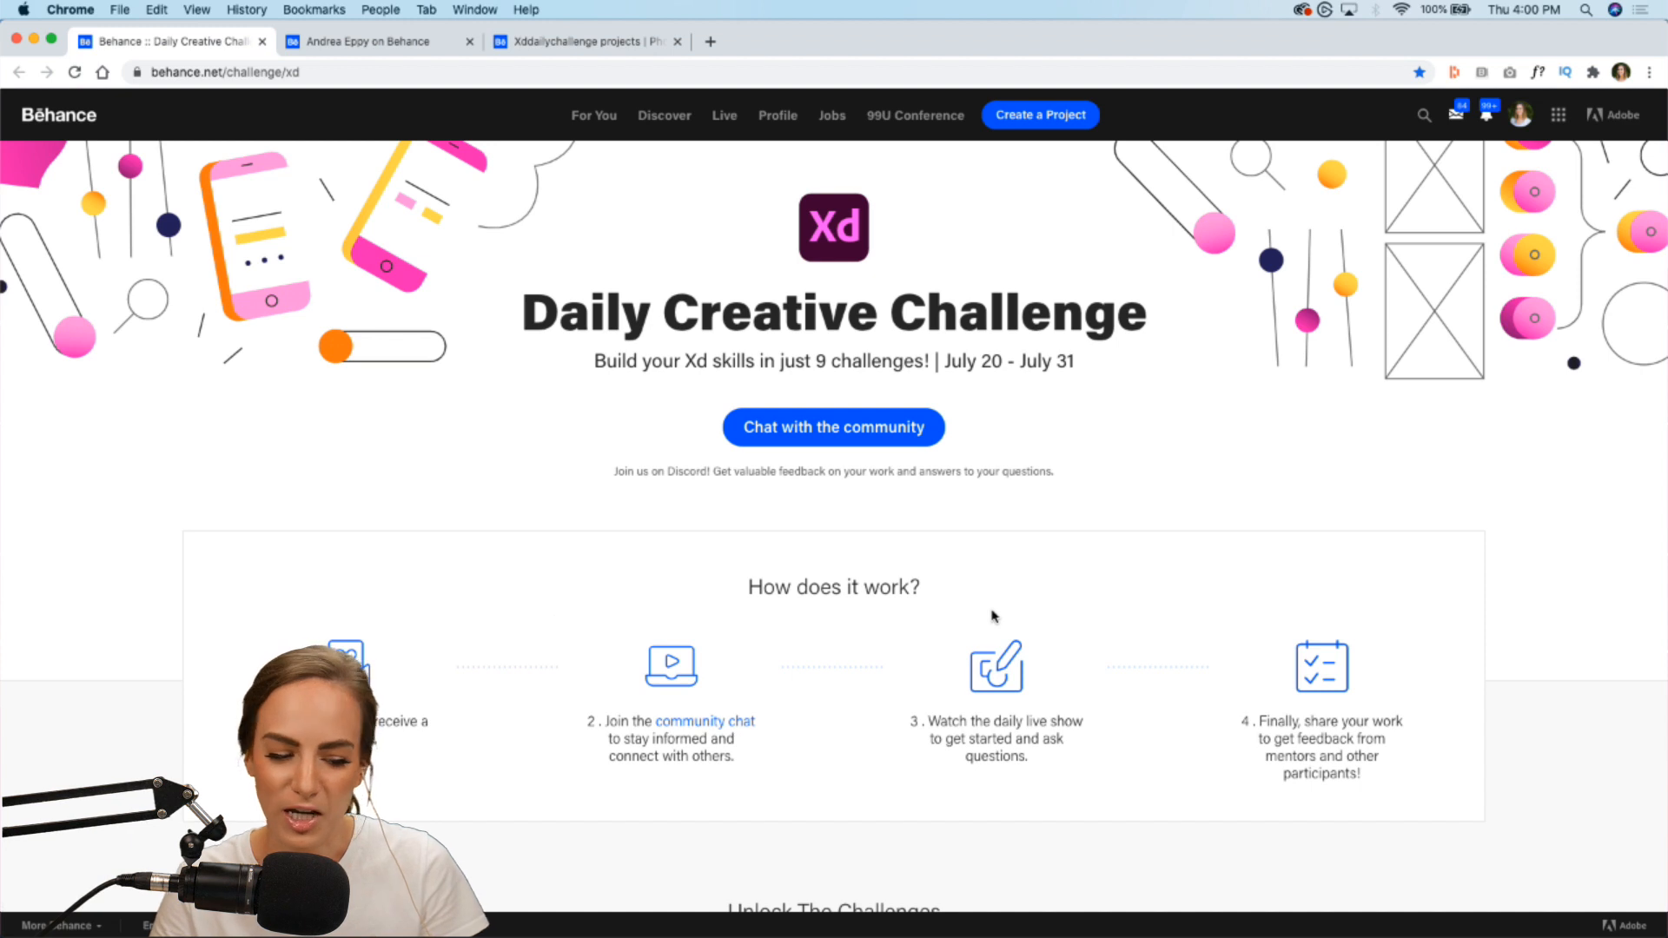
# Step: Review how the Daily Creative Challenge works, and switch to Discord to browse the current-challenge channel's submissions
pyautogui.scroll(-2, 995, 615)
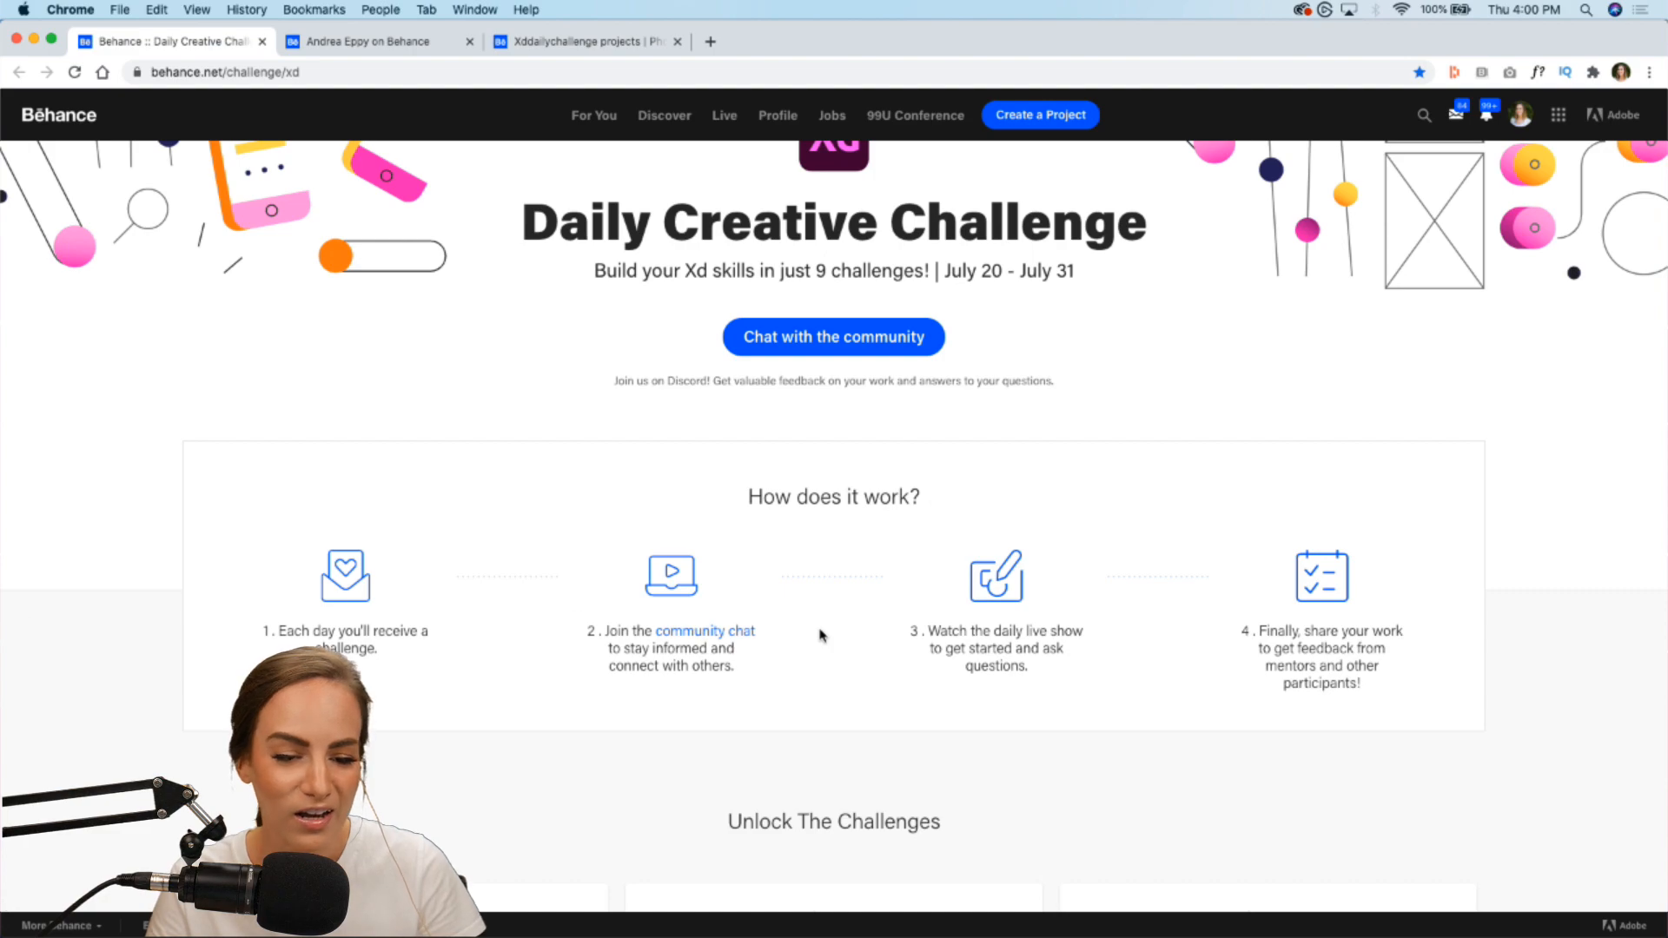
pyautogui.click(1001, 924)
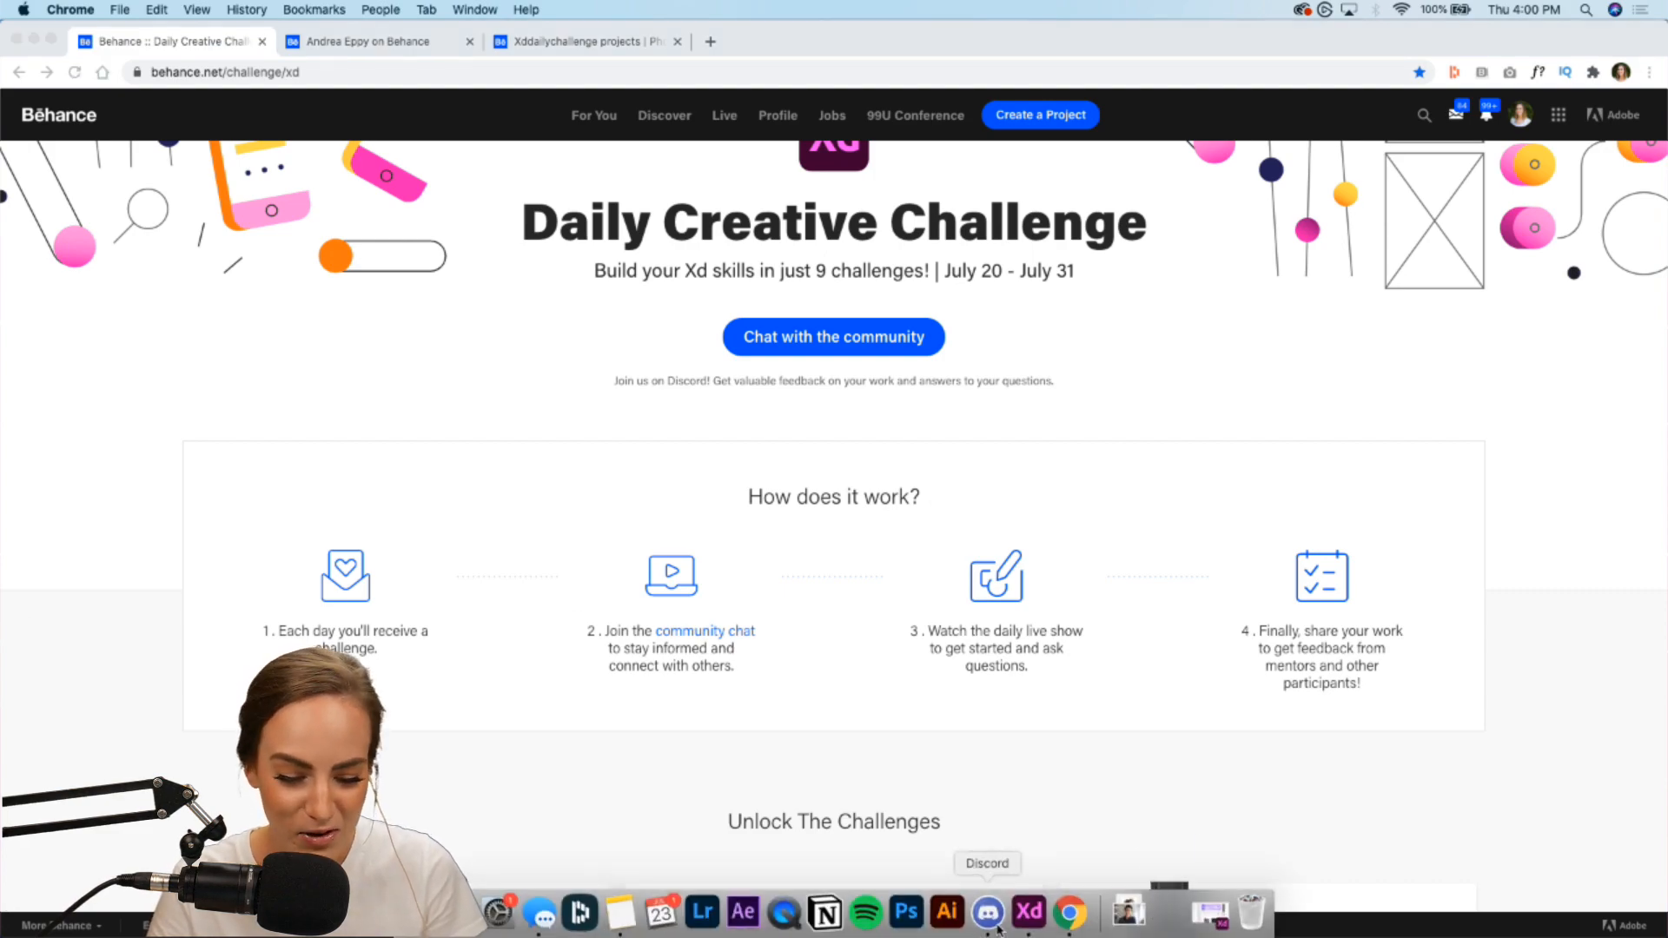
pyautogui.scroll(15, 1051, 643)
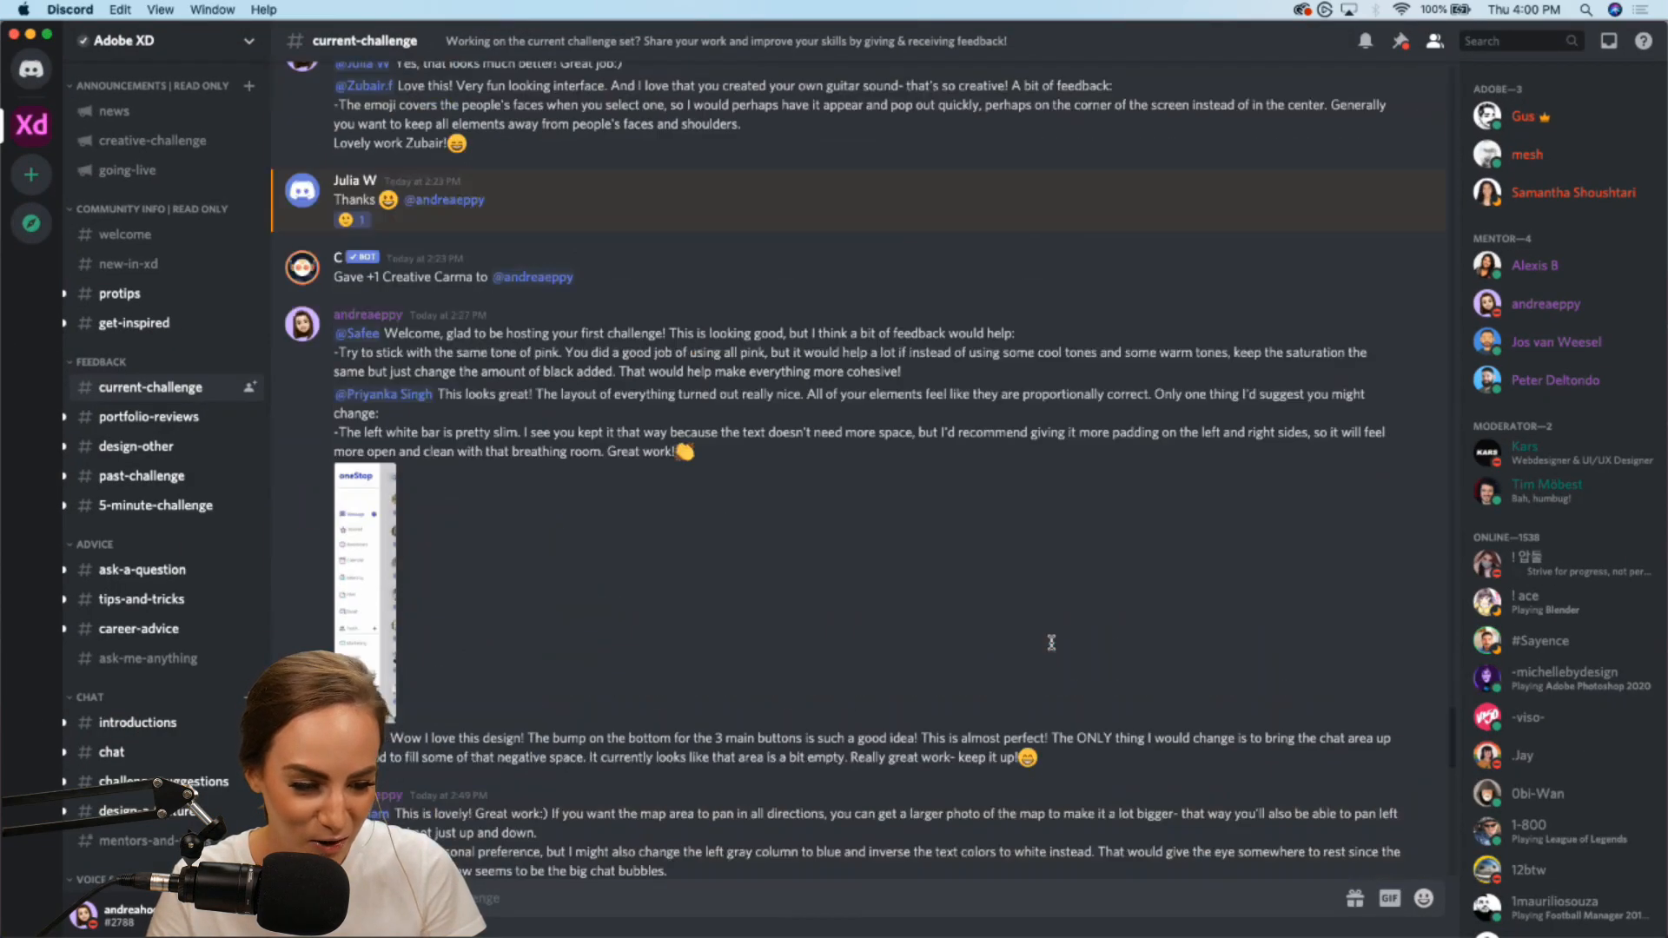
pyautogui.scroll(10, 1051, 643)
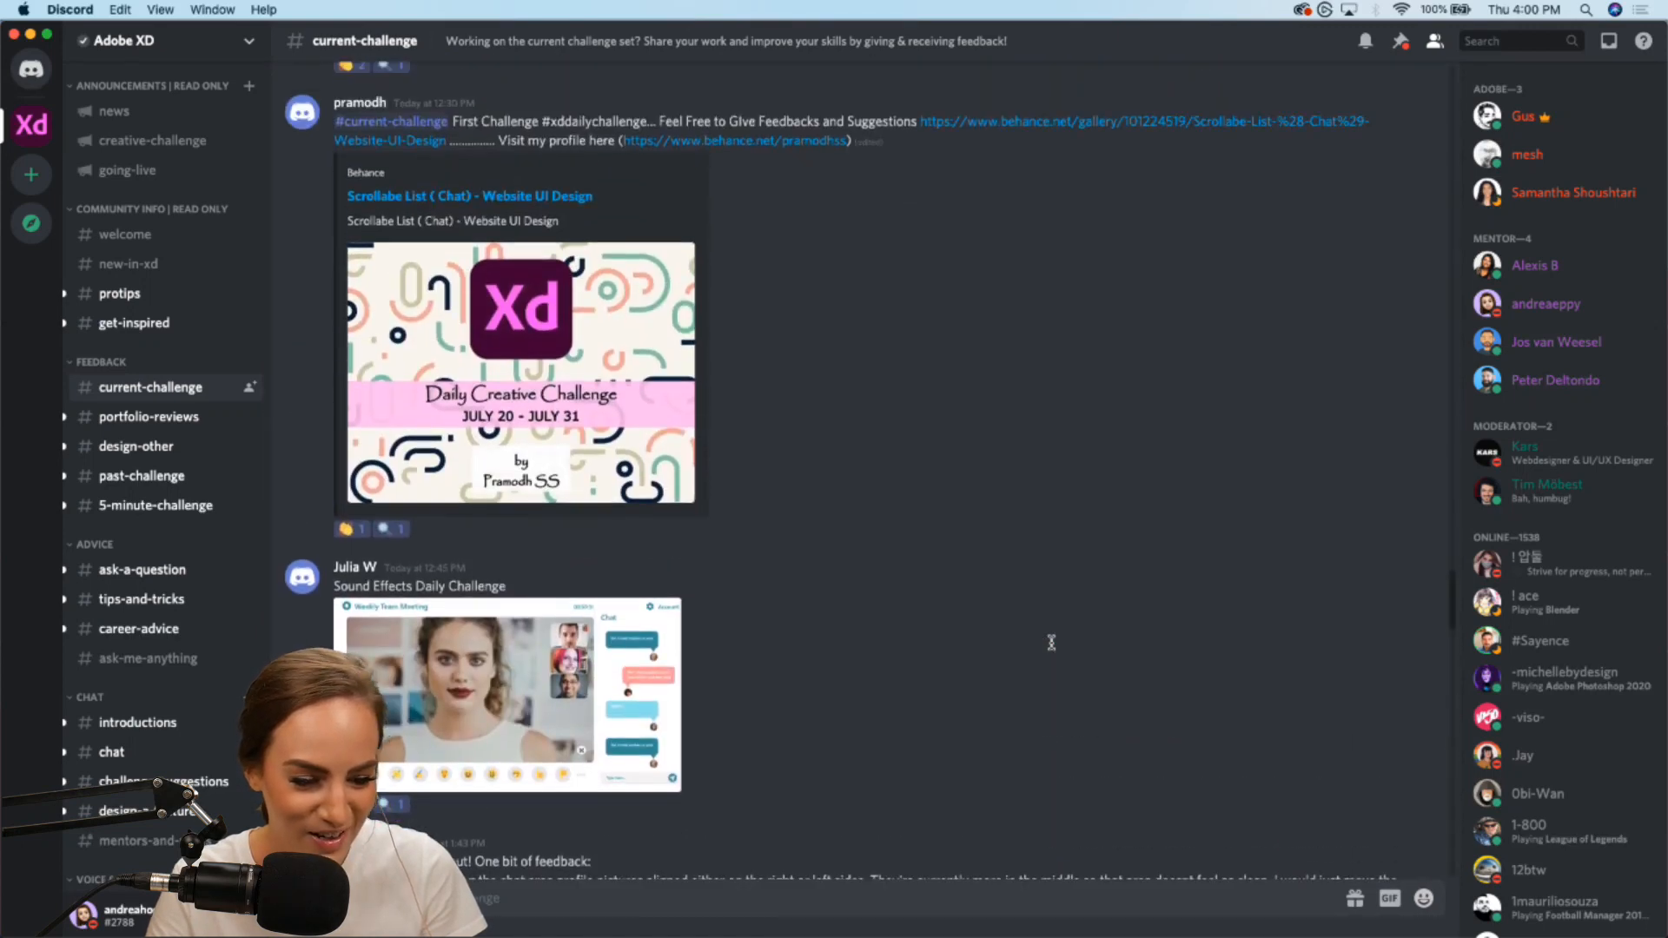
pyautogui.moveTo(1026, 929)
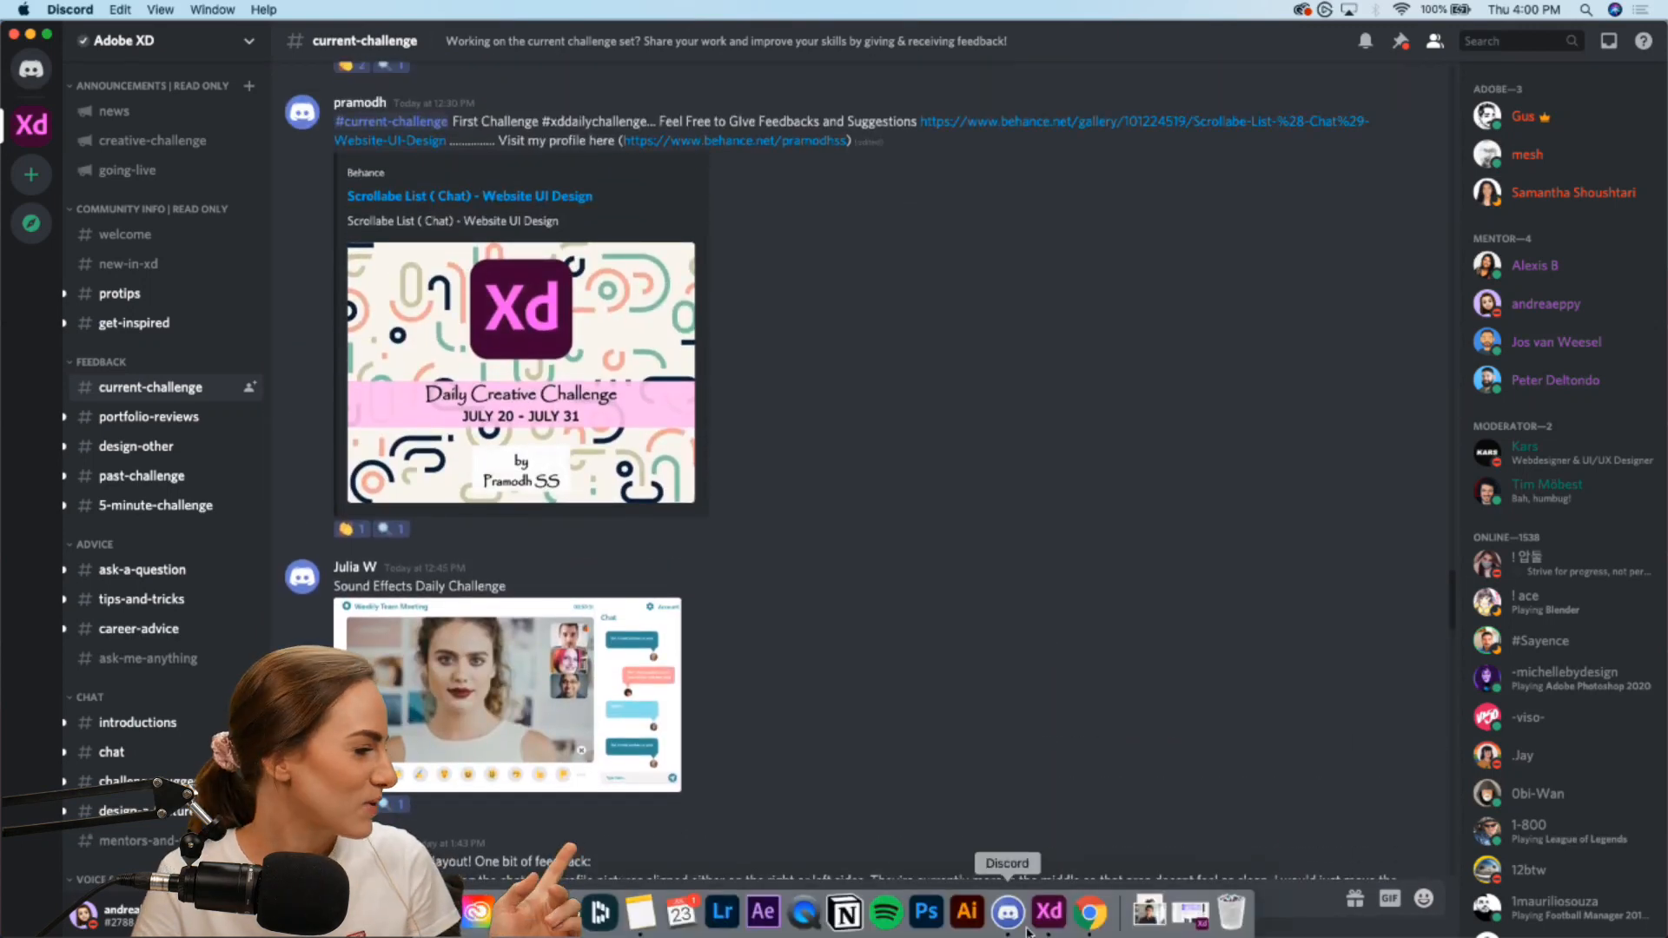
# Step: Switch to Chrome and open the Challenge 2: Video Conference project from the xddailychallenge search results
pyautogui.click(1089, 914)
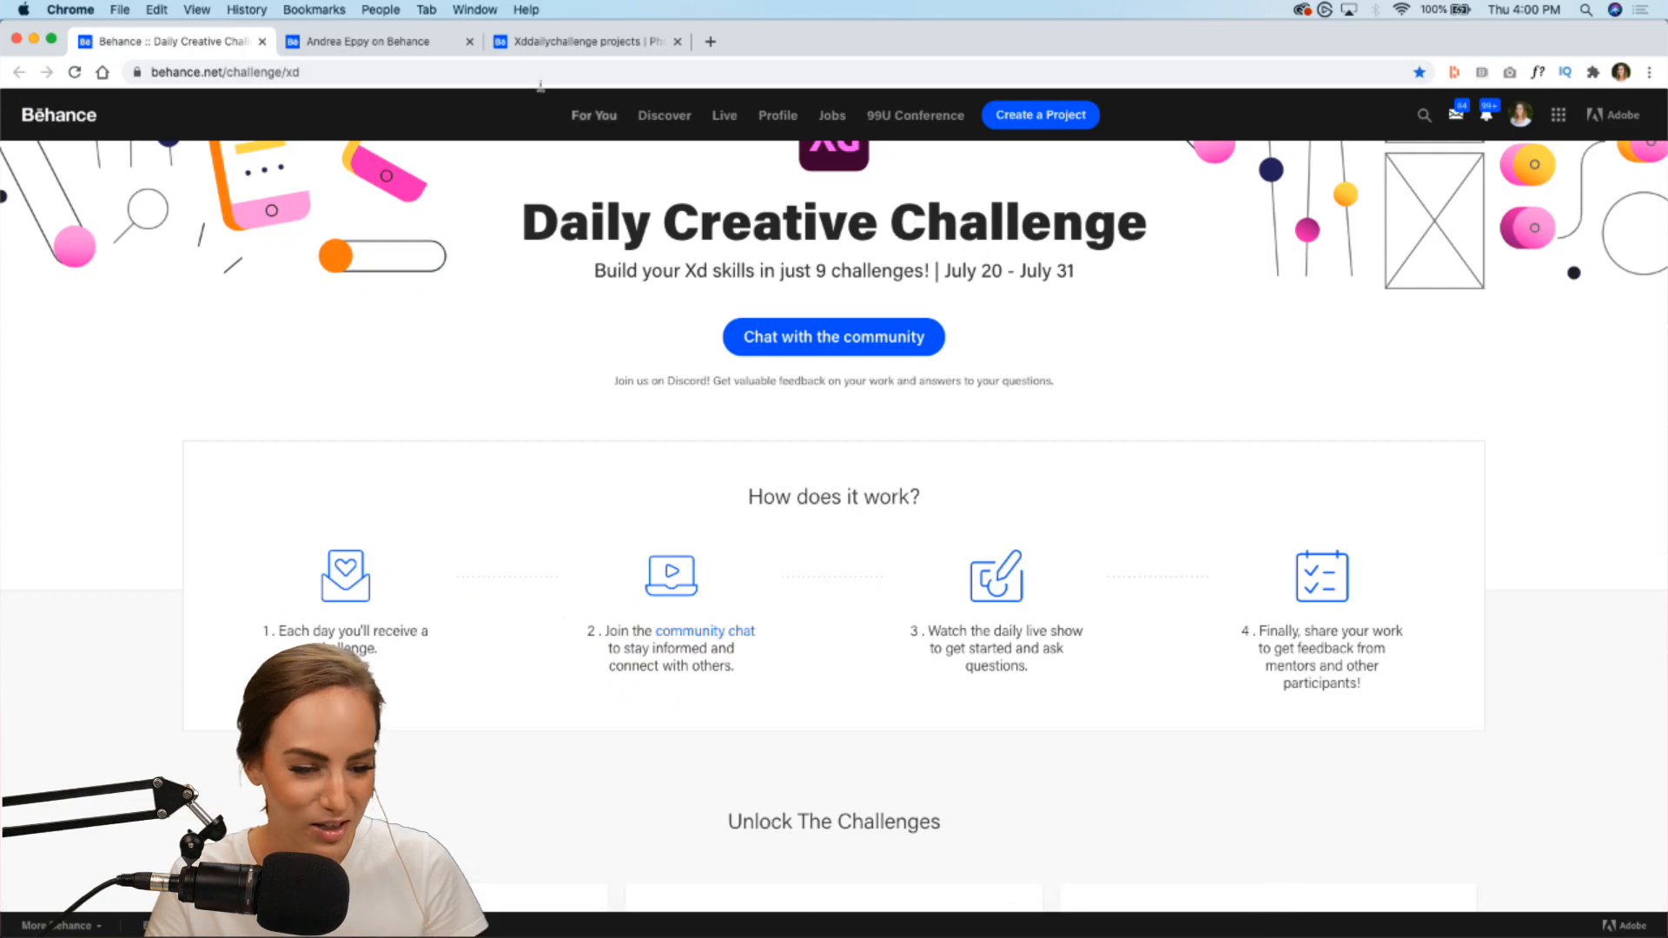
pyautogui.click(527, 42)
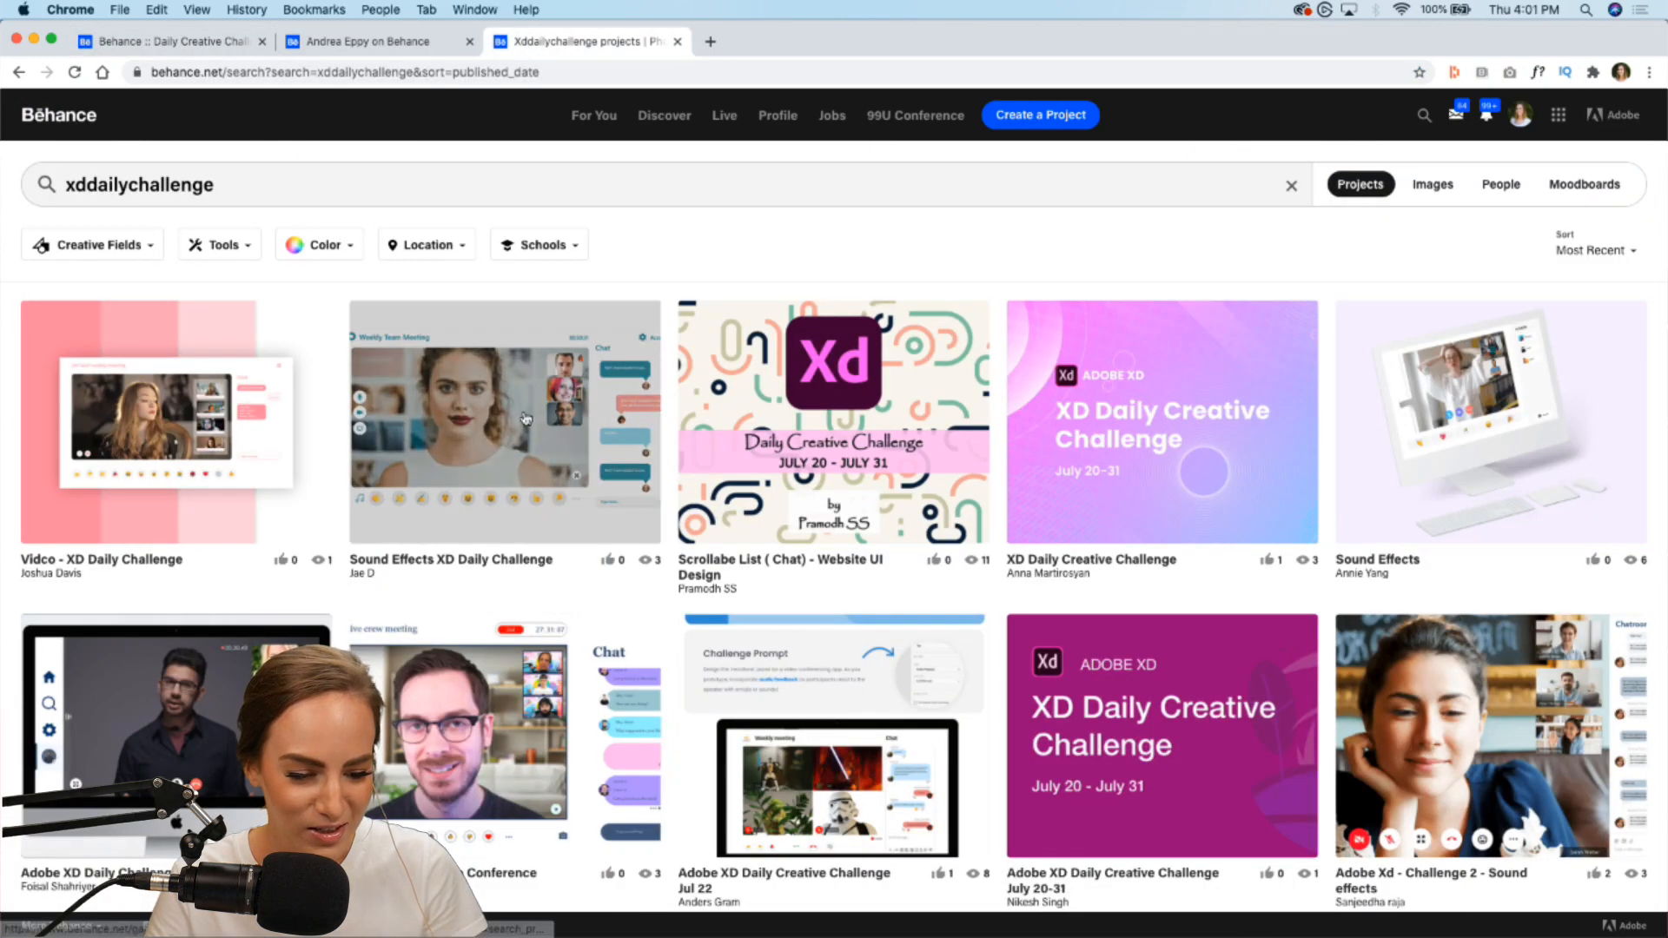
pyautogui.click(480, 735)
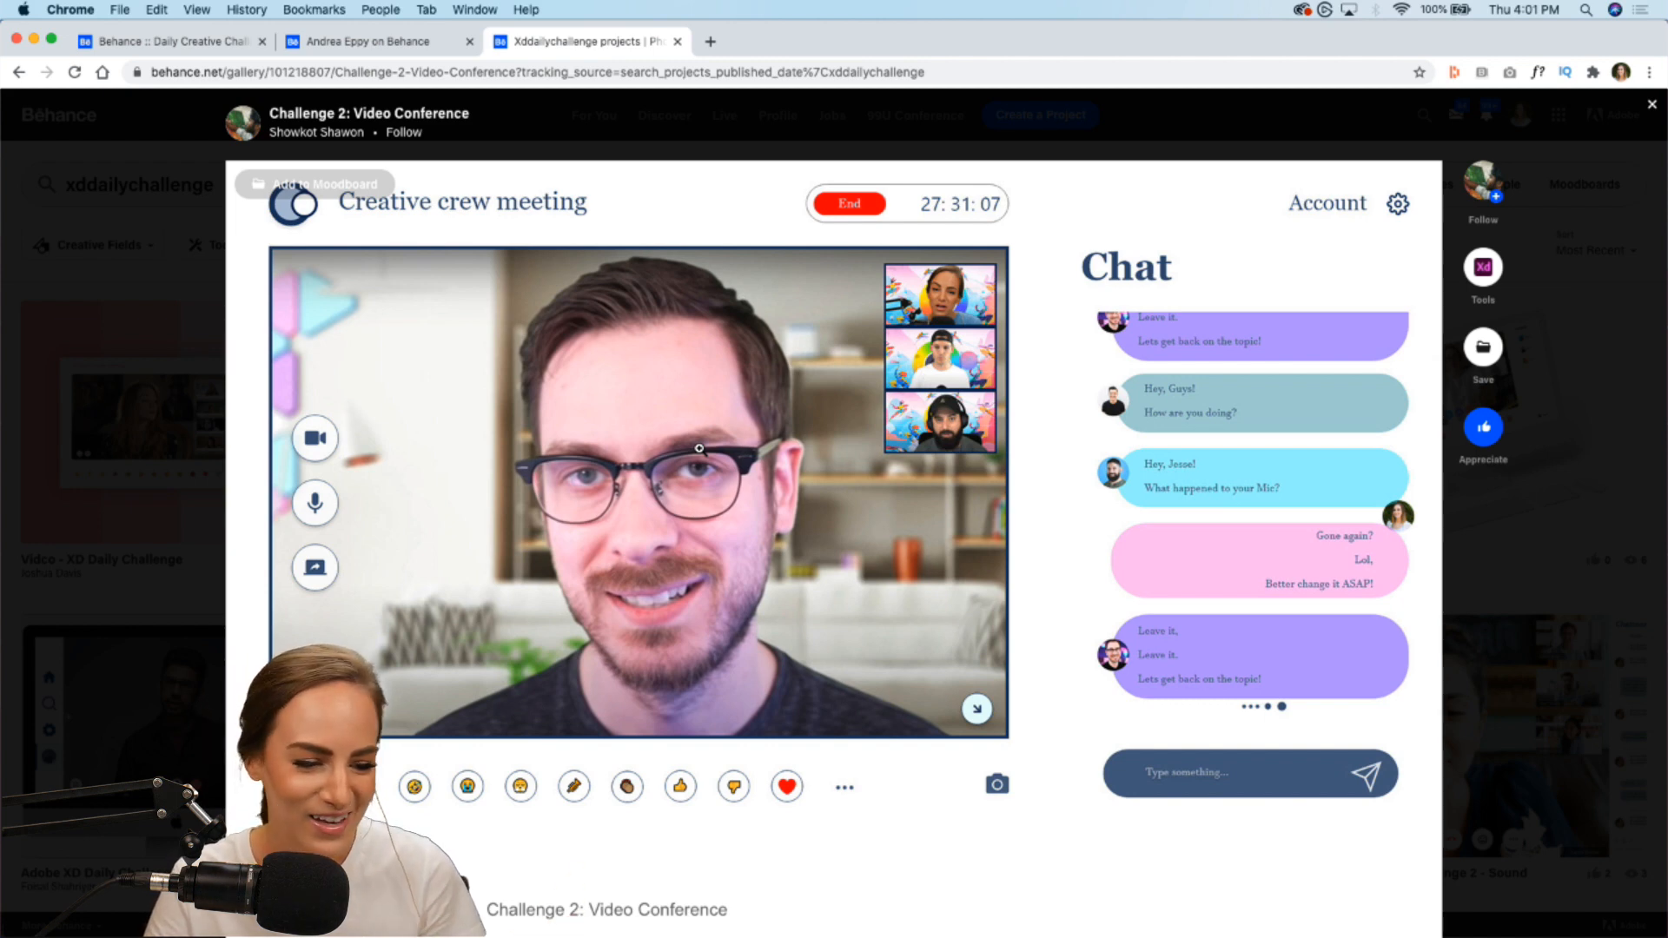
# Step: Open the Progress Indicator challenge's starter files from the Daily Creative Challenge page, download the Challenge 3 folder directly, and return to the challenge page
pyautogui.click(142, 43)
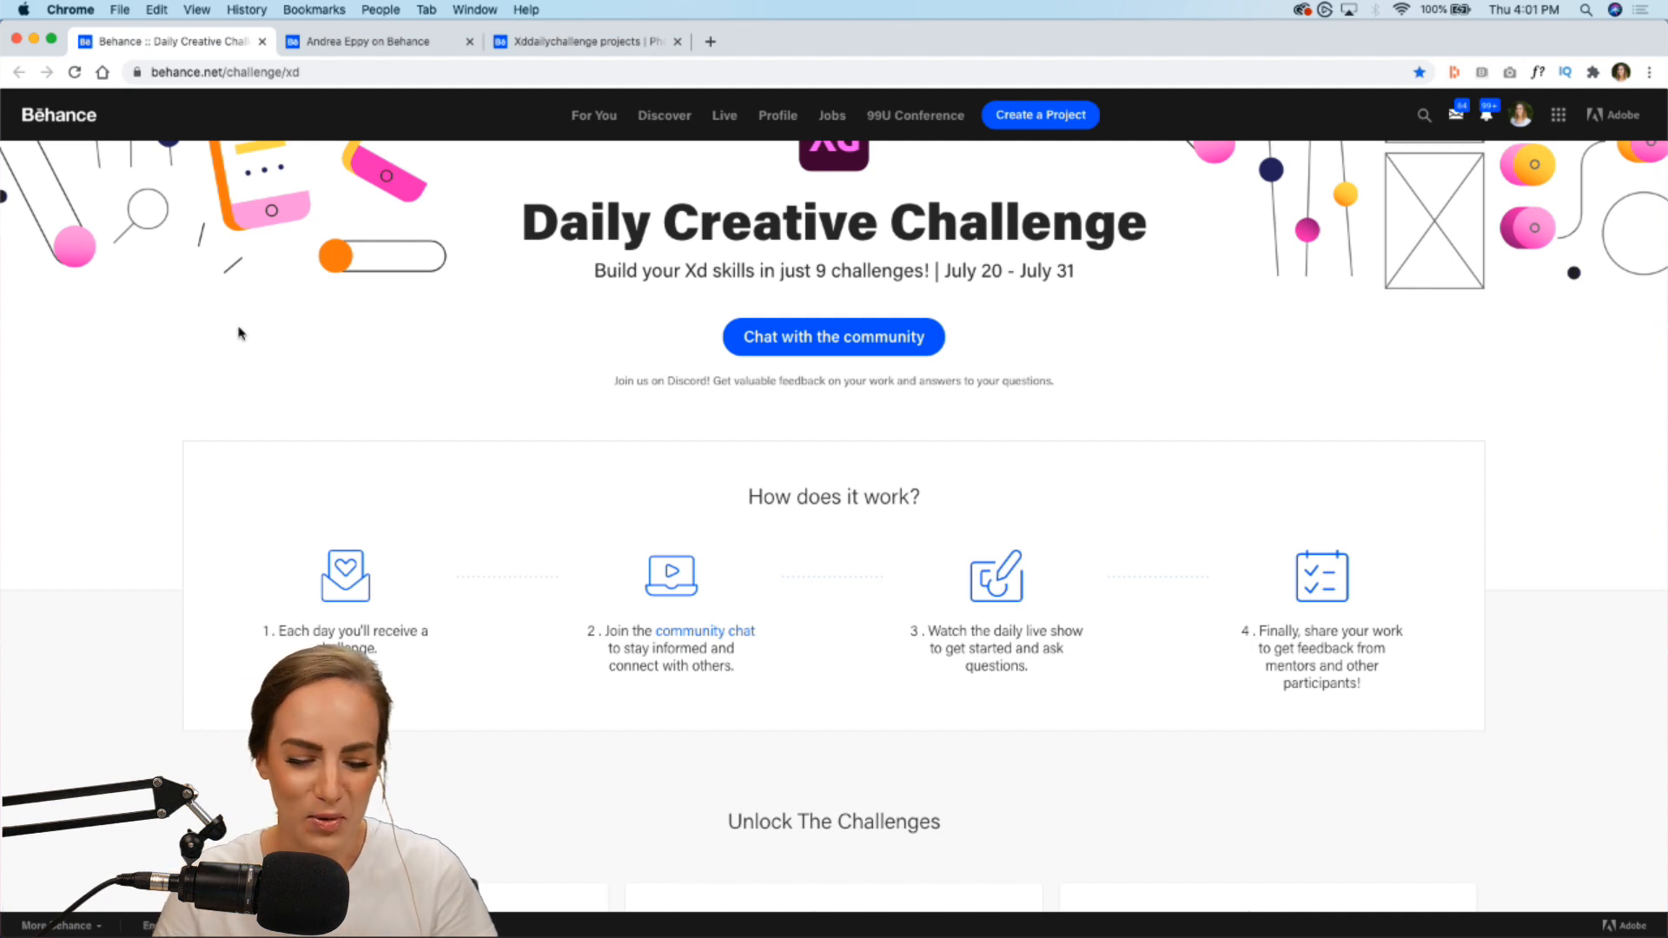
pyautogui.scroll(-8, 241, 332)
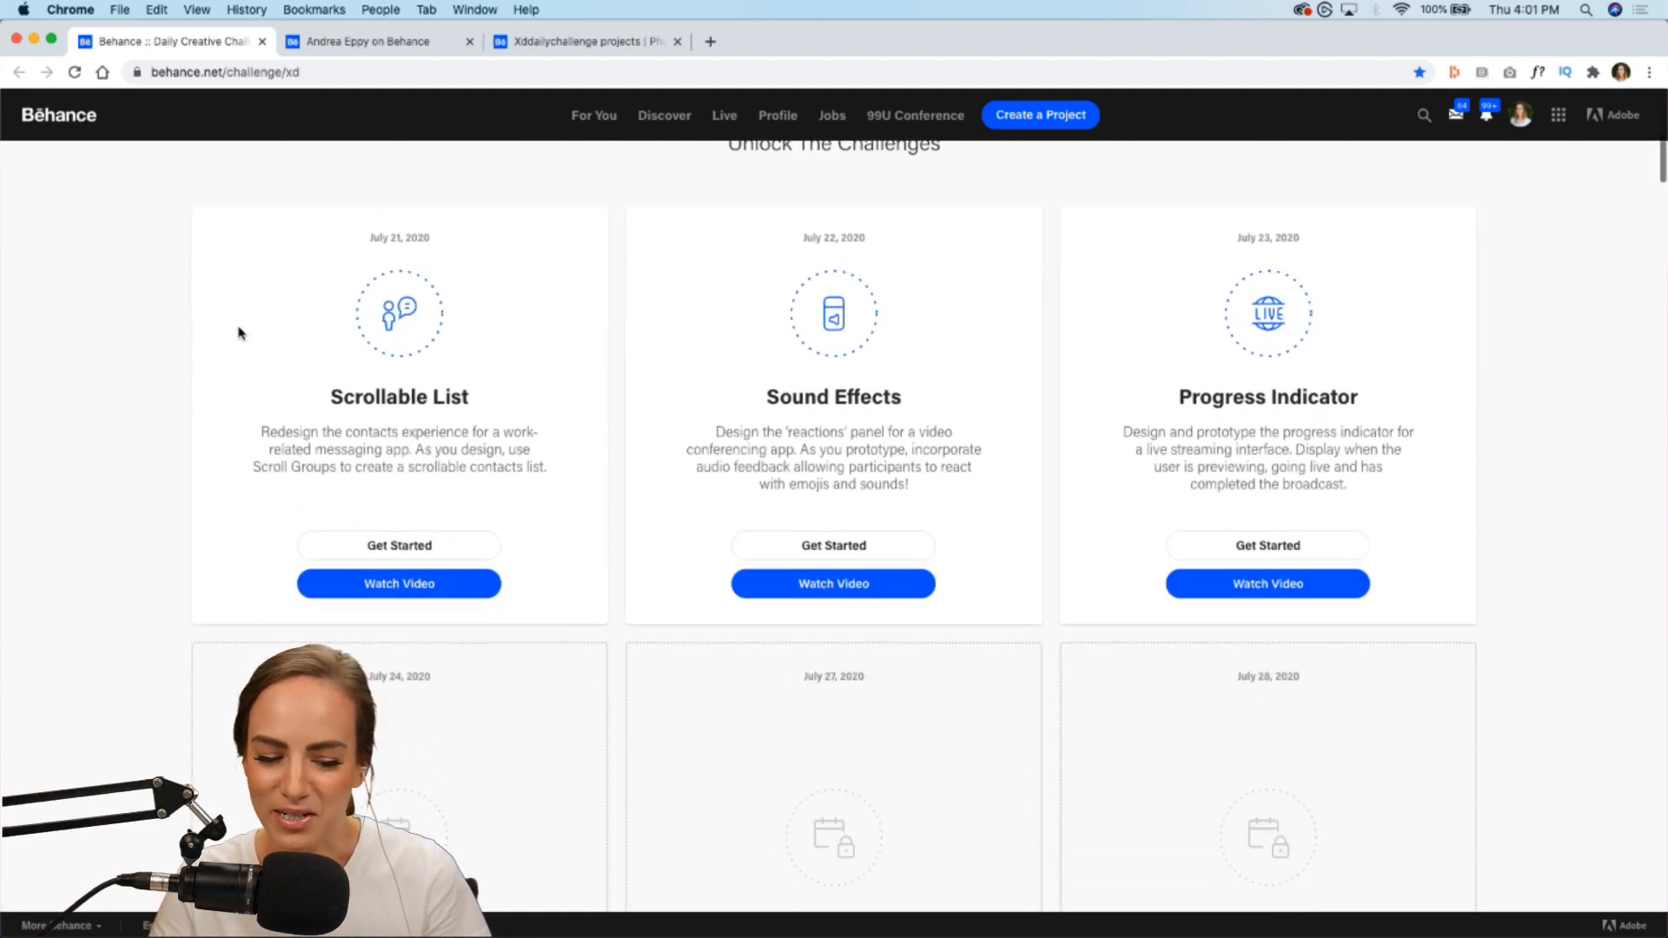
pyautogui.scroll(1, 240, 332)
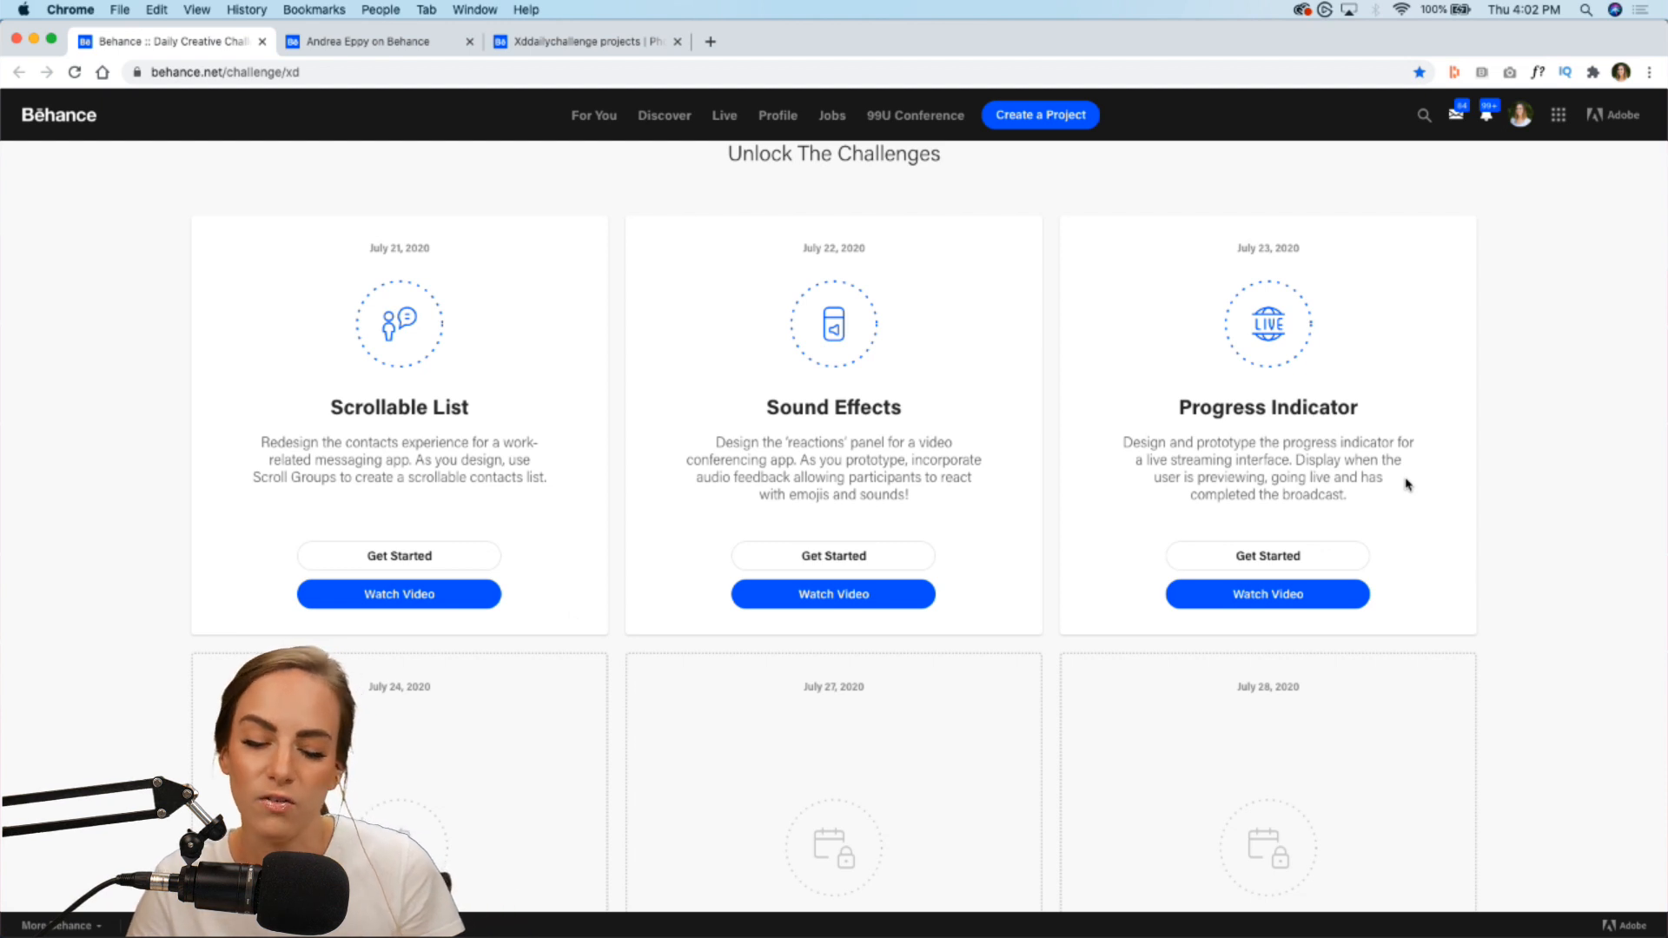
pyautogui.click(1300, 556)
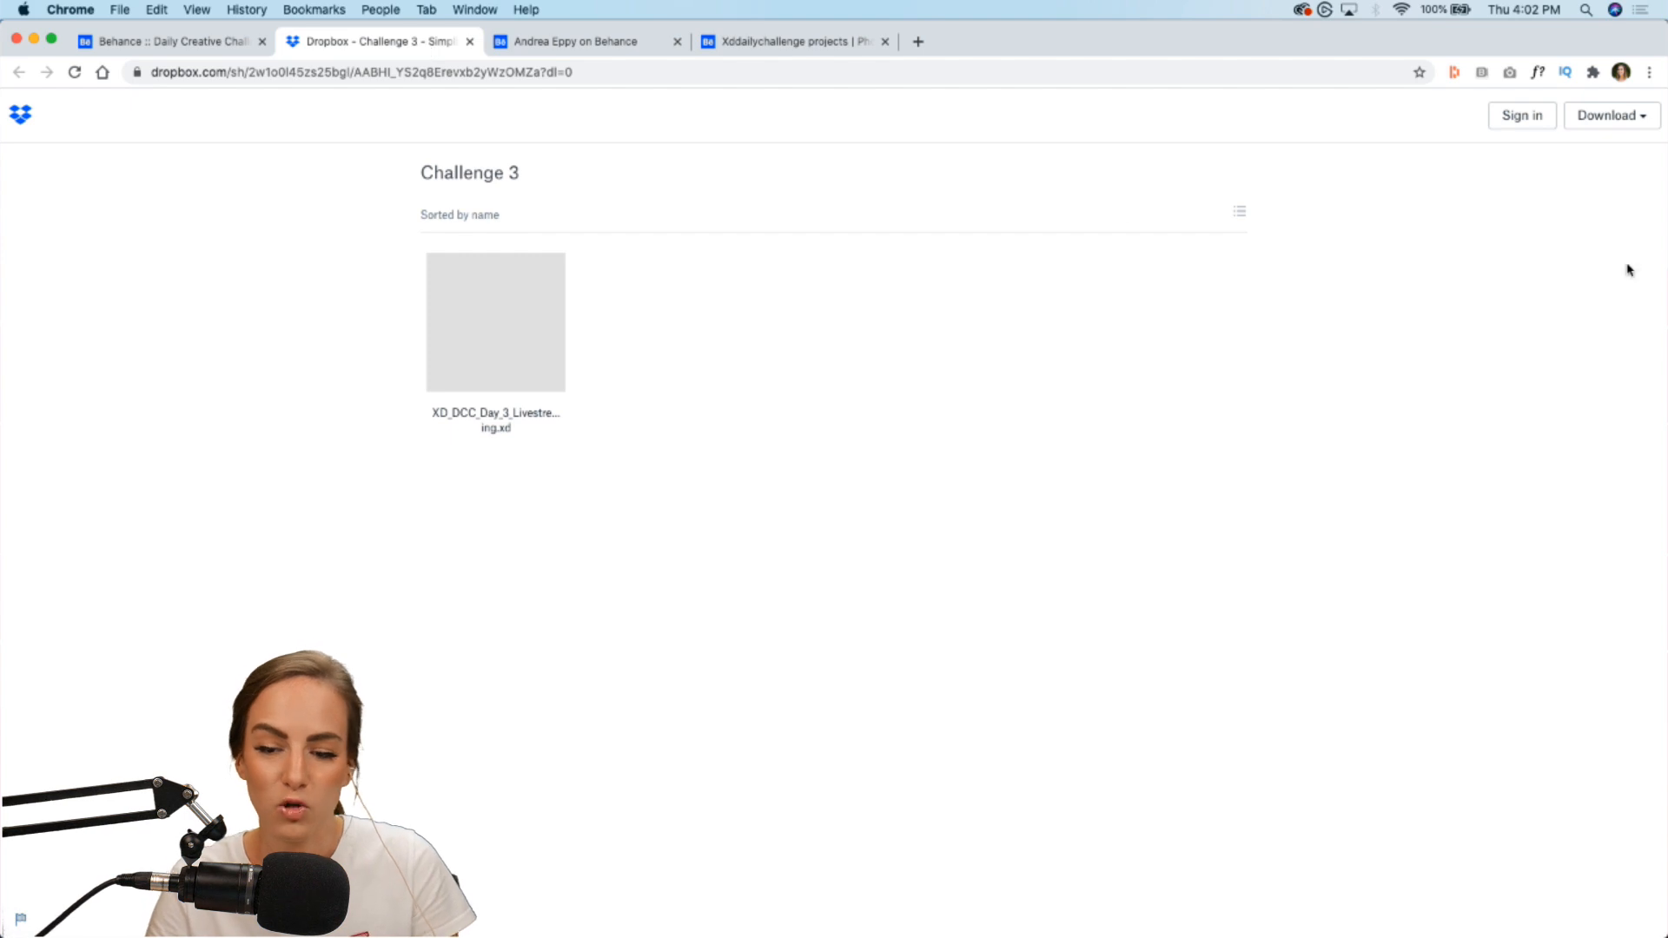
pyautogui.click(1597, 126)
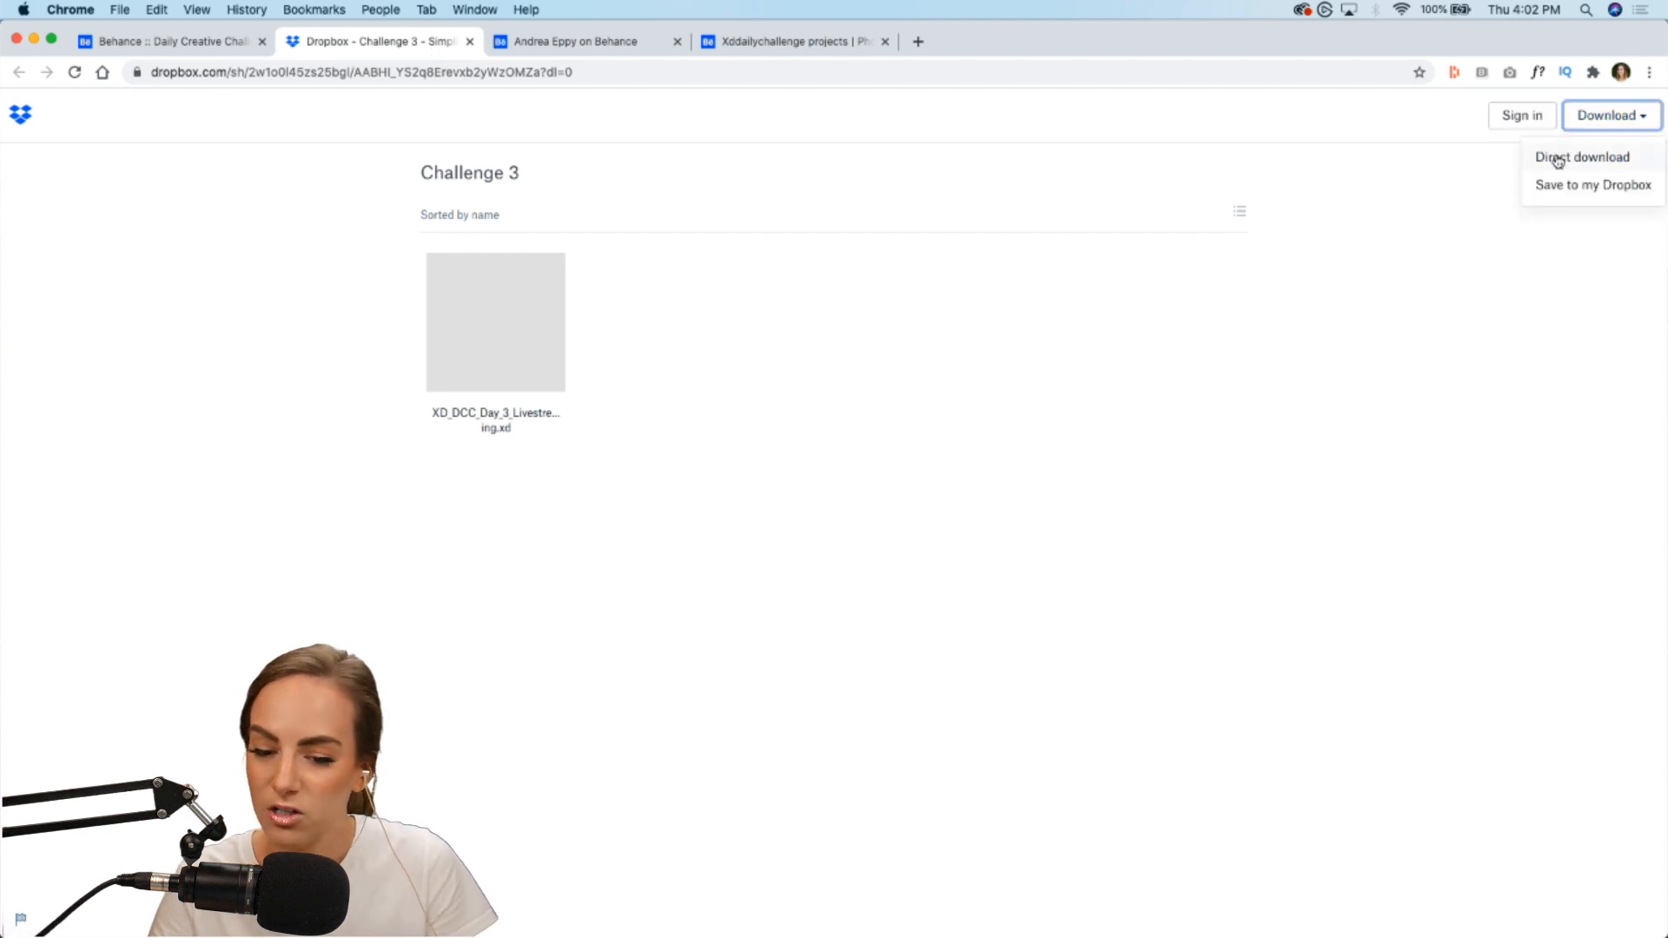
pyautogui.click(1557, 157)
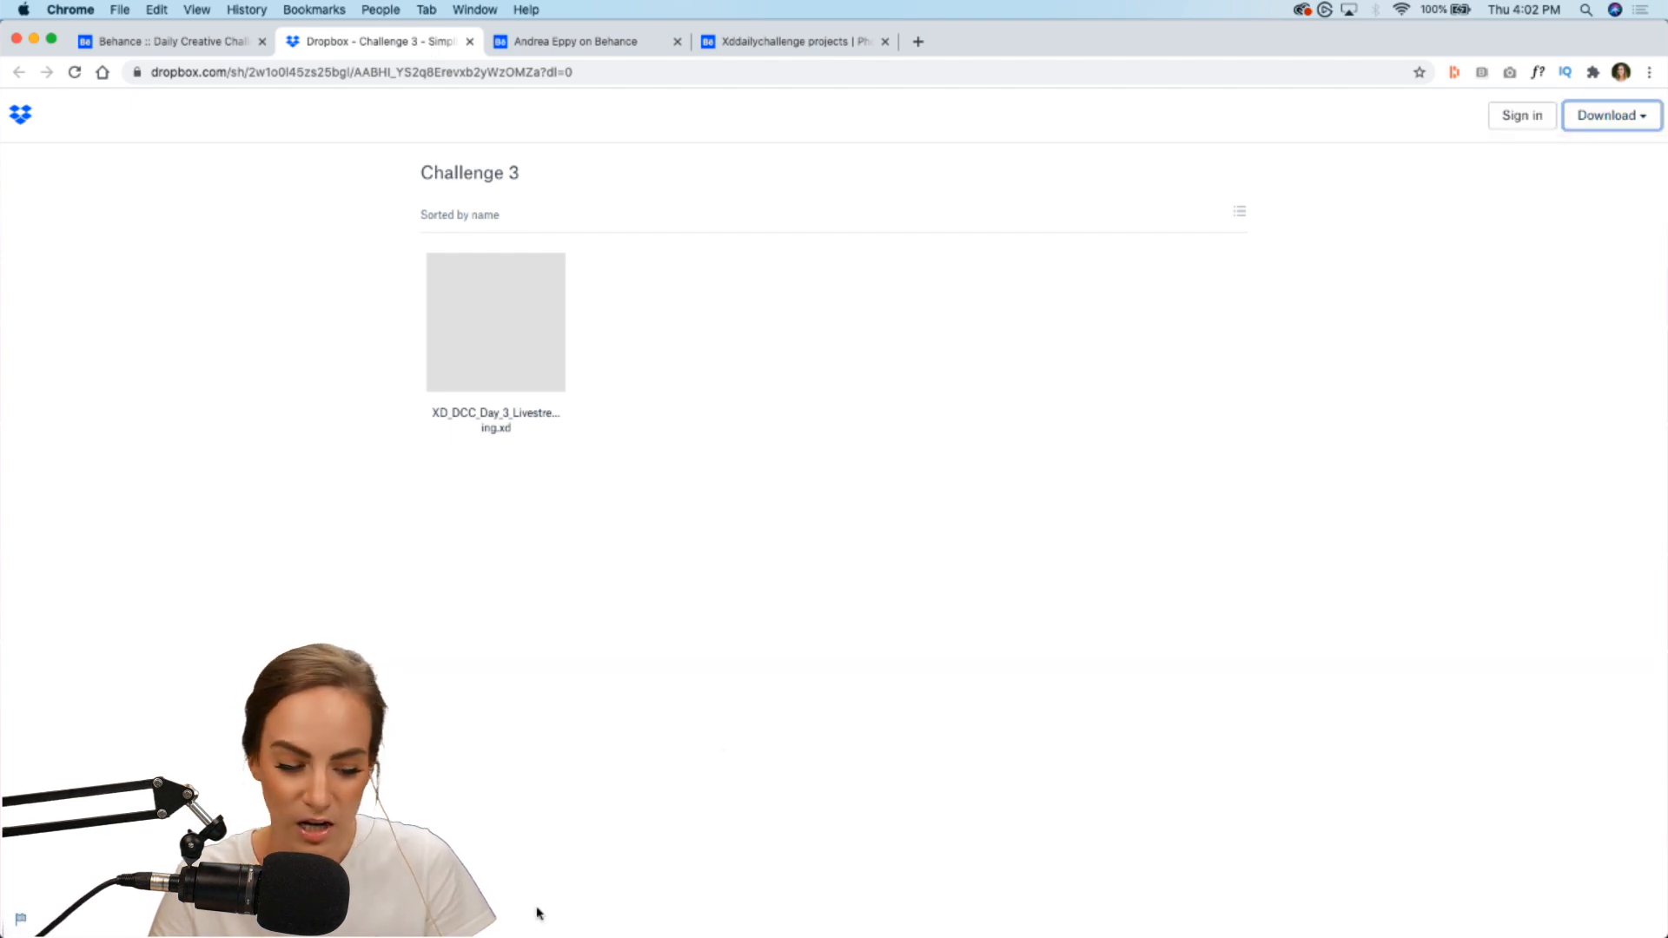
pyautogui.click(207, 51)
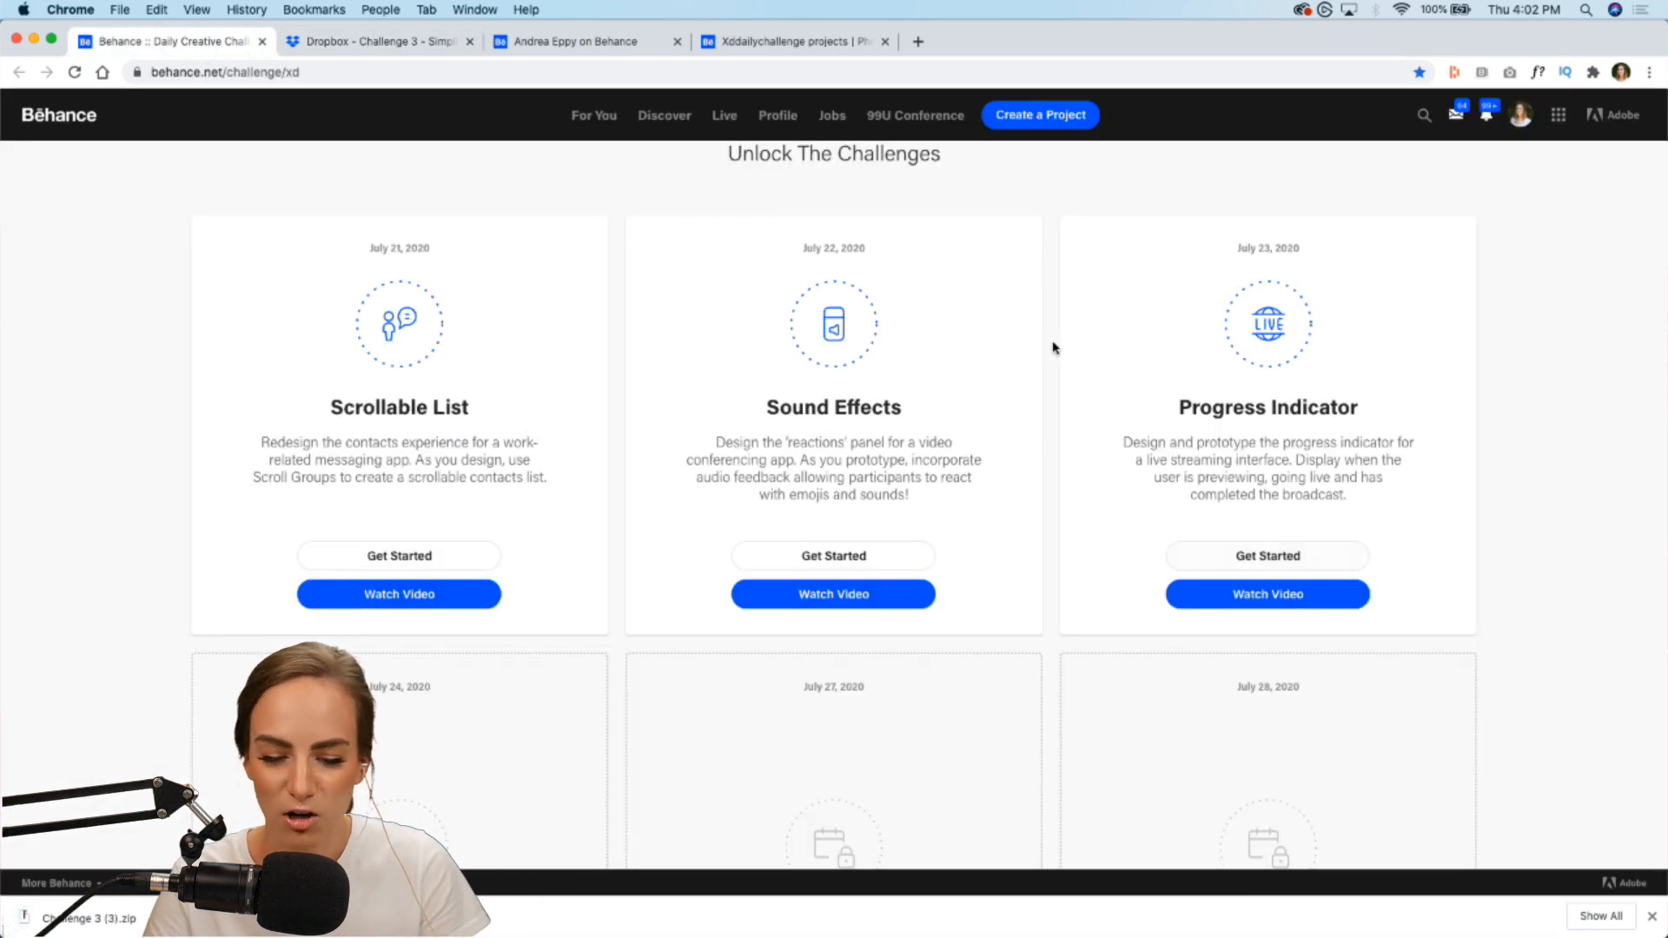
pyautogui.click(1653, 916)
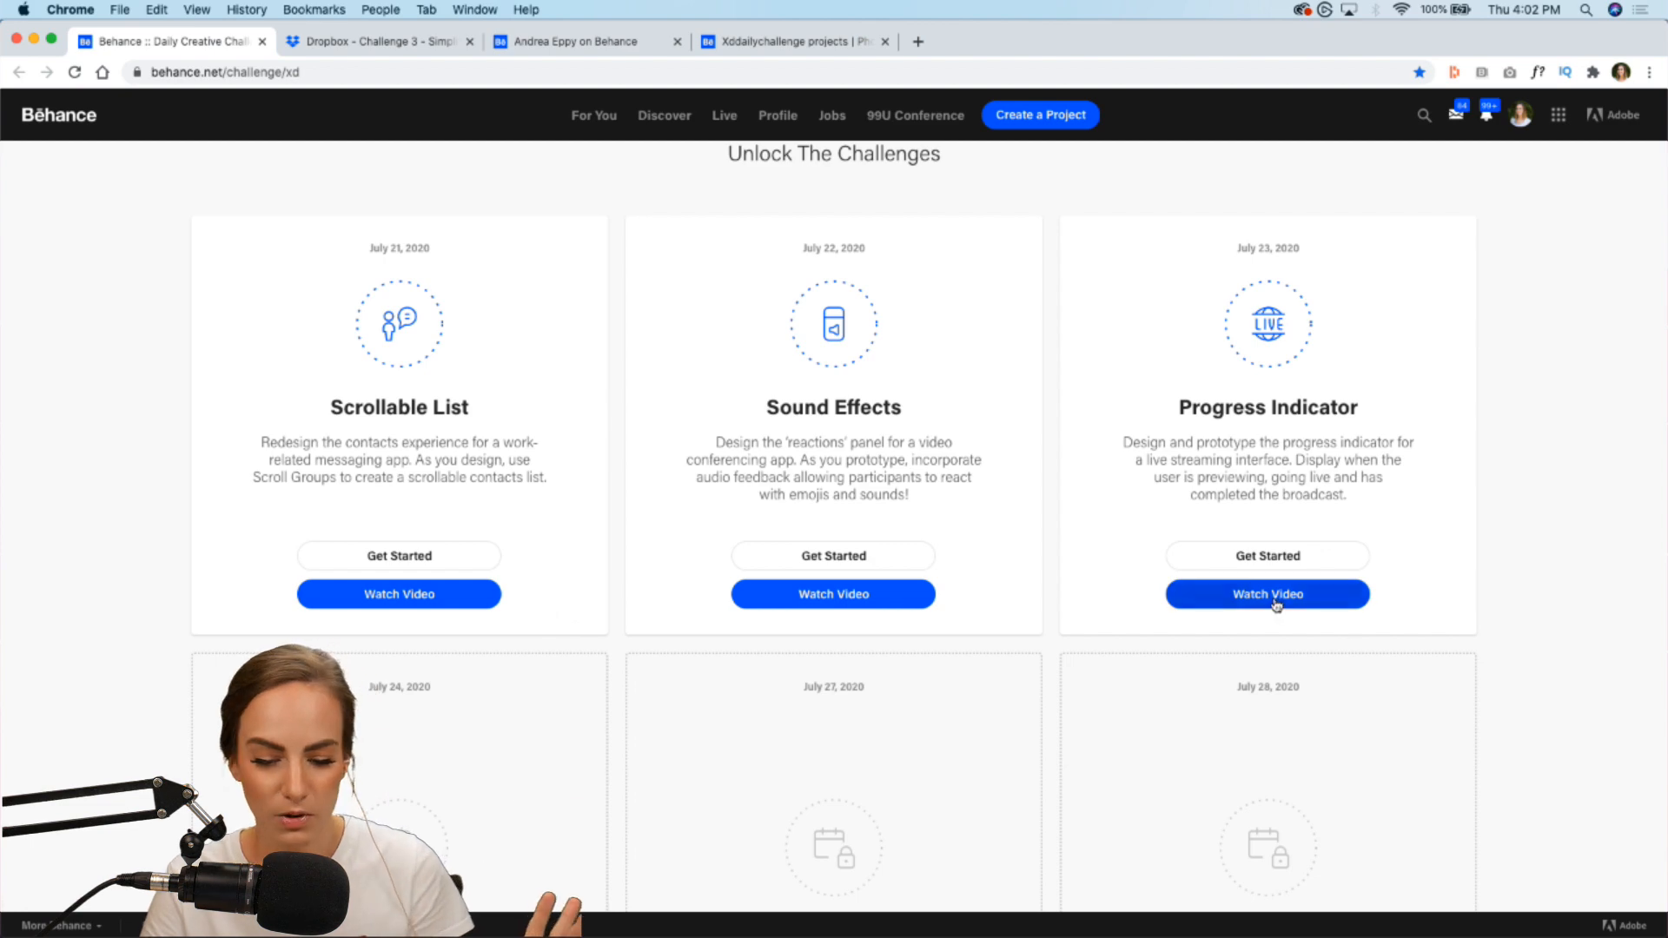
# Step: Look over the Next Steps and Explore Past Challenges sections of the challenge page
pyautogui.scroll(-1, 1375, 688)
pyautogui.scroll(-15, 1375, 688)
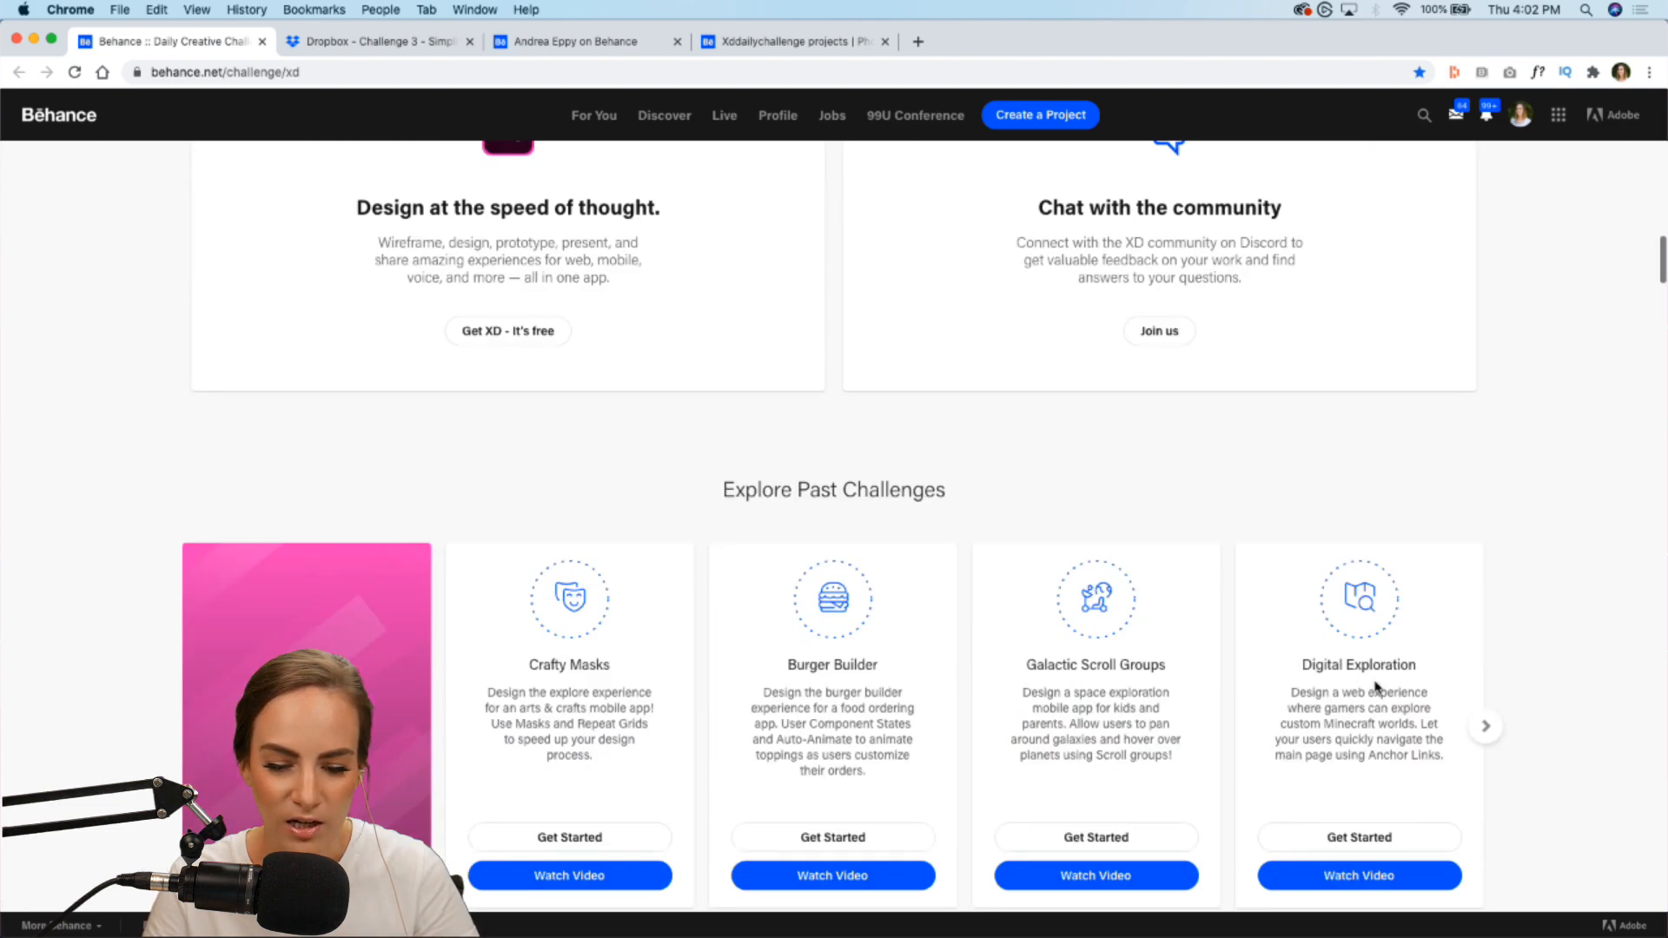
pyautogui.scroll(4, 1373, 685)
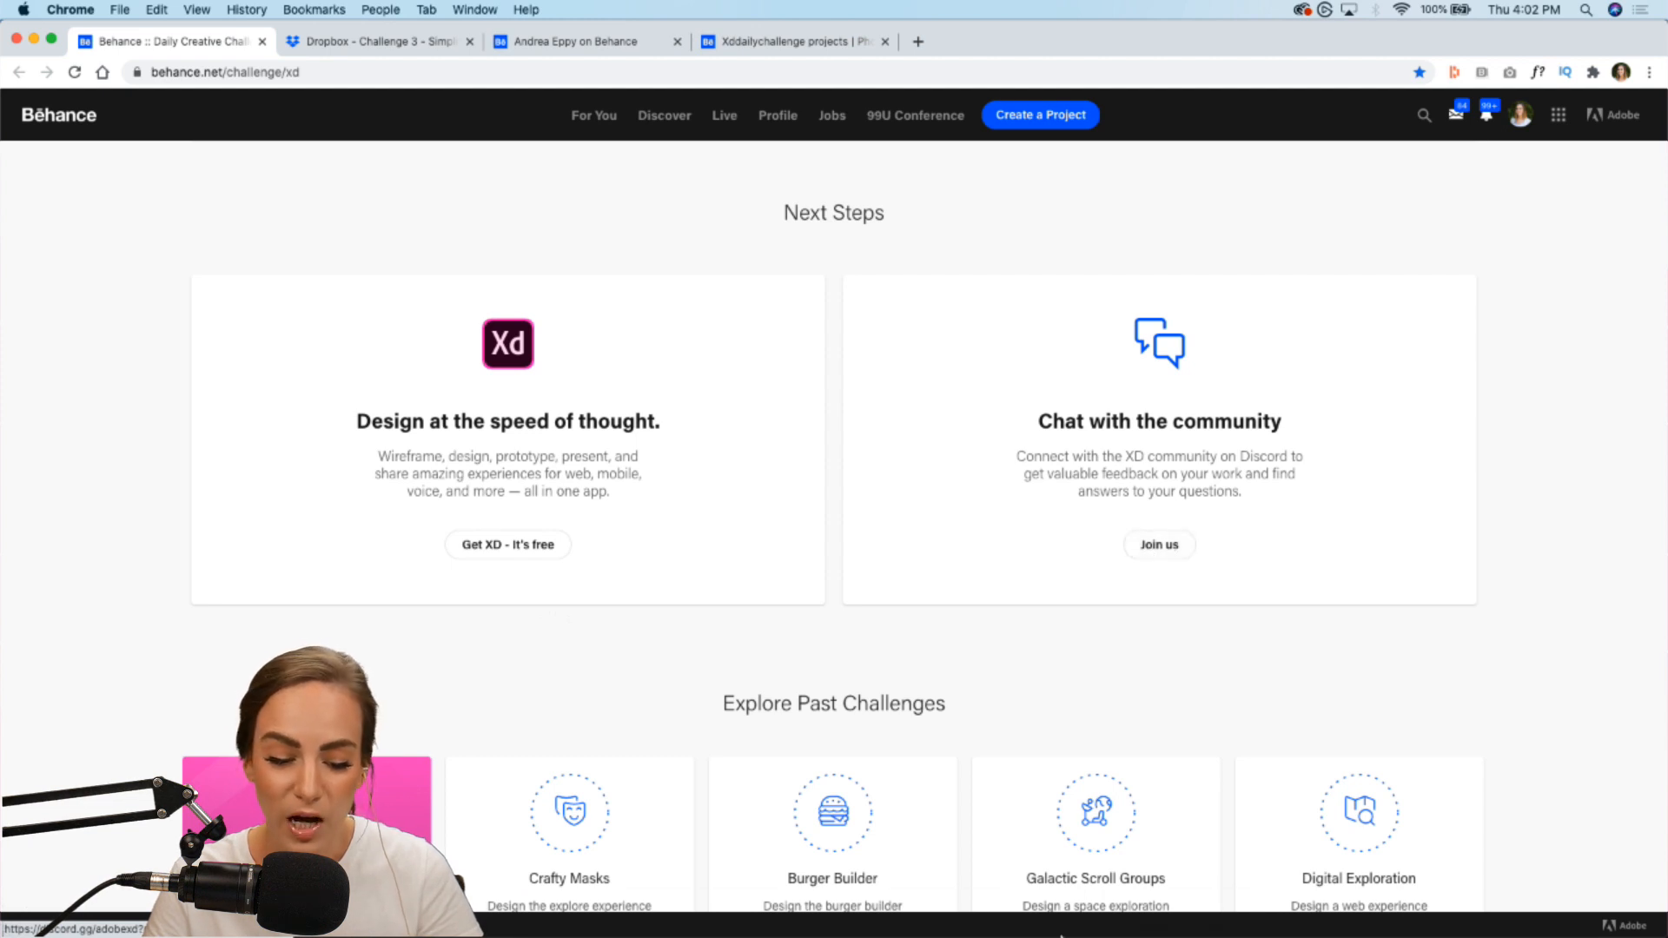
# Step: Switch to Discord, browse earlier feedback requests in the current-challenge channel, and put the Discord window away
pyautogui.moveTo(1058, 931)
pyautogui.click(1008, 912)
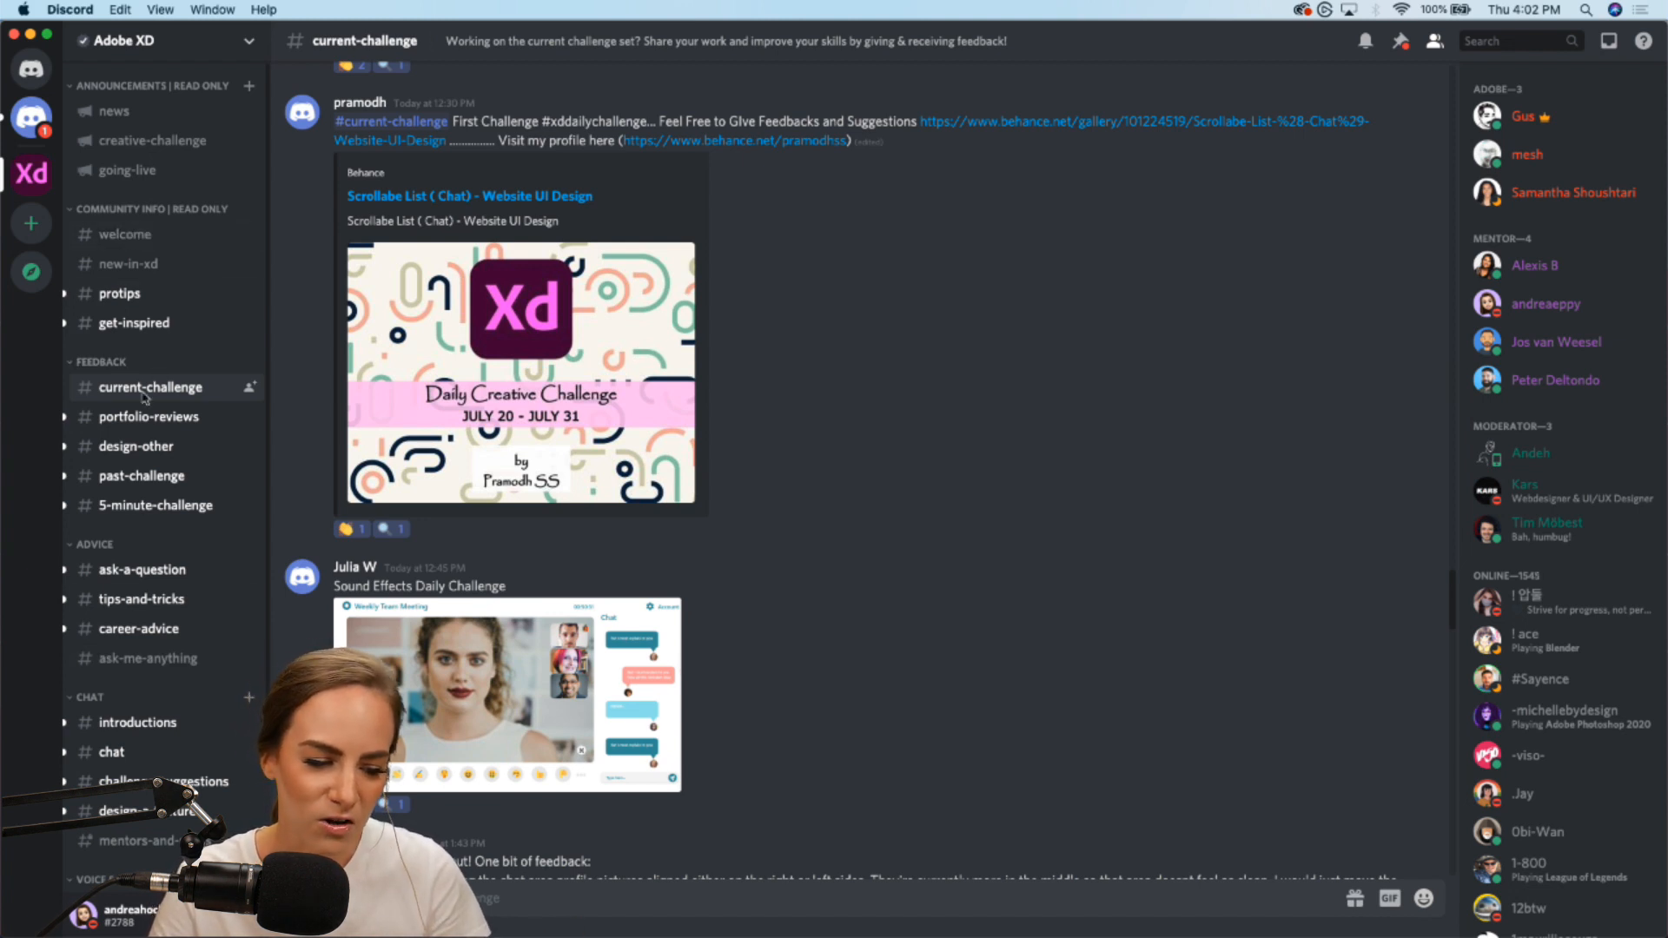
pyautogui.scroll(15, 924, 518)
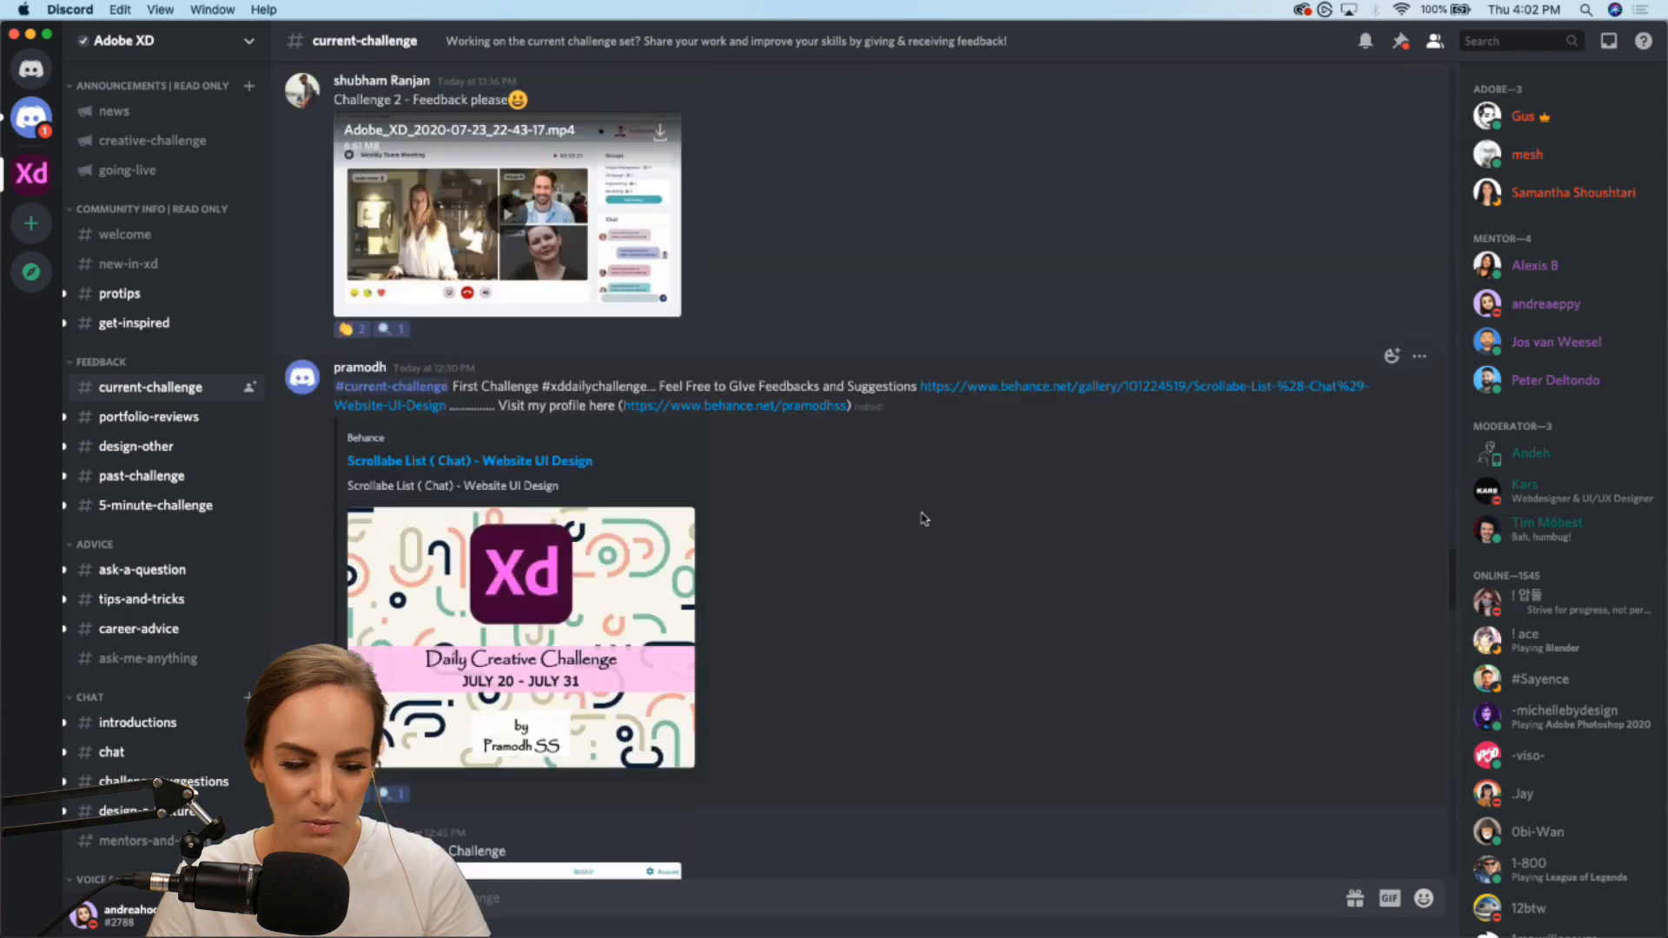
pyautogui.scroll(10, 923, 518)
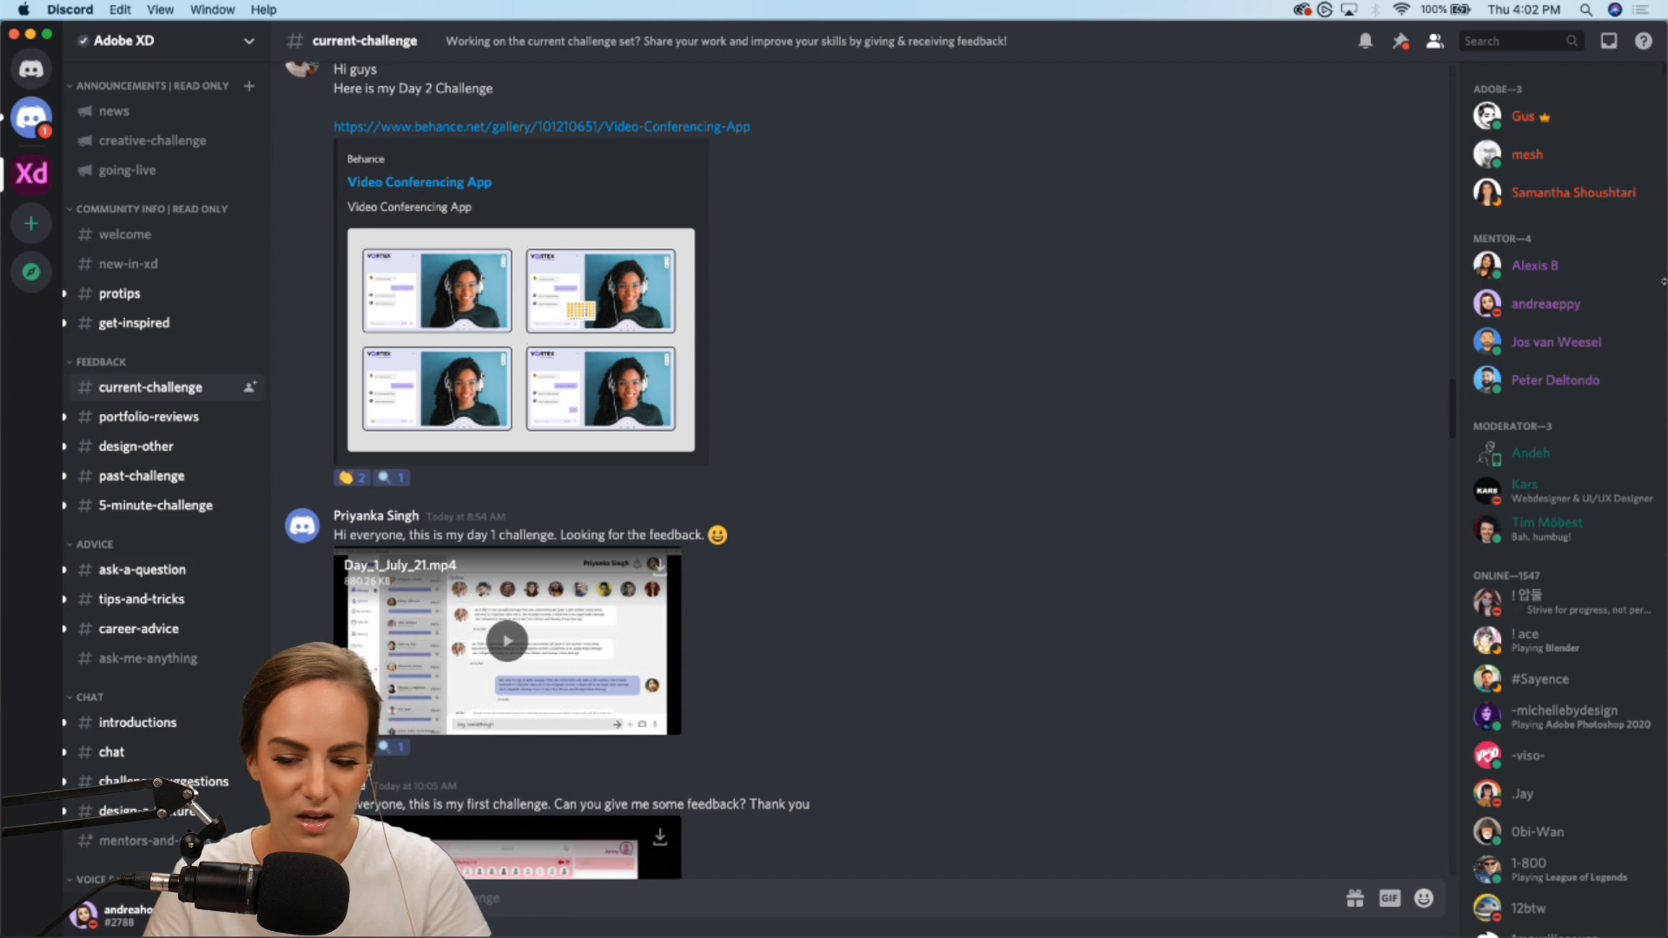
pyautogui.click(29, 35)
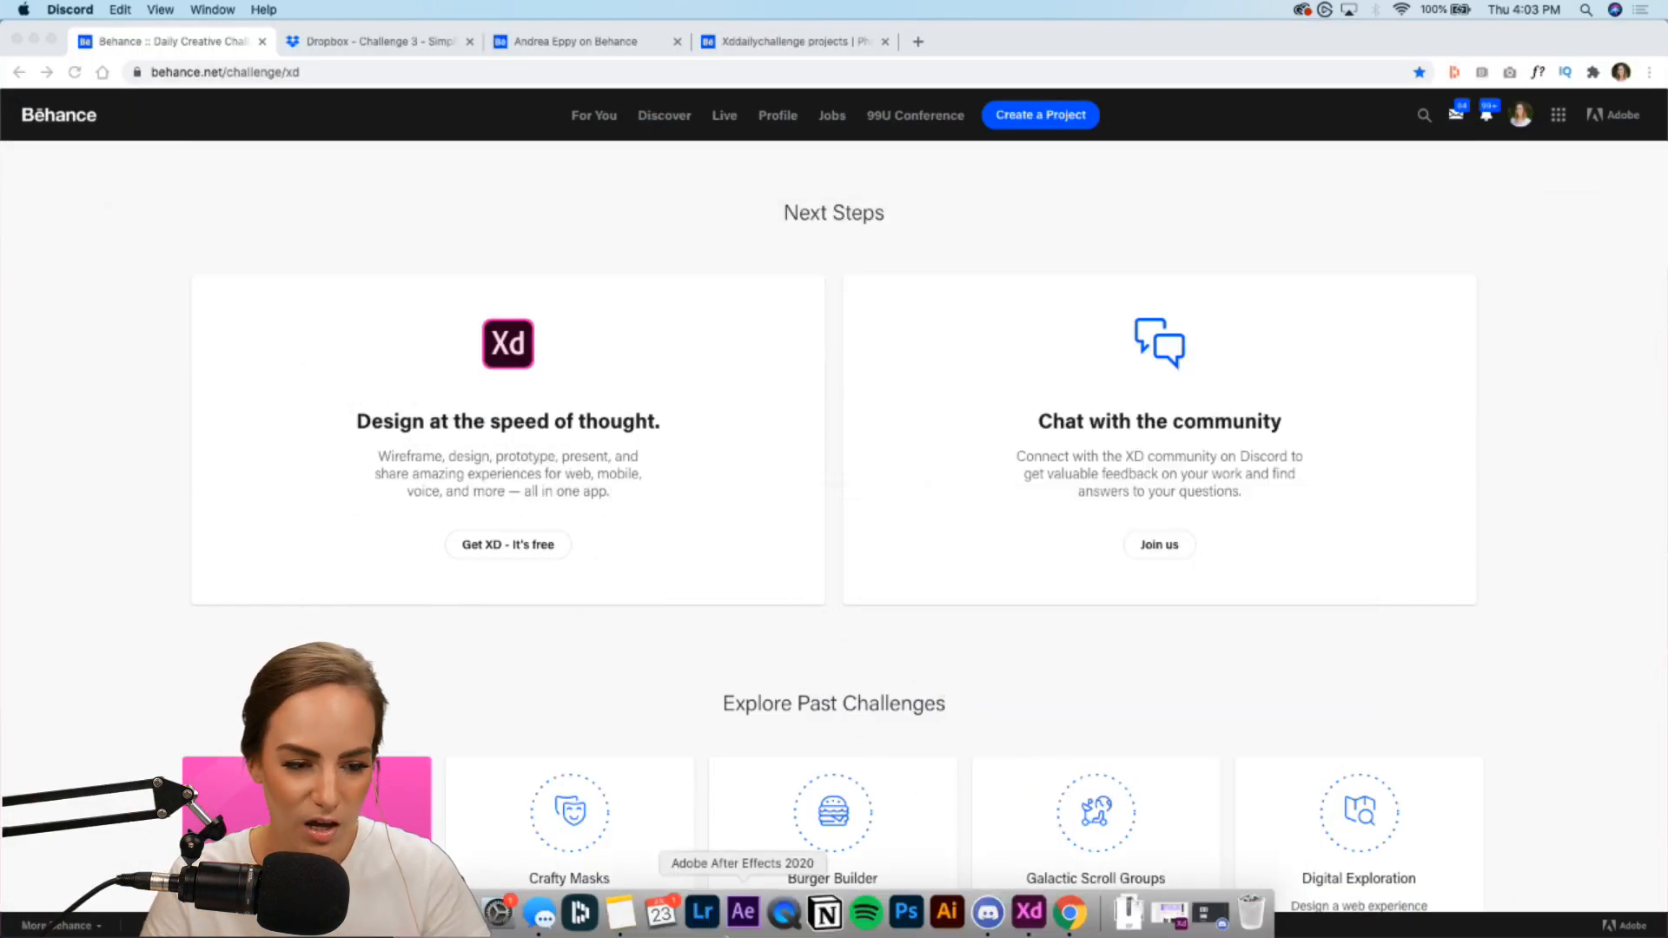
# Step: Switch to Adobe XD and review the Challenge Prompt and Inspiration sections of XD_DCC_Day_3_Livestreaming
pyautogui.click(1030, 910)
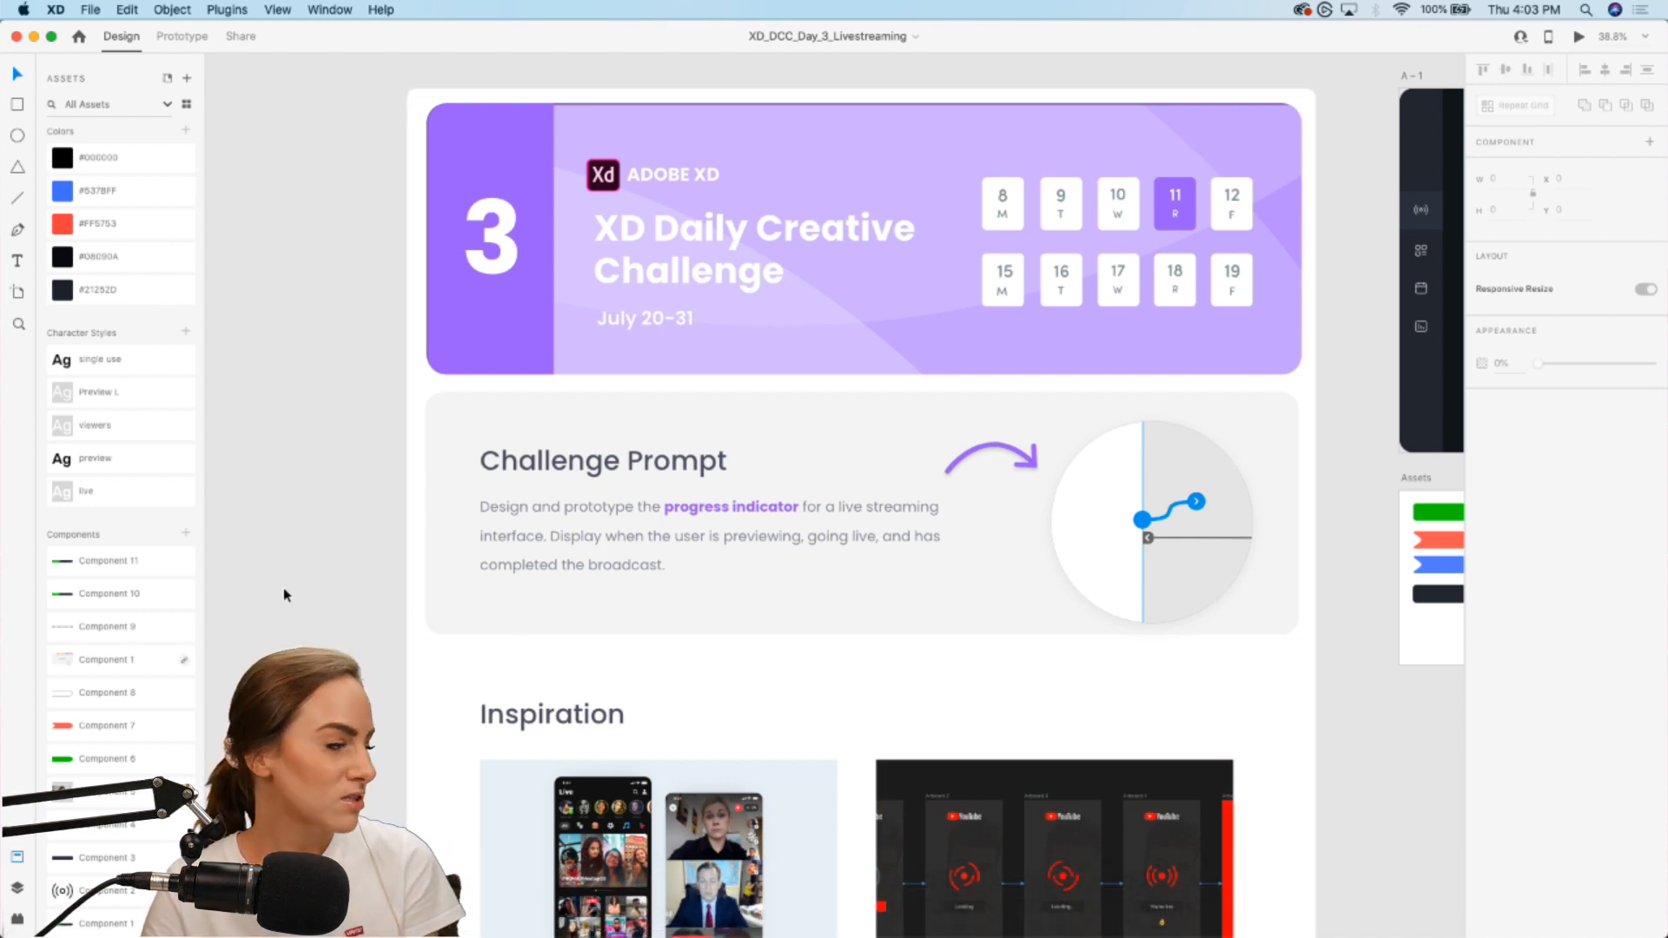
pyautogui.hscroll(3, 283, 587)
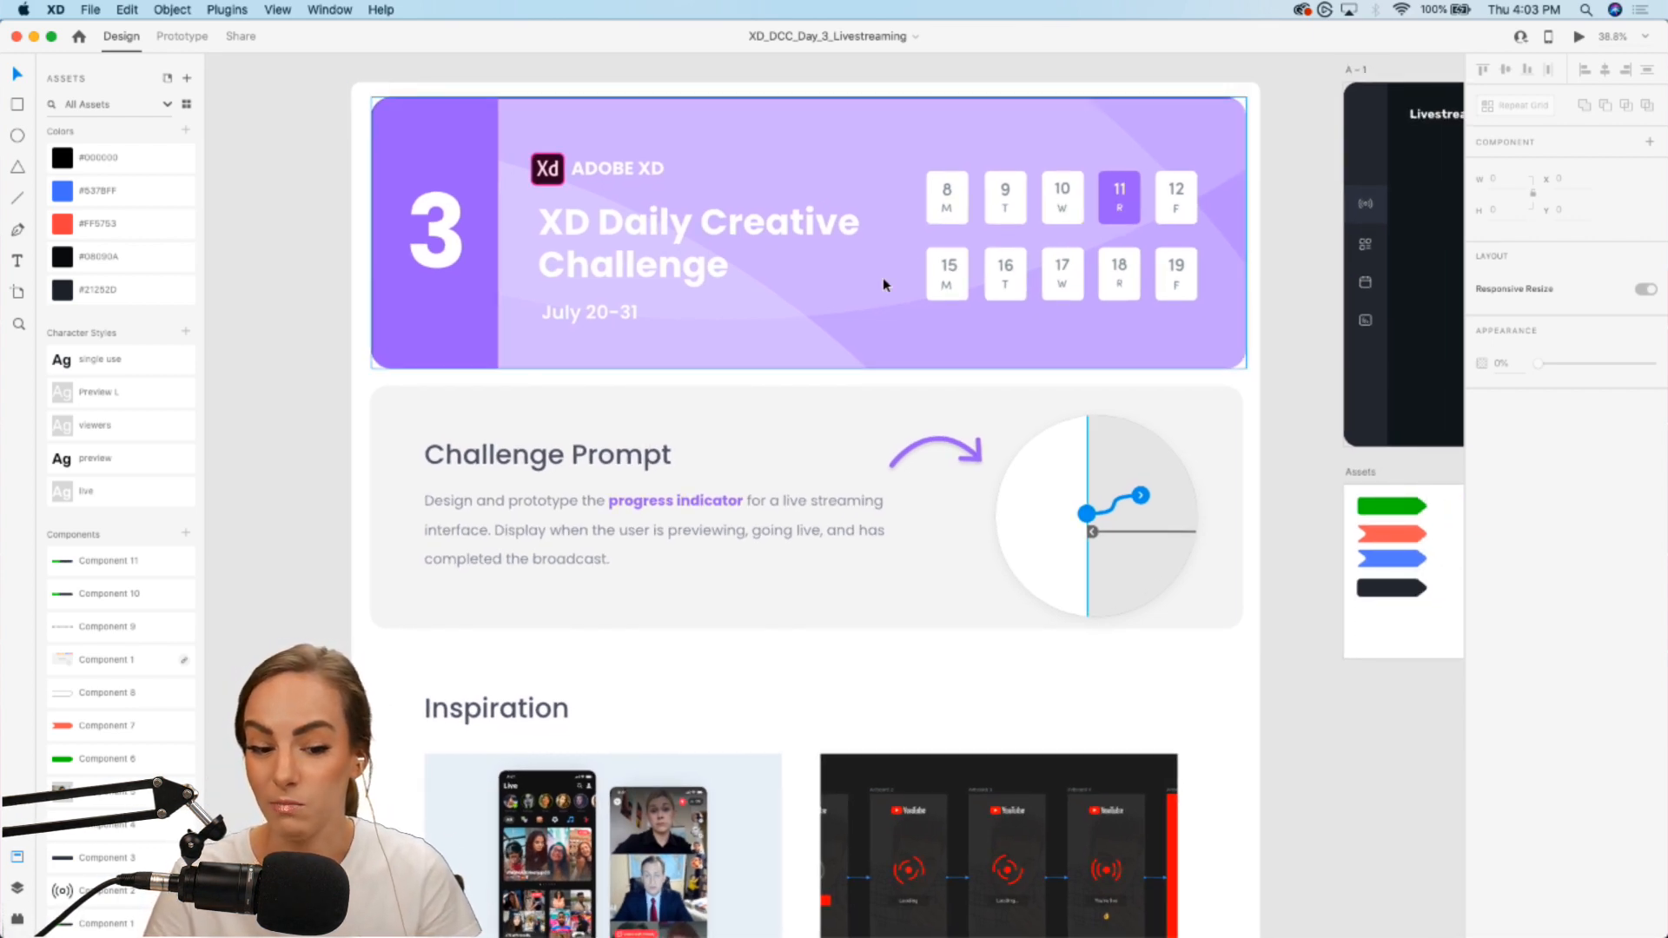
pyautogui.scroll(-5, 278, 540)
pyautogui.scroll(5, 278, 540)
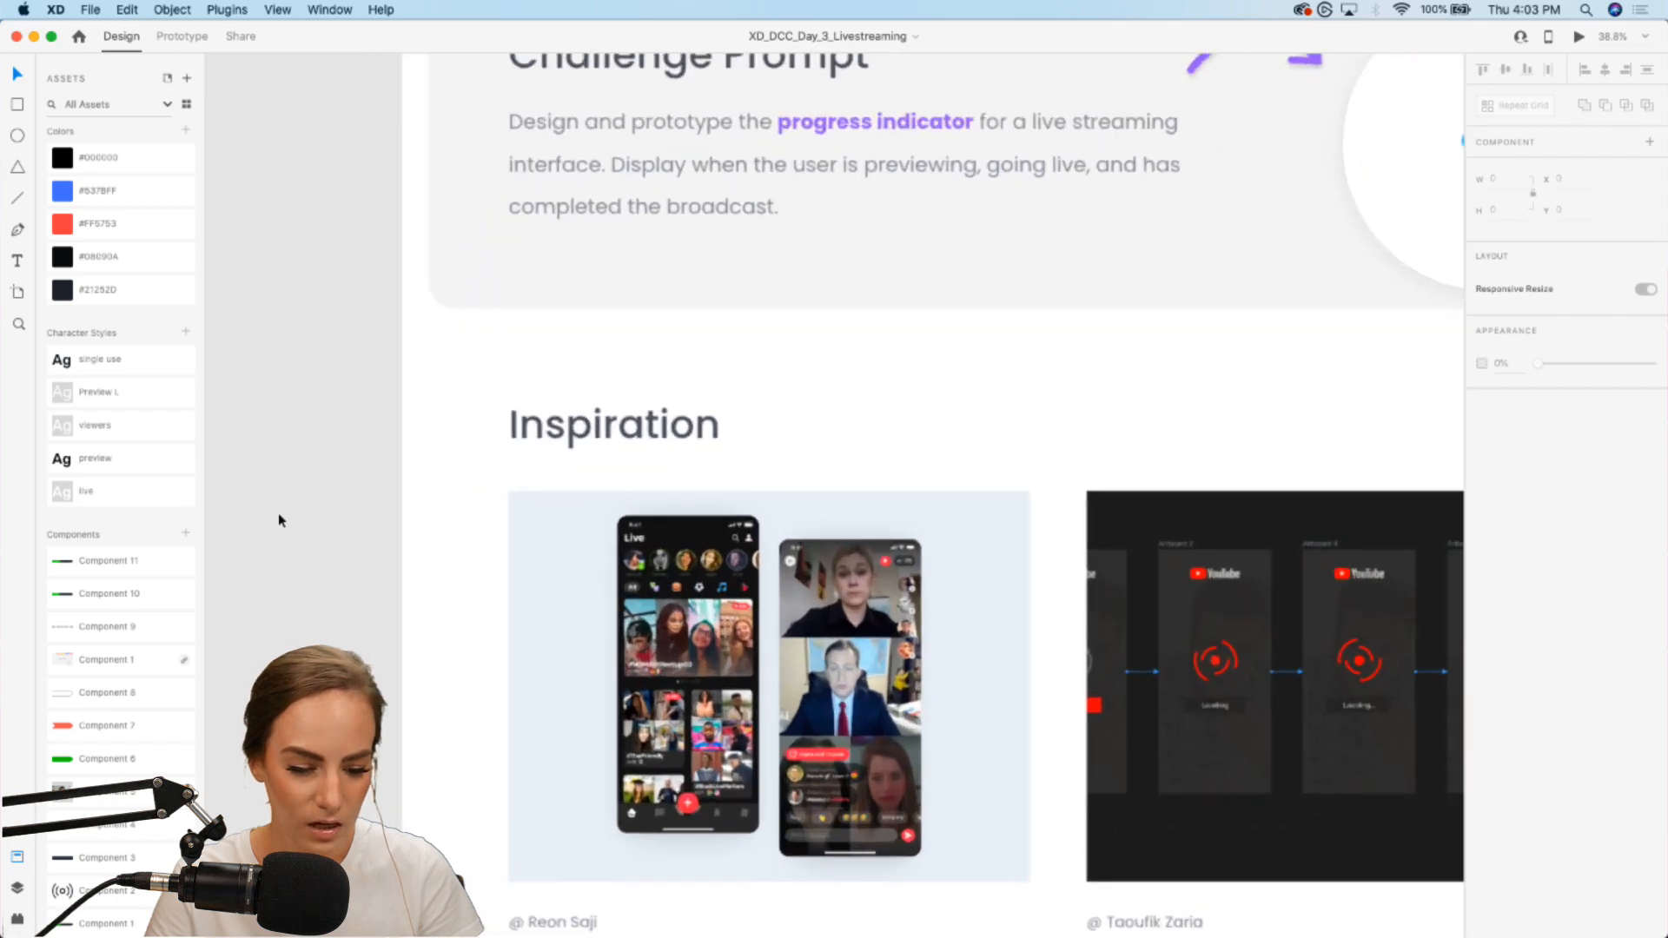
pyautogui.scroll(-3, 280, 515)
pyautogui.hscroll(5, 280, 515)
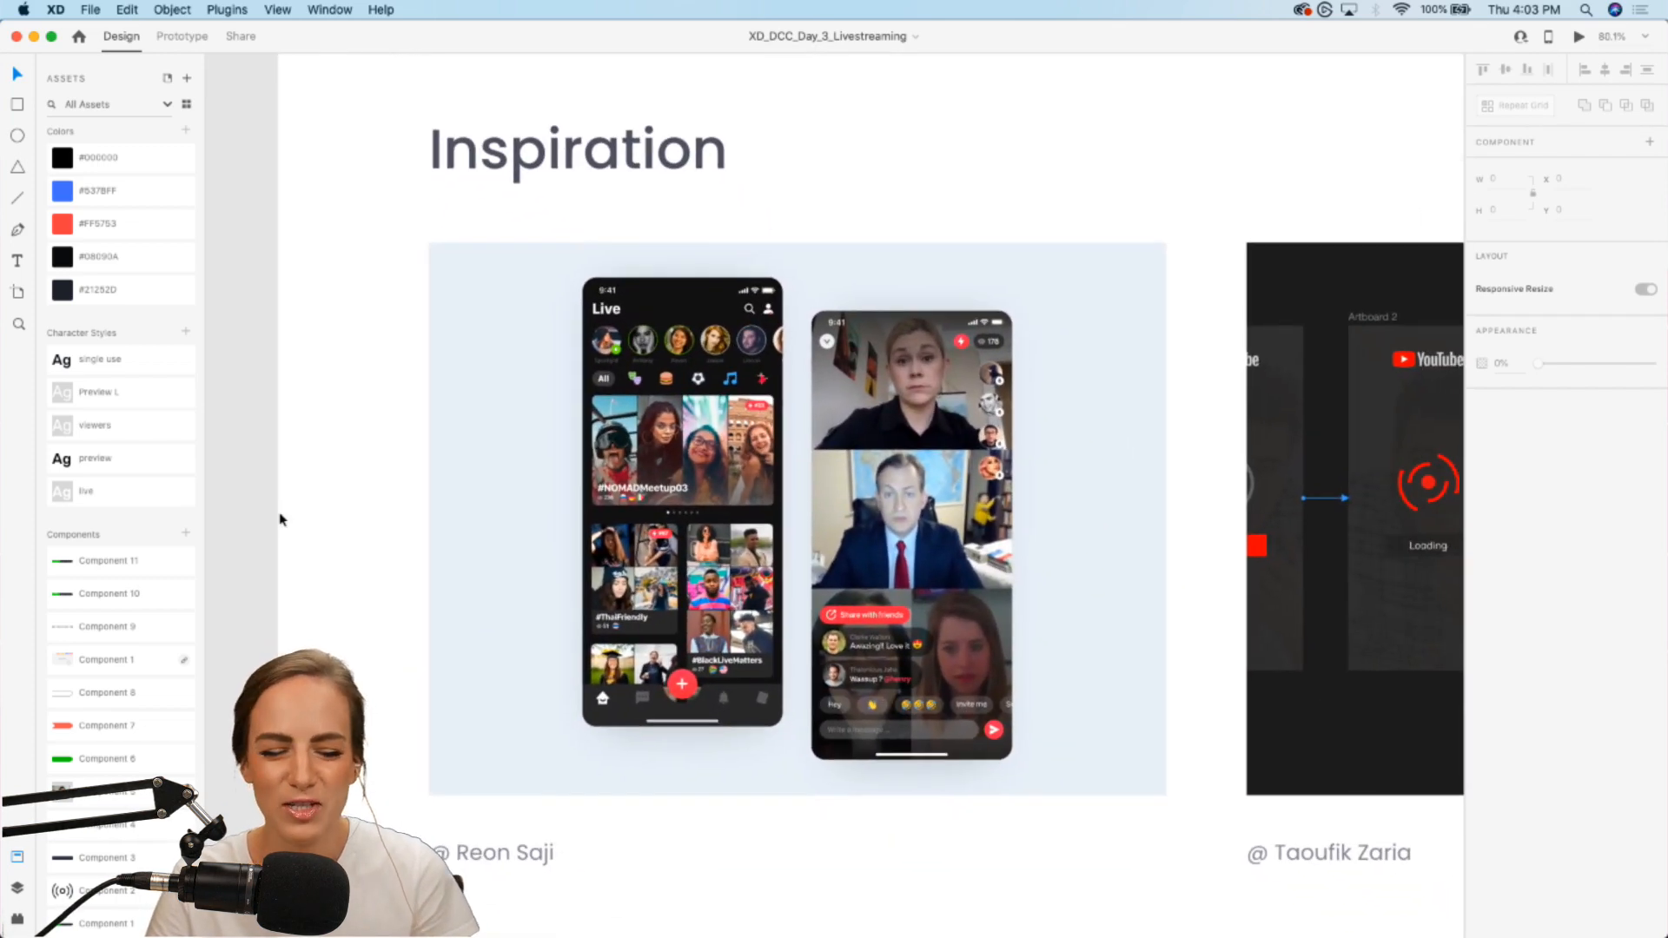
# Step: Examine the mobile live-streaming app and the YouTube loading-screen examples in the Inspiration section up close
pyautogui.scroll(3, 279, 519)
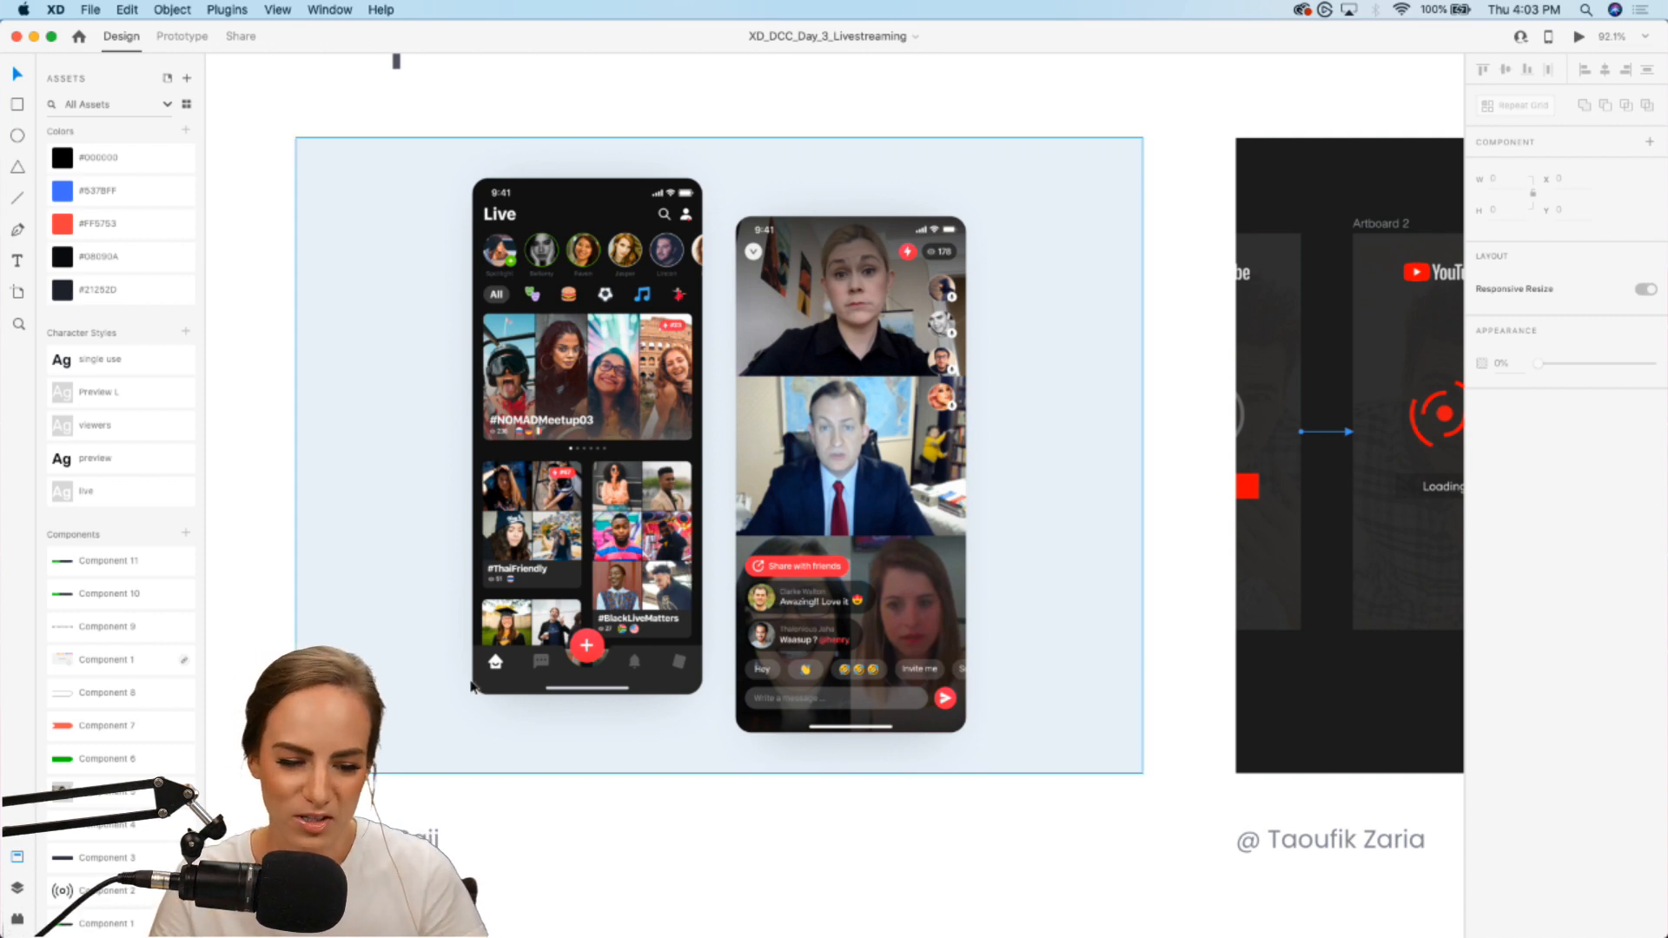
pyautogui.scroll(3, 597, 790)
pyautogui.scroll(-3, 597, 790)
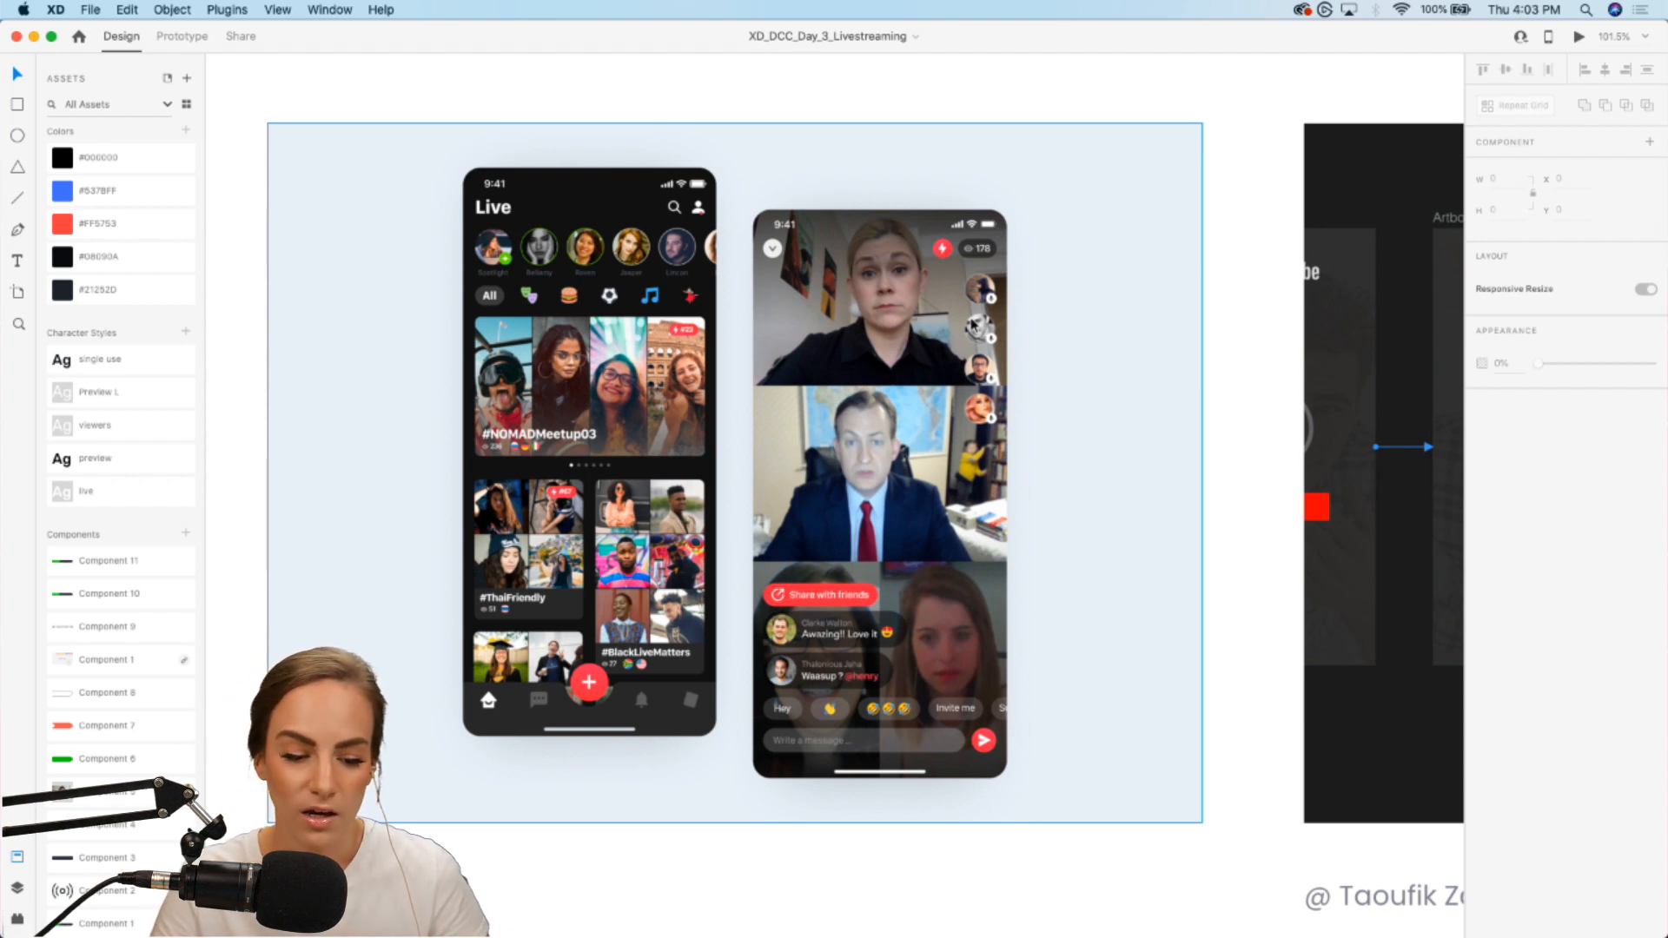
pyautogui.hscroll(10, 889, 522)
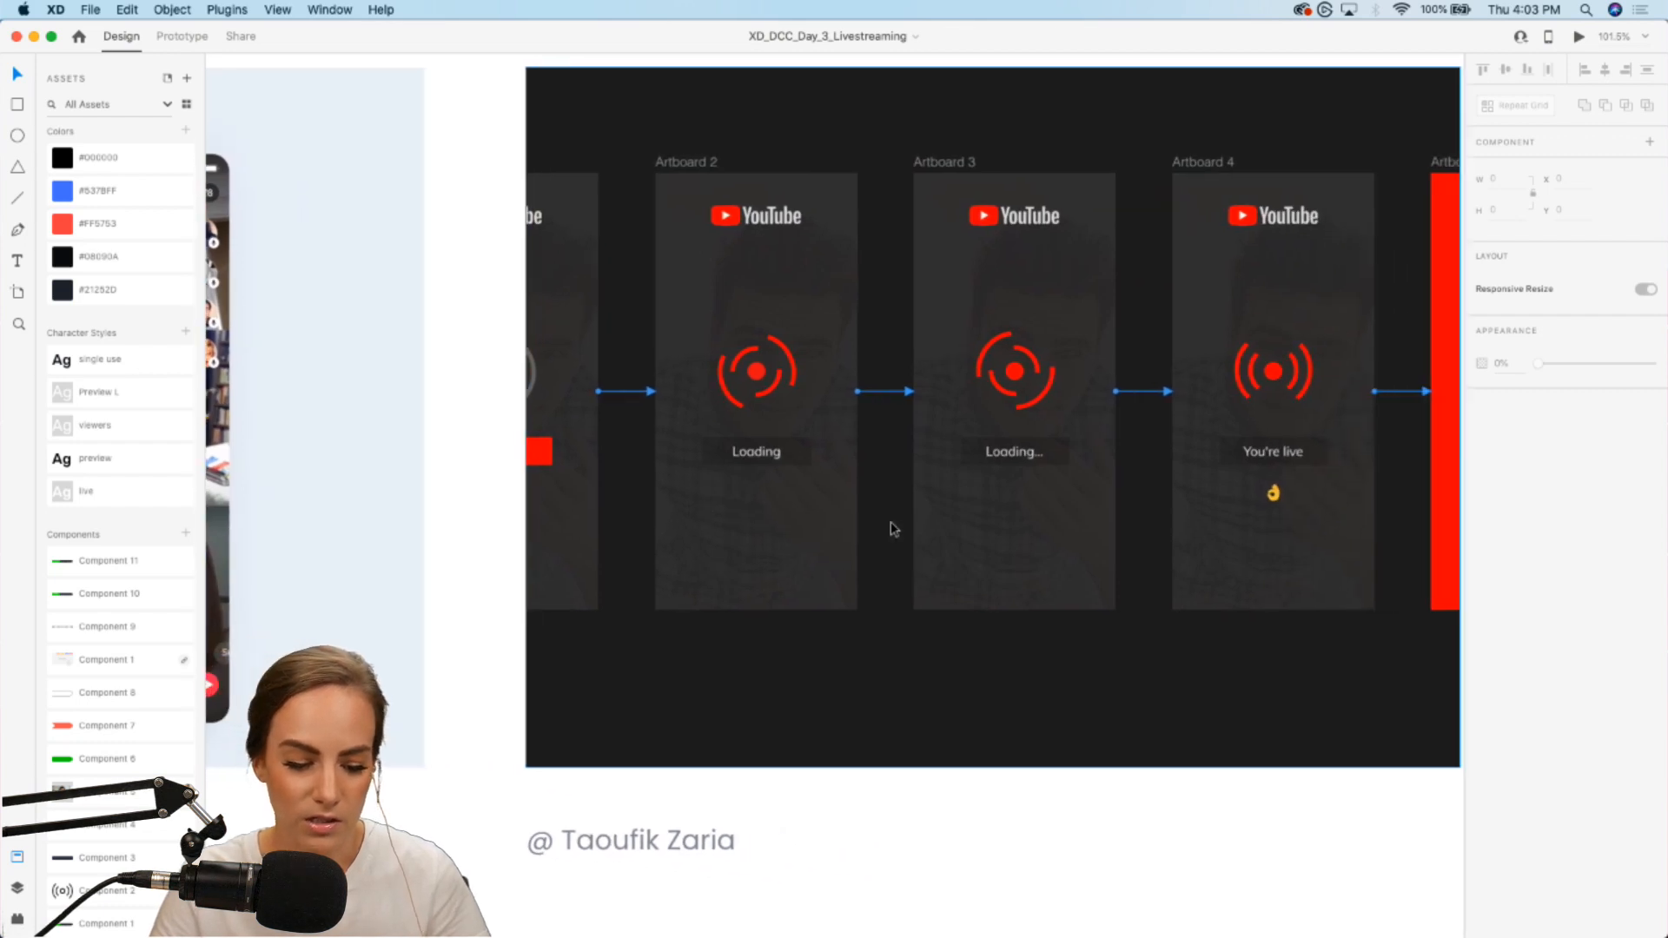
pyautogui.scroll(-3, 889, 521)
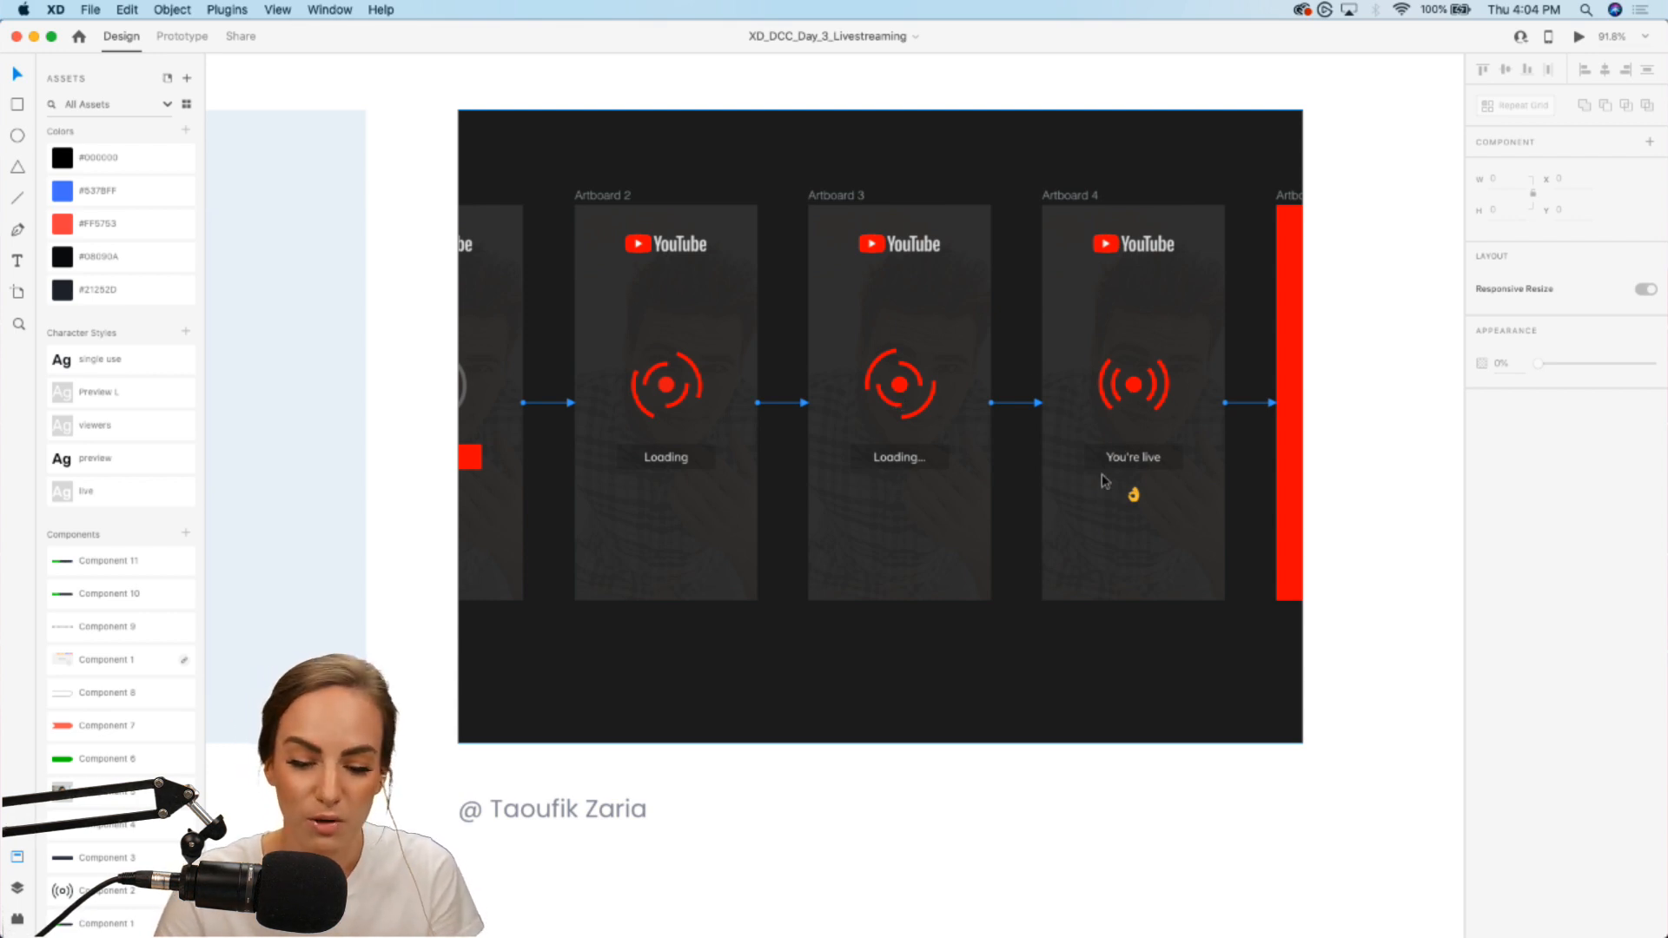
# Step: Preview the Resource Booklet component's Icons, Fonts and Photos pages, and return it to its Default State
pyautogui.scroll(-5, 1102, 476)
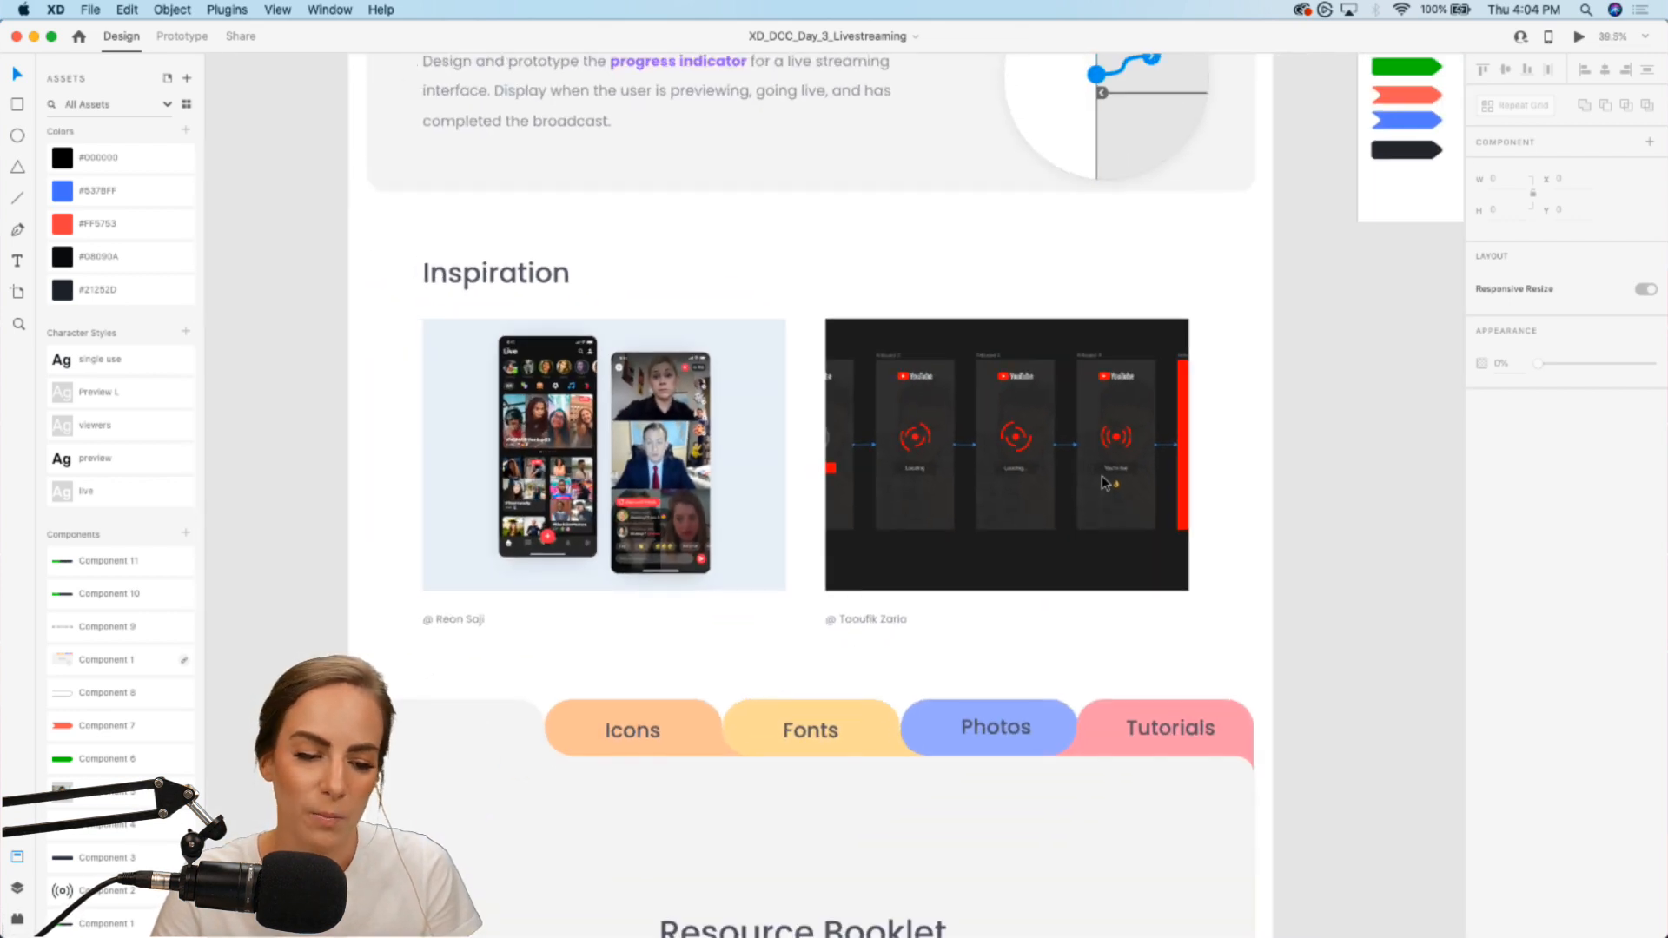
pyautogui.scroll(-3, 1101, 476)
pyautogui.scroll(-3, 1101, 476)
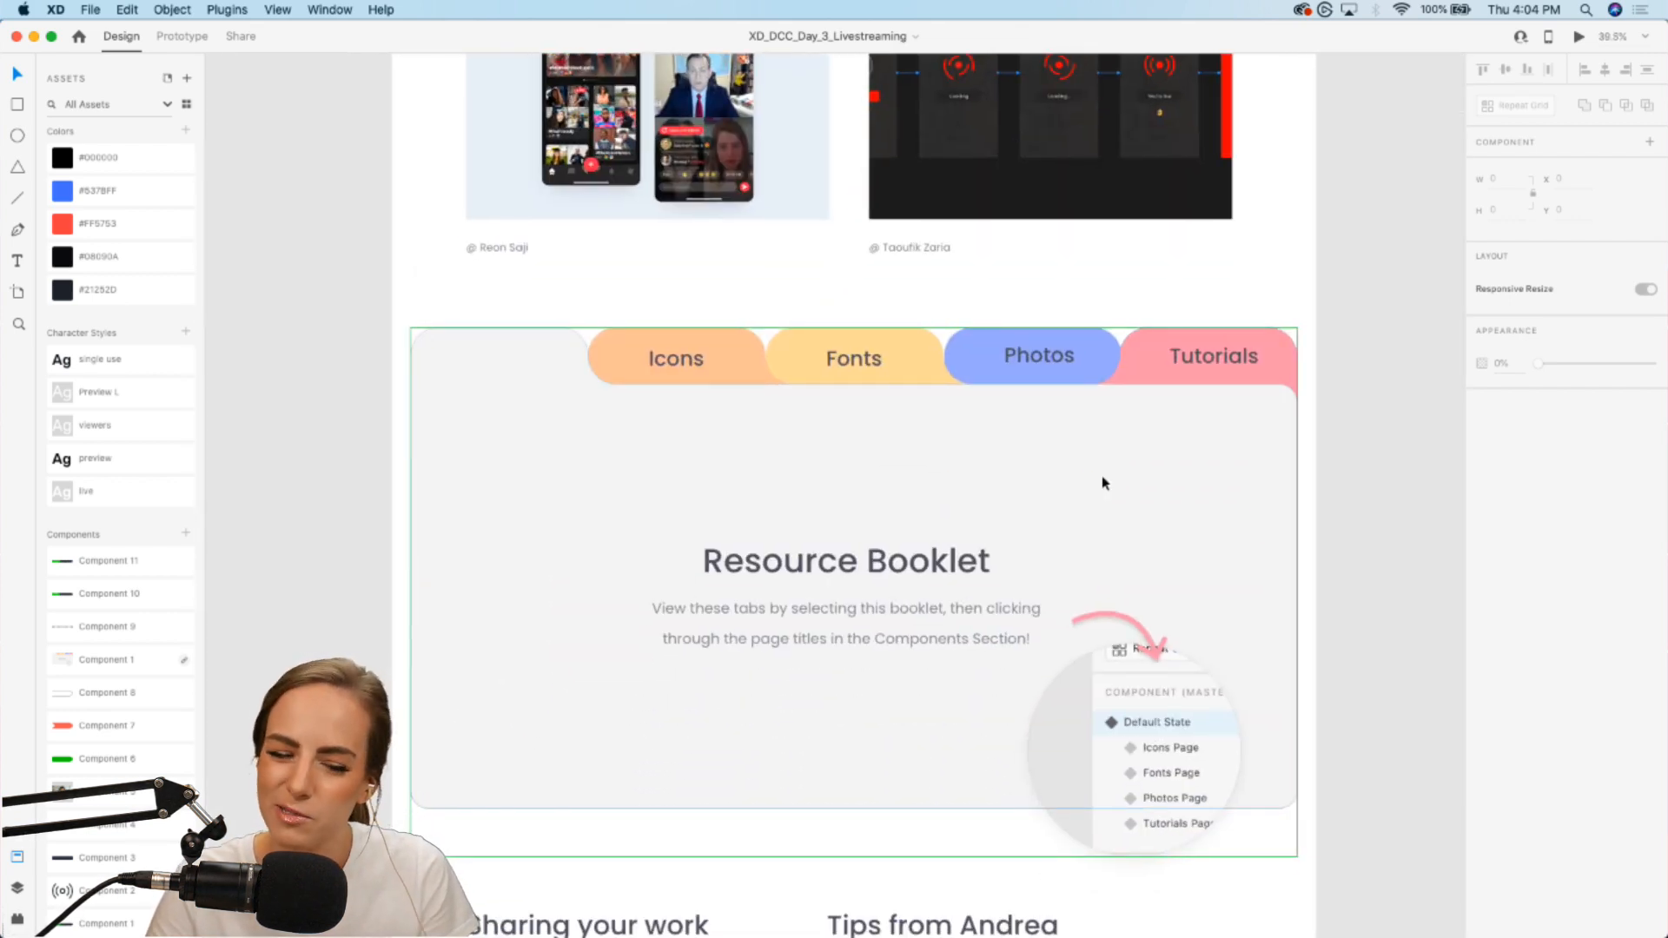
pyautogui.click(1102, 483)
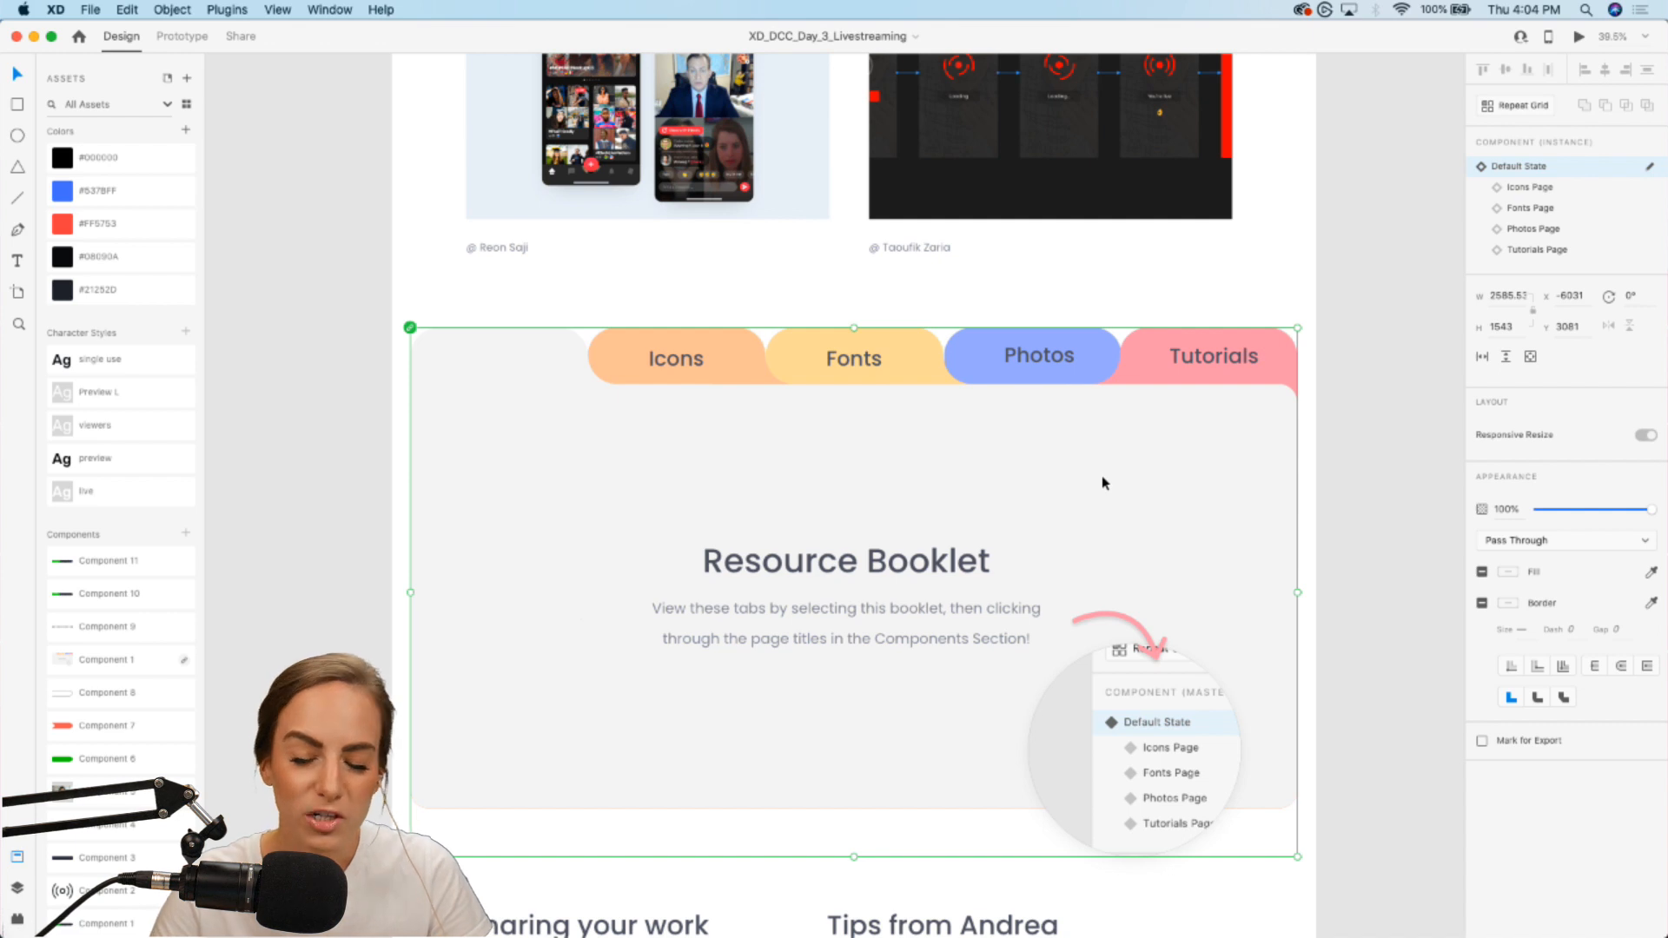
pyautogui.click(1531, 187)
pyautogui.click(1528, 206)
pyautogui.click(1515, 229)
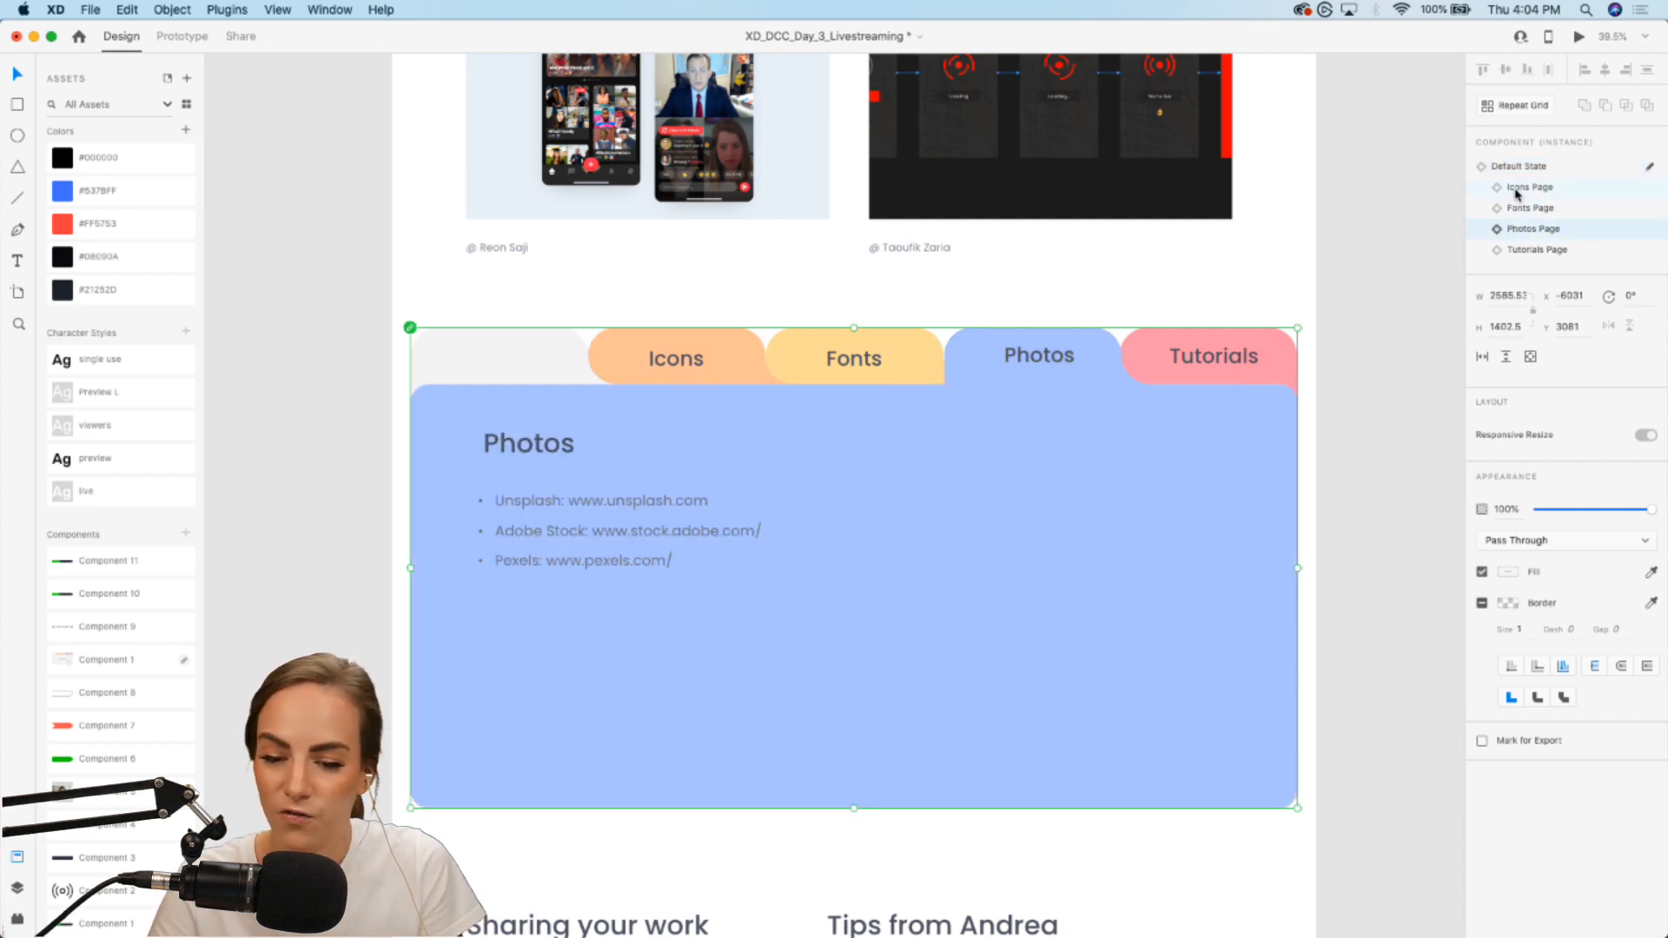
pyautogui.click(1520, 166)
pyautogui.scroll(-10, 976, 382)
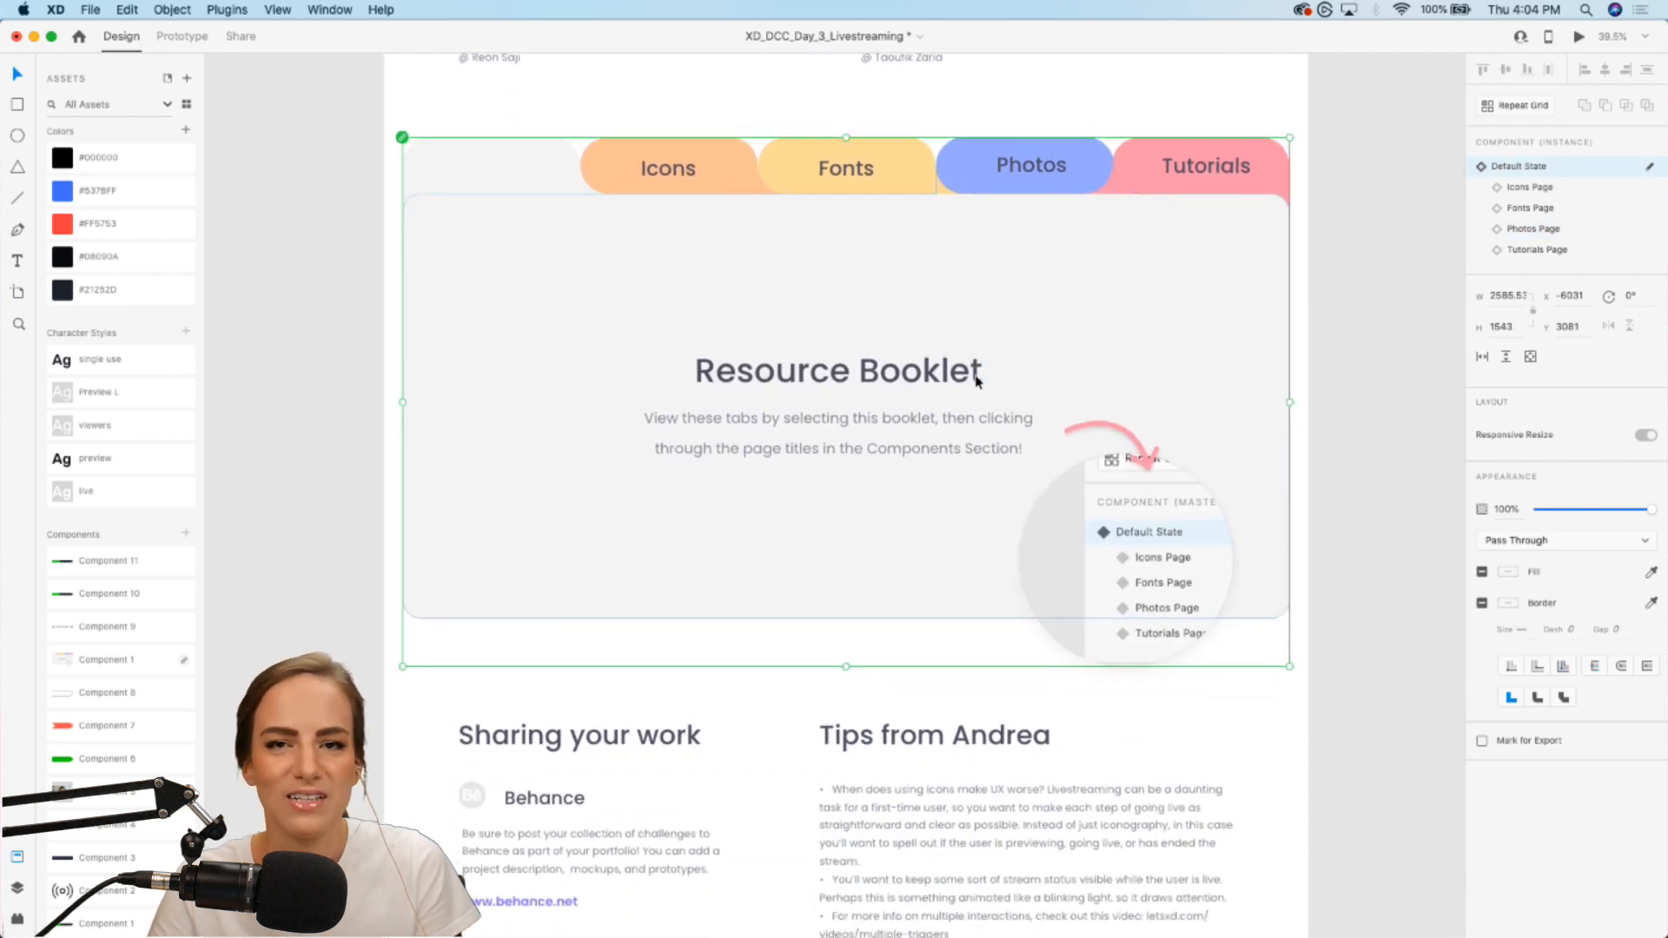
# Step: Read the Tips from Andrea section of the challenge guide up close
pyautogui.click(808, 436)
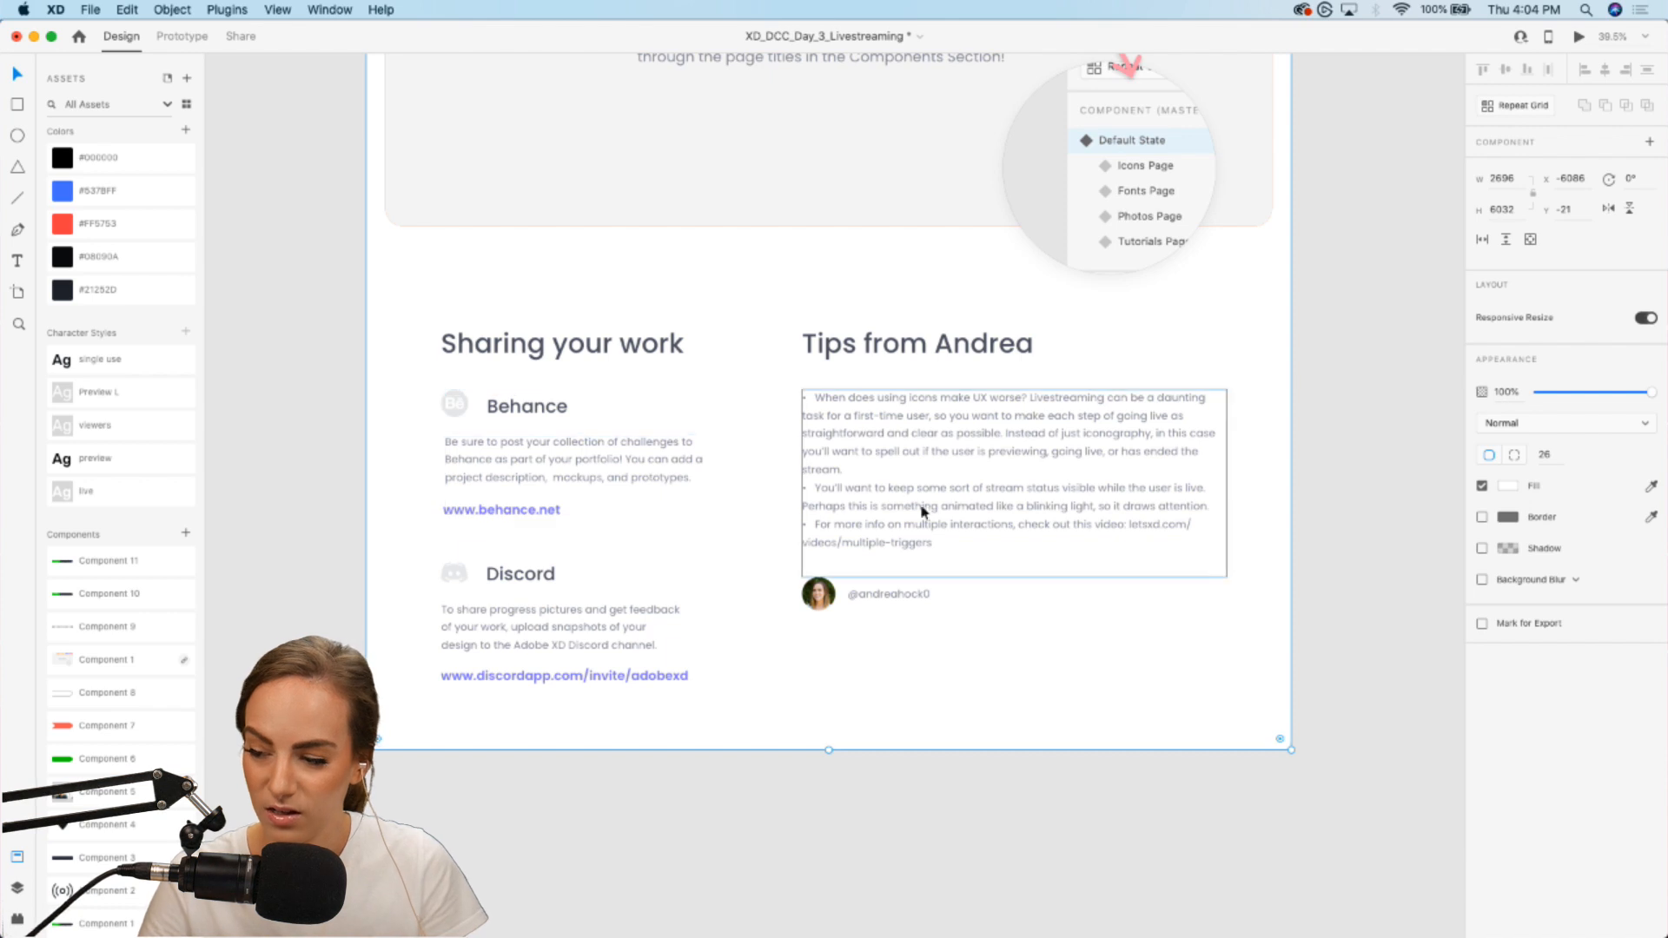
pyautogui.scroll(5, 922, 511)
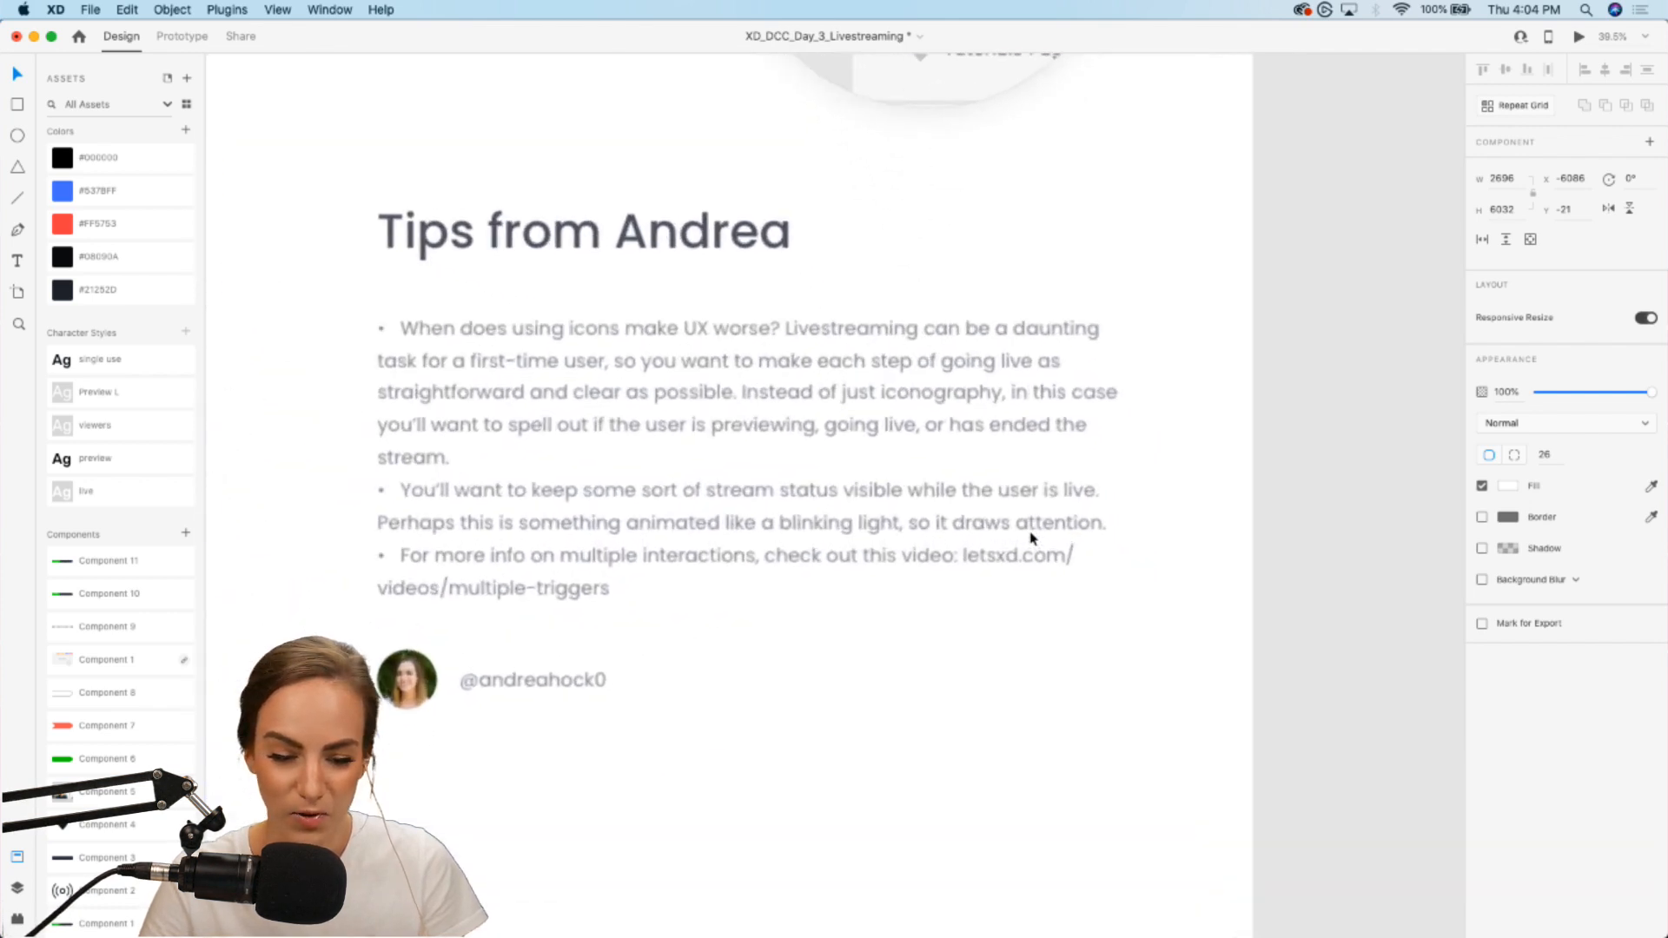
pyautogui.scroll(5, 1031, 538)
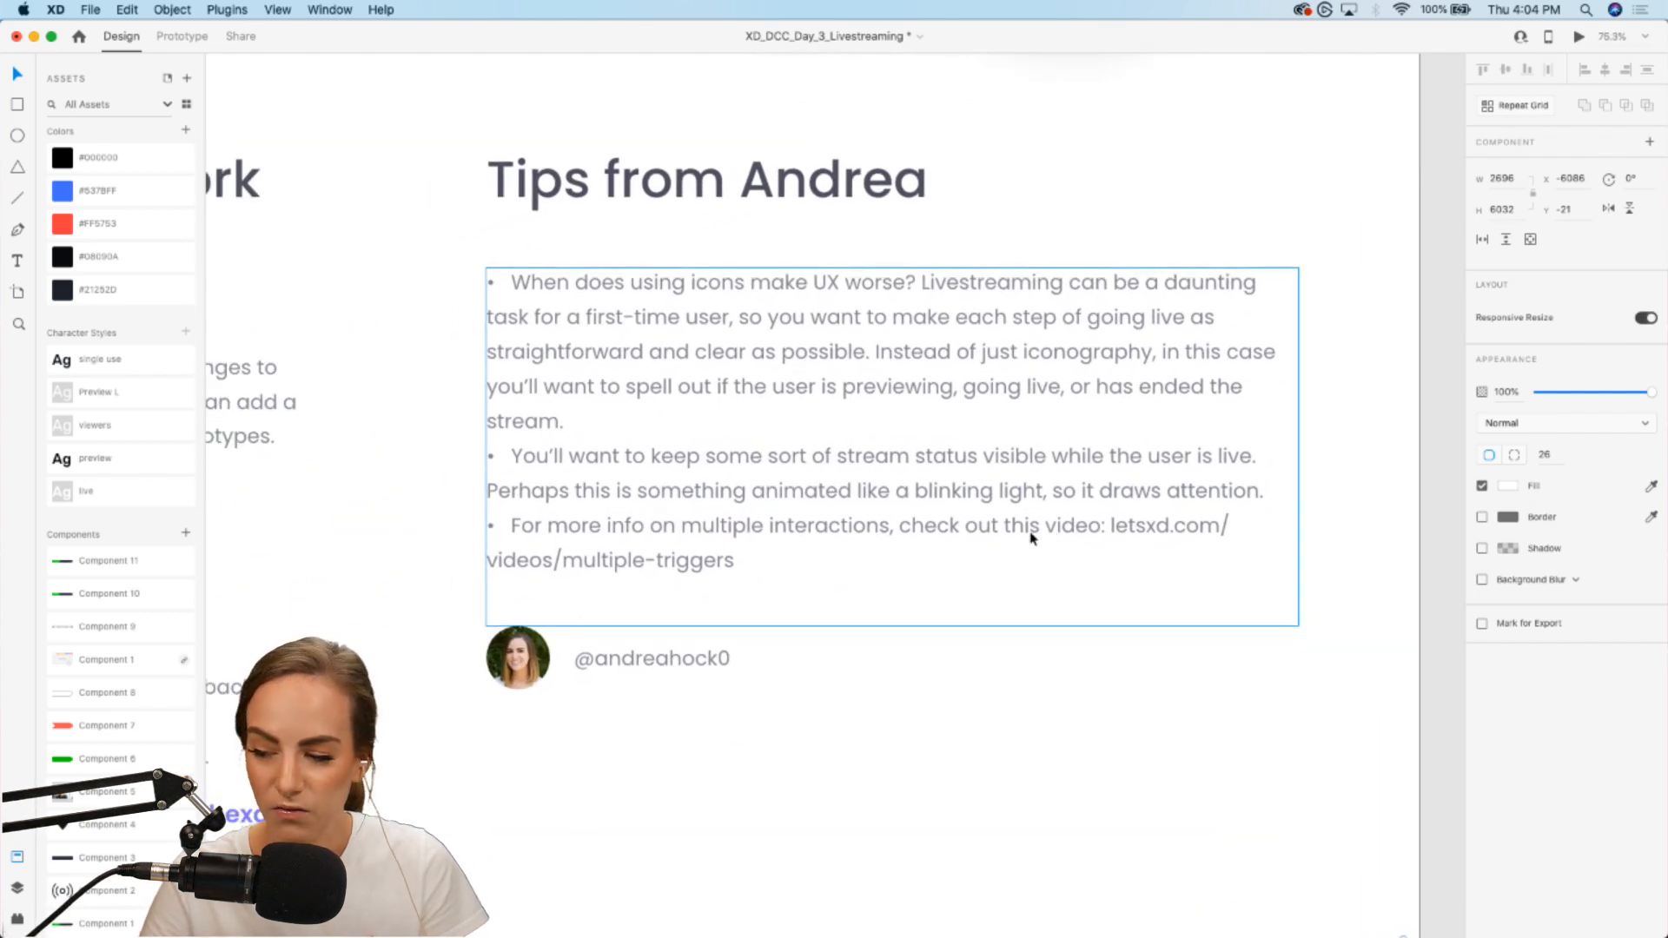
pyautogui.scroll(-1, 1031, 538)
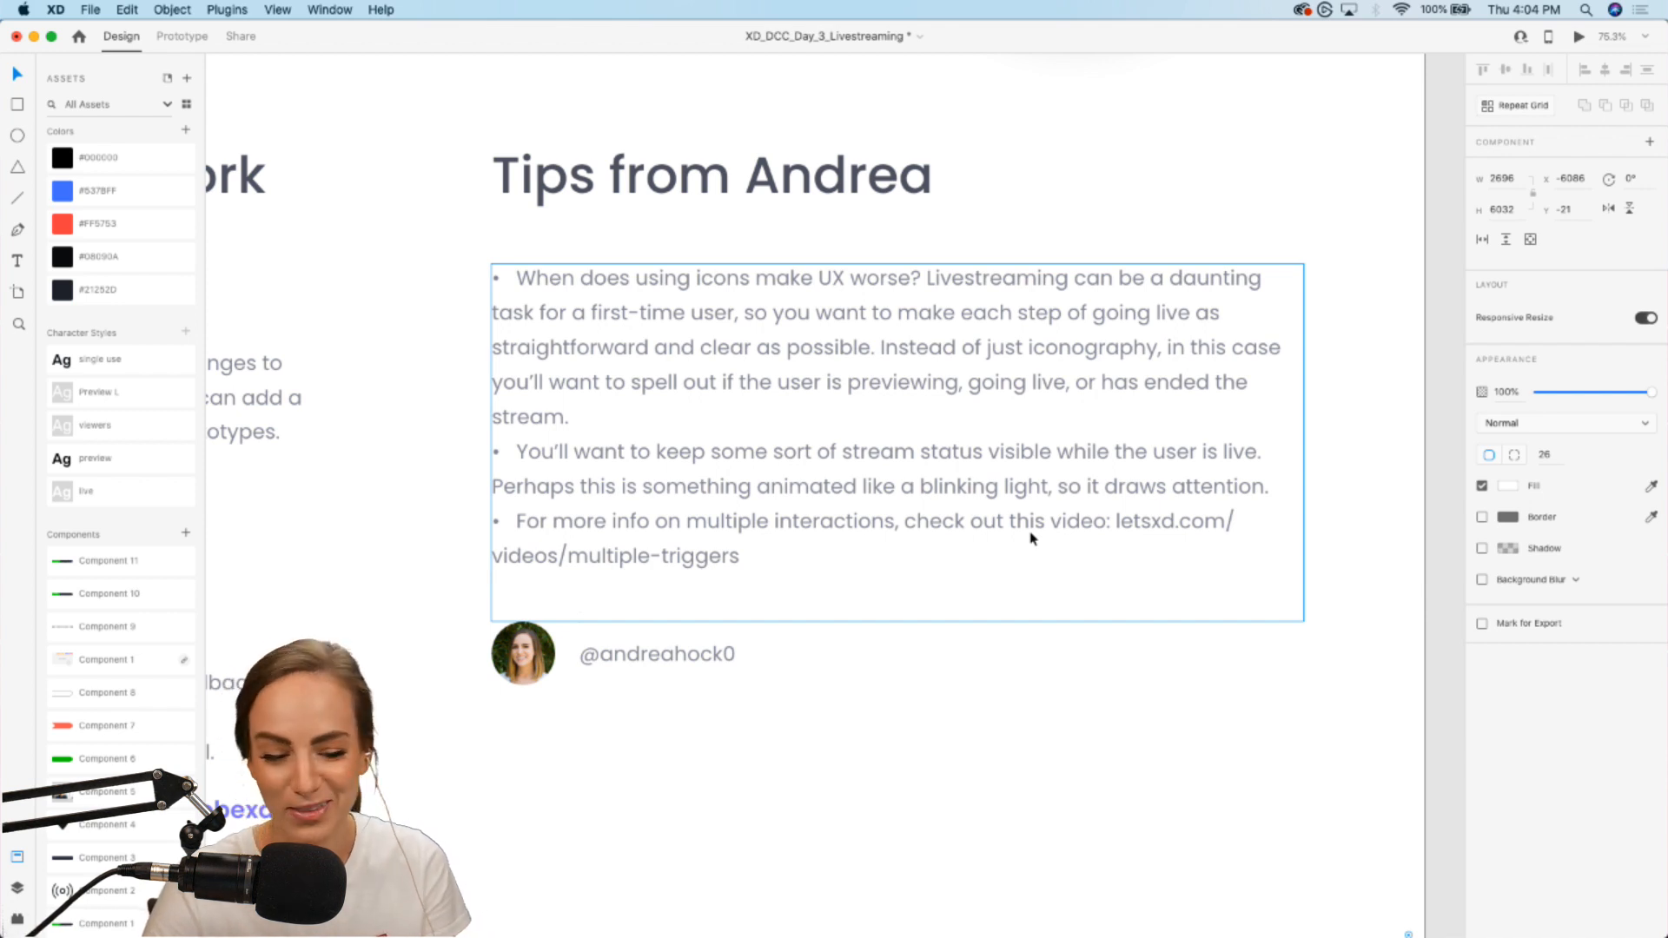
pyautogui.scroll(-4, 1031, 538)
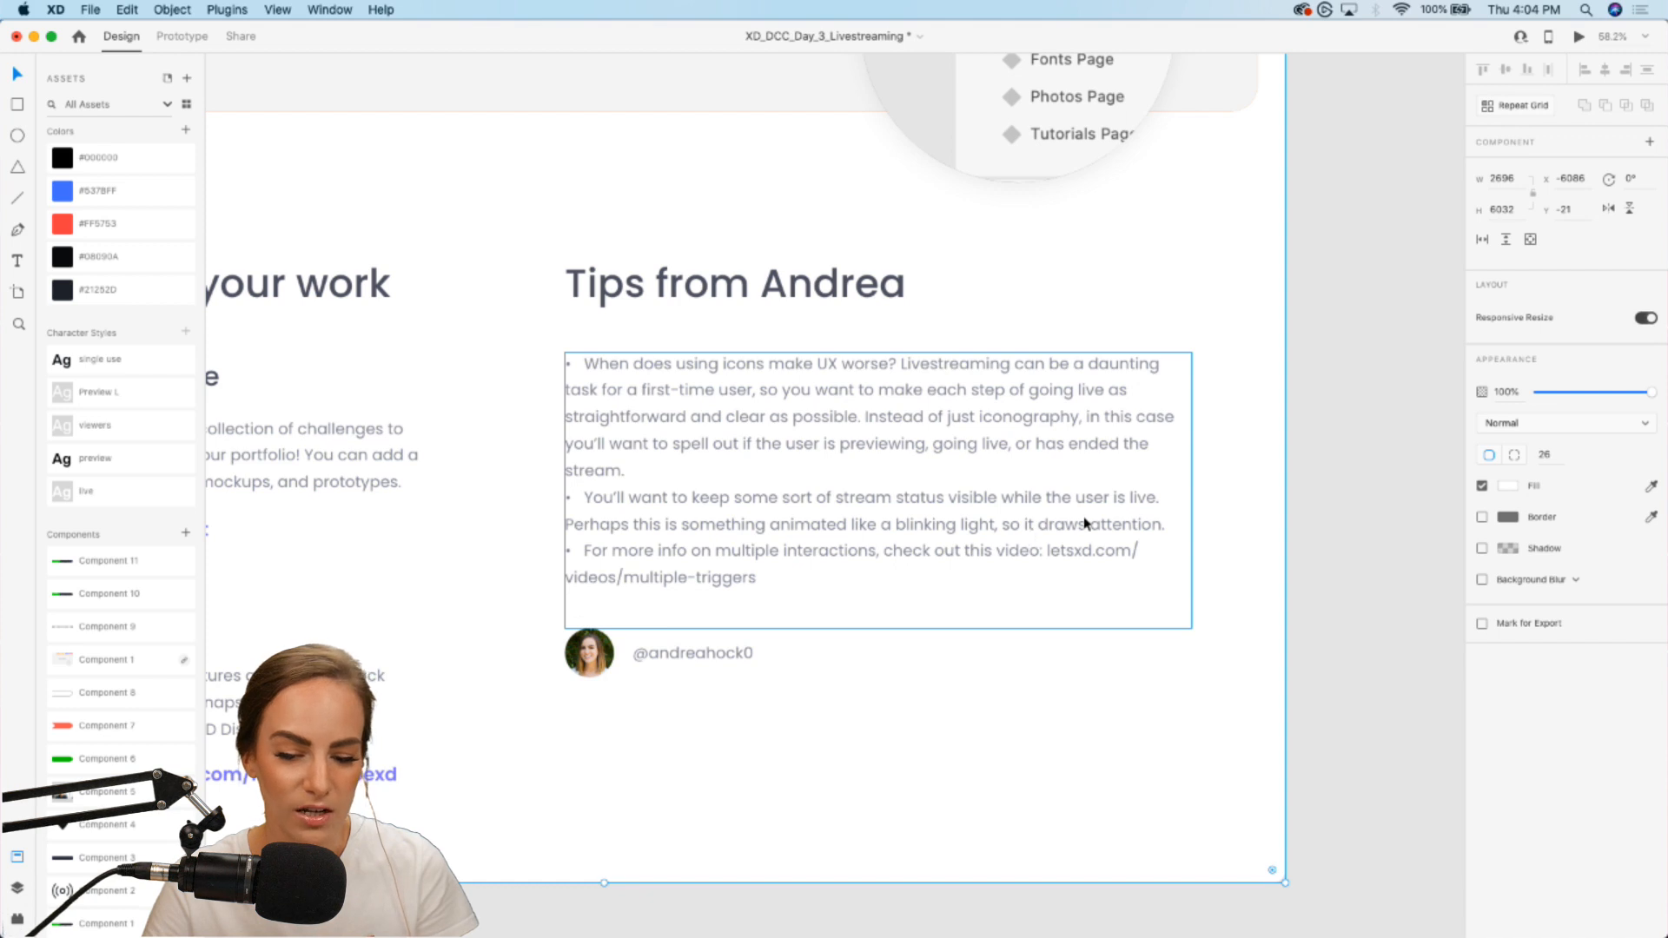
pyautogui.click(1309, 493)
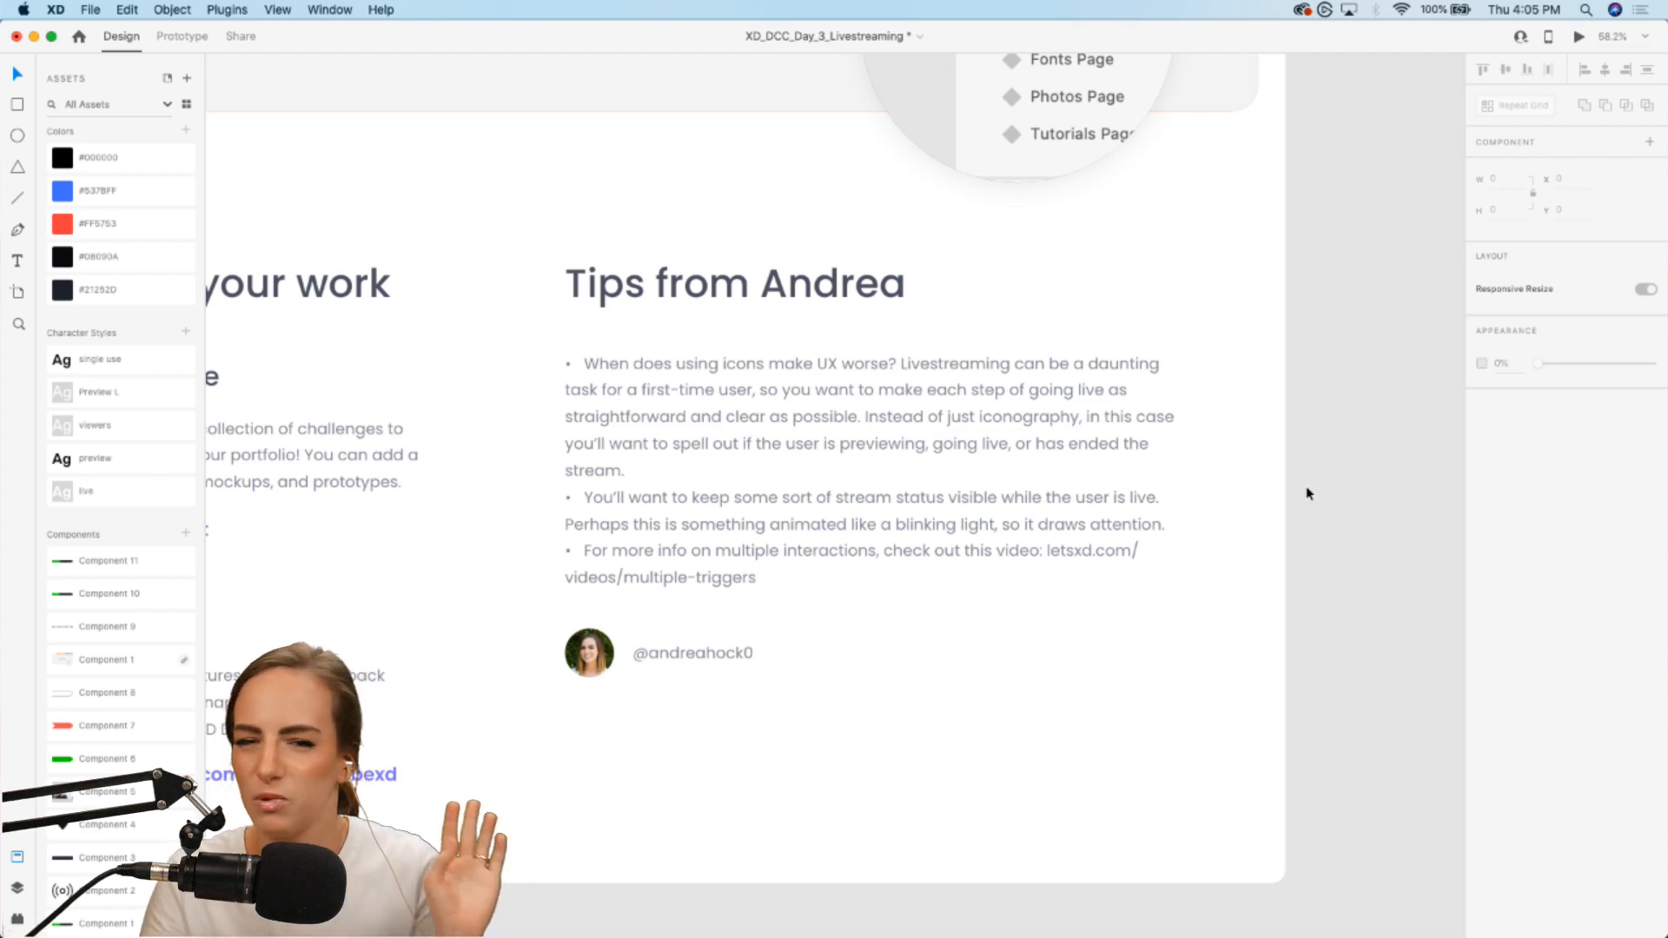
# Step: Examine the Livestream Studio starter artboard A – 1 with its side navigation, header and Live Chat panel
pyautogui.scroll(-4, 1307, 494)
pyautogui.scroll(12, 1308, 493)
pyautogui.hscroll(6, 1307, 493)
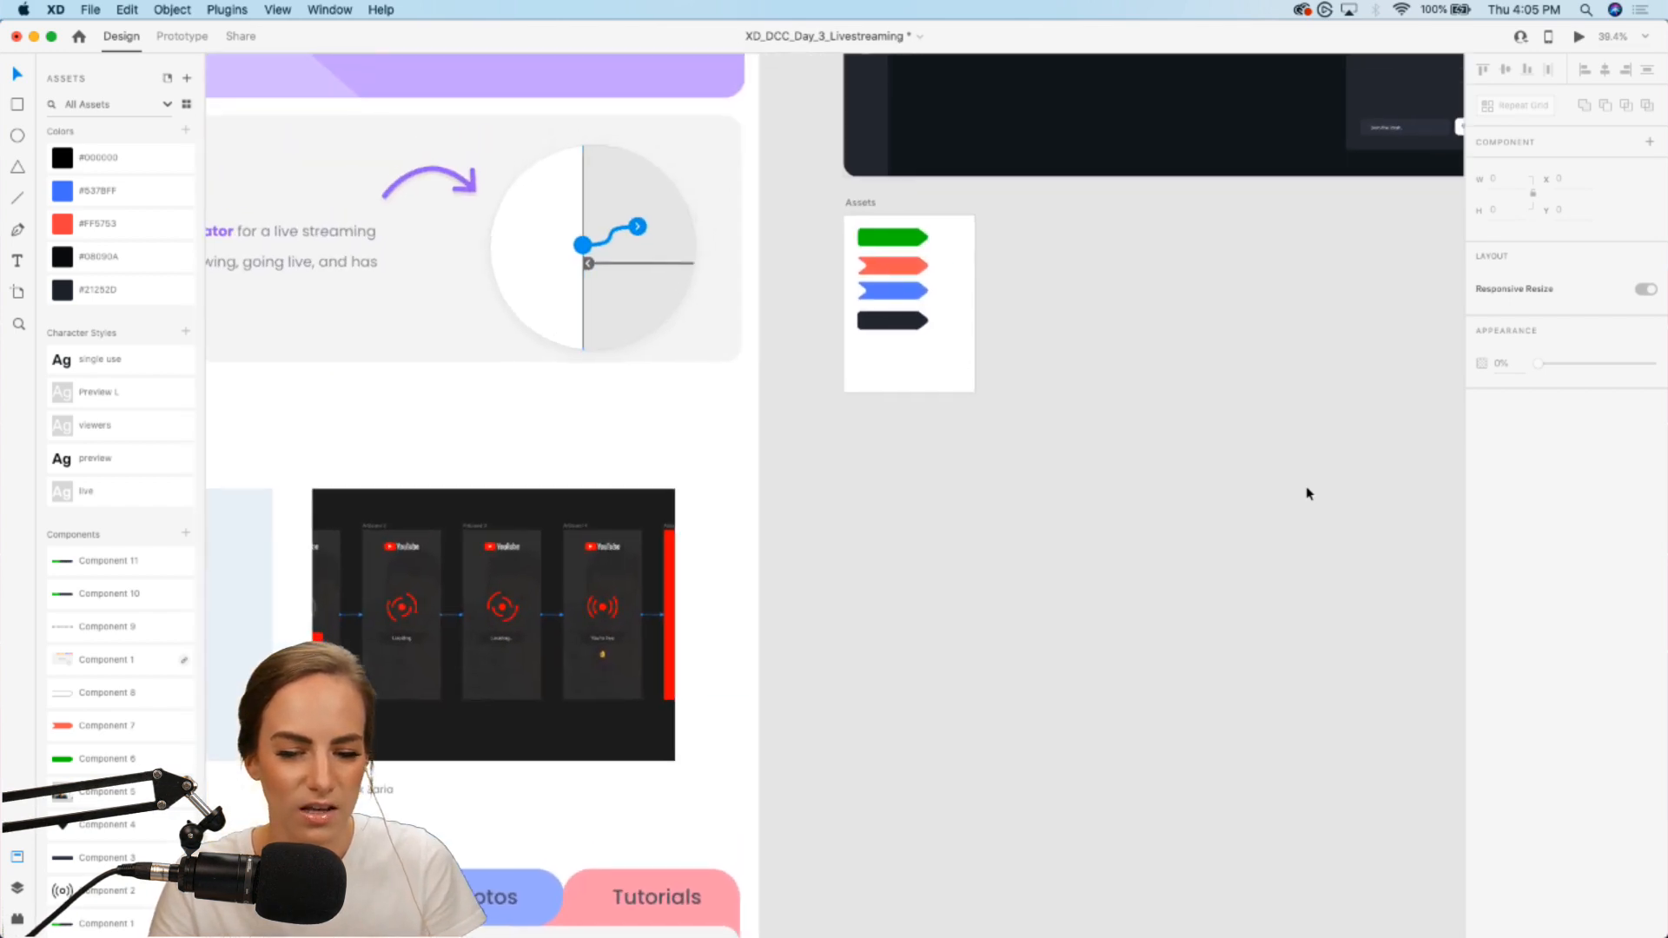
pyautogui.scroll(8, 1307, 493)
pyautogui.hscroll(3, 1307, 493)
pyautogui.scroll(5, 1307, 493)
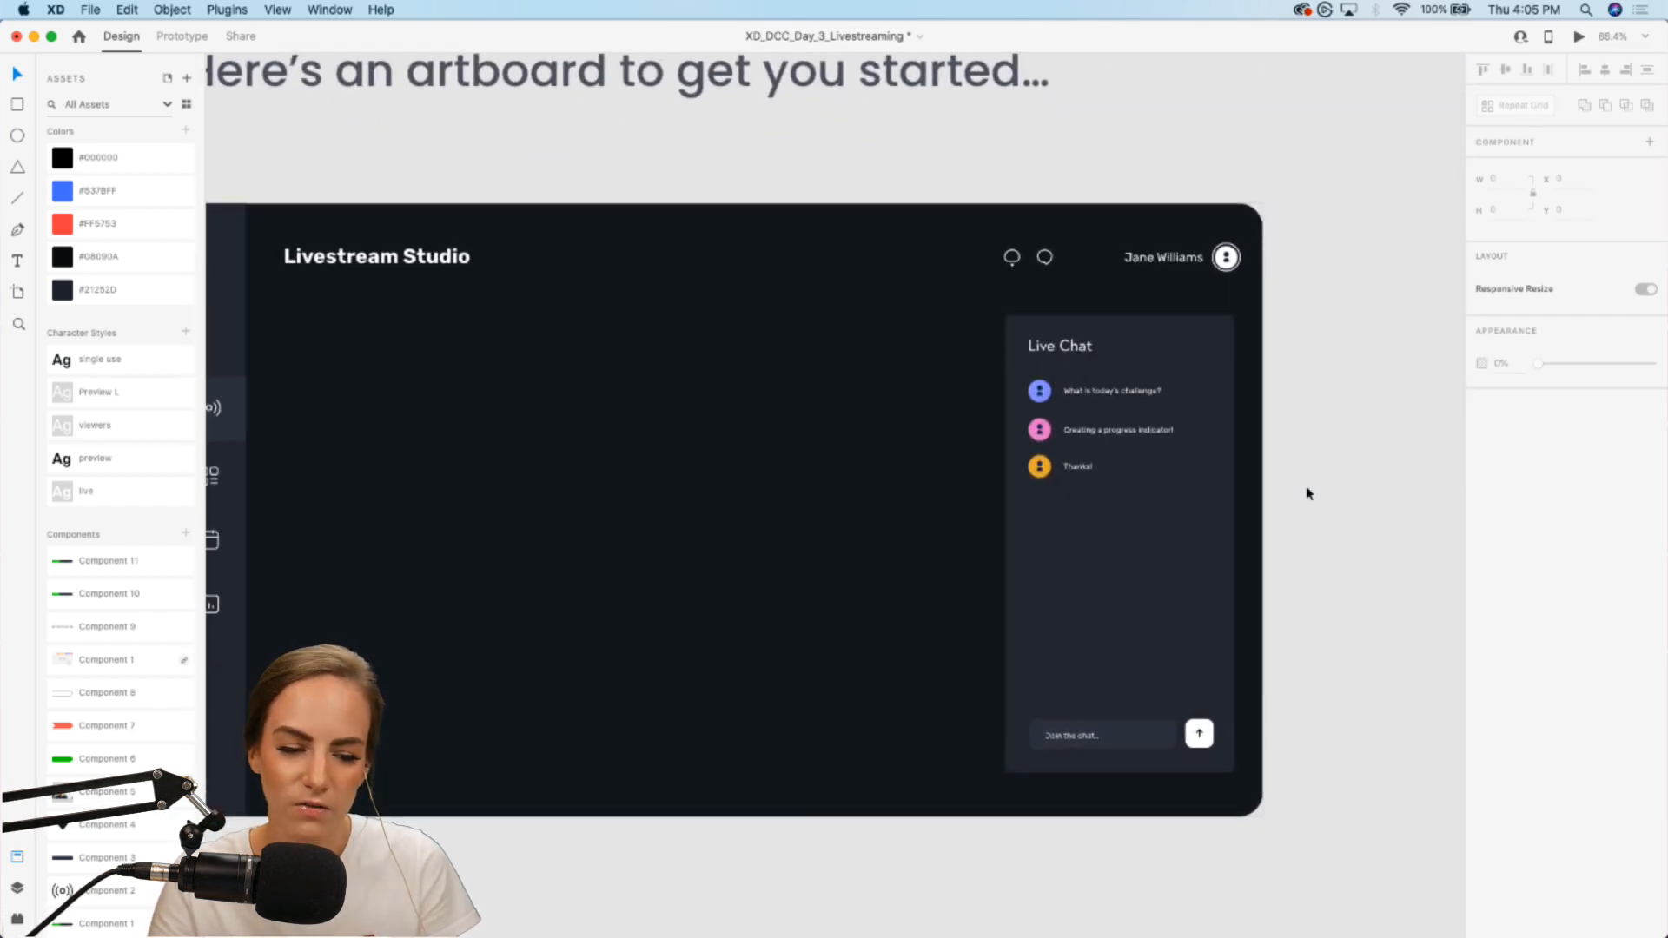
pyautogui.scroll(2, 1307, 494)
pyautogui.hscroll(-3, 1307, 494)
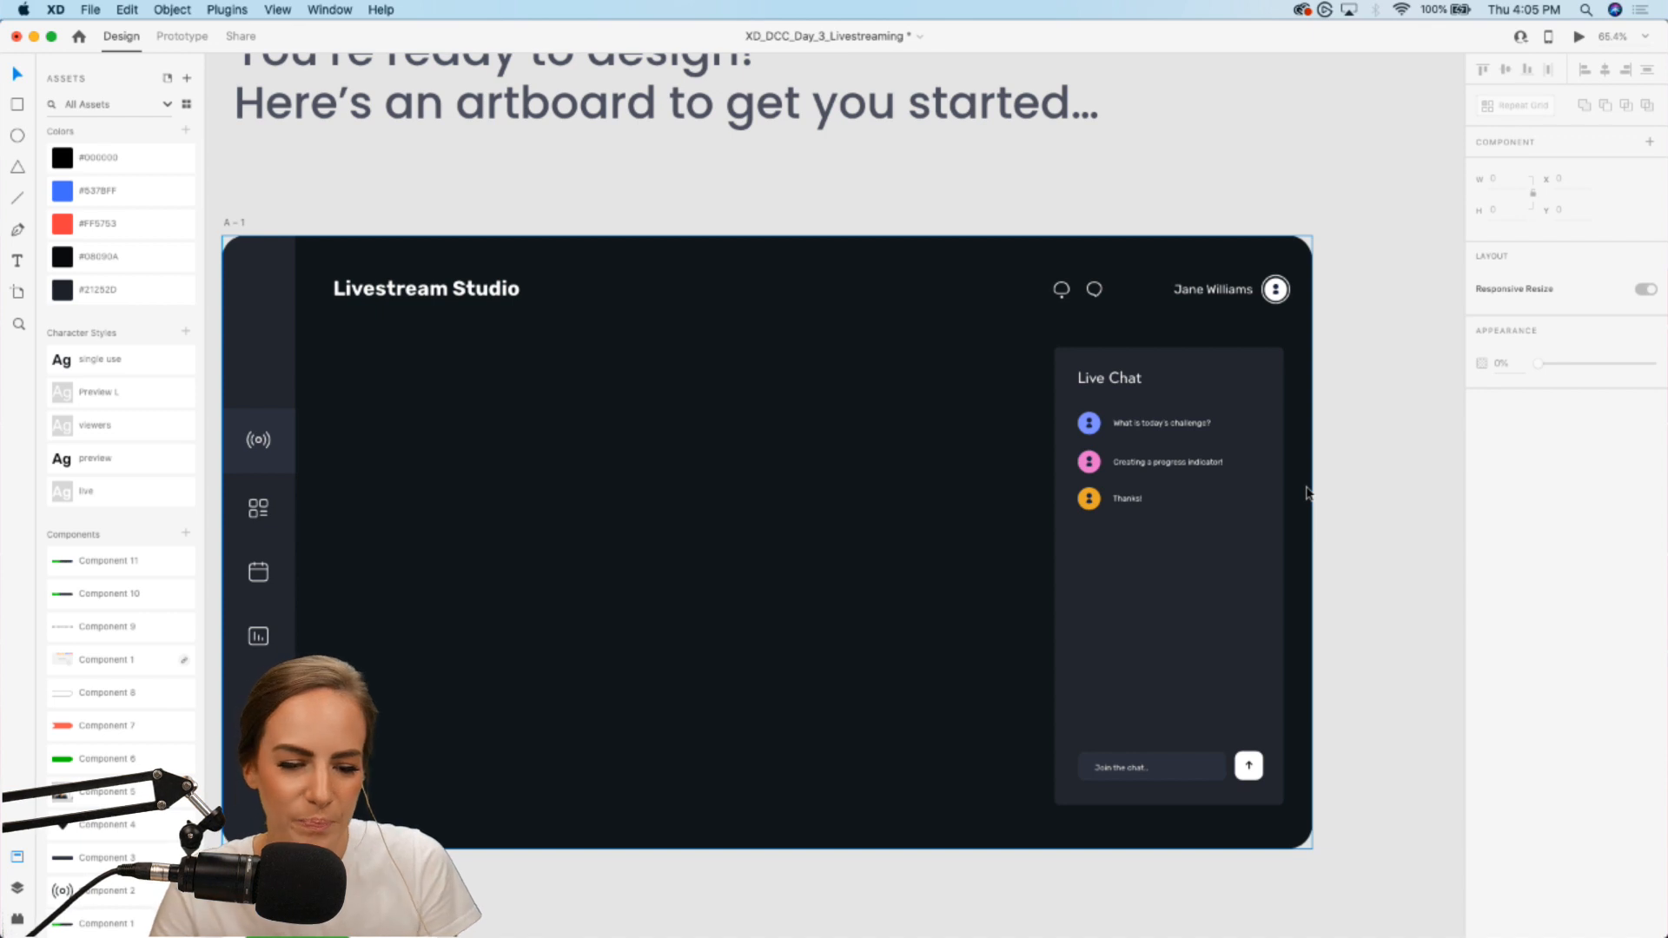
pyautogui.scroll(-2, 1309, 491)
pyautogui.hscroll(-3, 1309, 491)
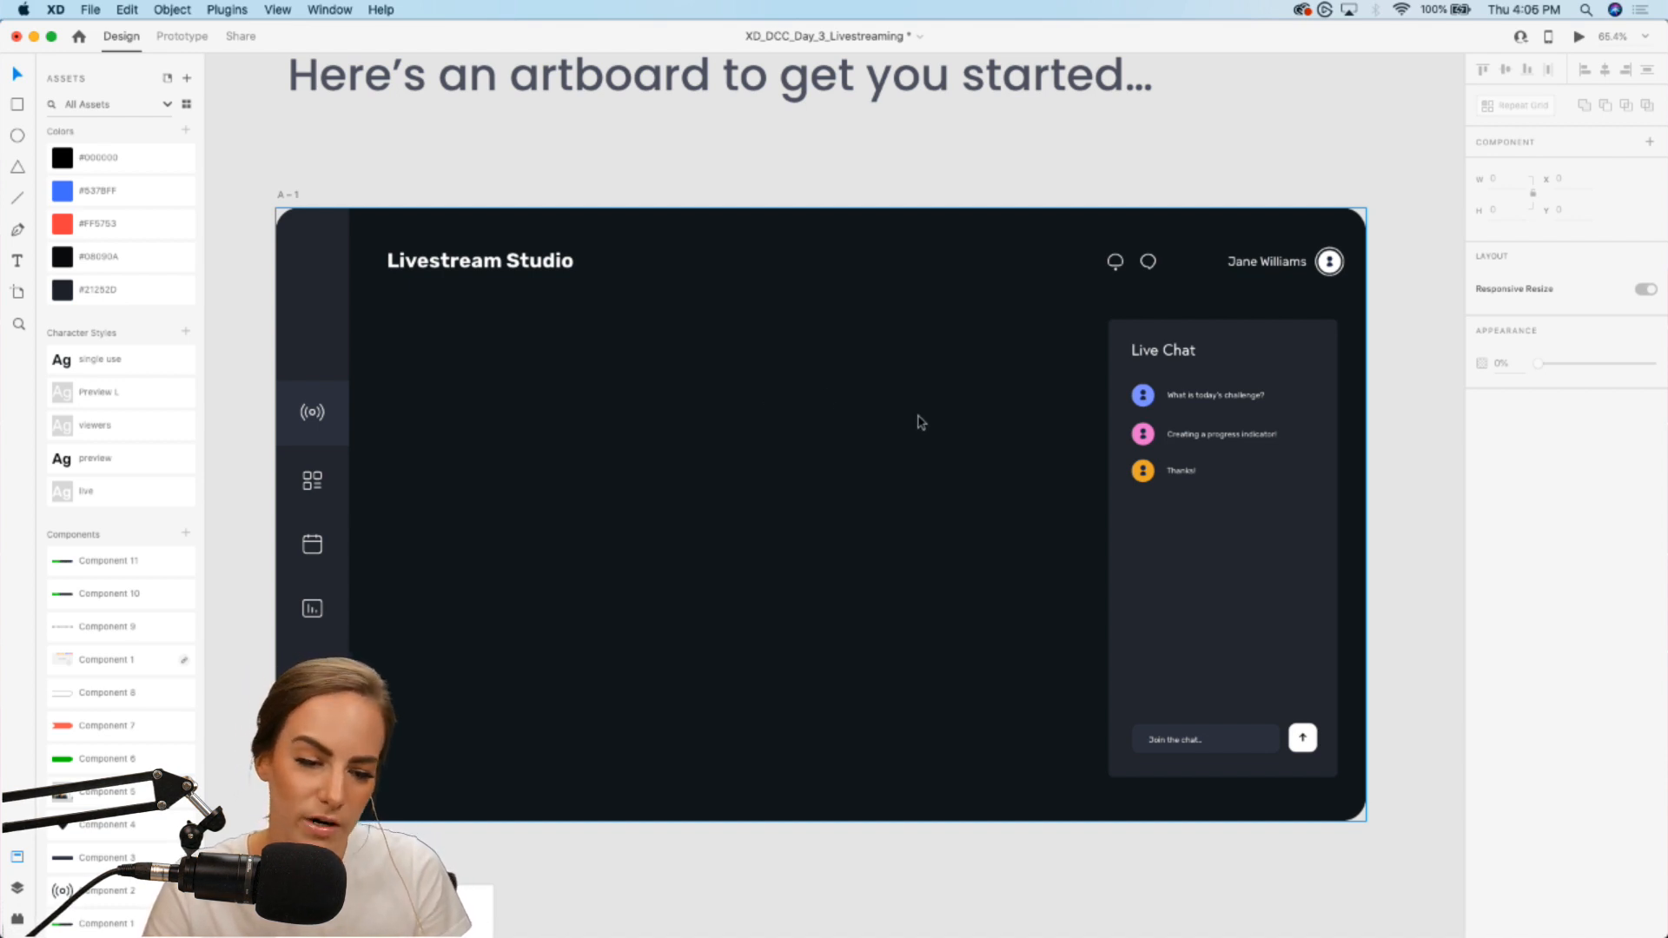
pyautogui.scroll(3, 920, 423)
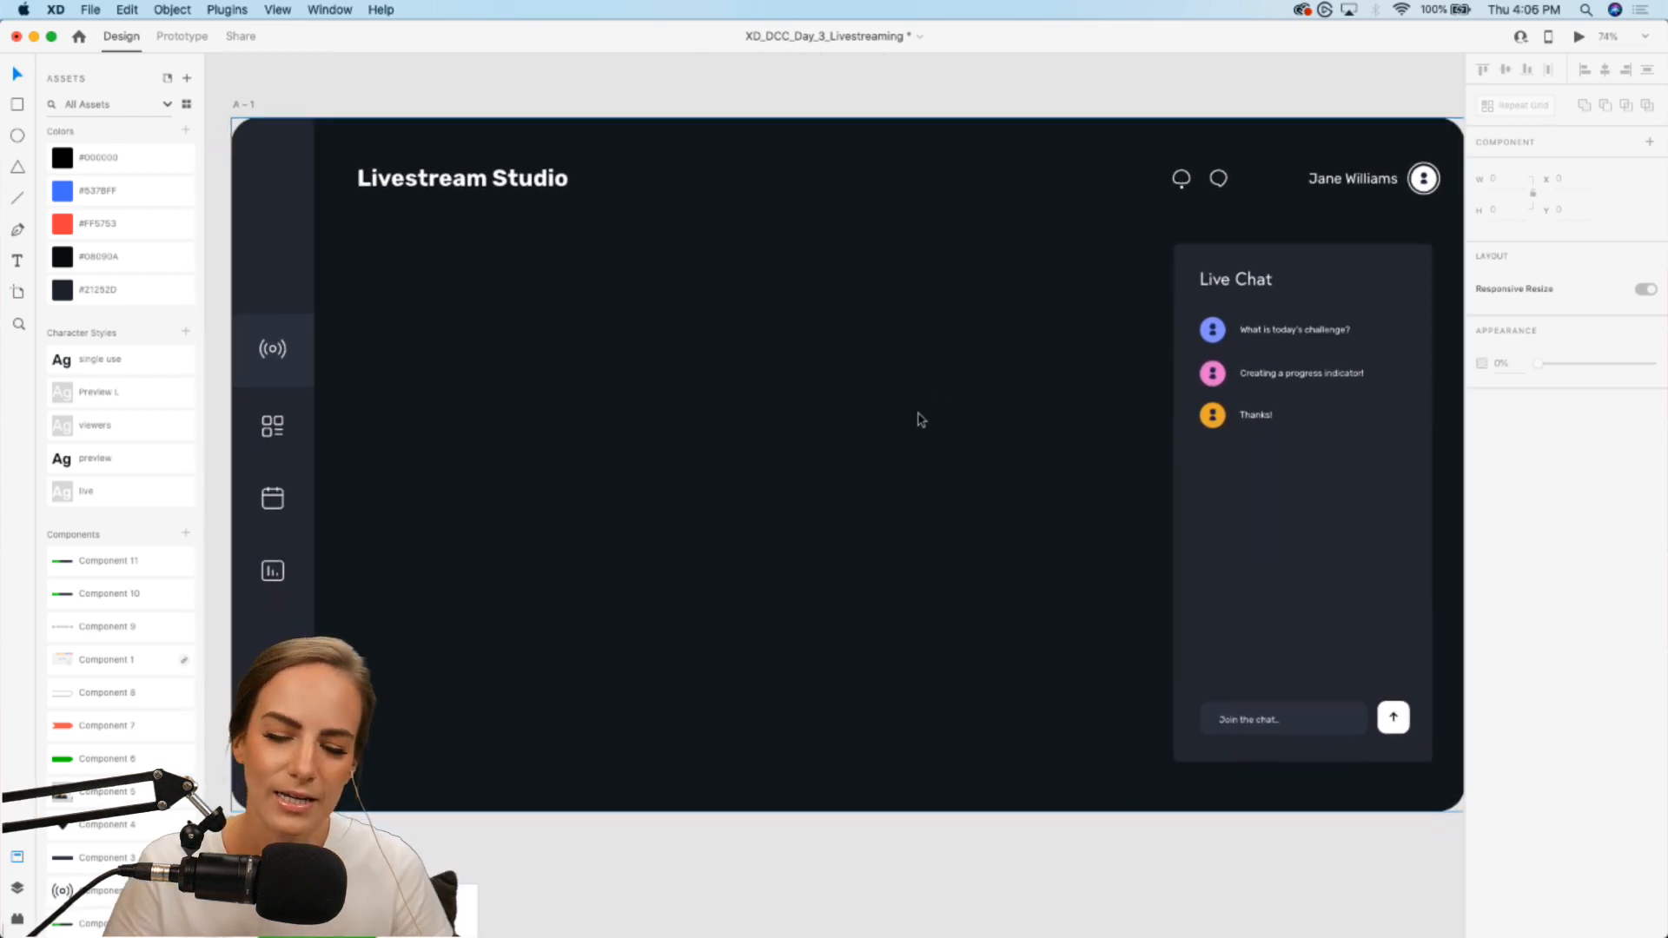
pyautogui.scroll(1, 921, 420)
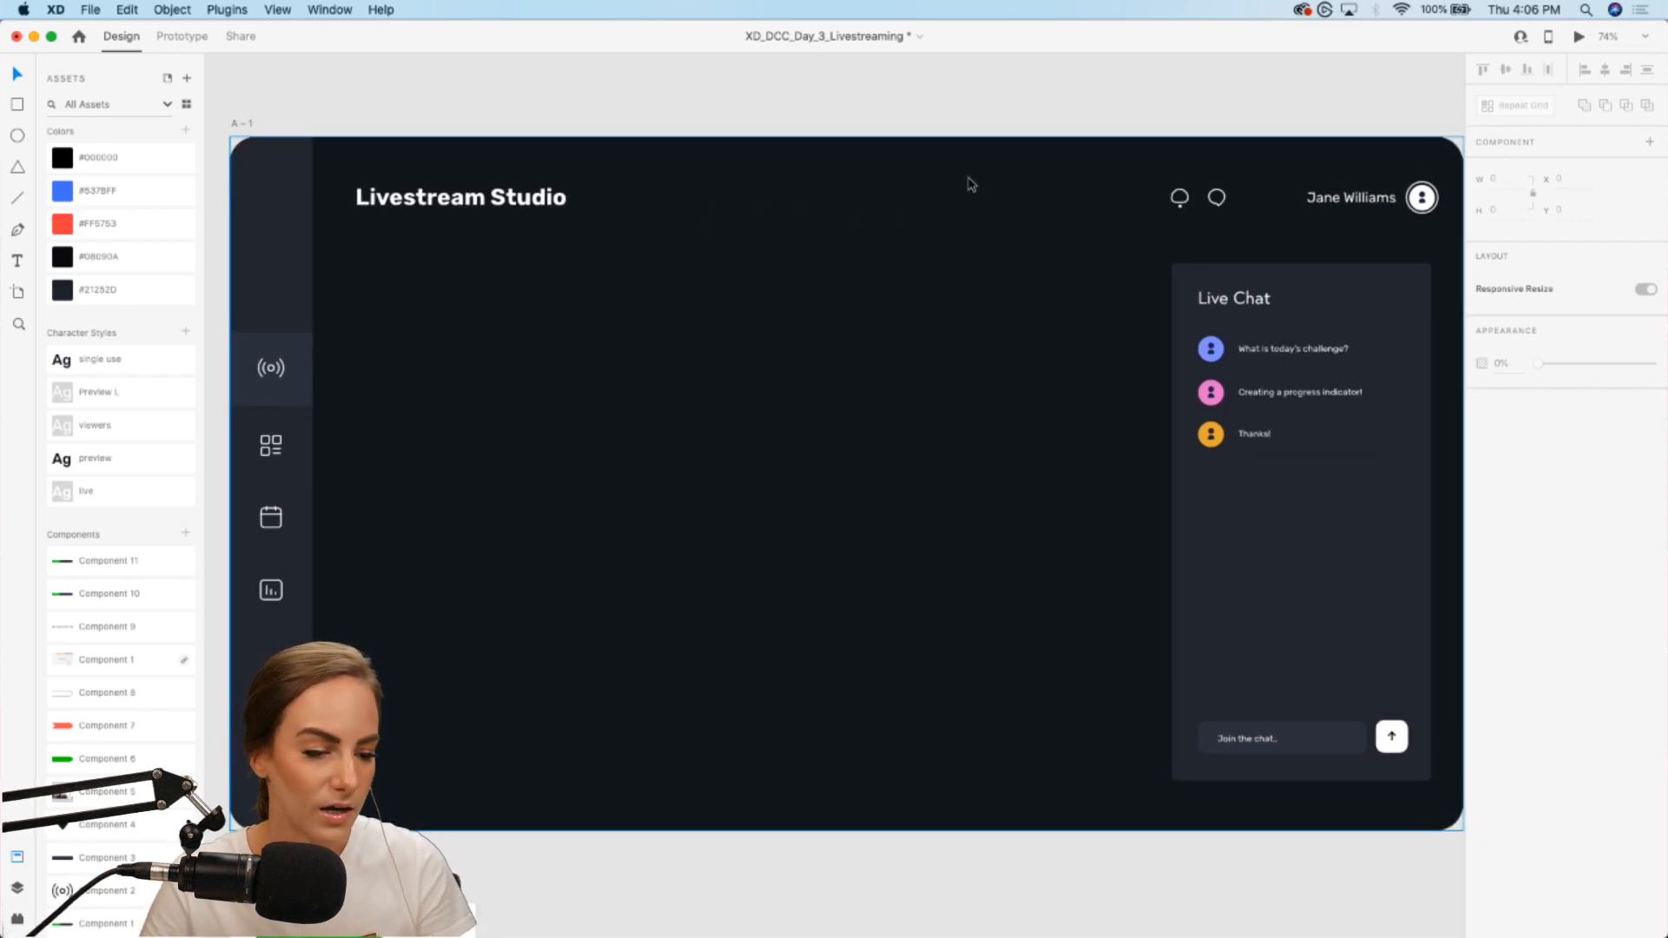
# Step: Copy the green arrow from the Assets artboard into the A – 1 header beside the Livestream Studio title, at about X 747, Y 68
pyautogui.scroll(4, 971, 184)
pyautogui.scroll(-10, 969, 182)
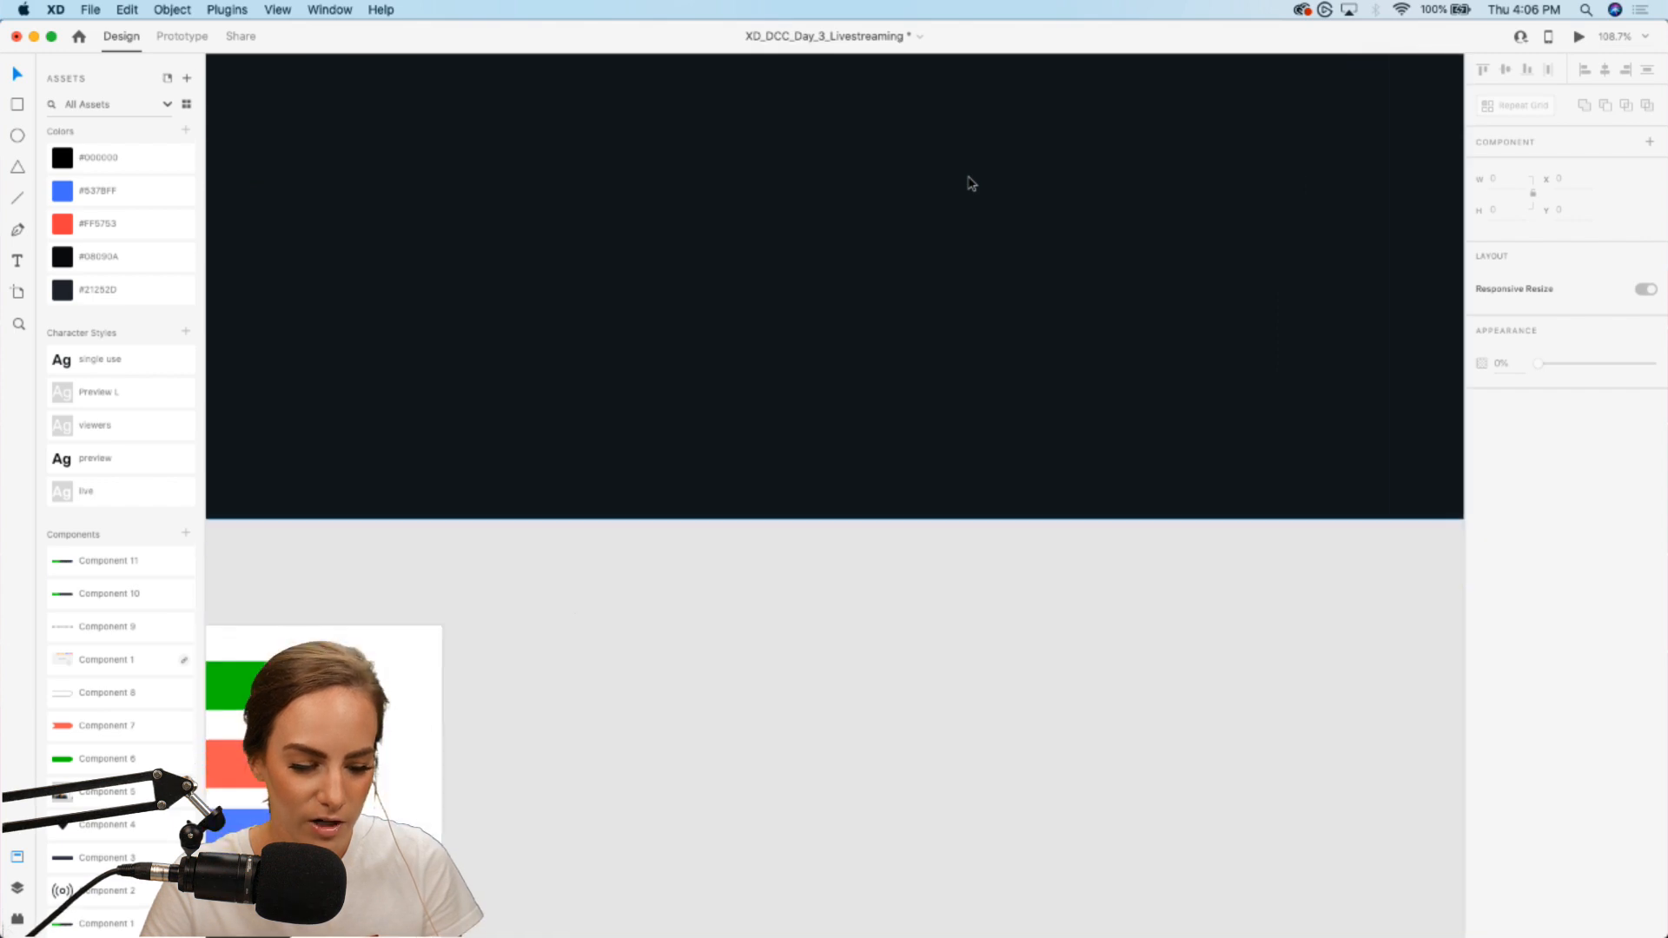
pyautogui.hscroll(-5, 417, 648)
pyautogui.click(605, 515)
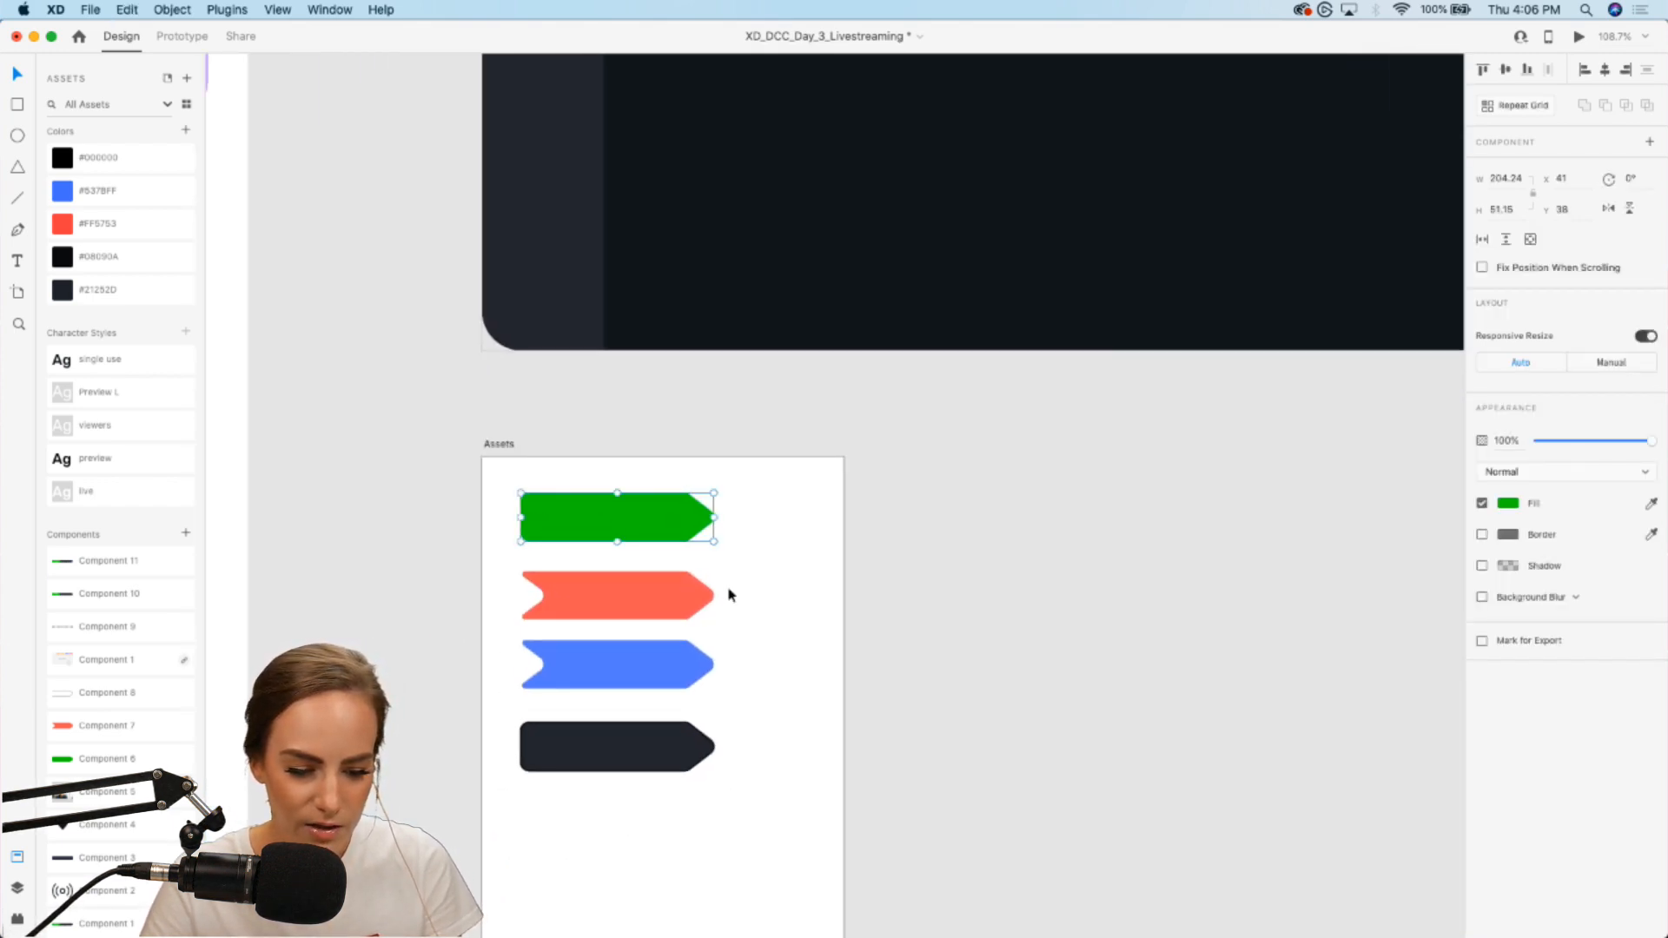
pyautogui.scroll(5, 691, 624)
pyautogui.hscroll(3, 691, 624)
pyautogui.scroll(10, 690, 624)
pyautogui.hscroll(5, 691, 623)
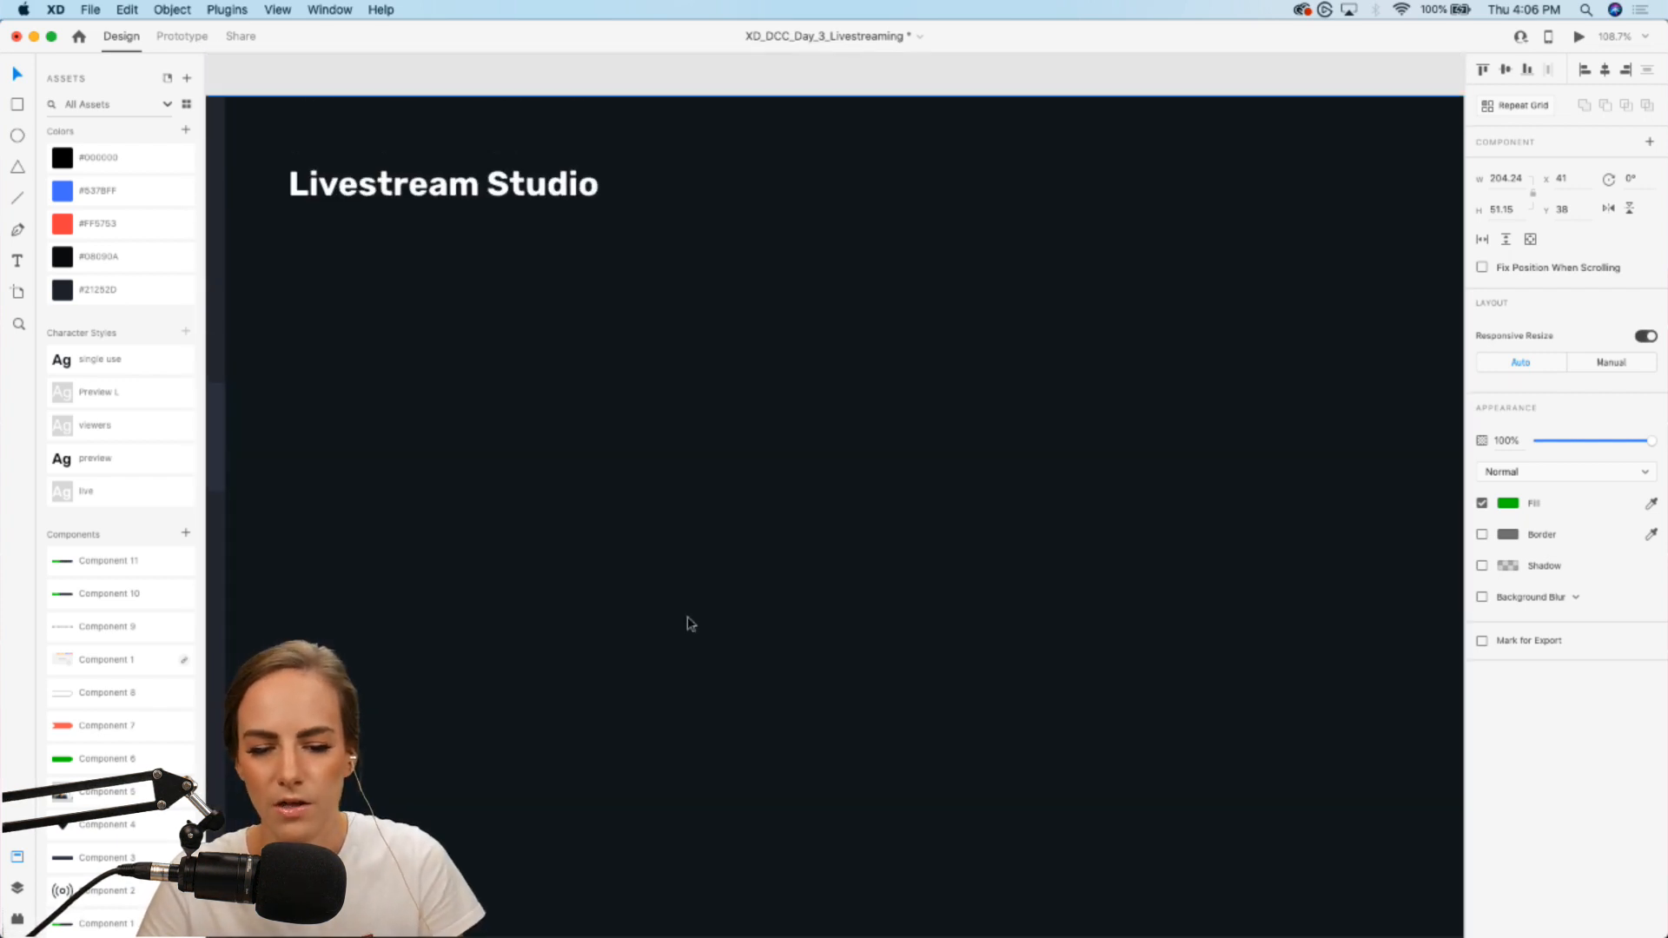
pyautogui.scroll(3, 635, 443)
pyautogui.press('super+v')
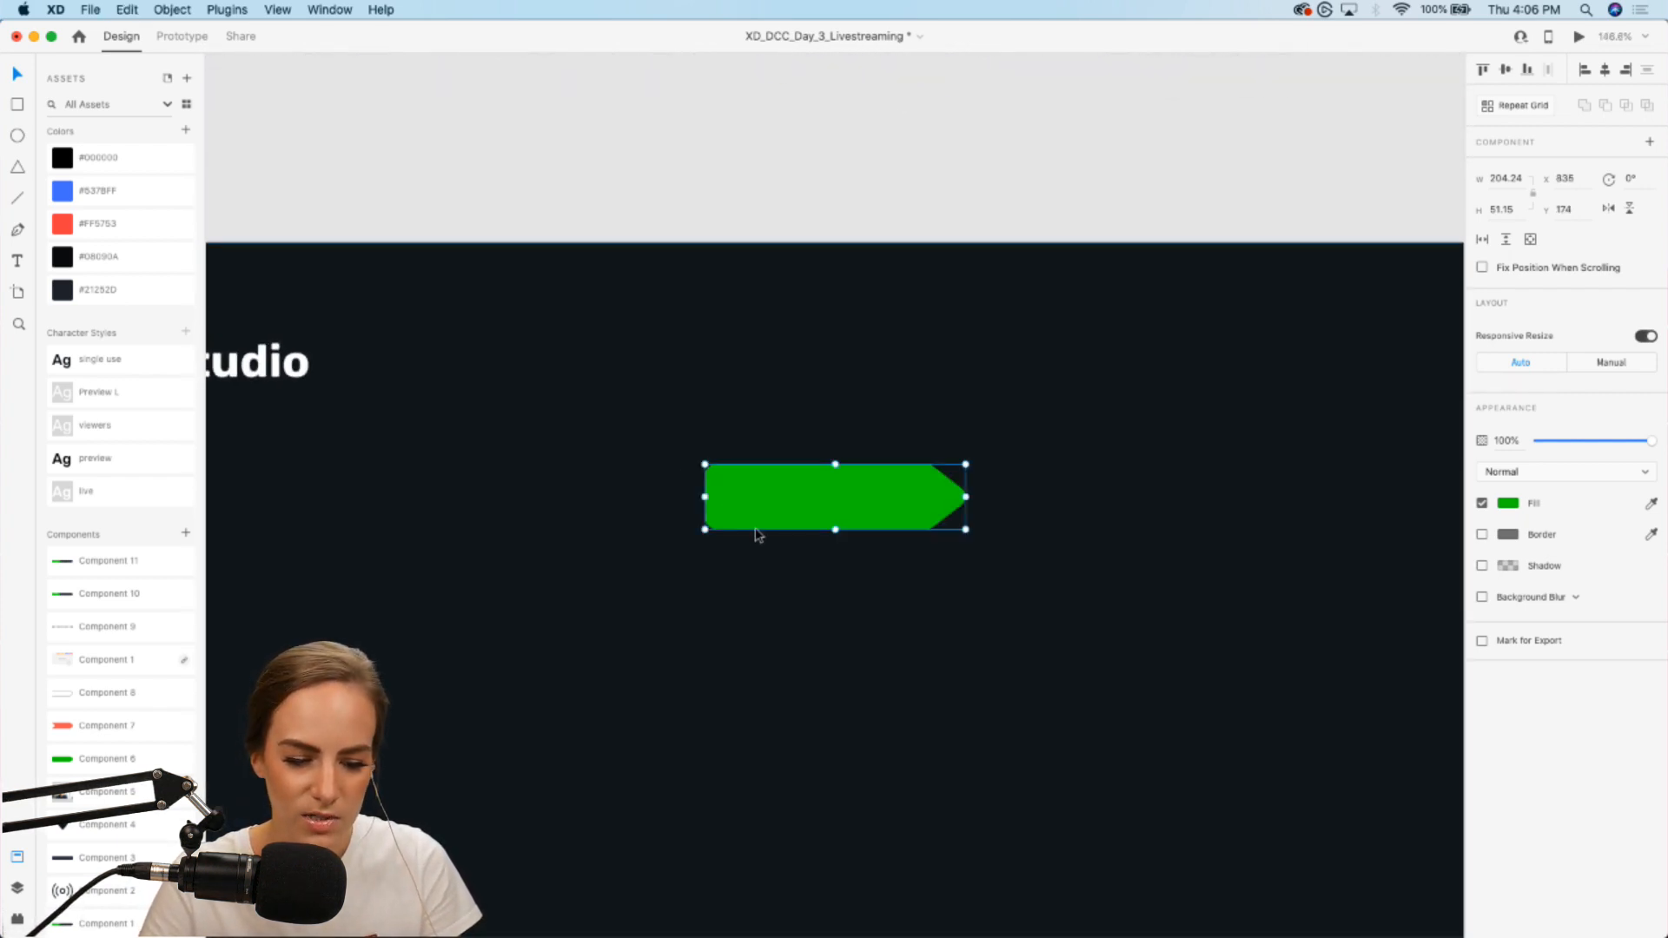
pyautogui.moveTo(754, 526); pyautogui.dragTo(701, 400)
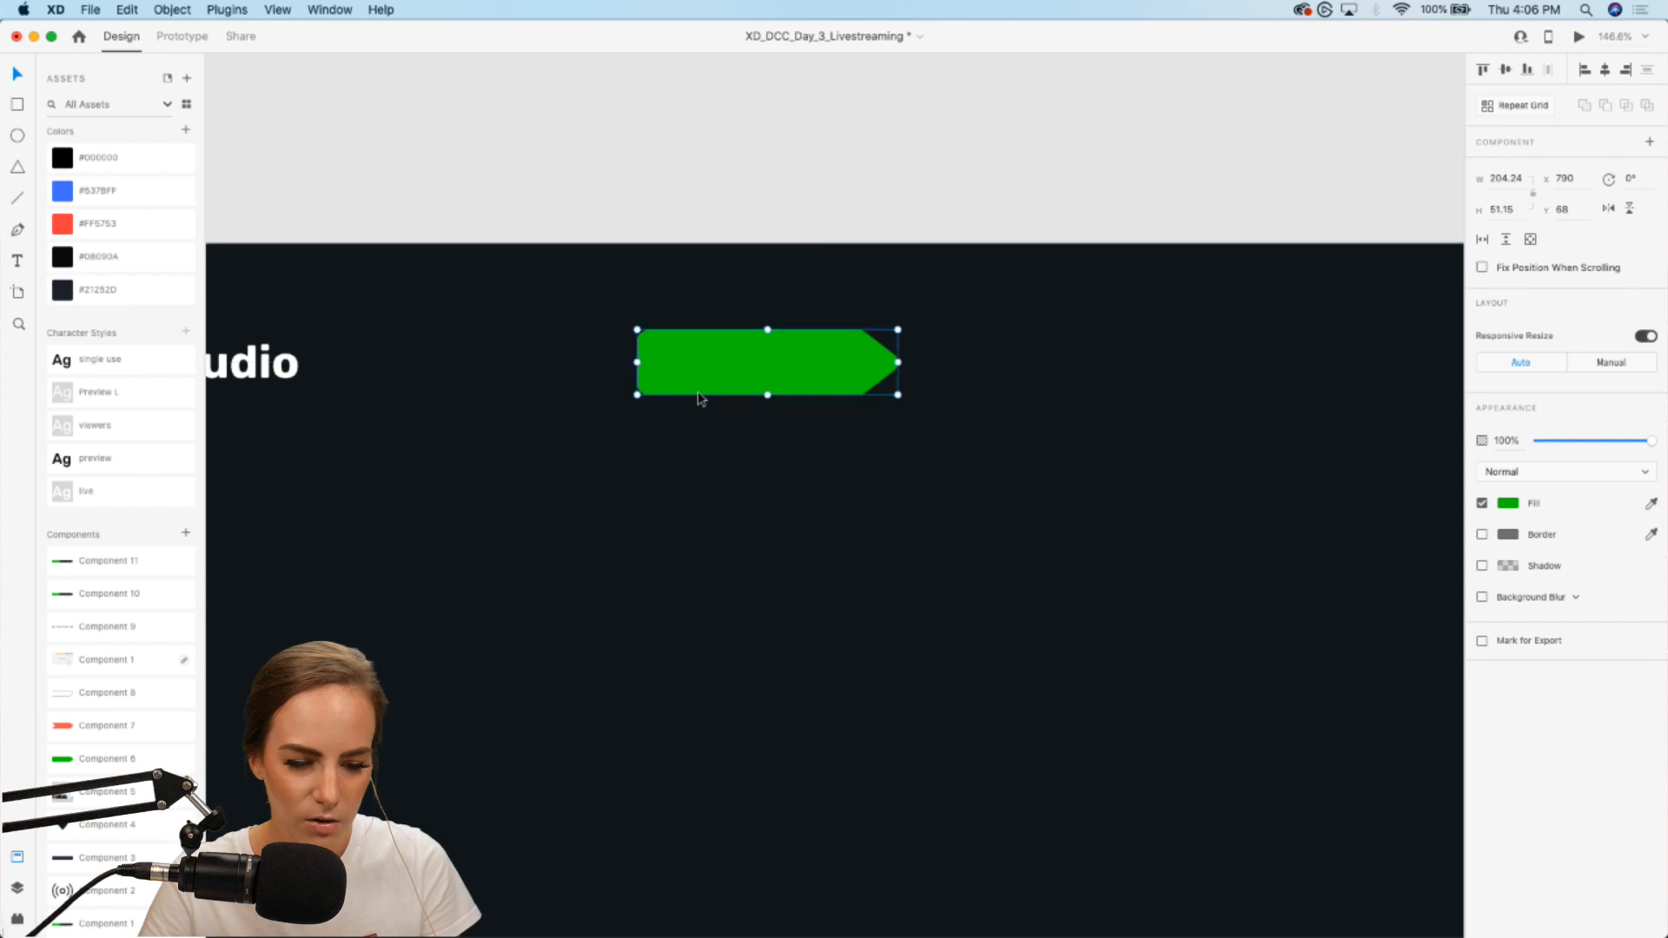
pyautogui.hscroll(5, 700, 400)
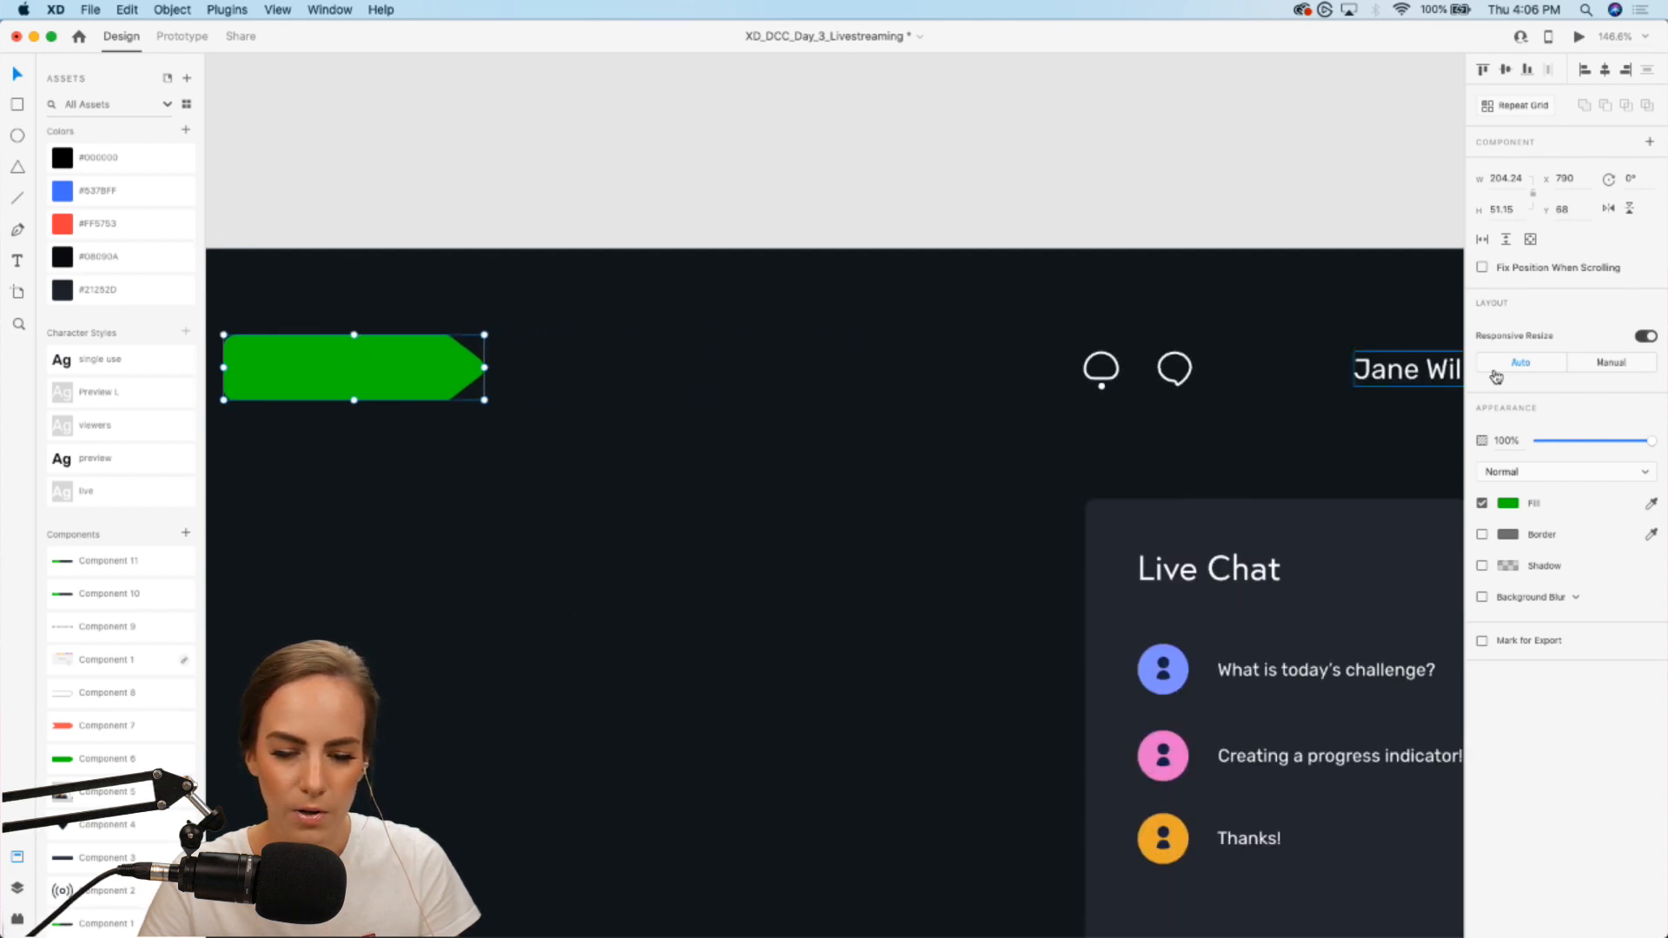
pyautogui.hscroll(-5, 715, 377)
pyautogui.moveTo(738, 370); pyautogui.dragTo(689, 370)
# Step: Add a "Preview" text label below the green arrow and set it to auto width
pyautogui.press('t')
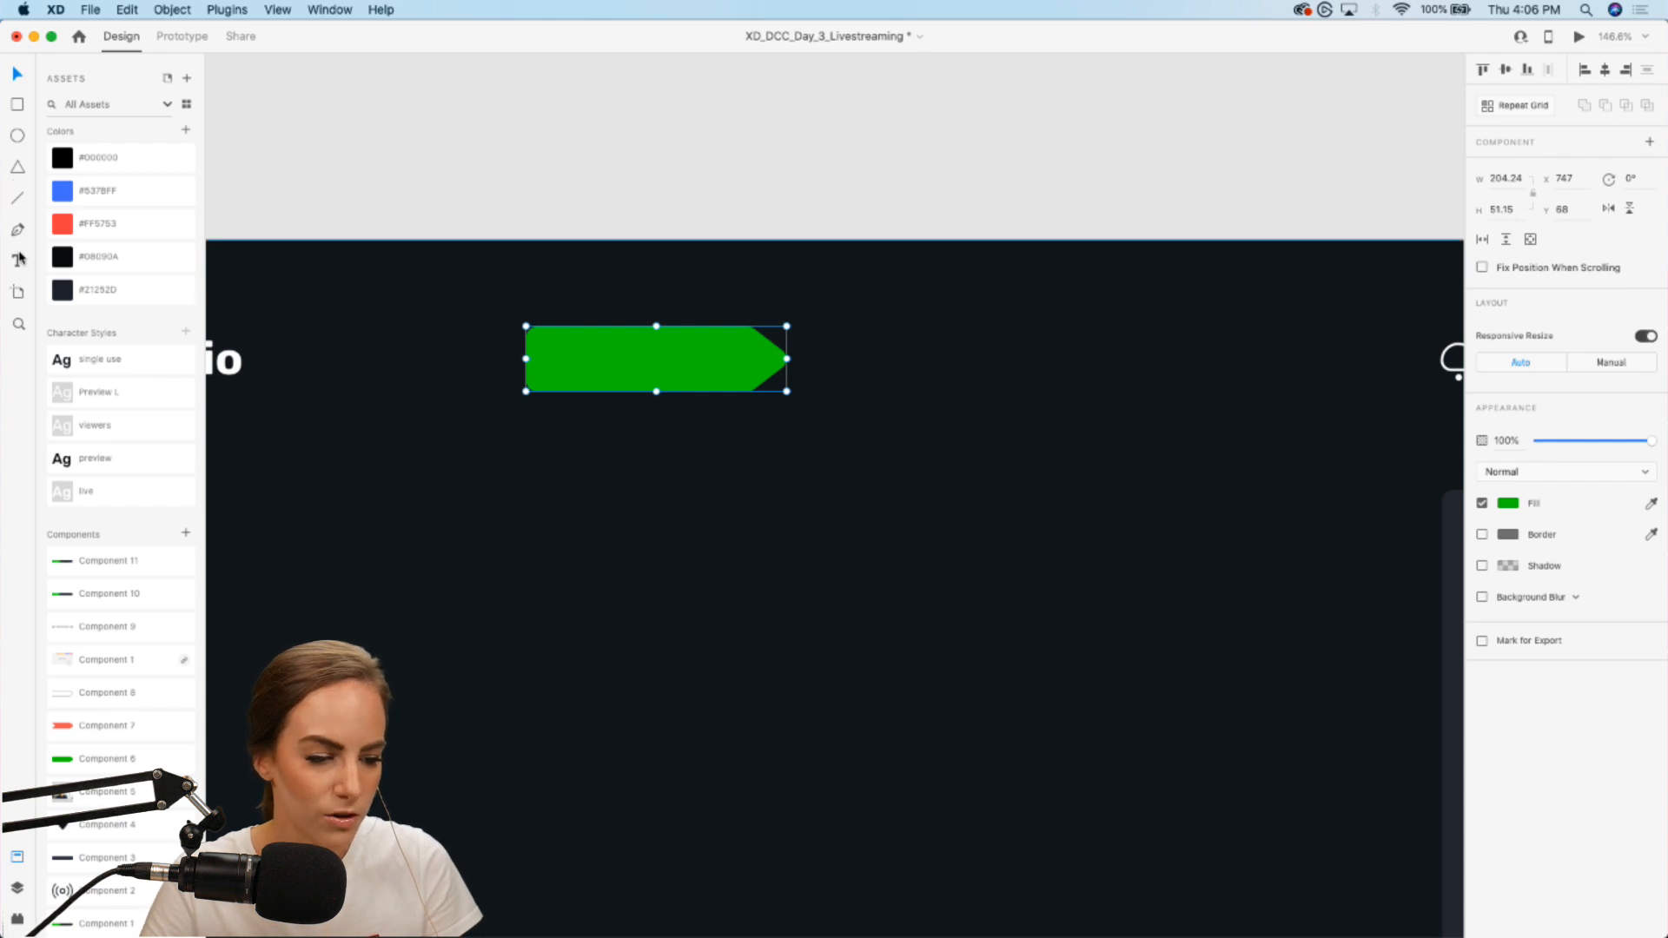
pyautogui.moveTo(623, 466); pyautogui.dragTo(826, 525)
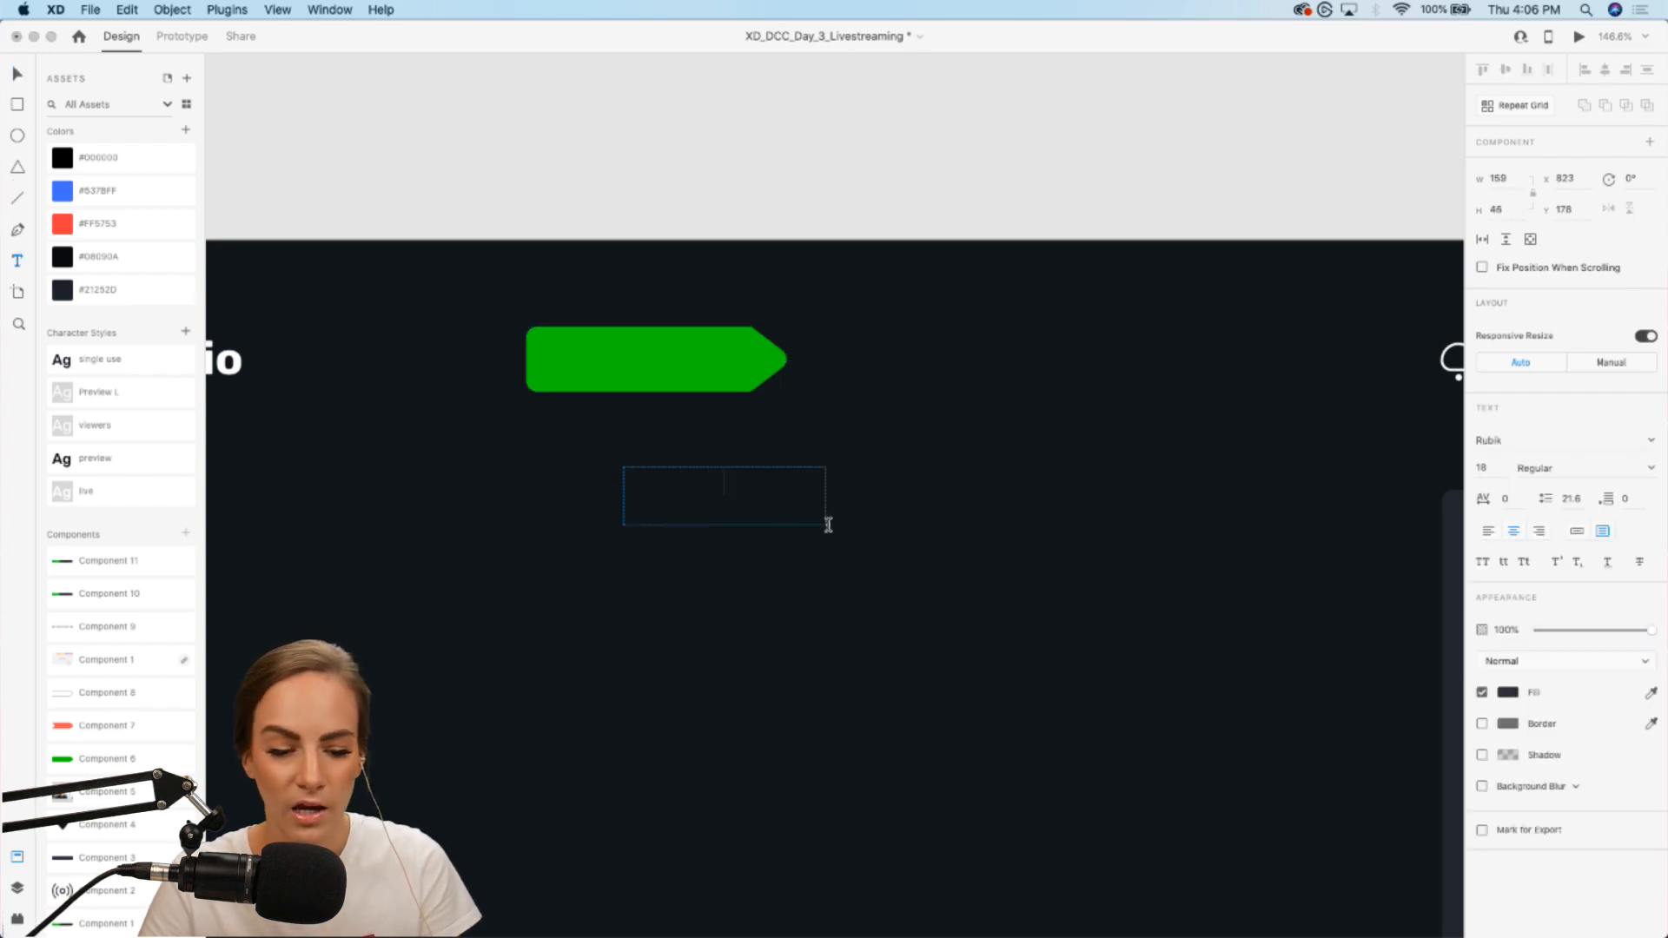
pyautogui.write('Preview')
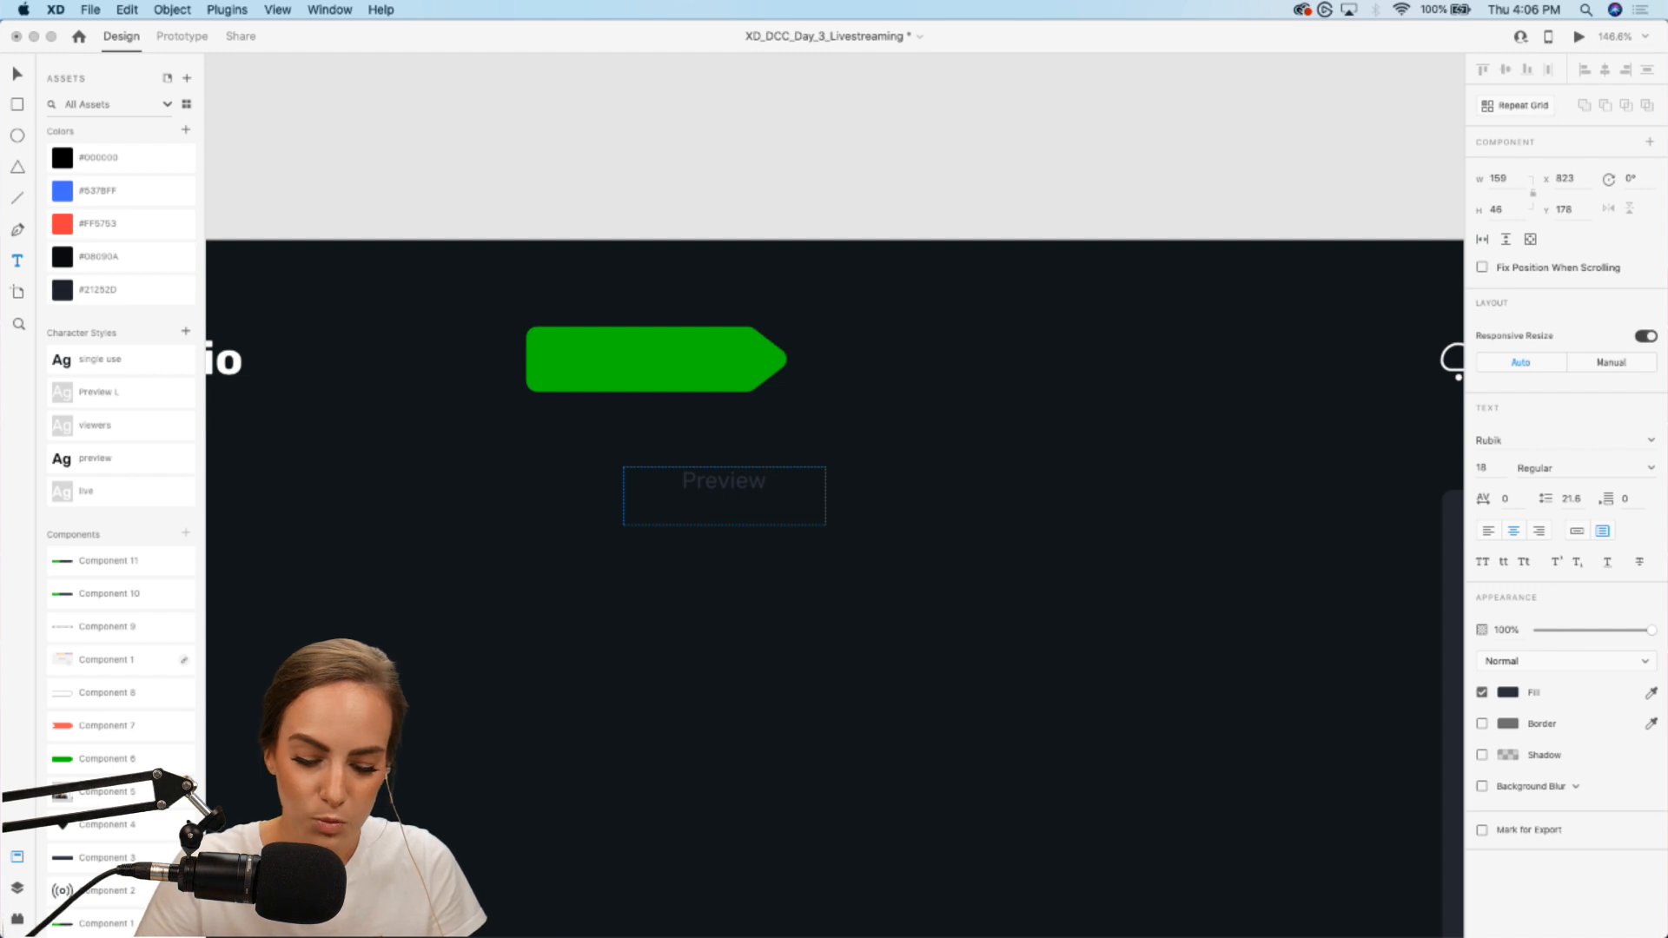
pyautogui.press('Escape')
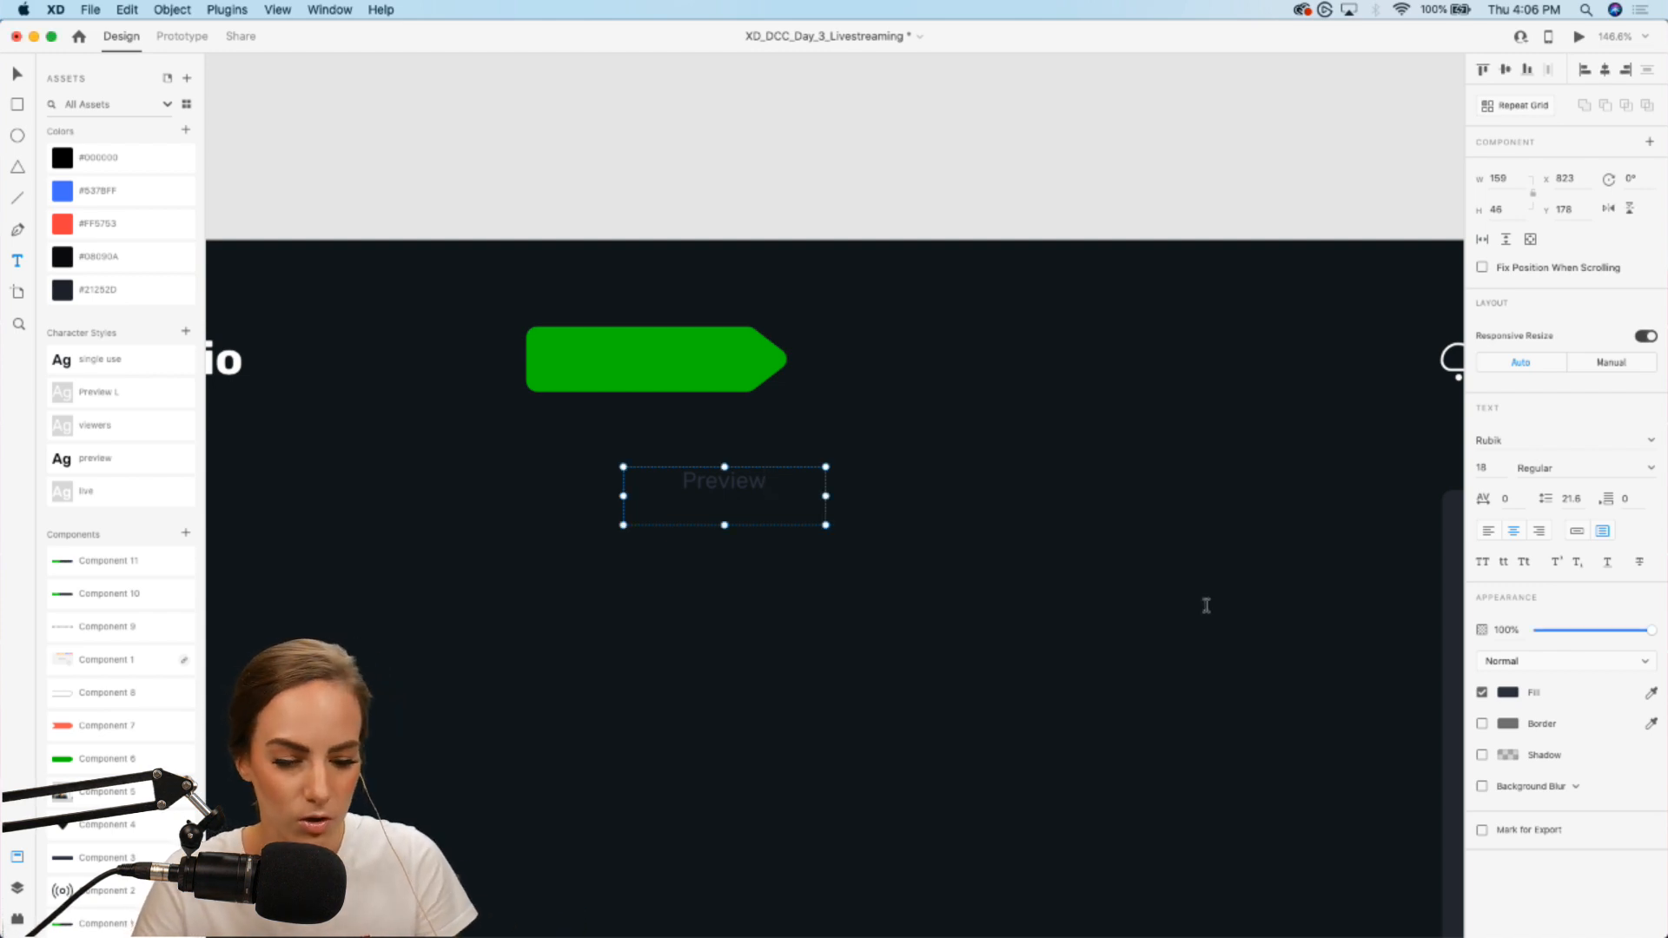
pyautogui.click(1577, 531)
pyautogui.press('v')
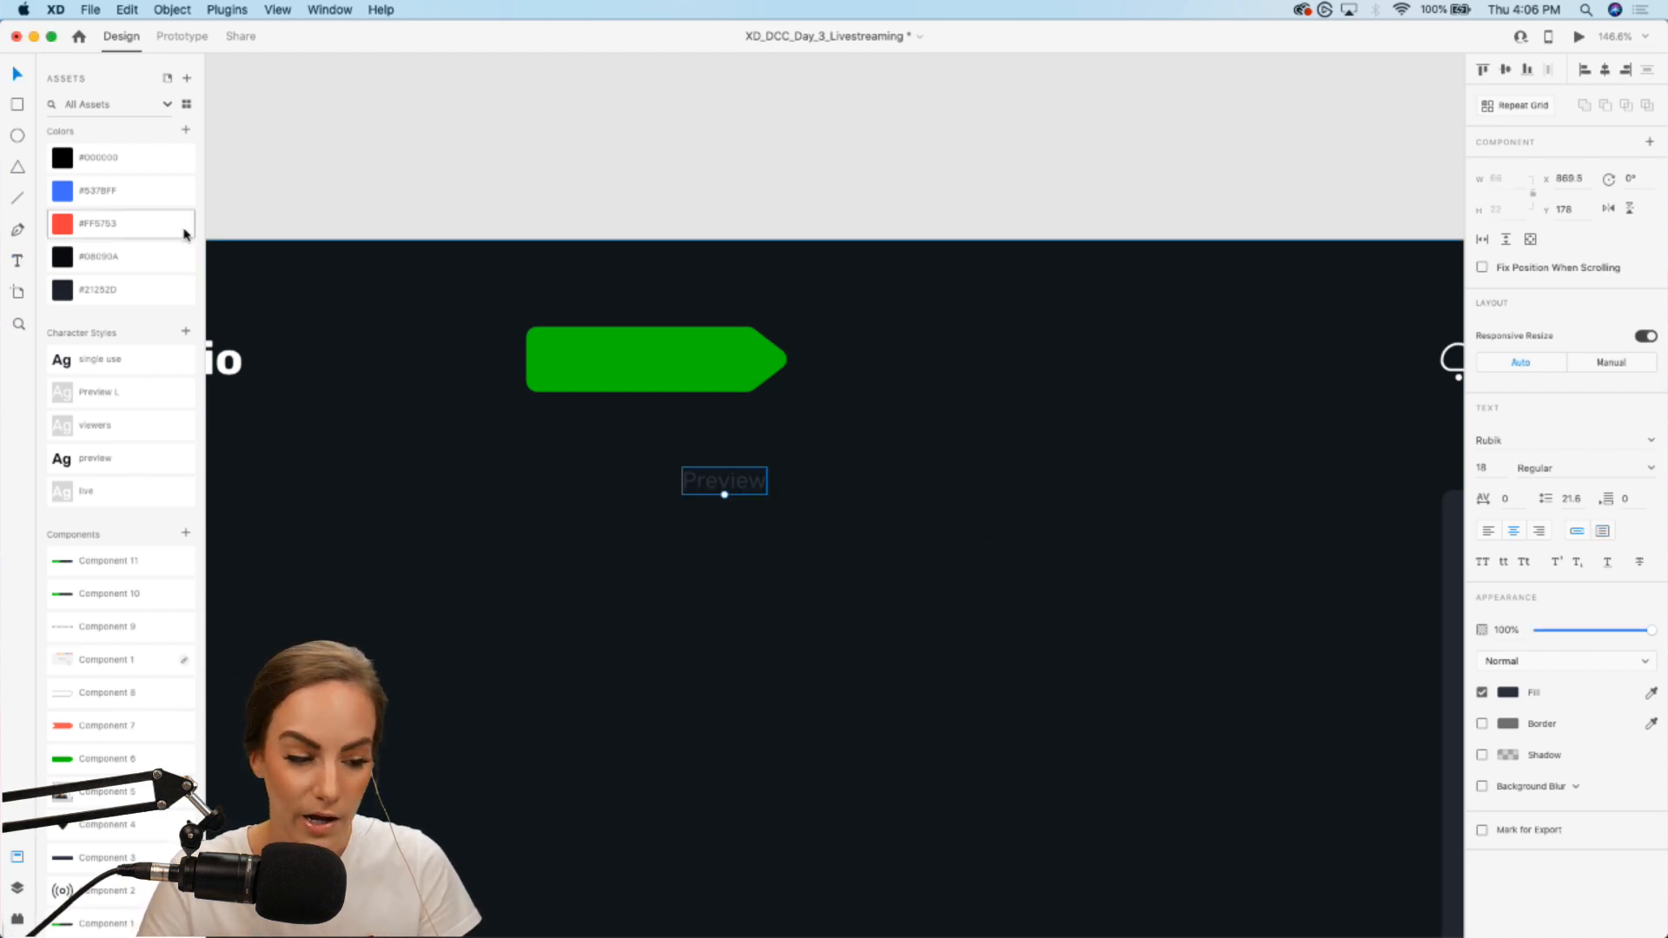
# Step: Apply the "live" character style to the Preview label and centre it on the green arrow
pyautogui.click(110, 388)
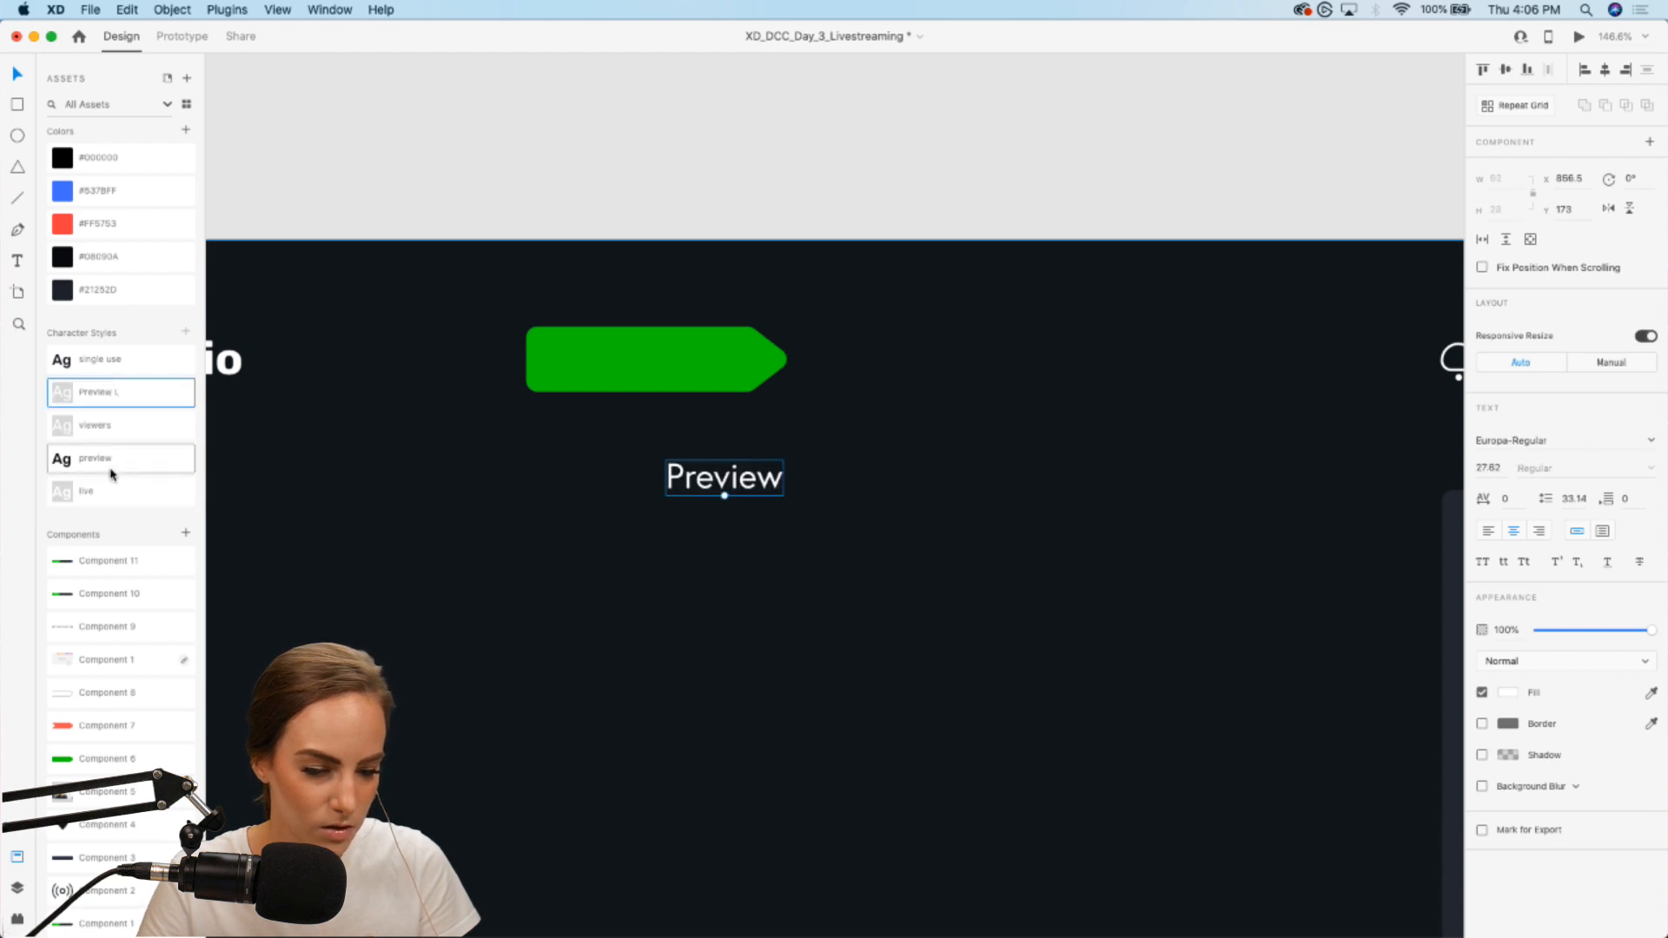
pyautogui.click(108, 465)
pyautogui.click(119, 494)
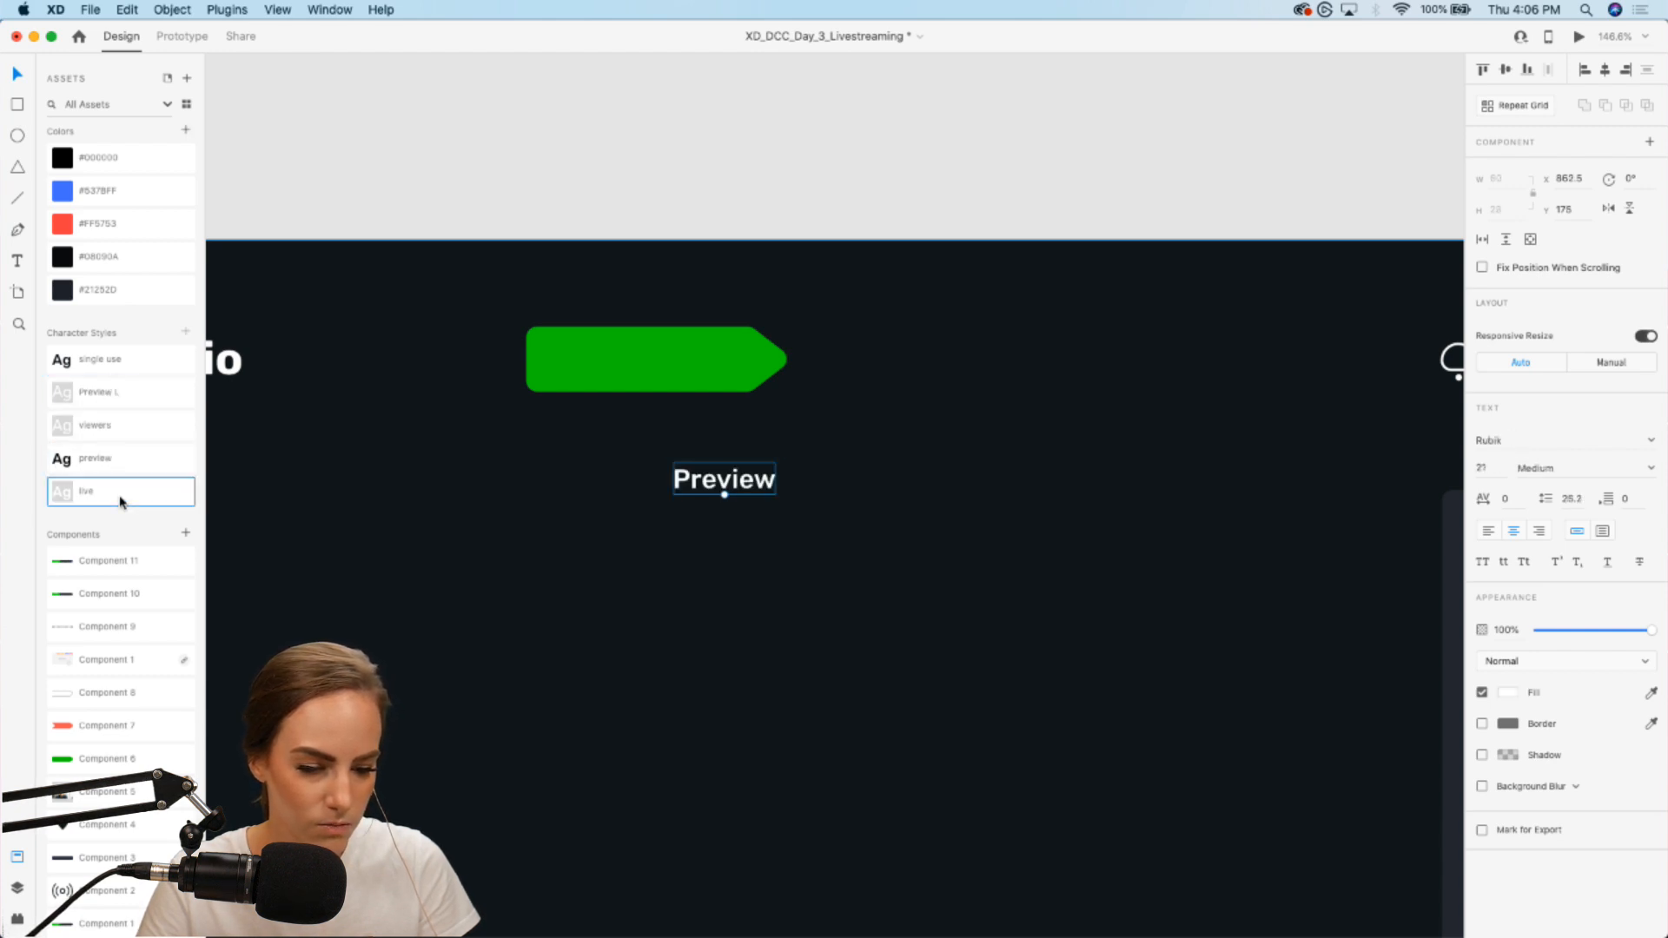
pyautogui.moveTo(703, 480); pyautogui.dragTo(633, 366)
# Step: Copy the dark arrow from the Assets artboard into the header at about X 901, Y 68, tucked behind the green arrow
pyautogui.keyDown('alt'); pyautogui.scroll(-5, 734, 363); pyautogui.keyUp('alt')
pyautogui.scroll(-7, 733, 363)
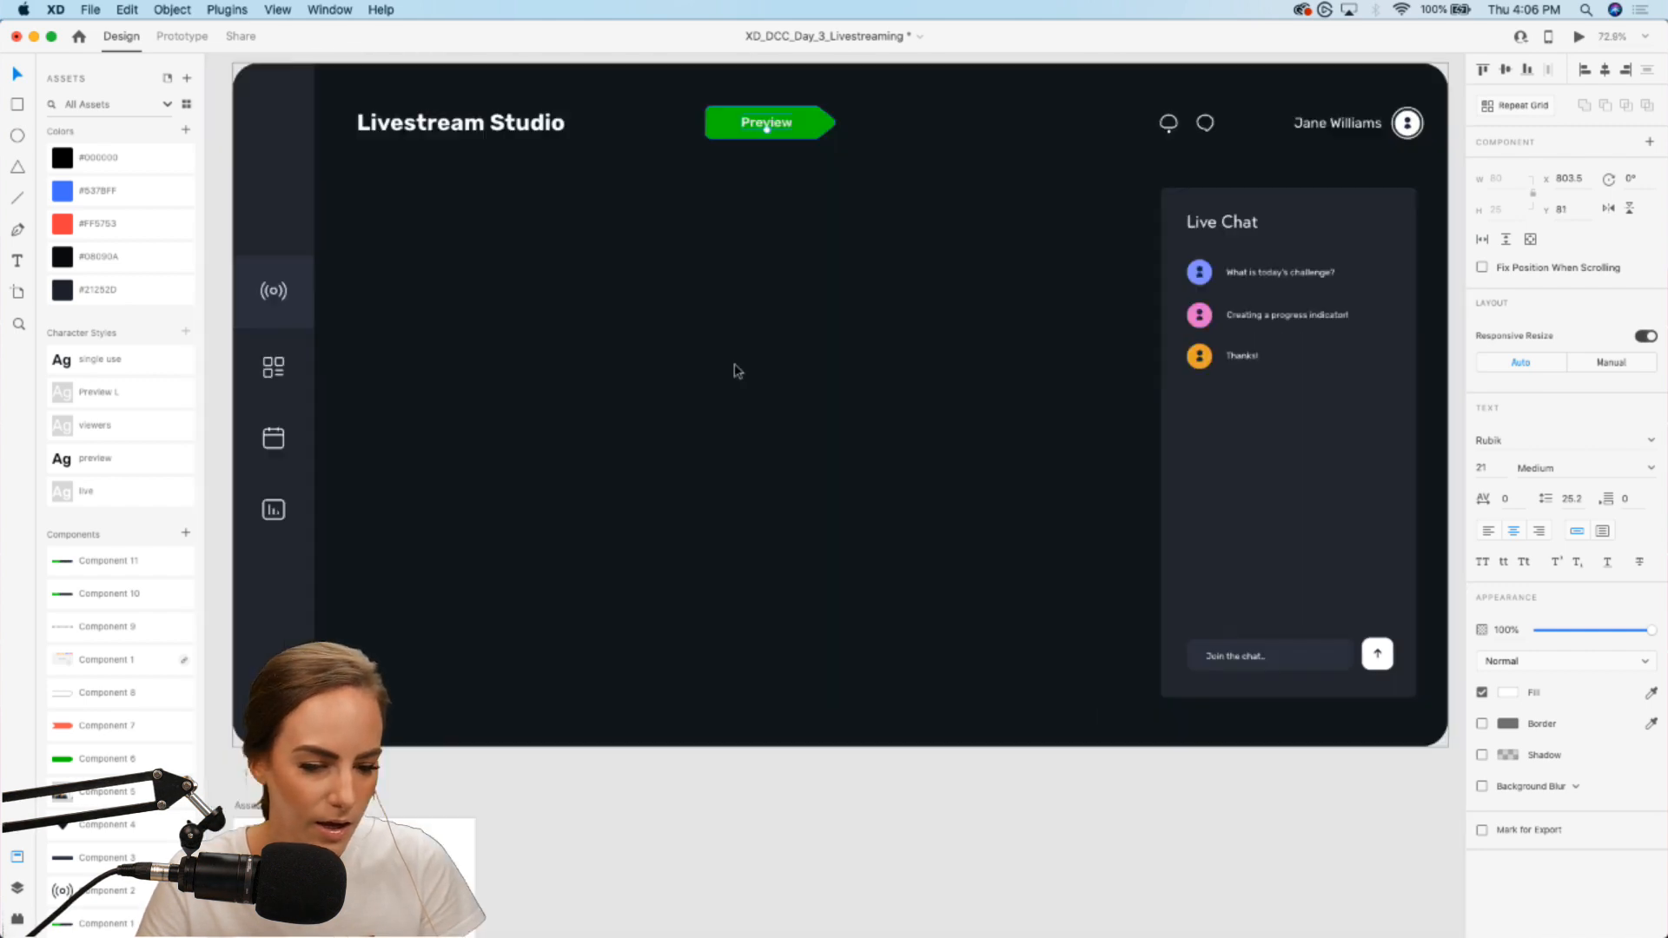
pyautogui.hscroll(-3, 733, 363)
pyautogui.click(547, 622)
pyautogui.scroll(8, 540, 603)
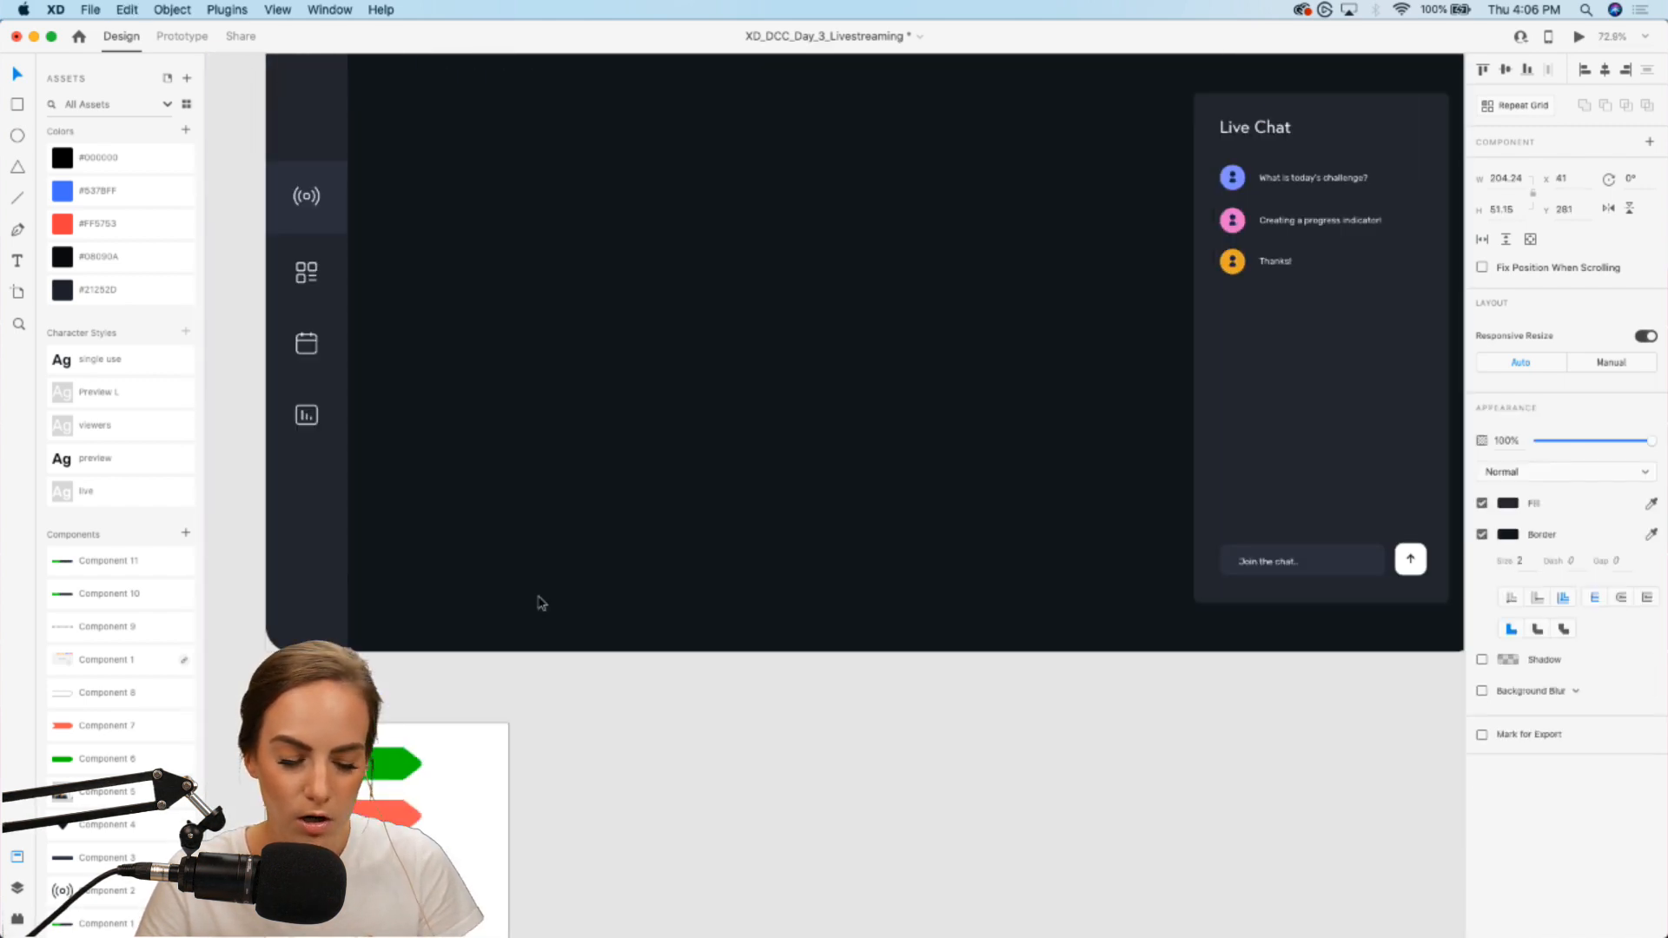
pyautogui.scroll(8, 816, 442)
pyautogui.press('super+v')
pyautogui.moveTo(797, 523); pyautogui.dragTo(793, 512)
pyautogui.press('super+bracketleft')
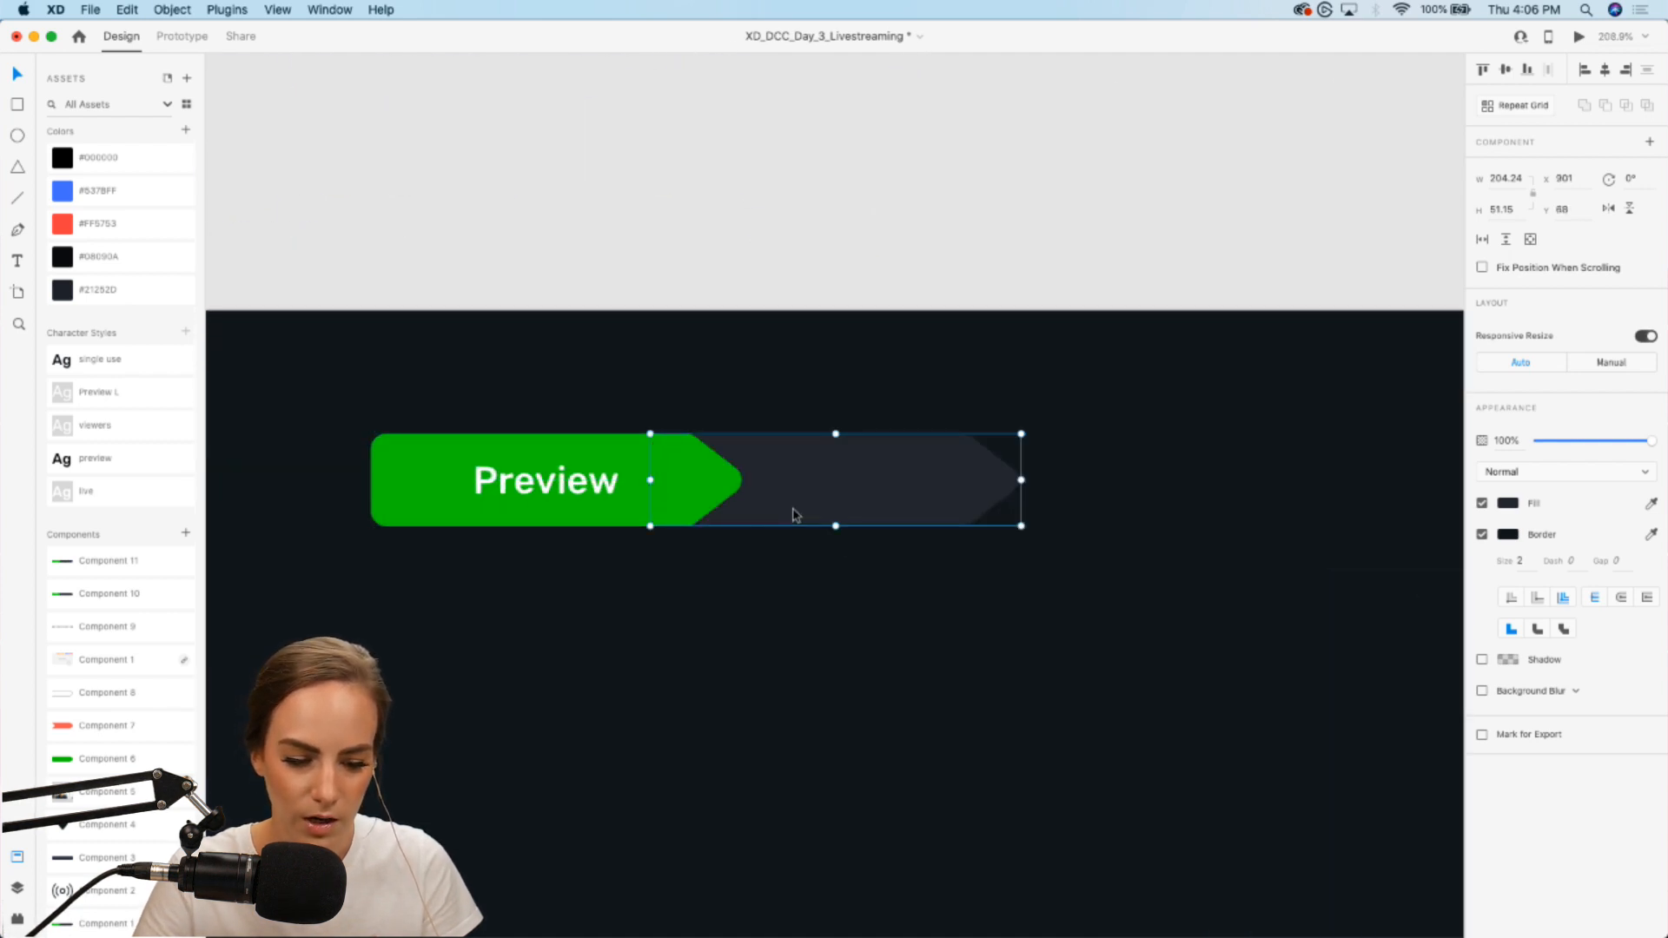
# Step: Duplicate the Preview label onto the dark arrow, change its text to "Live", and shift the arrow and label slightly right
pyautogui.click(566, 484)
pyautogui.press('super+d')
pyautogui.moveTo(567, 484); pyautogui.dragTo(867, 481)
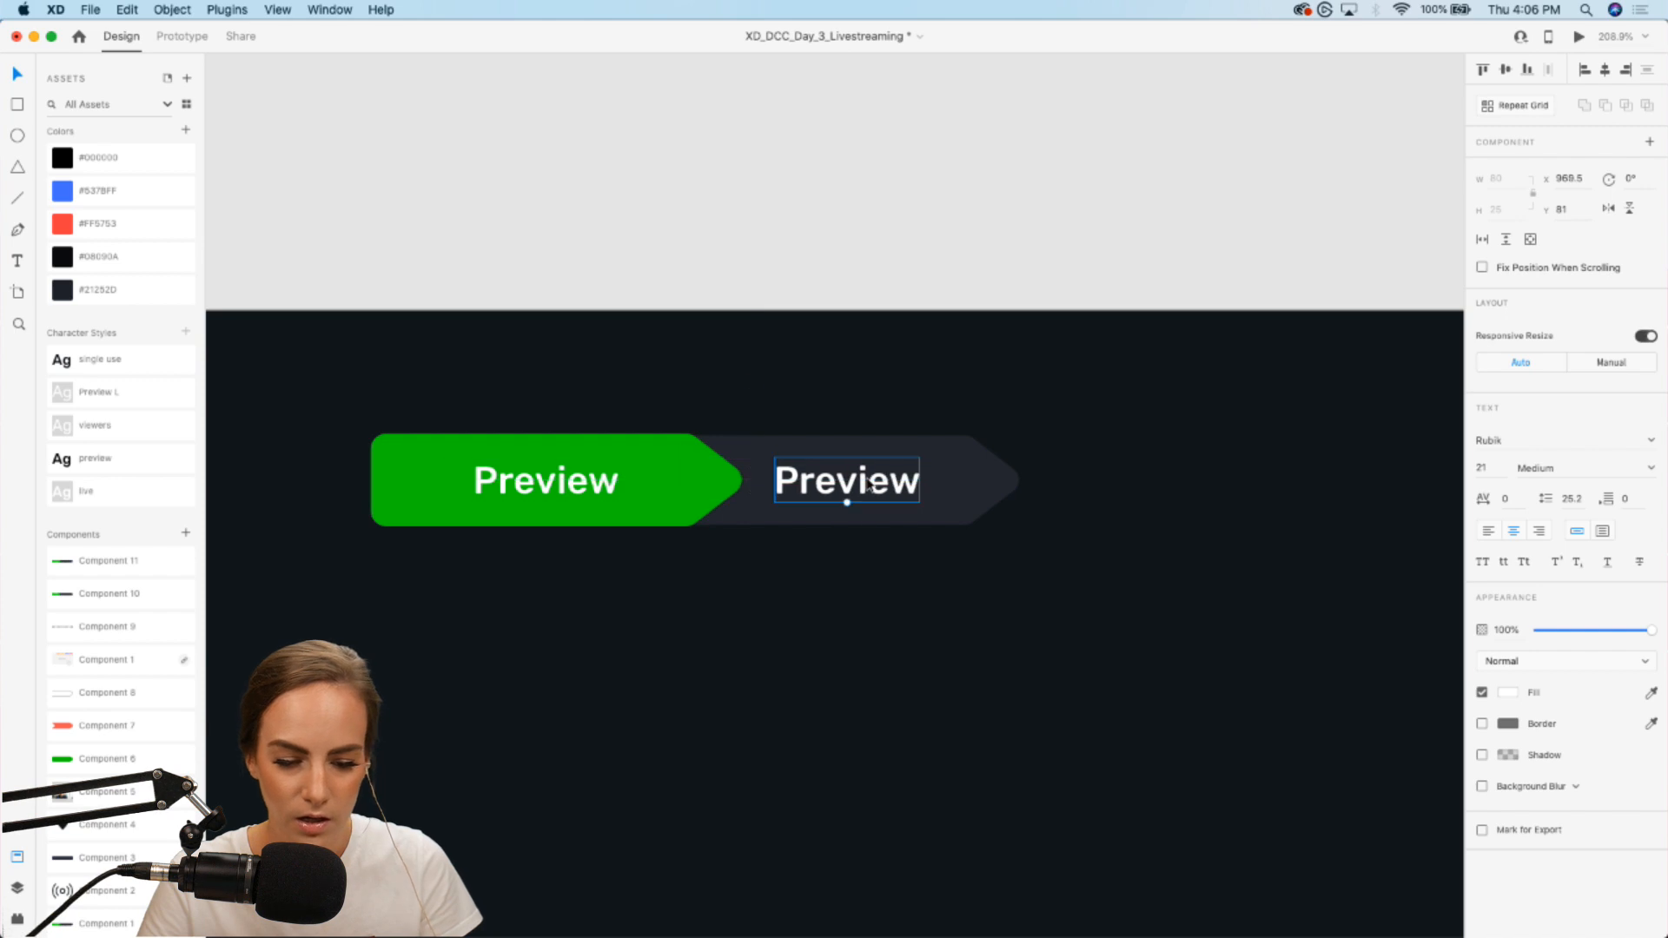
pyautogui.doubleClick(866, 479)
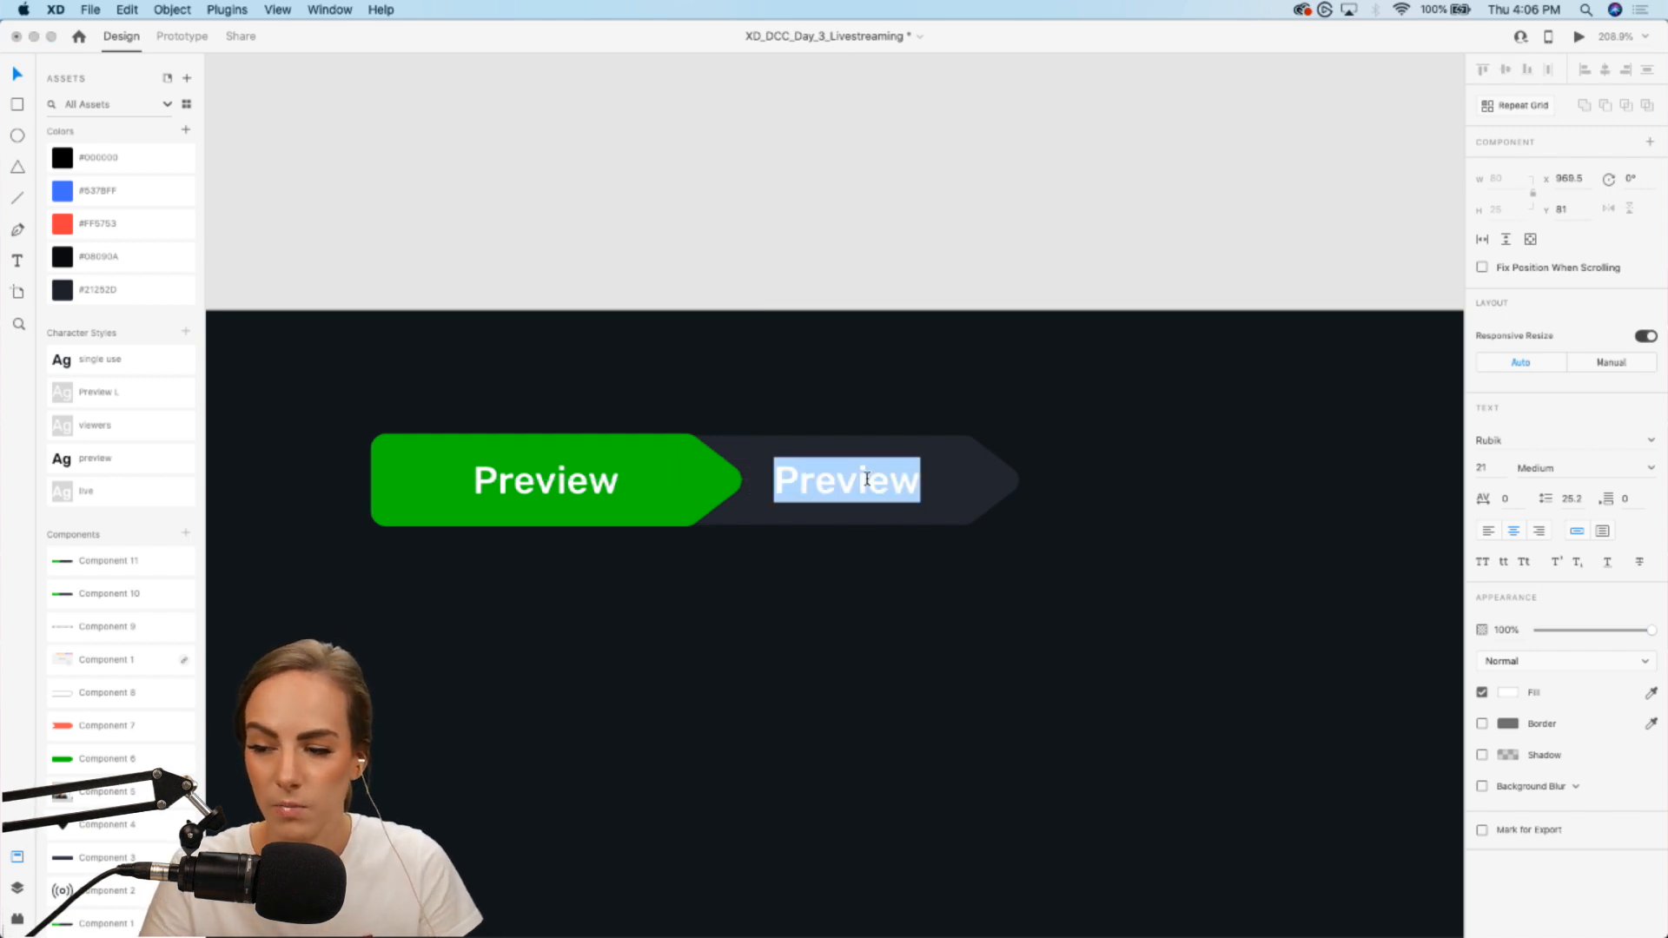
pyautogui.write('Live')
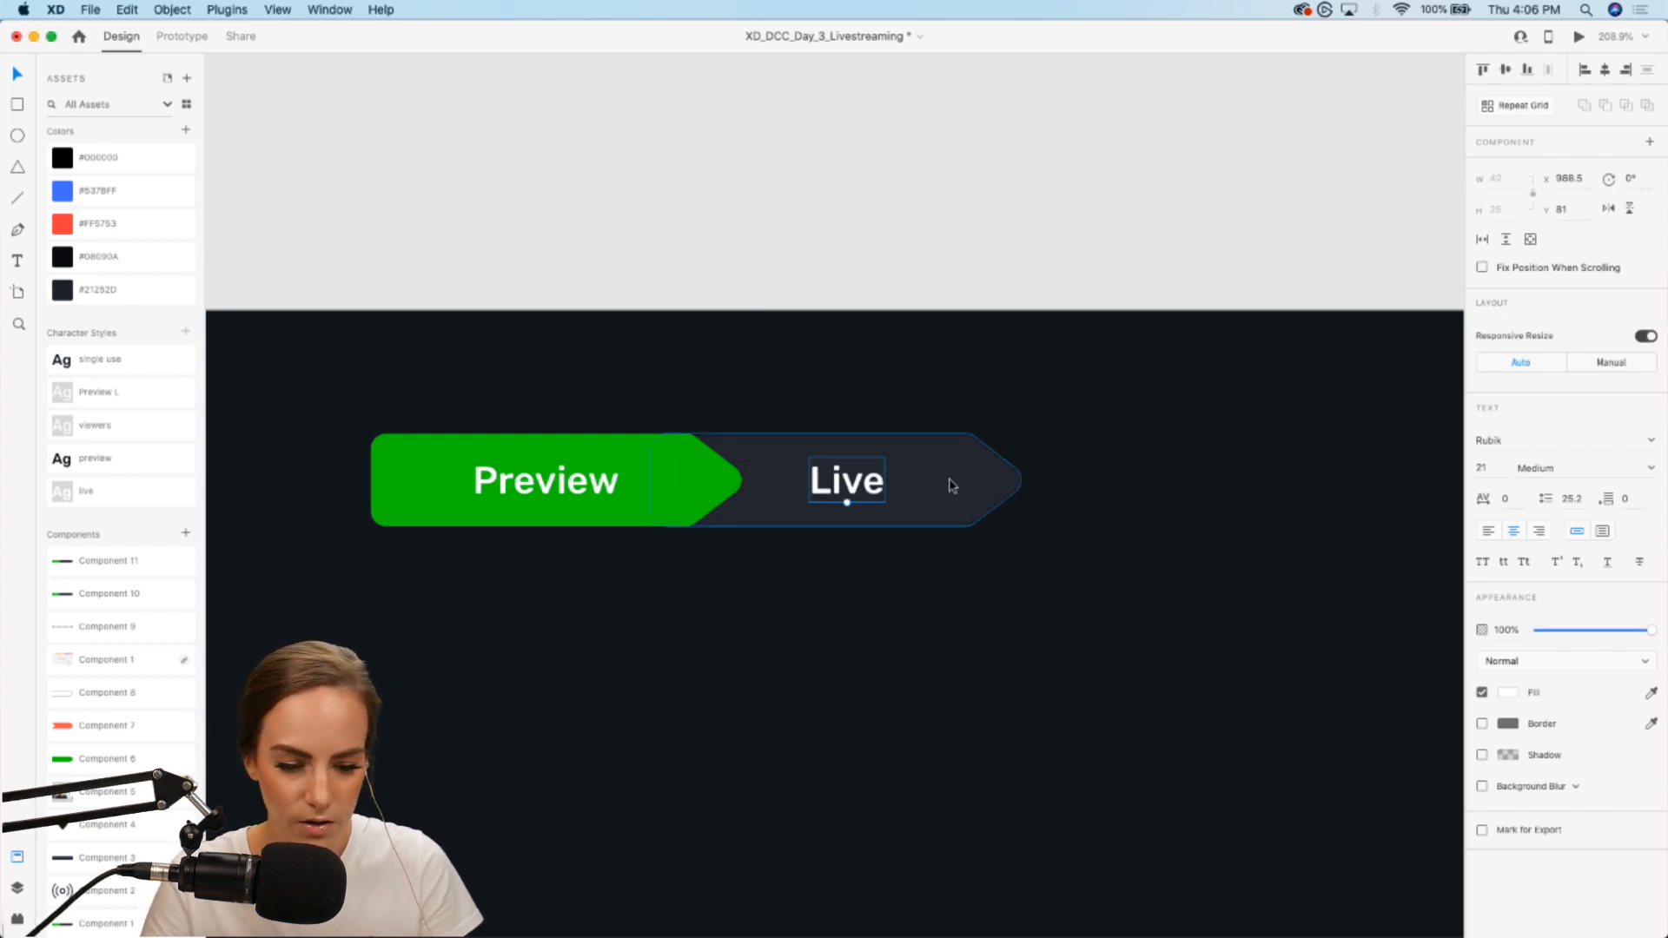
pyautogui.click(960, 483)
pyautogui.click(877, 483)
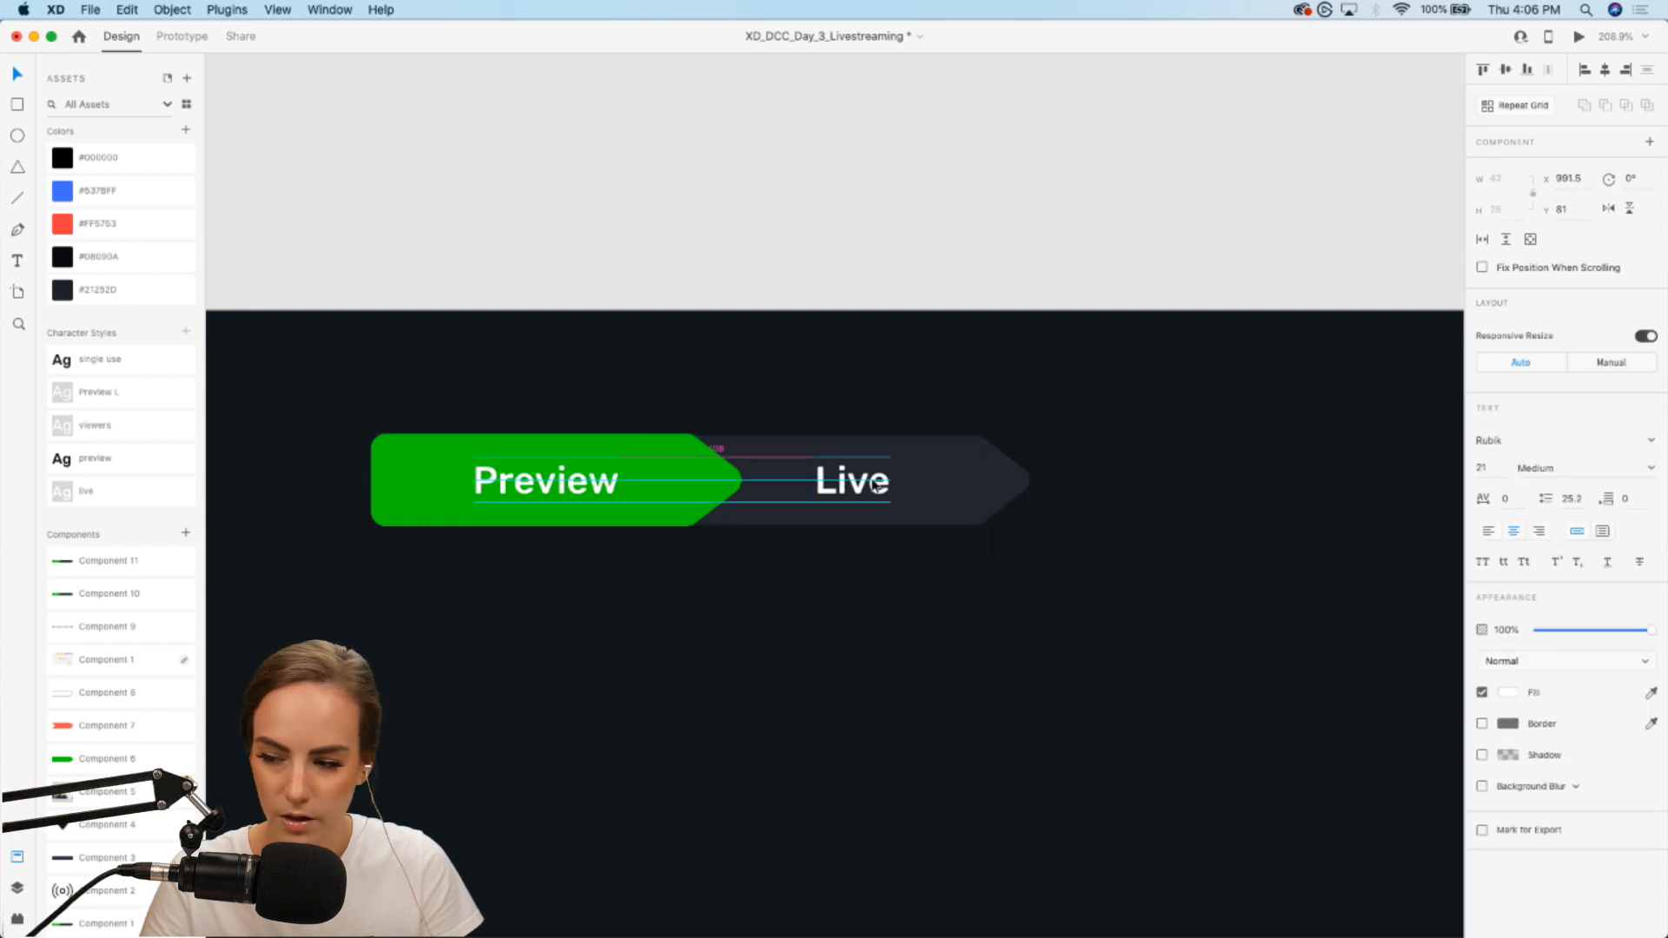
# Step: Duplicate the dark arrow with its Live label to the right at about X 1063, Y 68, and send the copy behind the first dark arrow
pyautogui.click(954, 488)
pyautogui.keyDown('shift'); pyautogui.click(875, 486); pyautogui.keyUp('shift')
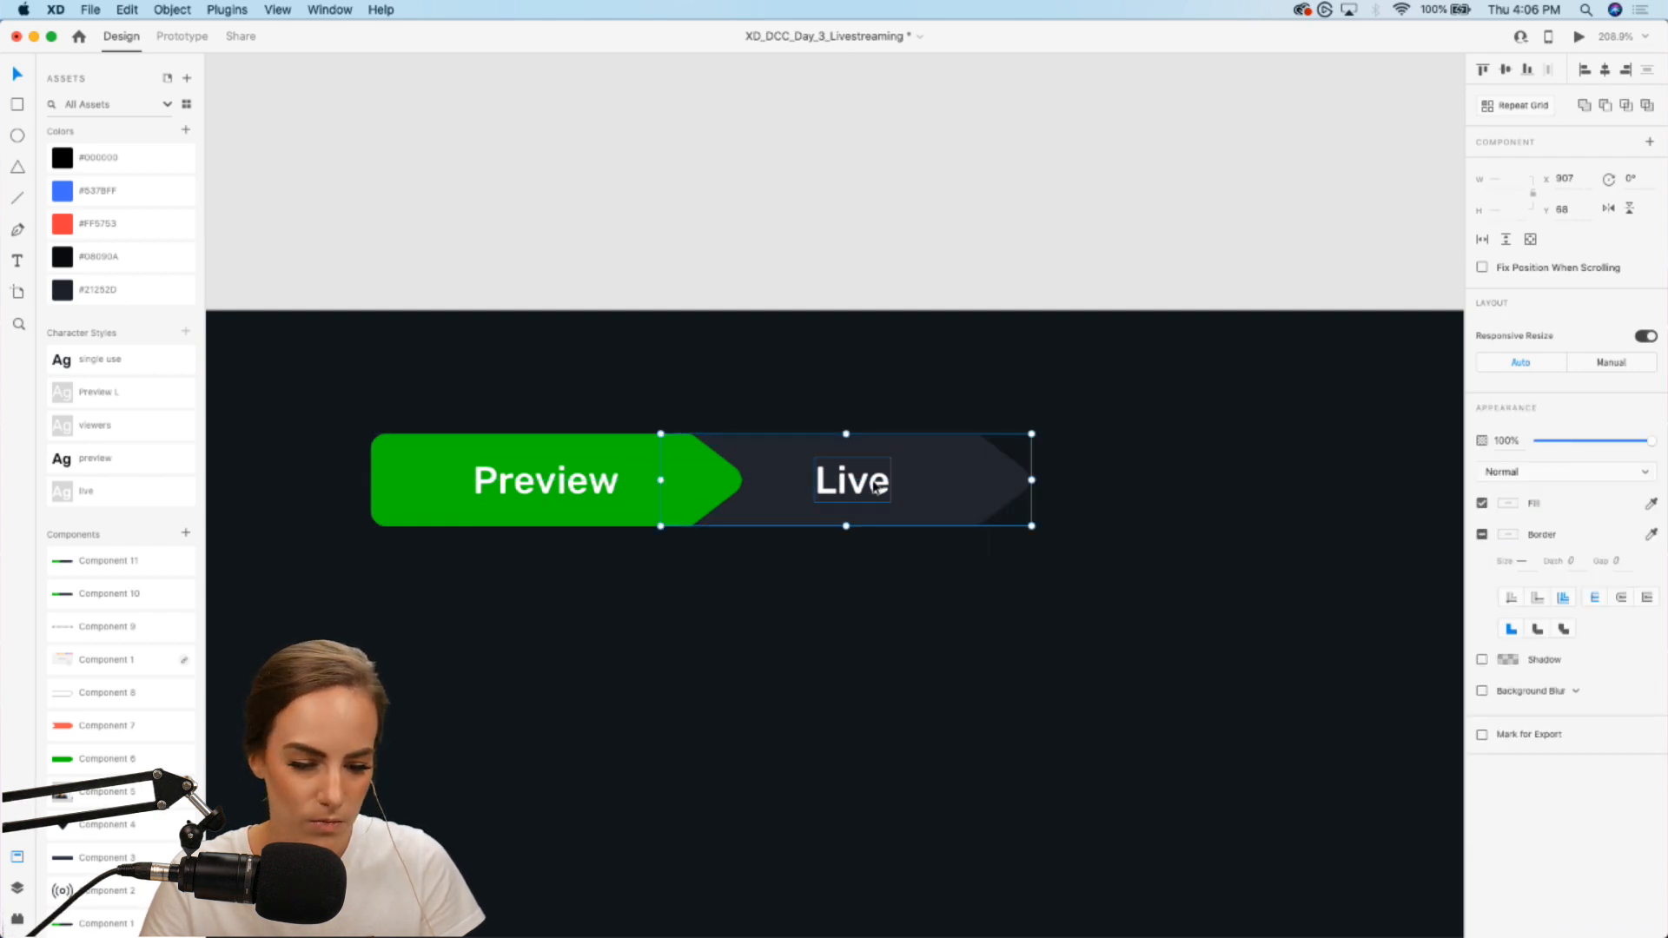
pyautogui.press('super+d')
pyautogui.moveTo(876, 488); pyautogui.dragTo(1158, 499)
pyautogui.press('super+[')
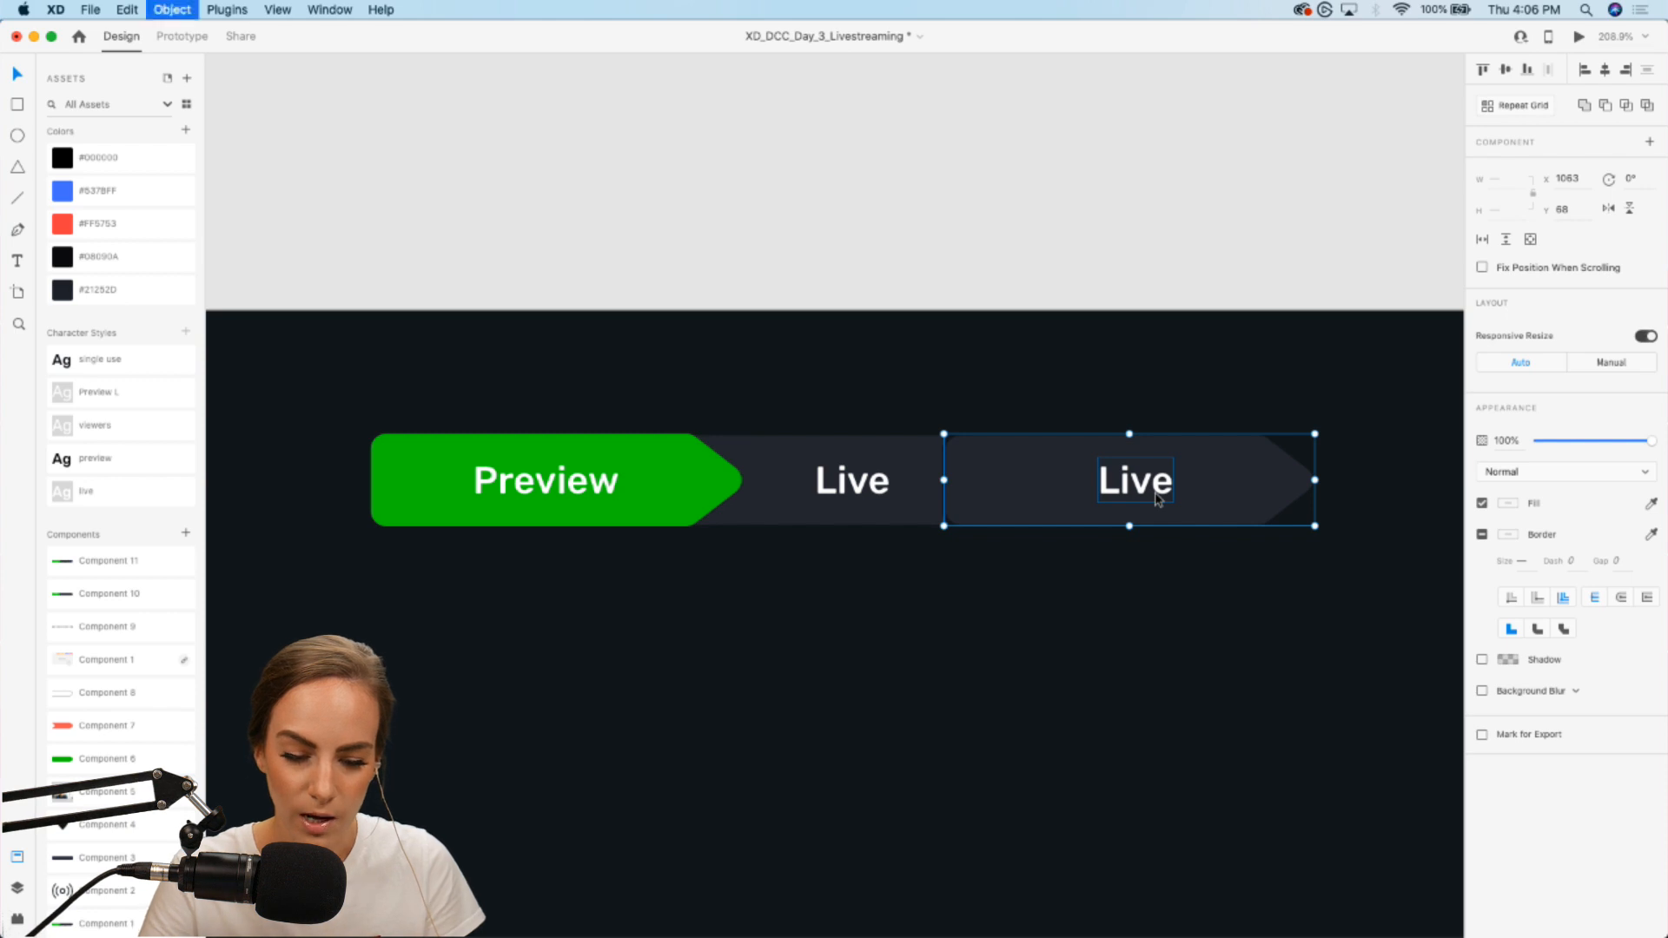
pyautogui.press('super+[')
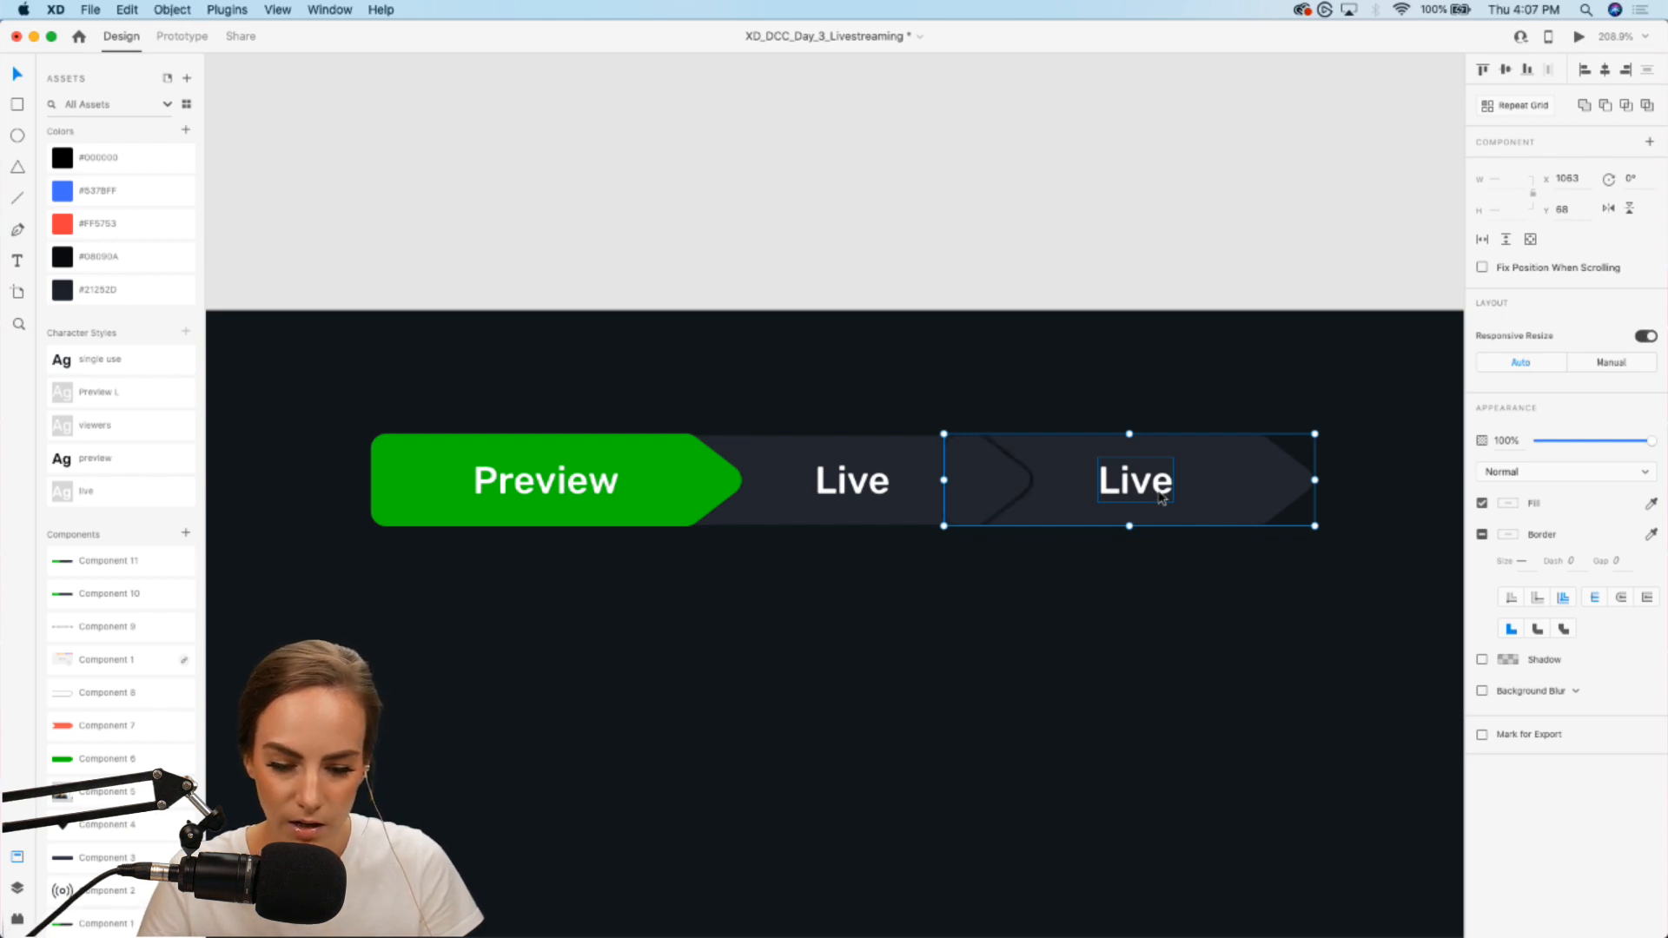
# Step: Change the third arrow's label to "Ended" and shift the arrow with its label slightly right, to about X 1071
pyautogui.moveTo(1161, 498); pyautogui.dragTo(1170, 497)
pyautogui.click(1221, 142)
pyautogui.hscroll(3, 1221, 141)
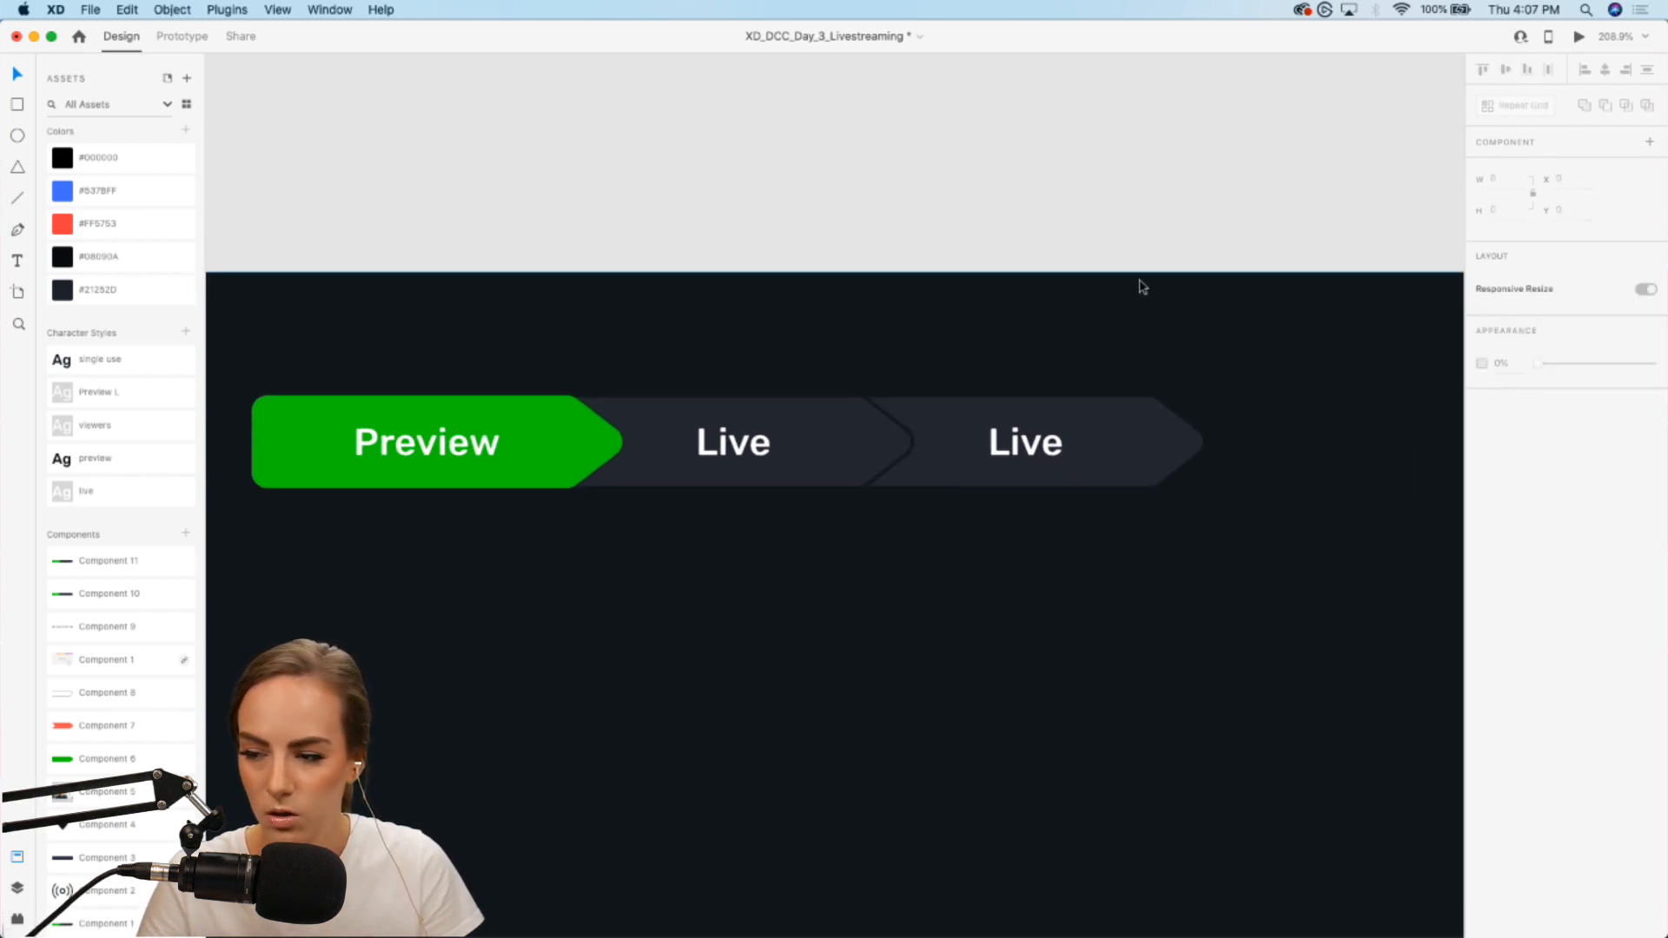
pyautogui.click(1044, 450)
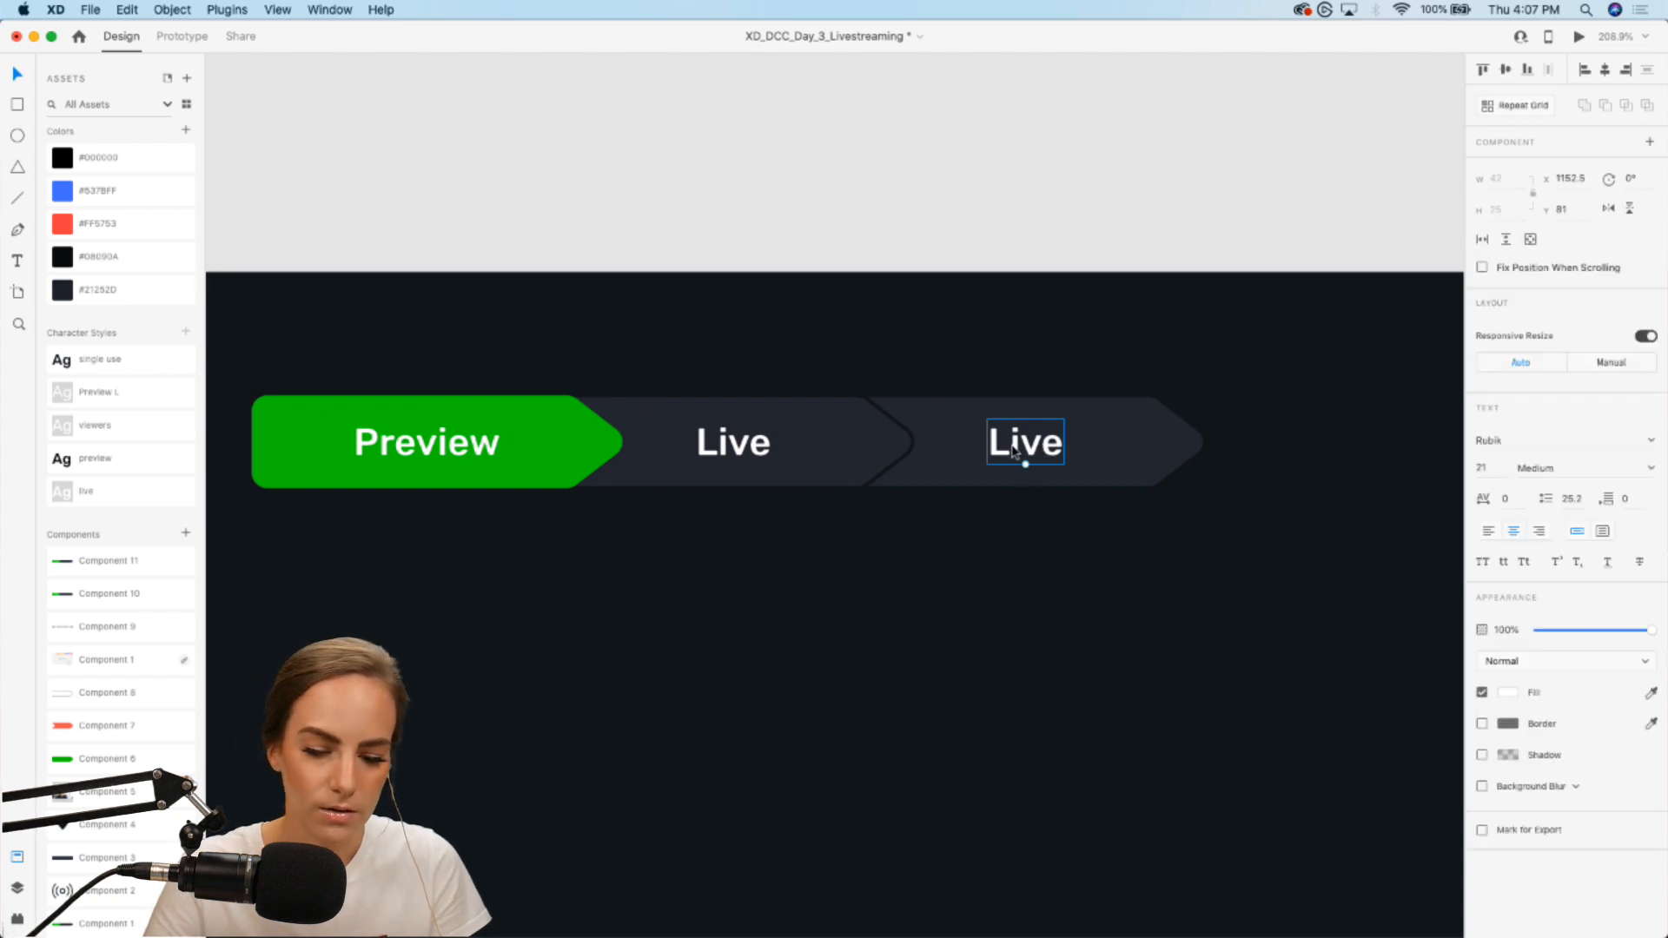
pyautogui.doubleClick(1013, 445)
pyautogui.write('Ended')
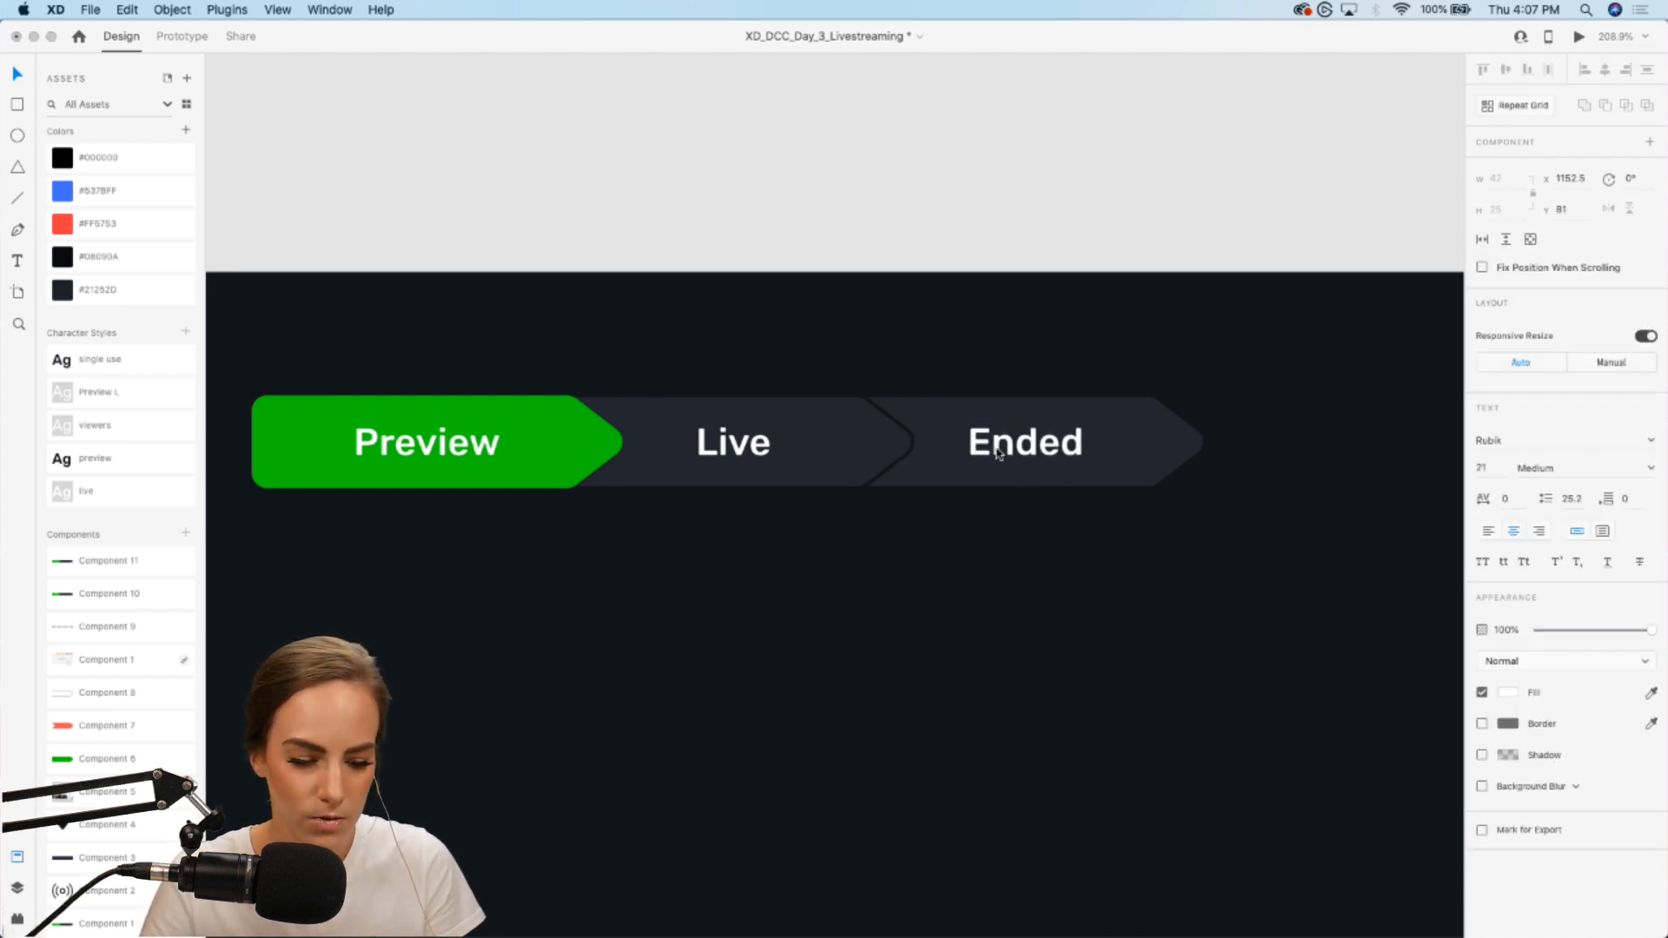
pyautogui.press('Escape')
pyautogui.moveTo(1036, 456); pyautogui.dragTo(1045, 458)
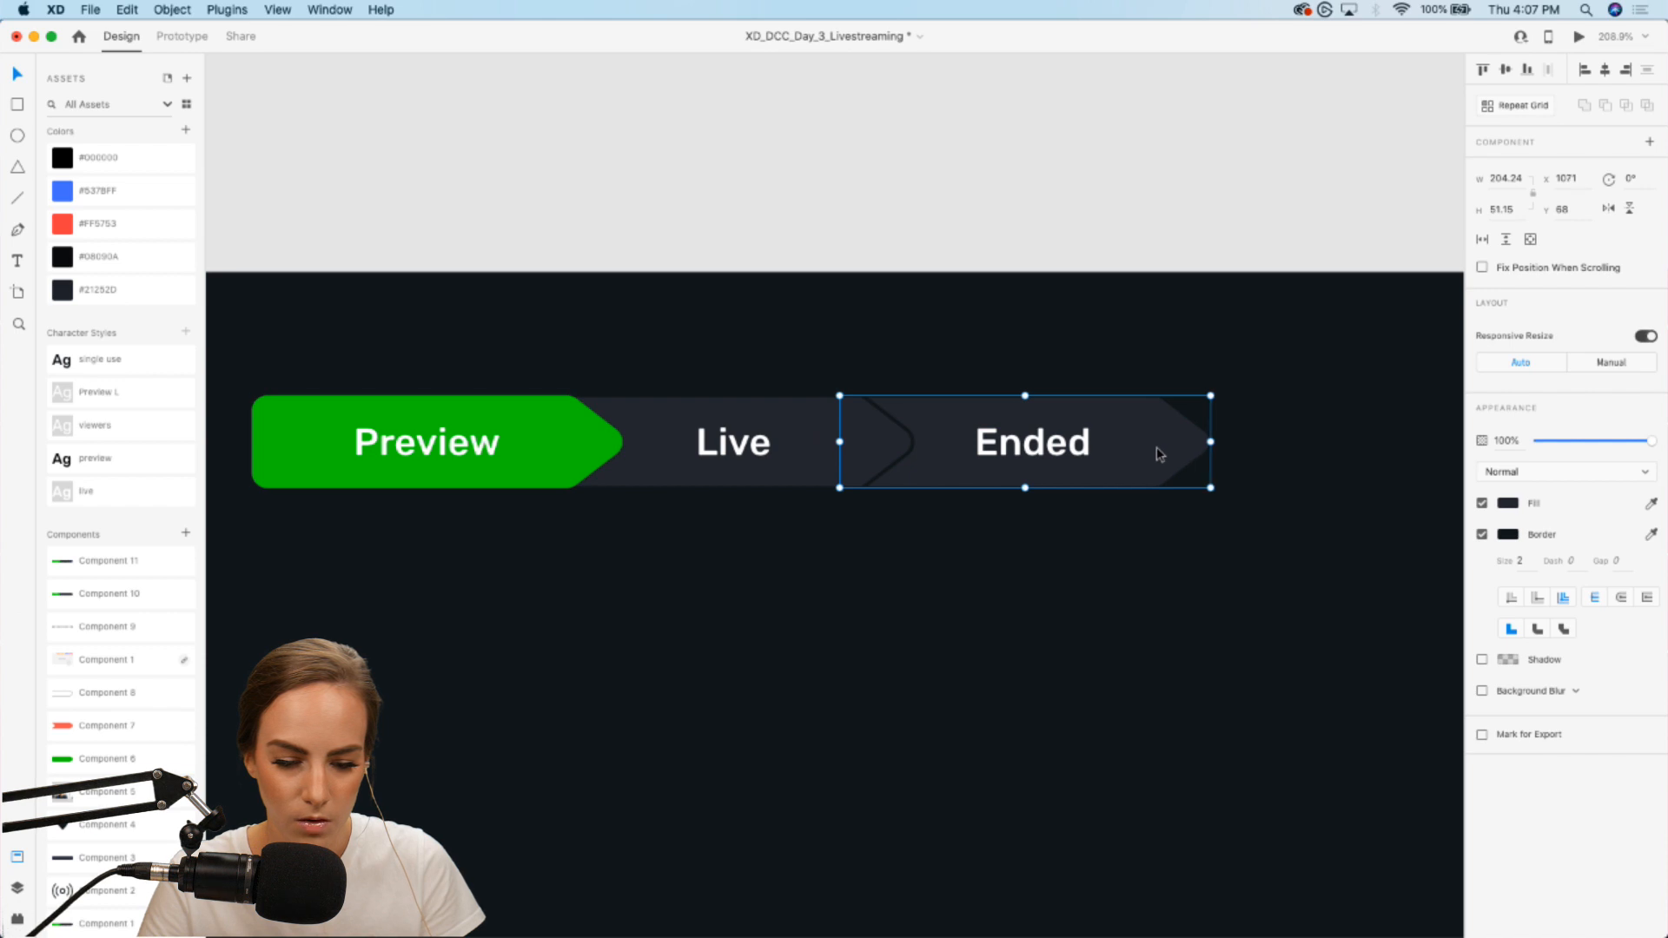
pyautogui.click(1115, 191)
# Step: Group the three arrows with their Preview, Live and Ended labels and turn the group into a component
pyautogui.scroll(-5, 1116, 165)
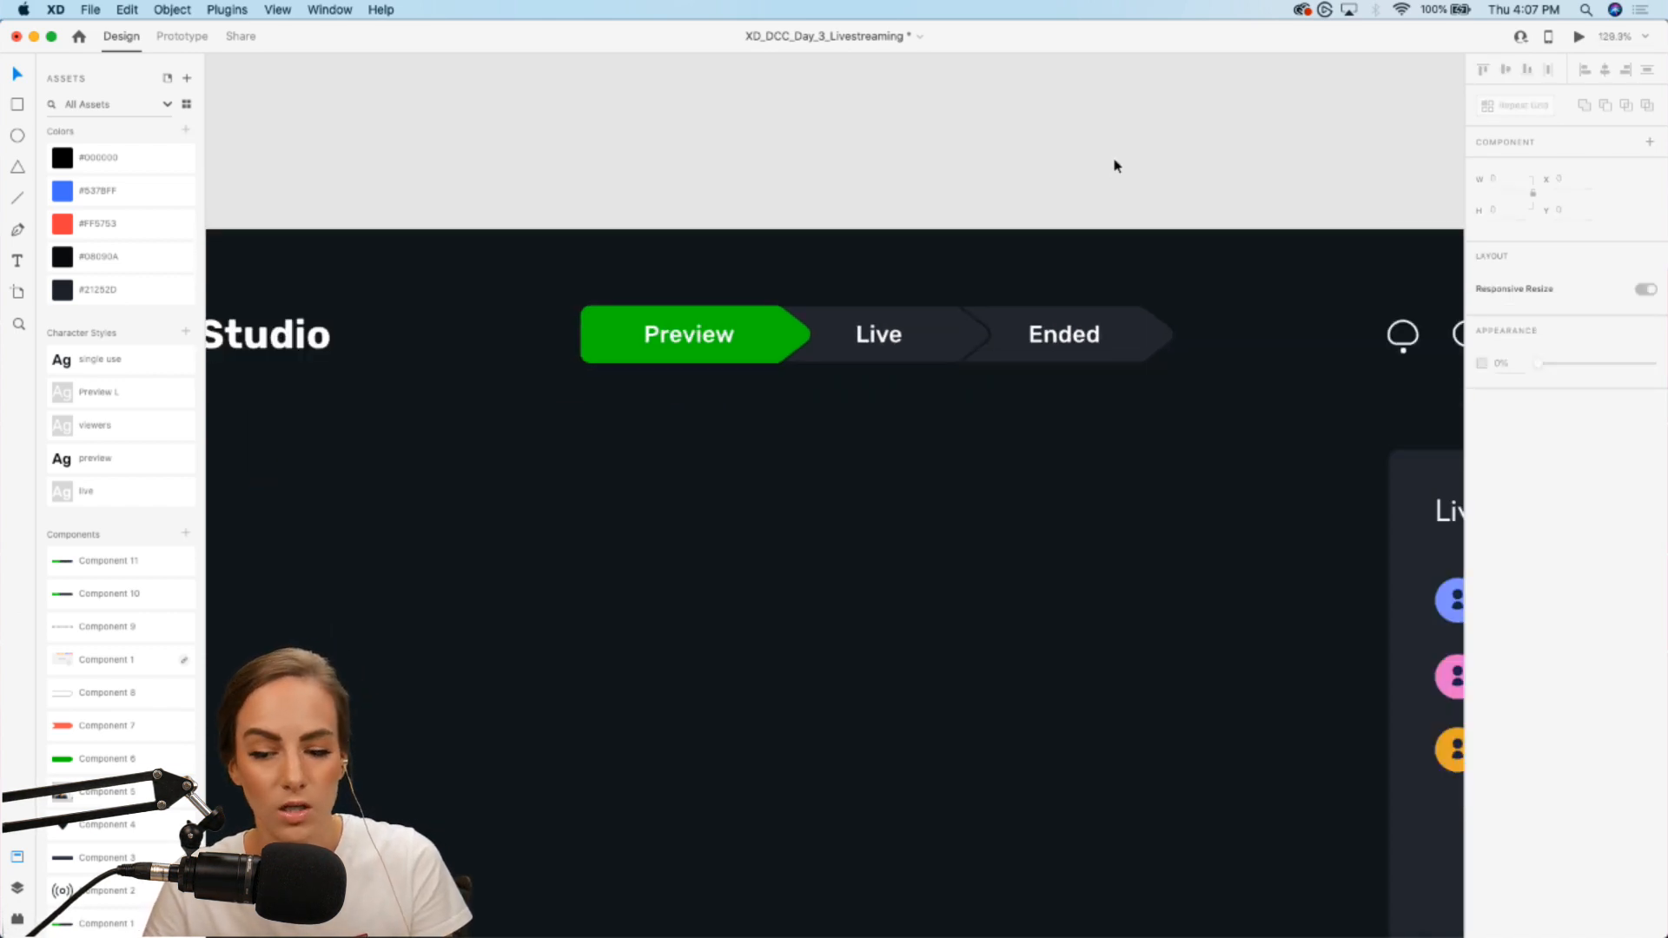
pyautogui.moveTo(1178, 201); pyautogui.dragTo(618, 442)
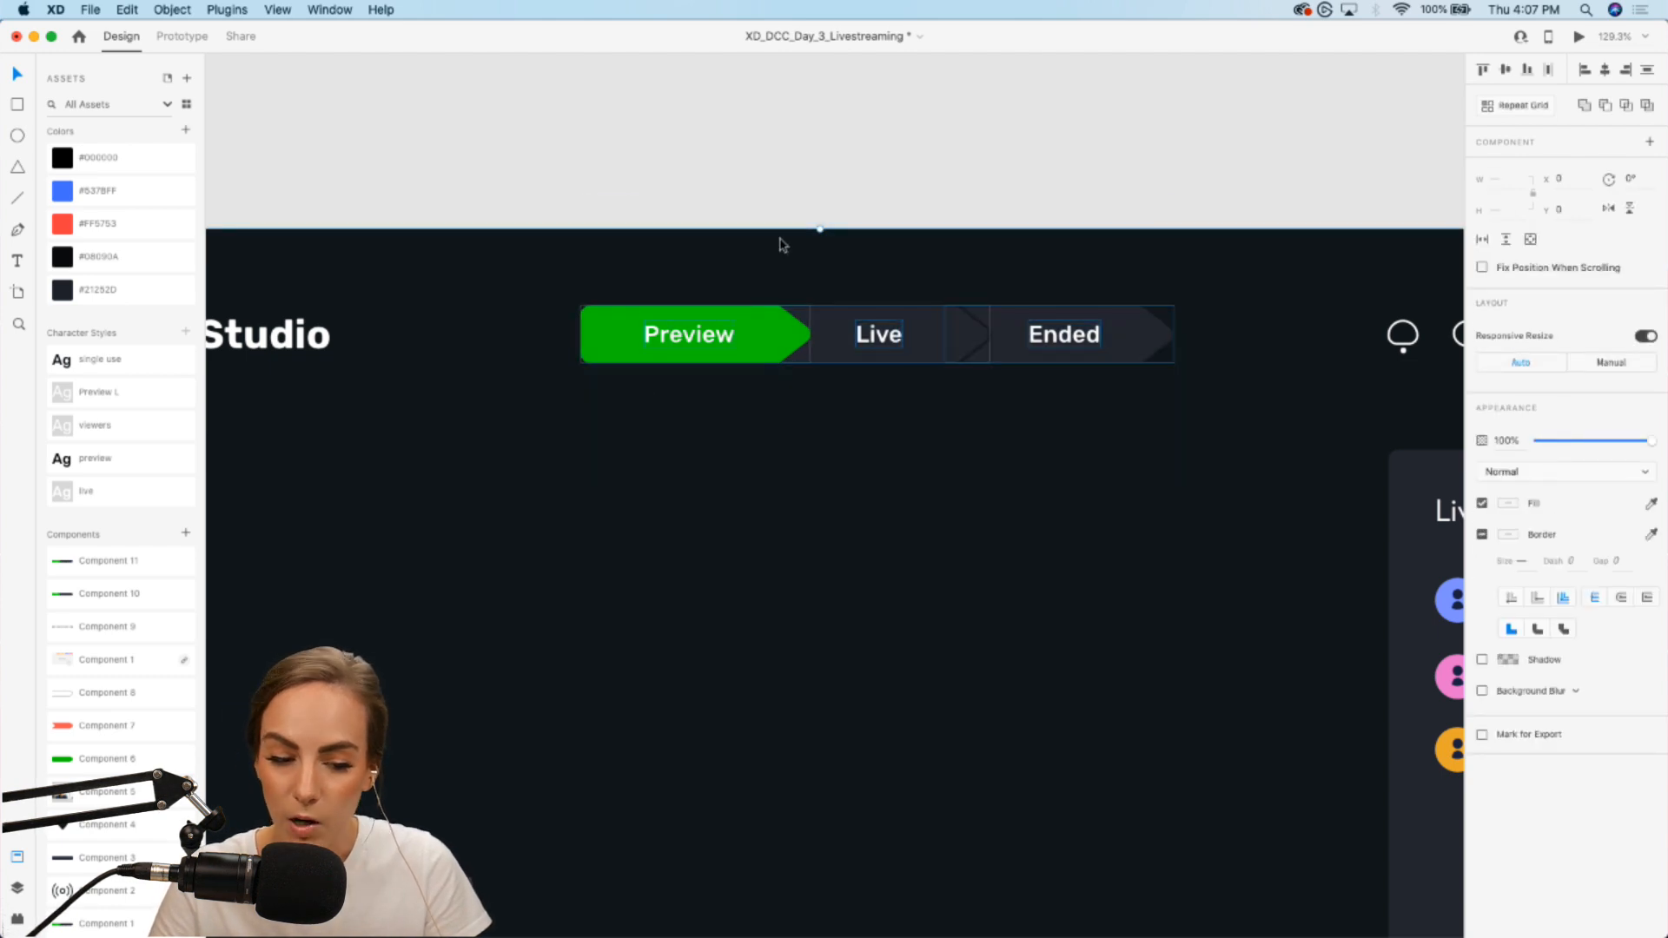
pyautogui.moveTo(753, 155); pyautogui.dragTo(815, 211)
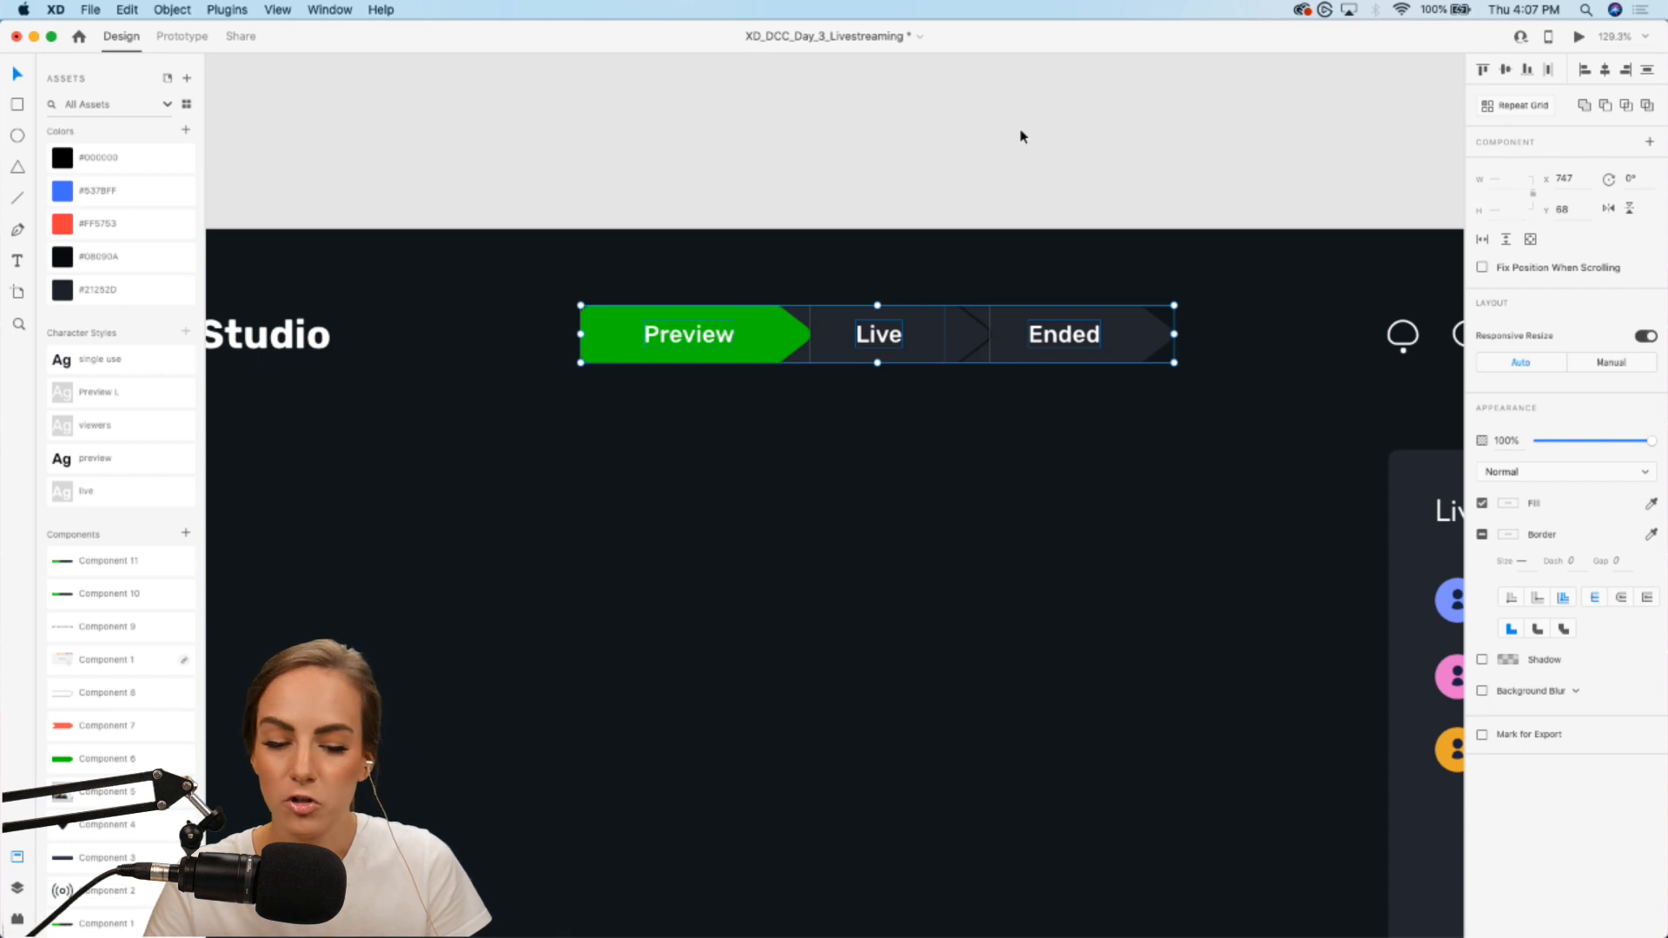
pyautogui.press('super+g')
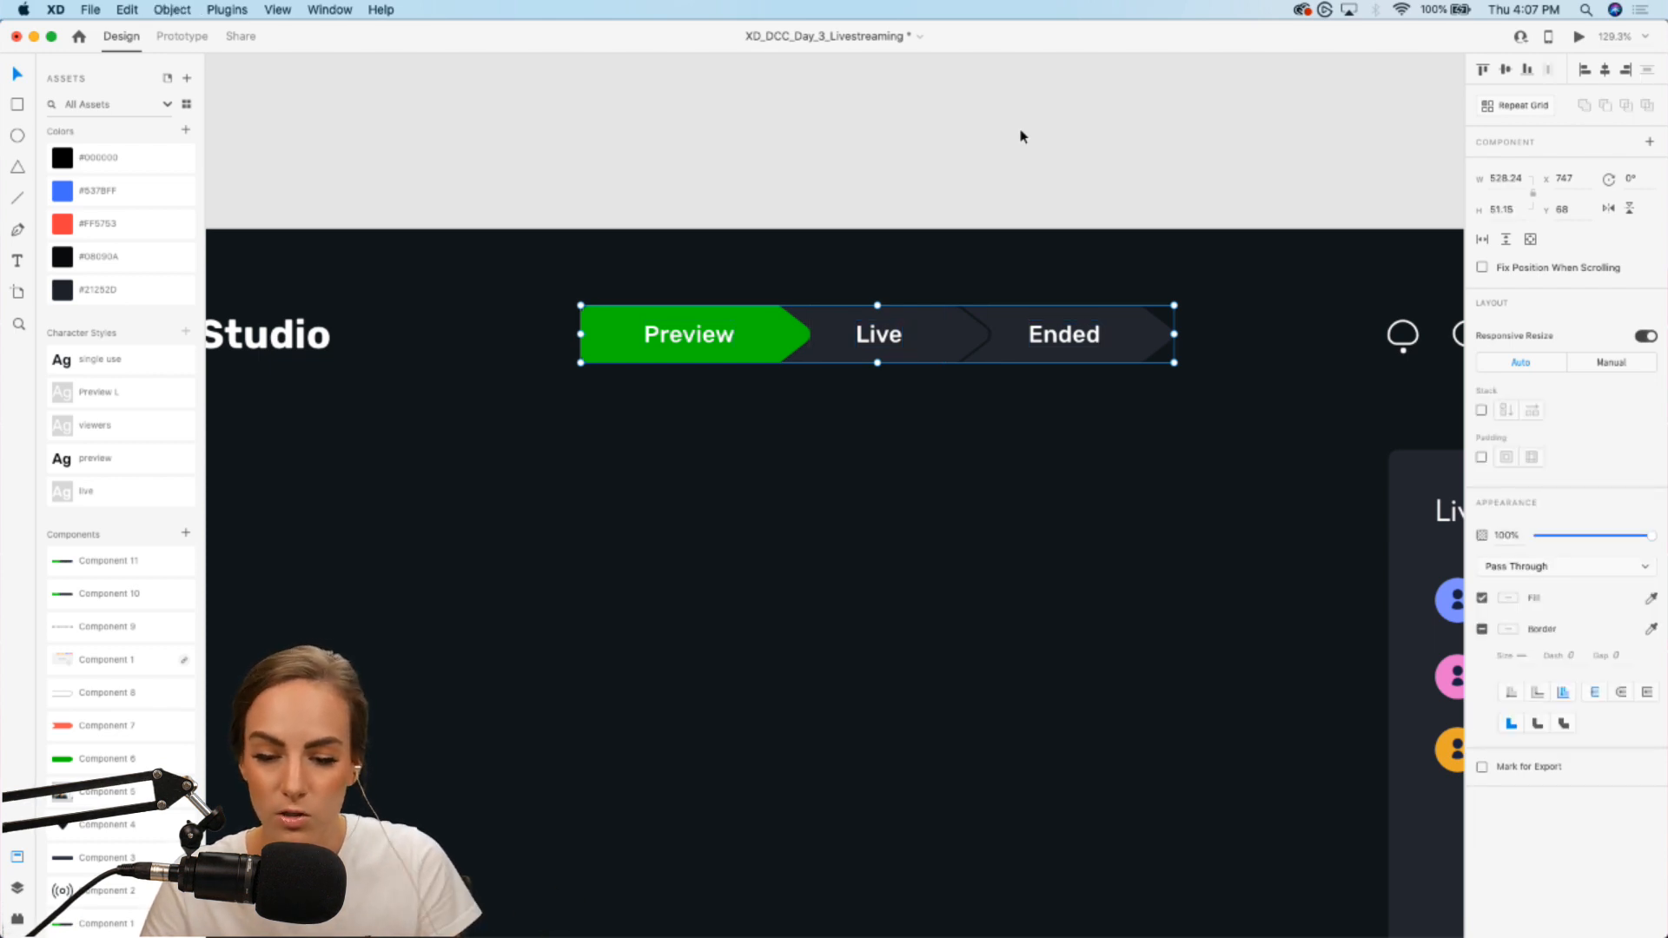
pyautogui.scroll(2, 1021, 136)
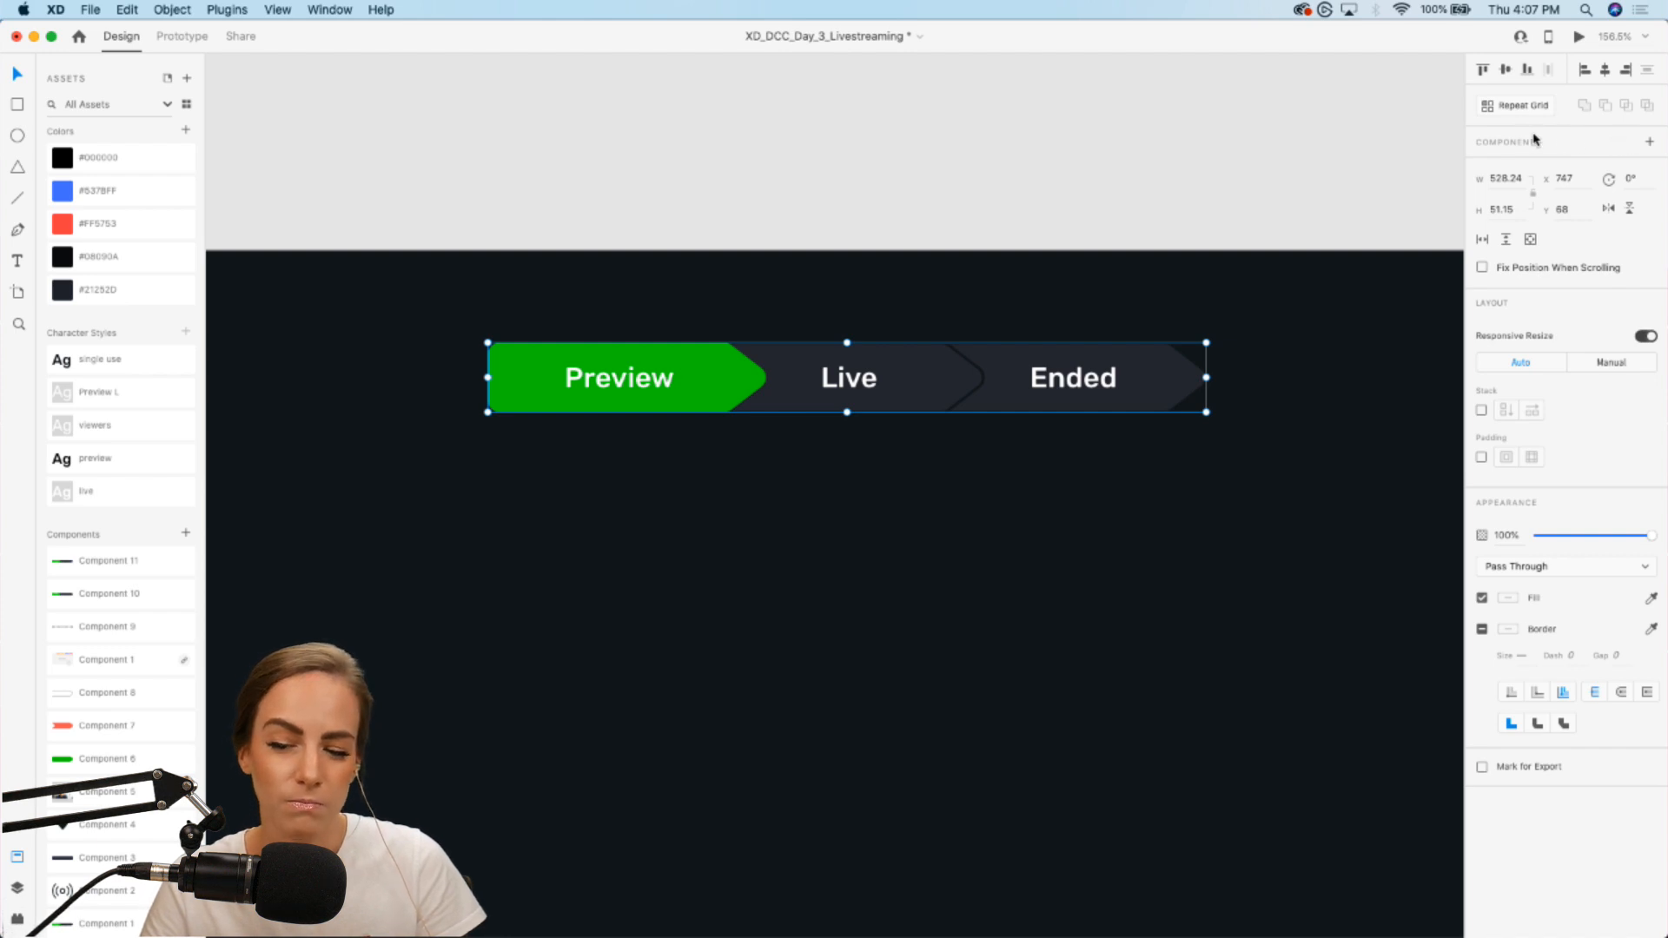
pyautogui.click(1650, 144)
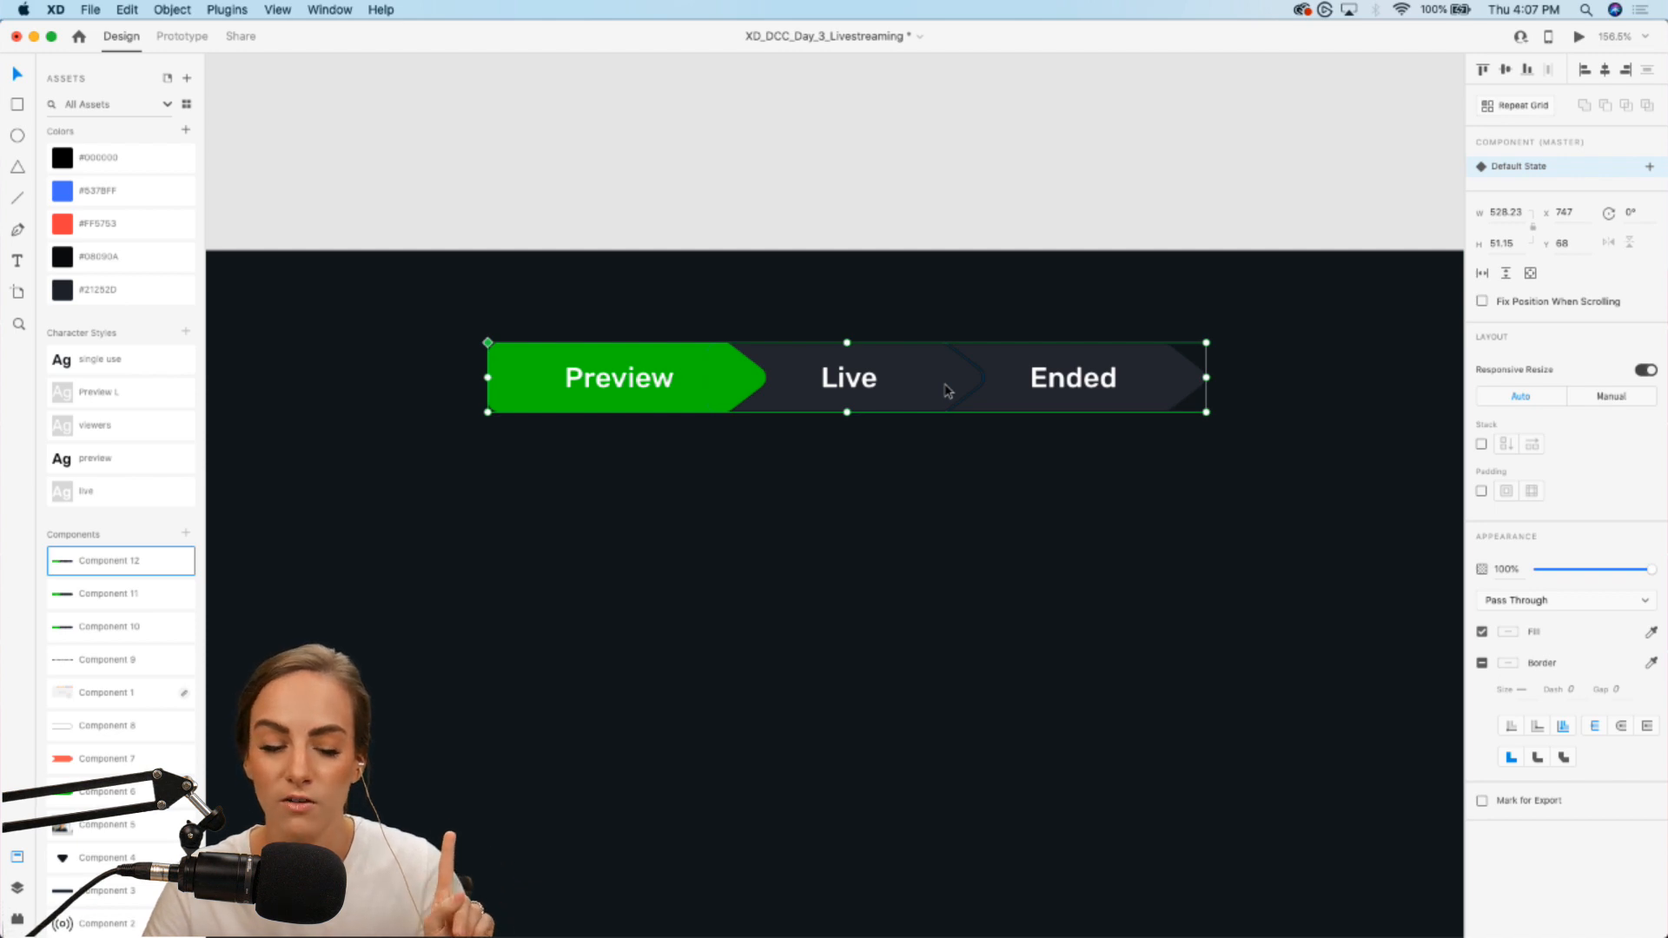
# Step: Add a new state named "Live" to the progress indicator component
pyautogui.click(1650, 167)
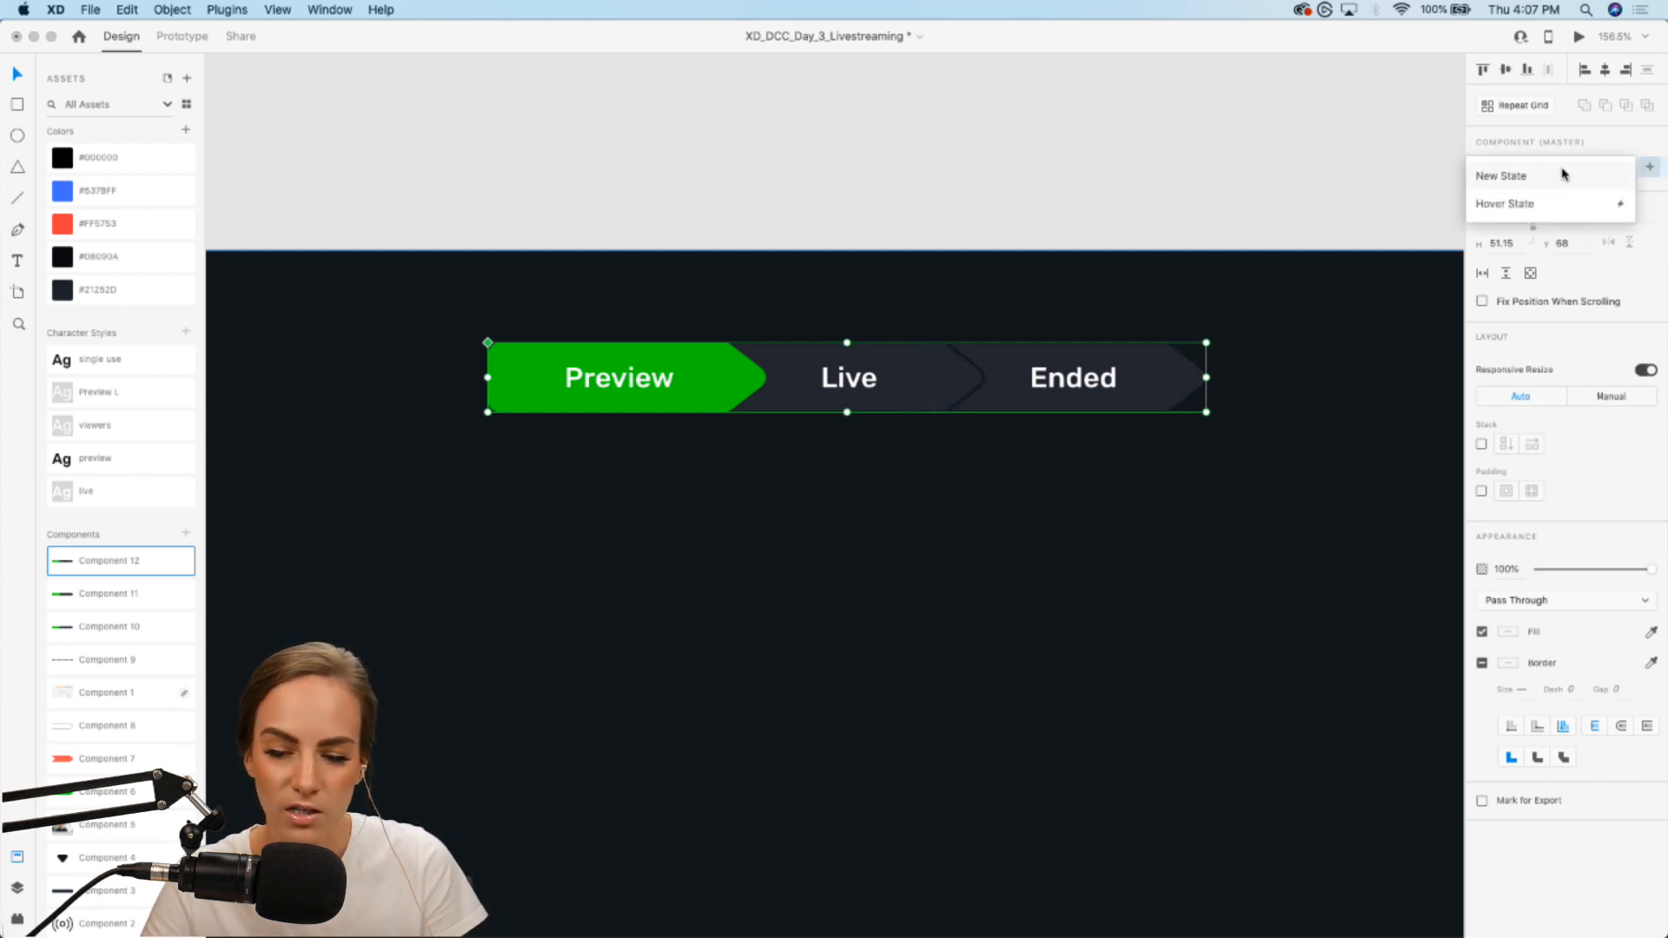
pyautogui.click(1563, 175)
pyautogui.write('Live')
pyautogui.press('Return')
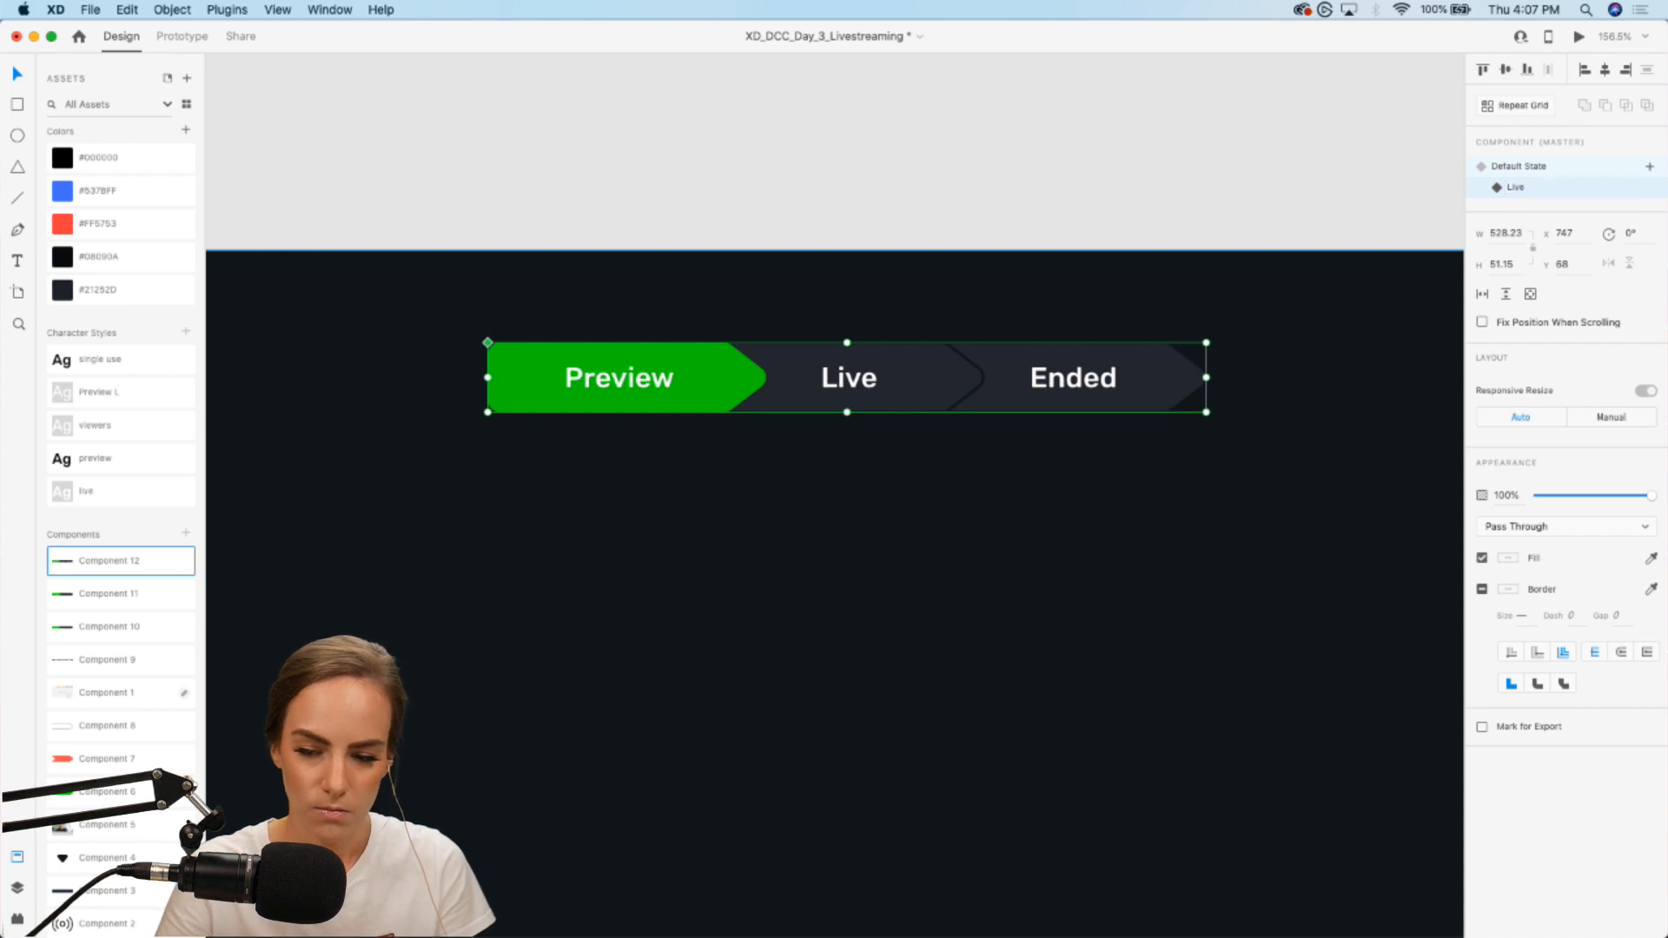
pyautogui.click(831, 104)
pyautogui.click(787, 367)
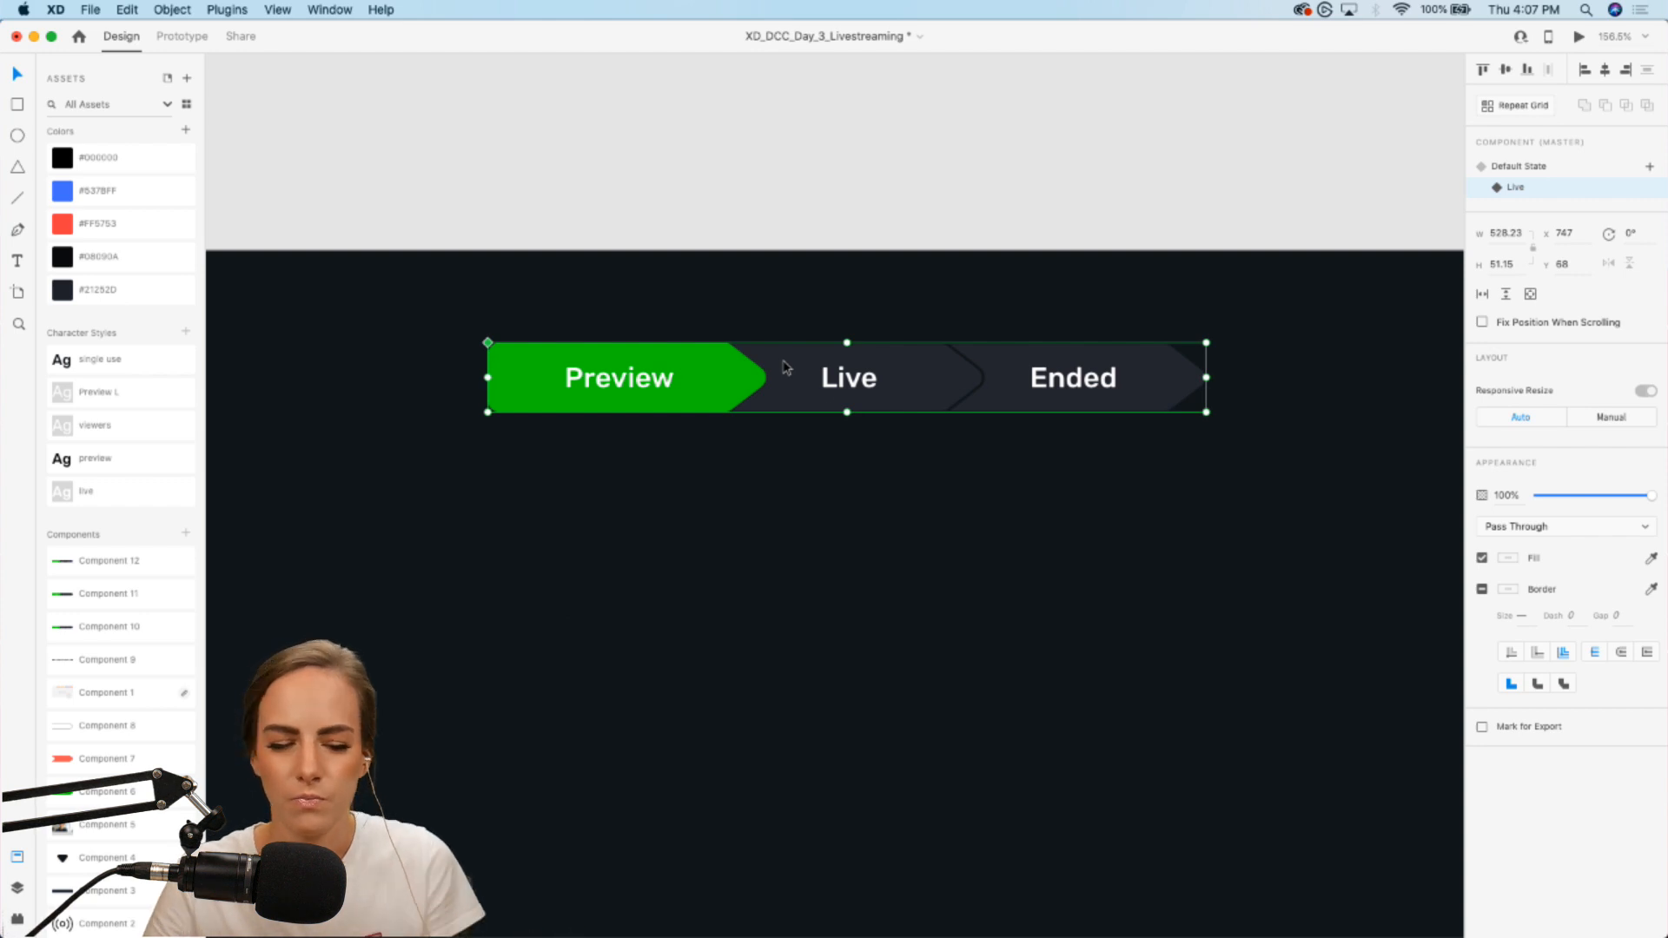
# Step: In the component's Default State, recolour the Live and Ended labels with the saved #000000 colour
pyautogui.click(1517, 166)
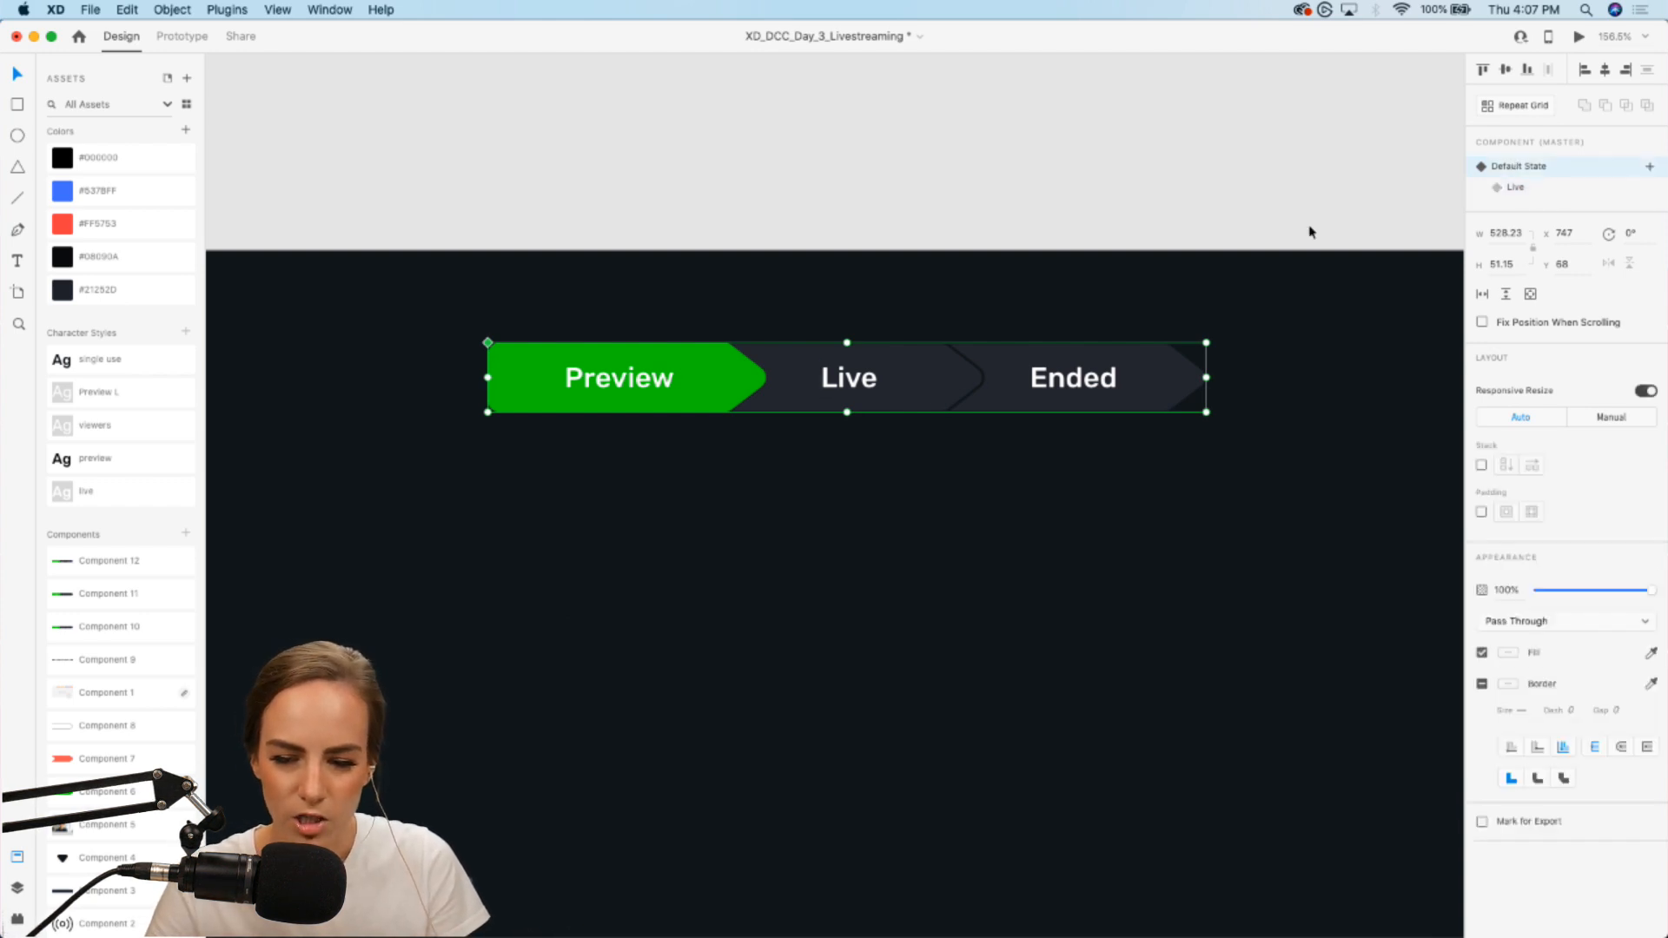
pyautogui.doubleClick(853, 395)
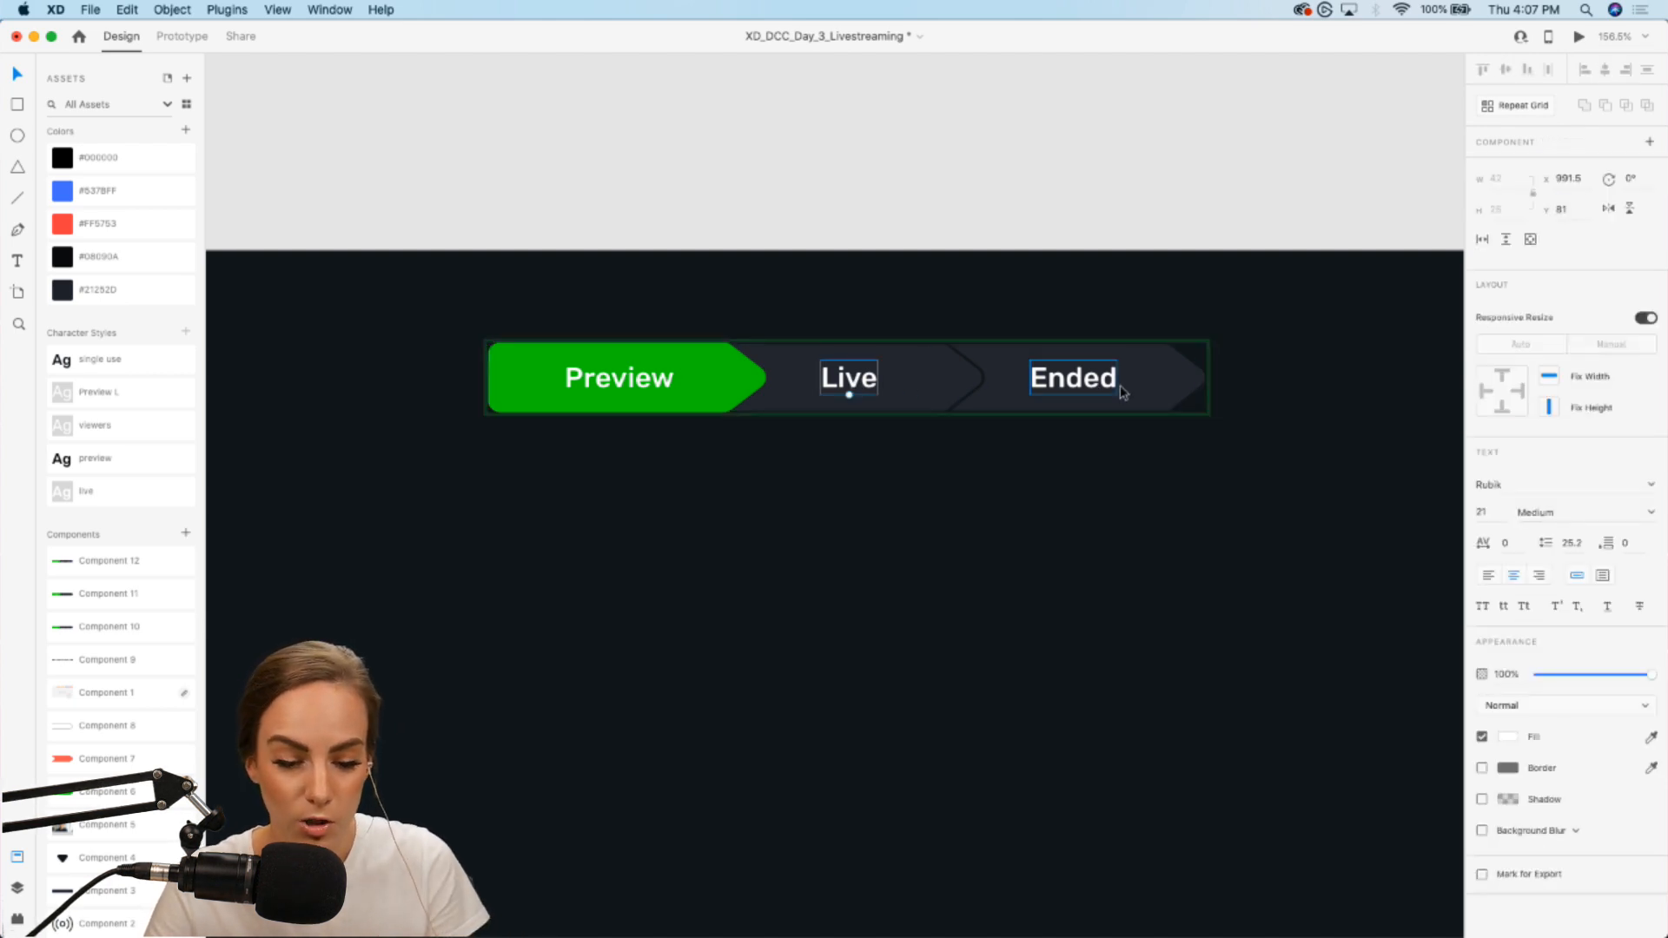
pyautogui.keyDown('shift'); pyautogui.click(1073, 377); pyautogui.keyUp('shift')
pyautogui.press('i')
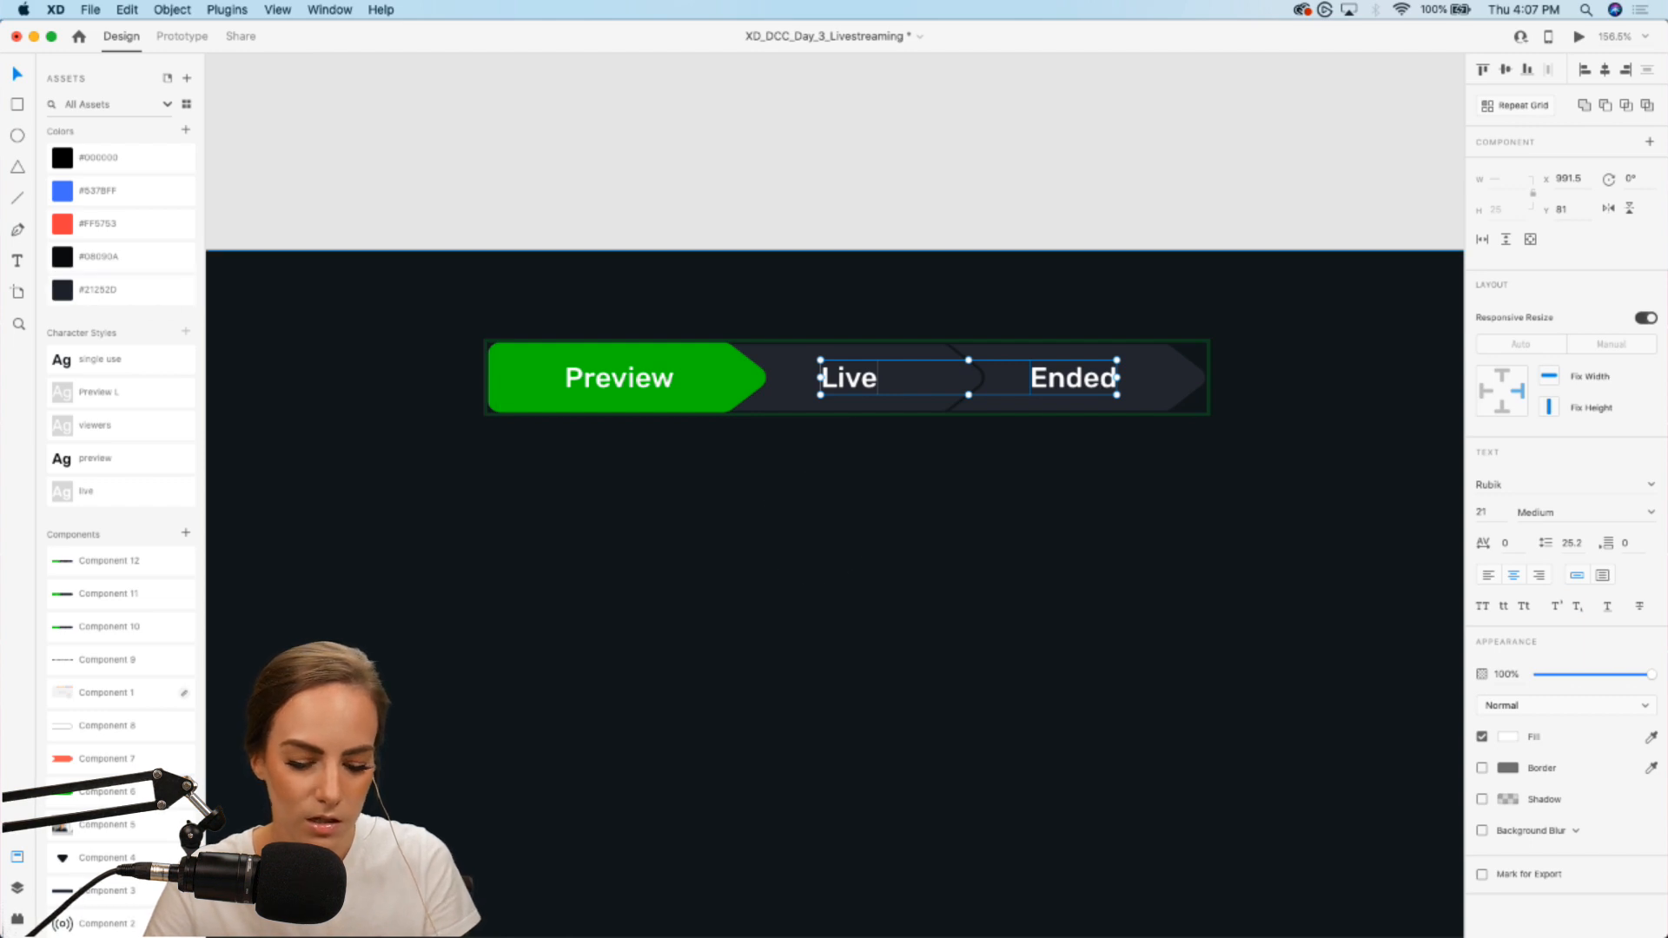
pyautogui.click(815, 531)
pyautogui.click(111, 162)
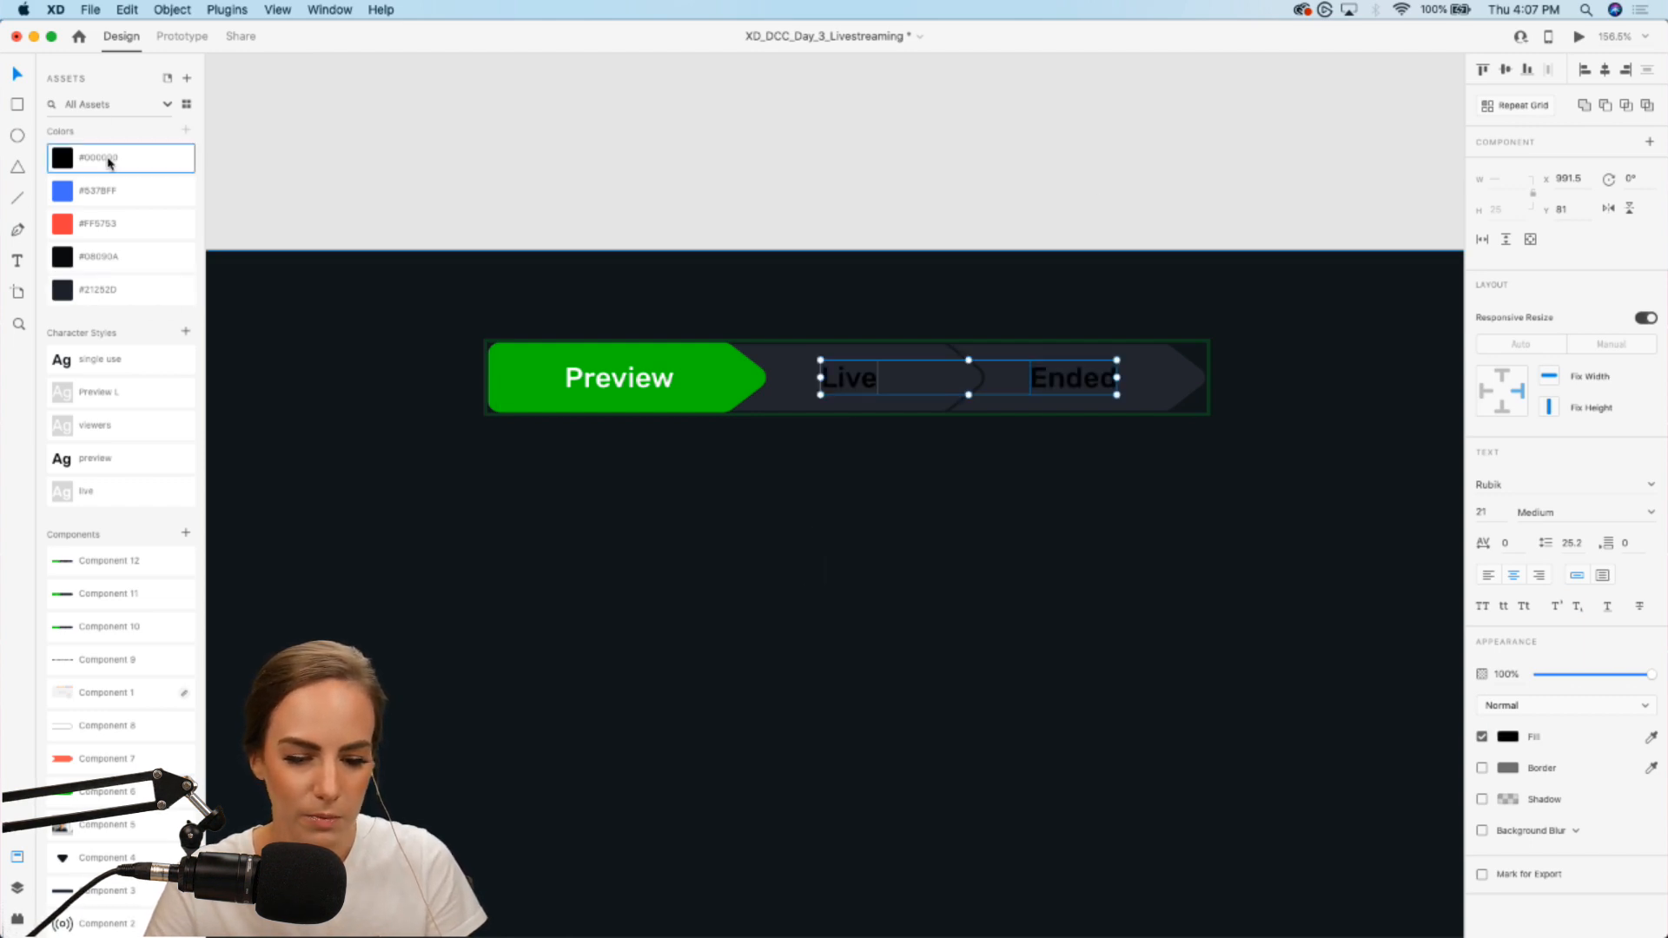
pyautogui.click(962, 222)
pyautogui.press('super+0')
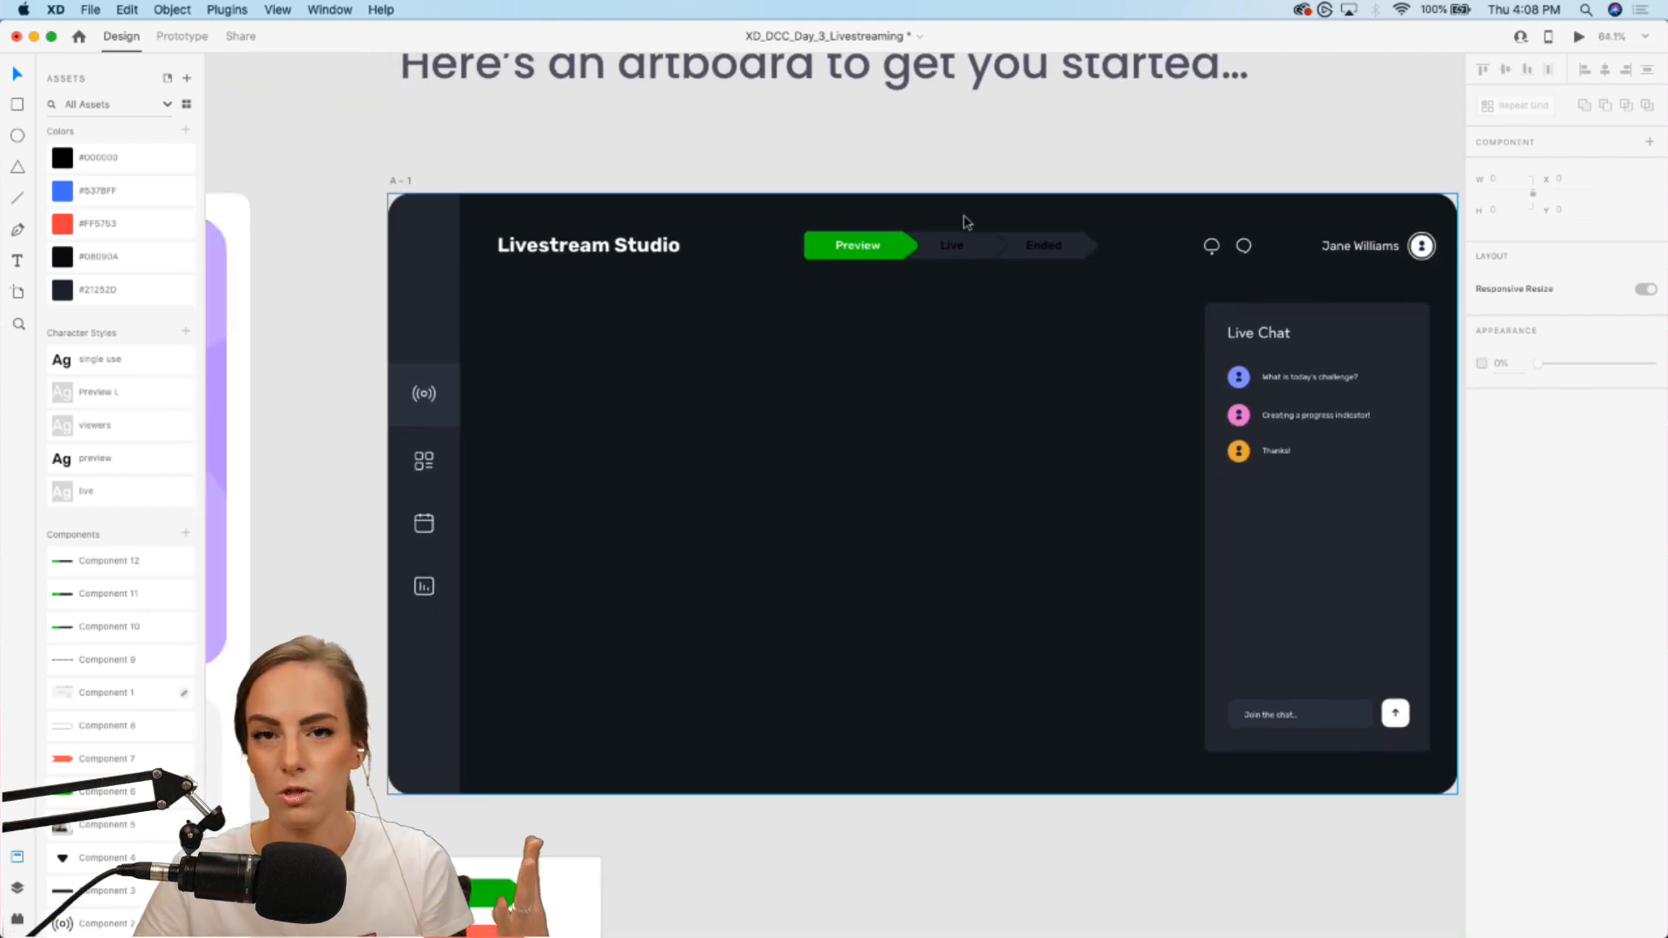
# Step: Select the progress indicator's Live state, and copy the red notched arrow from the Assets artboard
pyautogui.click(852, 249)
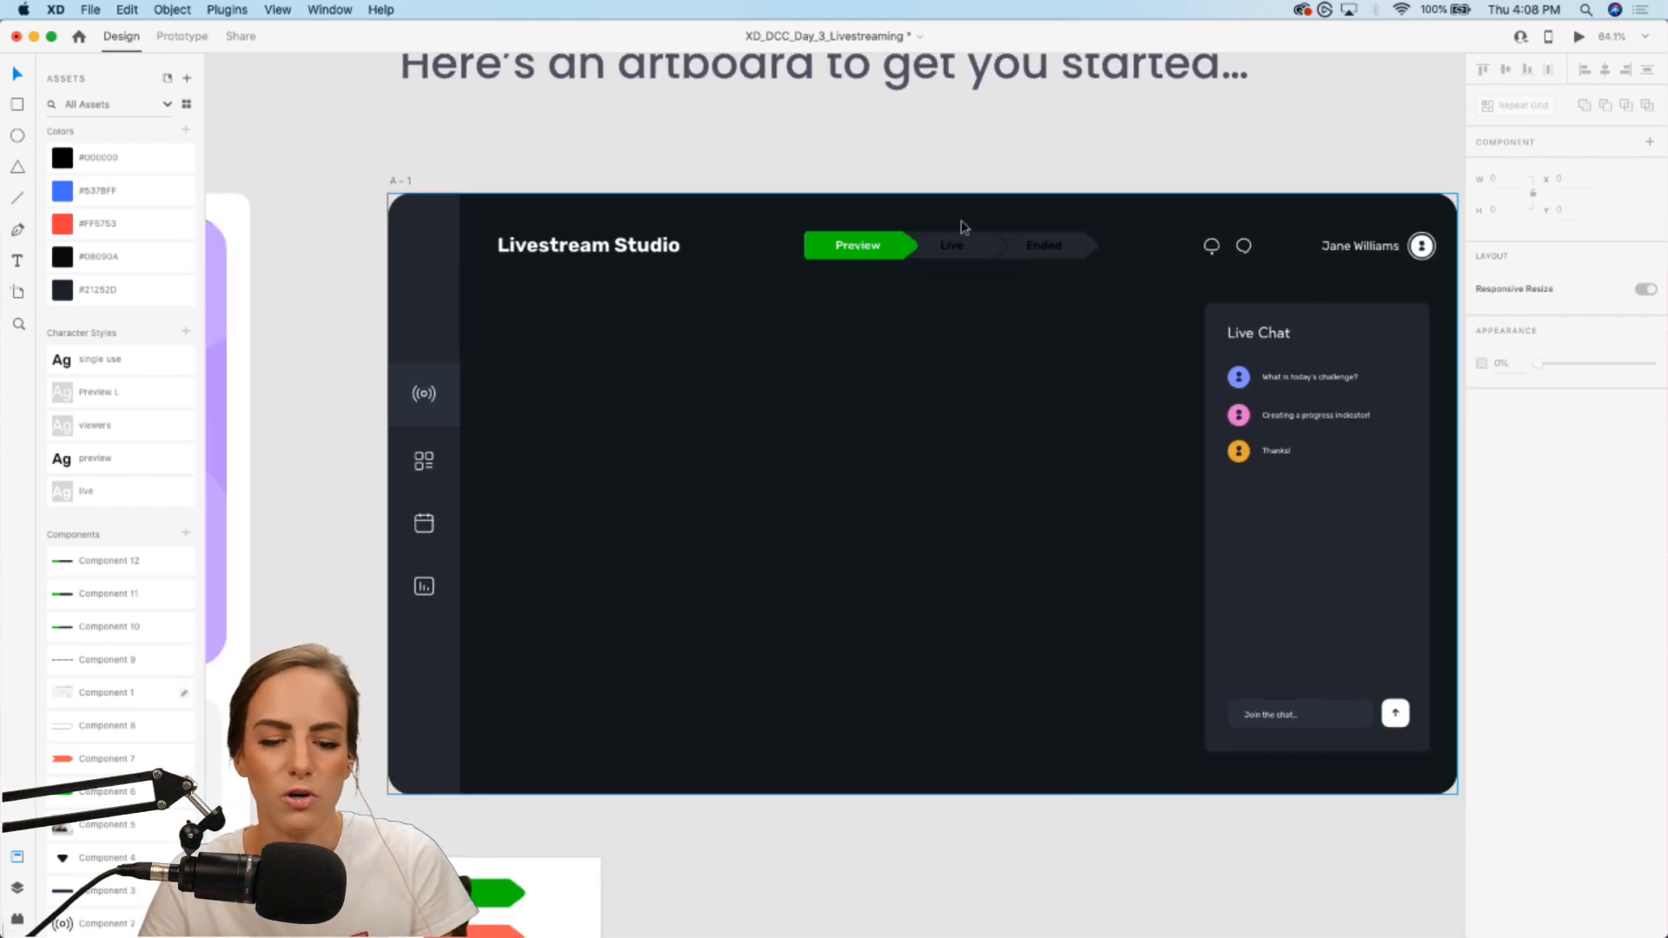
pyautogui.press('super+3')
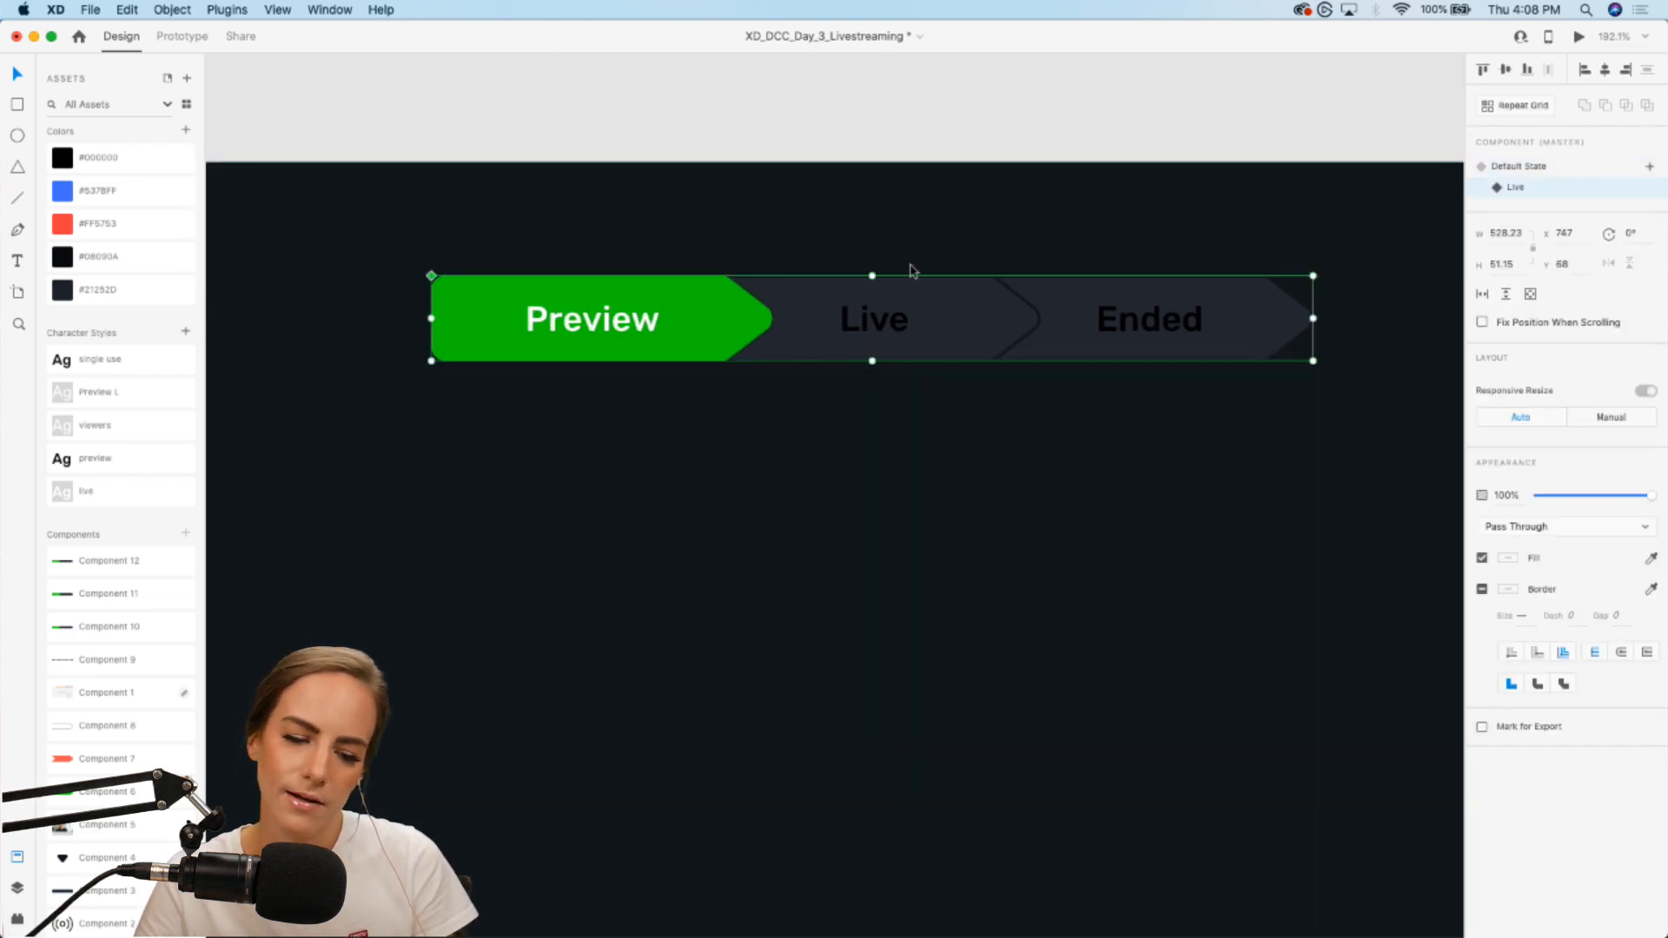
pyautogui.scroll(-13, 913, 271)
pyautogui.hscroll(-5, 872, 334)
pyautogui.click(727, 532)
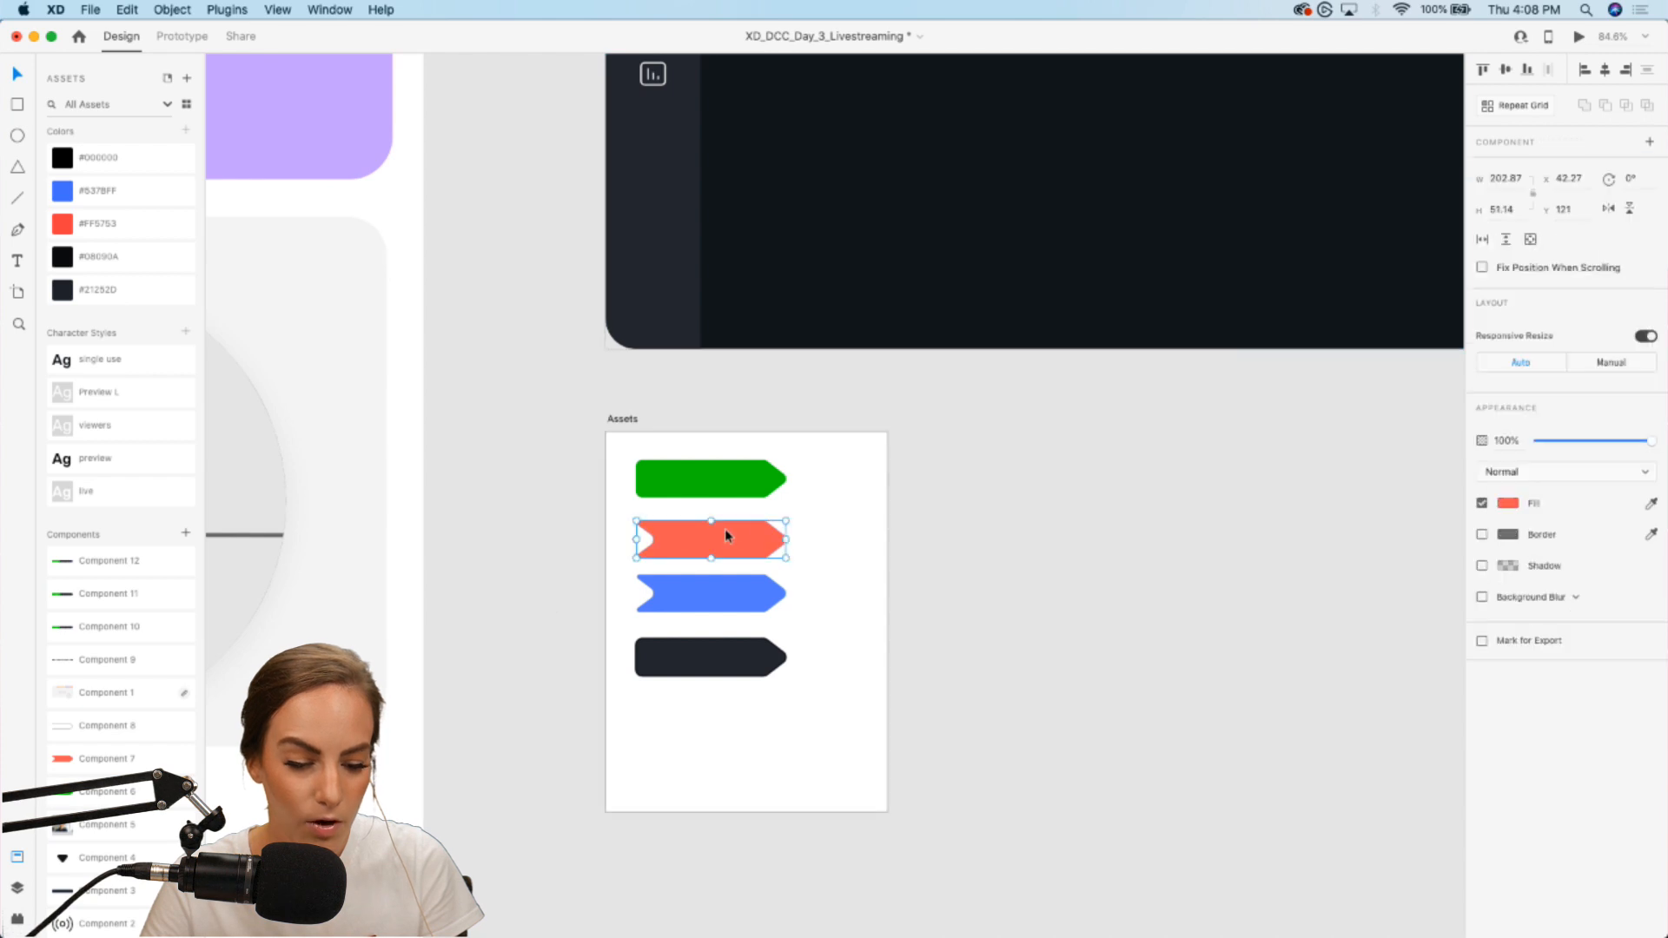
pyautogui.press('super+shift+k')
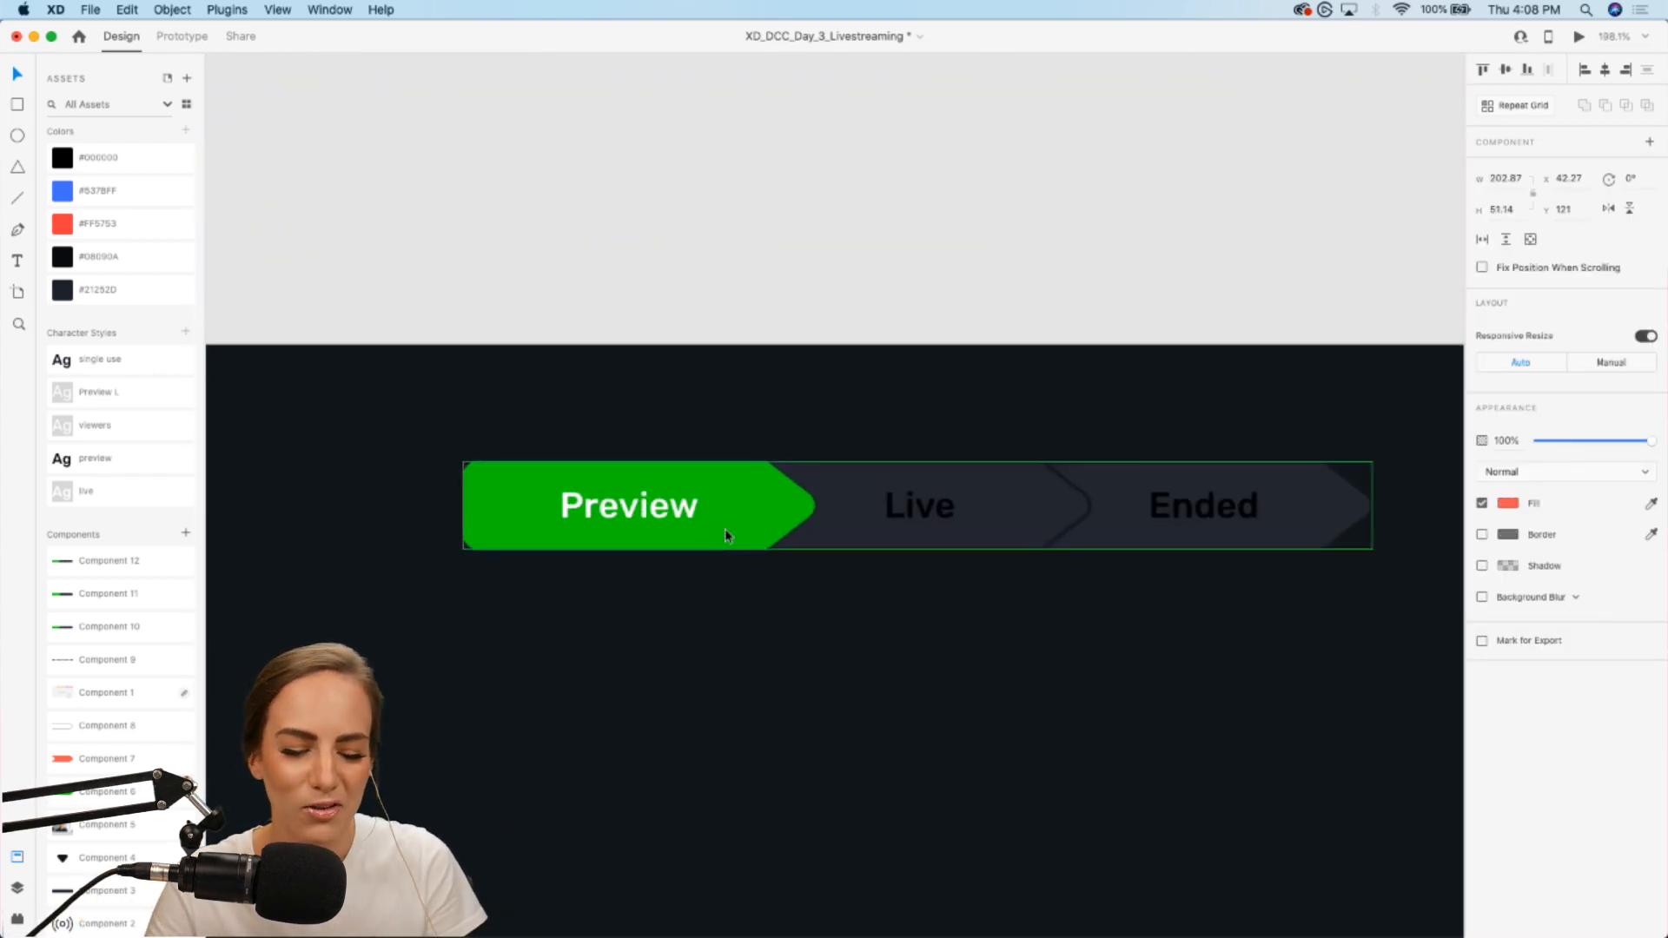
# Step: Paste the red arrow inside the progress indicator component while it is in the Live state
pyautogui.scroll(3, 727, 536)
pyautogui.hscroll(3, 724, 530)
pyautogui.scroll(-1, 724, 530)
pyautogui.doubleClick(694, 487)
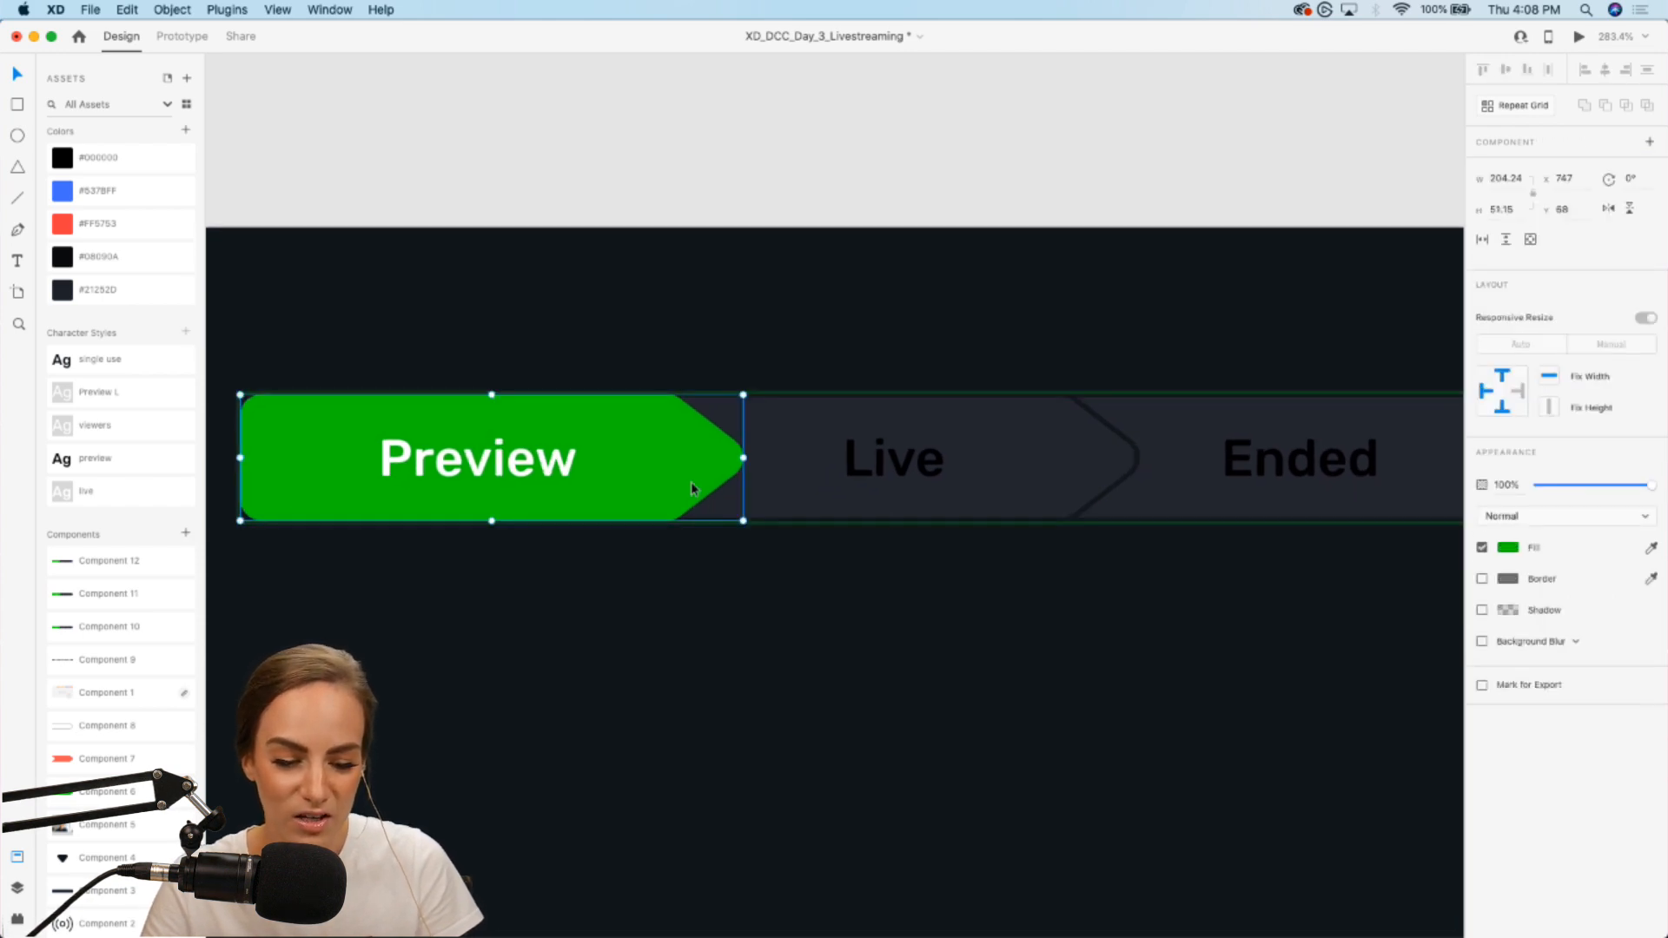
pyautogui.click(854, 471)
pyautogui.click(1016, 247)
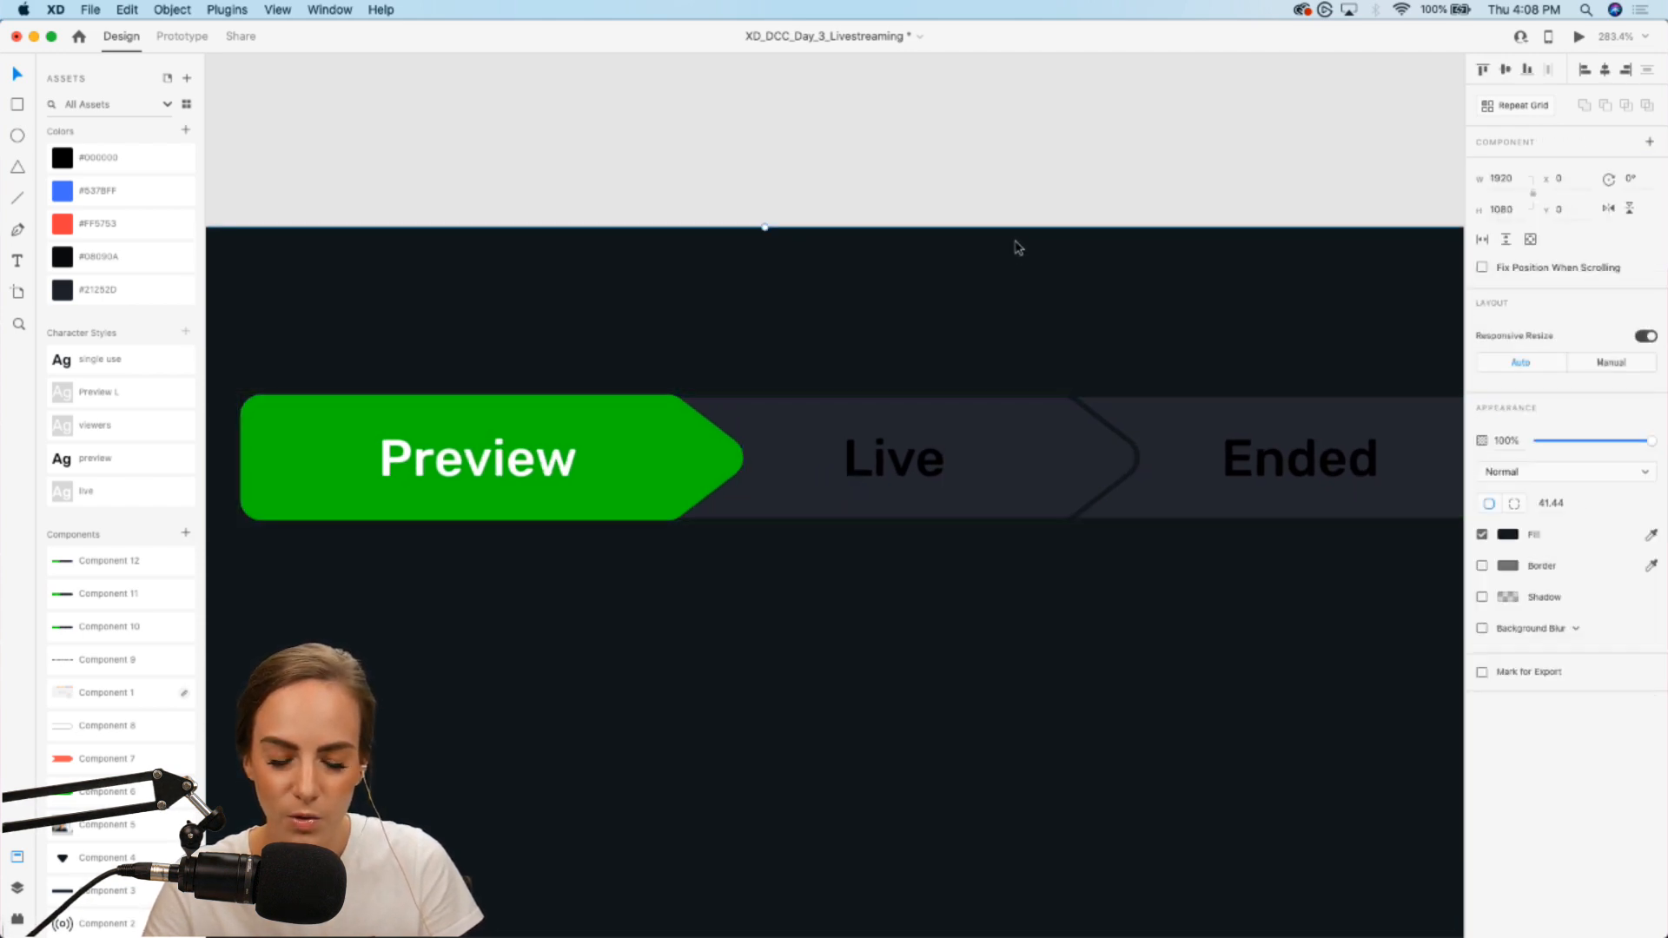
pyautogui.click(1017, 204)
pyautogui.click(1010, 424)
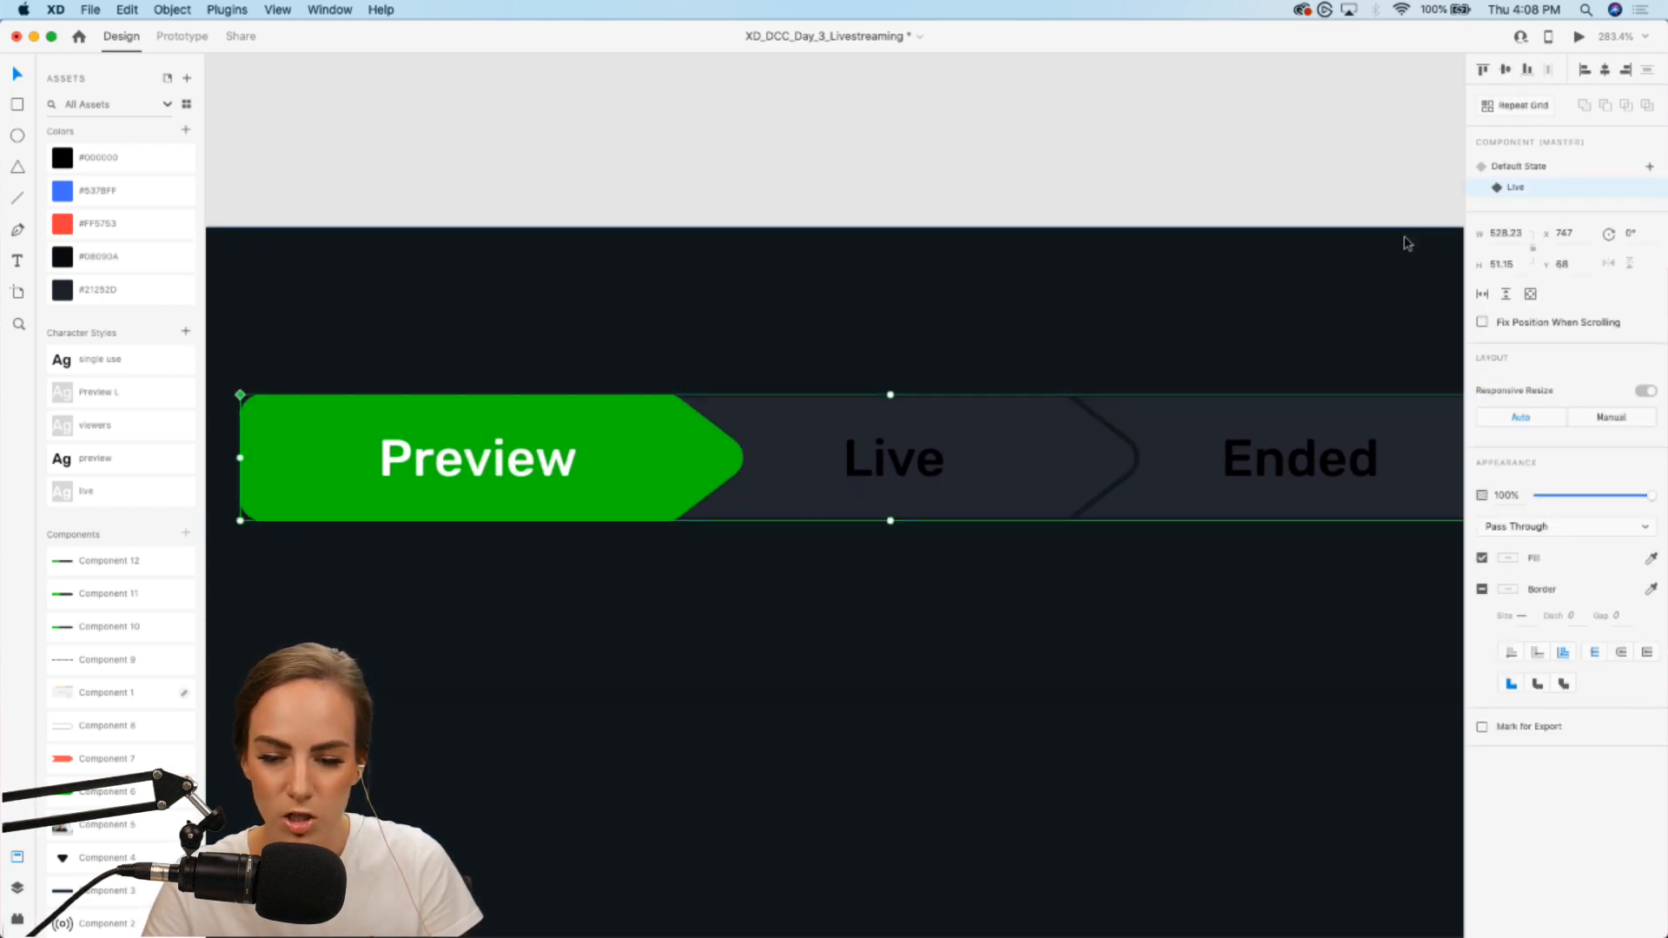
pyautogui.doubleClick(776, 457)
pyautogui.press('super+v')
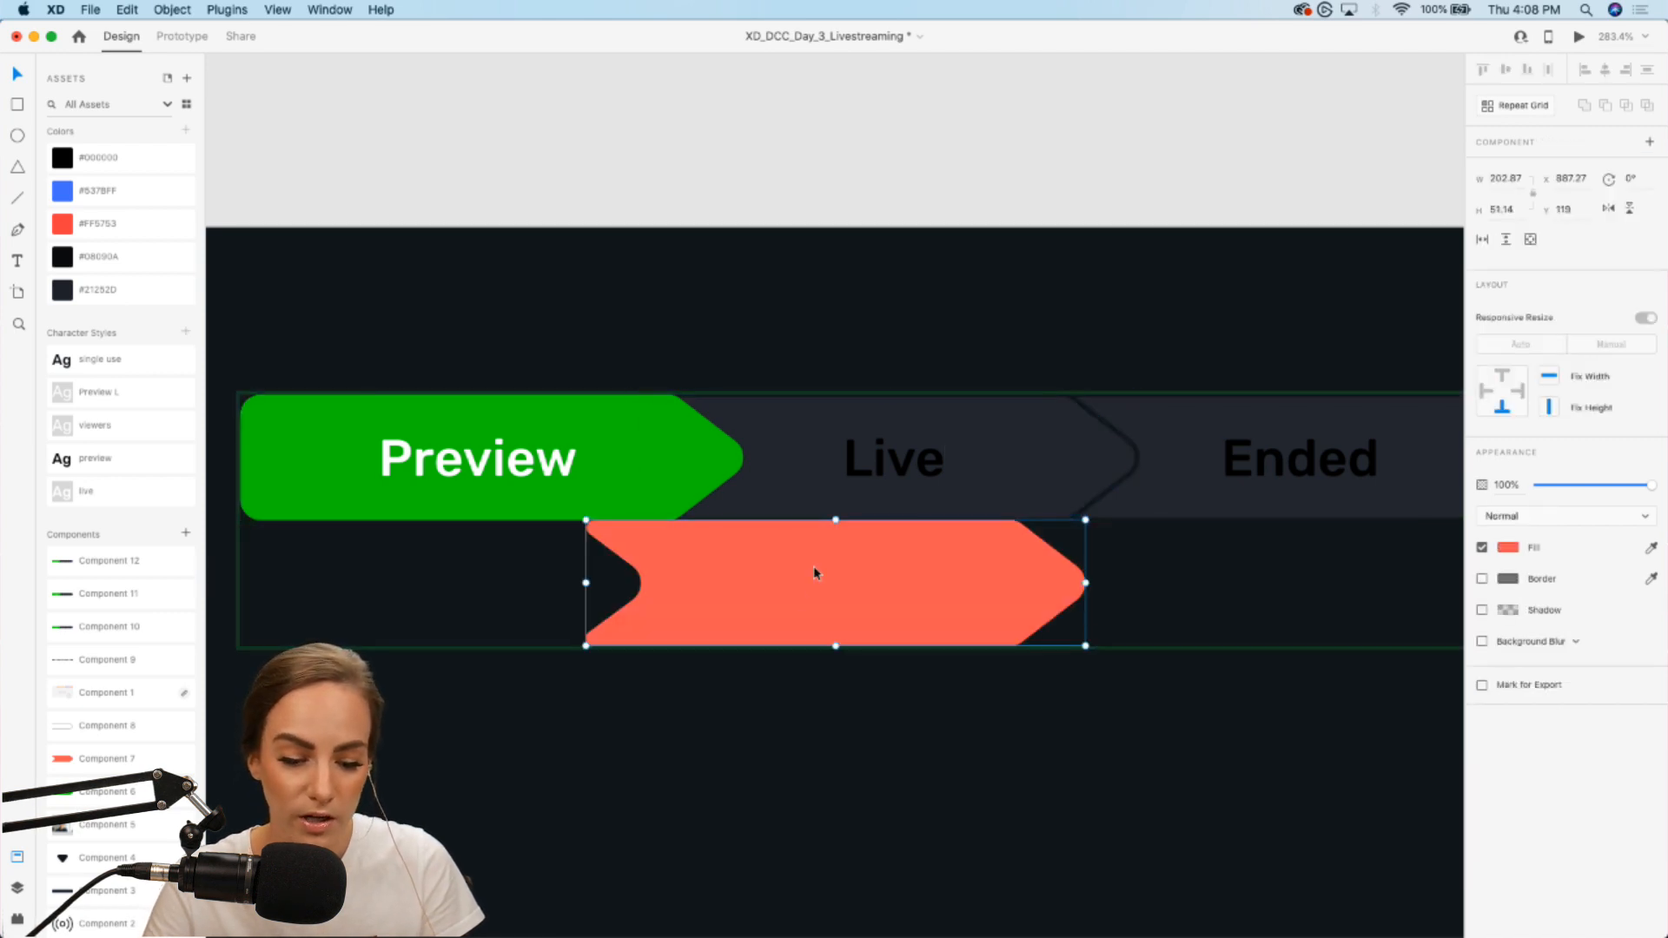
# Step: Move the red arrow onto the Live stage at about X 908, Y 68, and send it behind the labels and green arrow
pyautogui.moveTo(807, 580); pyautogui.dragTo(846, 476)
pyautogui.press('super+[')
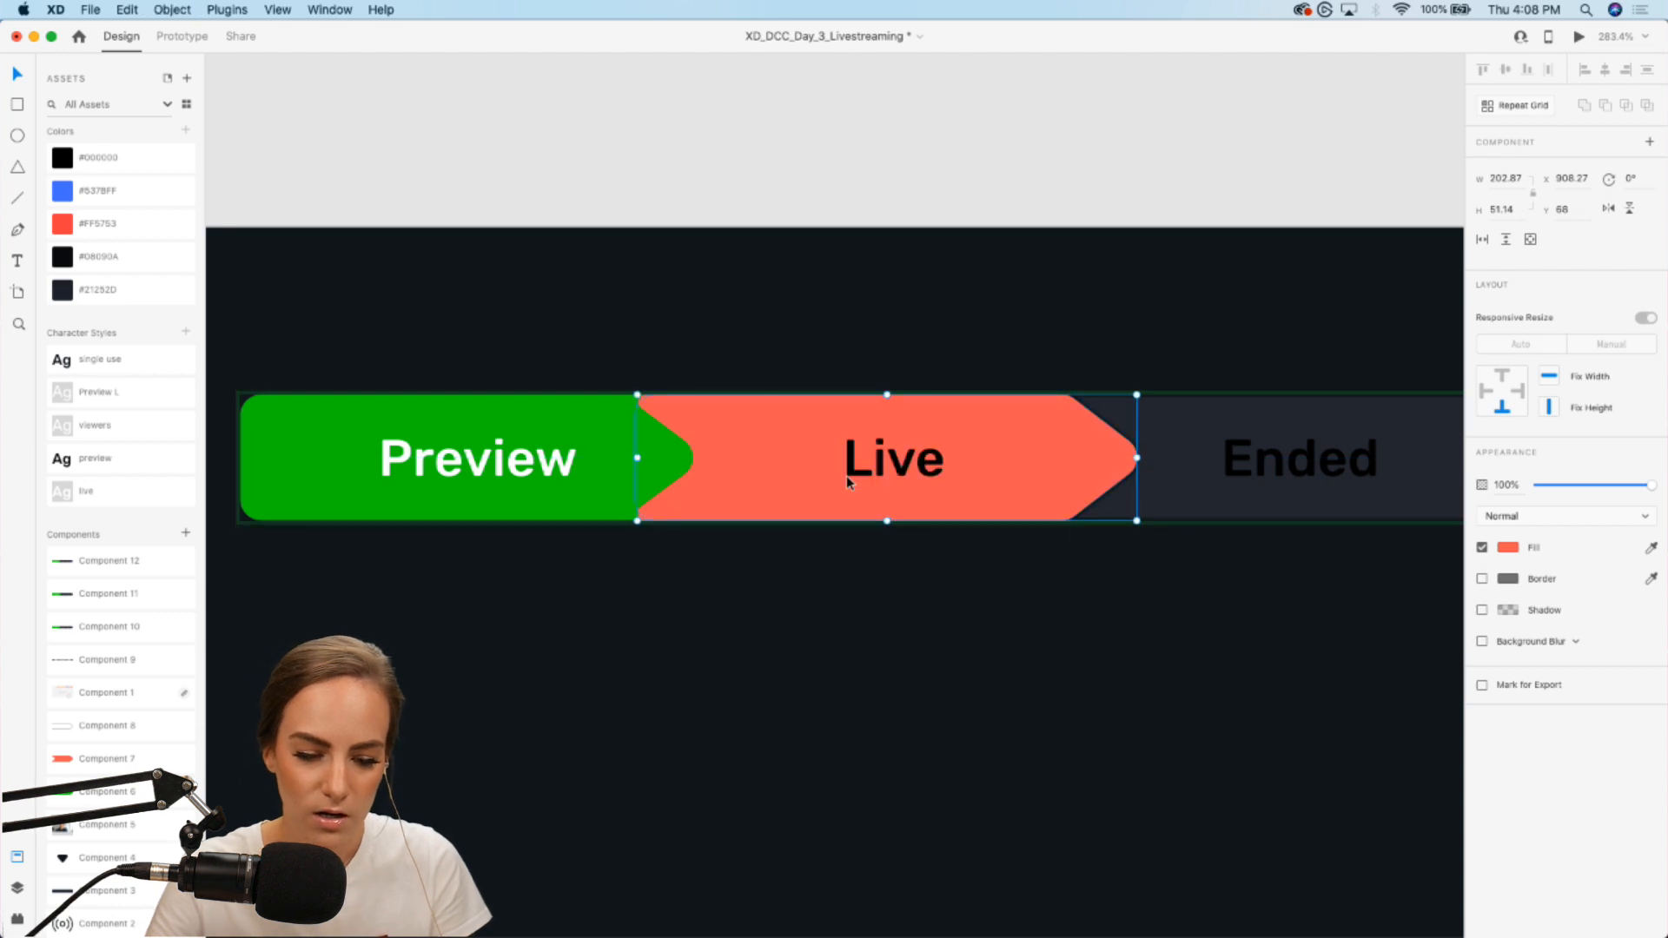
pyautogui.press('super+[')
# Step: Set the Live label to #FFFFFF, saving white as a colour asset, and recolour the Preview label to #000000
pyautogui.click(846, 476)
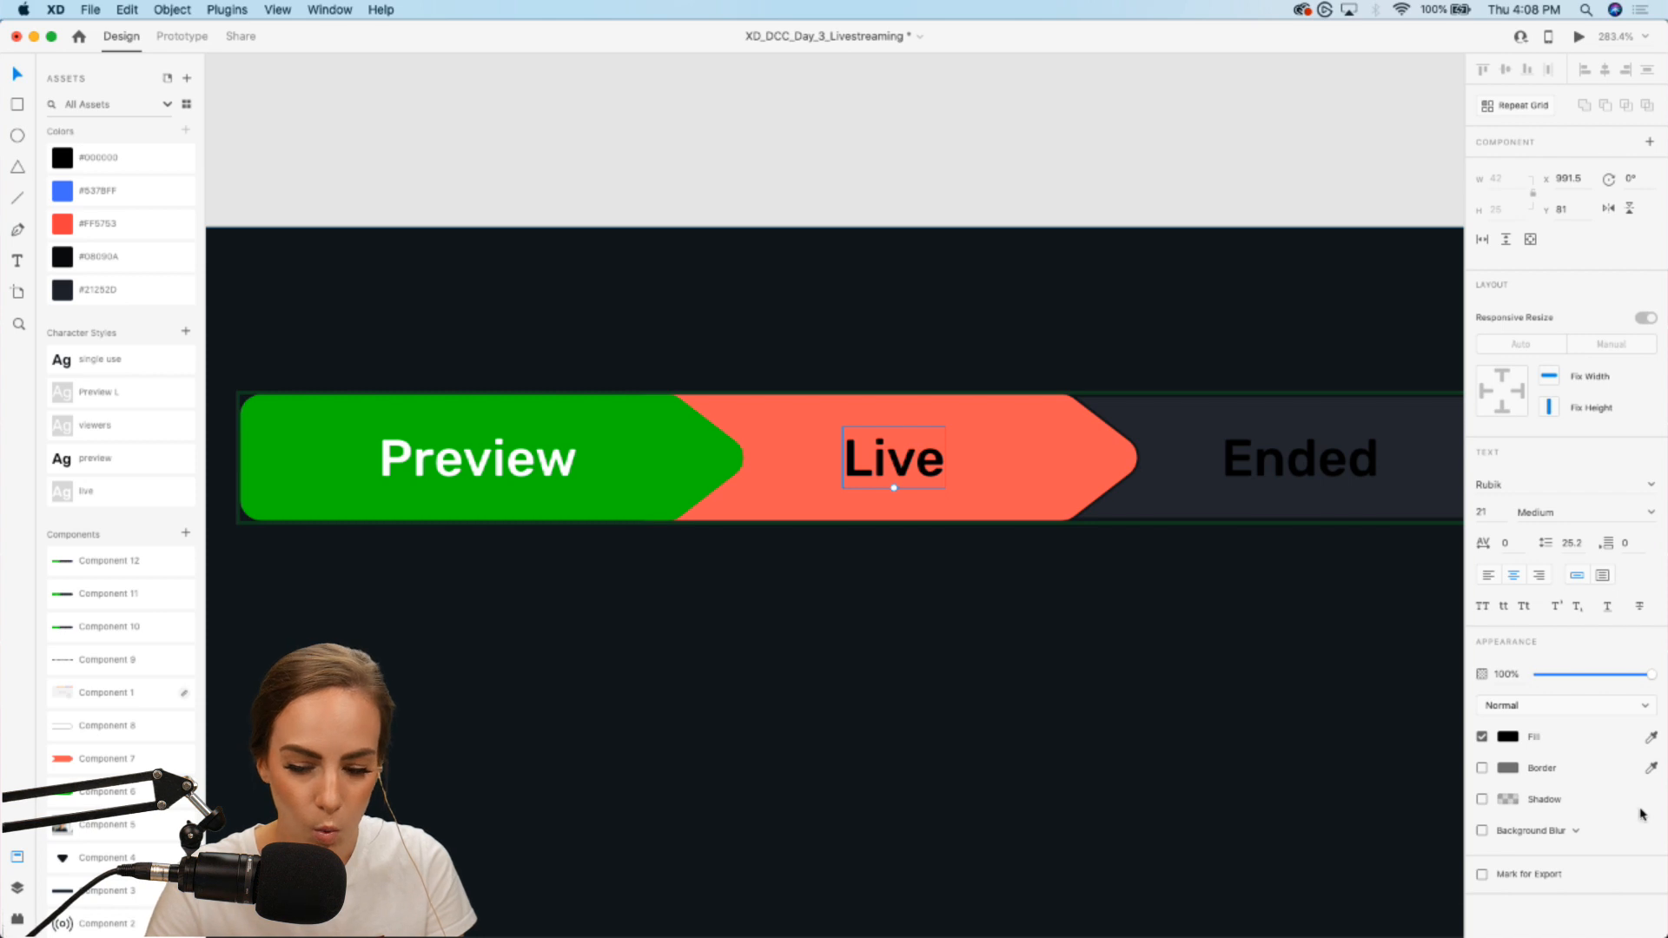
pyautogui.click(1504, 740)
pyautogui.moveTo(1366, 704); pyautogui.dragTo(1251, 604)
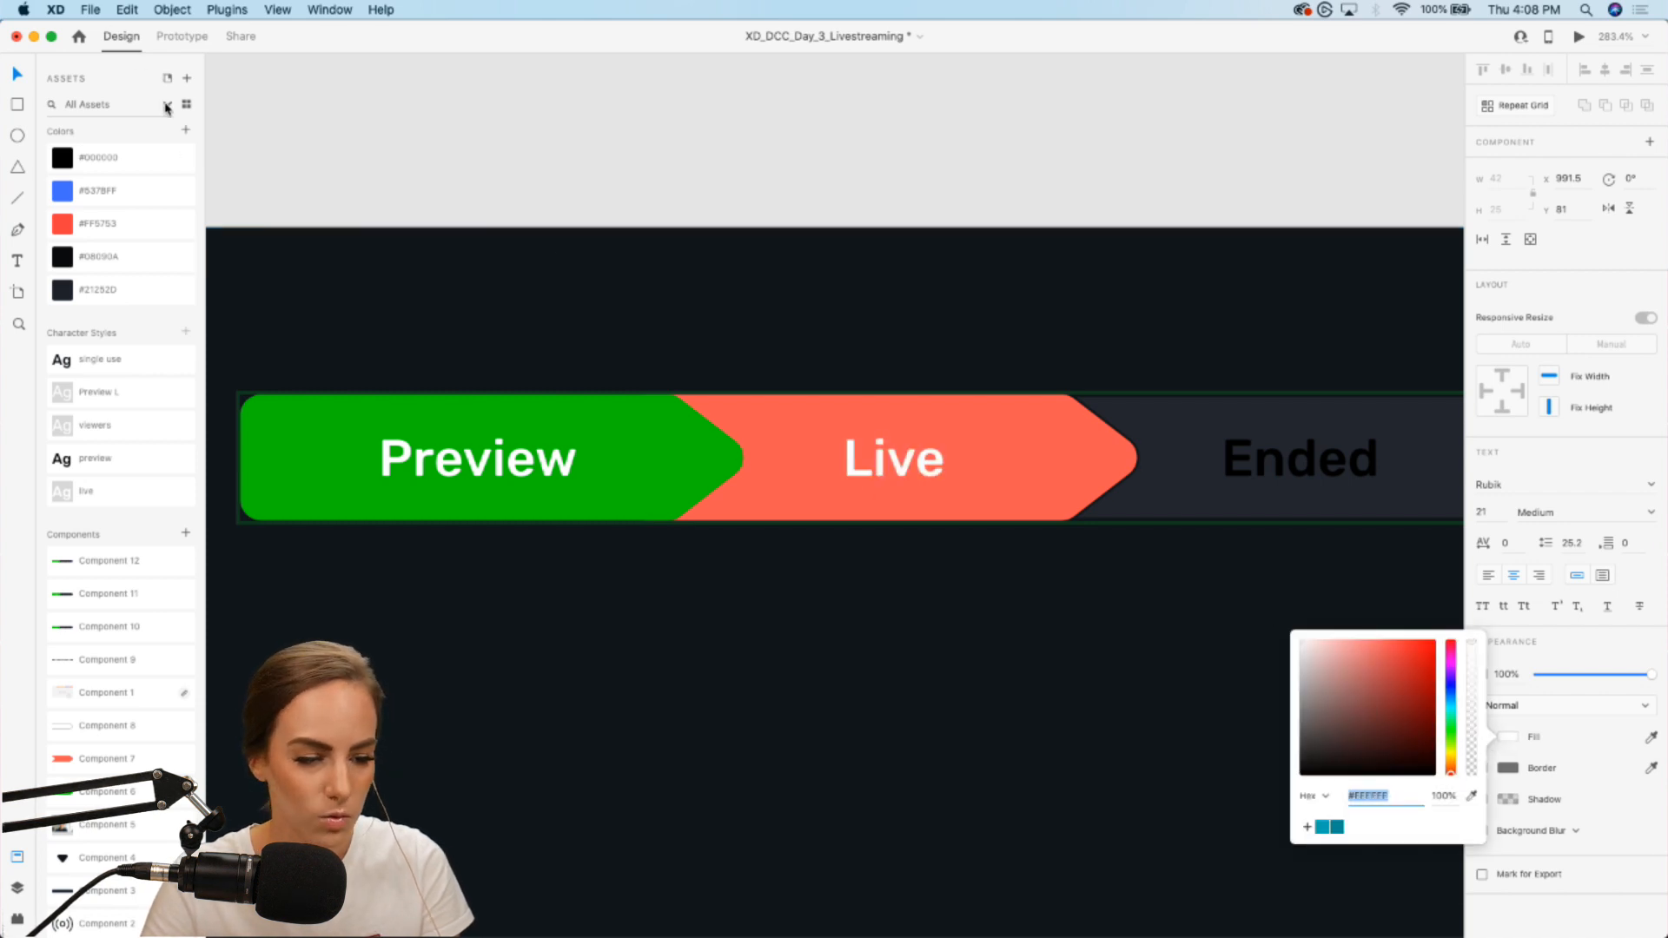
pyautogui.click(185, 130)
pyautogui.click(272, 131)
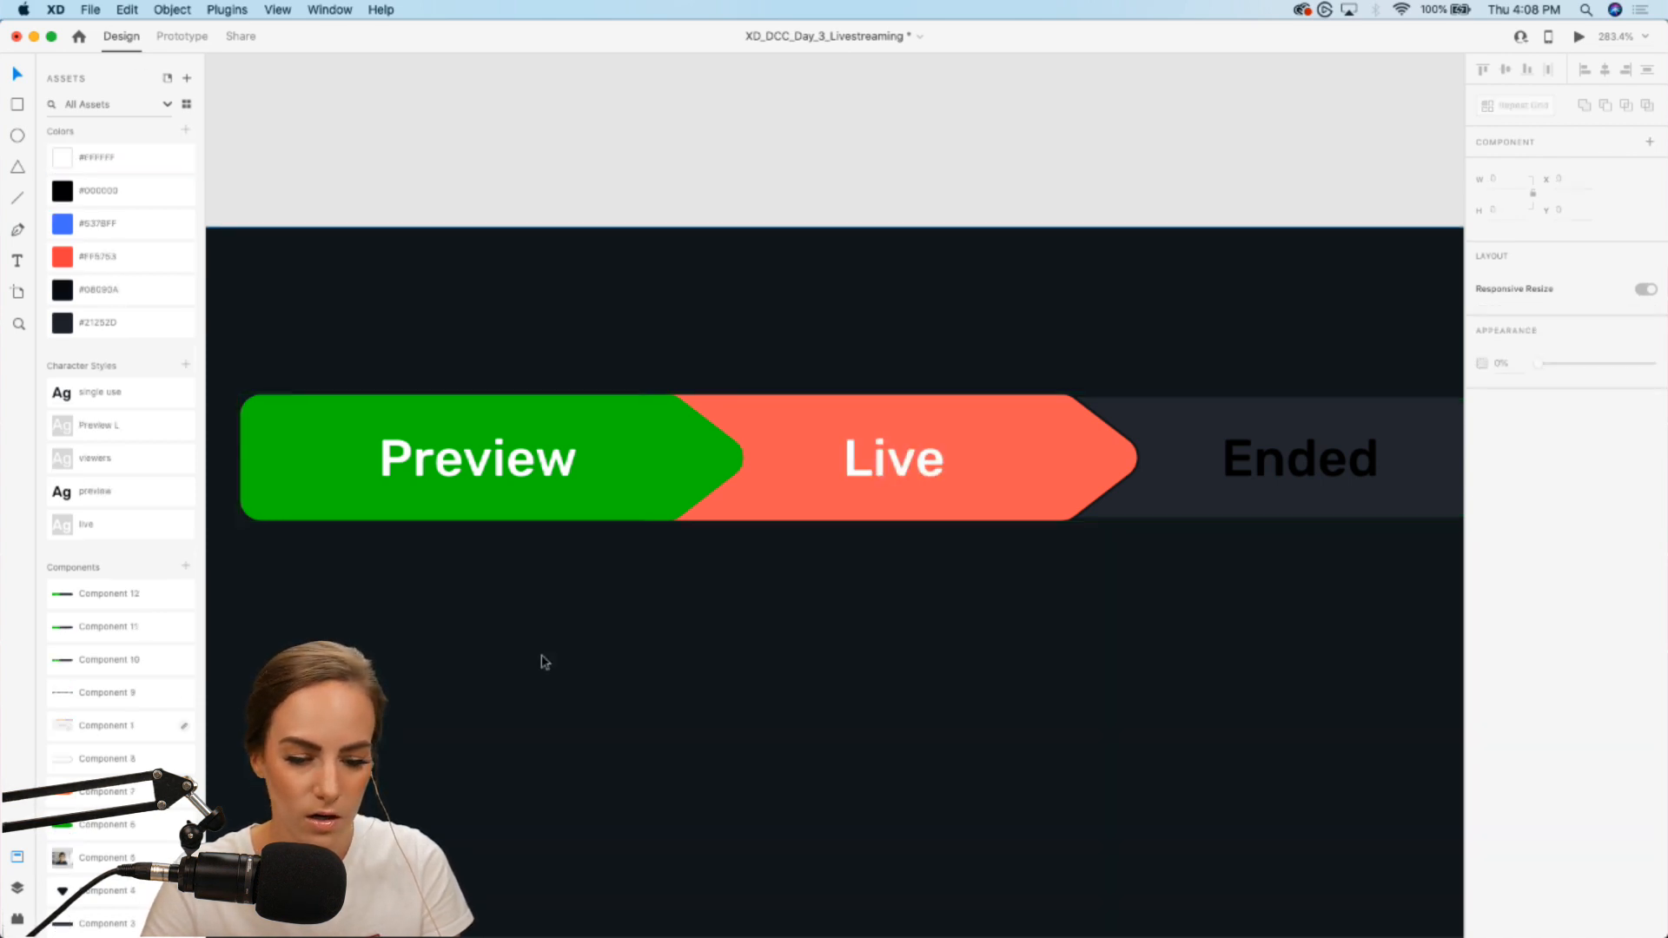
pyautogui.doubleClick(480, 473)
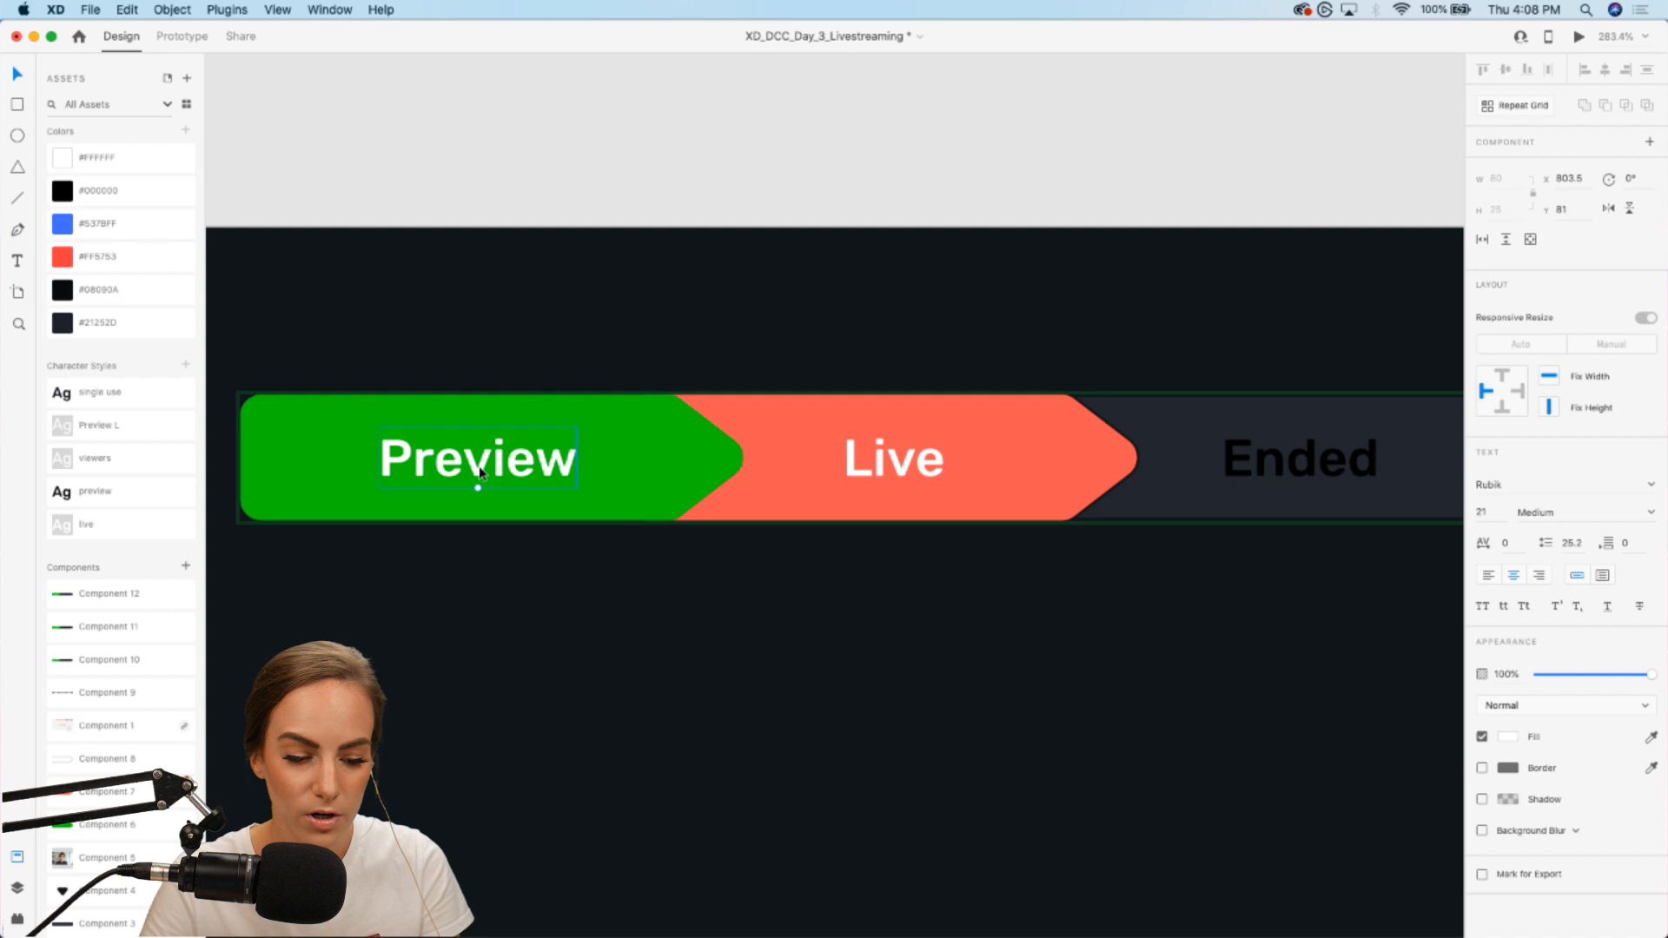
pyautogui.click(132, 185)
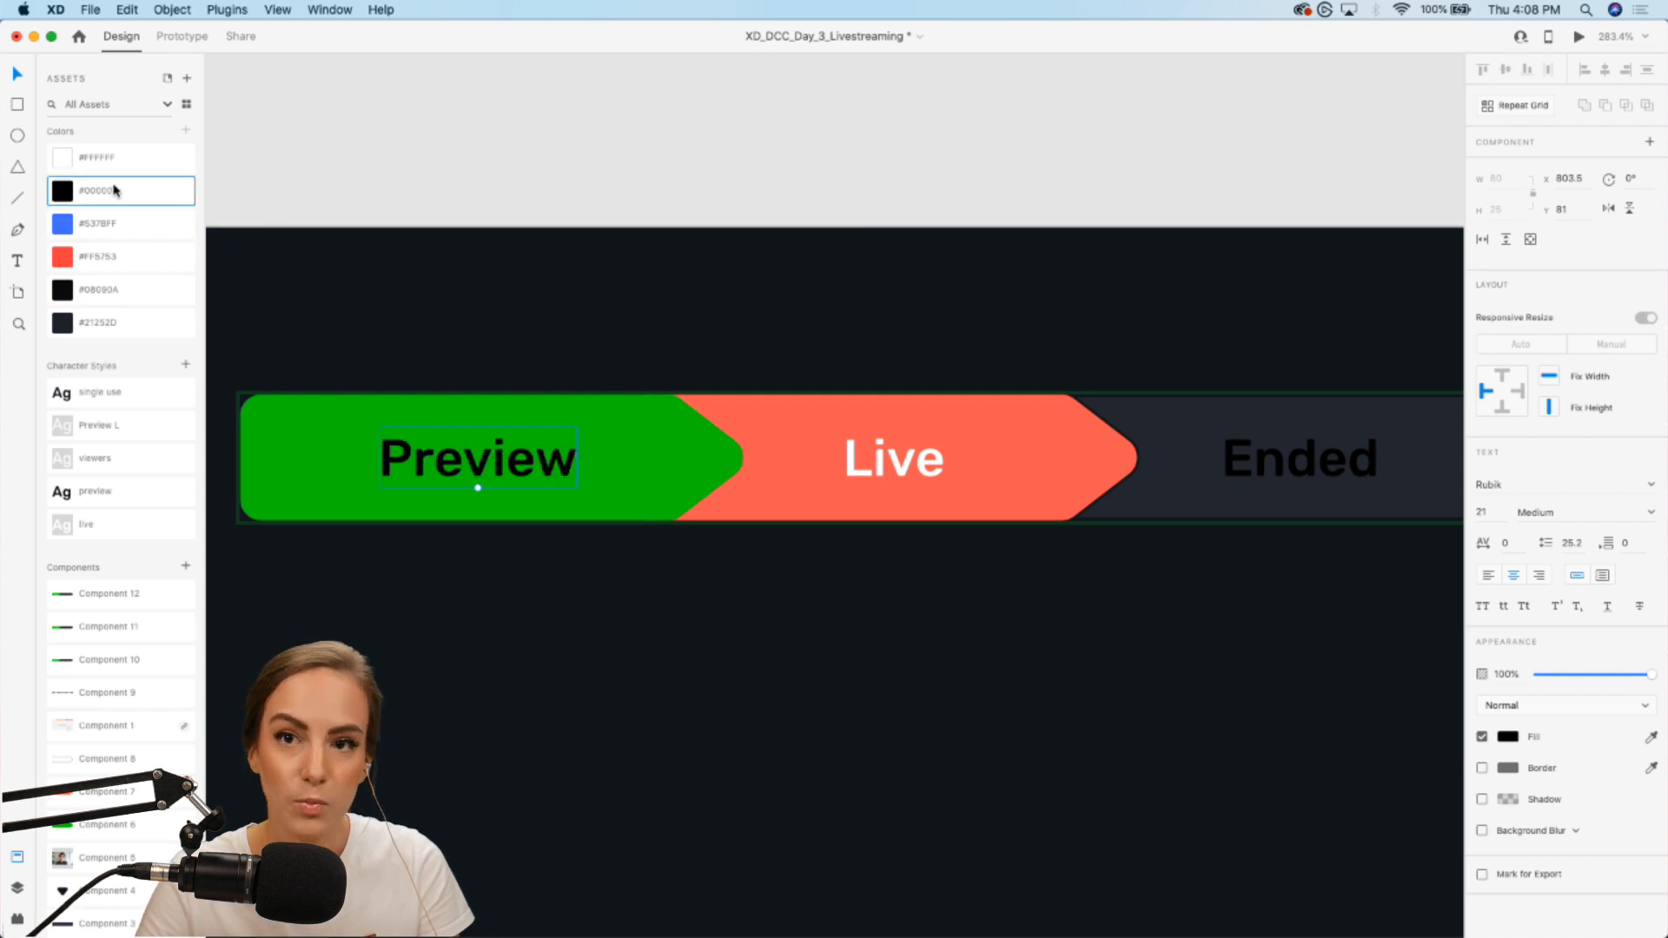
# Step: Fill the green Preview arrow with the dark colour sampled from the Ended arrow and send it behind the red arrow
pyautogui.click(675, 461)
pyautogui.press('Delete')
pyautogui.press('super+z')
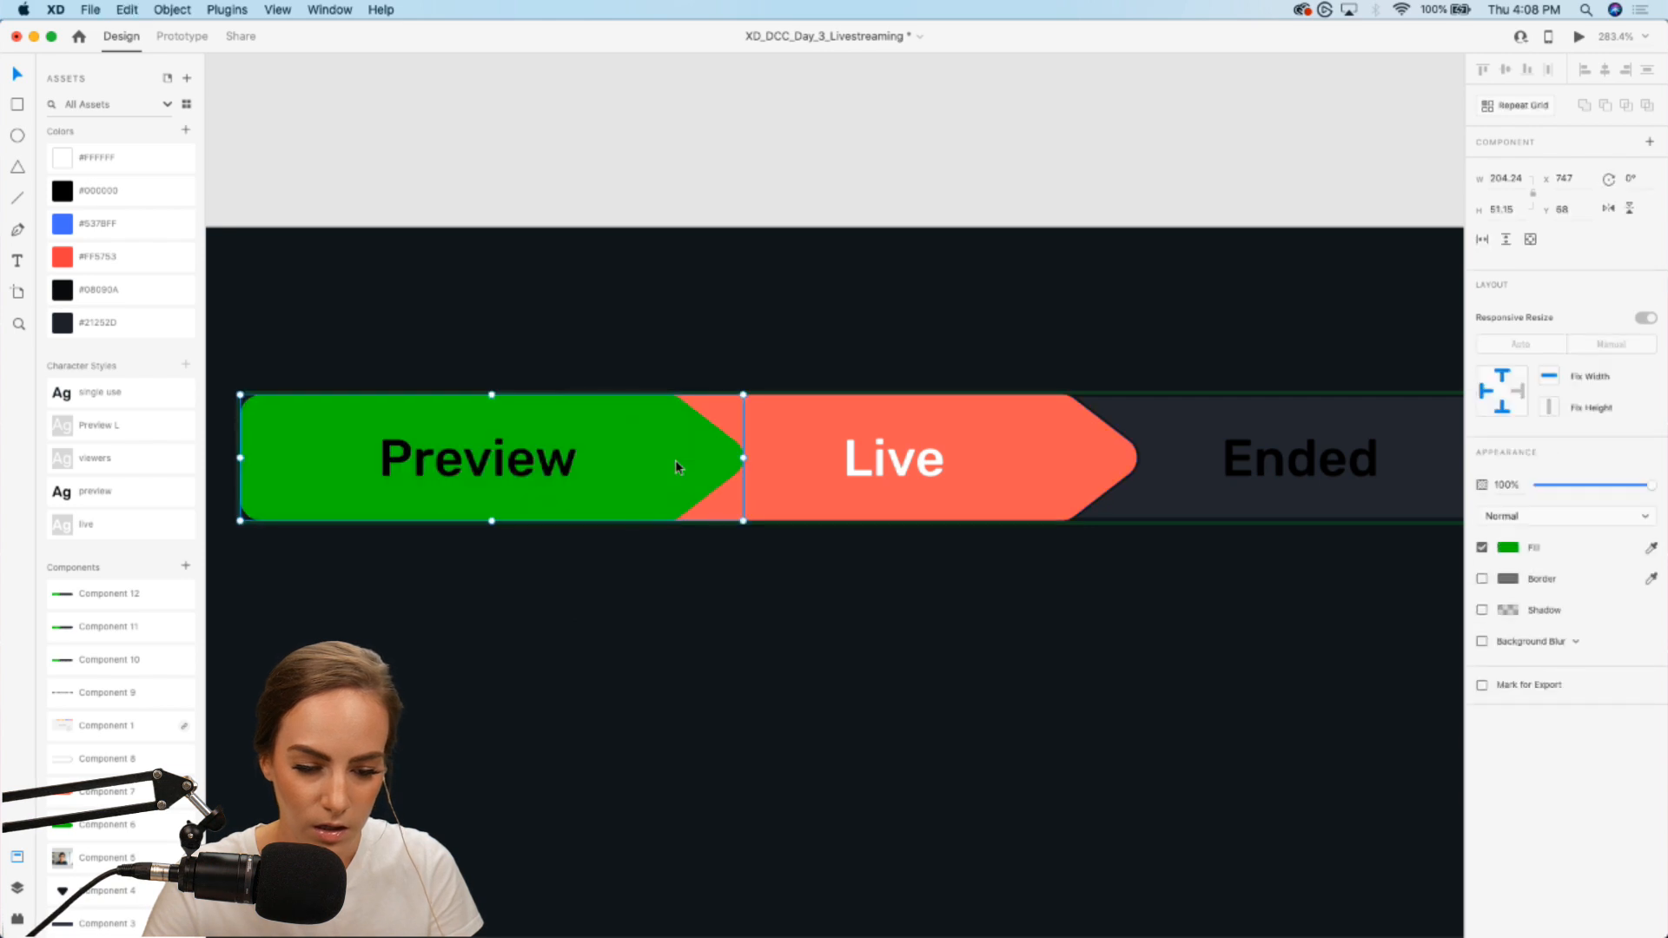
pyautogui.press('i')
pyautogui.click(1180, 422)
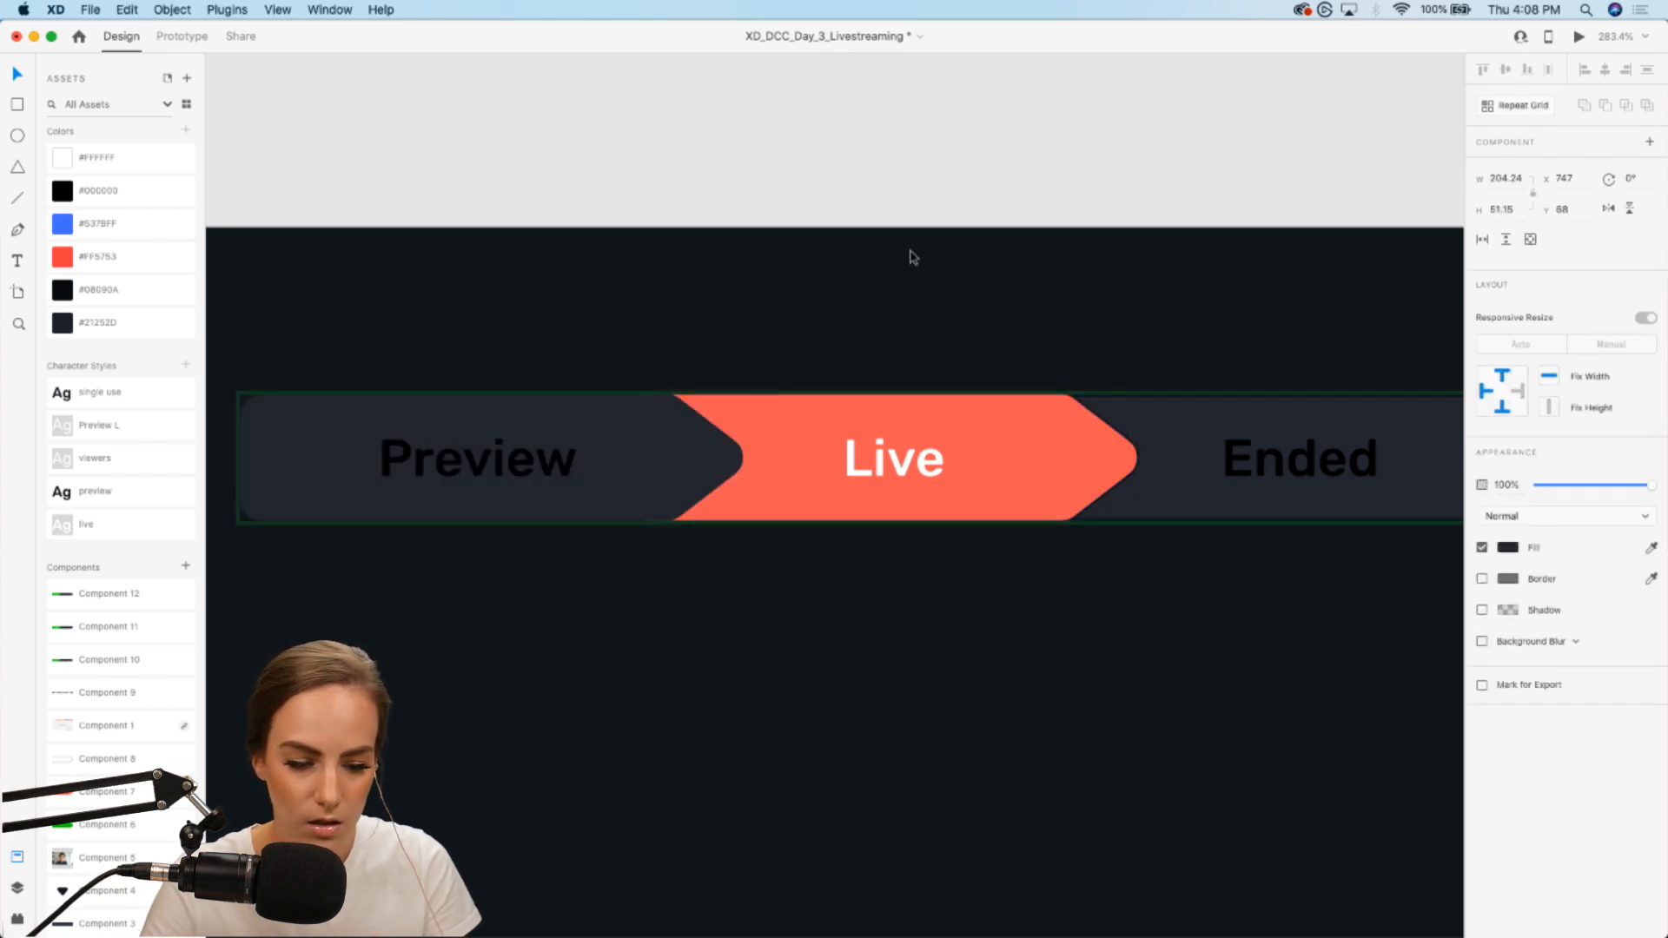
pyautogui.click(676, 453)
pyautogui.press('super+shift+[')
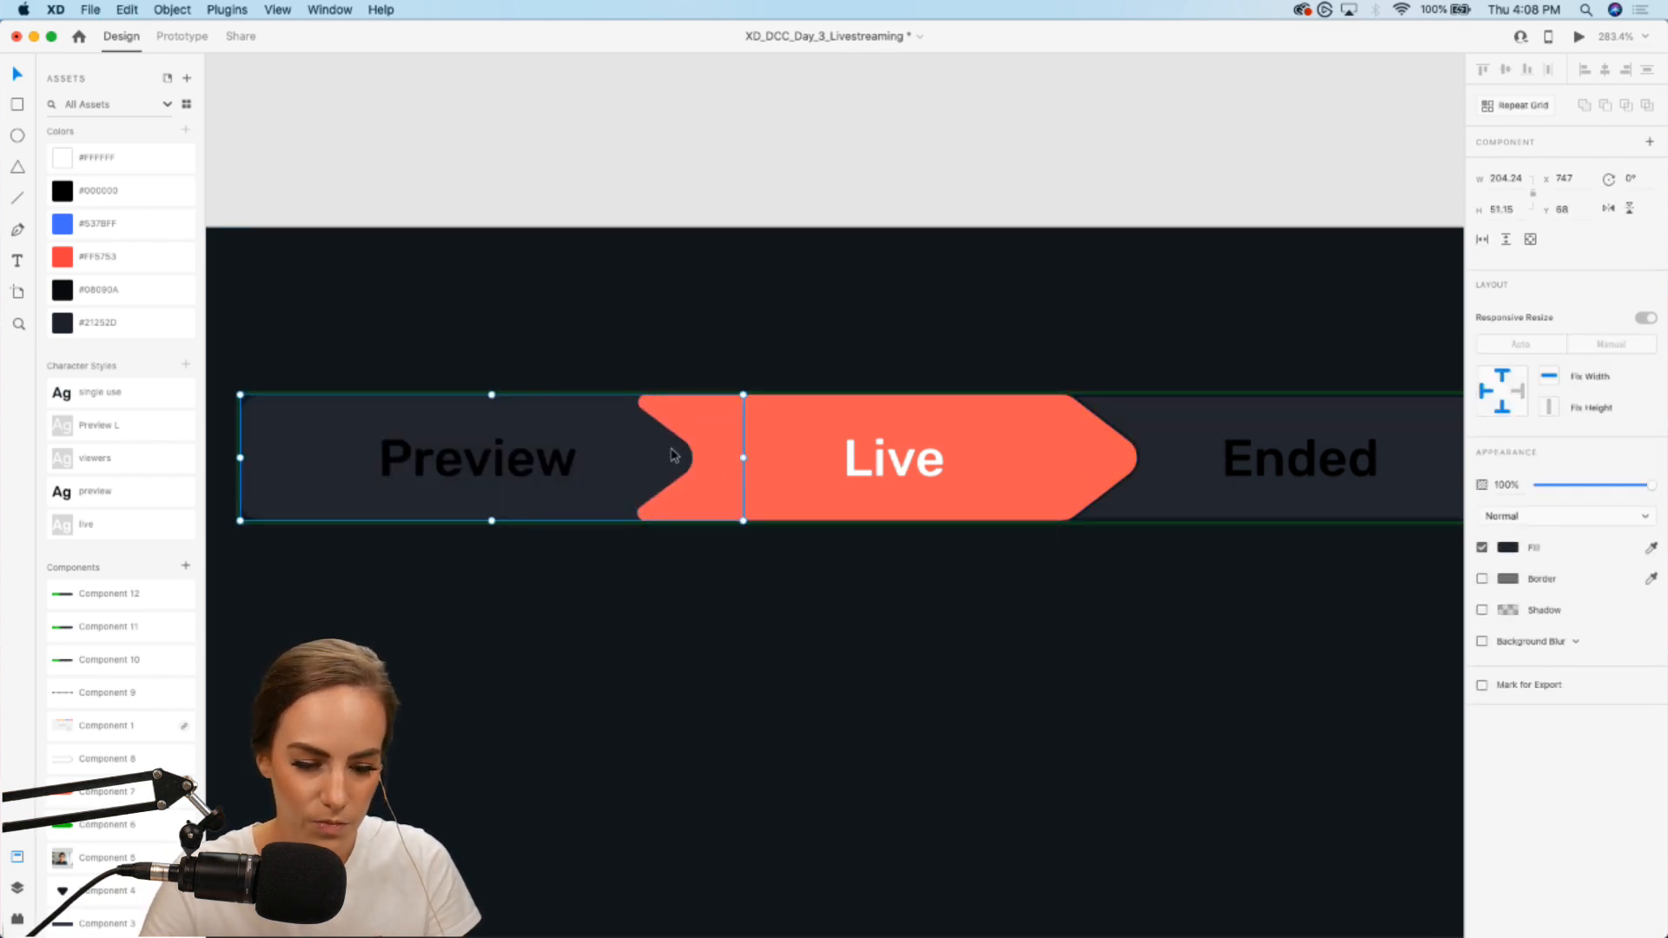
# Step: Add a new state named End to the progress indicator component
pyautogui.click(964, 191)
pyautogui.scroll(-5, 964, 193)
pyautogui.scroll(-5, 962, 193)
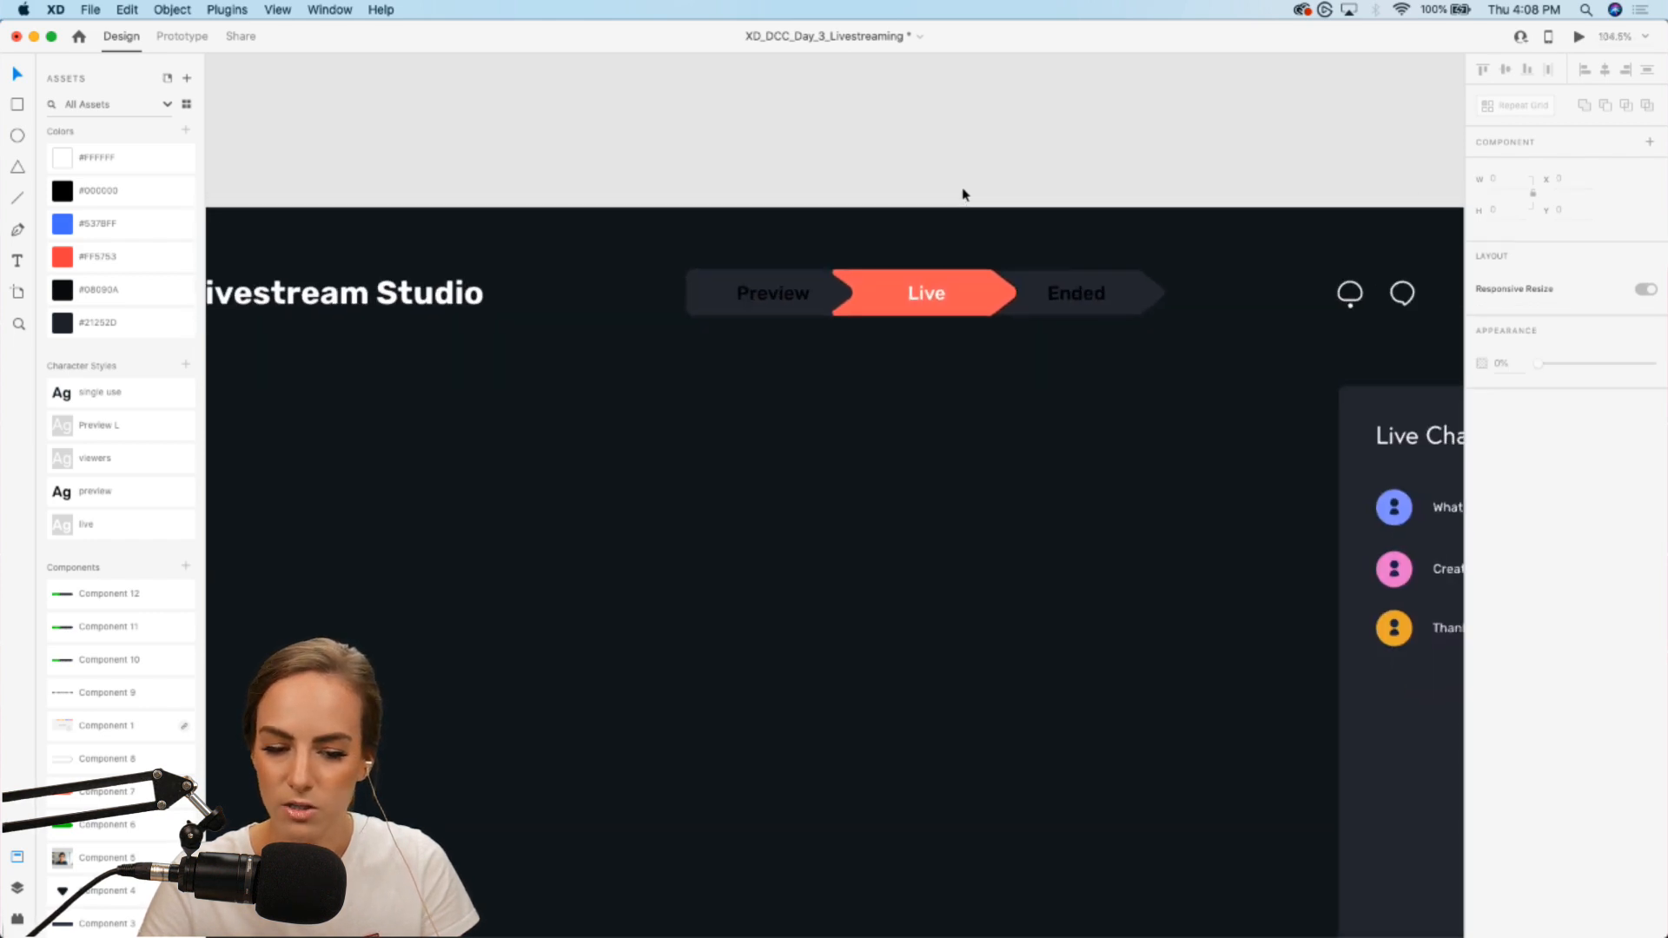
pyautogui.click(852, 324)
pyautogui.scroll(5, 852, 322)
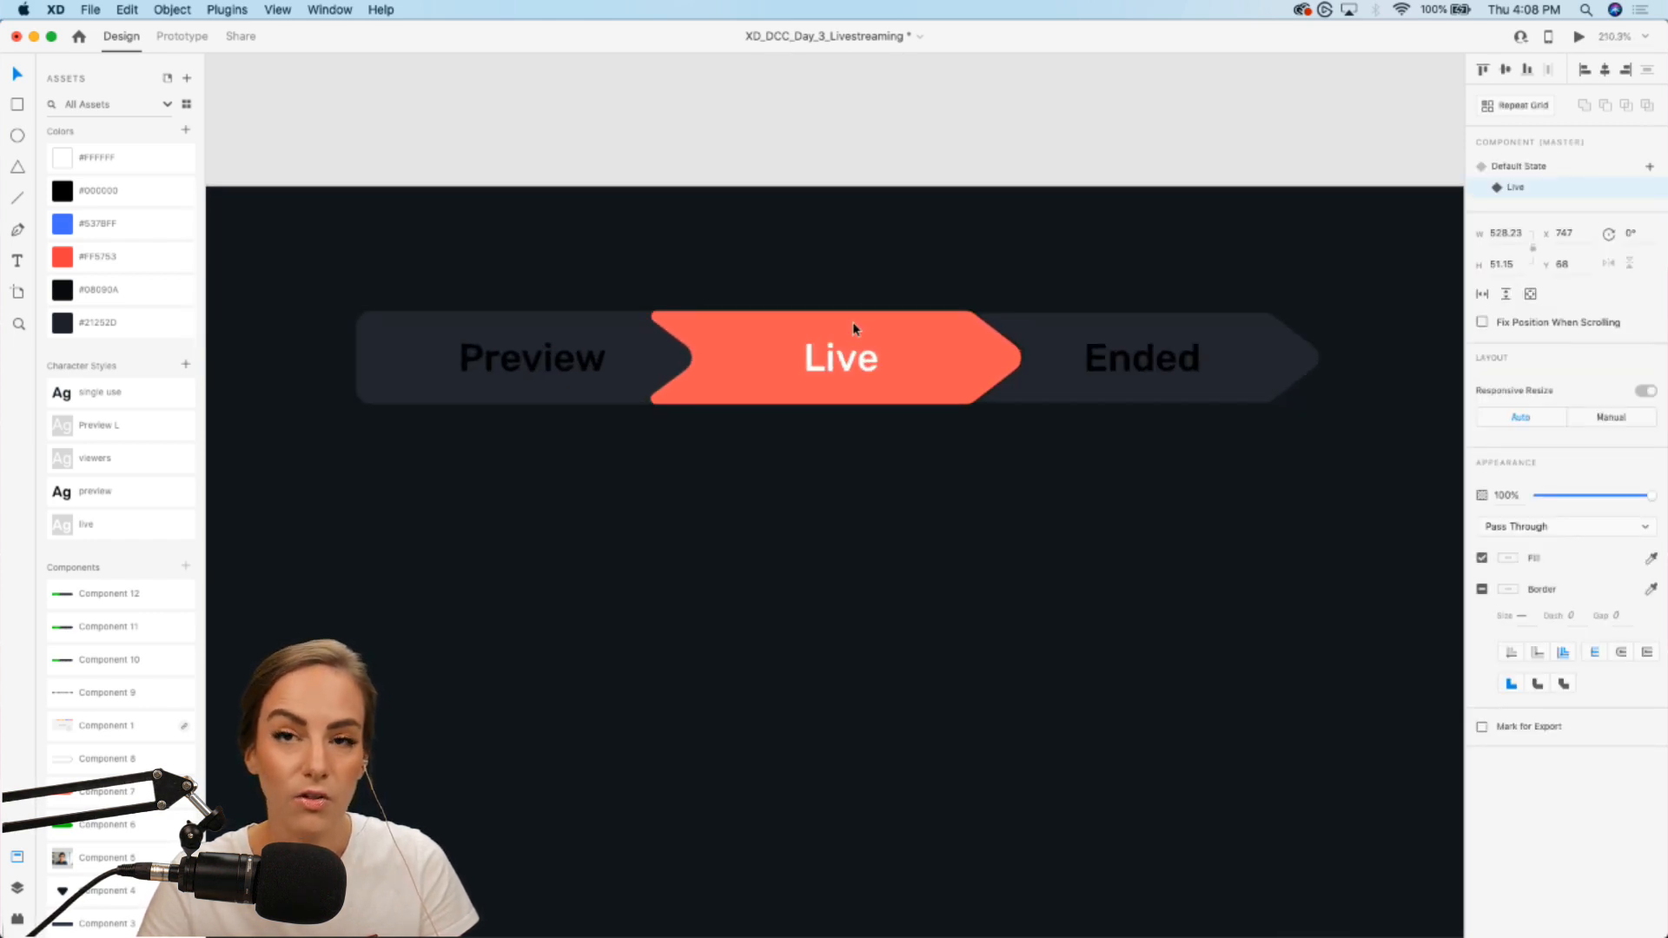
pyautogui.click(1652, 168)
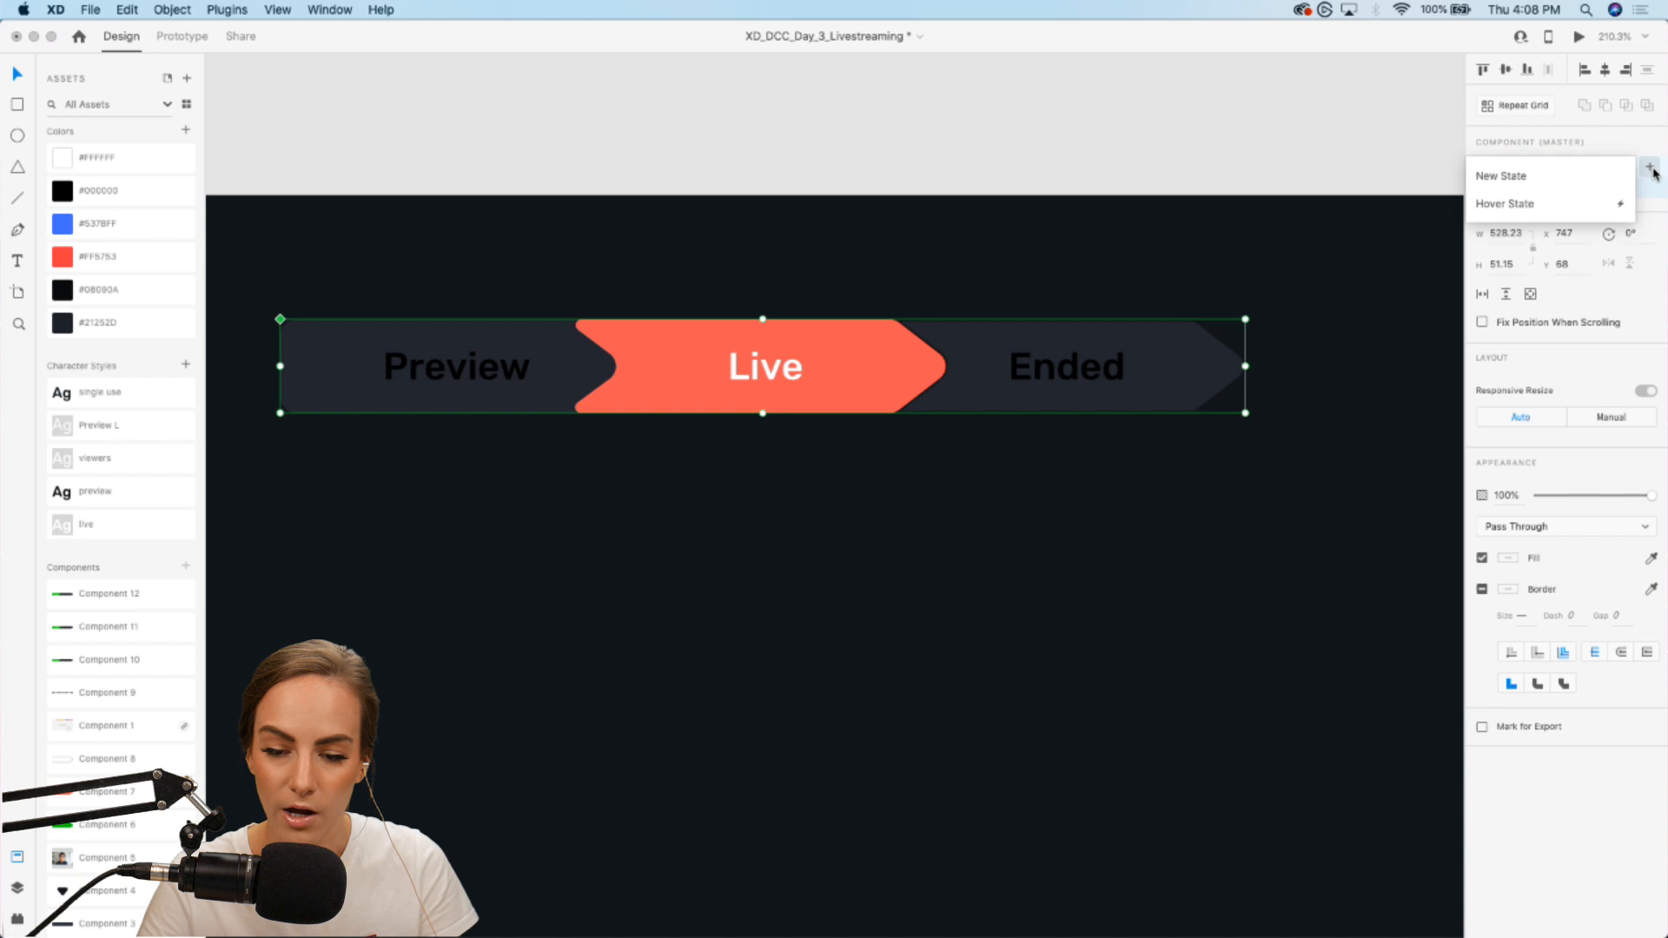
pyautogui.click(1526, 177)
pyautogui.write('En')
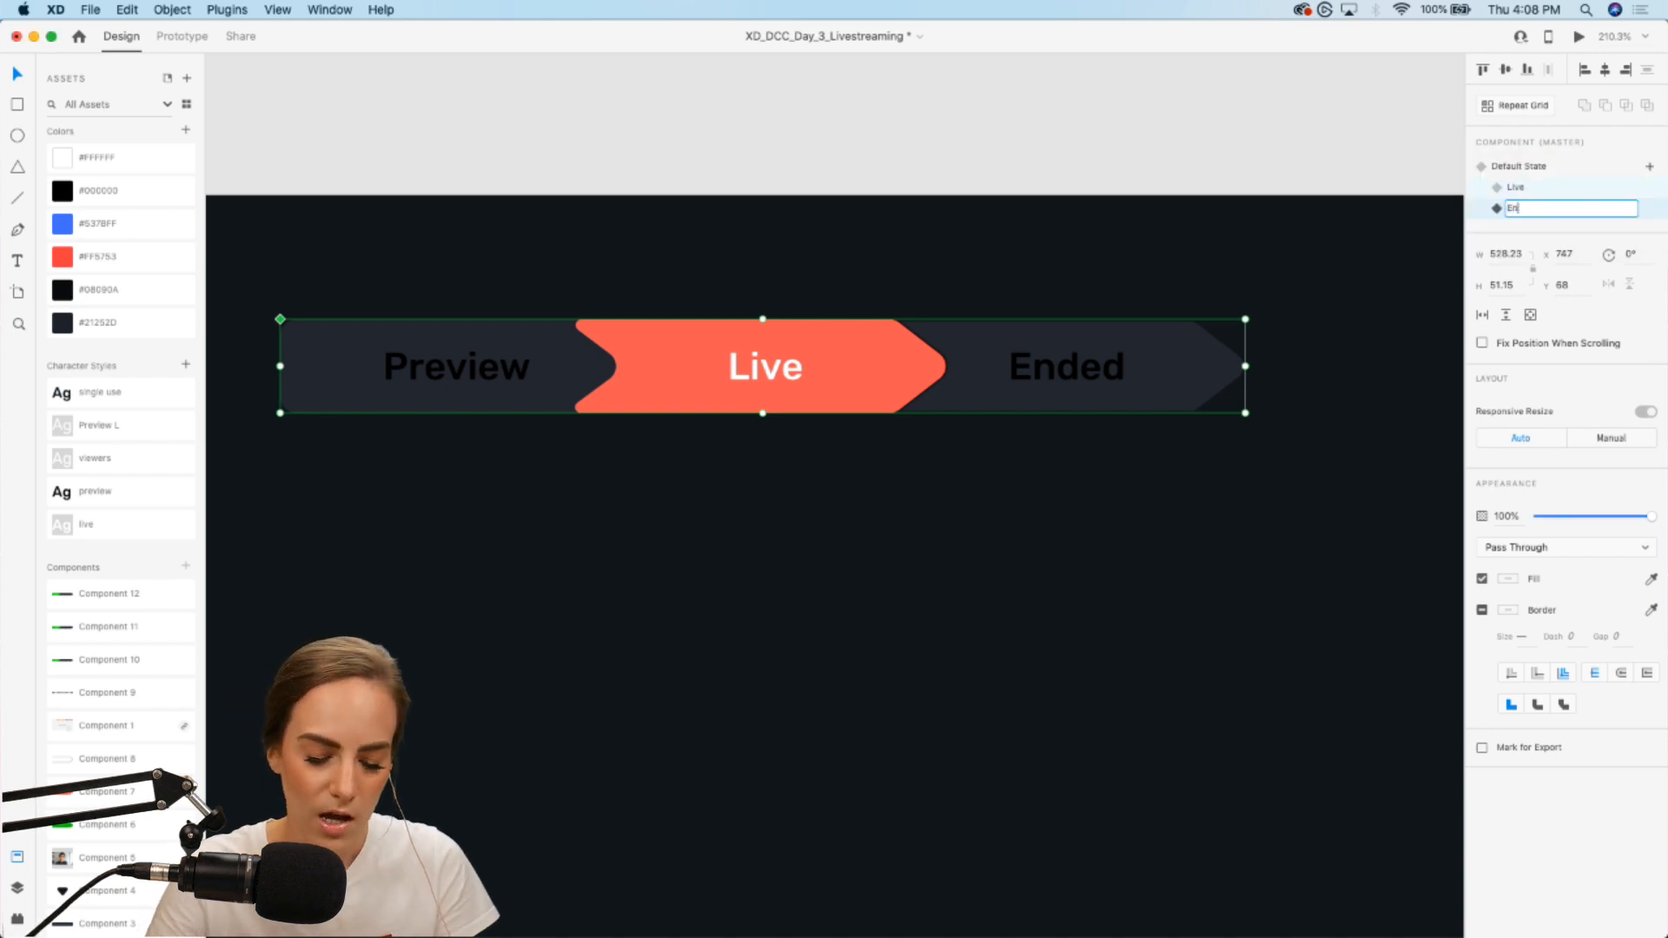
pyautogui.write('d')
pyautogui.press('Return')
pyautogui.click(1224, 133)
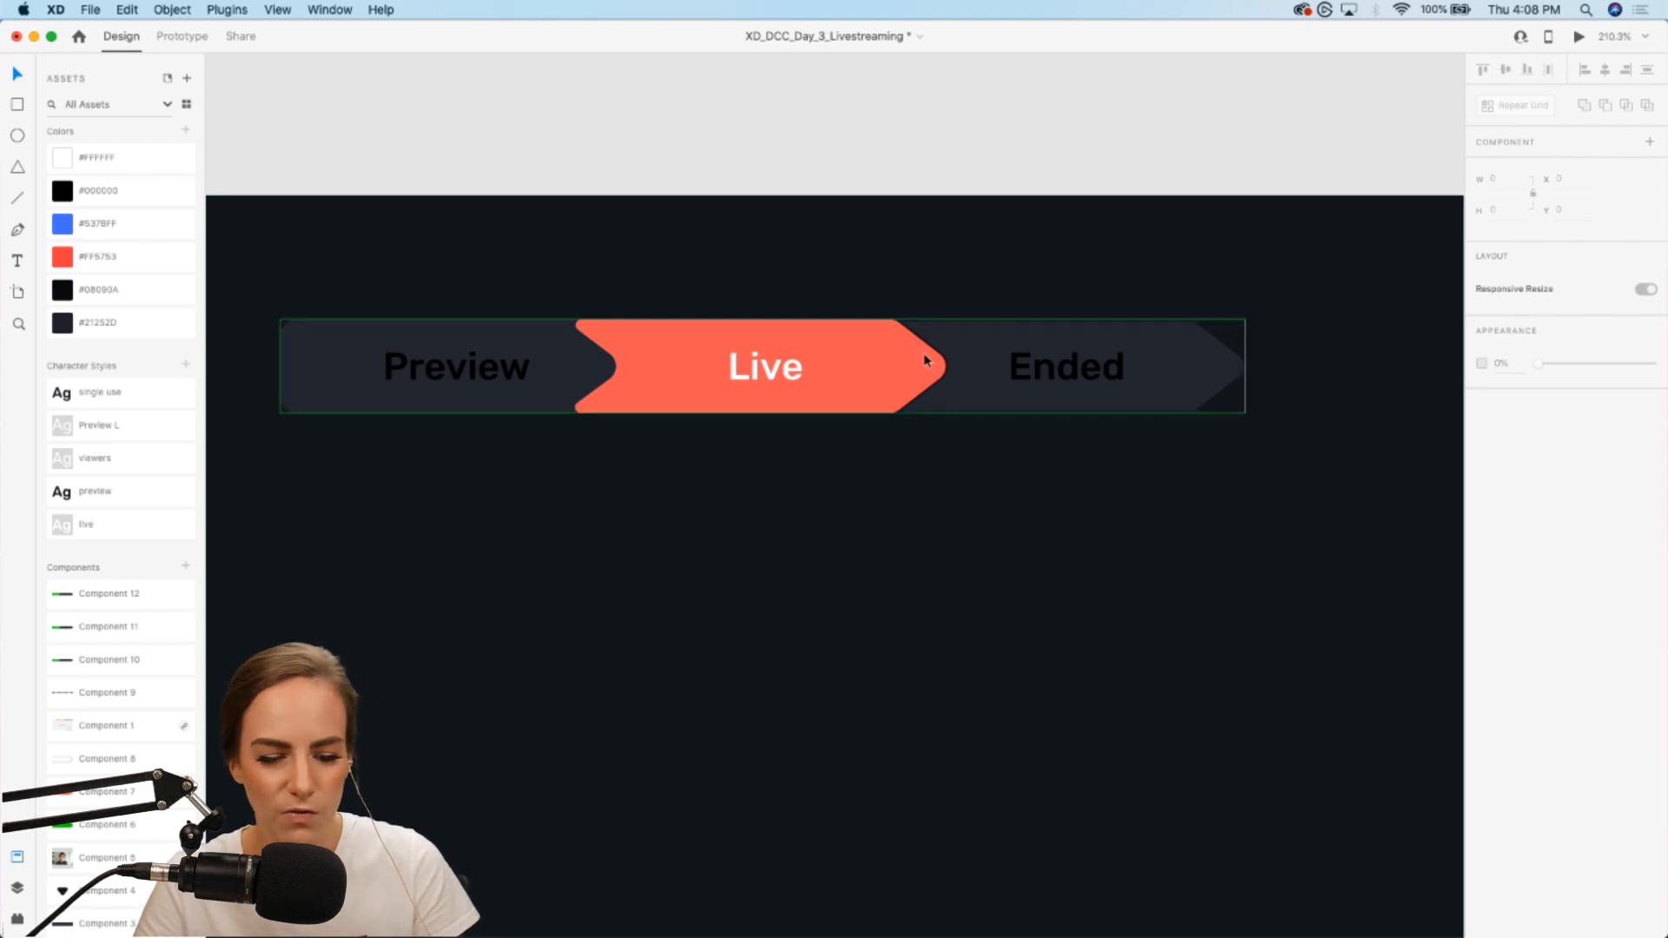
# Step: Copy the blue arrow from the Assets artboard and paste it inside the progress indicator component in its End state
pyautogui.scroll(-5, 926, 358)
pyautogui.scroll(-10, 926, 359)
pyautogui.hscroll(-6, 926, 359)
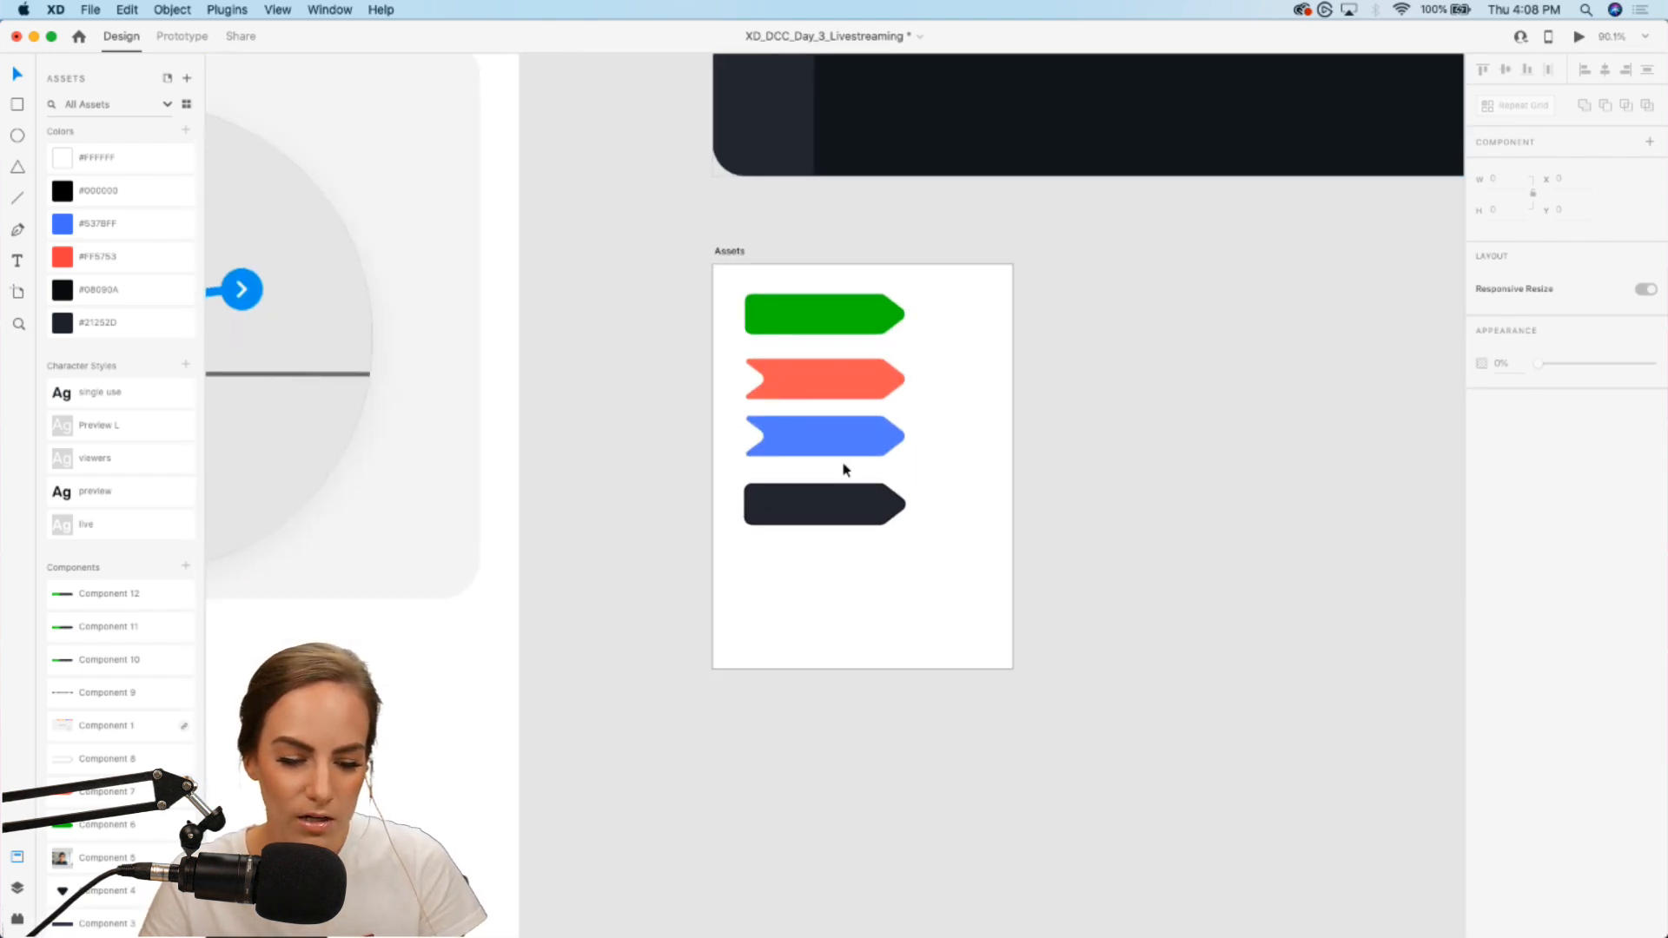
pyautogui.click(831, 431)
pyautogui.scroll(5, 831, 431)
pyautogui.hscroll(5, 832, 431)
pyautogui.scroll(10, 832, 433)
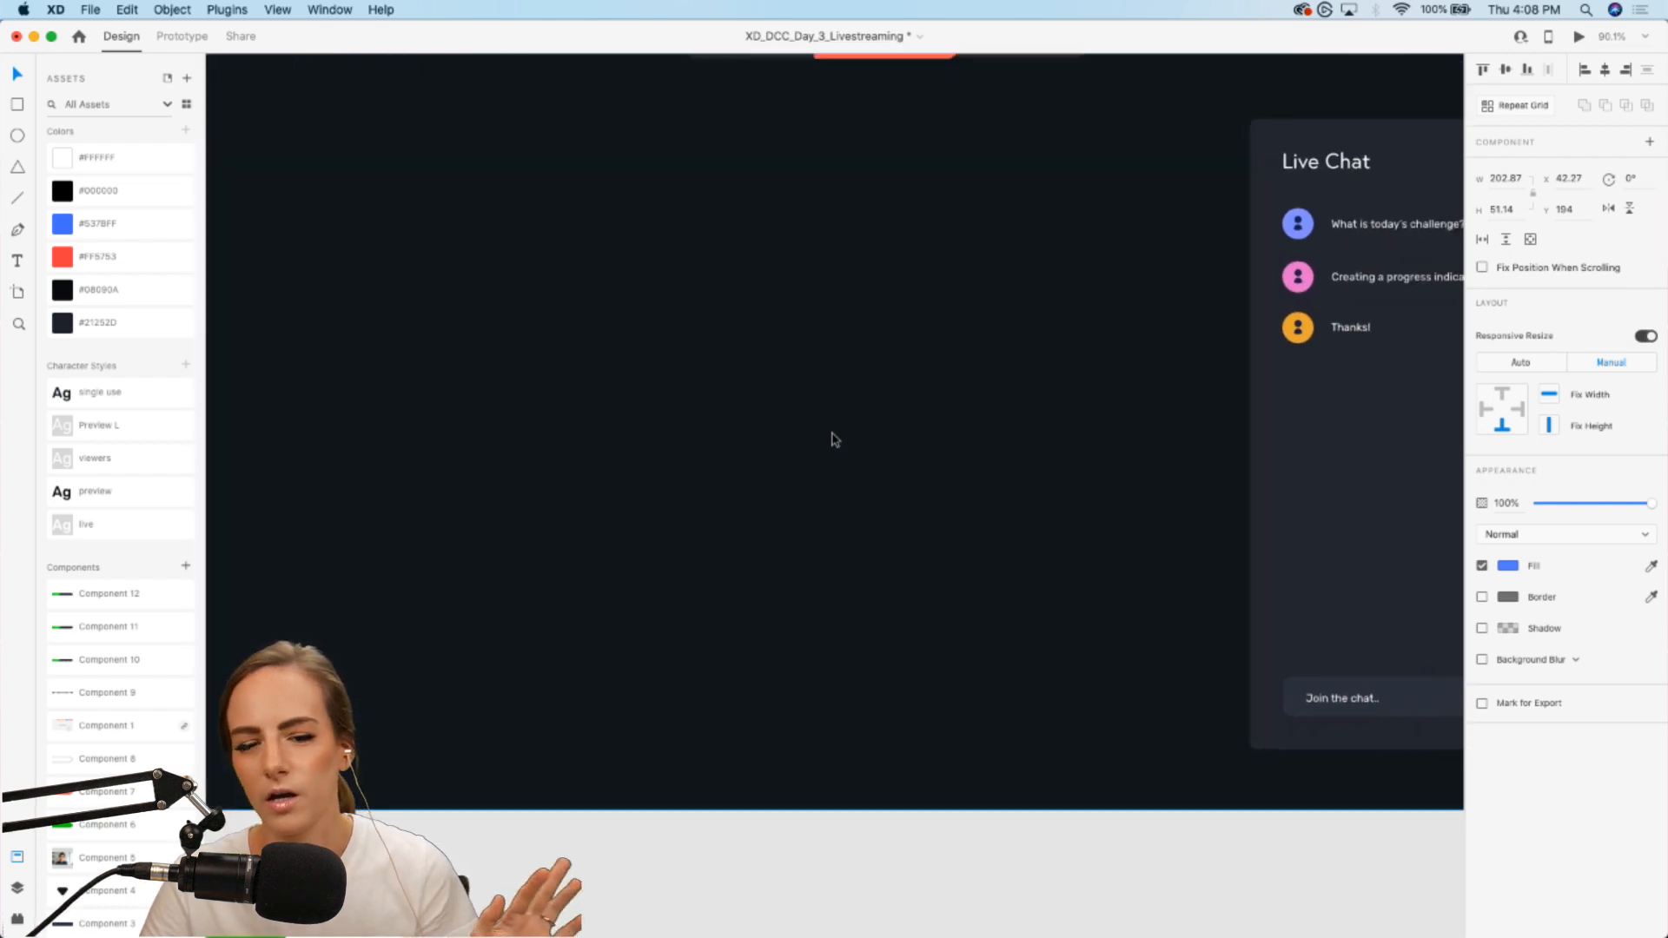
pyautogui.scroll(5, 831, 430)
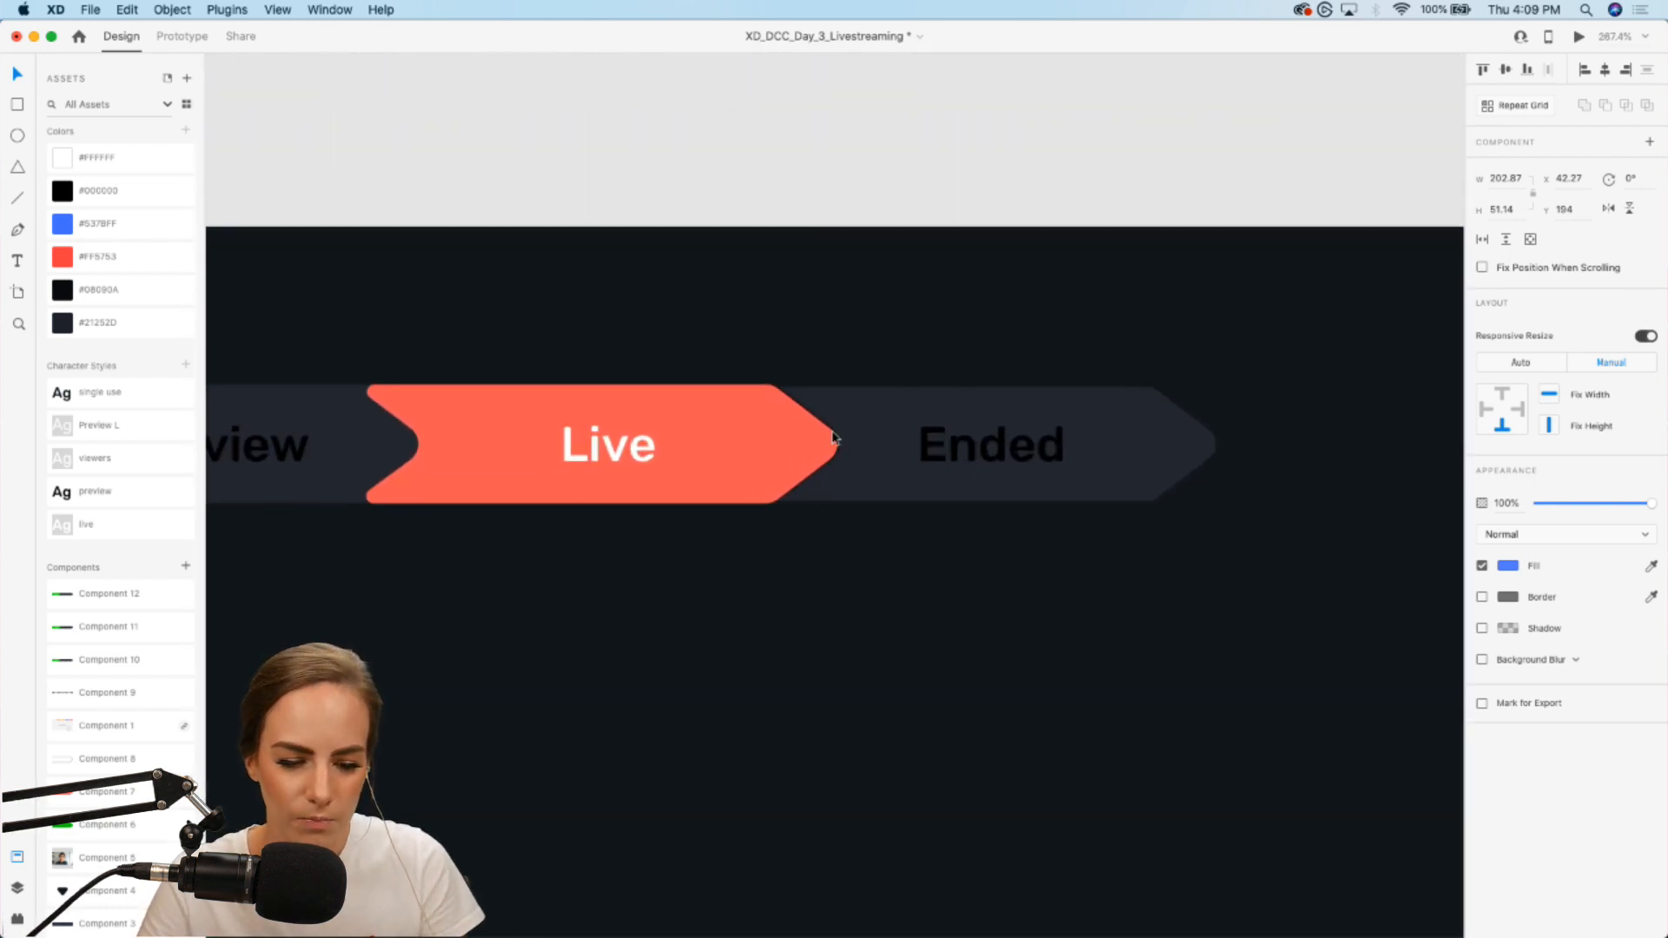
pyautogui.doubleClick(688, 441)
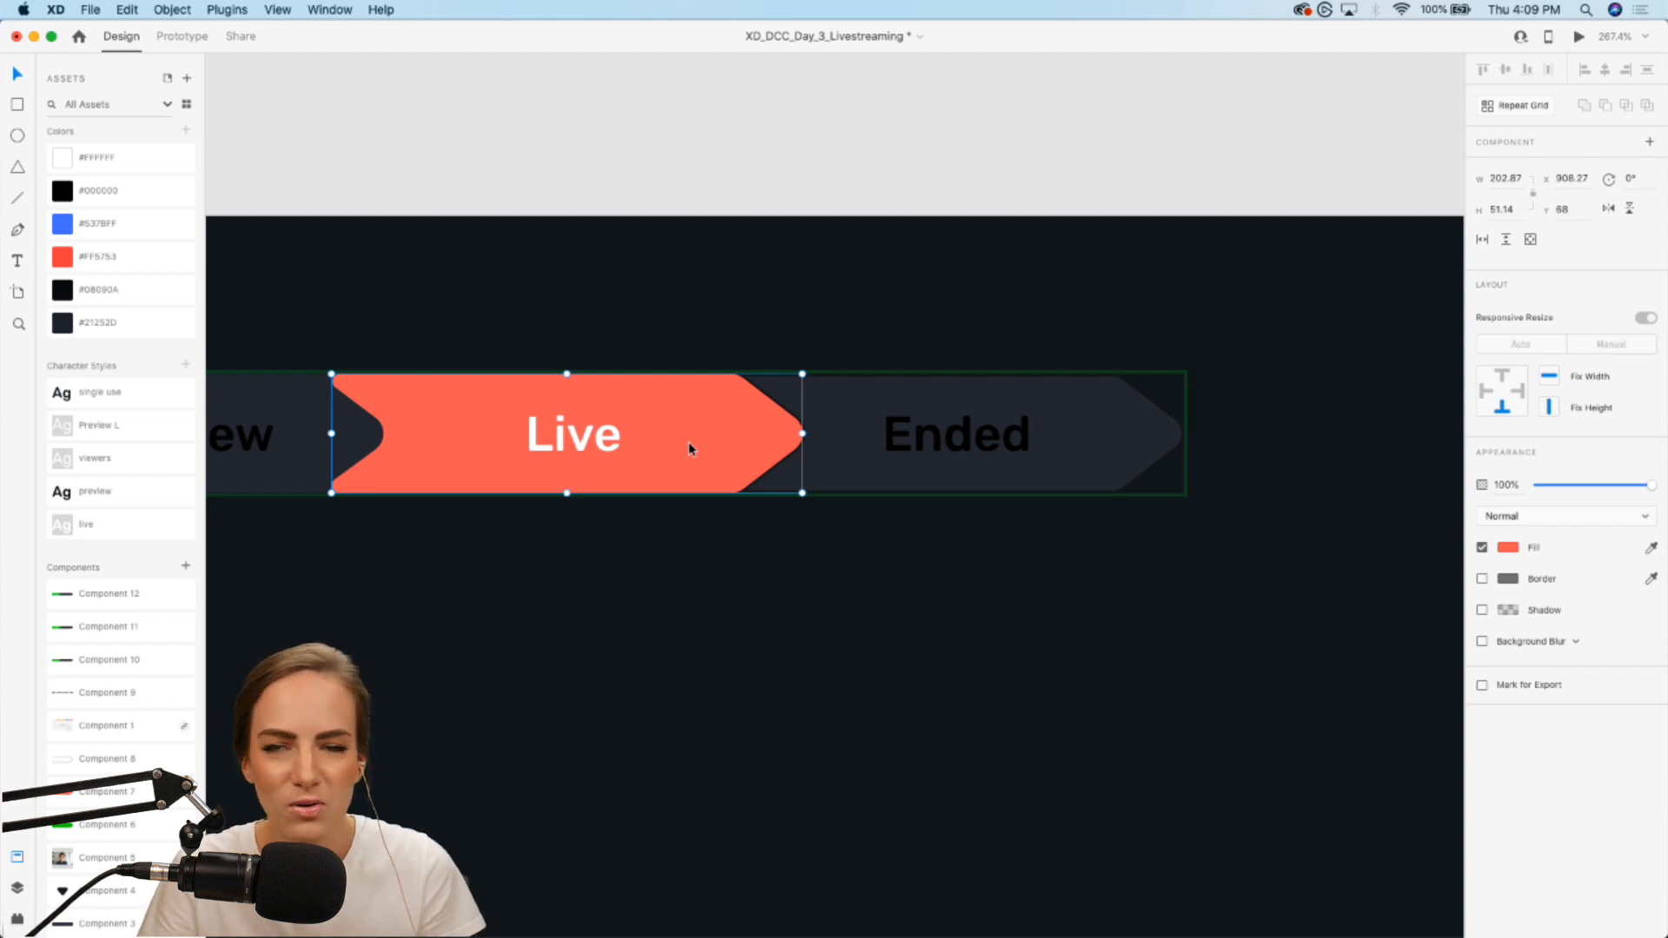
pyautogui.press('super+v')
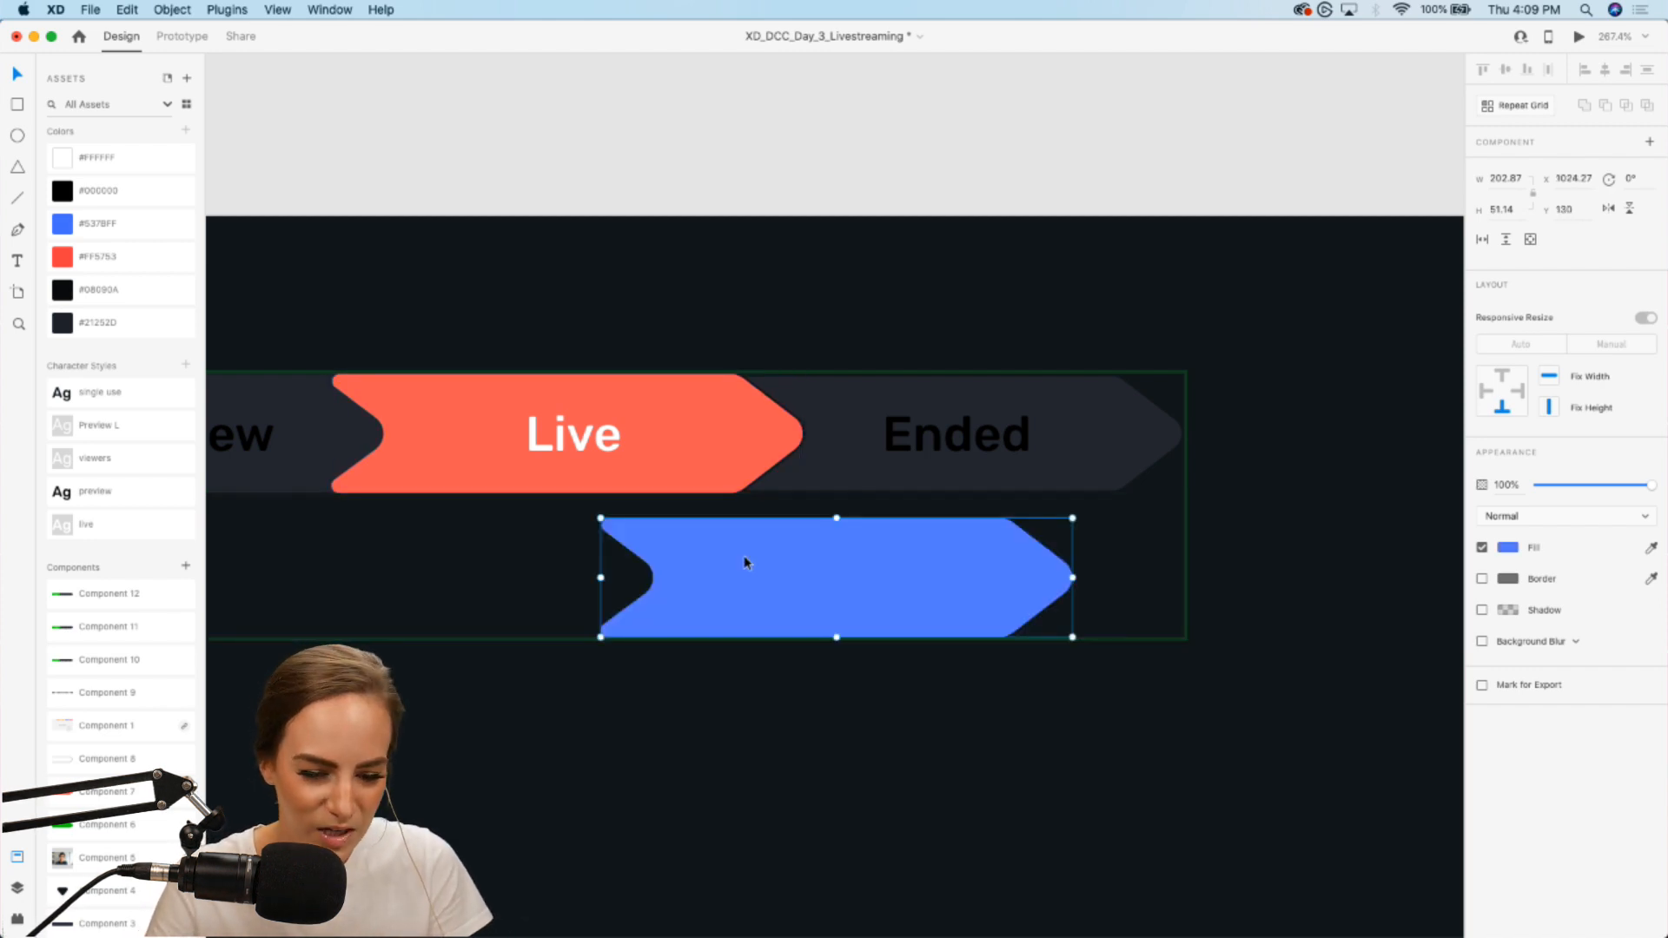
# Step: Move the blue arrow onto the Ended stage at about X 1072, Y 68, and send it behind the Ended label and red arrow
pyautogui.moveTo(720, 579); pyautogui.dragTo(827, 443)
pyautogui.click(1009, 169)
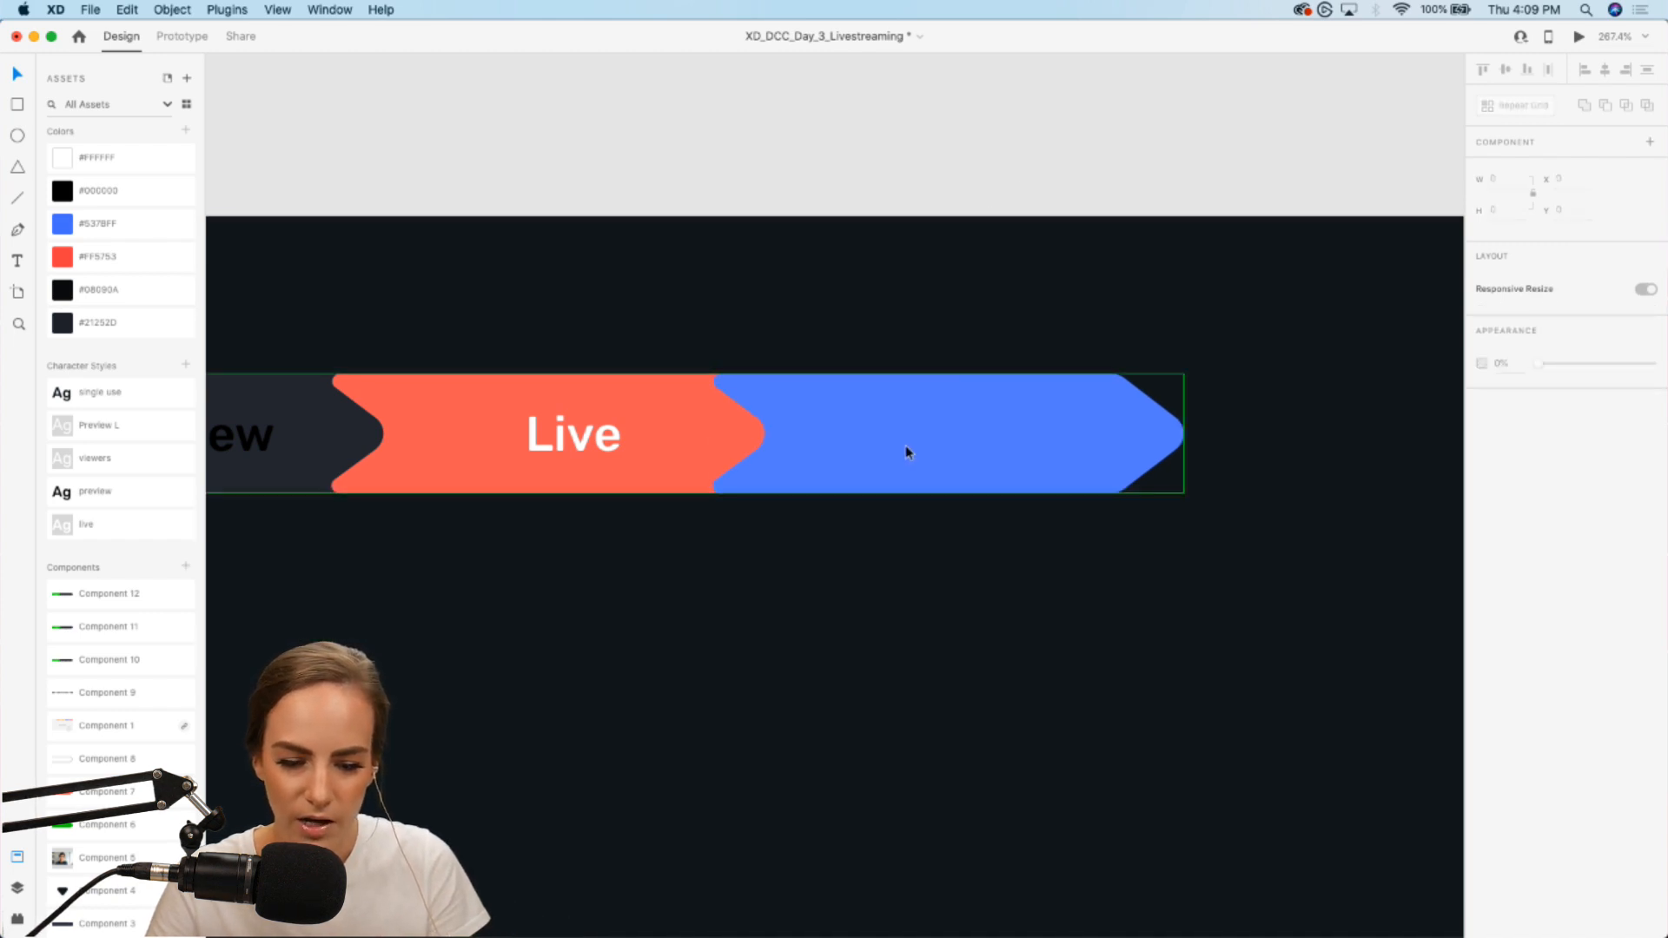
pyautogui.click(905, 451)
pyautogui.doubleClick(788, 440)
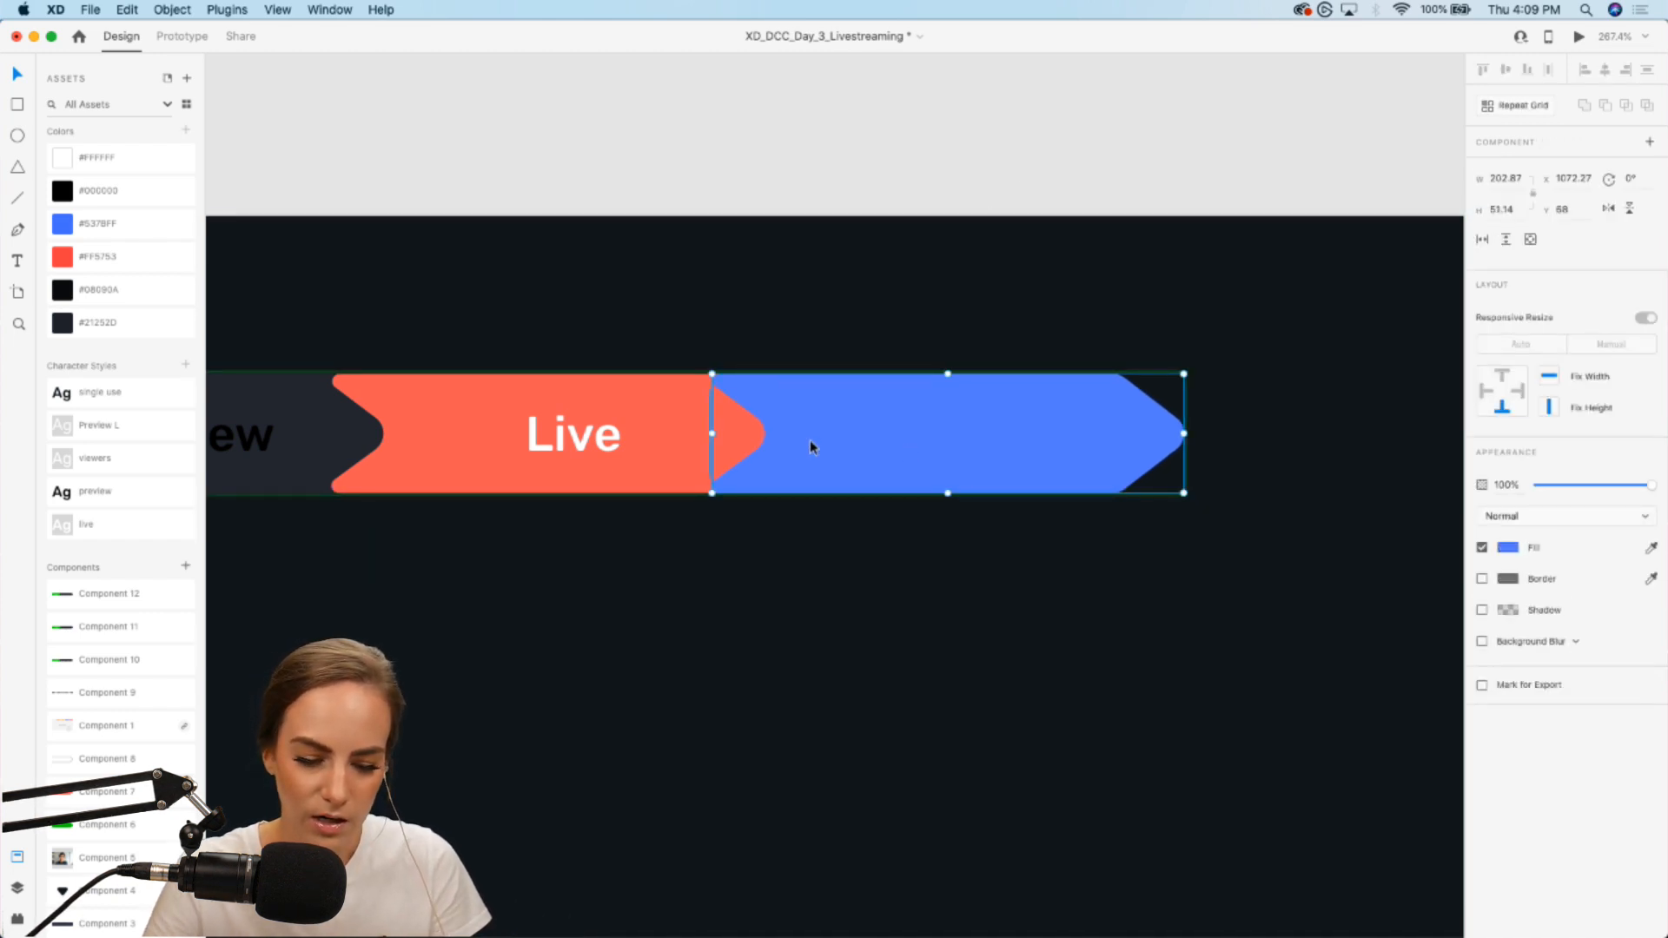
pyautogui.press('super+[')
pyautogui.press('super+[')
pyautogui.press('super+[')
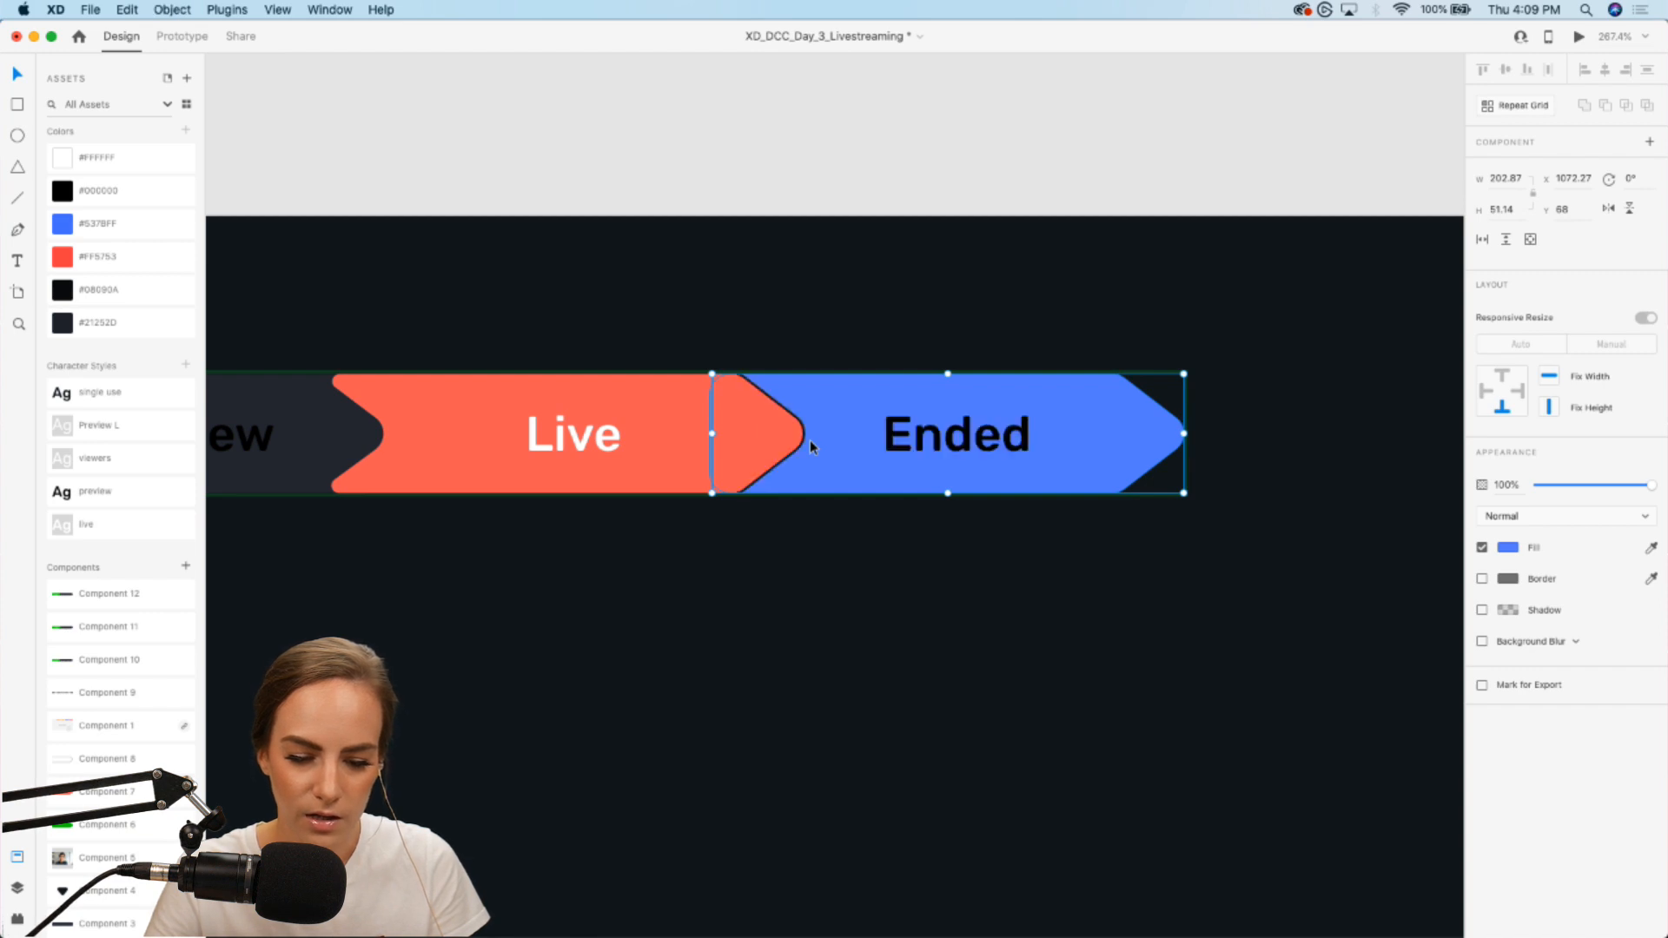
# Step: Delete the red Live arrow from the component's End state
pyautogui.click(707, 464)
pyautogui.hscroll(-5, 707, 463)
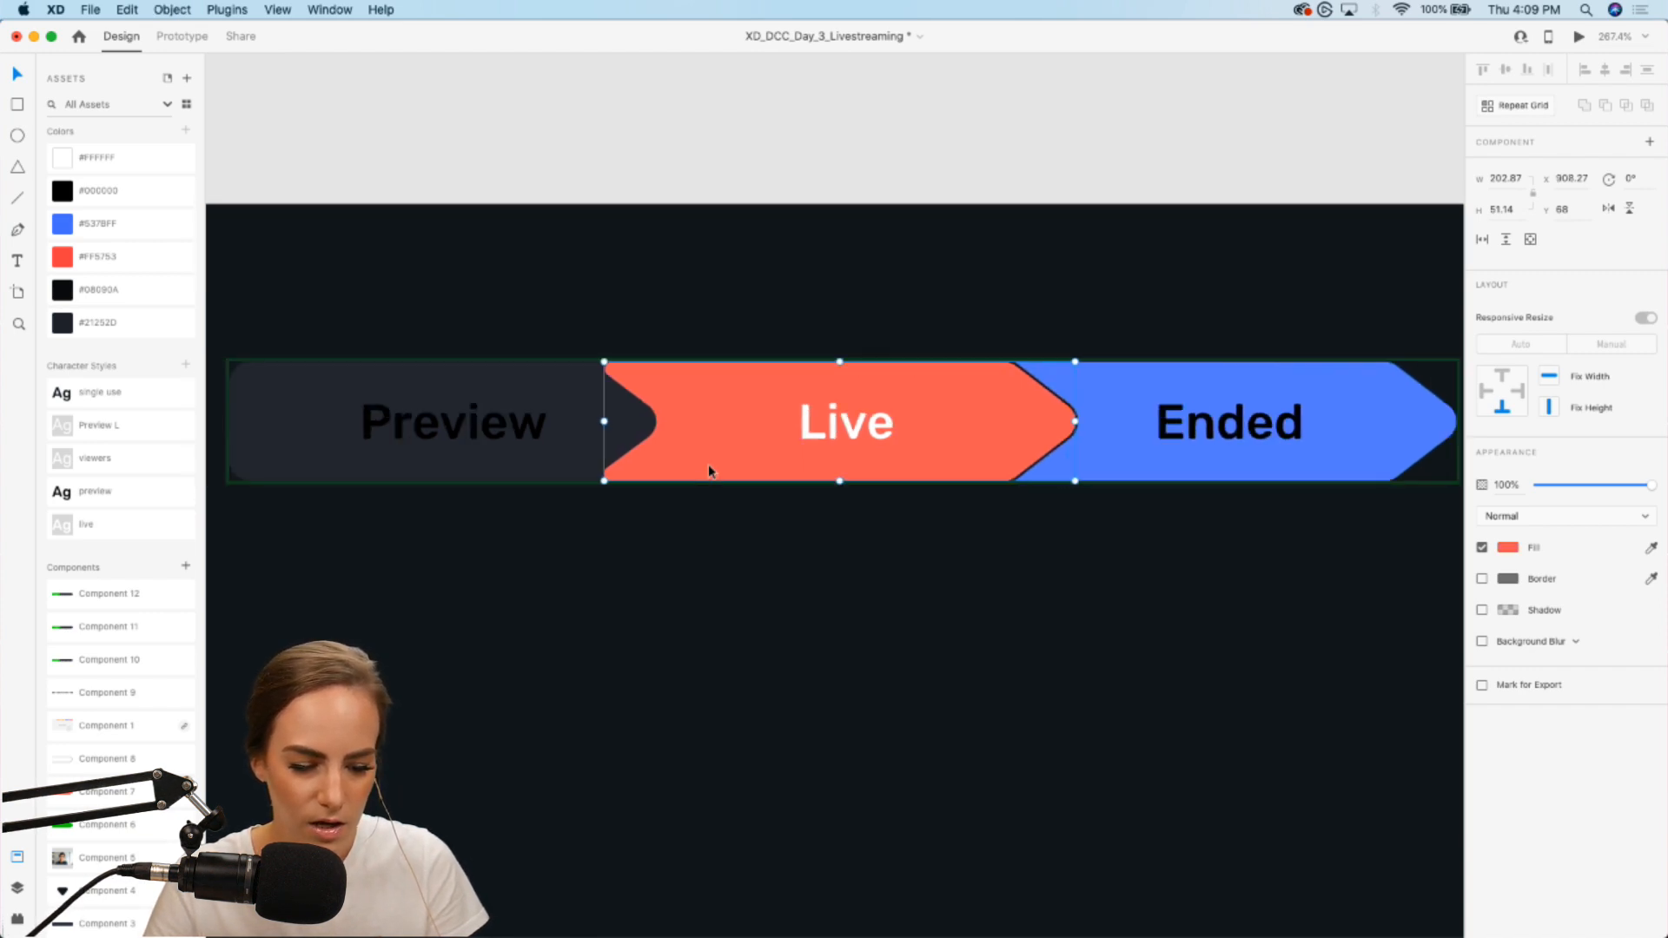
pyautogui.press('Delete')
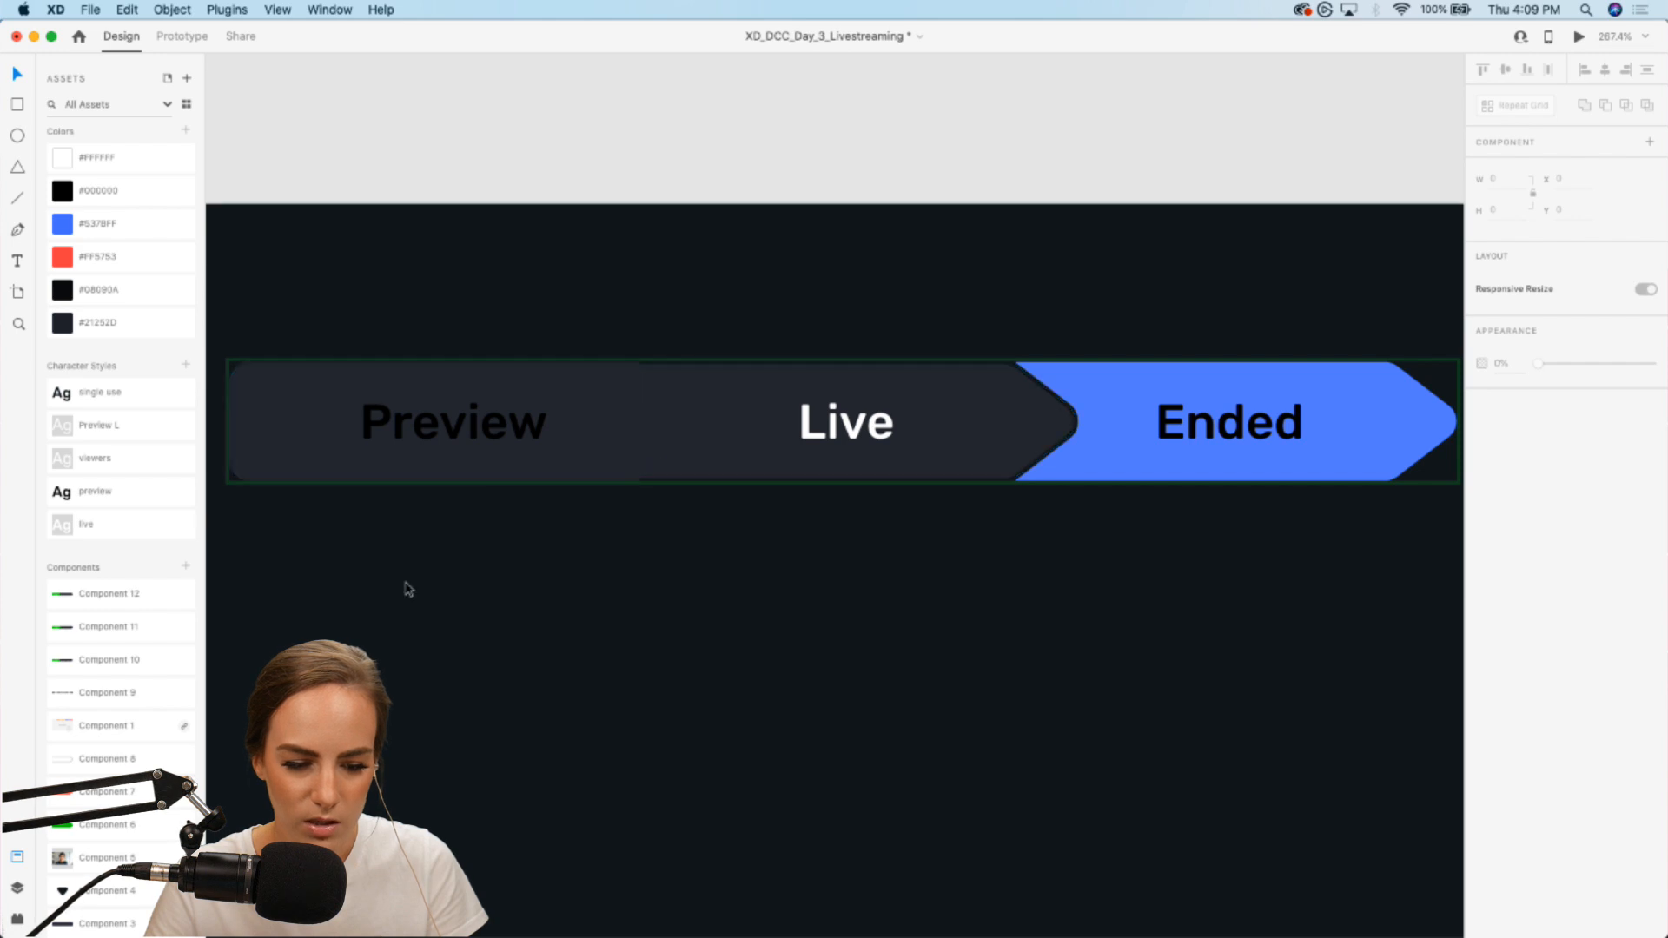
# Step: Give the dark Preview arrow a border of size 3 in the colour sampled from the artboard background
pyautogui.click(615, 387)
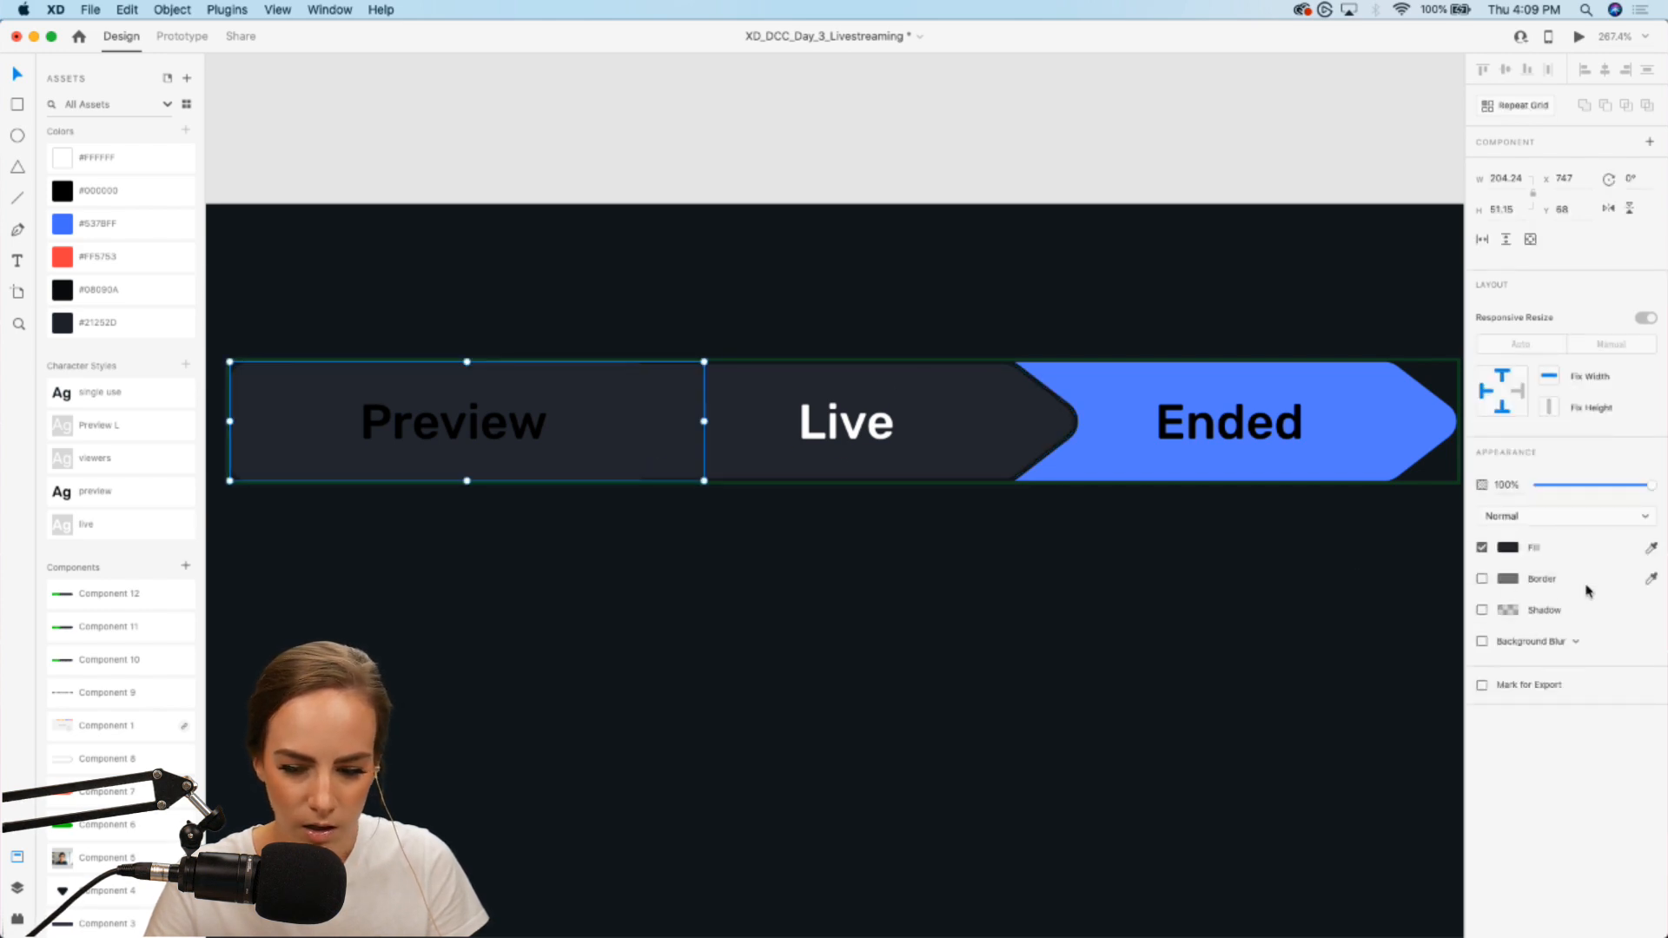
pyautogui.click(1482, 579)
pyautogui.click(1652, 578)
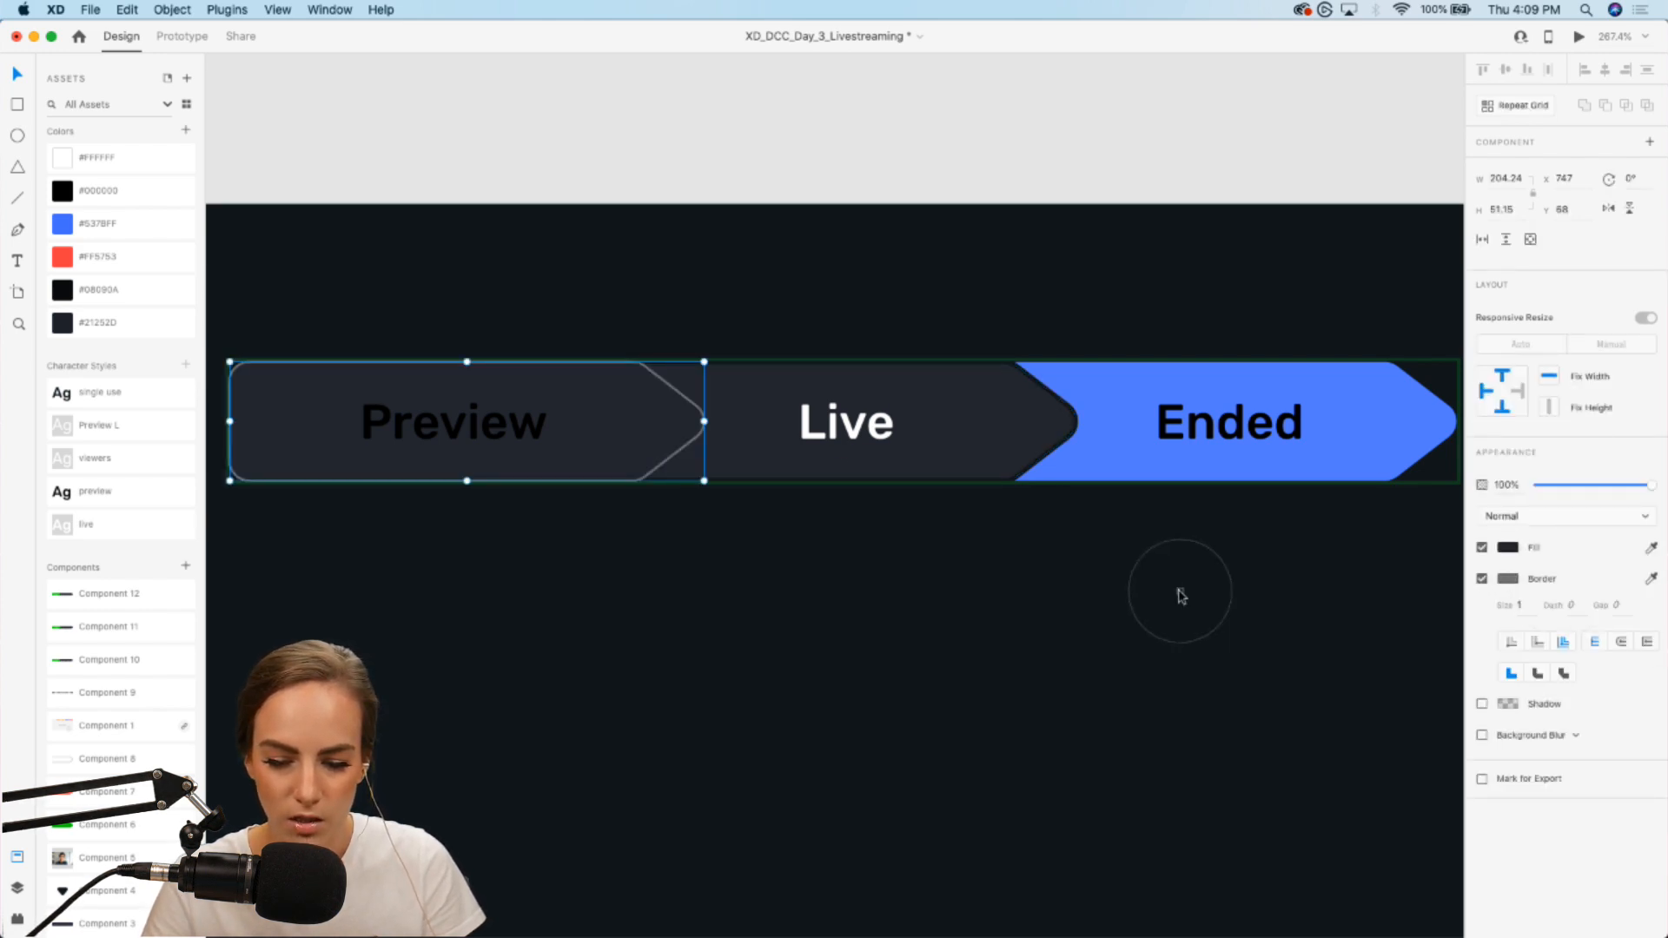
pyautogui.click(1179, 592)
pyautogui.click(1536, 608)
pyautogui.write('3')
pyautogui.press('Return')
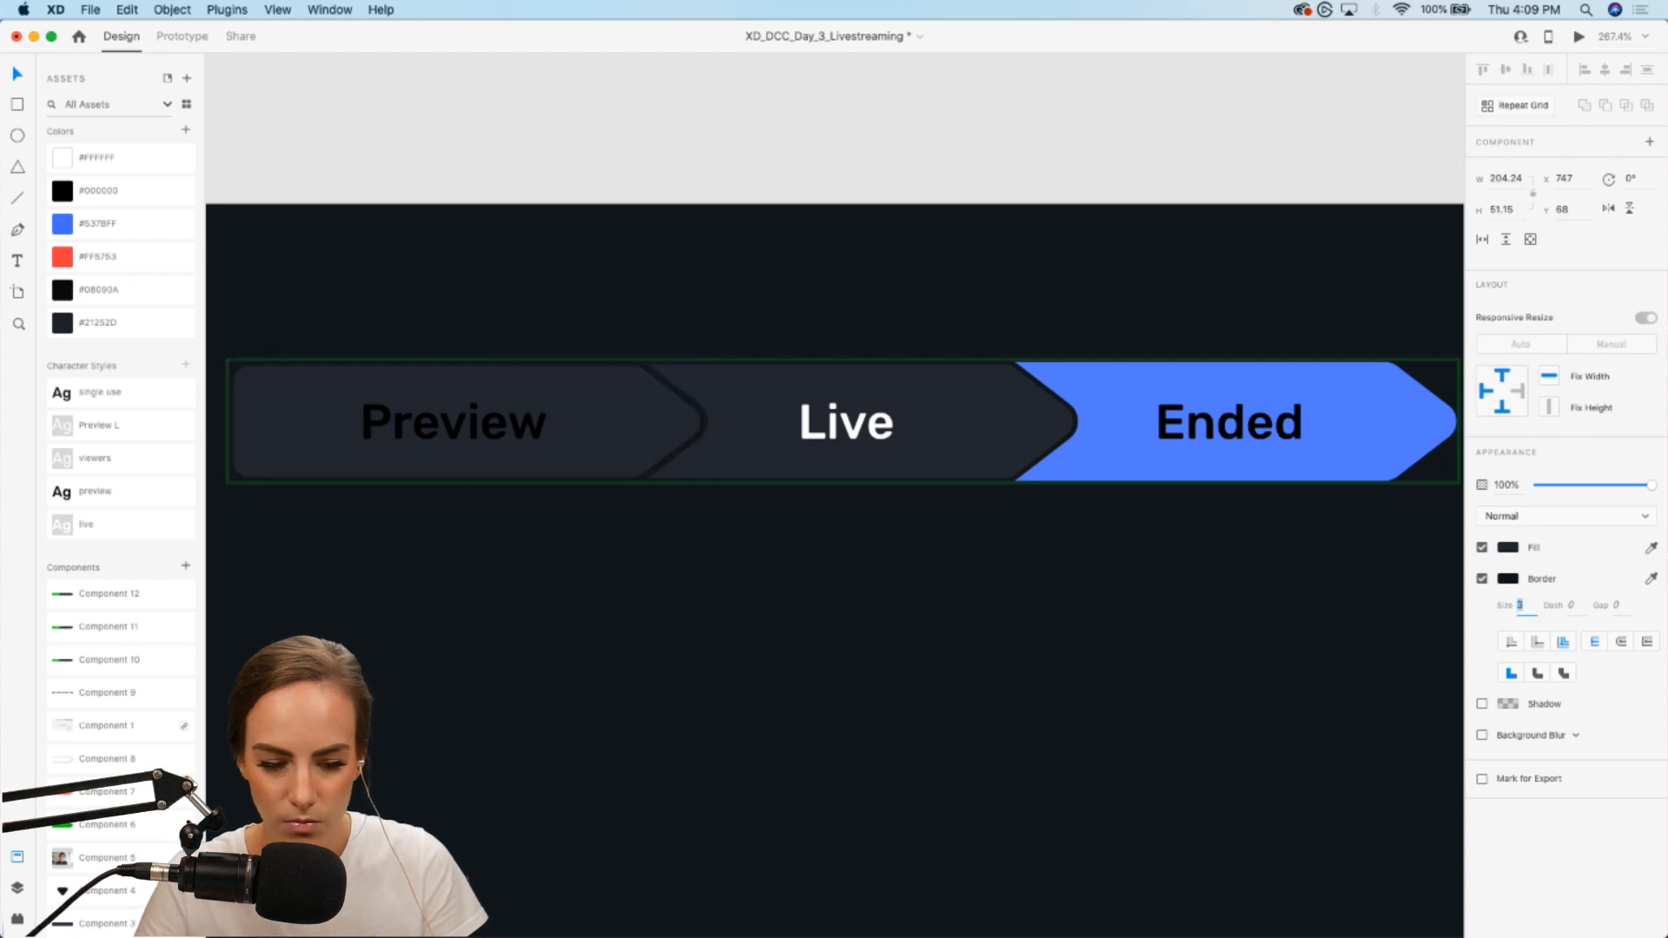
pyautogui.click(1137, 151)
# Step: Recolour the Ended label with the #FFFFFF colour asset
pyautogui.hscroll(4, 1223, 198)
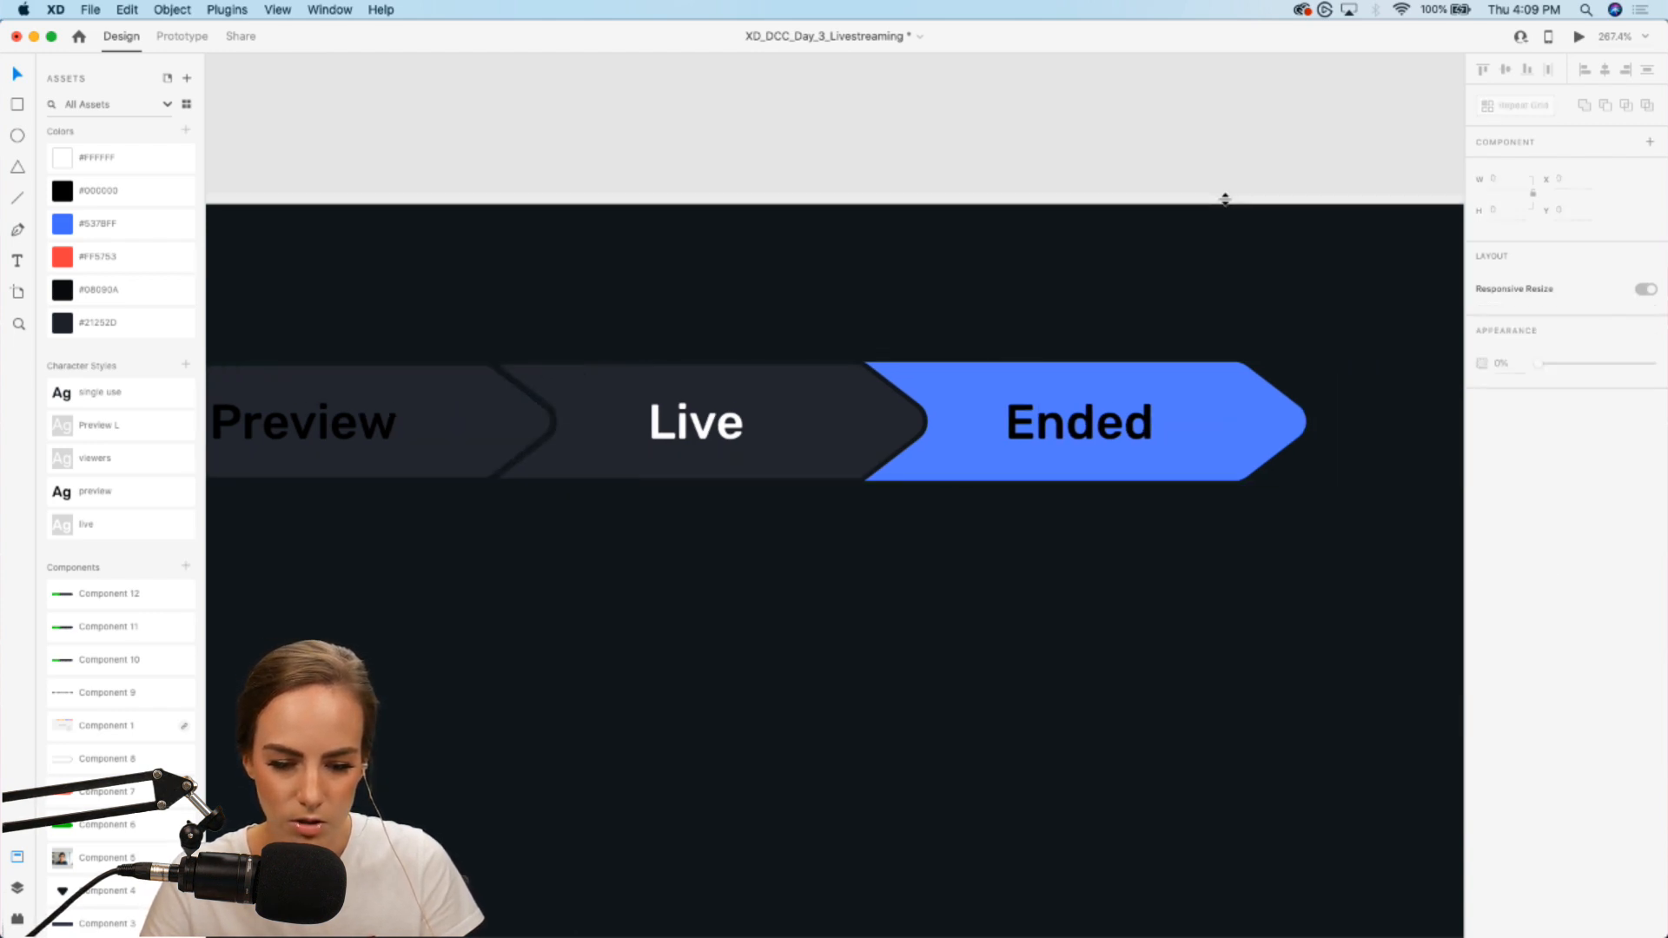
pyautogui.doubleClick(1082, 423)
pyautogui.doubleClick(1080, 422)
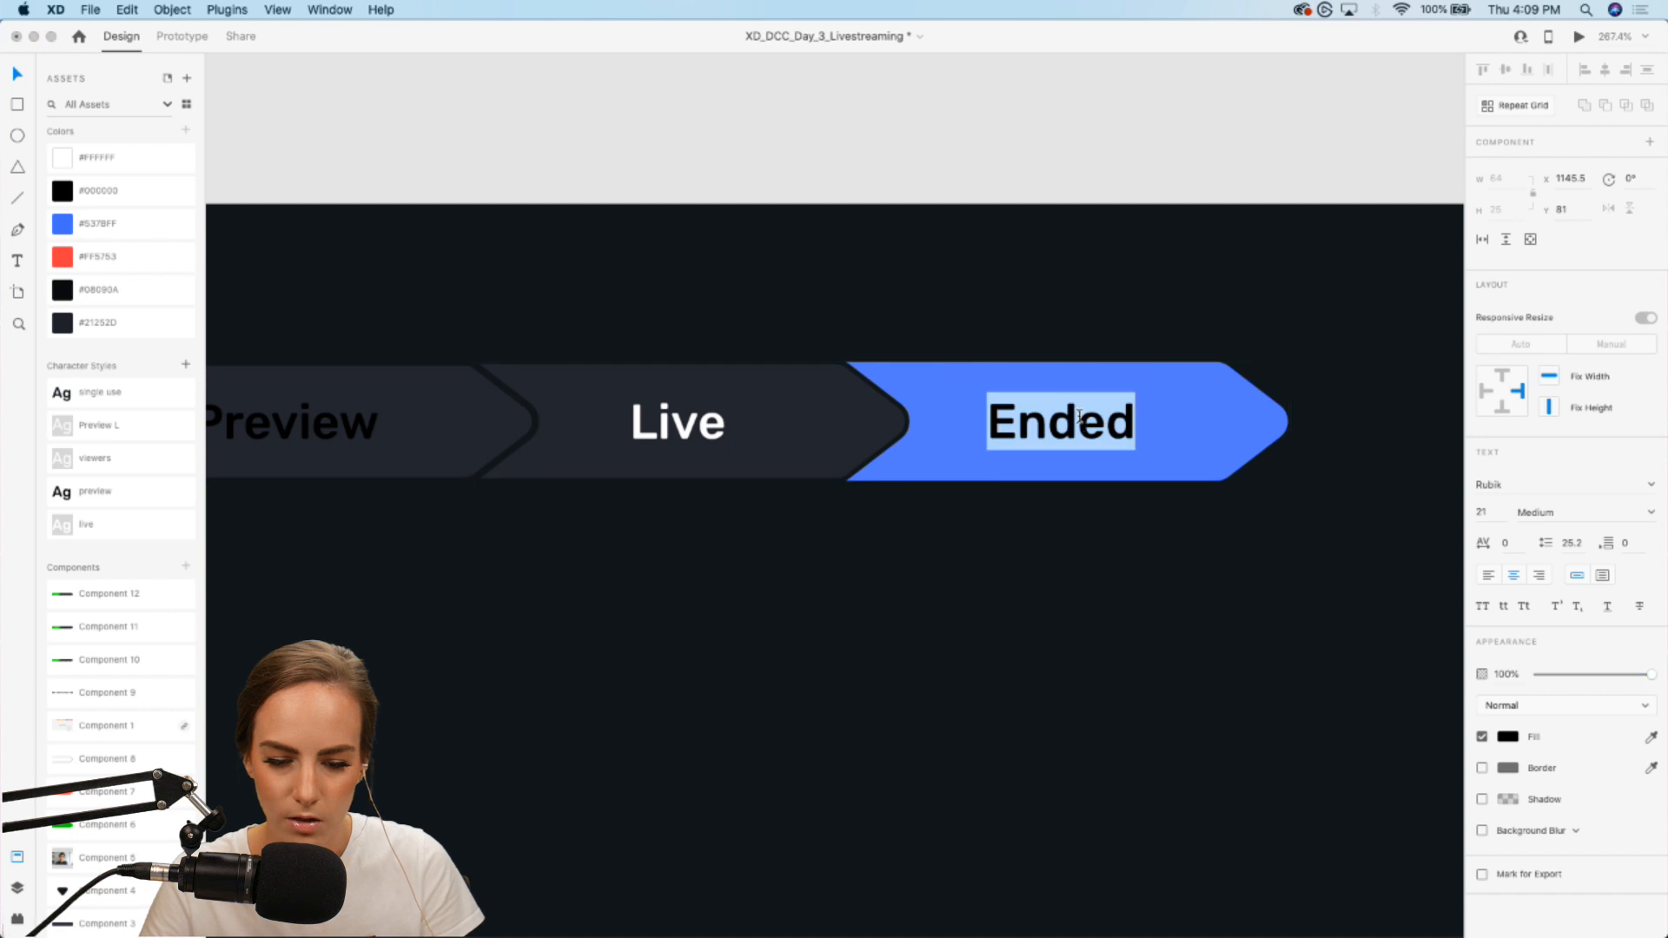
pyautogui.click(84, 157)
pyautogui.press('Escape')
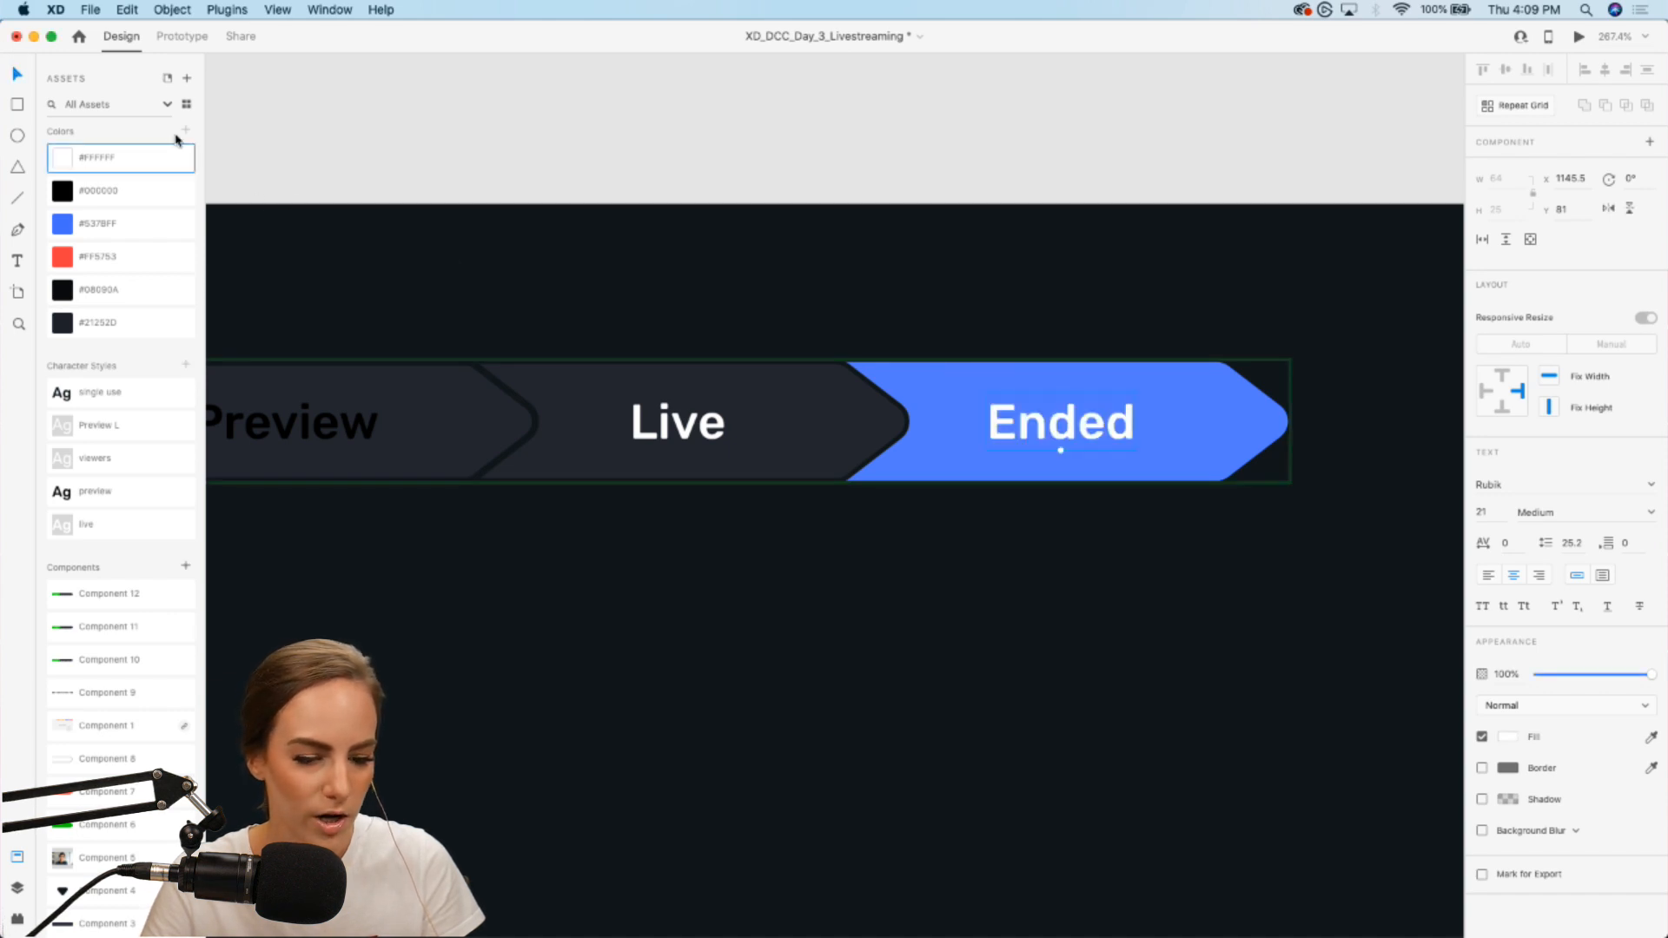
# Step: Recolour the Live label in the End state with the #000000 colour asset
pyautogui.click(669, 432)
pyautogui.press('i')
pyautogui.click(906, 298)
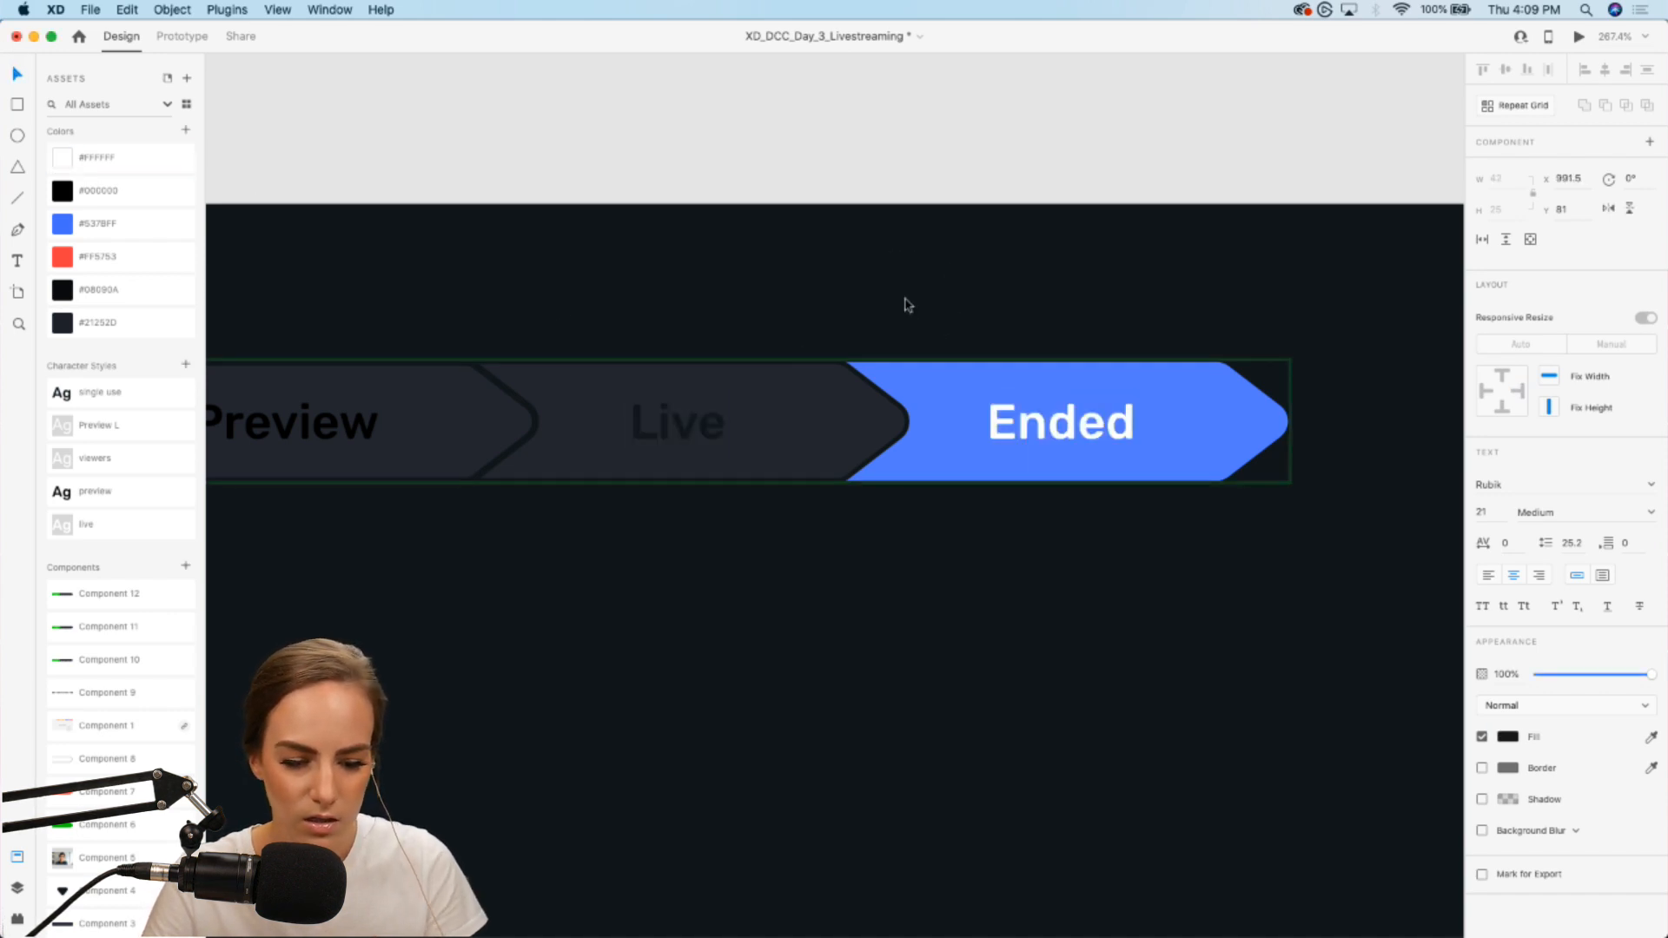
pyautogui.click(111, 190)
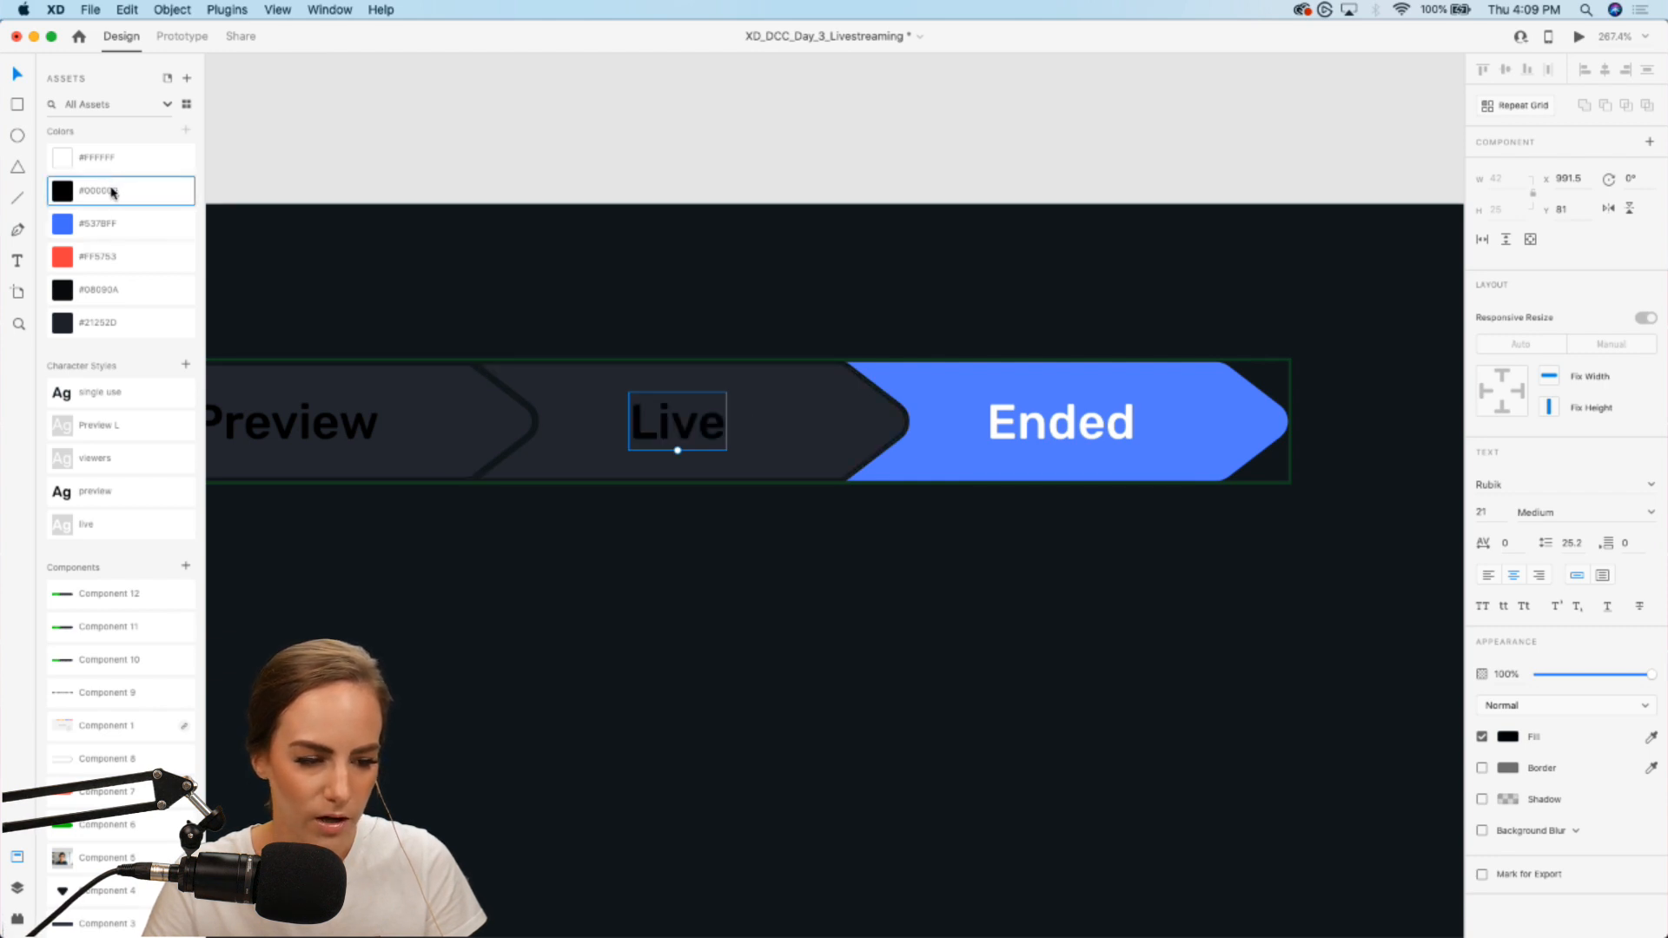
pyautogui.click(632, 102)
# Step: Switch the progress indicator through its Default State, Live and End states to check how each one looks
pyautogui.scroll(-5, 631, 102)
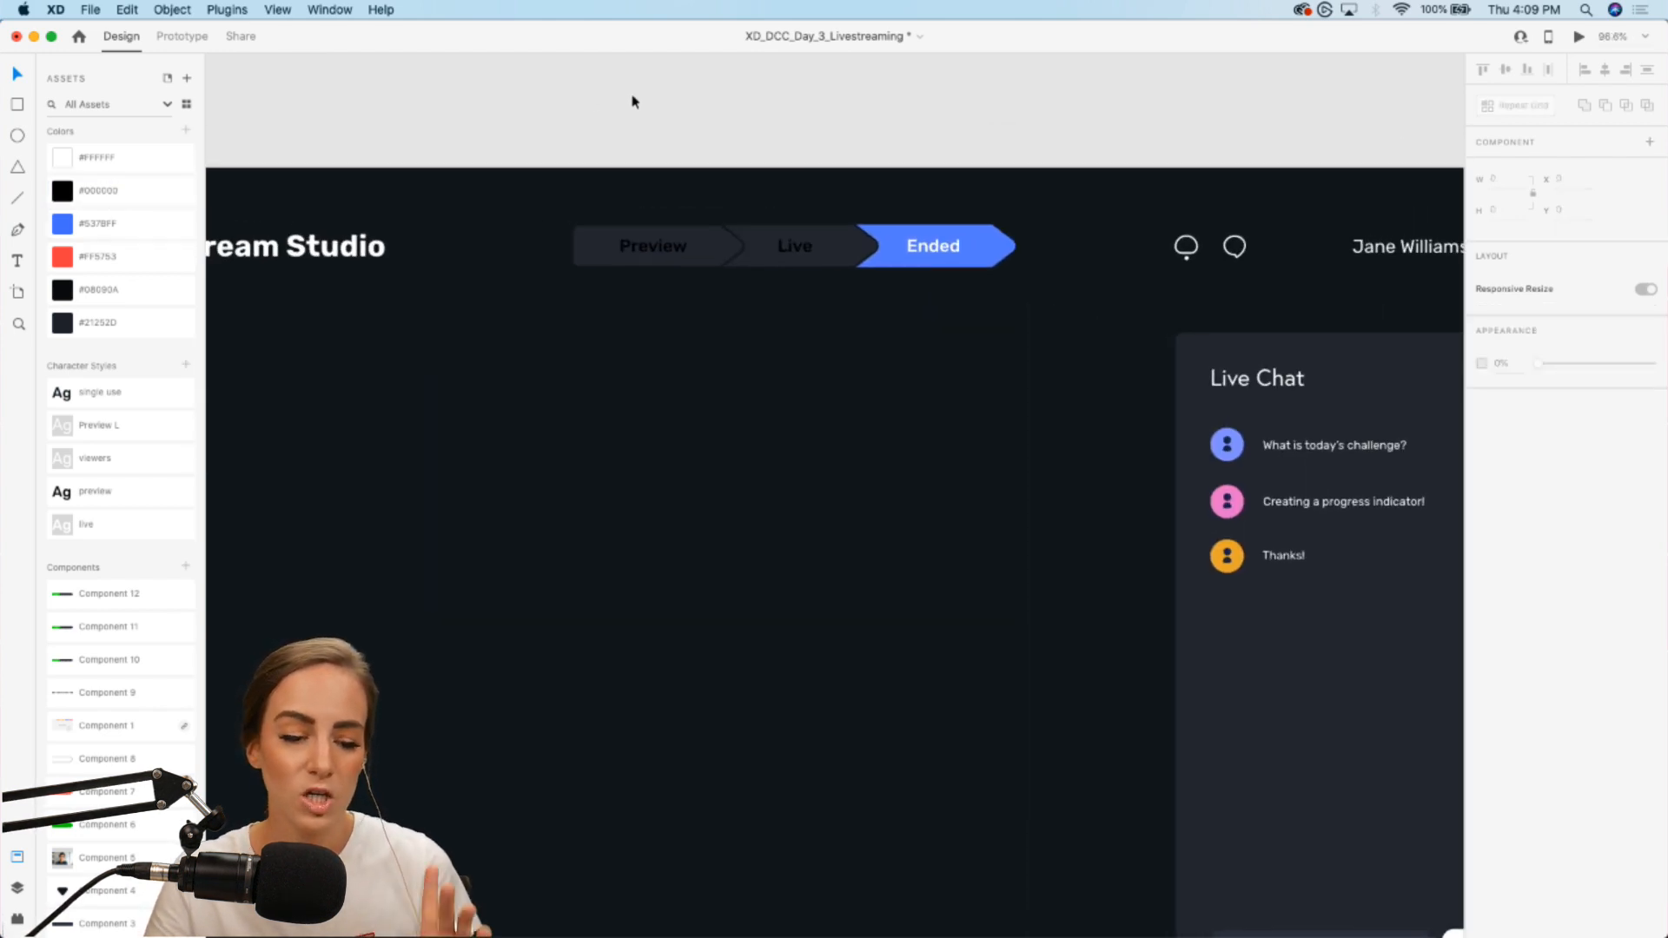
pyautogui.click(629, 237)
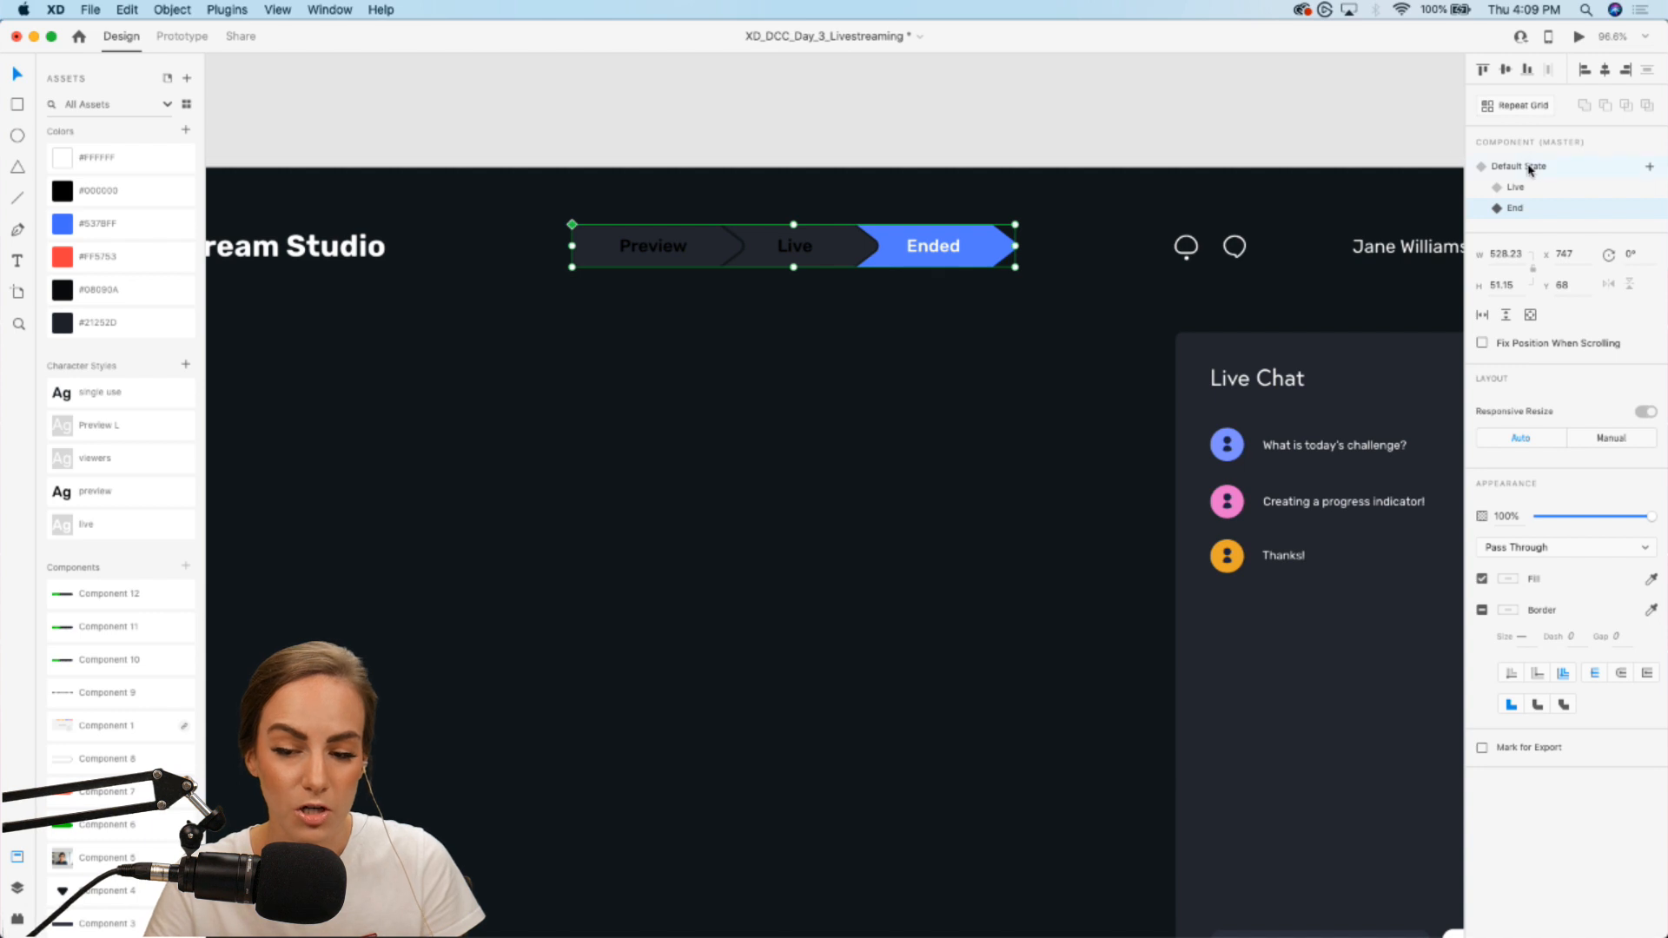
pyautogui.click(1518, 166)
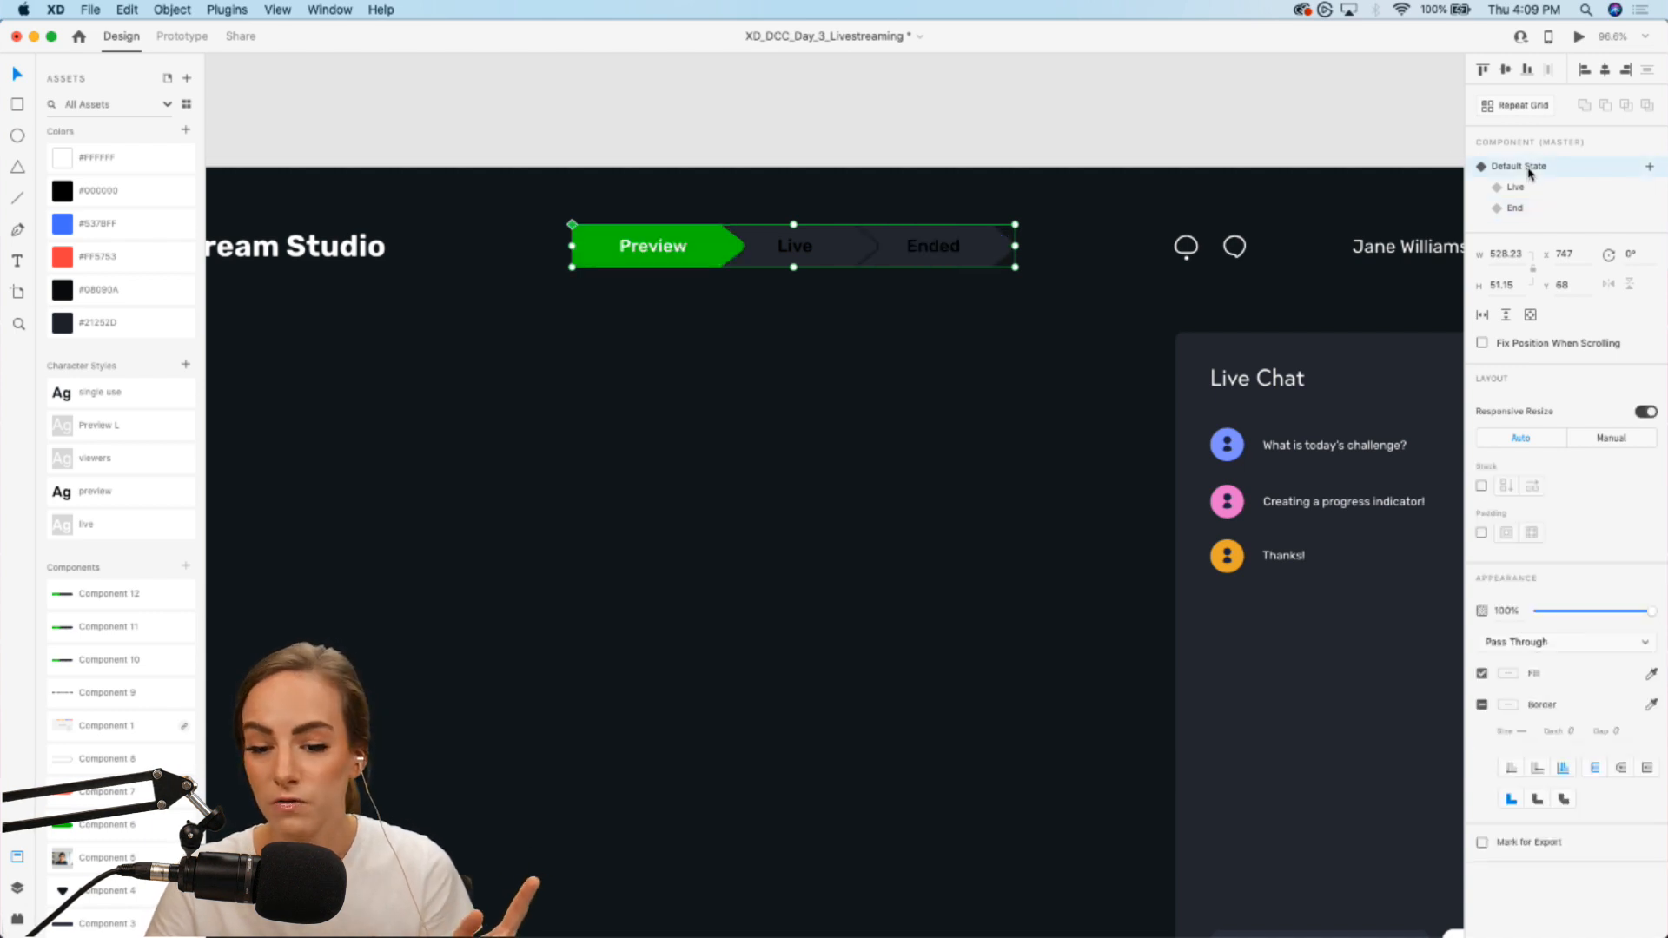
pyautogui.click(1519, 188)
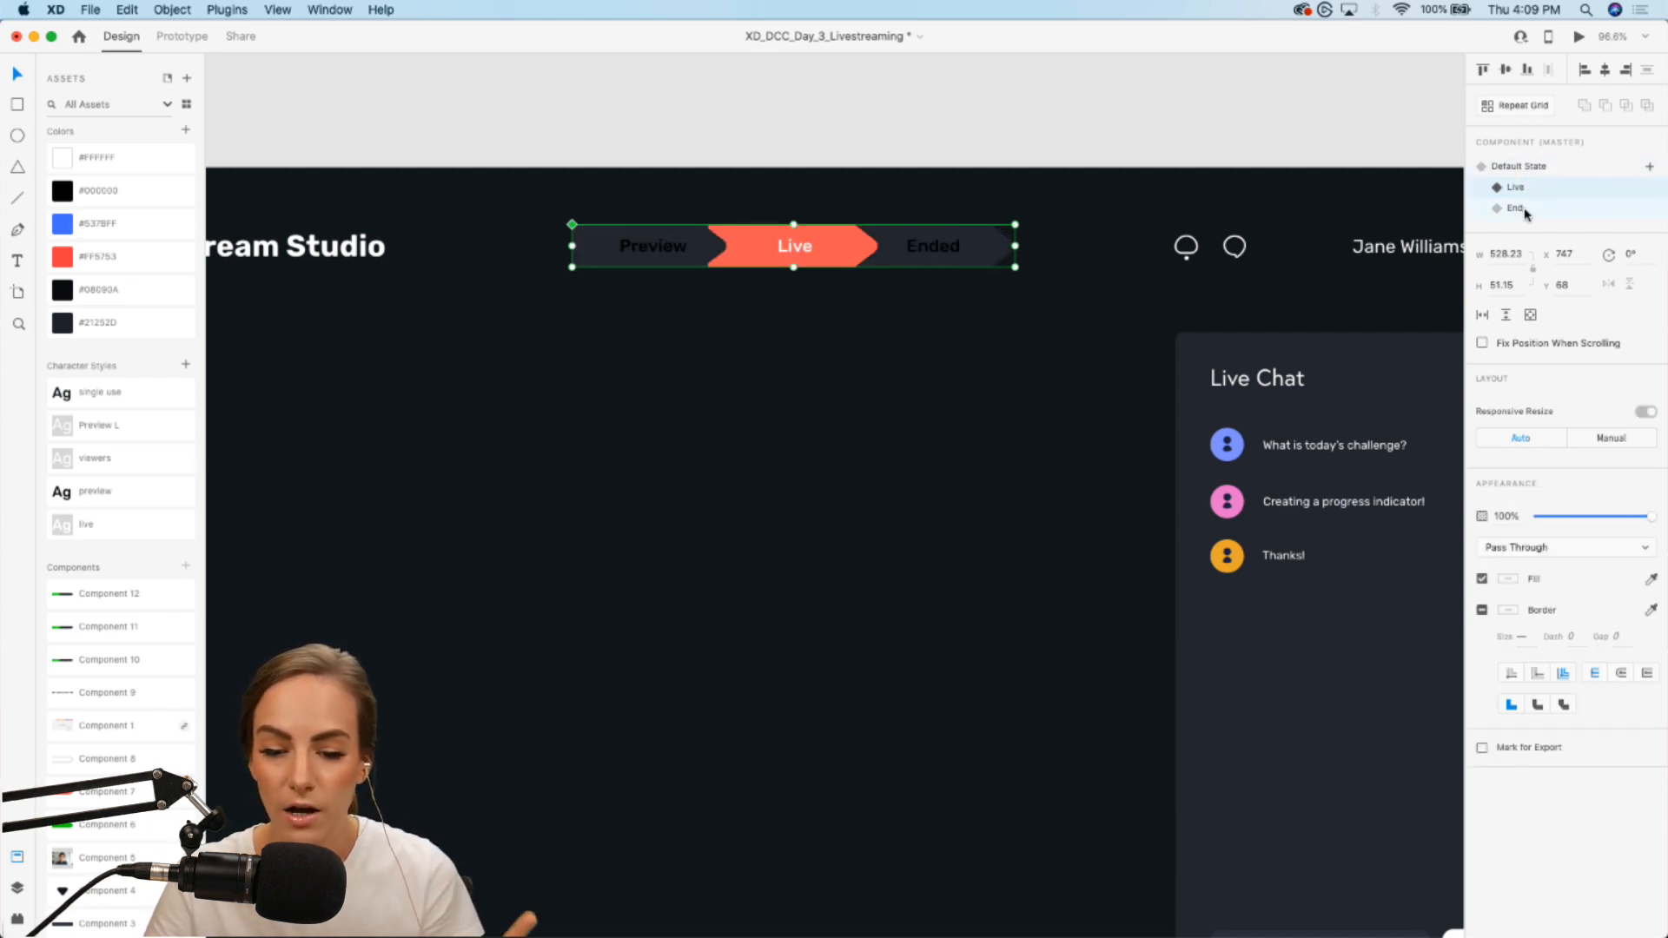
pyautogui.click(1516, 209)
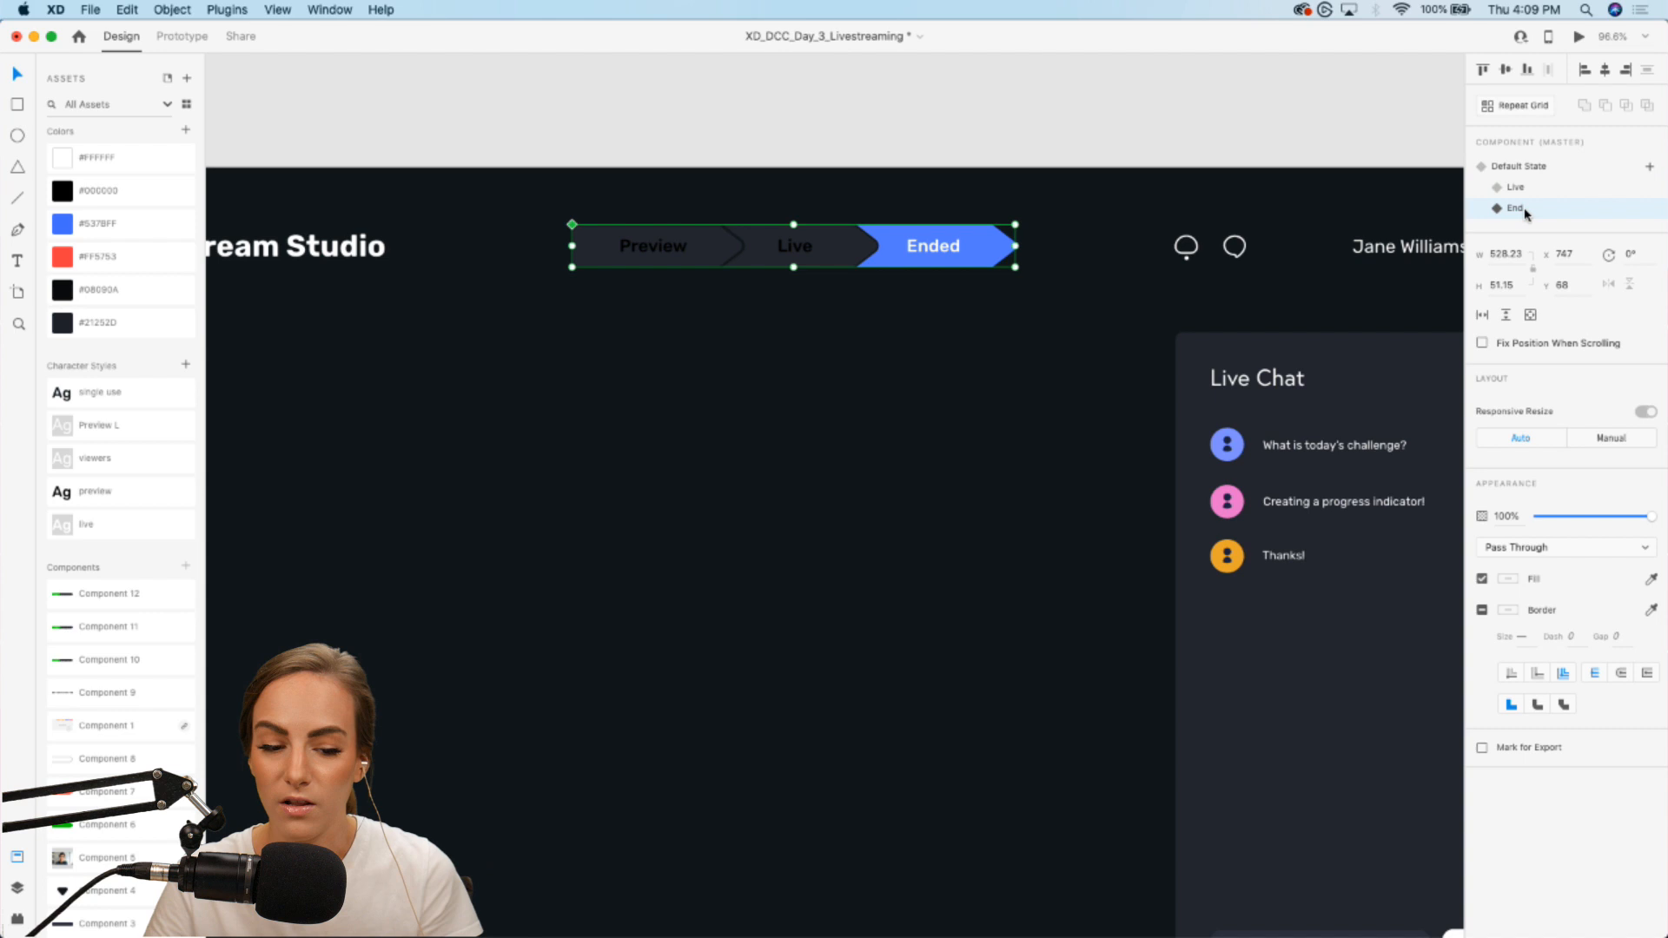
pyautogui.click(1170, 112)
pyautogui.hscroll(-3, 1169, 112)
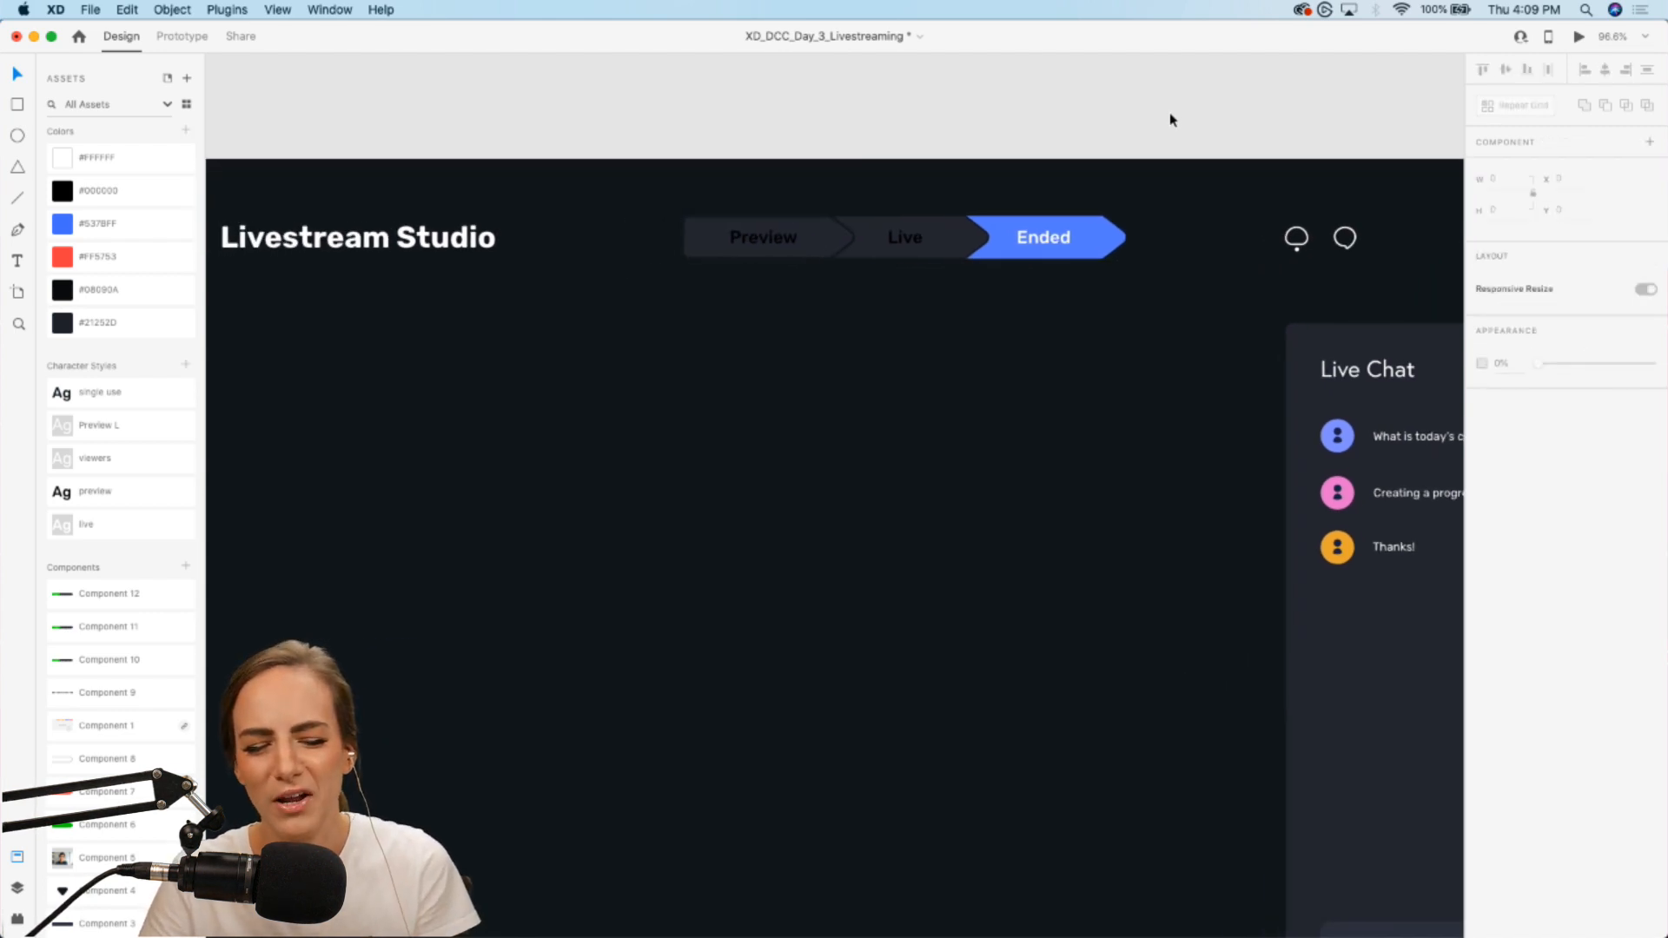
pyautogui.scroll(-5, 1169, 114)
pyautogui.scroll(3, 1169, 114)
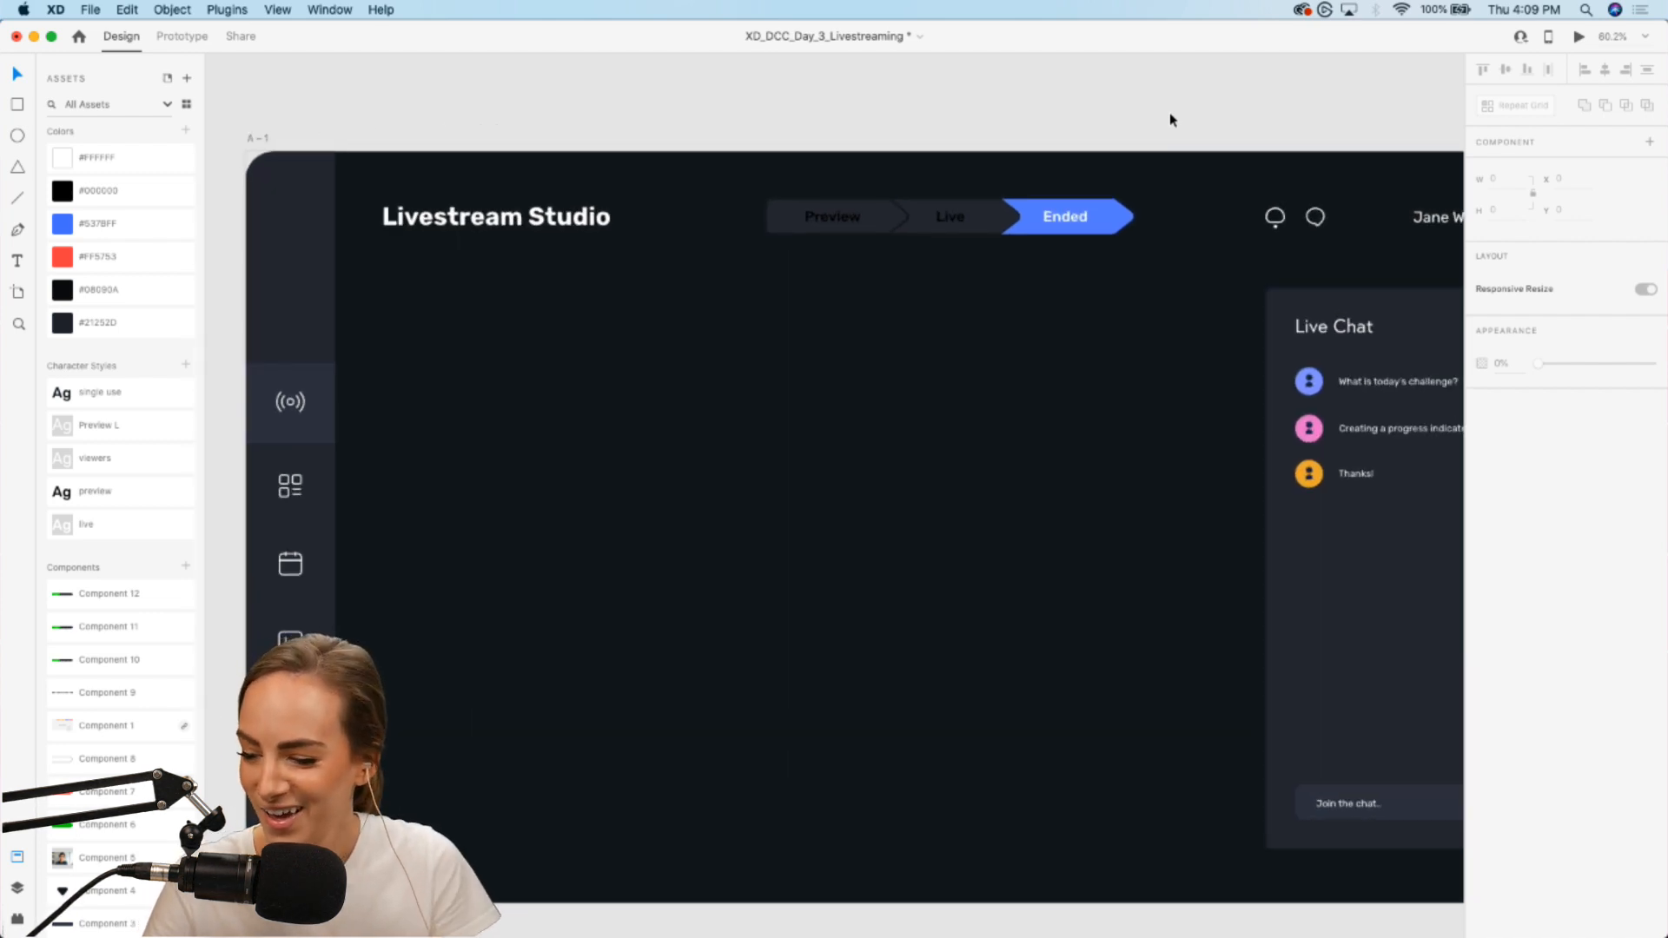
pyautogui.scroll(-2, 1170, 117)
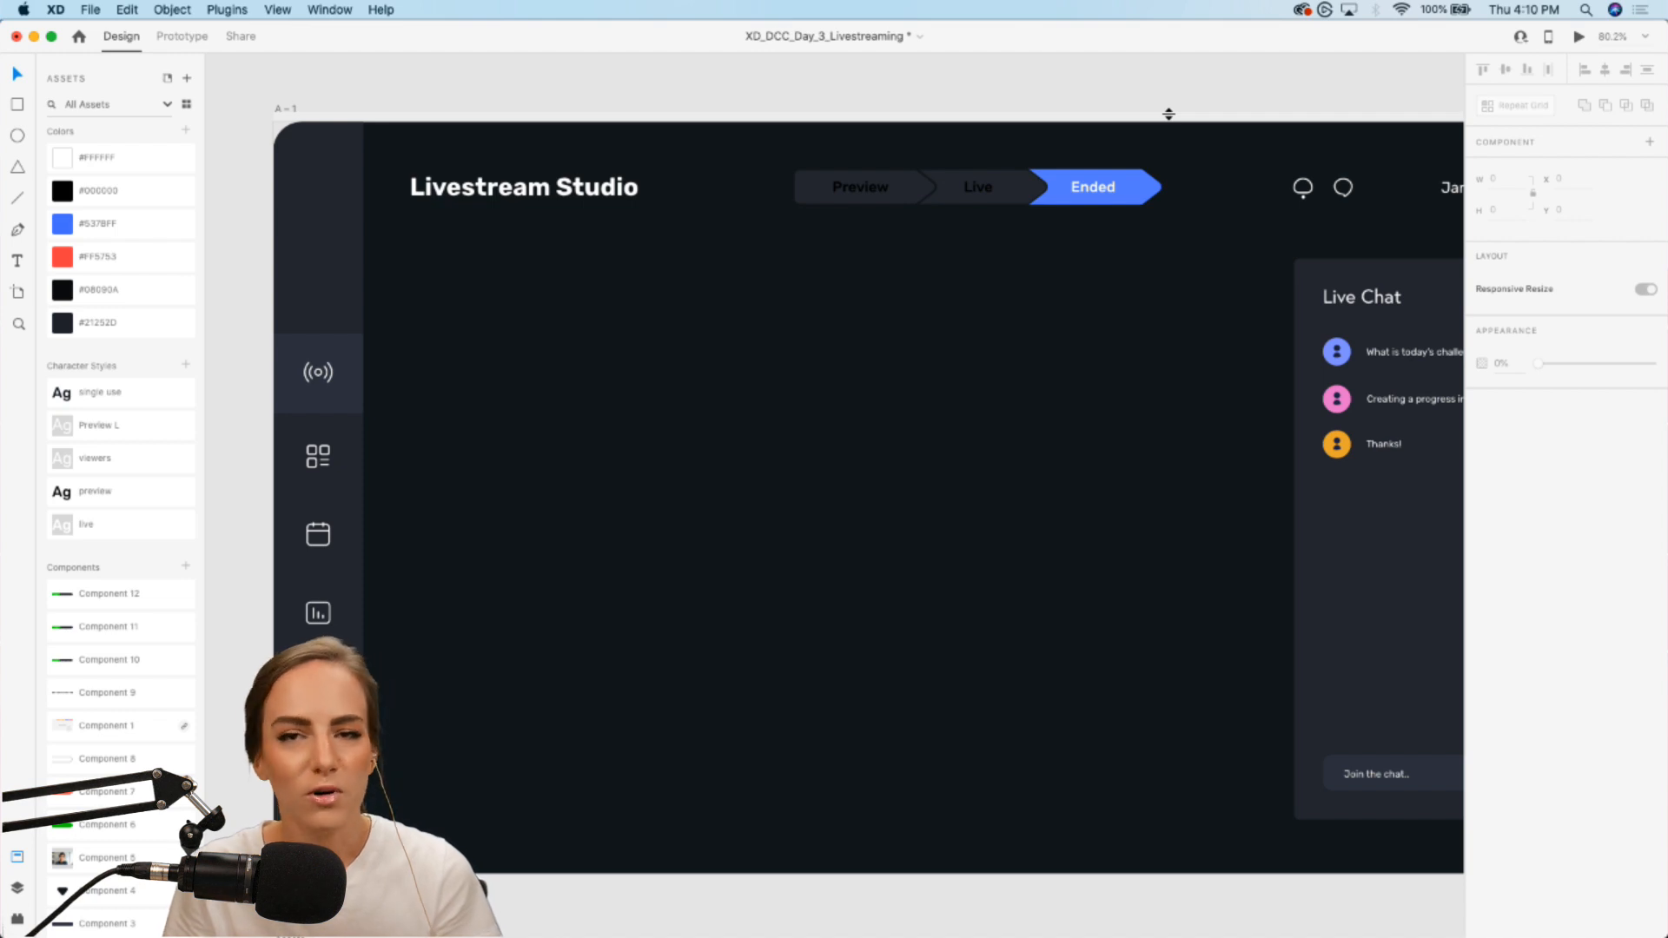
# Step: Draw a borderless rectangle about 1170 by 154 below the Livestream Studio title, filled with the colour sampled from the Live Chat panel
pyautogui.scroll(-4, 1158, 182)
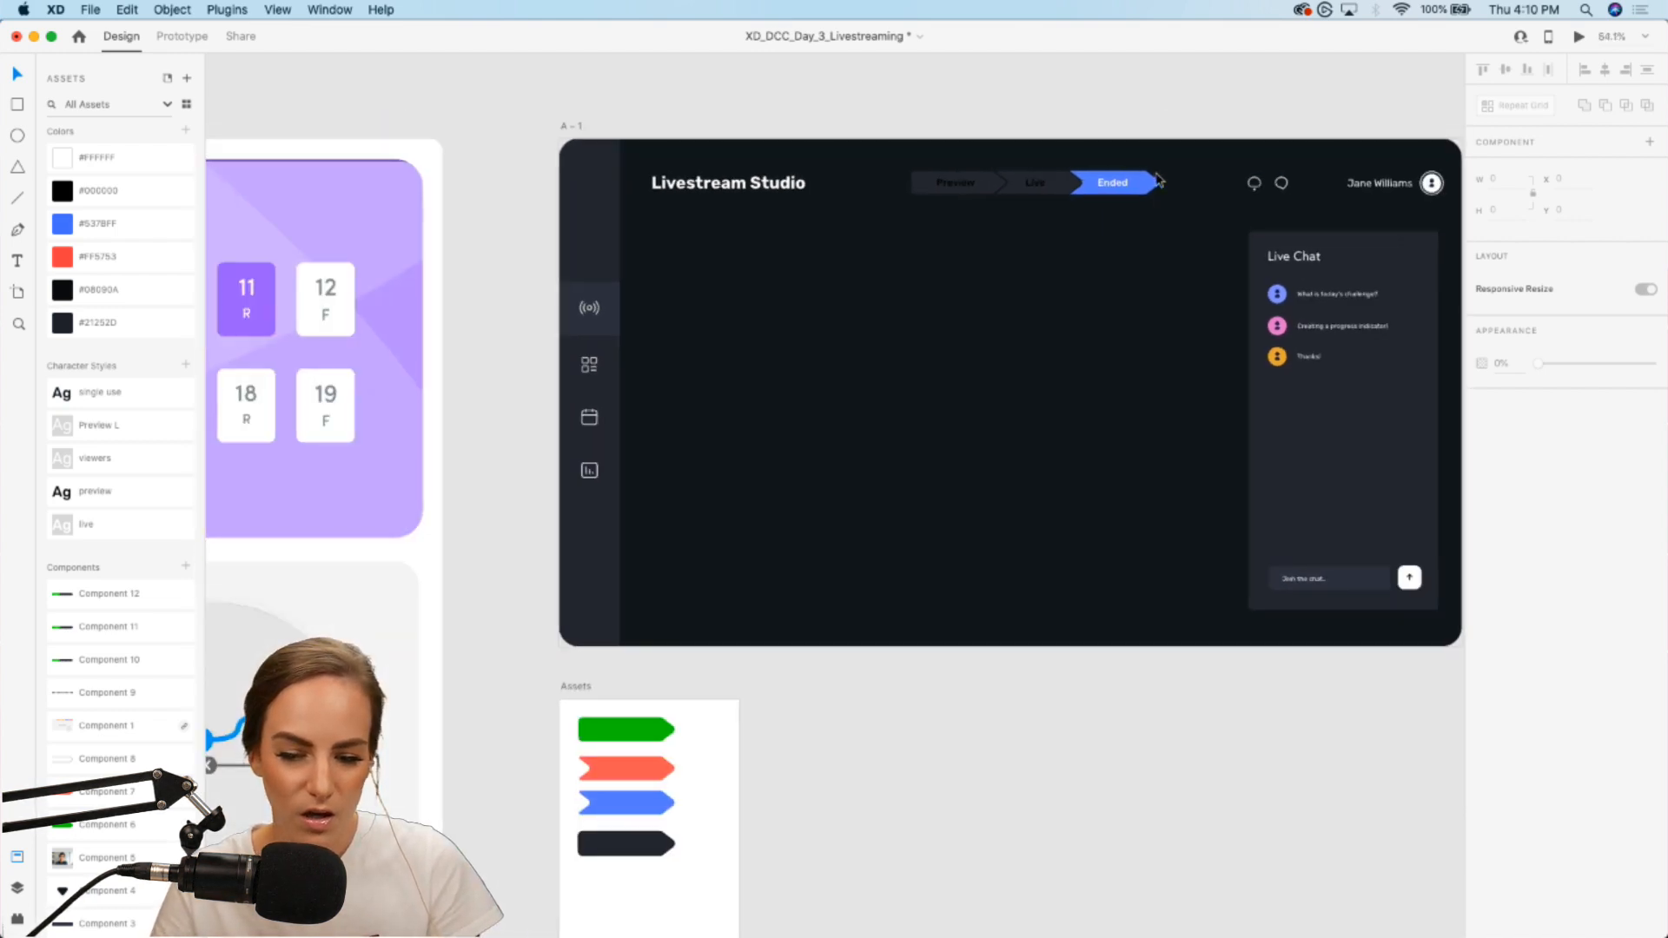
pyautogui.hscroll(1, 1156, 178)
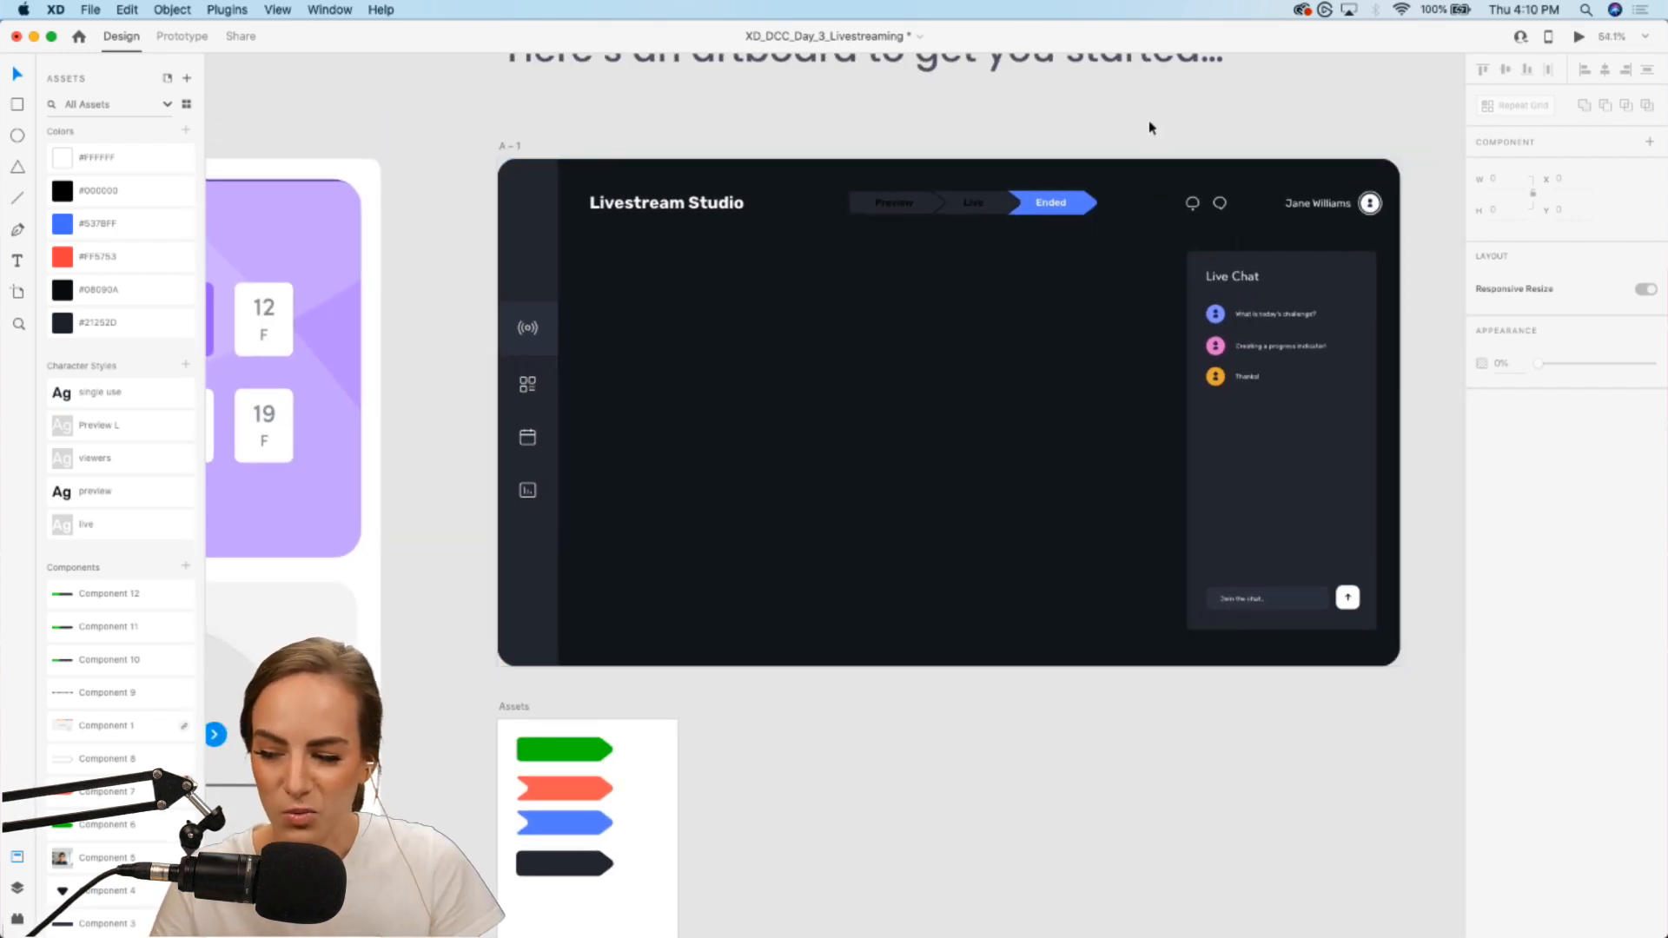
pyautogui.scroll(3, 1148, 127)
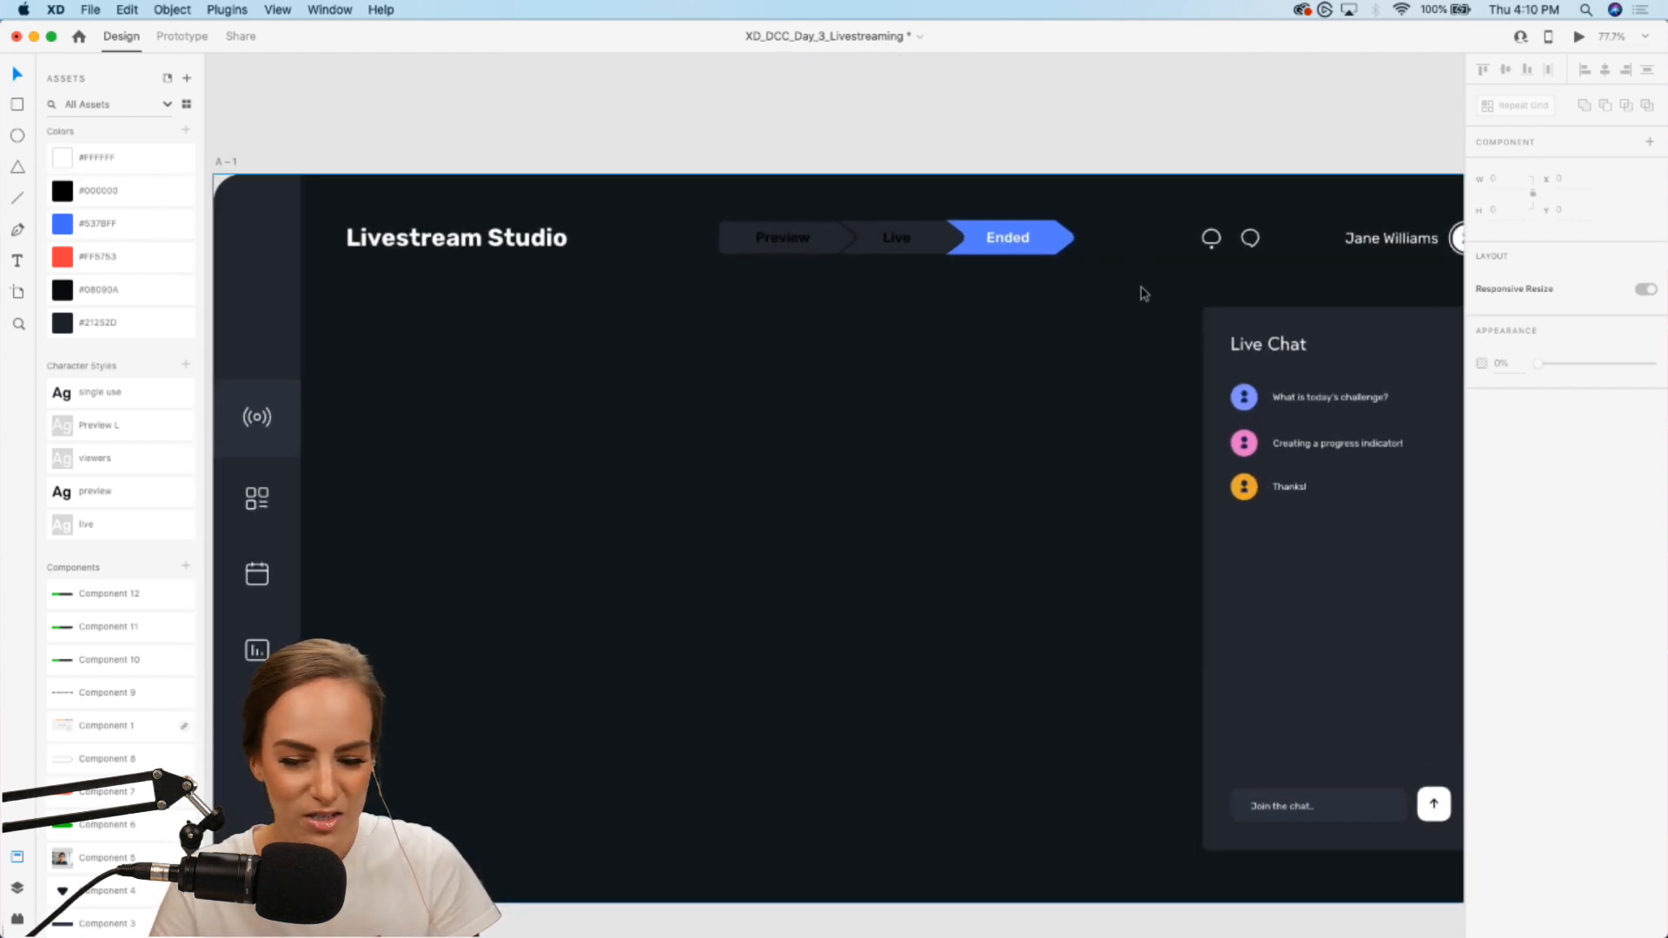
pyautogui.click(21, 109)
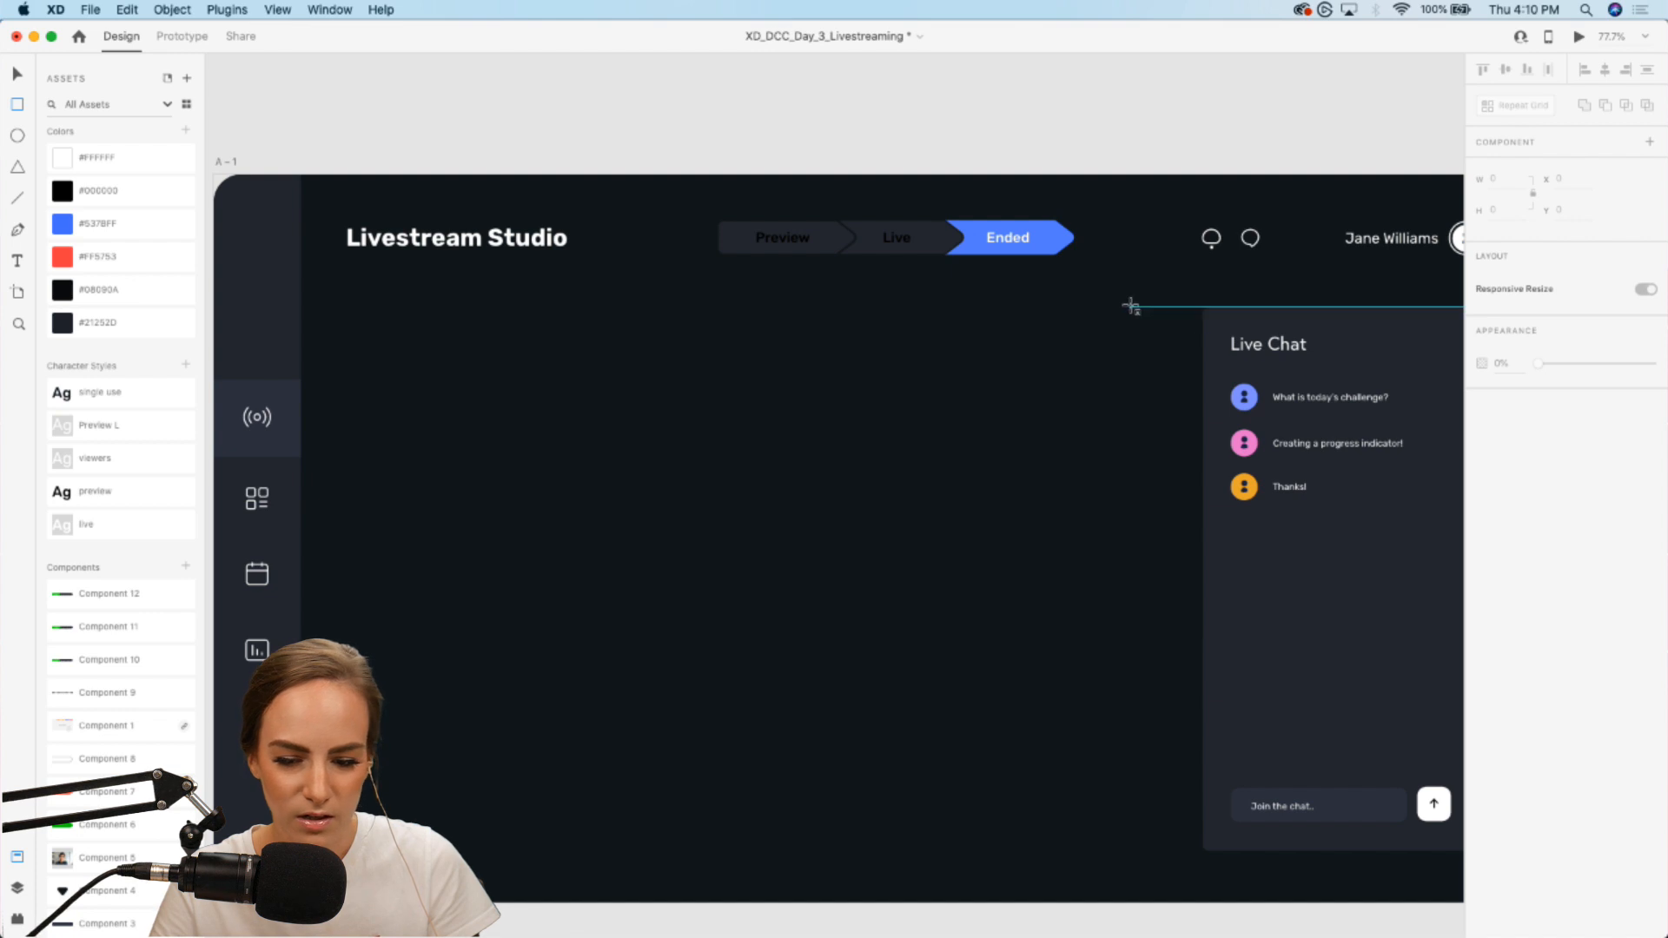
pyautogui.moveTo(1136, 305)
pyautogui.mouseDown()
pyautogui.moveTo(670, 372)
pyautogui.moveTo(357, 388)
pyautogui.moveTo(346, 410)
pyautogui.mouseUp()
pyautogui.click(1334, 639)
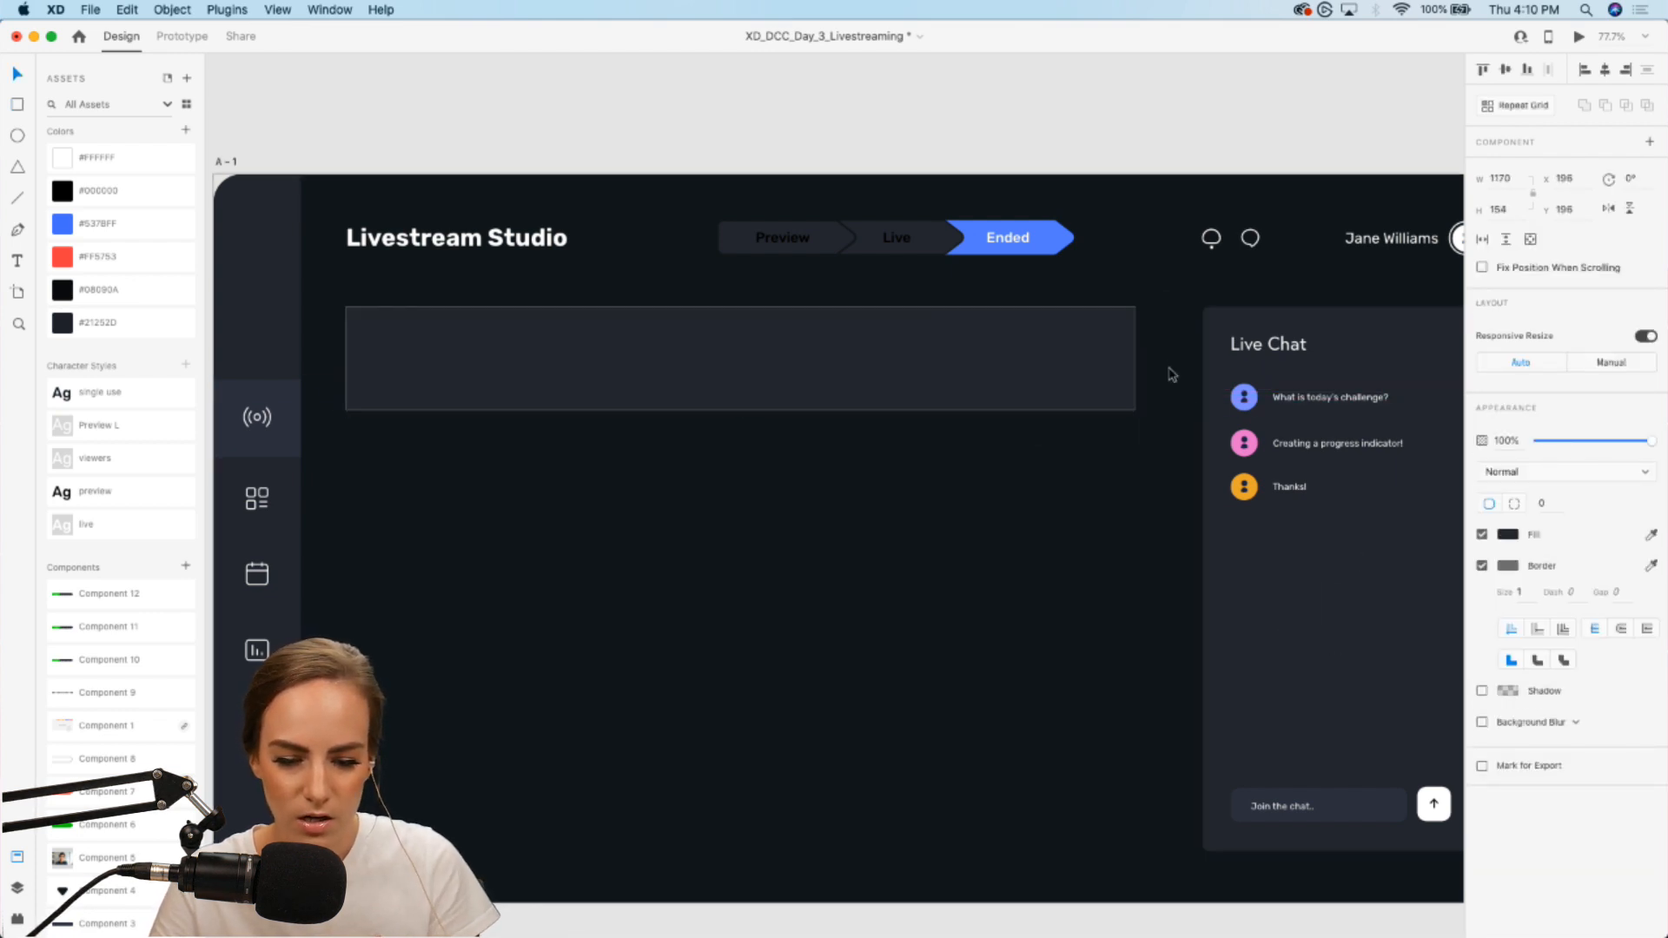
pyautogui.click(1482, 565)
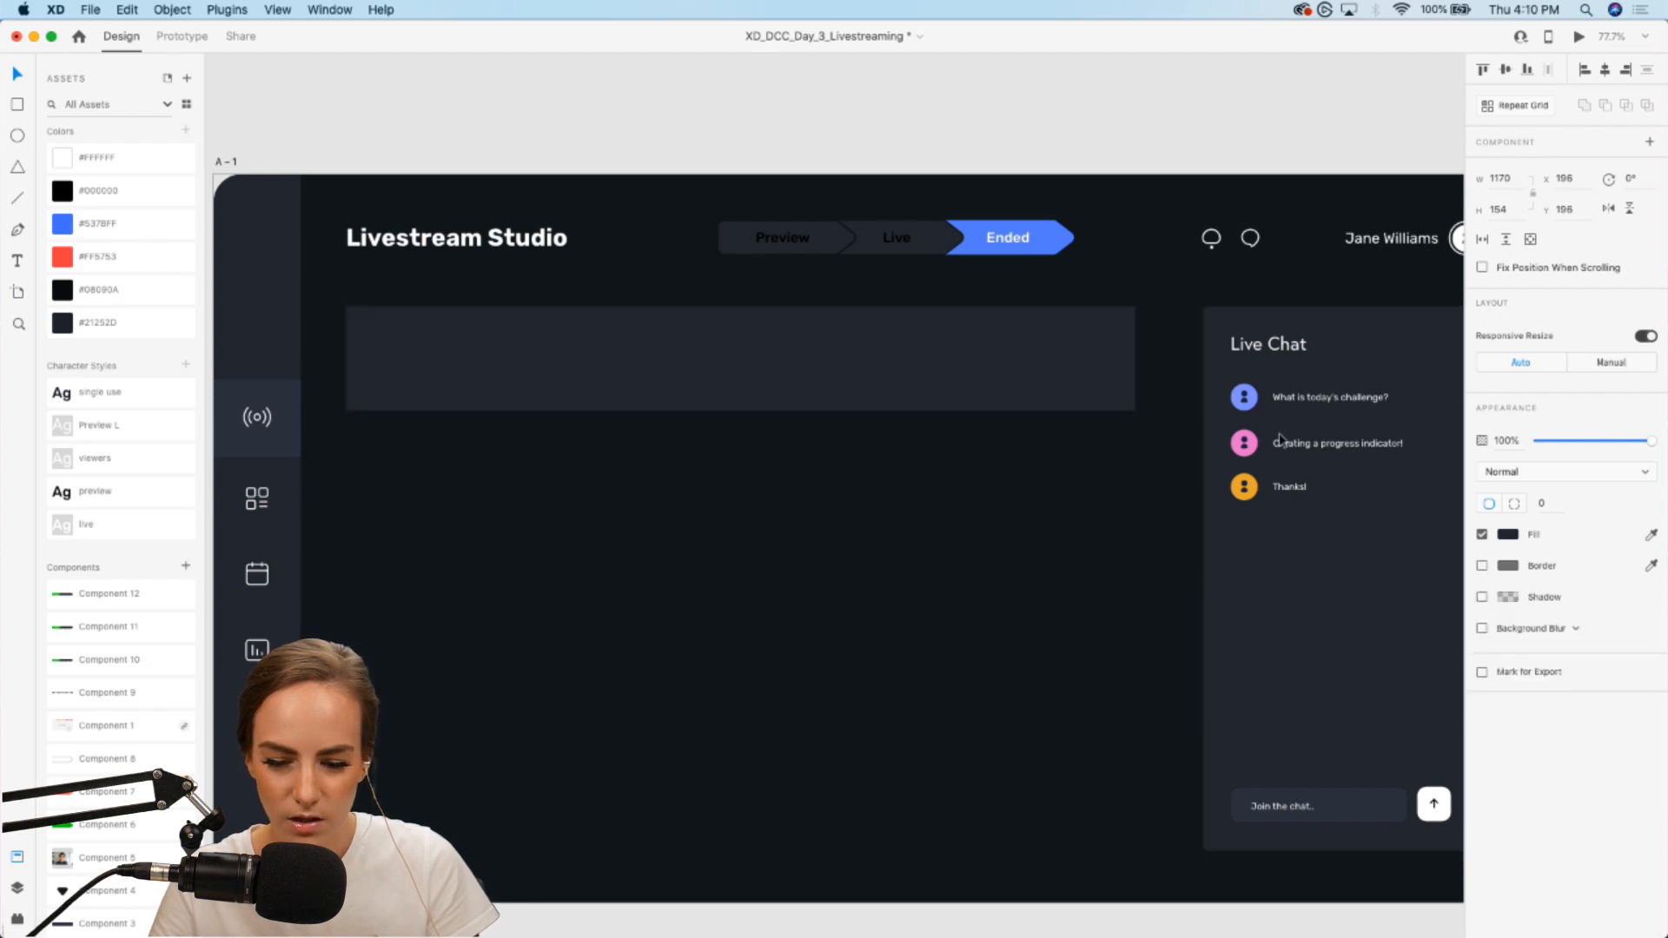
# Step: Widen the new panel towards the Live Chat panel, make it slightly taller and round its corners
pyautogui.moveTo(1135, 359)
pyautogui.mouseDown()
pyautogui.moveTo(1156, 359)
pyautogui.moveTo(1141, 331)
pyautogui.mouseUp()
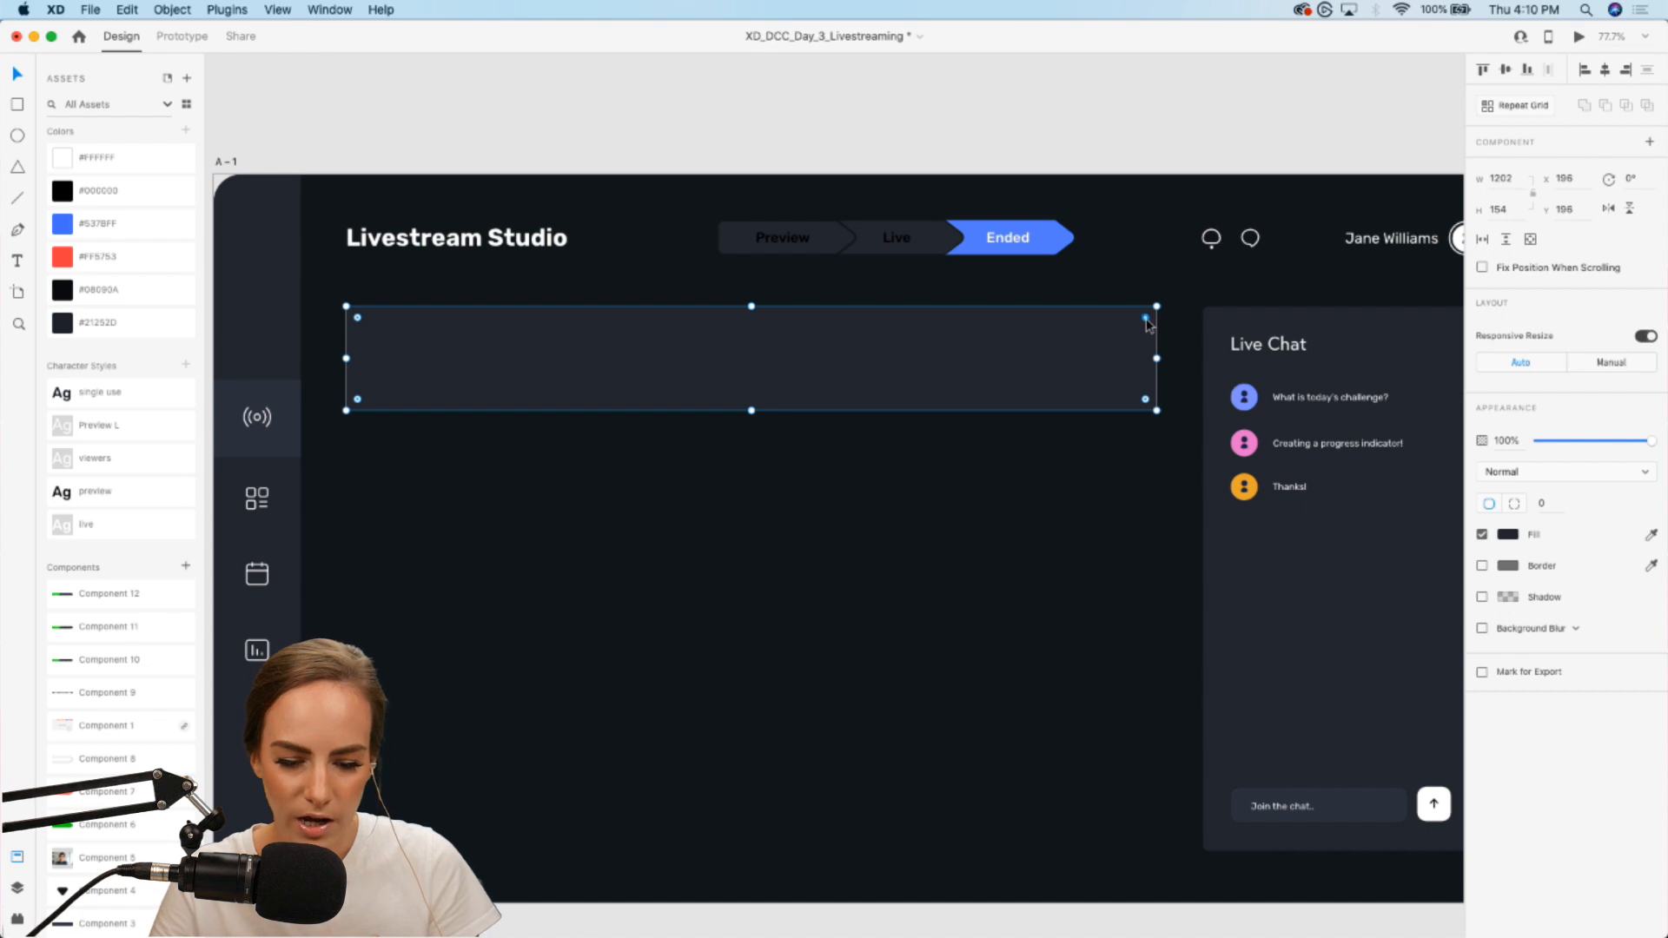
pyautogui.moveTo(1147, 323); pyautogui.dragTo(1173, 360)
pyautogui.moveTo(761, 411); pyautogui.dragTo(758, 418)
pyautogui.click(942, 152)
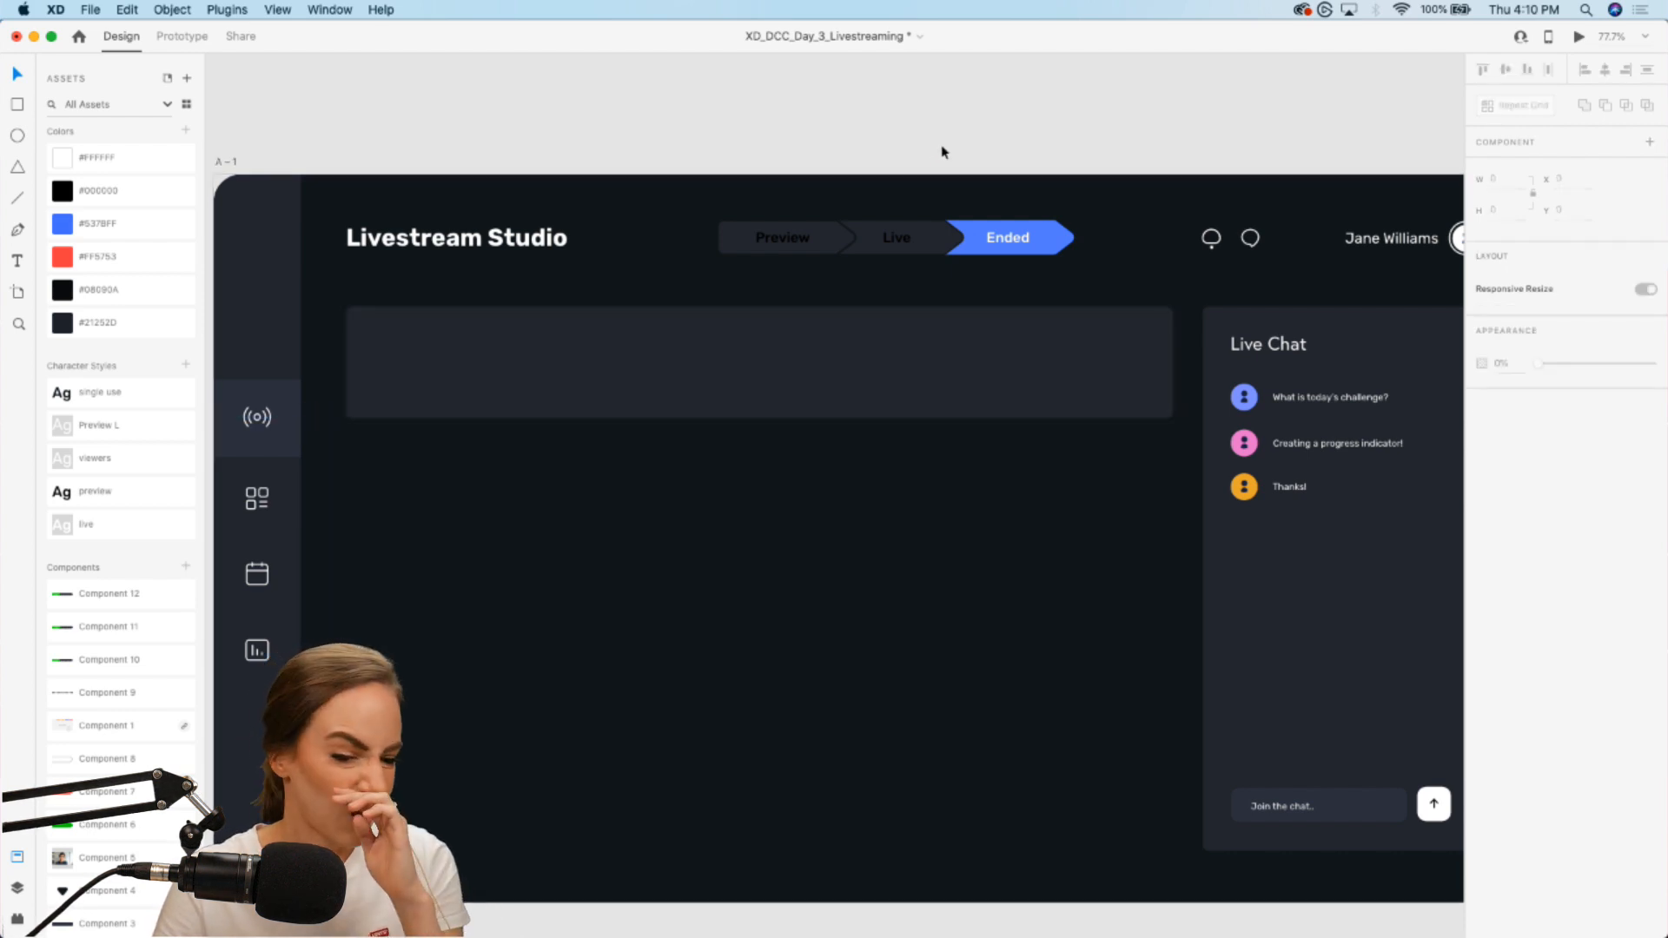
# Step: Switch the progress indicator component back to its Default State
pyautogui.scroll(3, 942, 151)
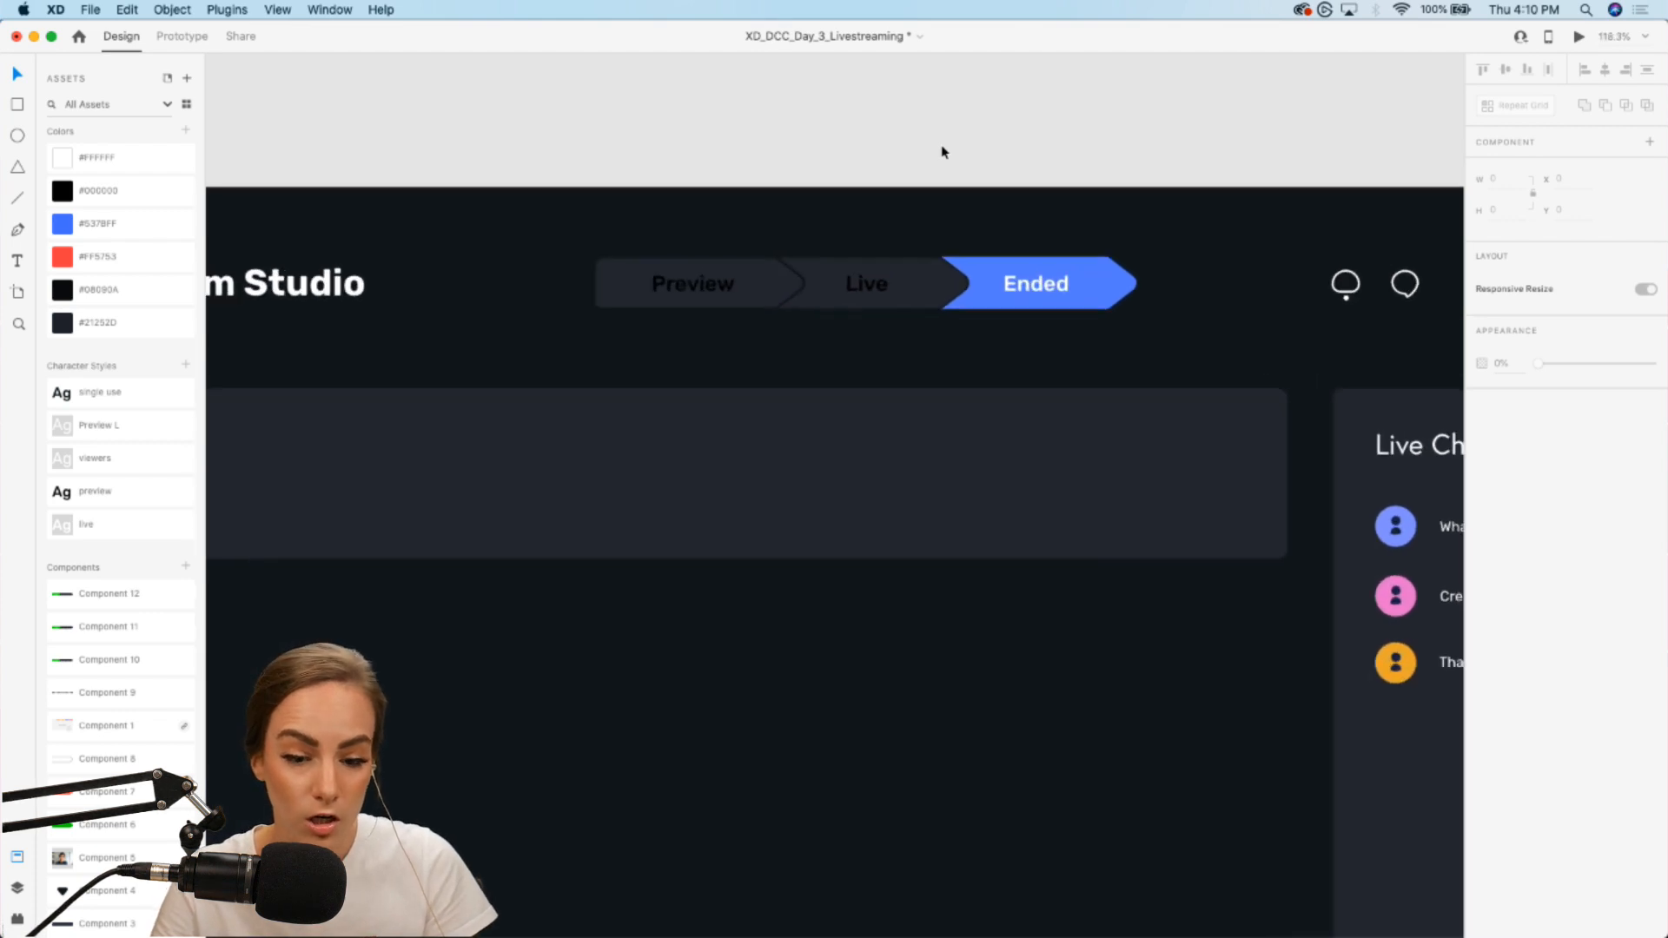
pyautogui.hscroll(2, 942, 150)
pyautogui.scroll(-6, 909, 274)
pyautogui.click(889, 276)
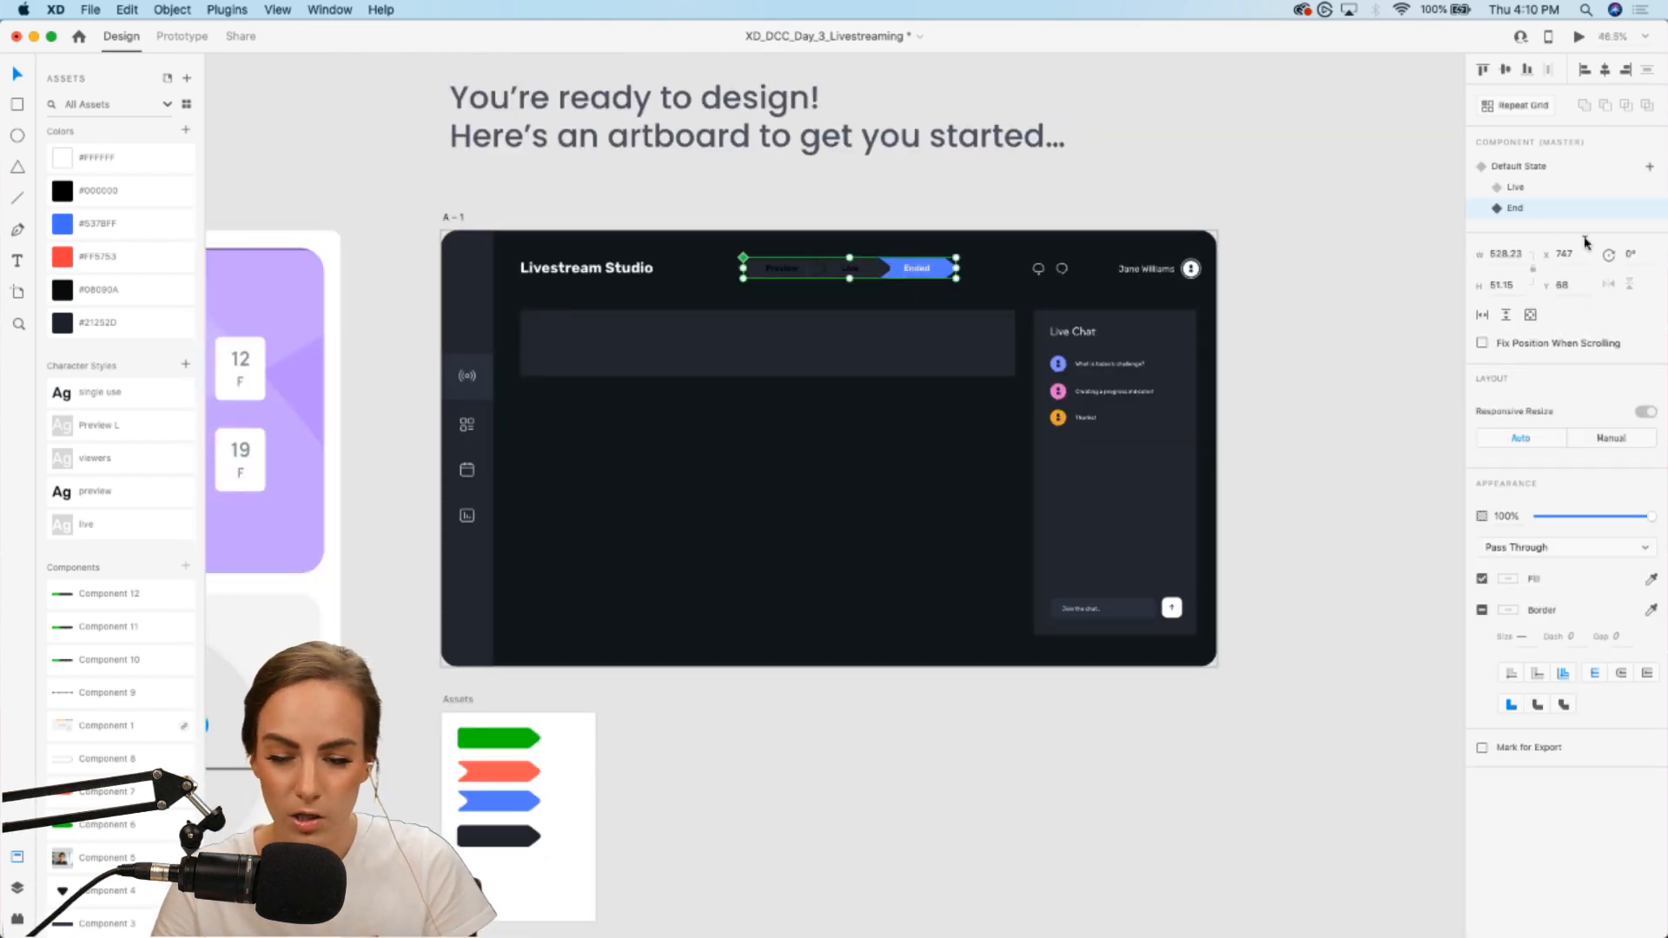
pyautogui.click(1518, 168)
pyautogui.scroll(5, 949, 184)
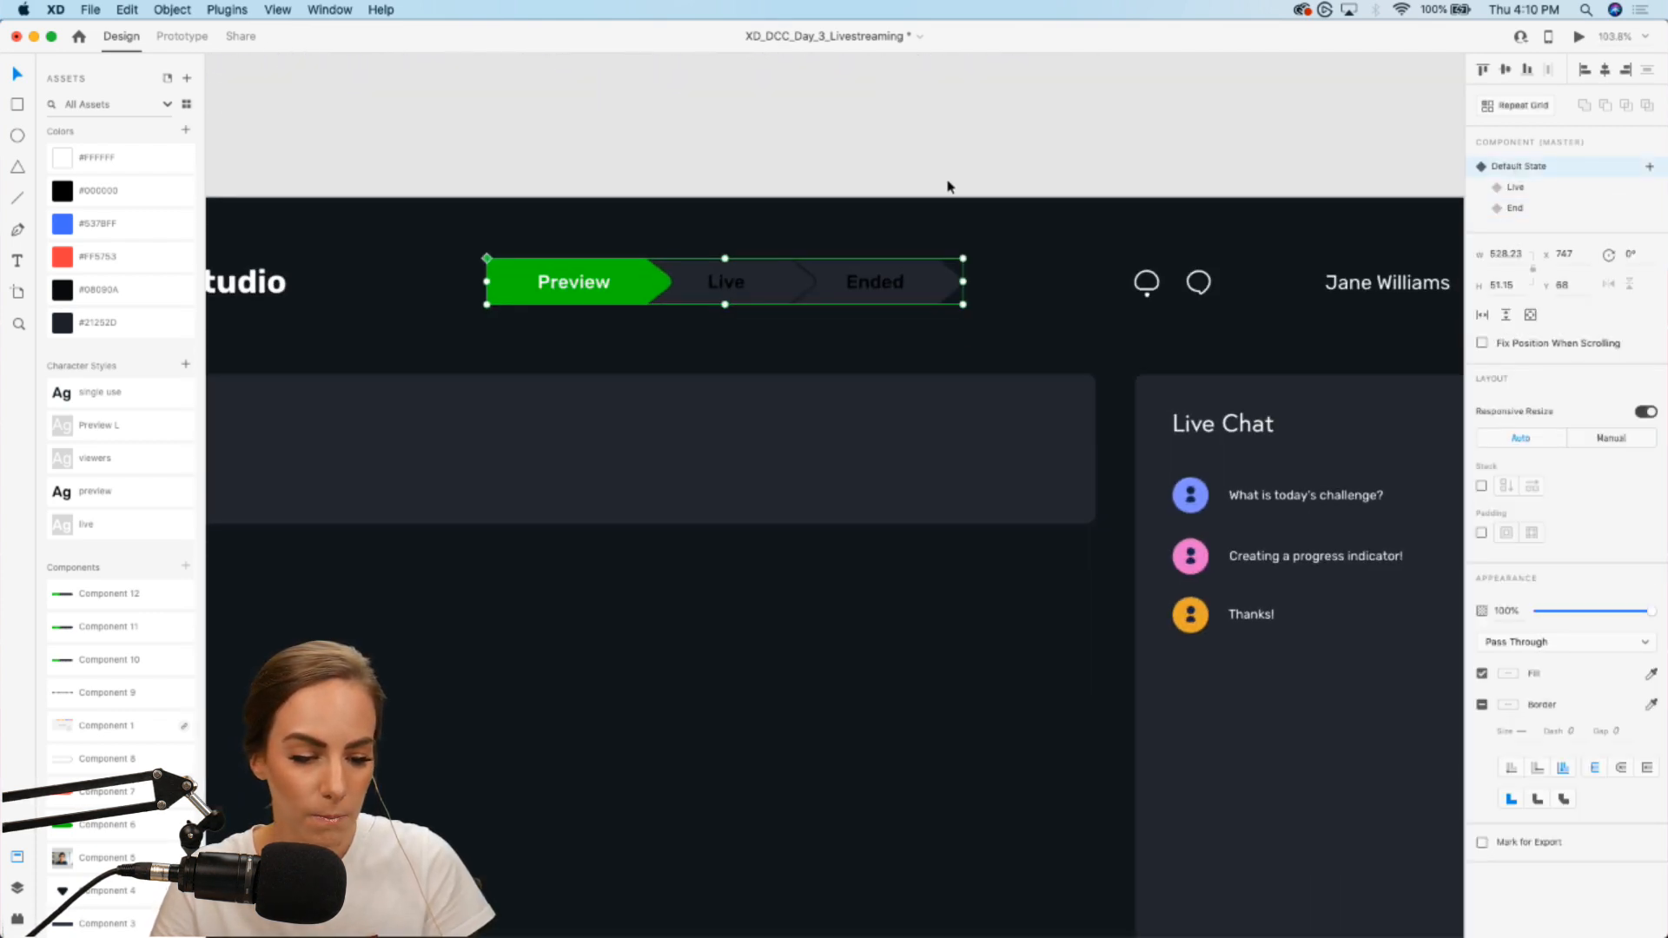
# Step: Draw a borderless button about 220 by 63 near the panel's right end, with corner radius 9 and the red colour asset as fill
pyautogui.click(15, 106)
pyautogui.moveTo(841, 425); pyautogui.dragTo(987, 454)
pyautogui.moveTo(860, 431); pyautogui.dragTo(863, 439)
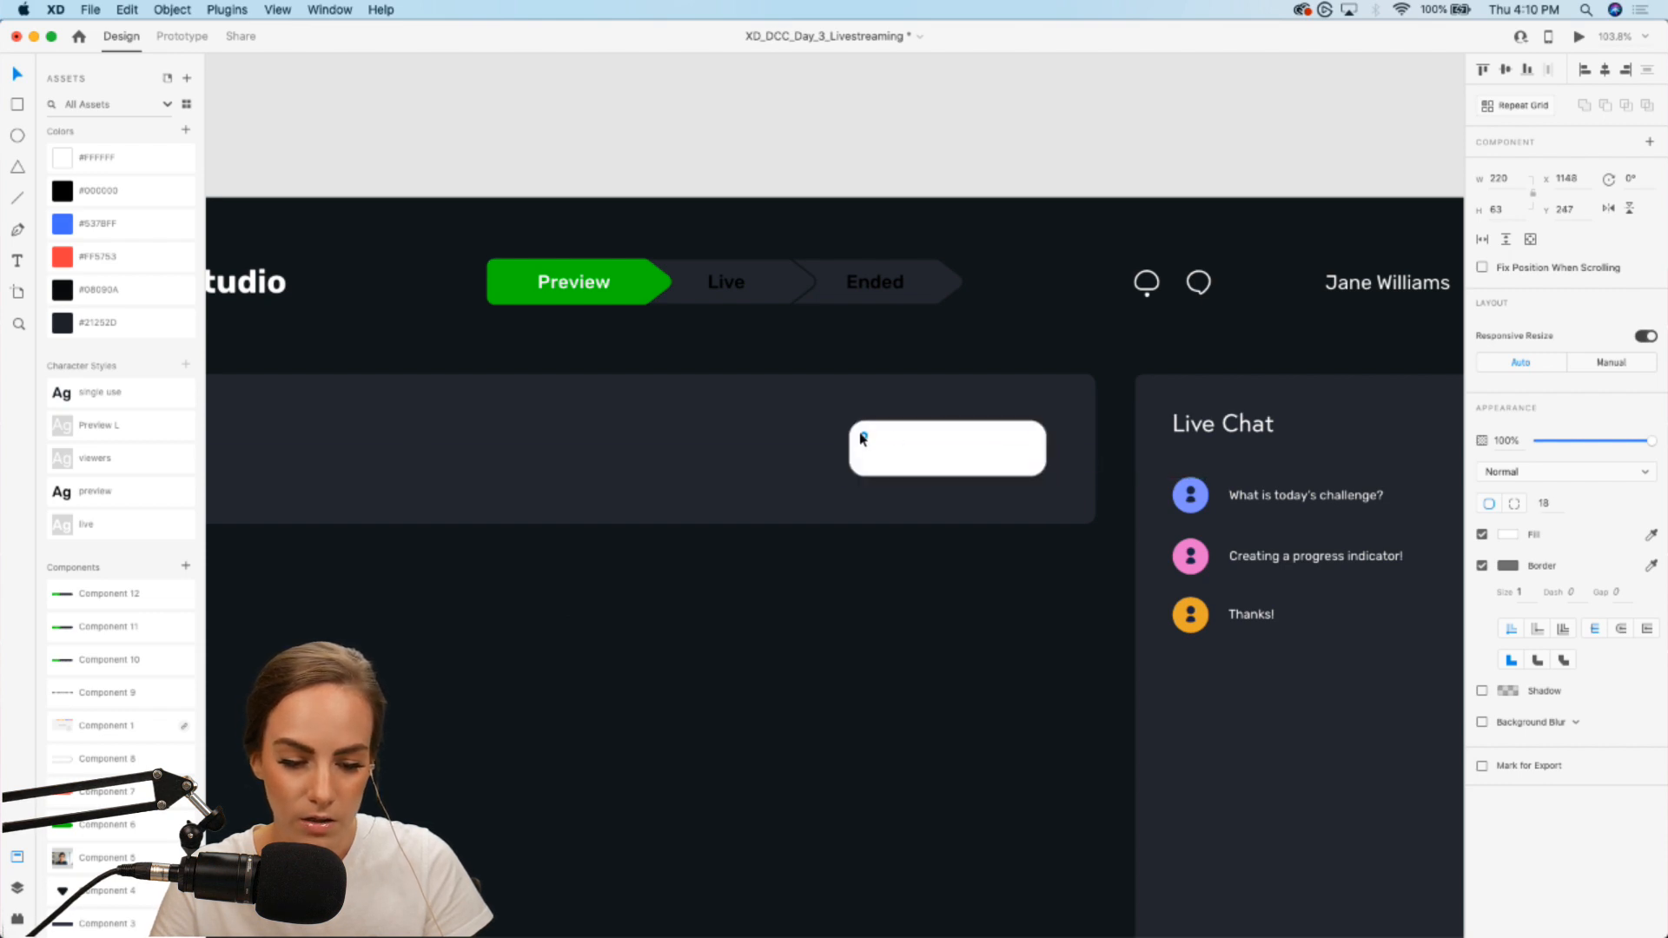
pyautogui.click(101, 259)
pyautogui.click(1482, 566)
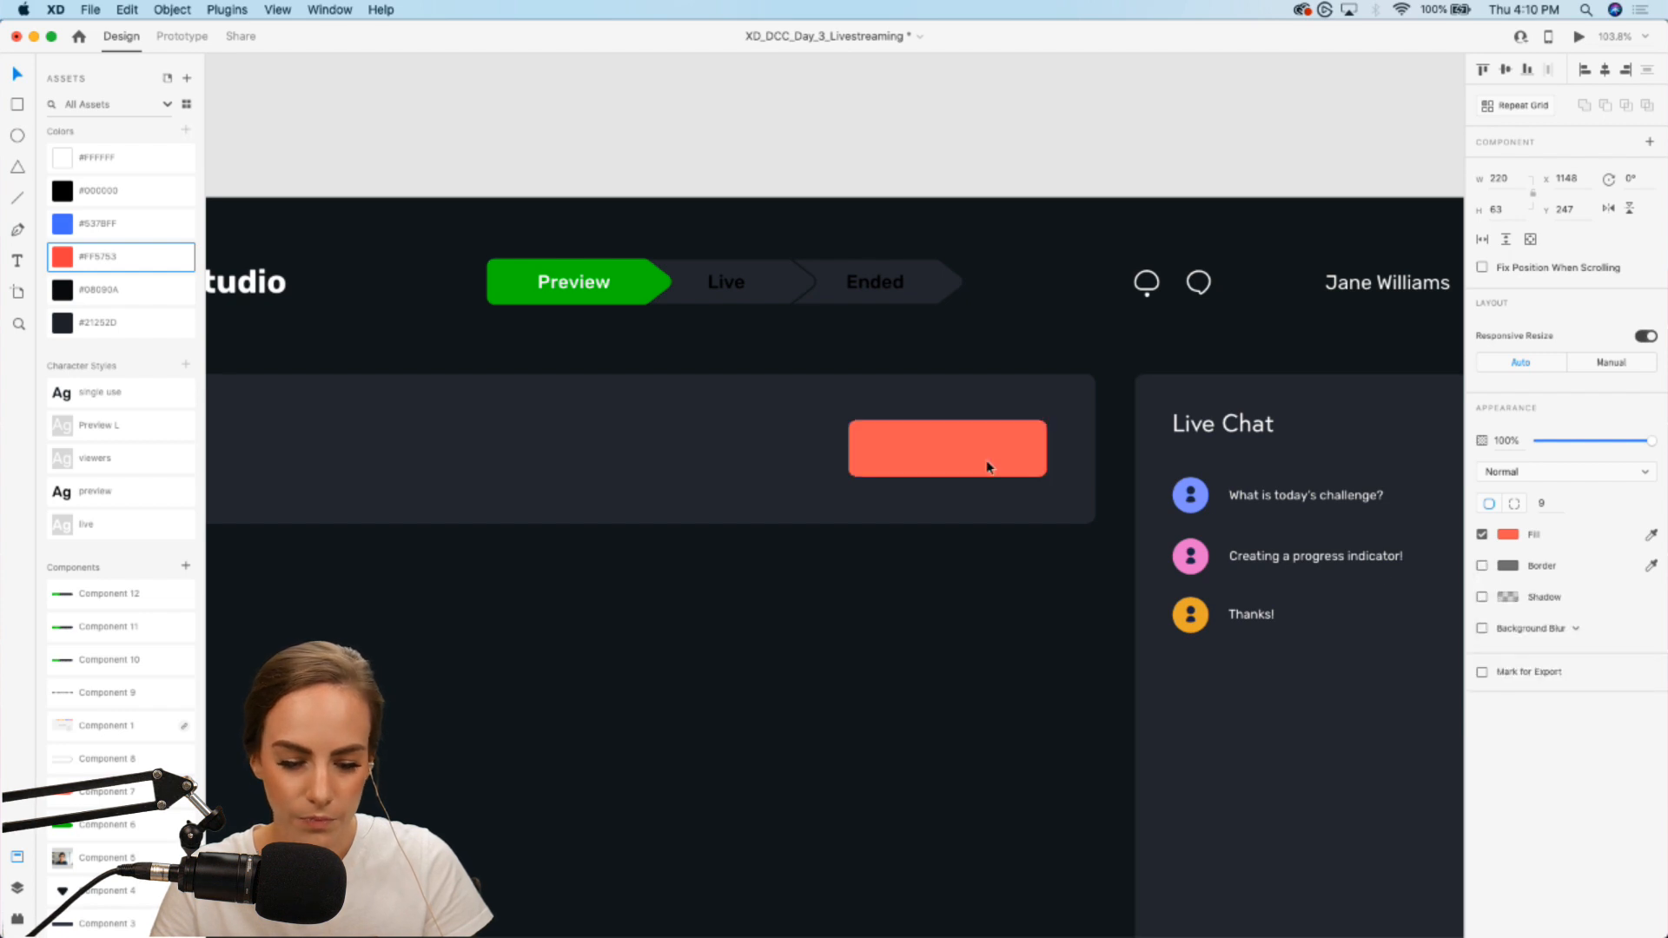
# Step: Add an auto-width "Go Live" label centred on the red button and colour it with the #FFFFFF asset
pyautogui.scroll(5, 987, 460)
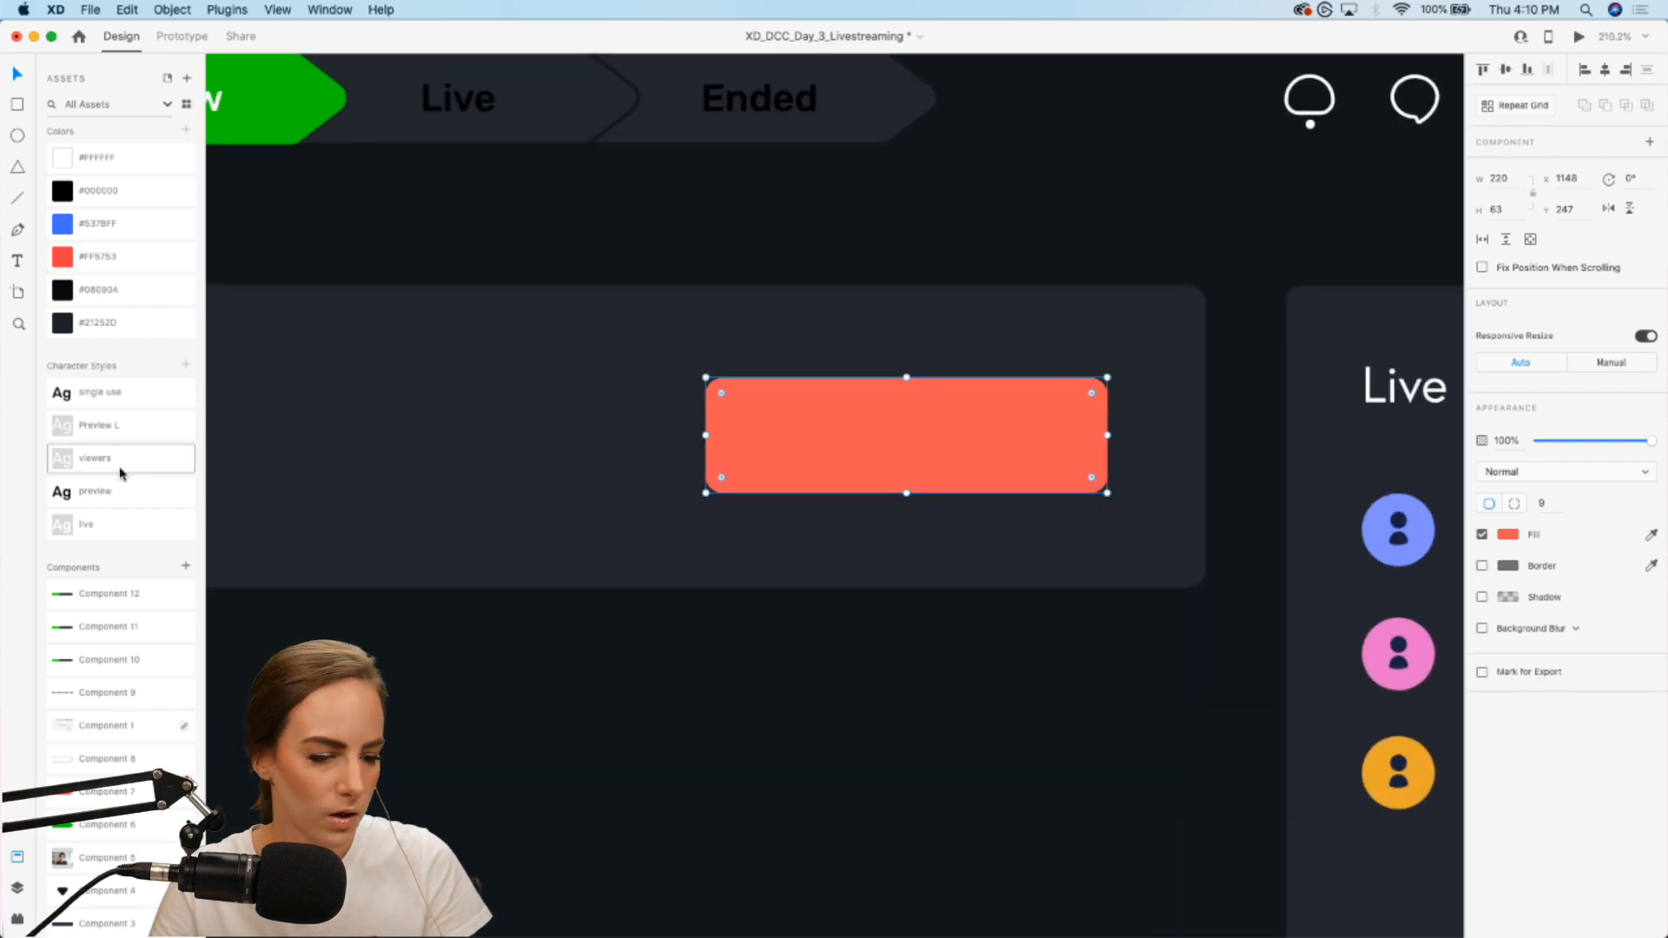
pyautogui.moveTo(587, 407); pyautogui.dragTo(842, 496)
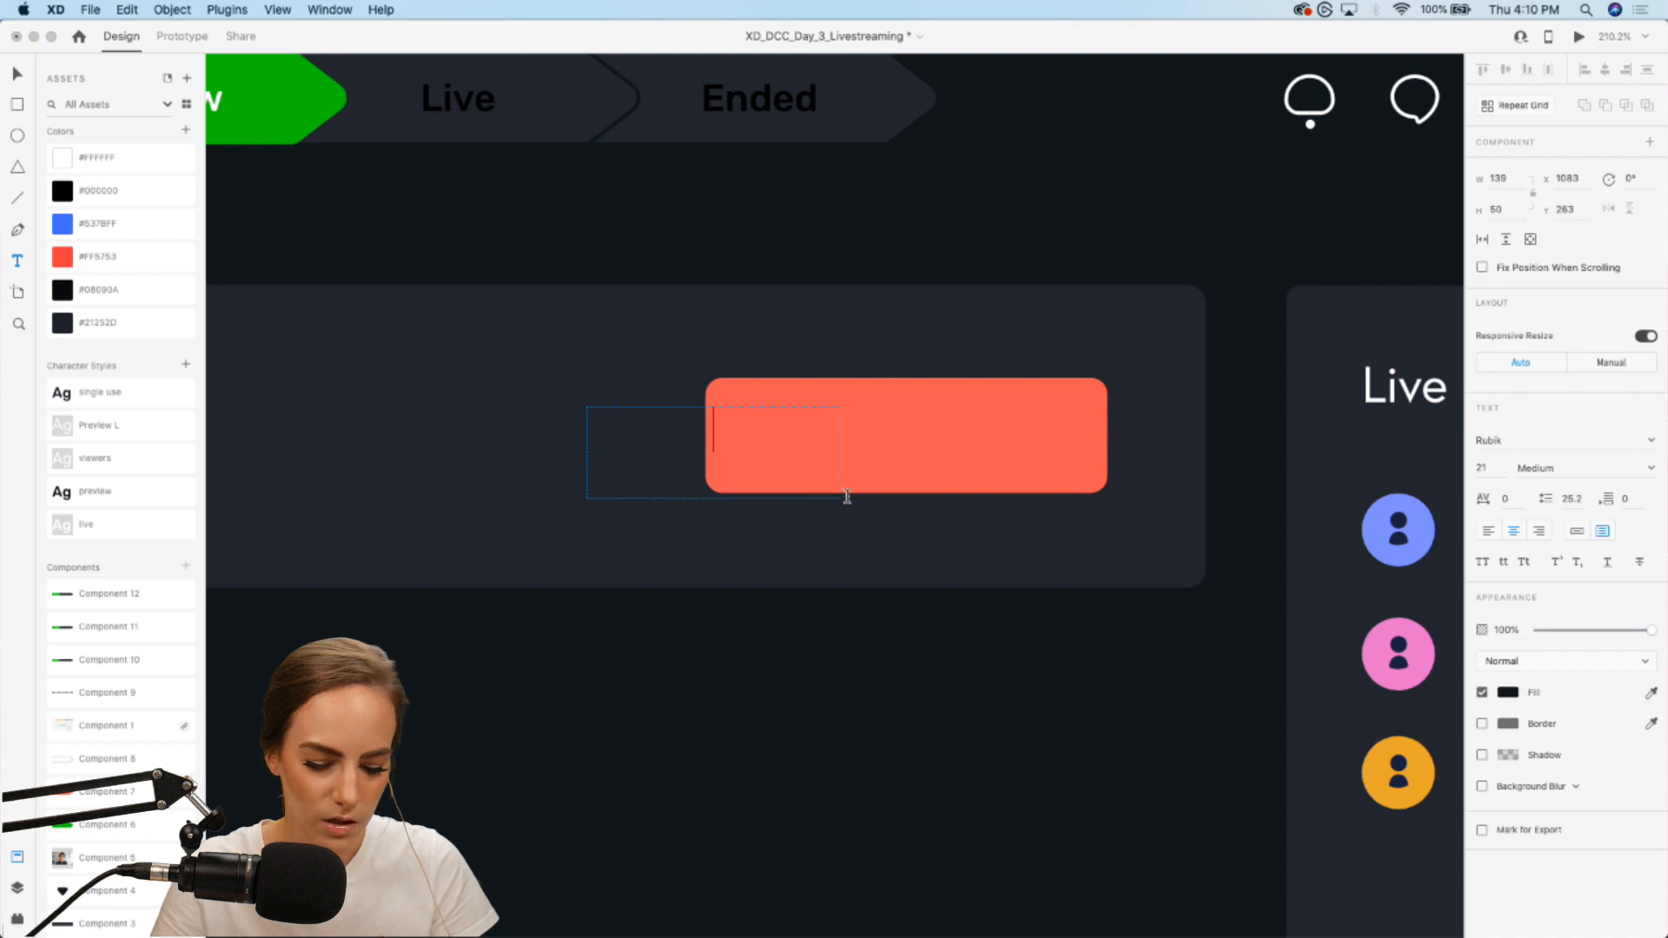
pyautogui.write('Go Live')
pyautogui.press('Escape')
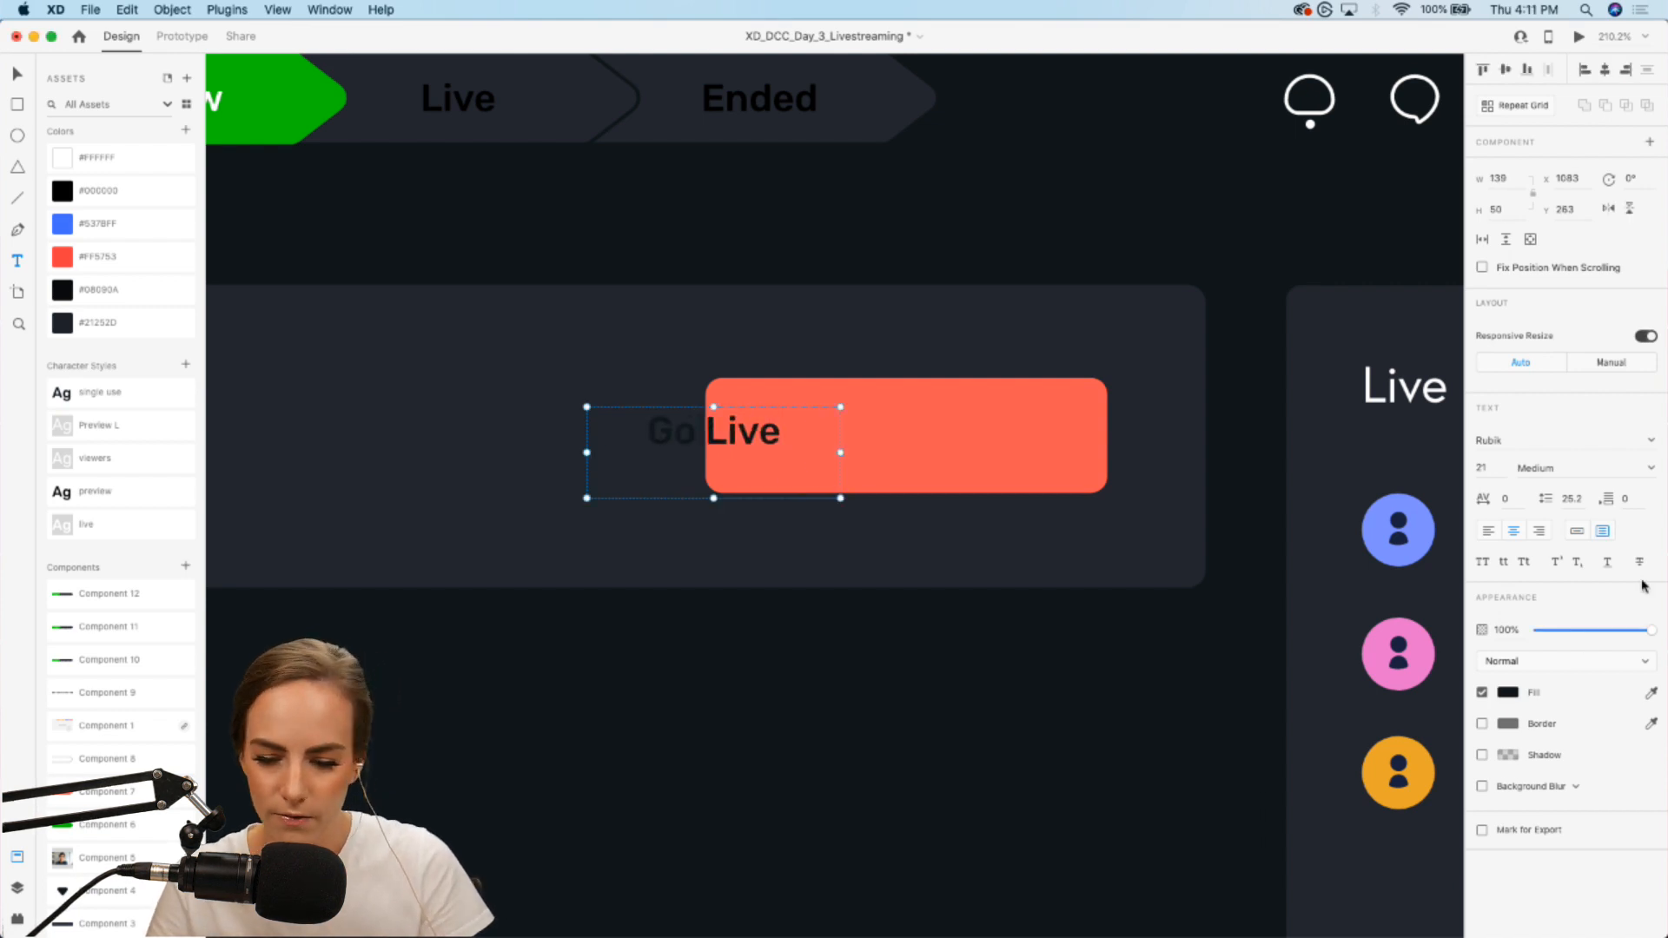
pyautogui.click(1577, 531)
pyautogui.moveTo(722, 439); pyautogui.dragTo(916, 440)
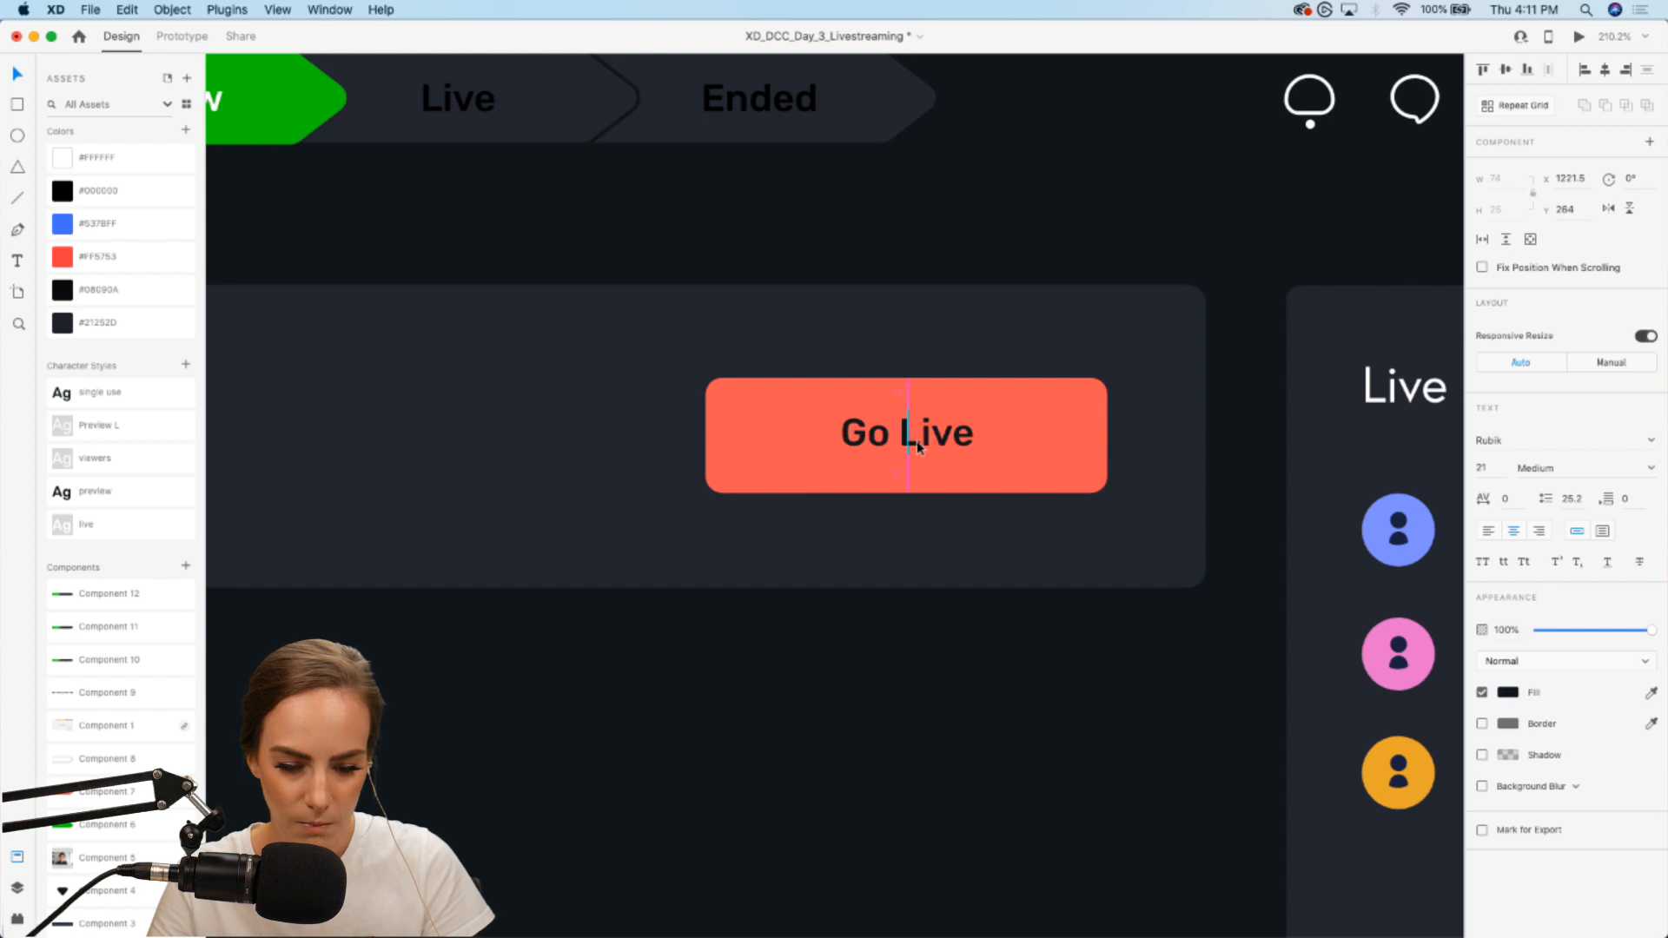
pyautogui.click(83, 157)
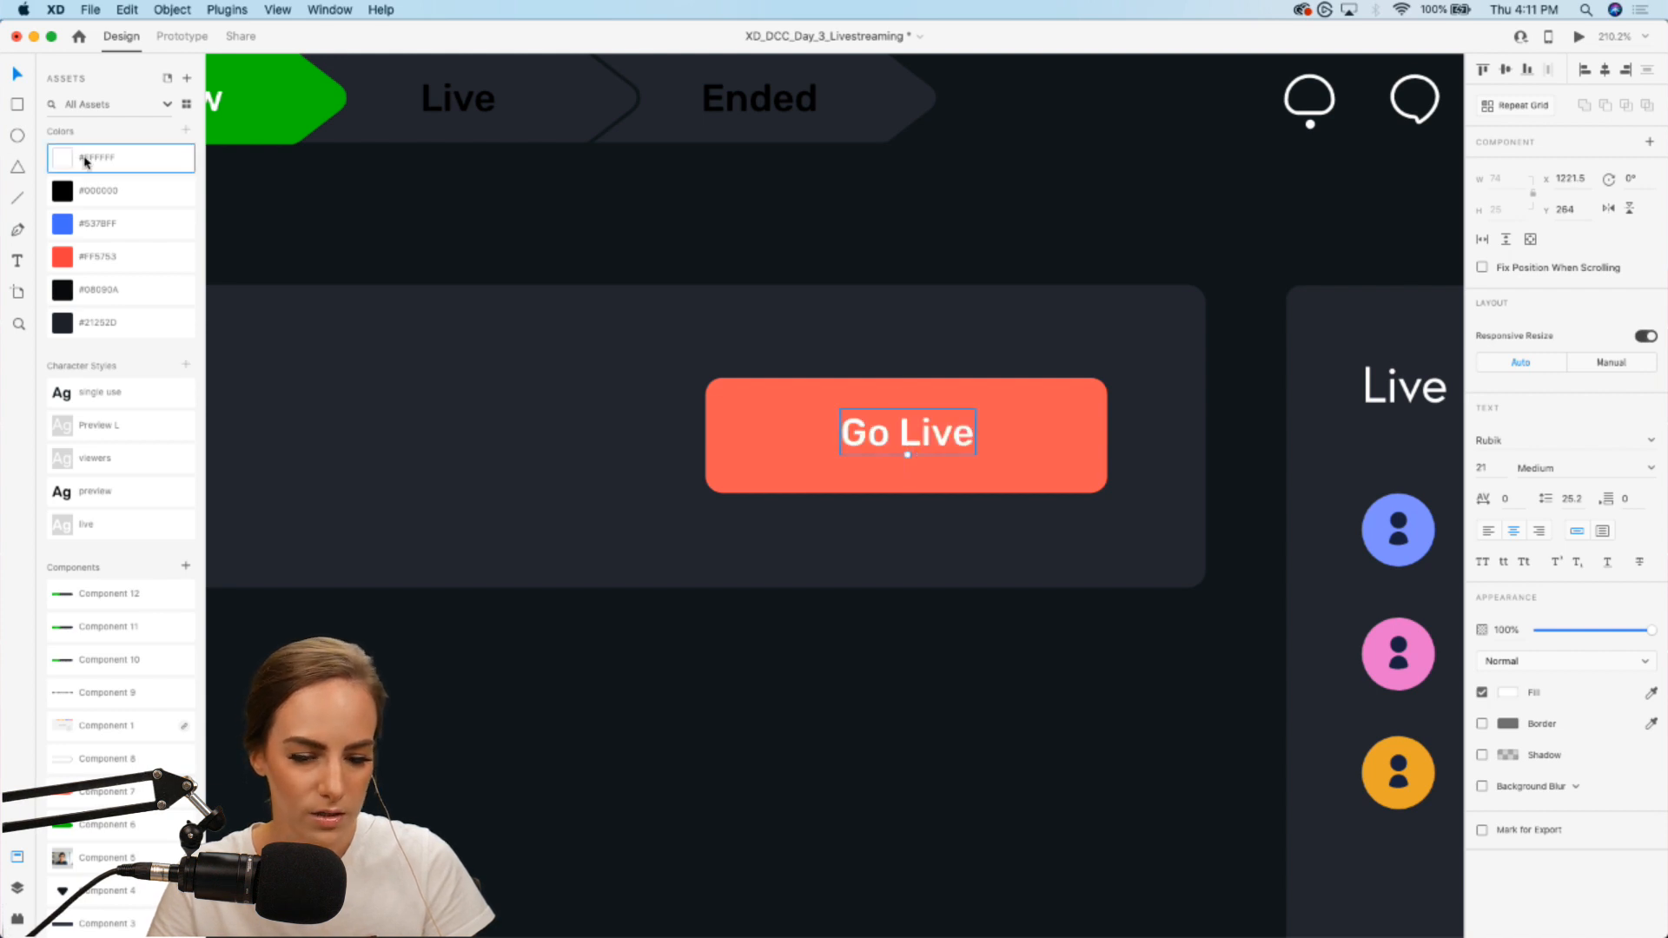
# Step: Narrow the red button to about 189 wide, recentre the Go Live label on it and group the two
pyautogui.click(819, 461)
pyautogui.moveTo(705, 435); pyautogui.dragTo(754, 438)
pyautogui.moveTo(874, 443); pyautogui.dragTo(910, 444)
pyautogui.click(788, 444)
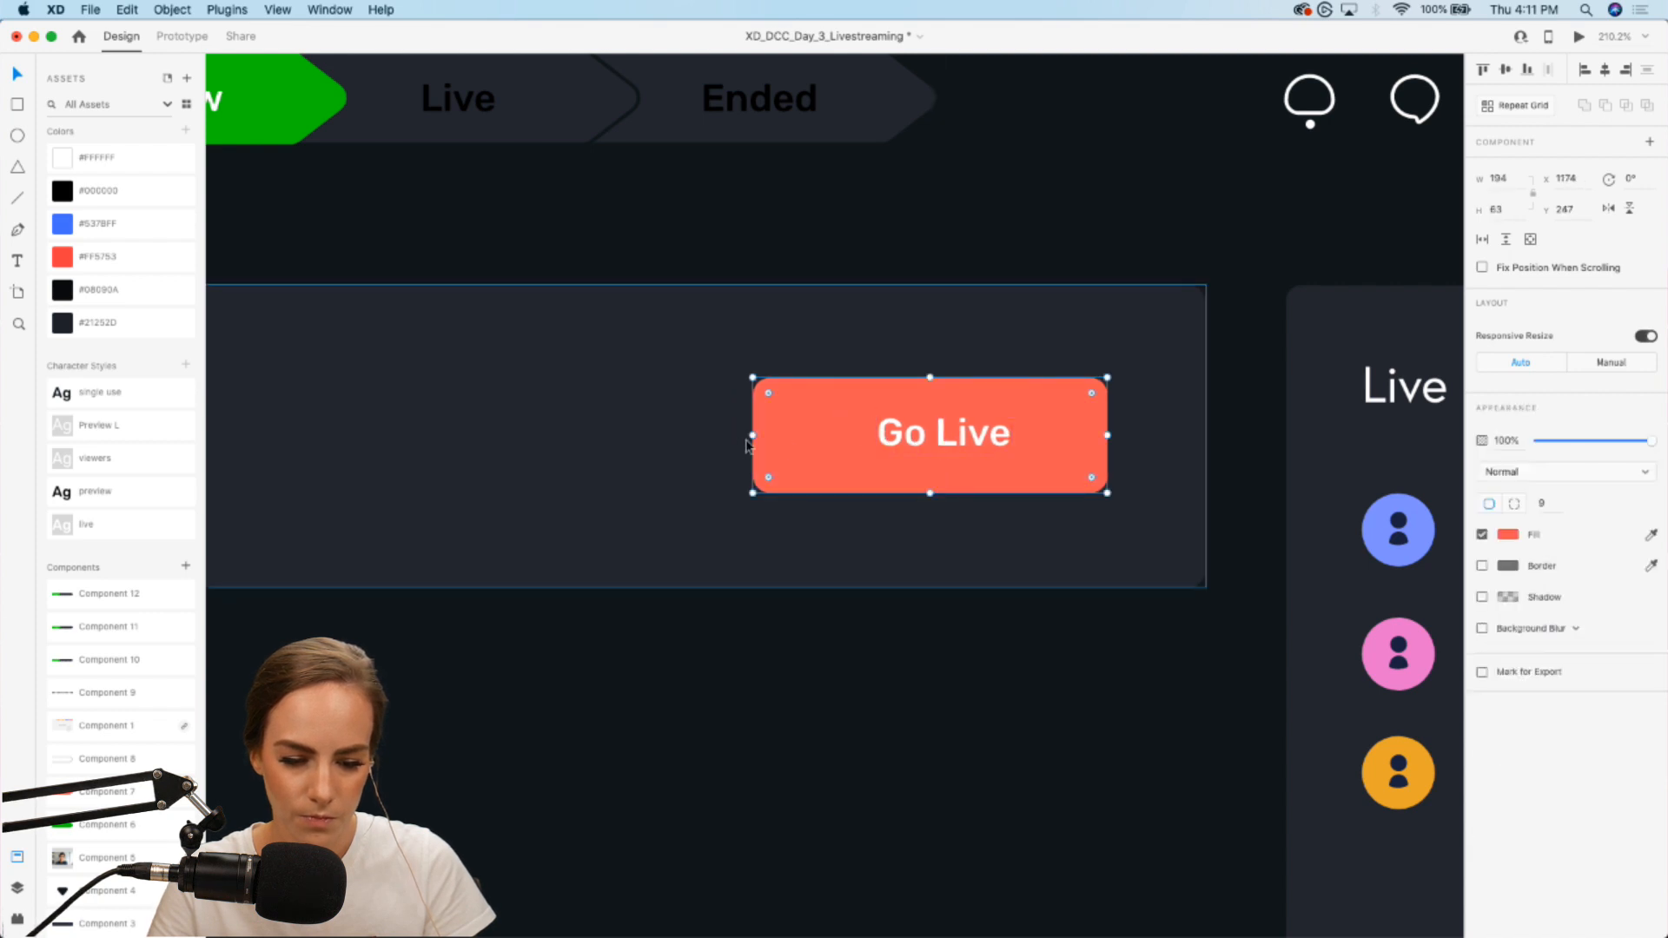
pyautogui.moveTo(752, 438); pyautogui.dragTo(762, 438)
pyautogui.moveTo(950, 446); pyautogui.dragTo(945, 445)
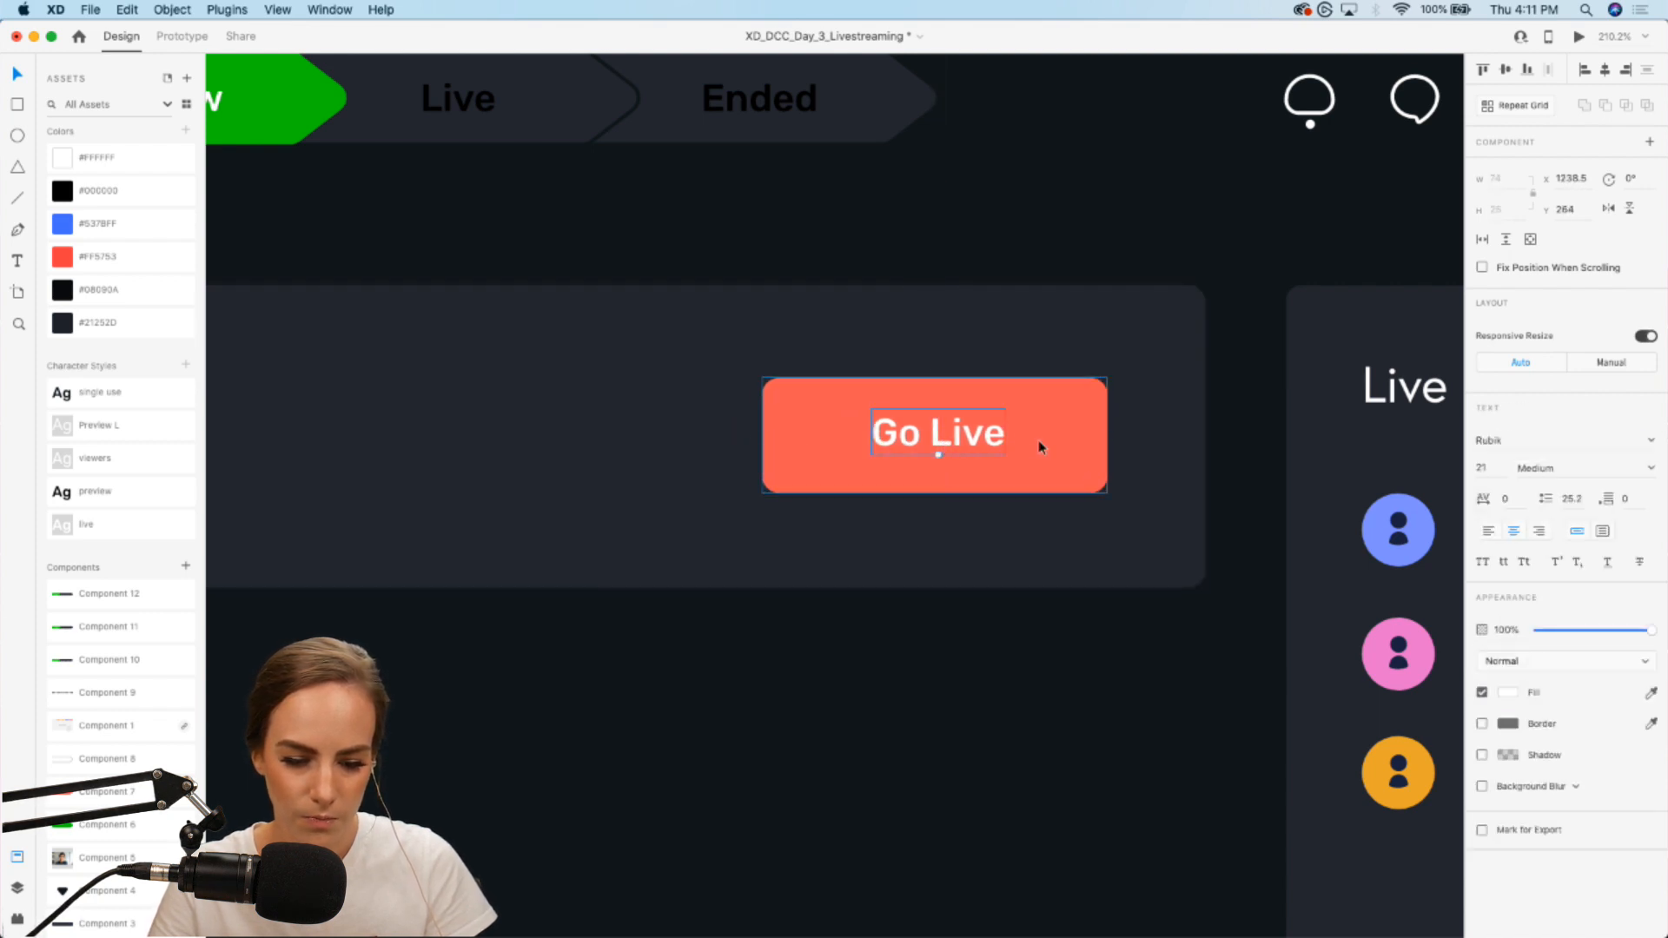
pyautogui.keyDown('shift'); pyautogui.click(1040, 447); pyautogui.keyUp('shift')
pyautogui.press('super+g')
# Step: Add an auto-width "Viewers" label near the panel's left end and apply the viewers character style
pyautogui.scroll(-5, 1040, 446)
pyautogui.hscroll(-5, 1042, 447)
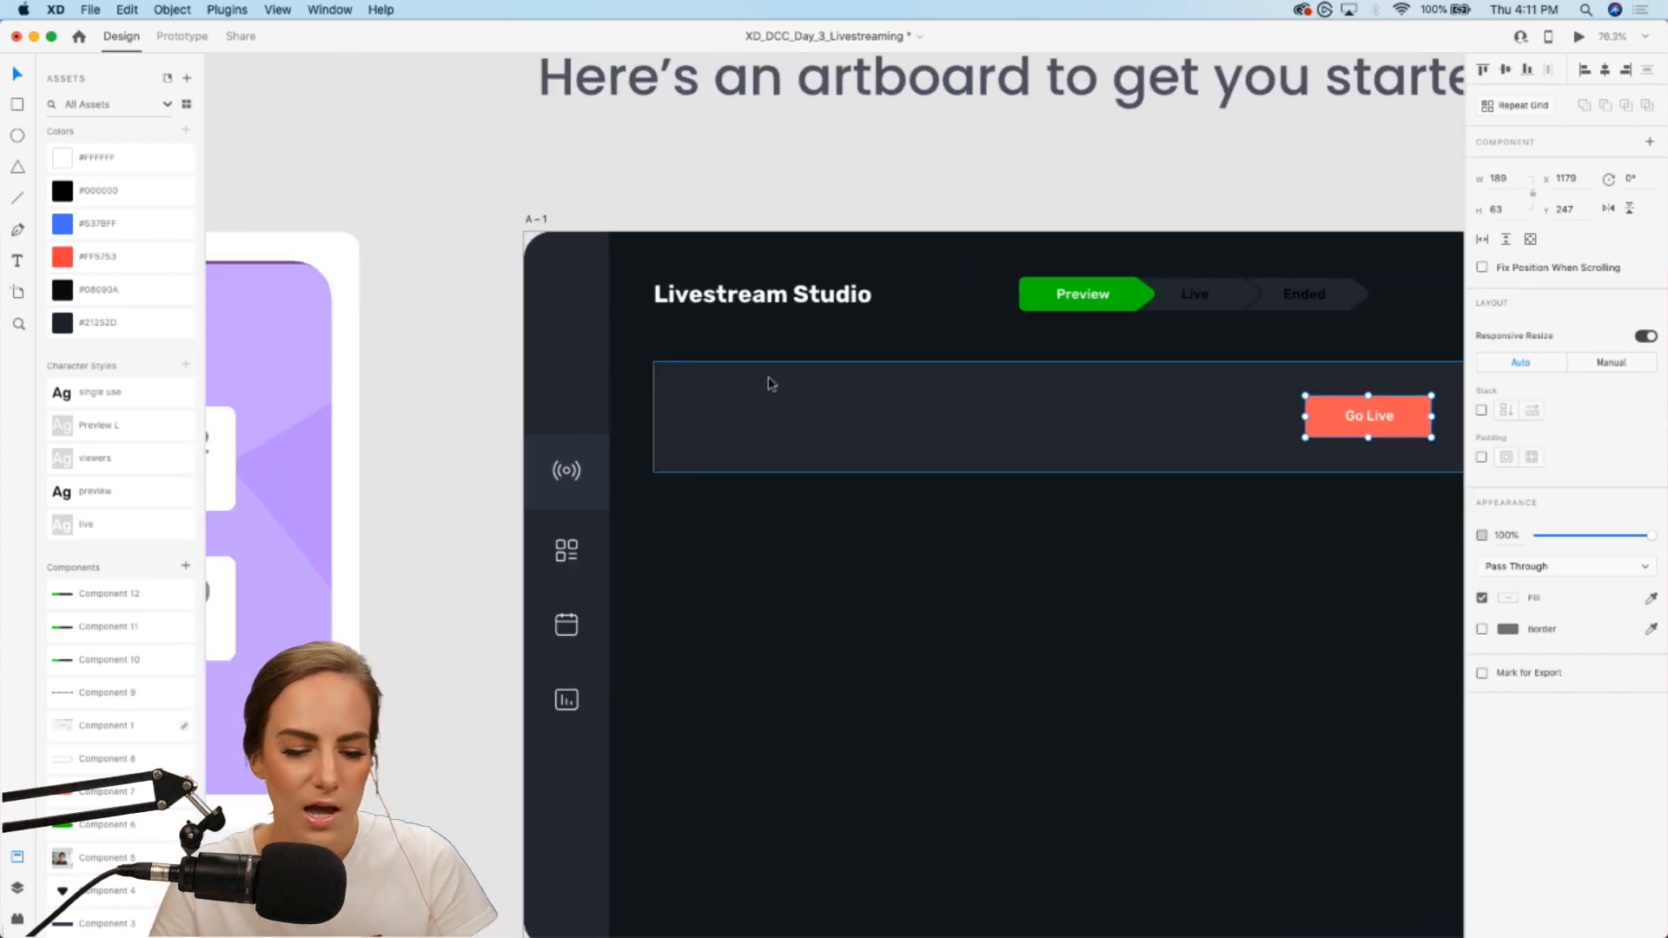
pyautogui.scroll(5, 961, 380)
pyautogui.click(22, 265)
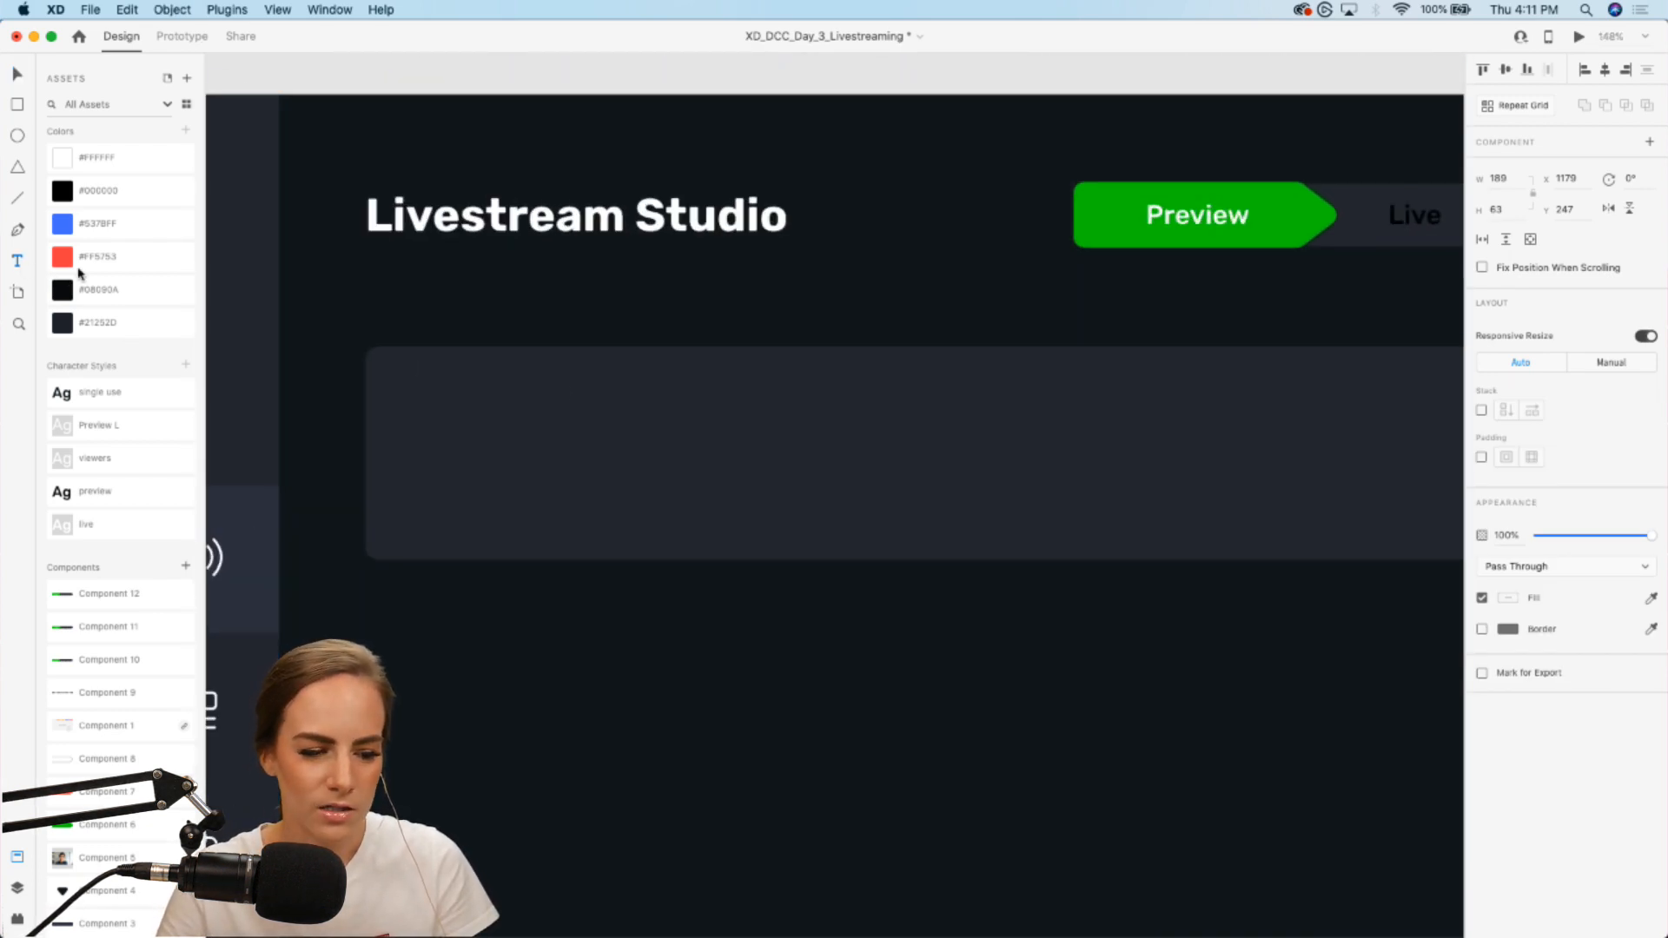
pyautogui.moveTo(493, 391); pyautogui.dragTo(743, 469)
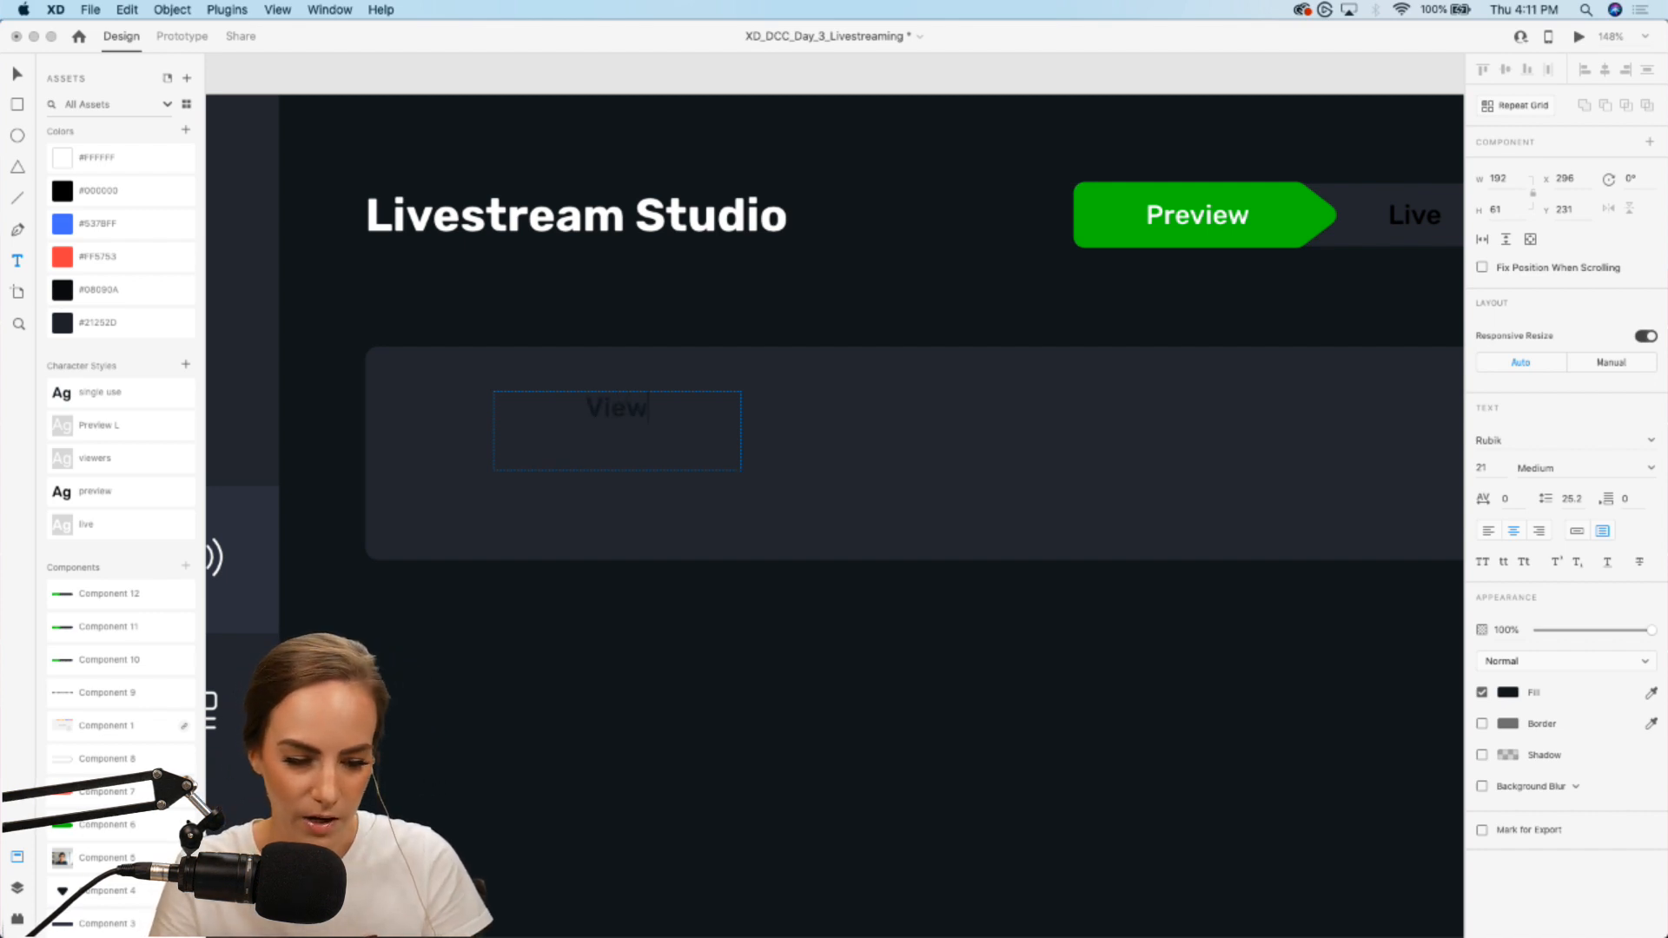
pyautogui.press('Escape')
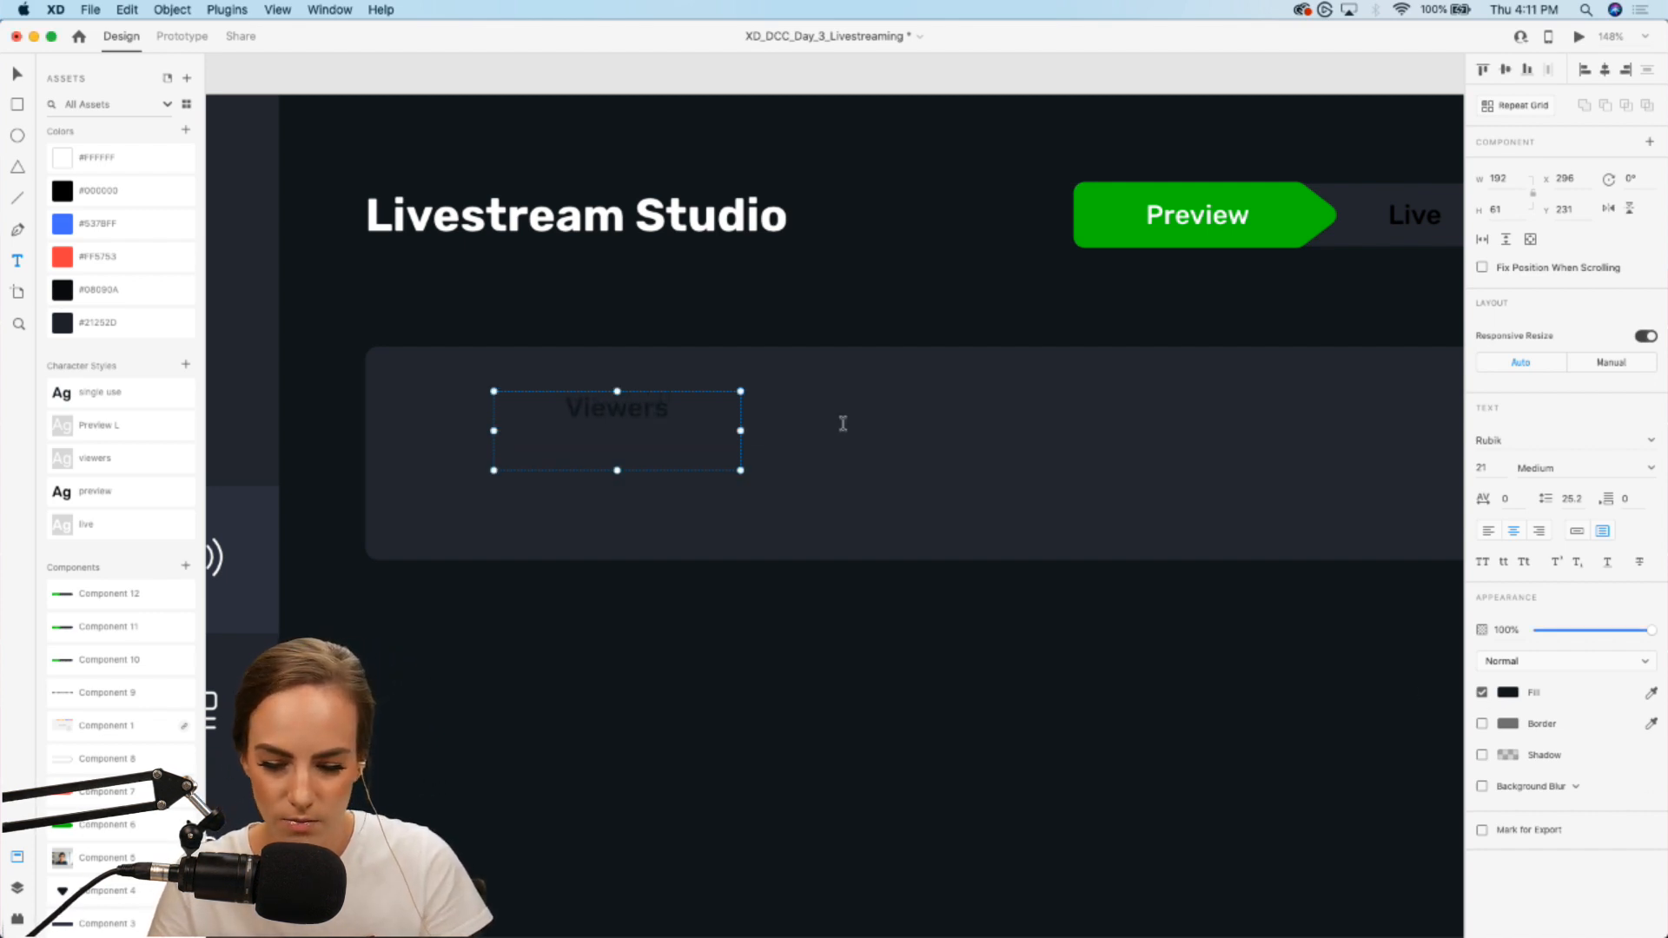
pyautogui.click(1579, 531)
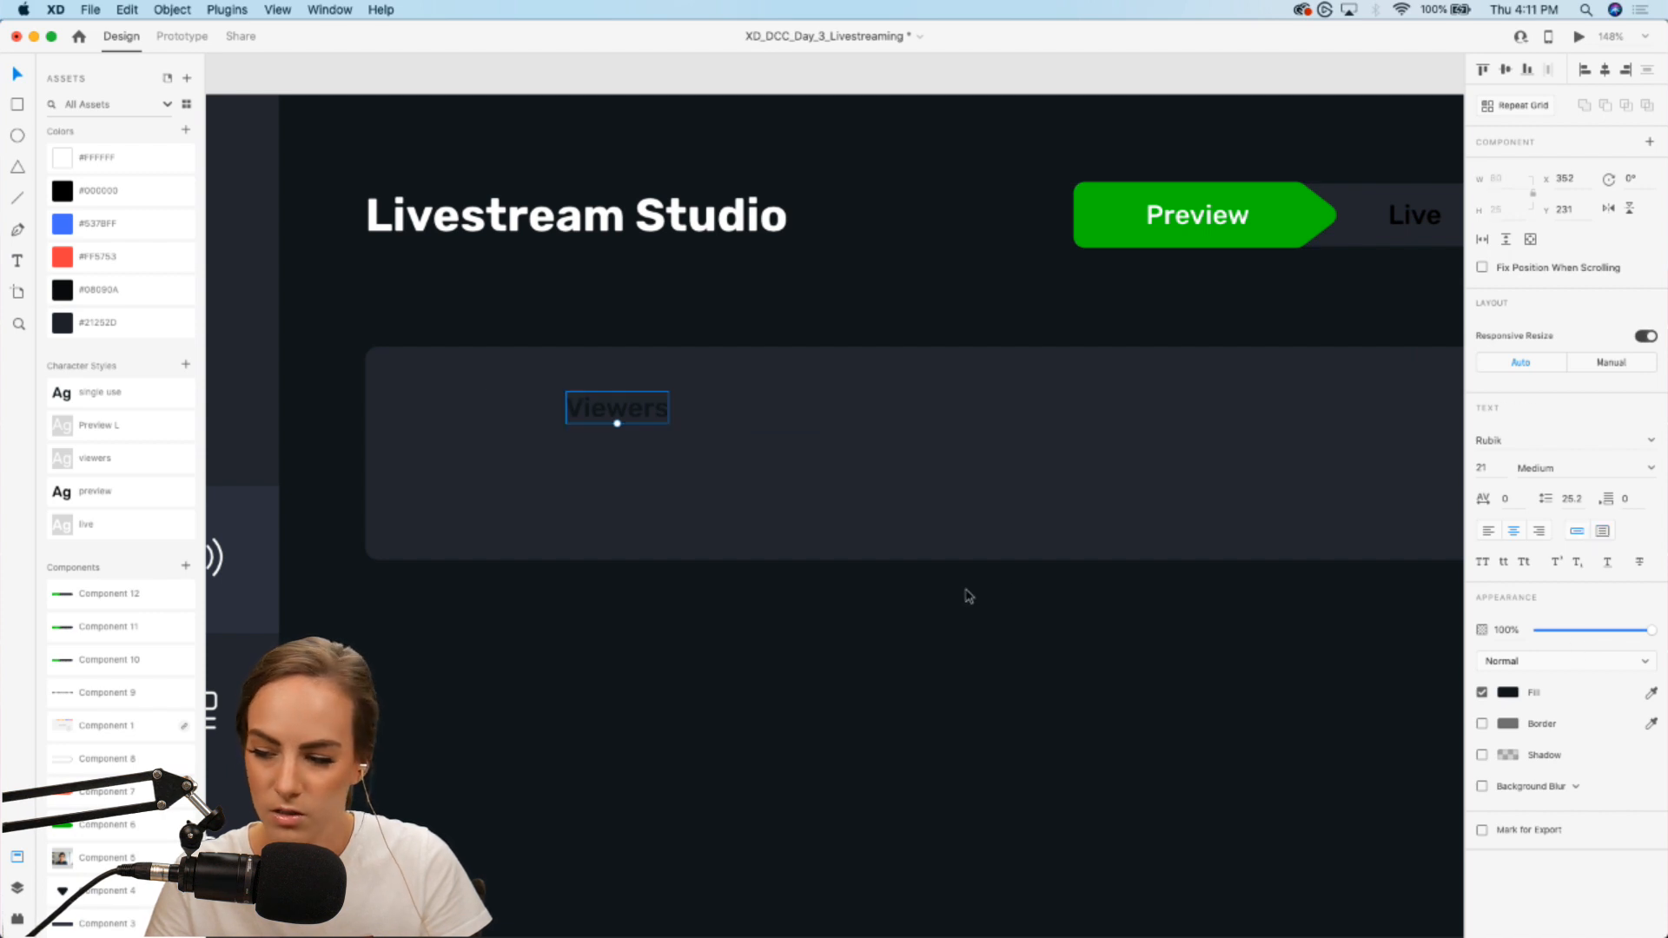
pyautogui.moveTo(584, 408); pyautogui.dragTo(441, 403)
pyautogui.click(104, 458)
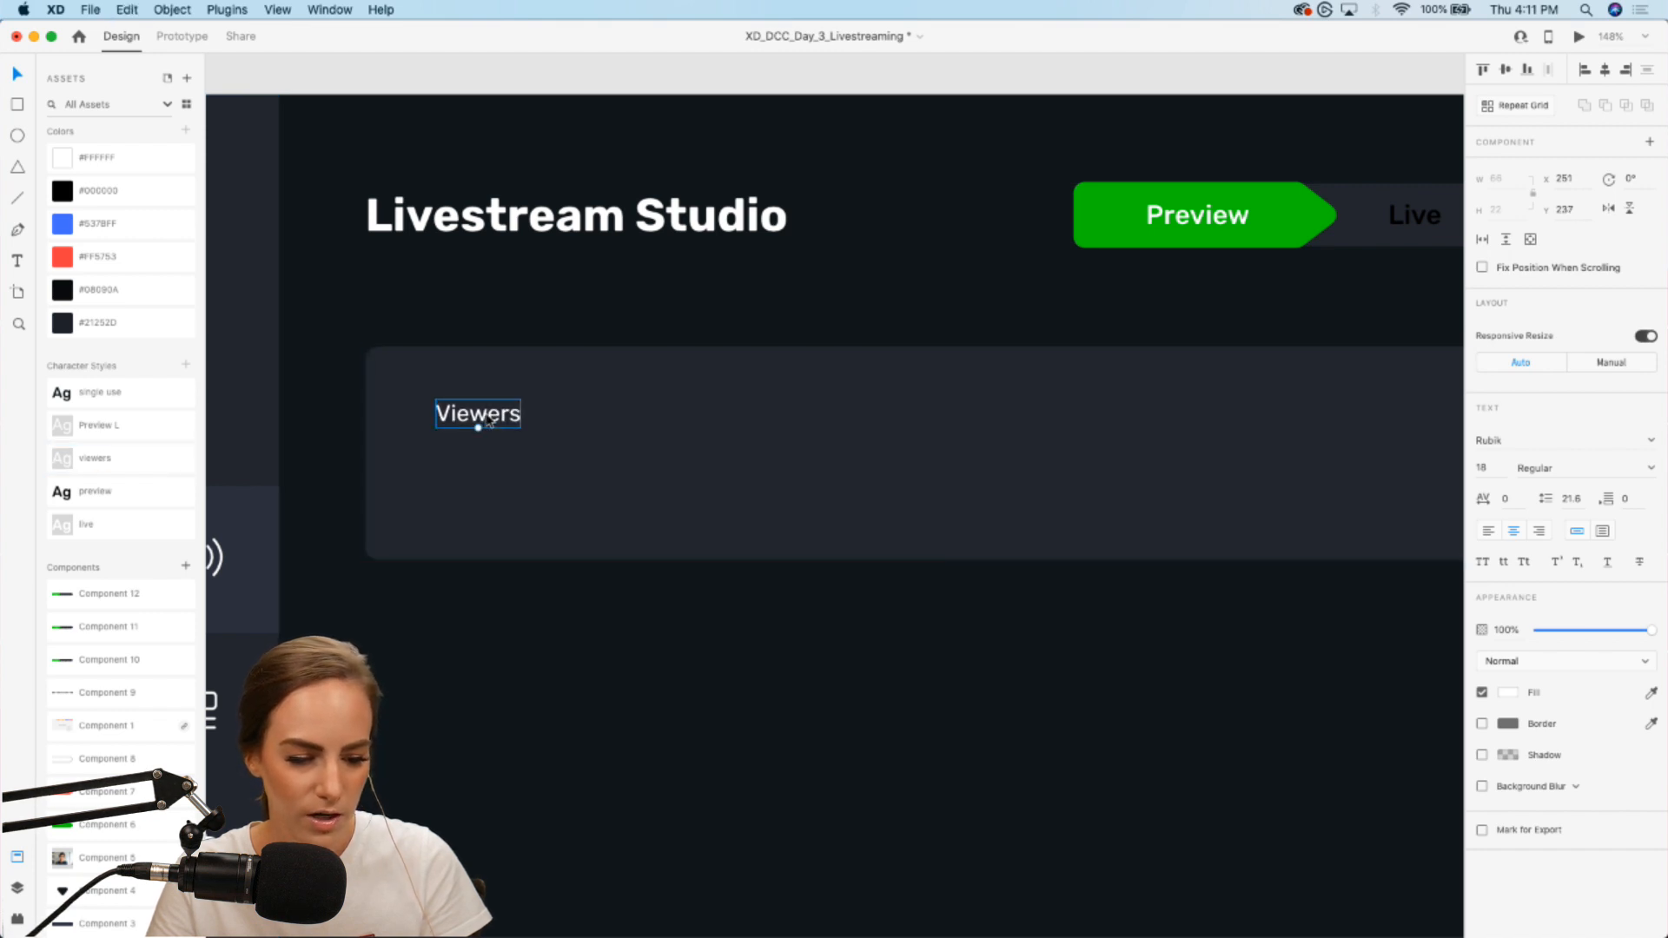
# Step: Add a left-aligned "0" below the Viewers label from a copy of it, and lower the Viewers label's opacity to 49%
pyautogui.moveTo(476, 415); pyautogui.dragTo(488, 469)
pyautogui.doubleClick(486, 467)
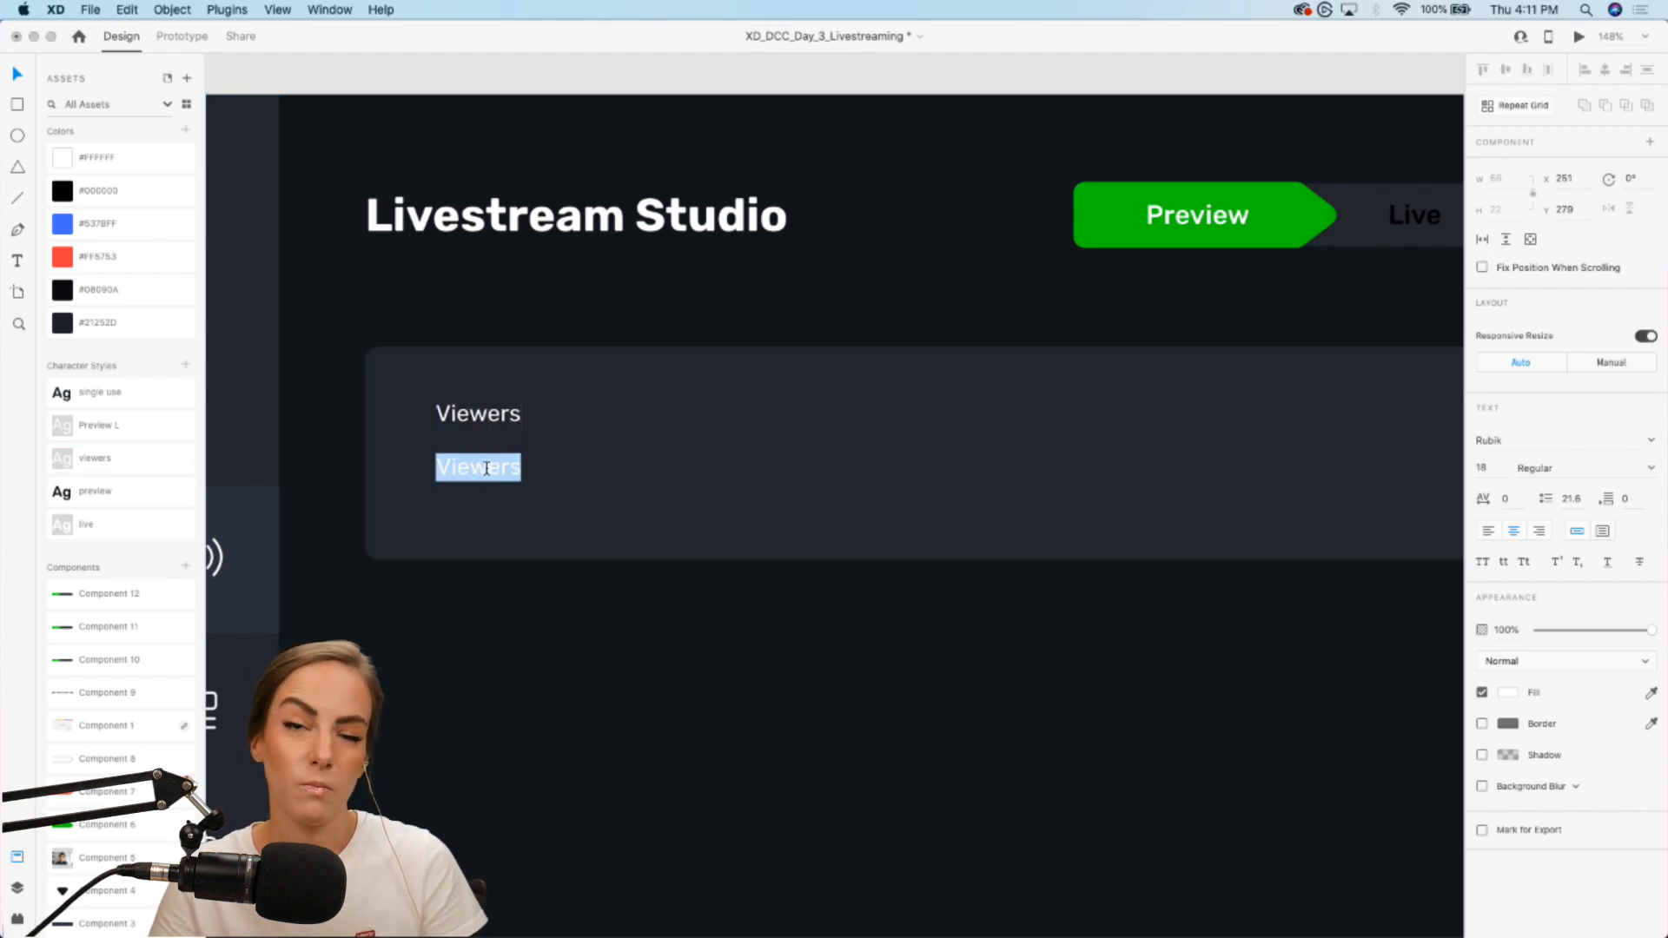
pyautogui.write('0')
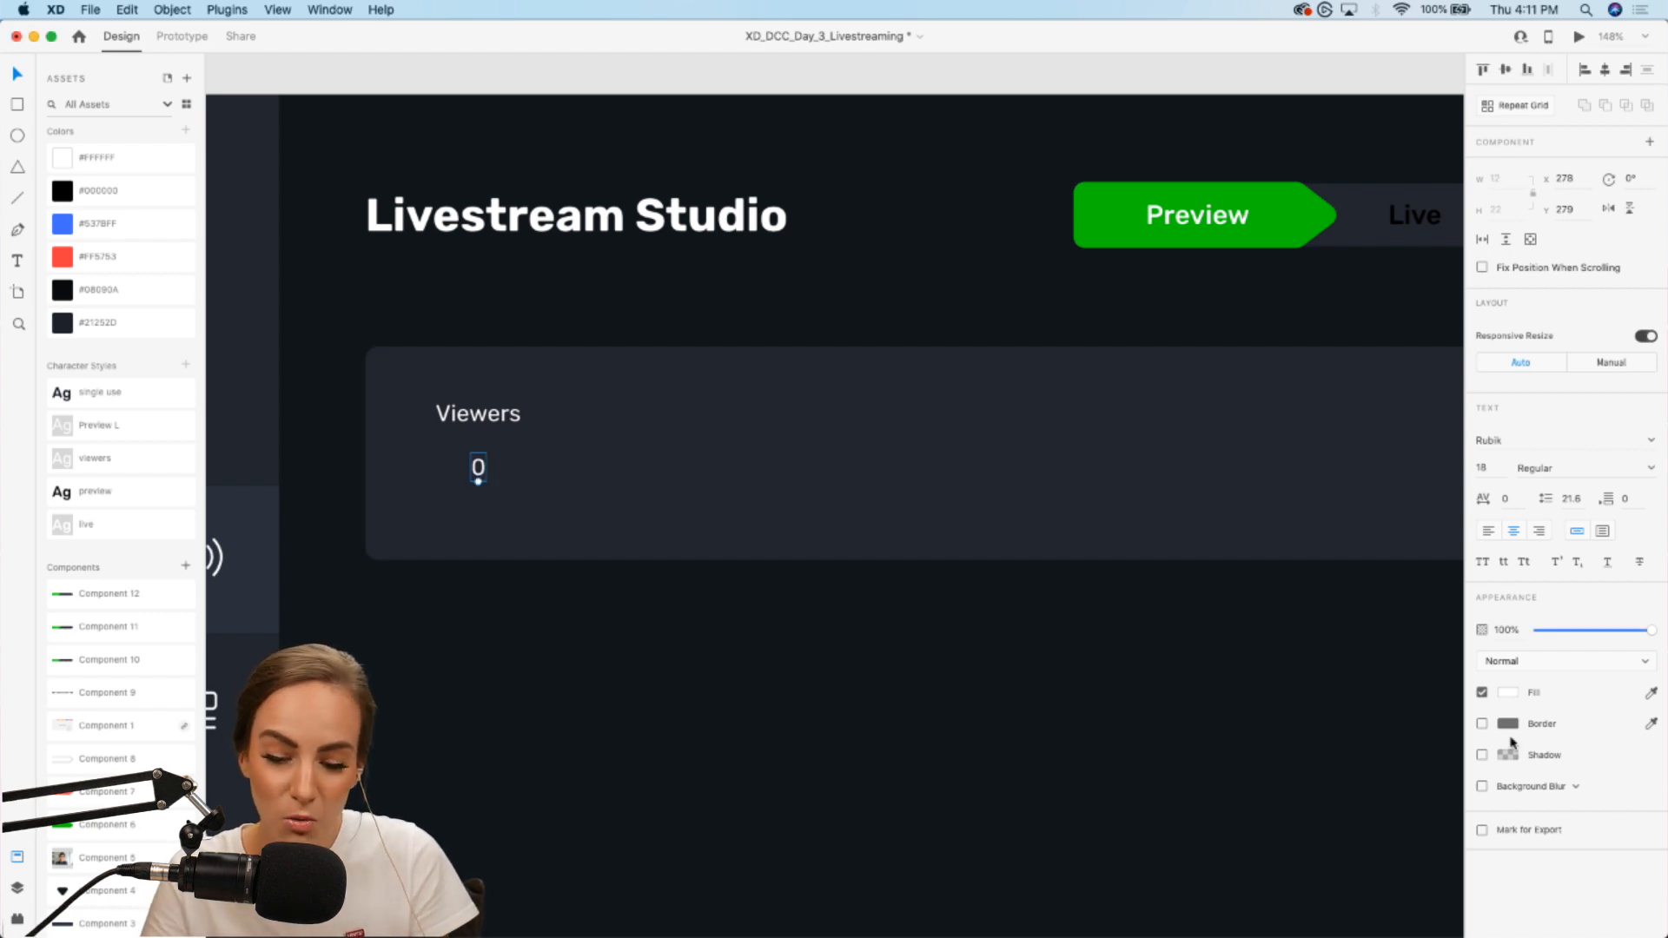
pyautogui.press('Escape')
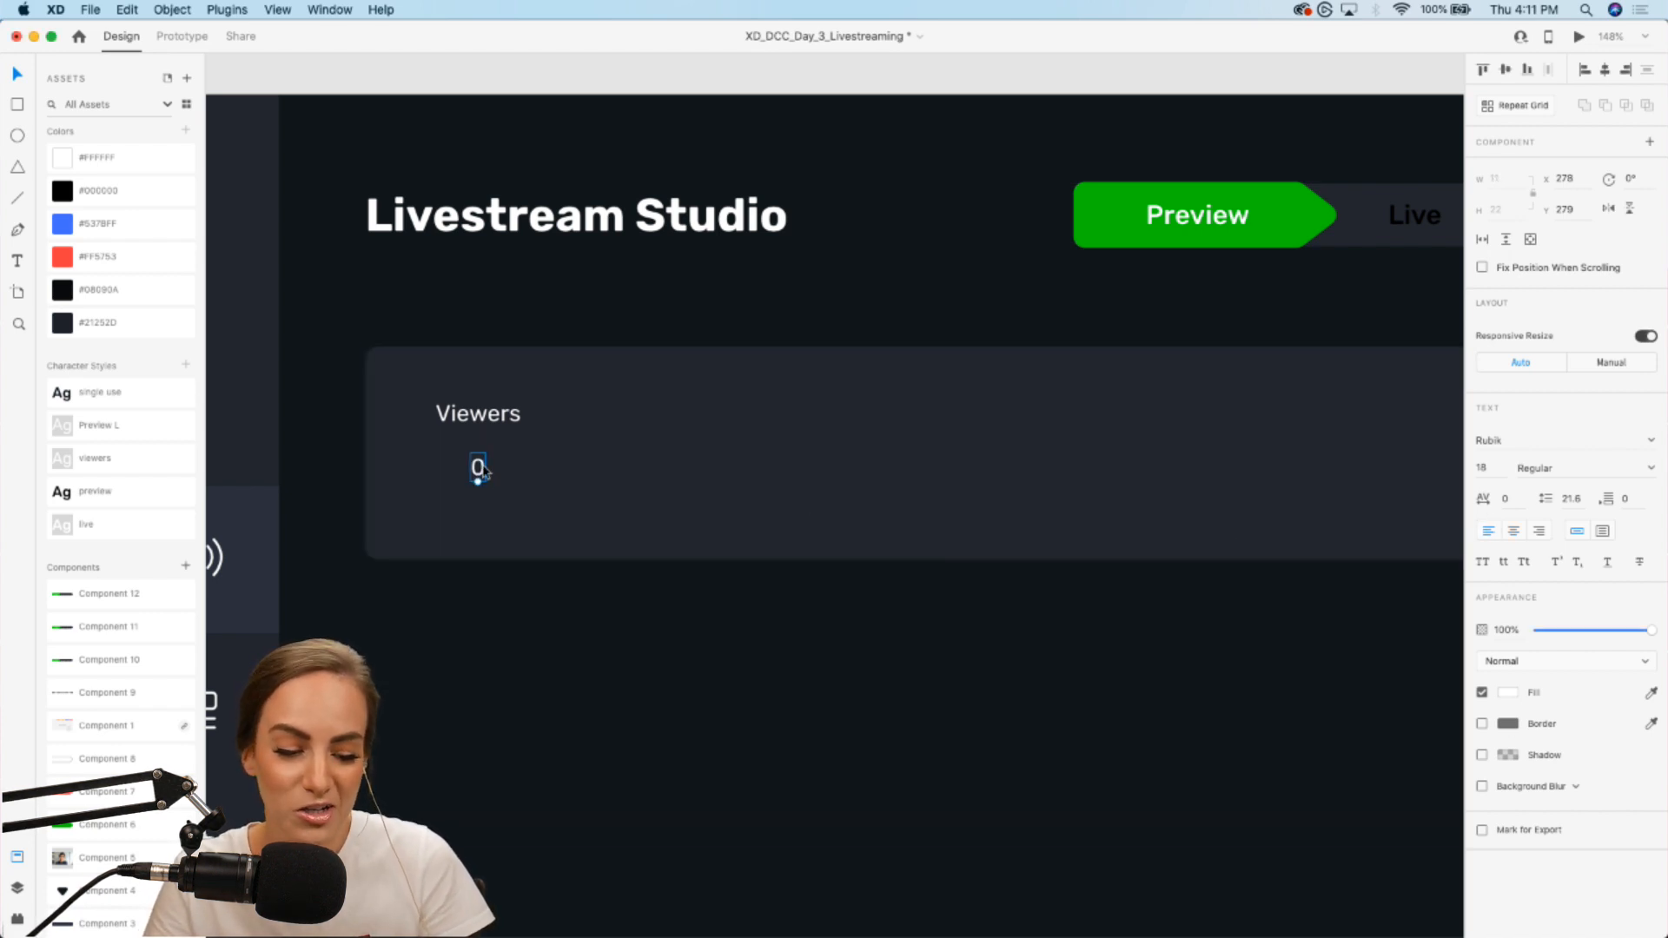
pyautogui.moveTo(477, 469); pyautogui.dragTo(452, 486)
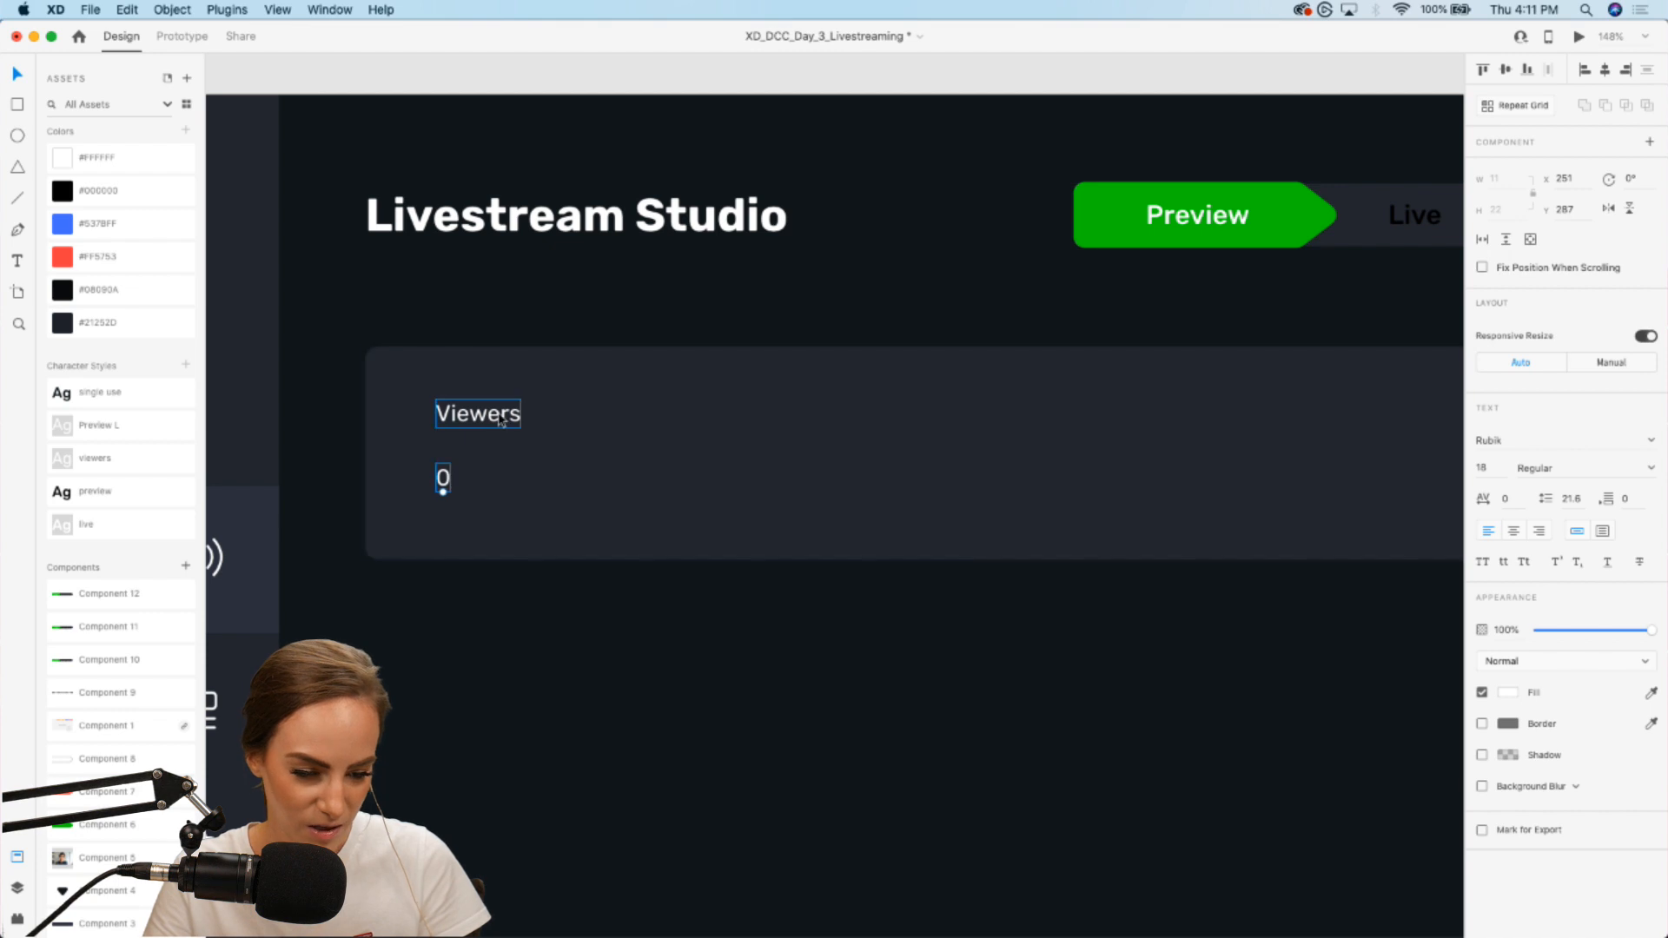
pyautogui.moveTo(1633, 635); pyautogui.dragTo(1622, 635)
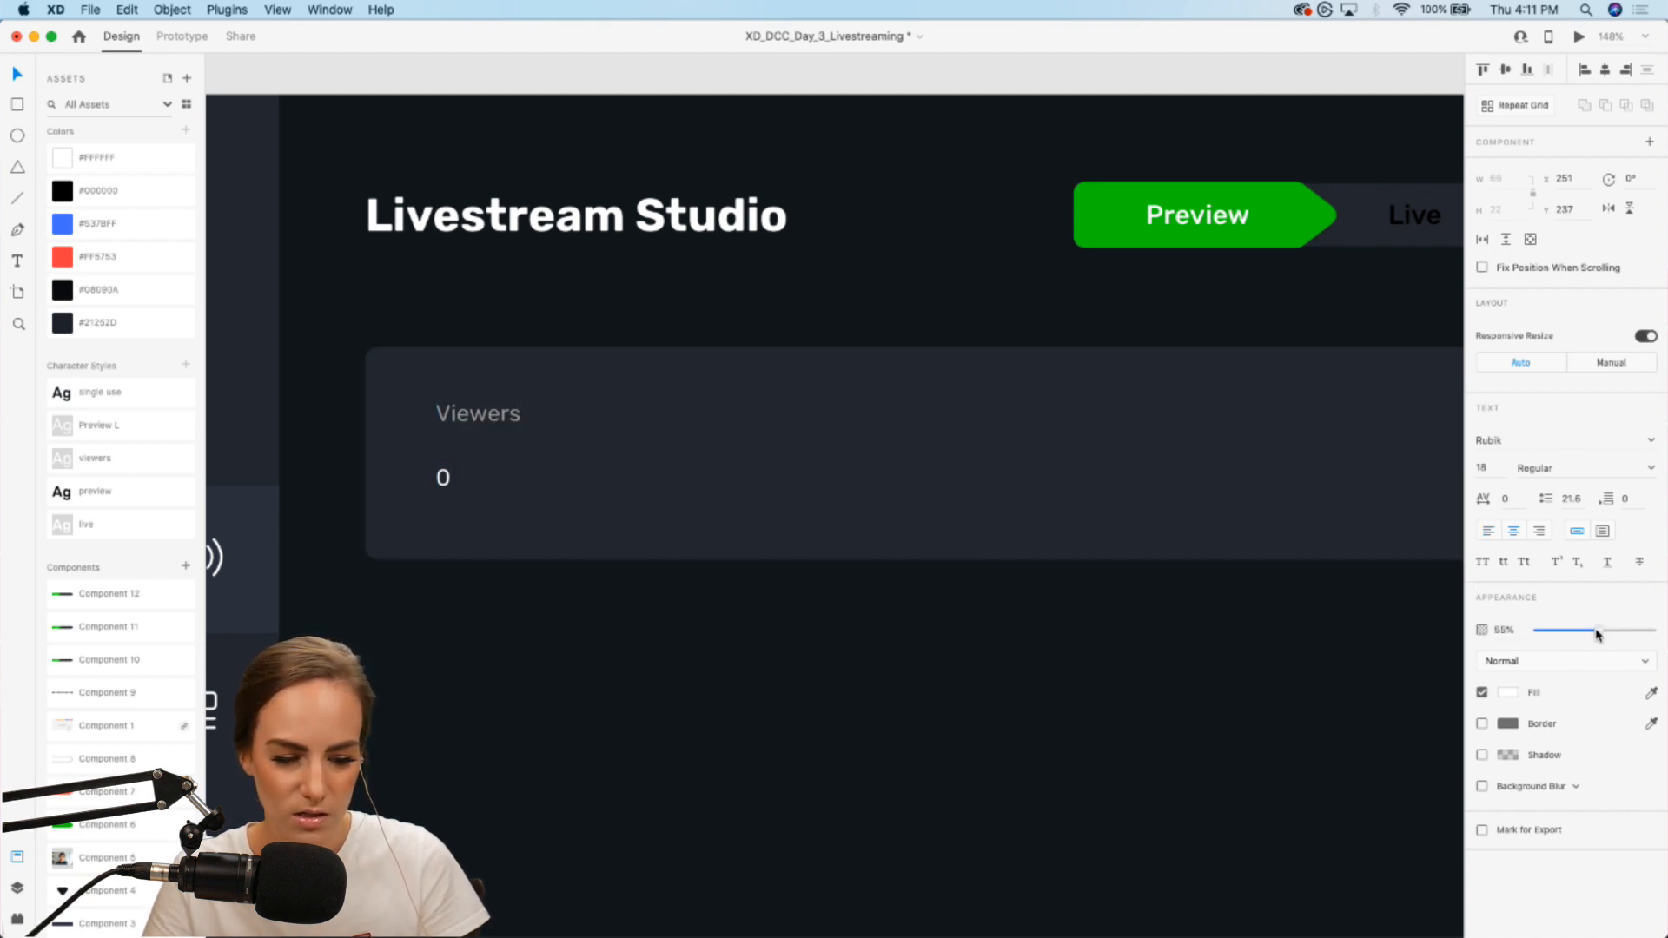
# Step: Duplicate the Viewers label and its 0 to the right, and change the copied label to "Duration"
pyautogui.keyDown('shift'); pyautogui.click(443, 477); pyautogui.keyUp('shift')
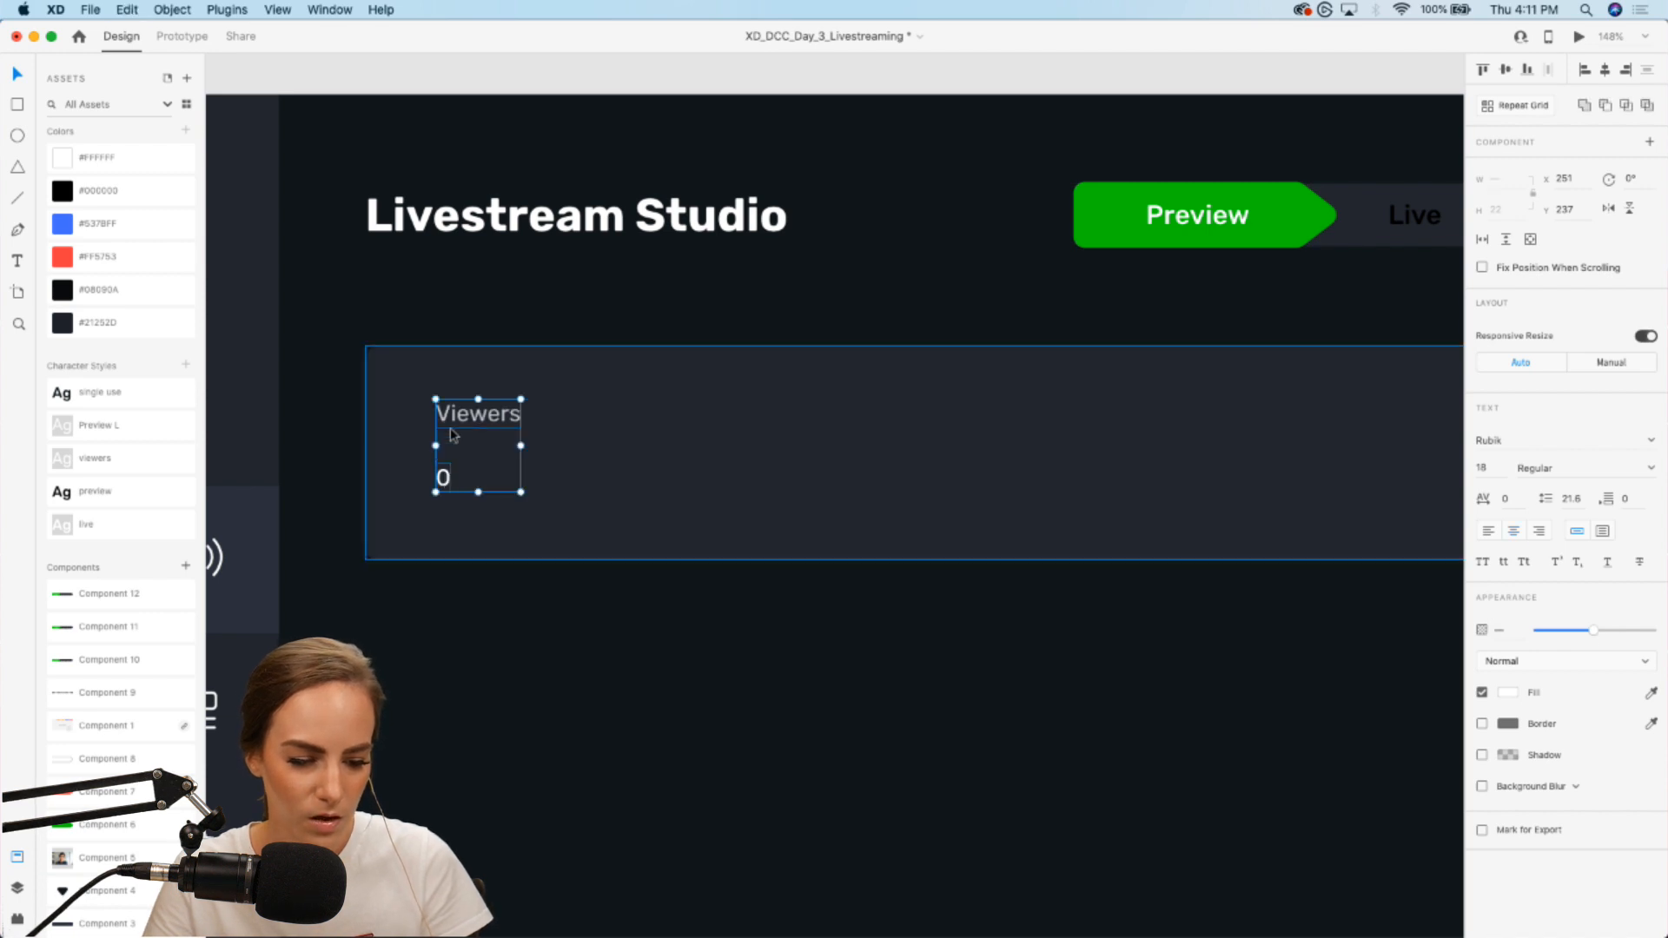
pyautogui.moveTo(465, 421); pyautogui.dragTo(661, 421)
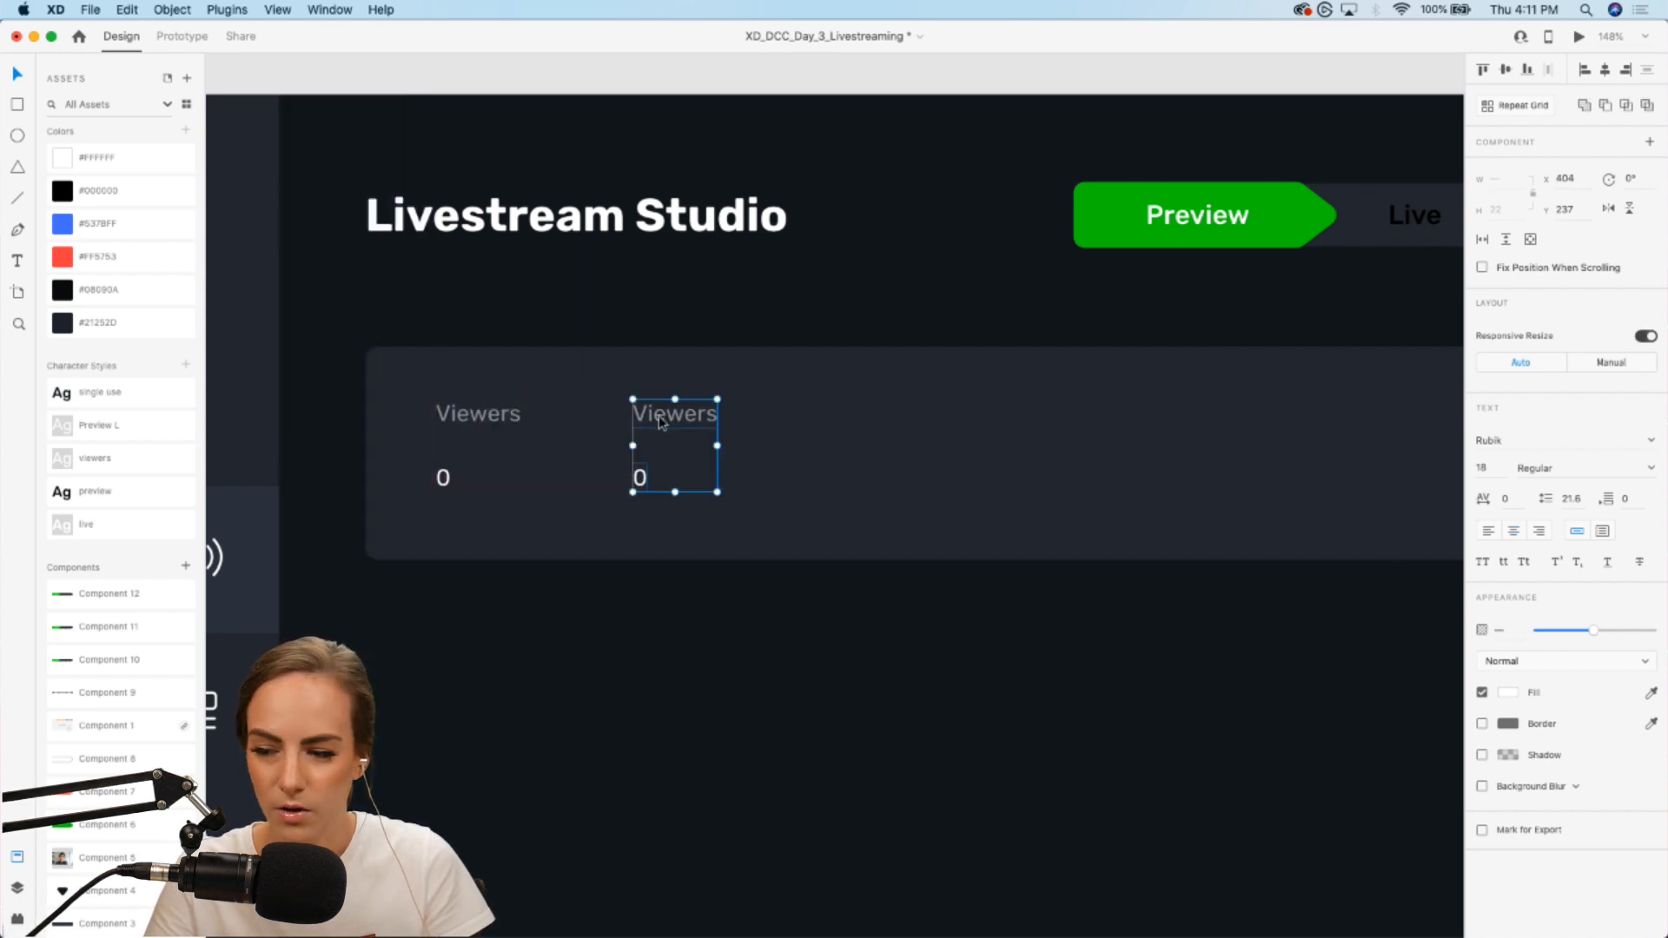
pyautogui.doubleClick(659, 415)
pyautogui.write('Duration')
pyautogui.press('Escape')
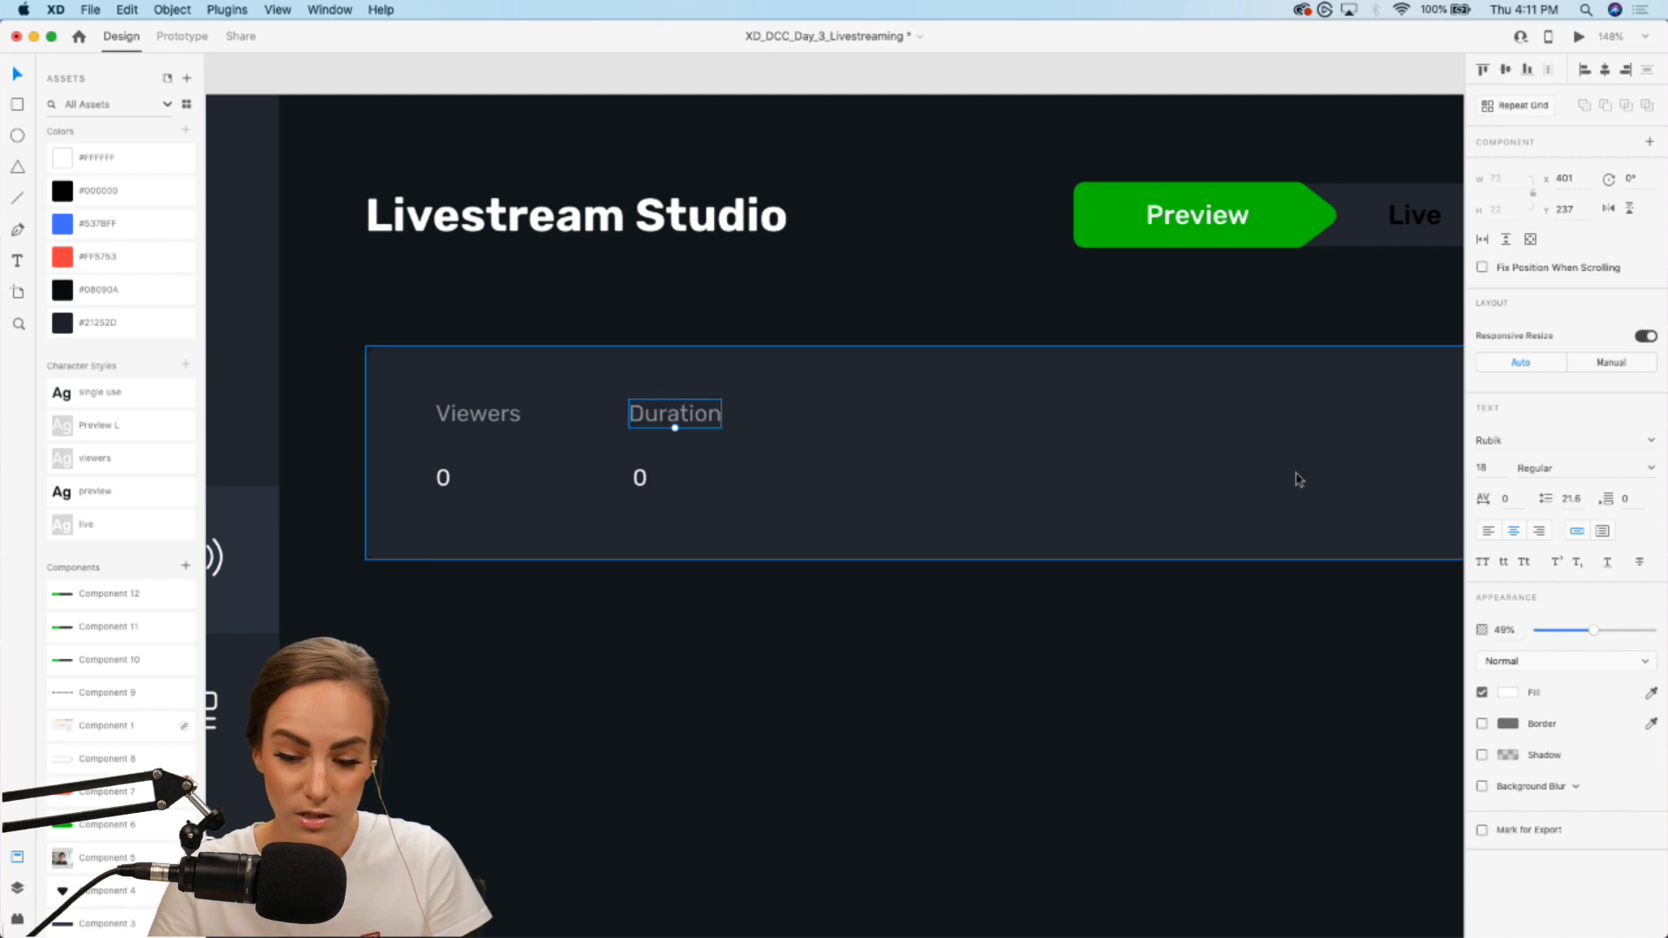
# Step: Change the 0 below the Duration label to 00:00:00
pyautogui.doubleClick(640, 478)
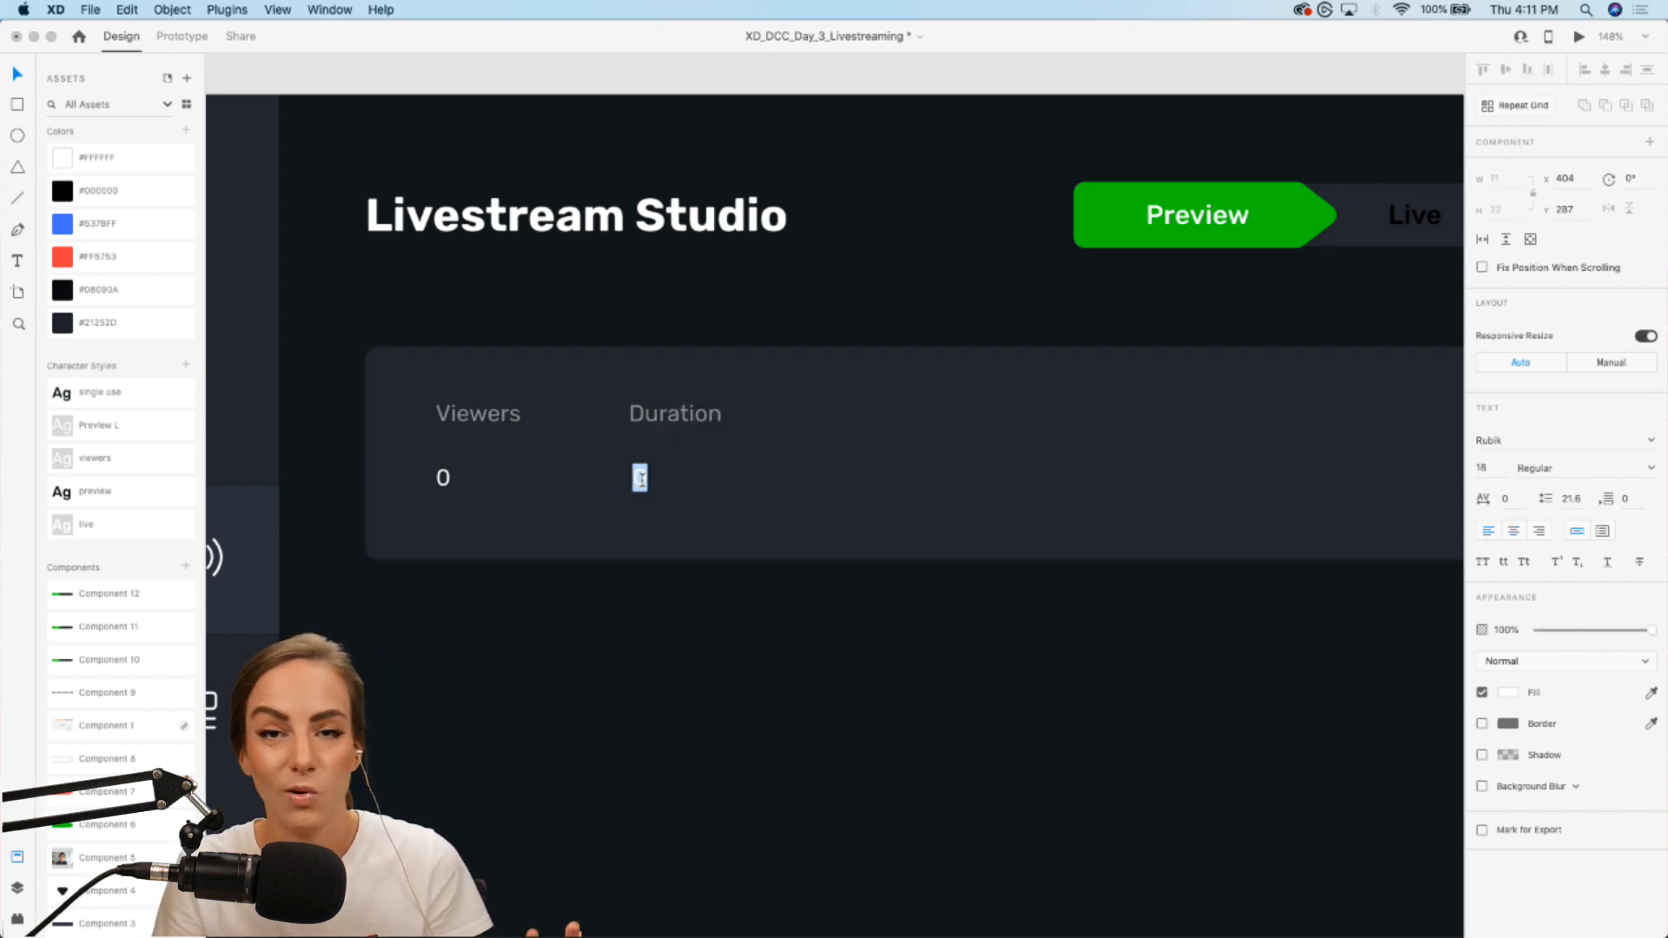
pyautogui.write('00:00:')
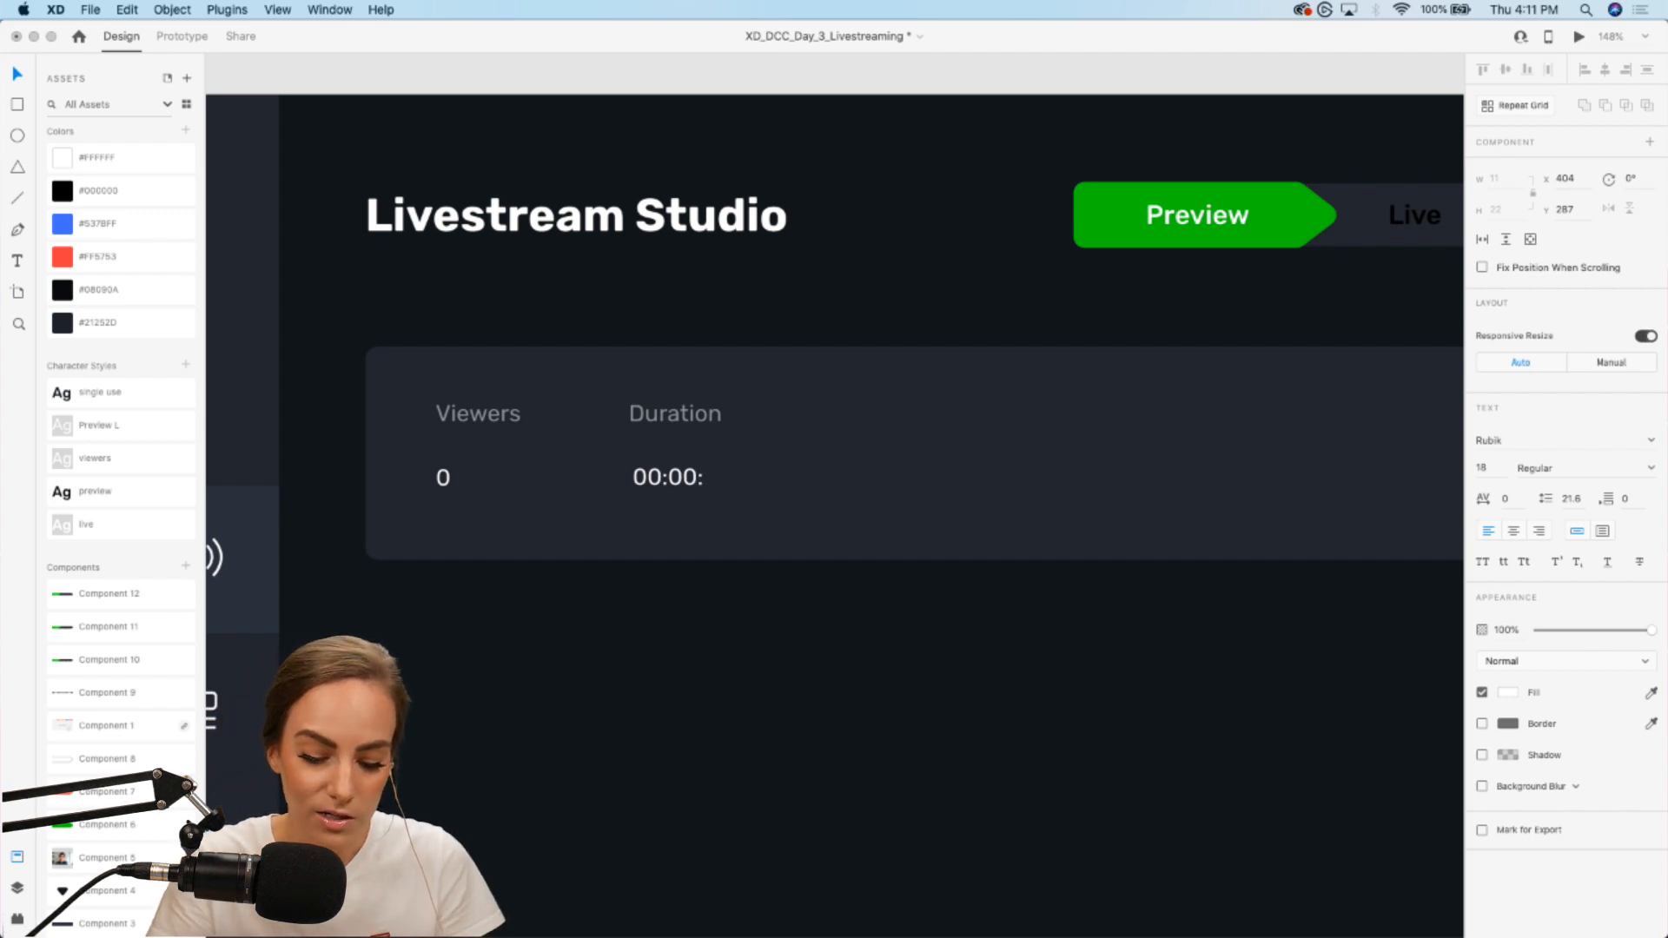
pyautogui.write('00')
pyautogui.press('Escape')
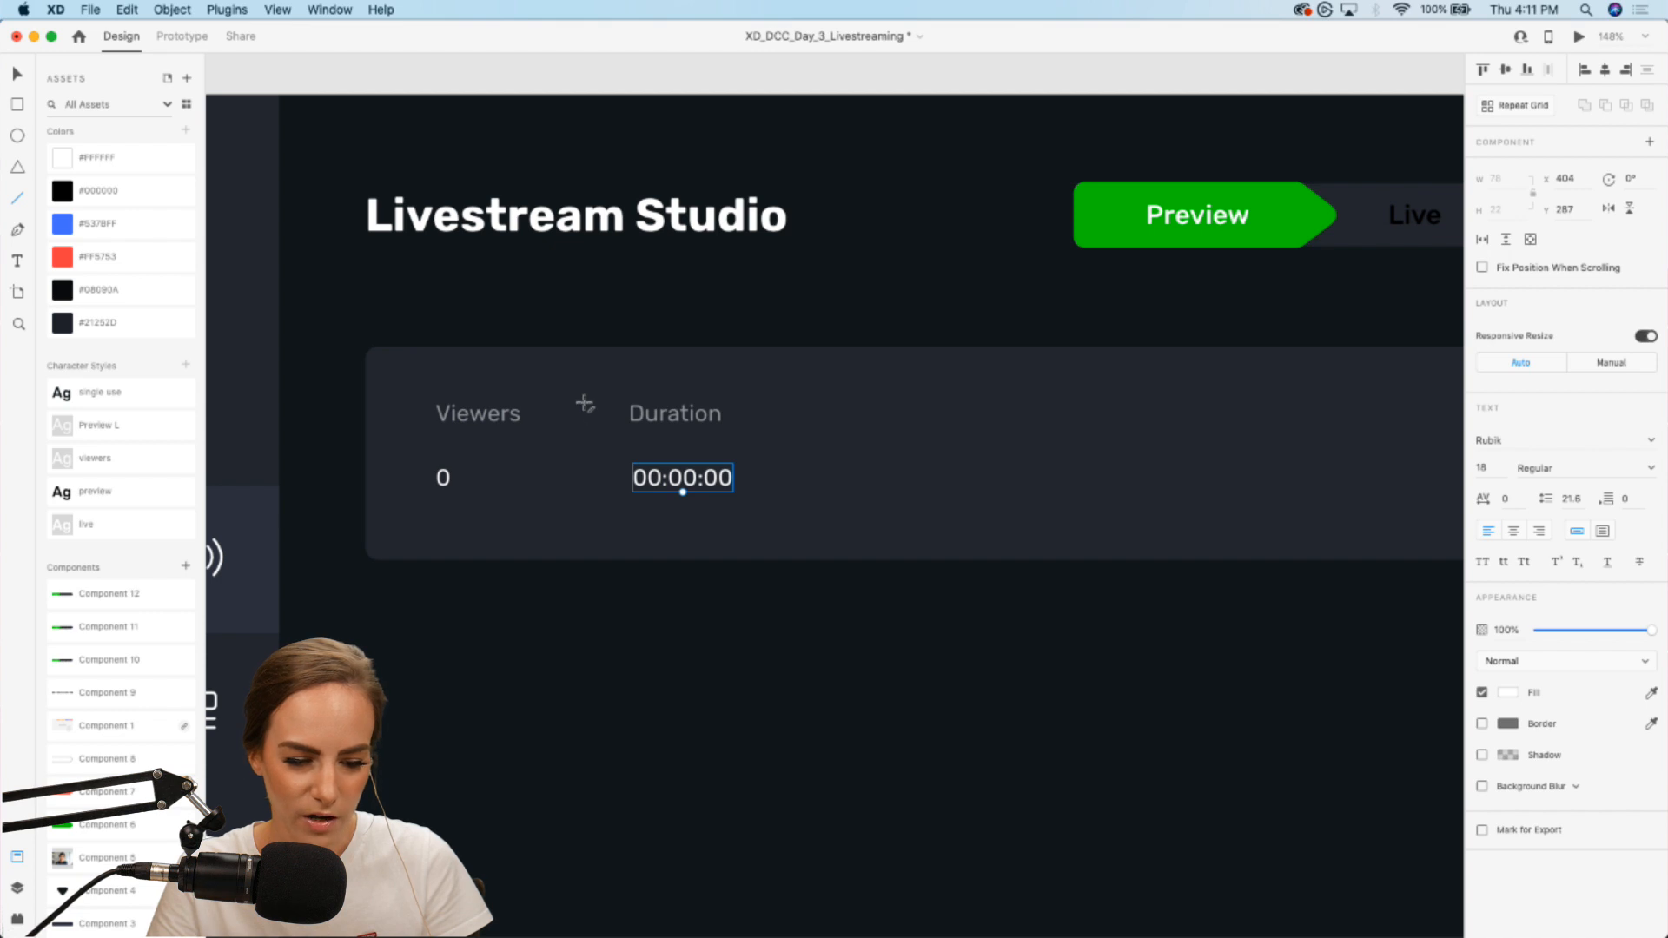
# Step: Draw a vertical divider about 82 high between Viewers and Duration with a near-black, centre-aligned border of size 2 at 39% opacity
pyautogui.moveTo(585, 404); pyautogui.dragTo(584, 513)
pyautogui.press('v')
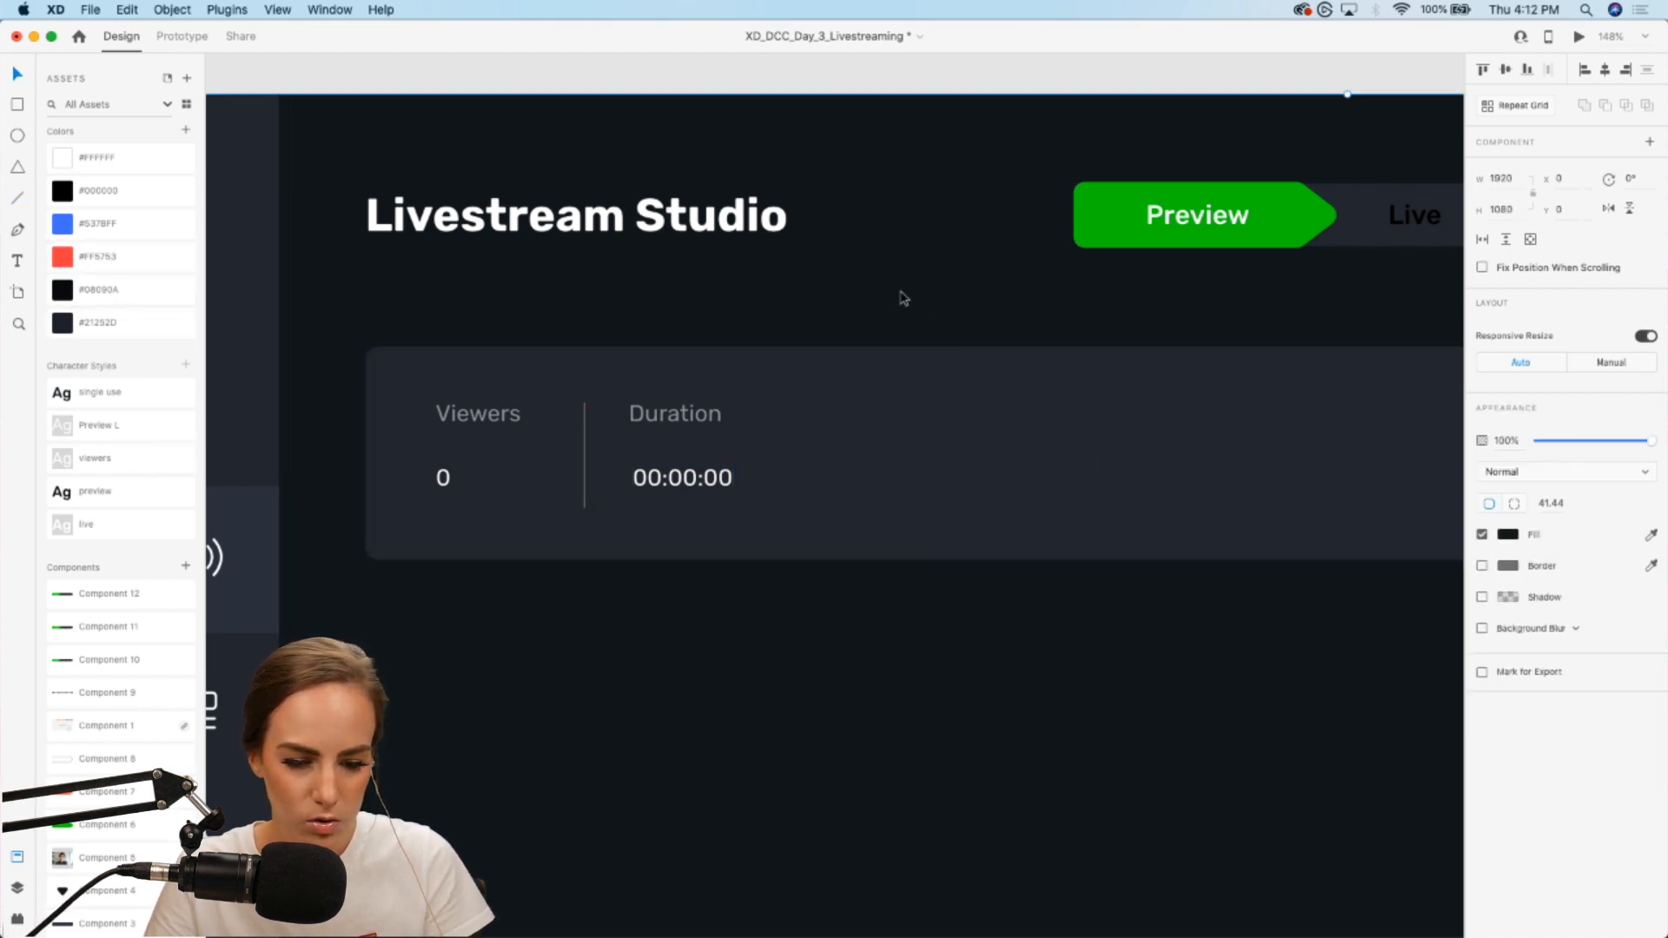
pyautogui.click(115, 291)
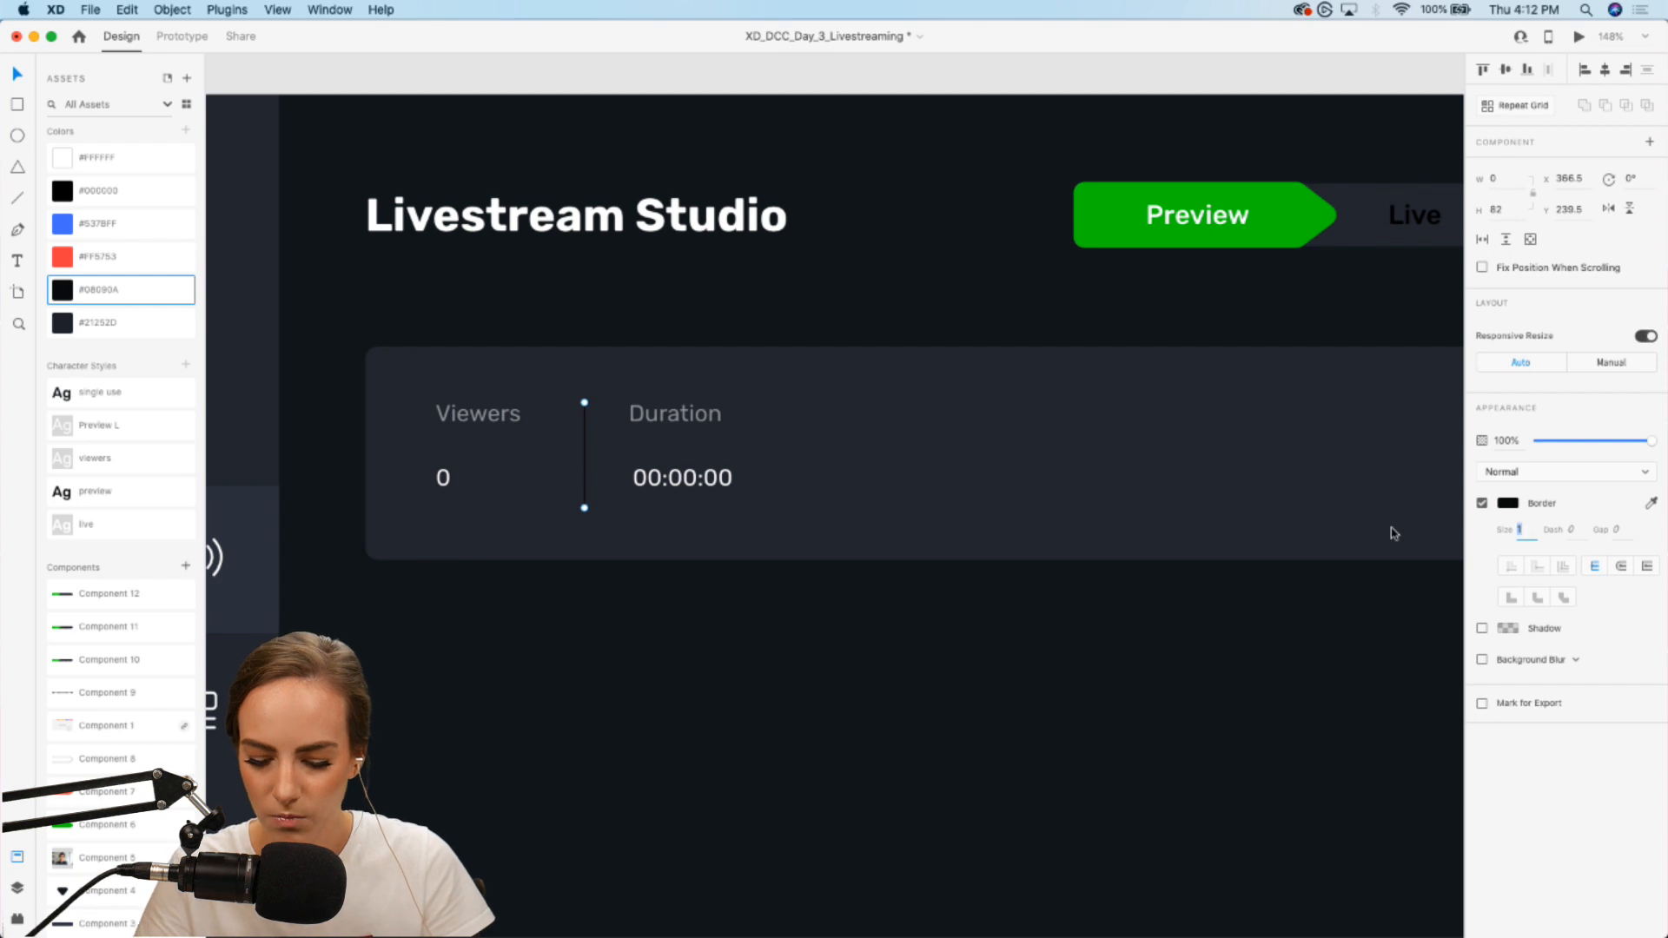
pyautogui.write('2')
pyautogui.press('Return')
pyautogui.click(1622, 568)
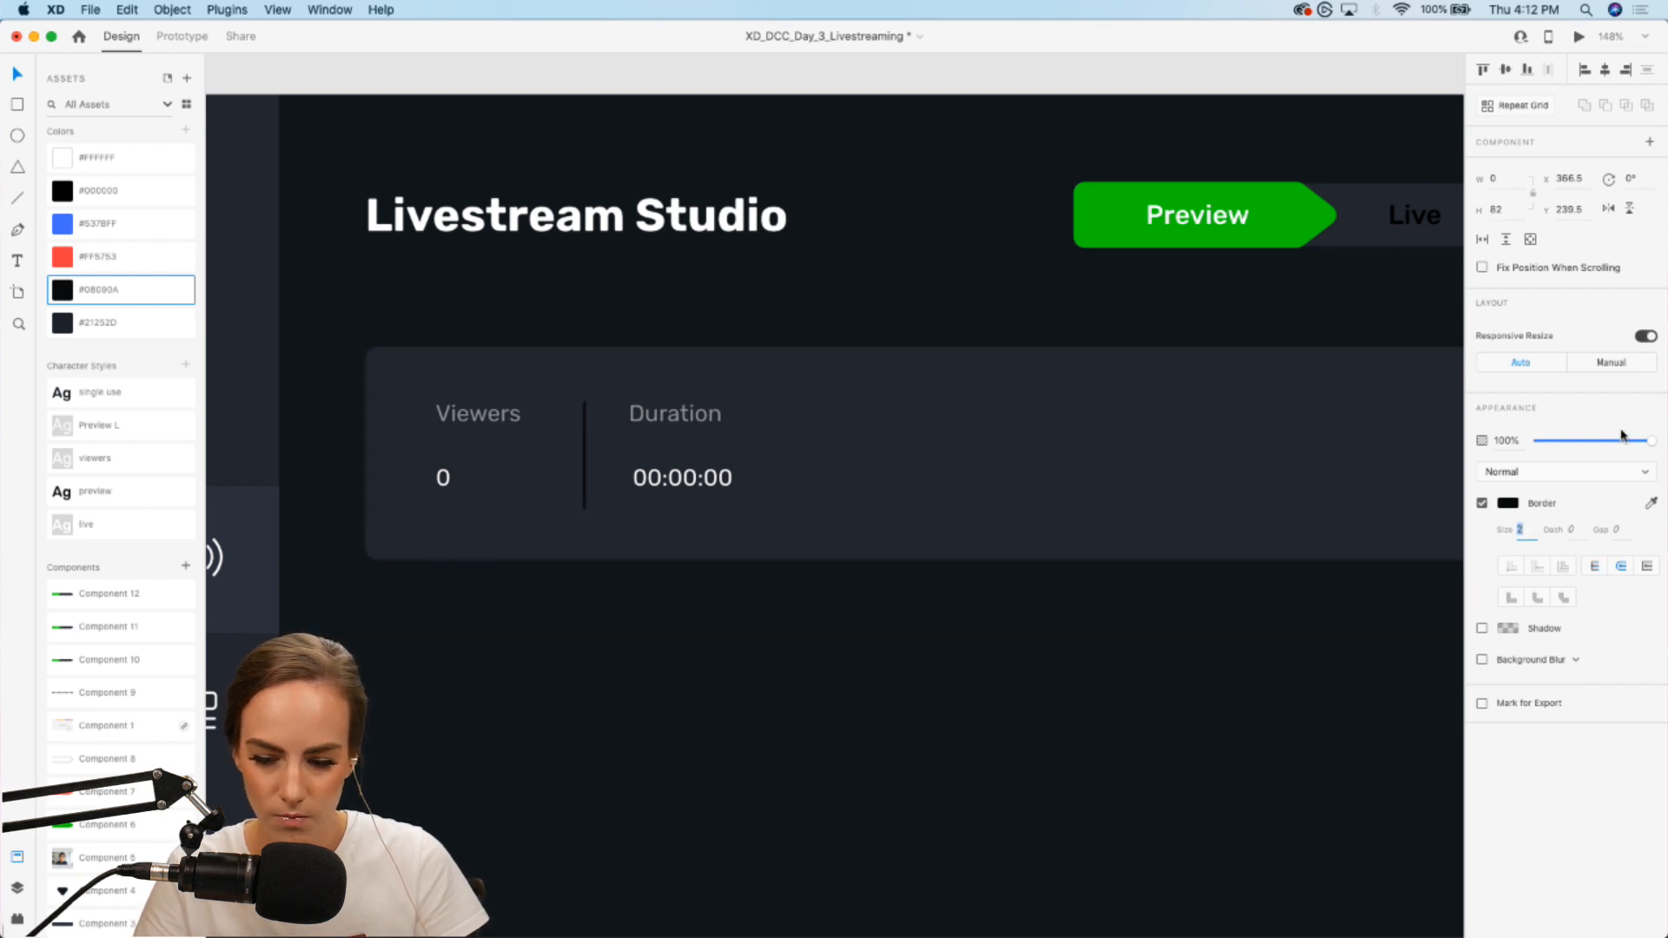
# Step: Duplicate the divider together with the Duration label and its 00:00:00 value, and place the copy to their right
pyautogui.click(680, 477)
pyautogui.keyDown('shift'); pyautogui.click(585, 423); pyautogui.keyUp('shift')
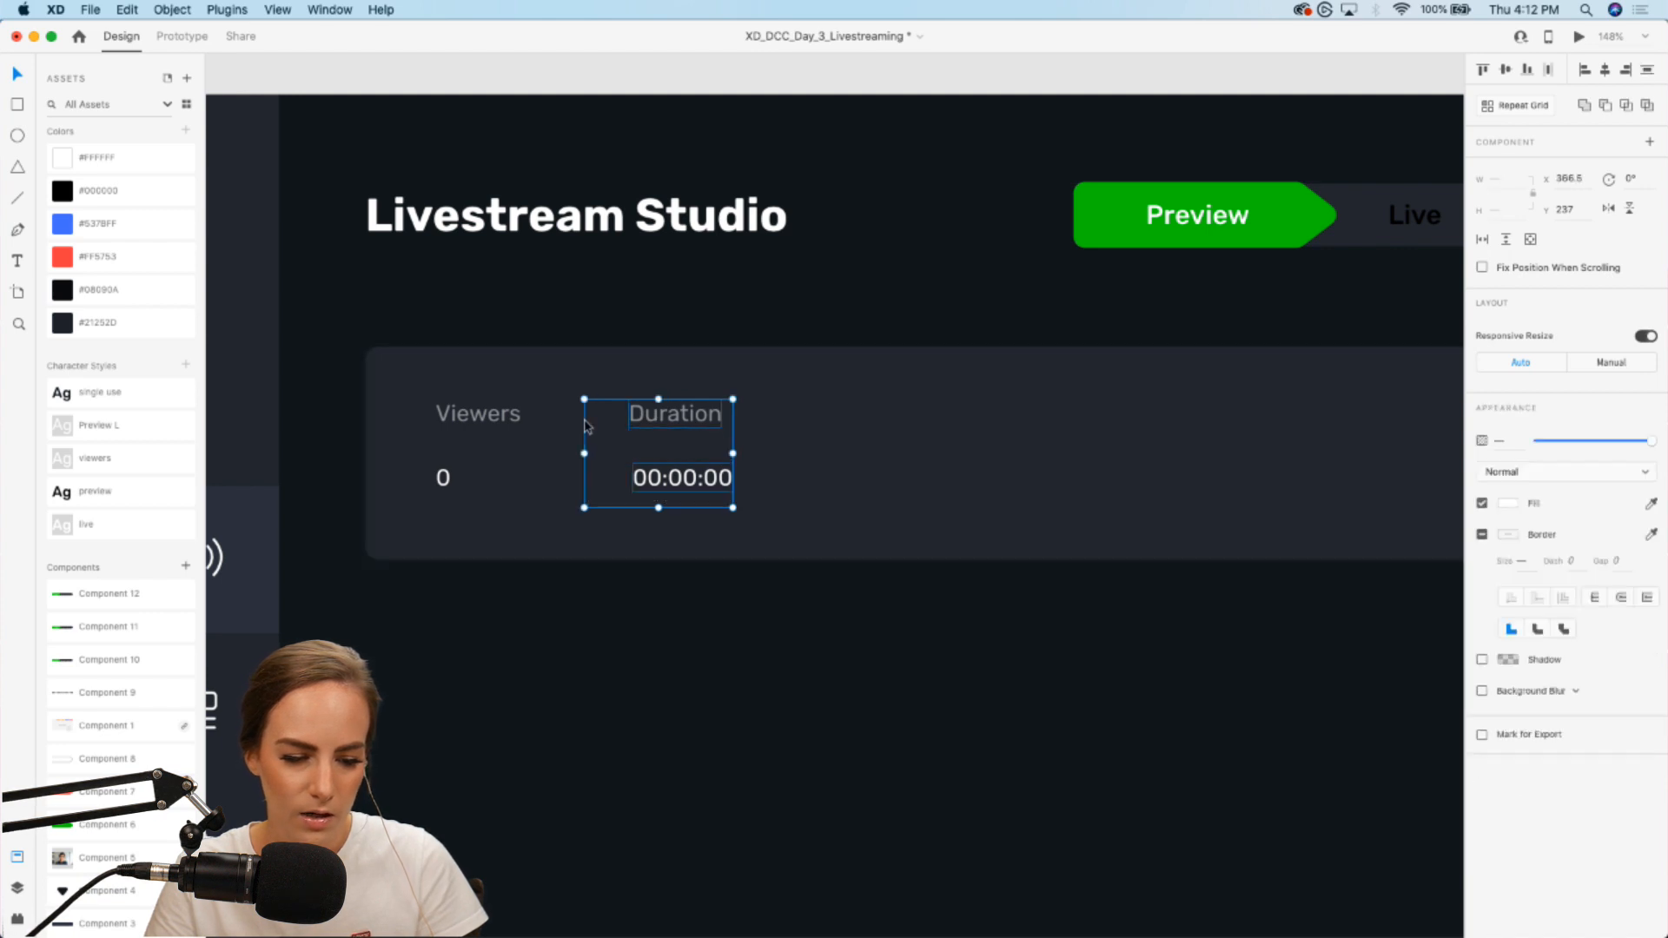
pyautogui.press('super+c')
pyautogui.press('super+v')
pyautogui.moveTo(712, 414); pyautogui.dragTo(932, 415)
pyautogui.click(968, 311)
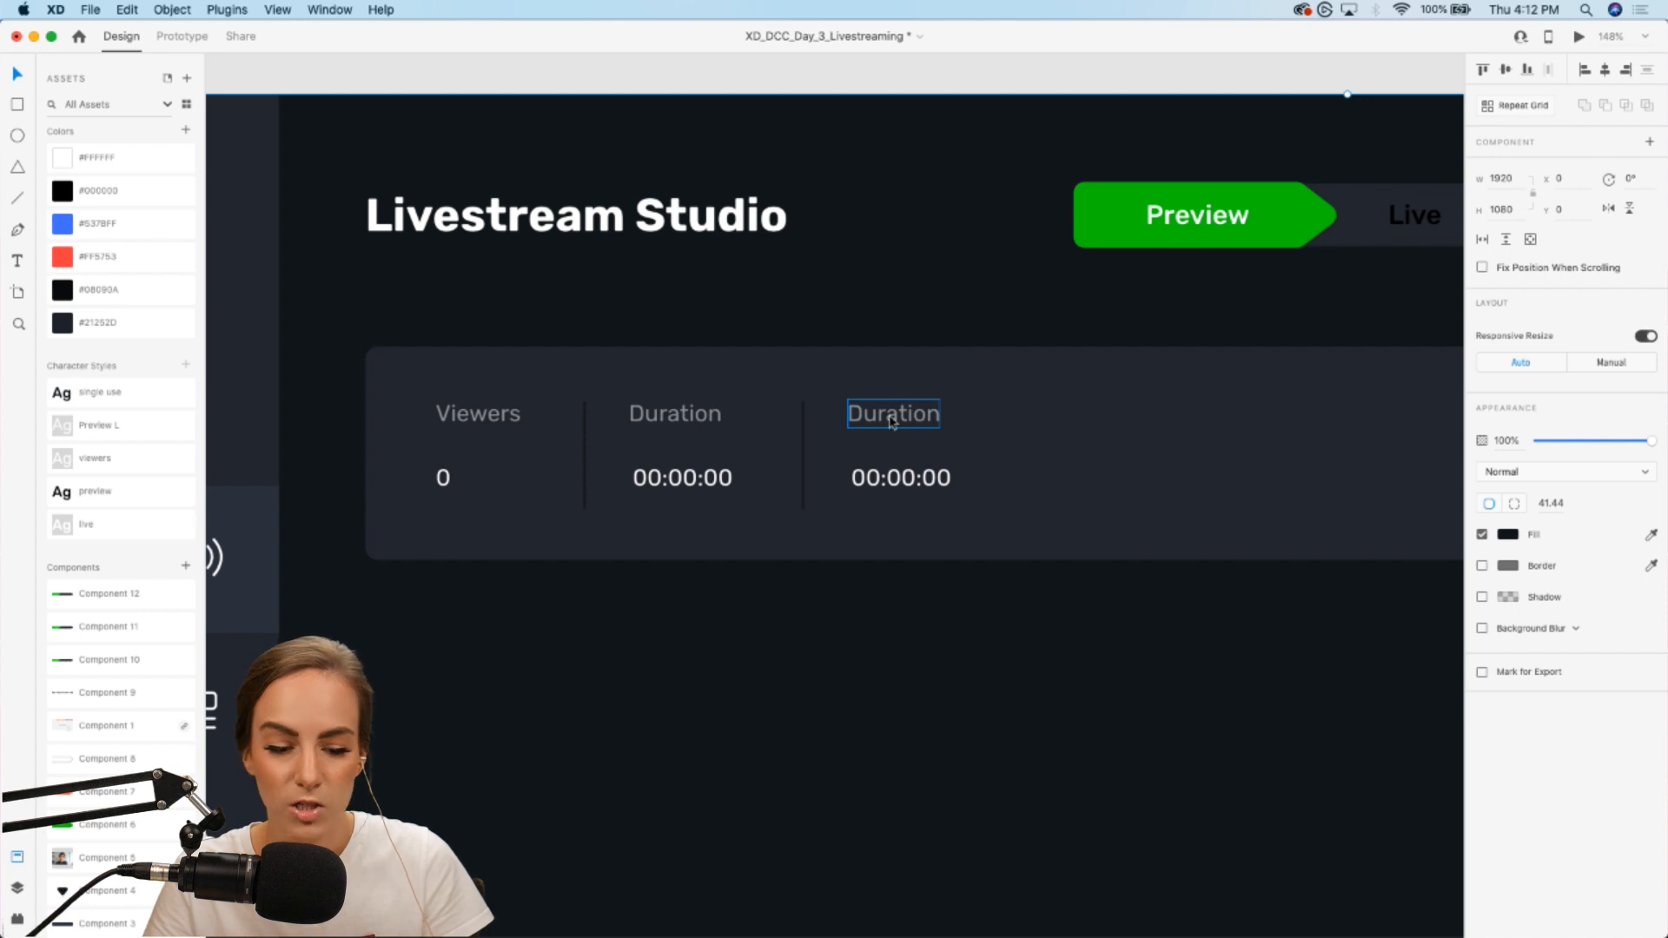
# Step: Change the copied Duration label to "Bitrate" and the value below it to 0
pyautogui.doubleClick(892, 423)
pyautogui.press('BackSpace')
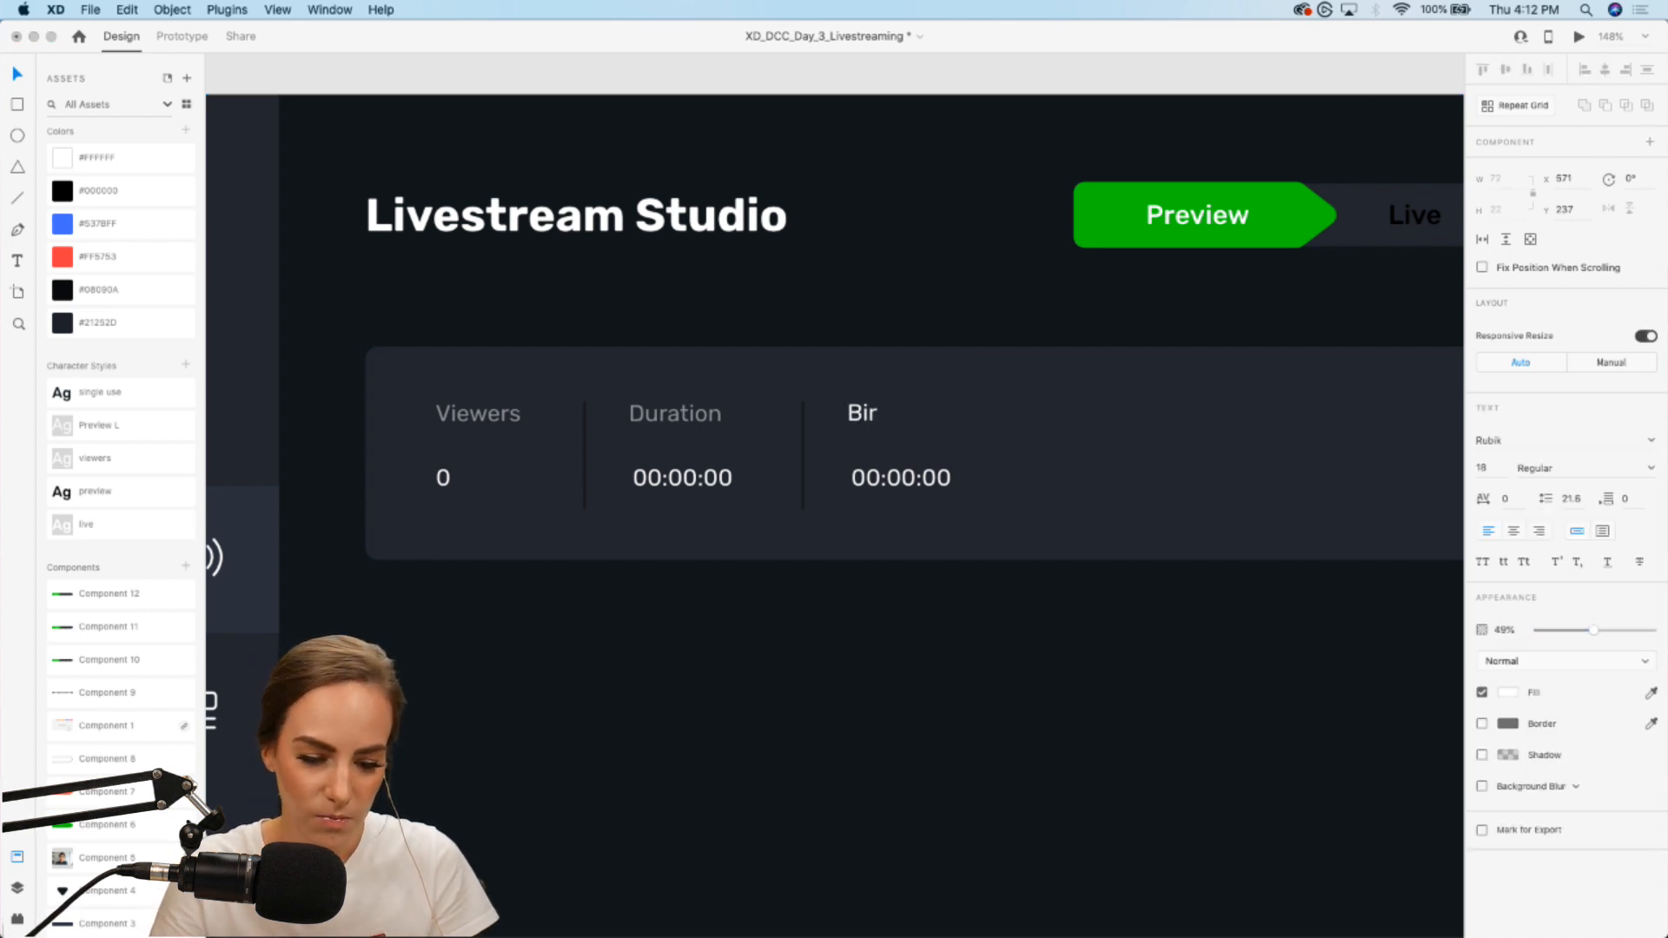
pyautogui.press('Escape')
pyautogui.doubleClick(897, 477)
pyautogui.write('0')
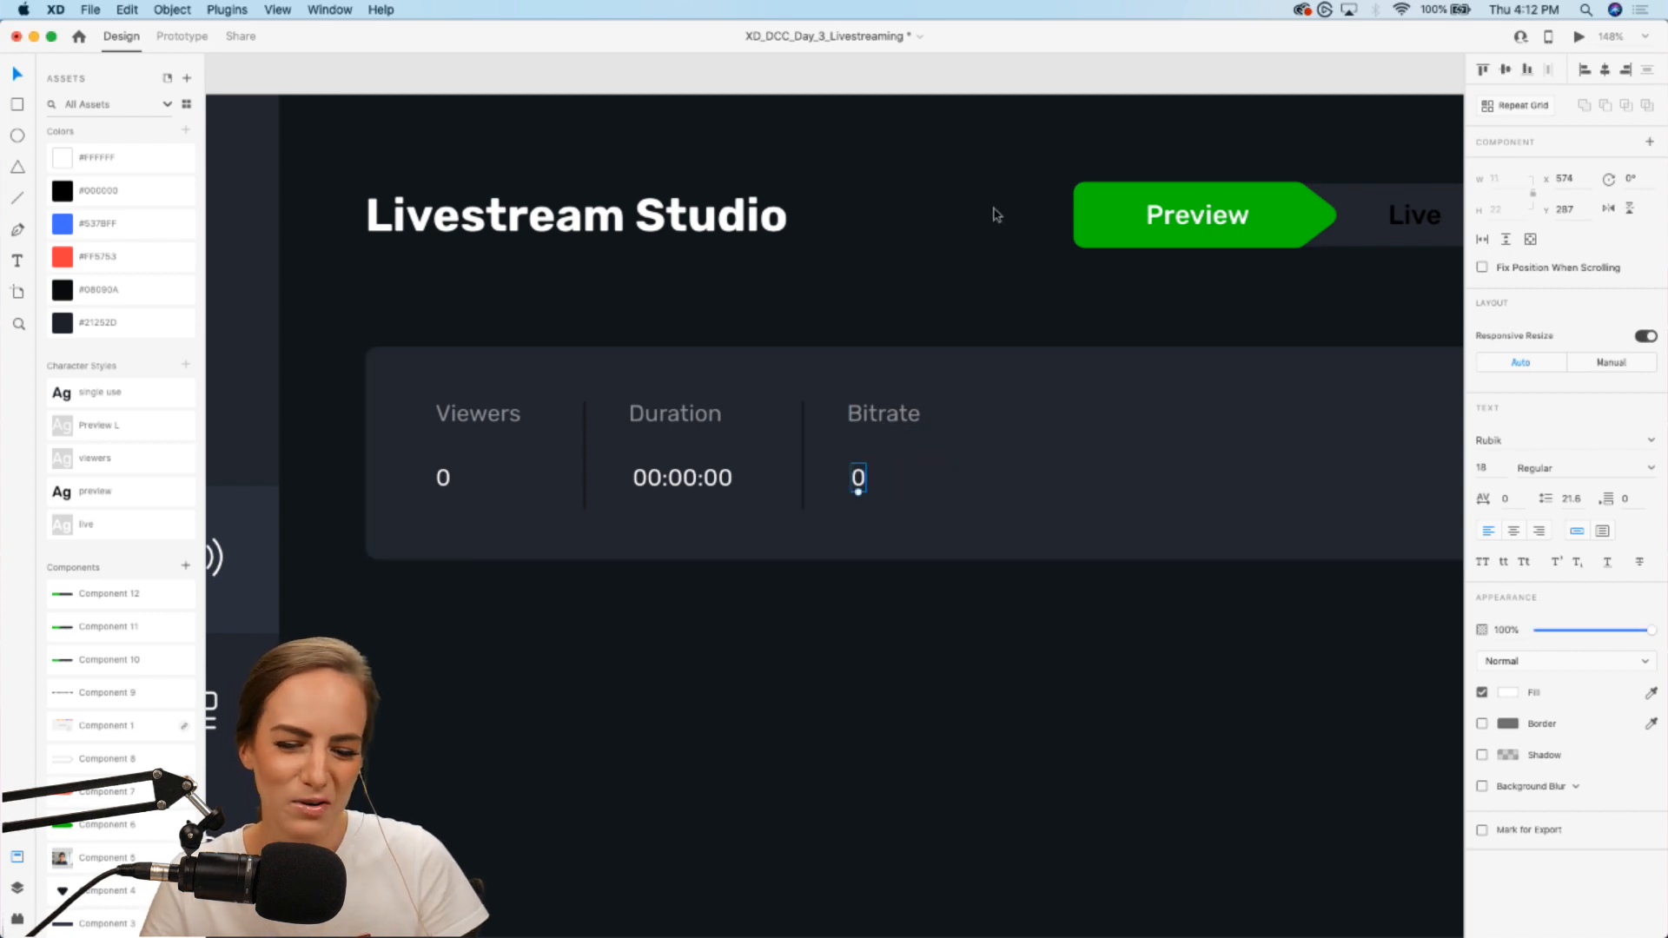
# Step: Duplicate the Bitrate label, its 0 and its divider, and place the copy to the right of the original
pyautogui.scroll(-5, 1005, 168)
pyautogui.hscroll(3, 1016, 152)
pyautogui.scroll(1, 1016, 152)
pyautogui.click(1050, 123)
pyautogui.scroll(5, 686, 417)
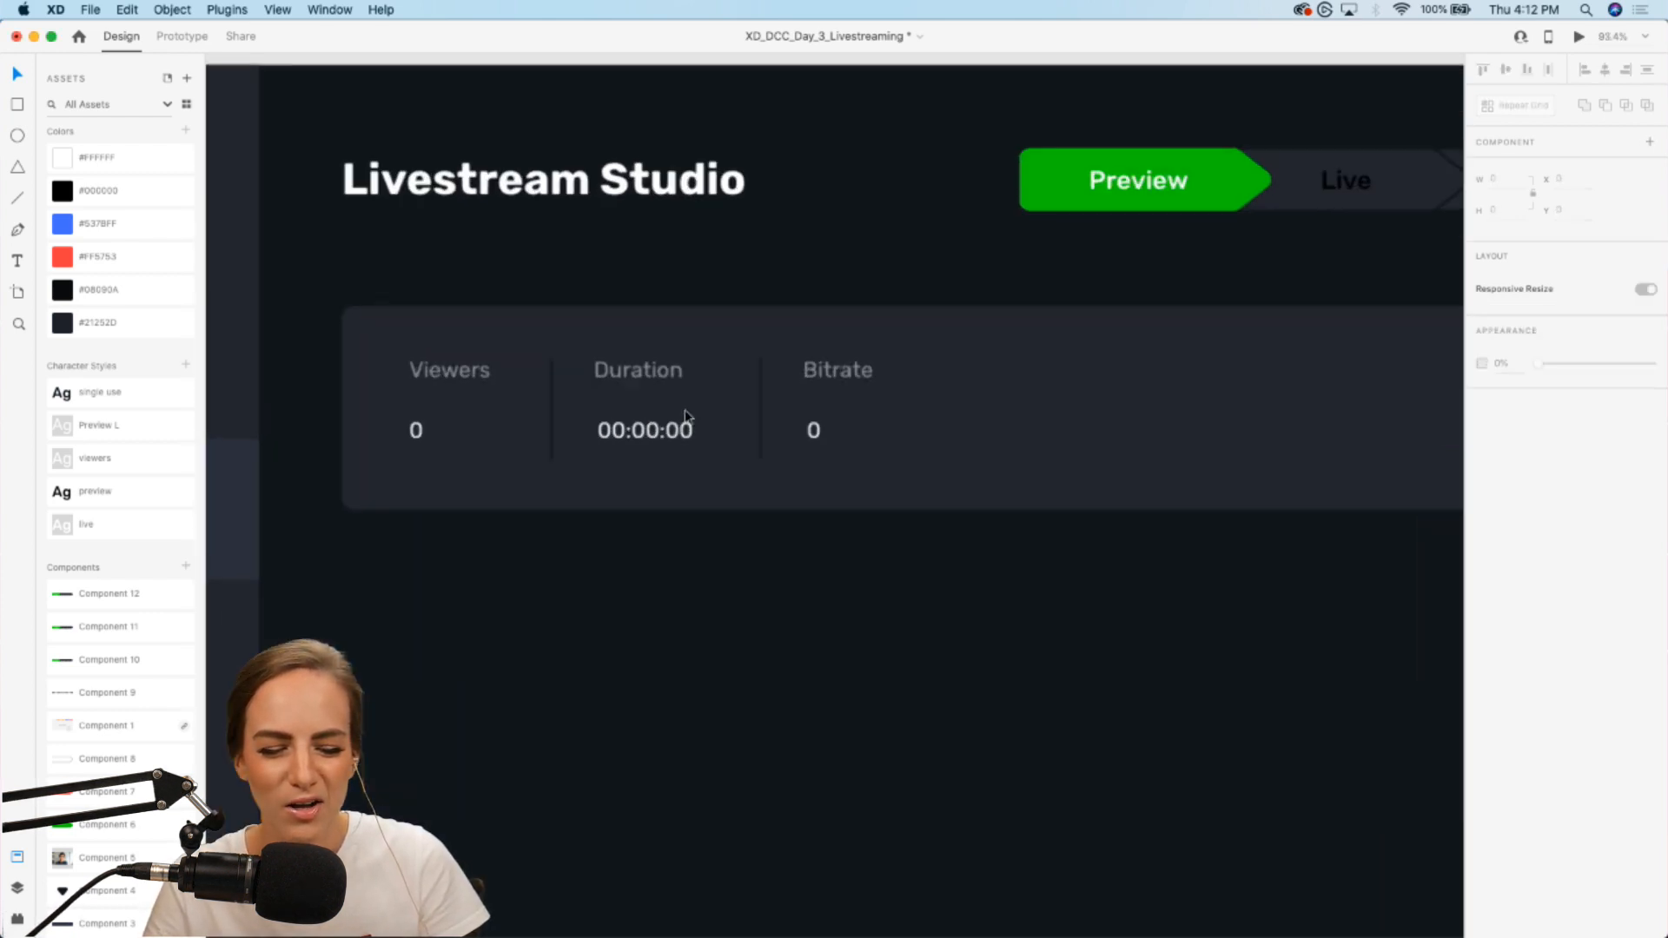
pyautogui.scroll(5, 686, 417)
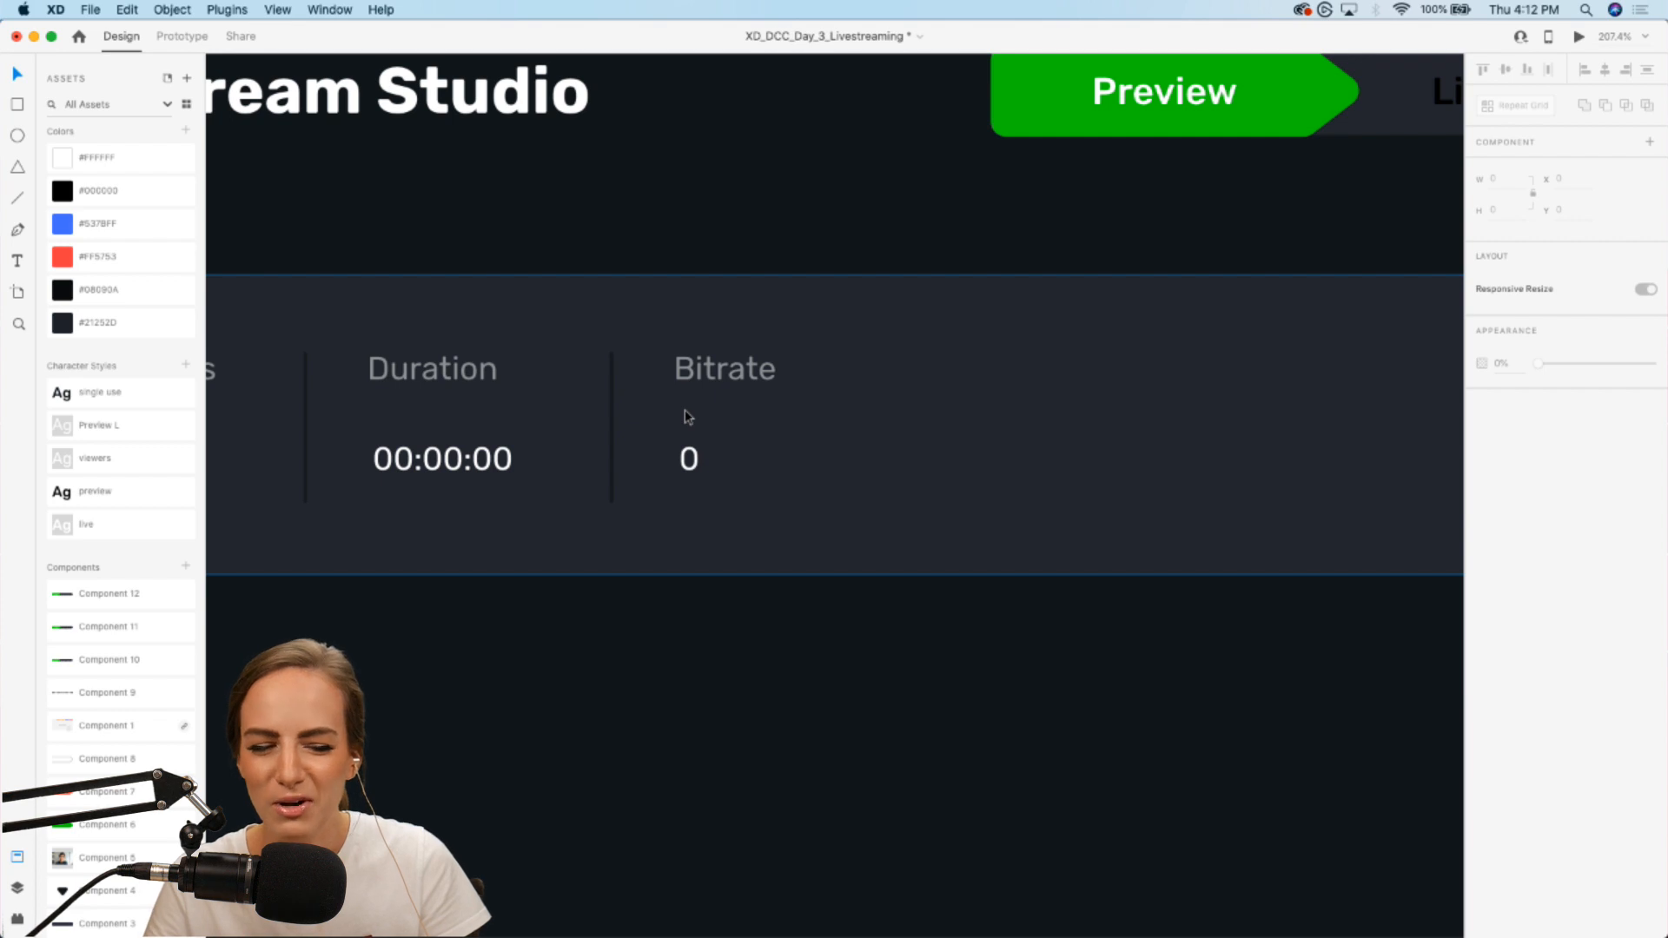
pyautogui.click(611, 383)
pyautogui.keyDown('shift'); pyautogui.click(690, 469); pyautogui.keyUp('shift')
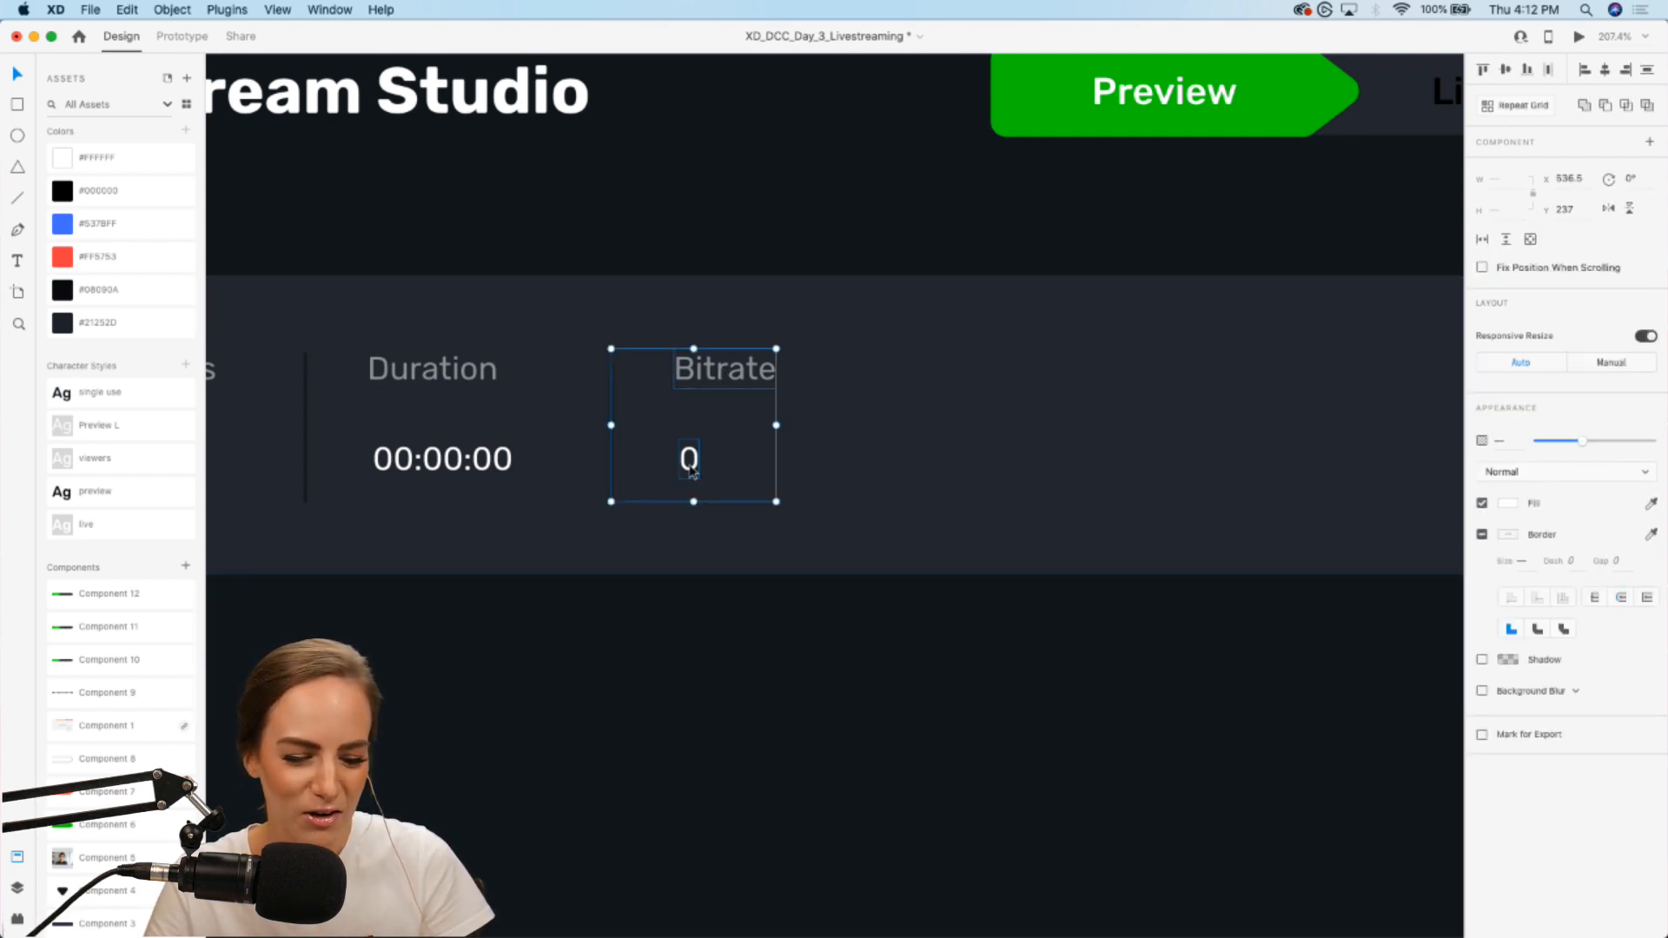
pyautogui.press('super+v')
pyautogui.click(691, 470)
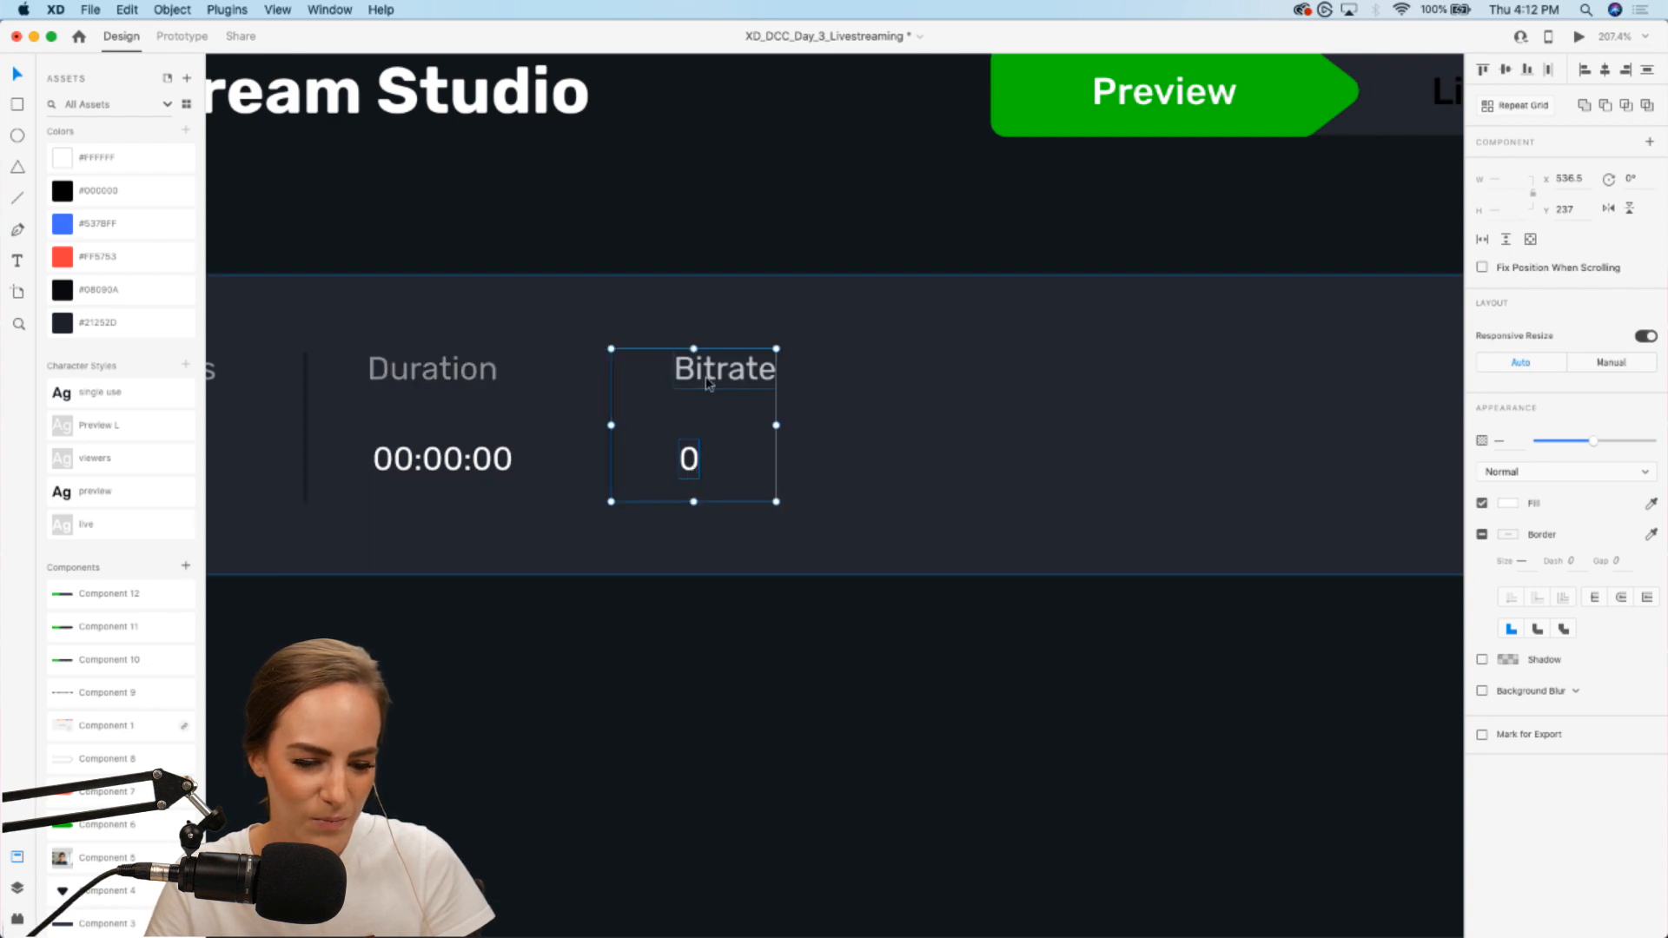
pyautogui.moveTo(708, 384); pyautogui.dragTo(956, 382)
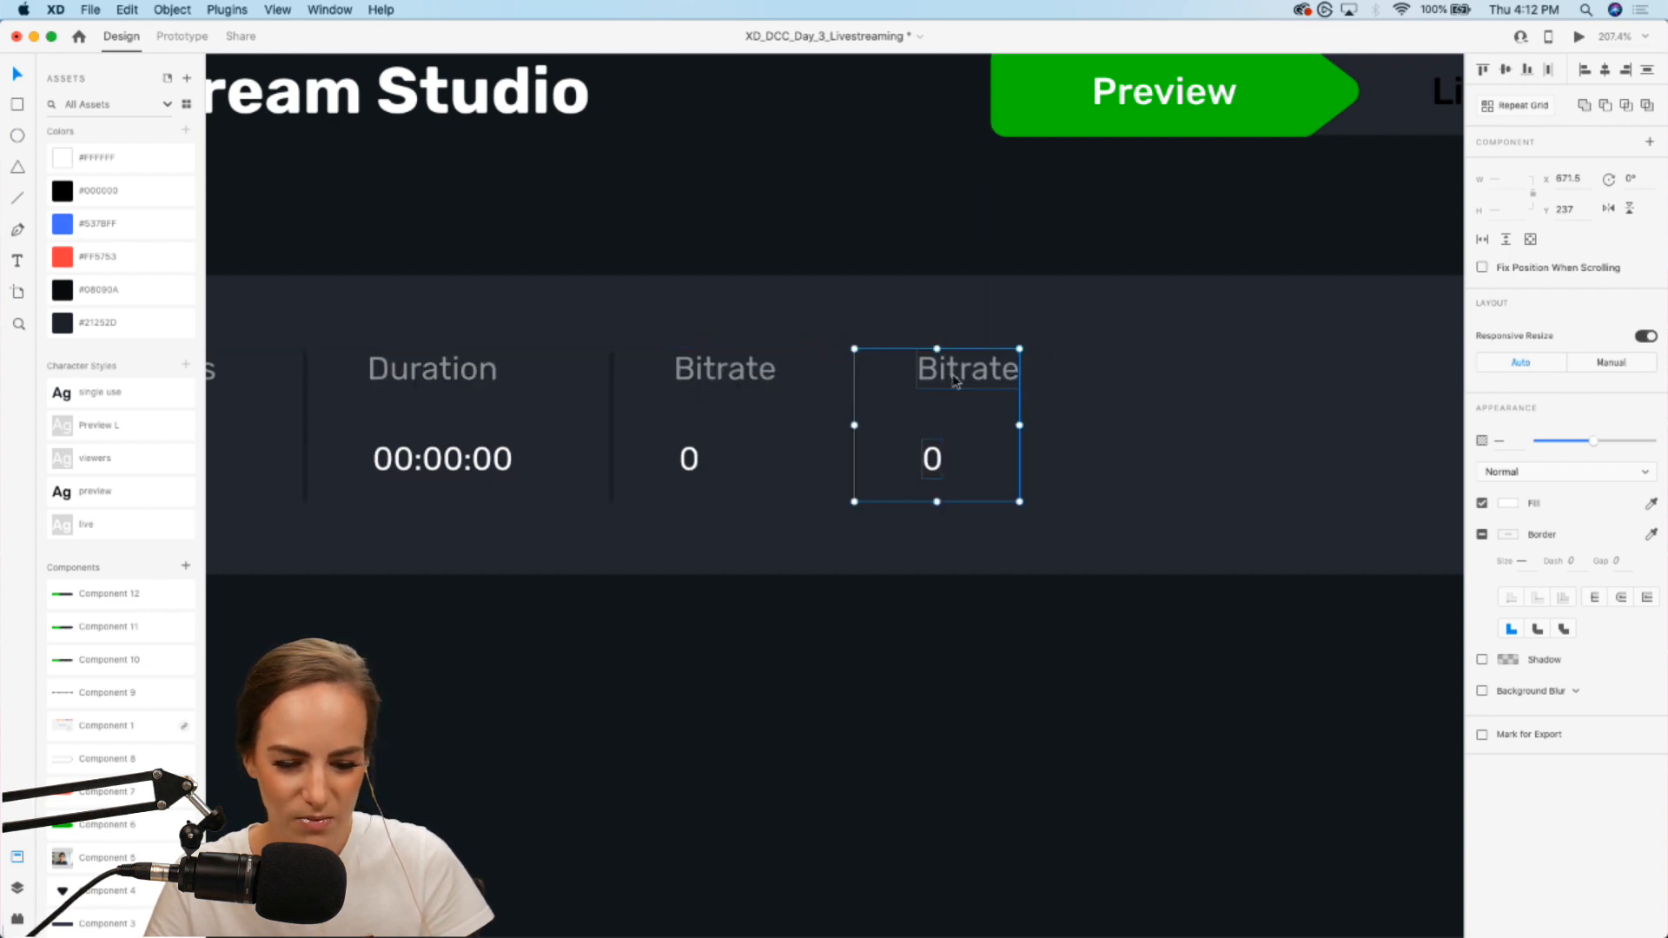
pyautogui.click(1109, 357)
# Step: Change the copied Bitrate label to "Frames Dropped"
pyautogui.scroll(-3, 1109, 357)
pyautogui.hscroll(1, 1111, 358)
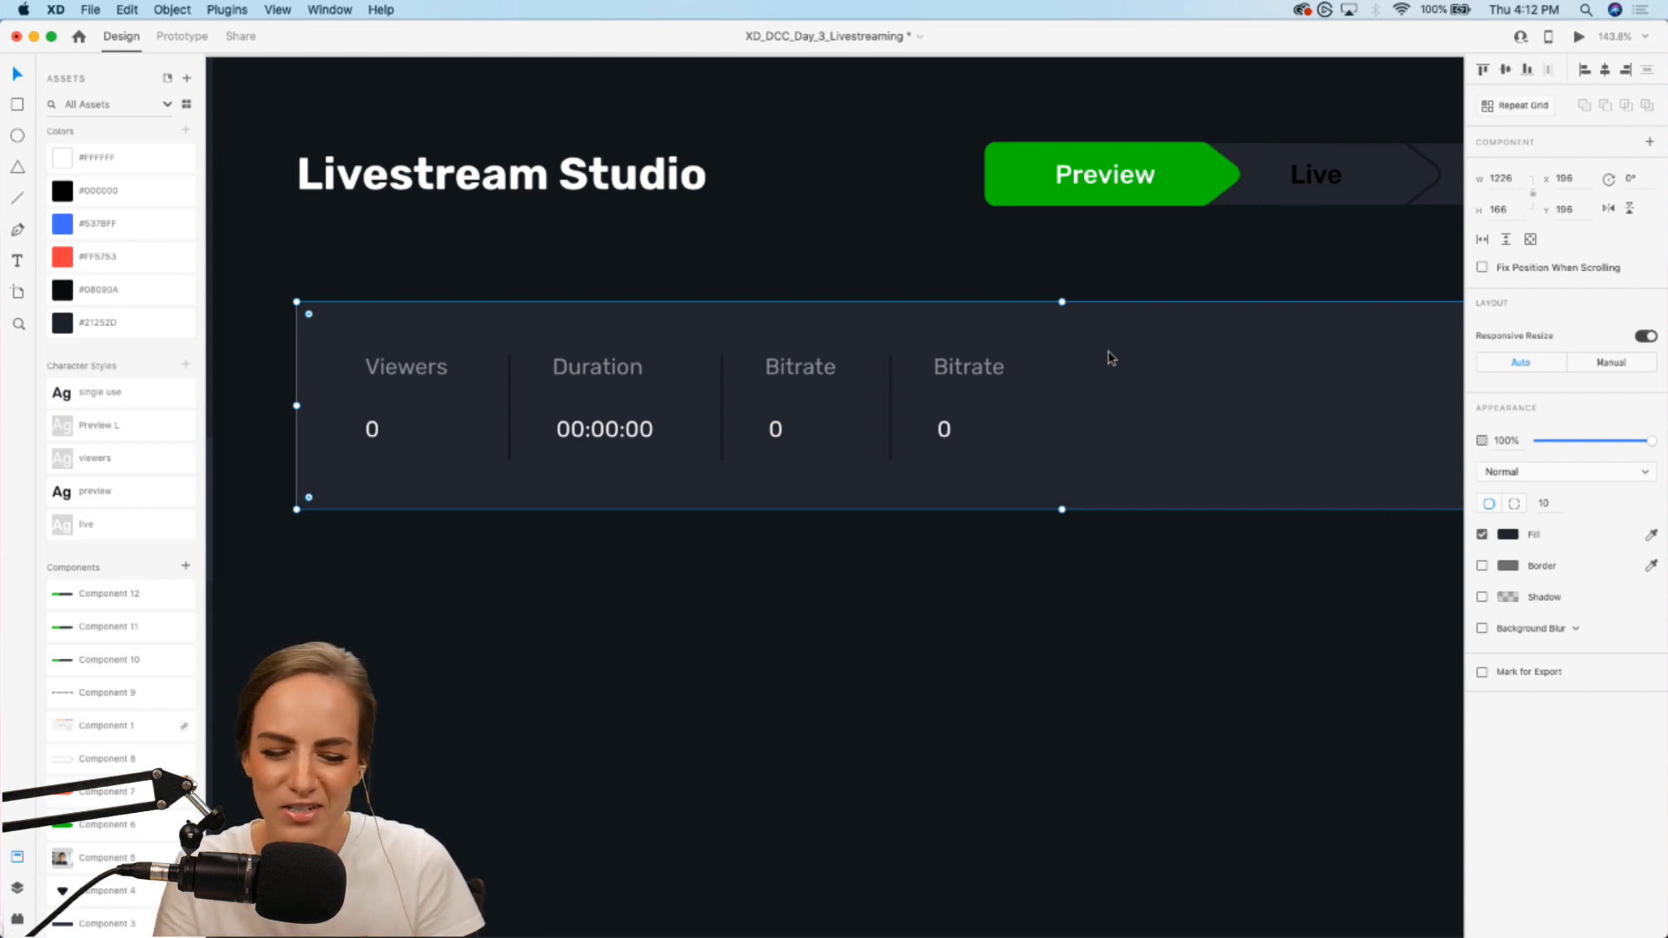
pyautogui.scroll(2, 1106, 357)
pyautogui.doubleClick(911, 376)
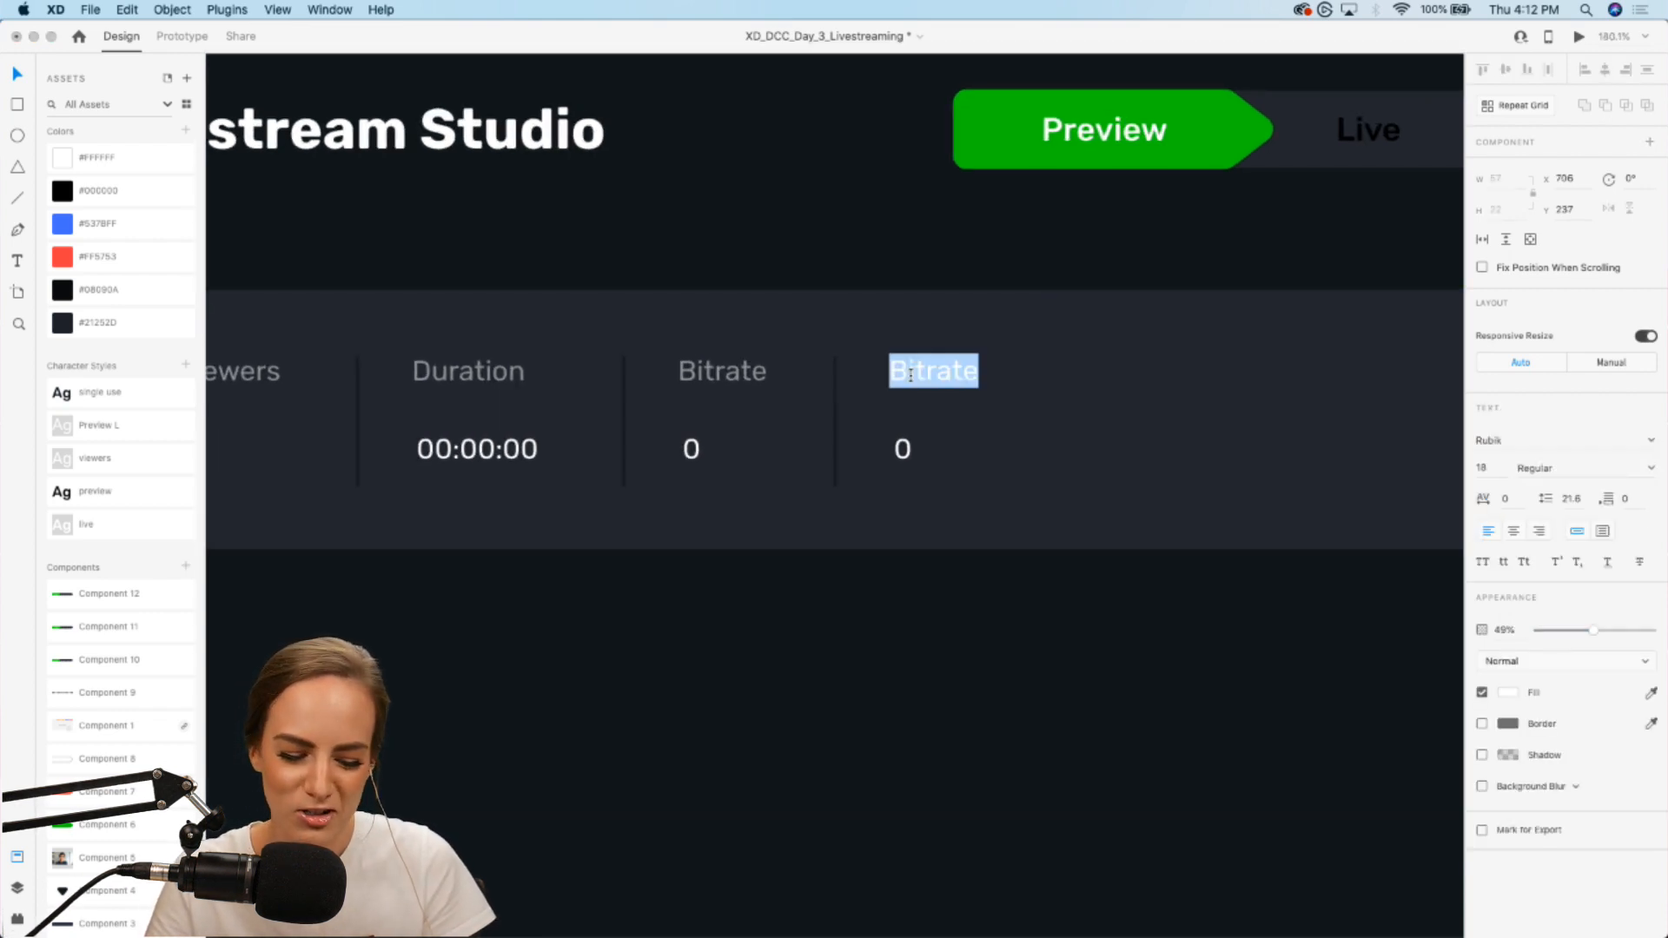
pyautogui.write('Frames Dropped')
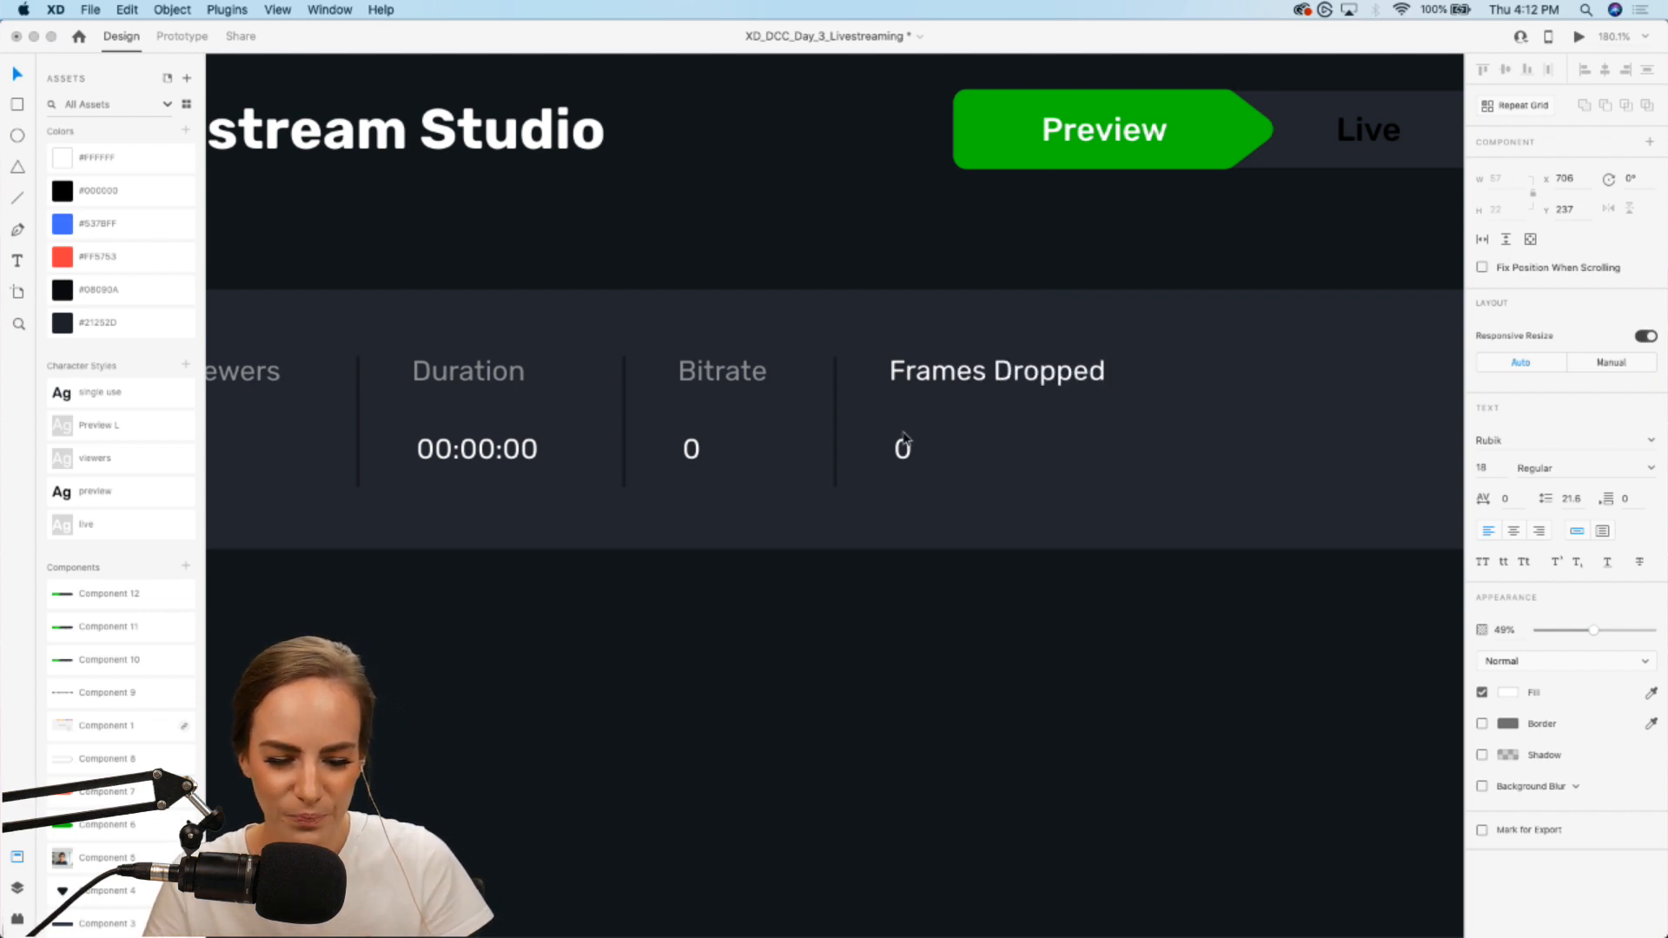
pyautogui.press('Escape')
# Step: Duplicate the Frames Dropped label, its 0 and its divider, and place the copy between the original and the Go Live button
pyautogui.click(836, 432)
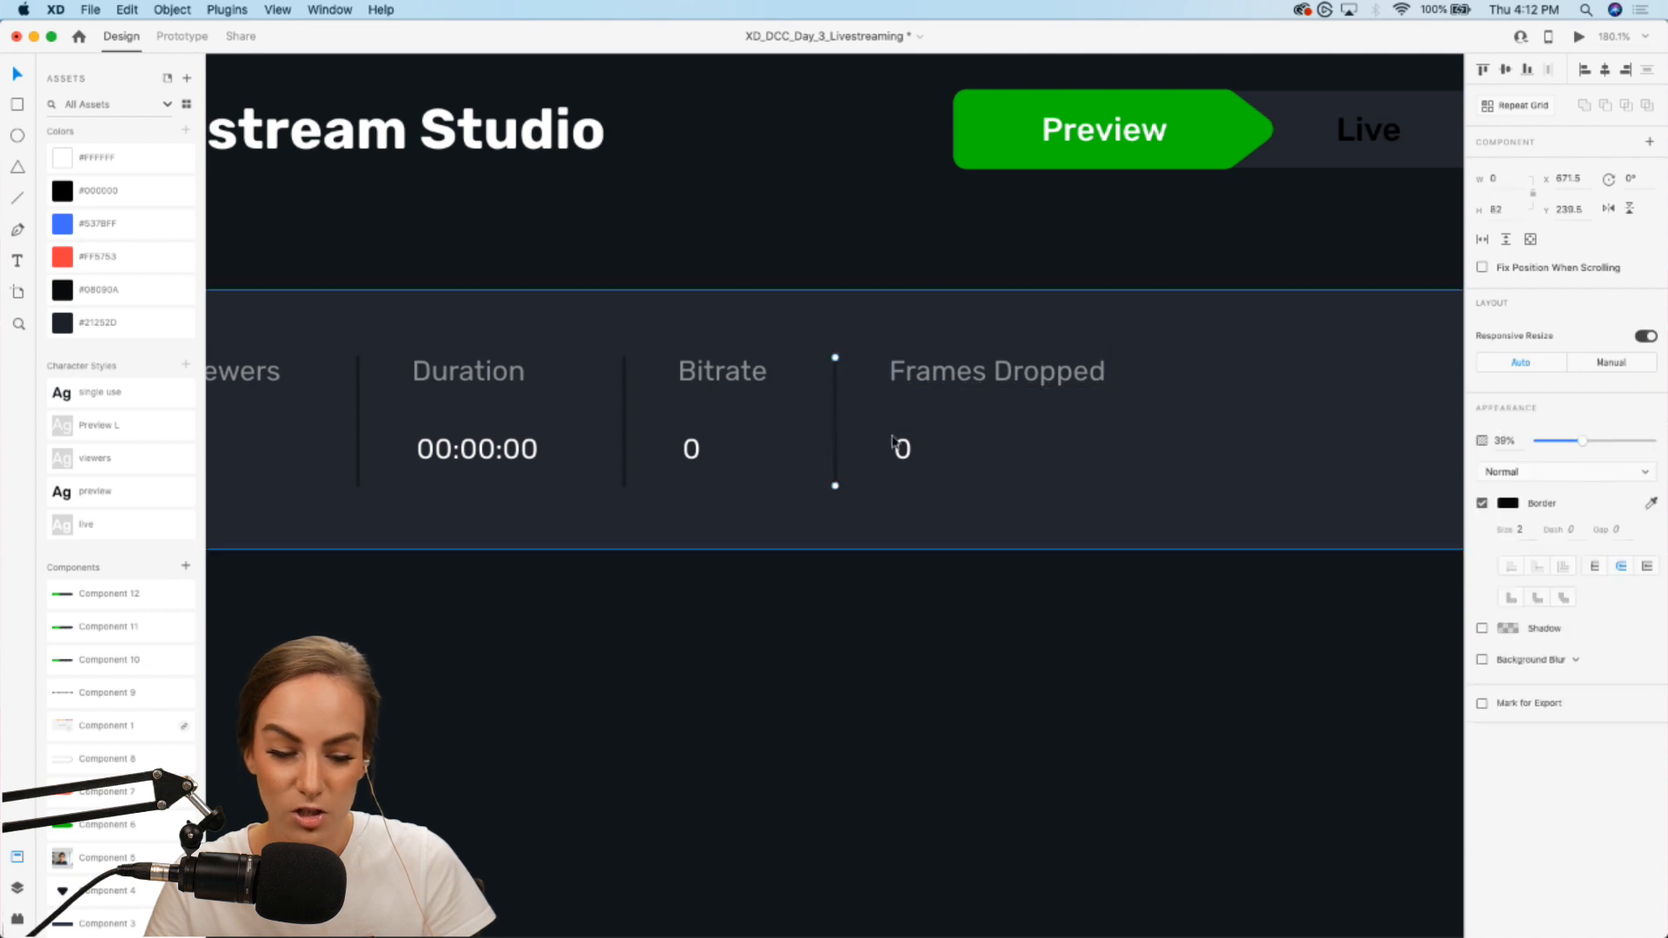
pyautogui.keyDown('shift'); pyautogui.click(906, 450); pyautogui.keyUp('shift')
pyautogui.keyDown('shift'); pyautogui.click(934, 374); pyautogui.keyUp('shift')
pyautogui.press('super+d')
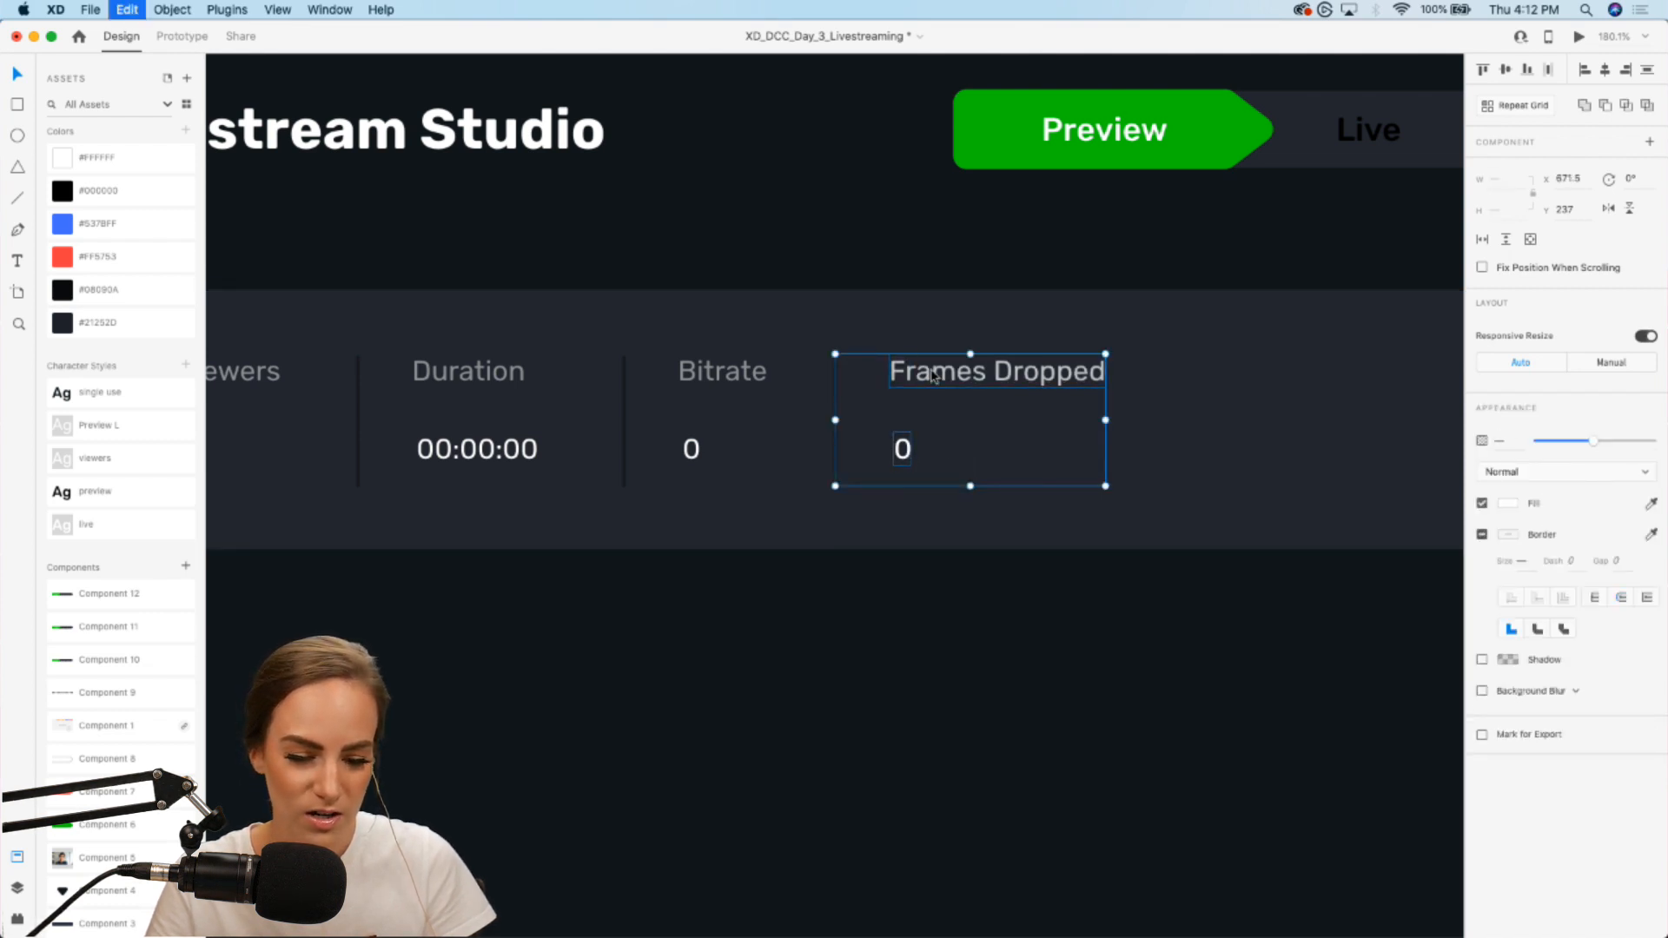
pyautogui.moveTo(935, 375); pyautogui.dragTo(1285, 383)
pyautogui.hscroll(5, 1284, 383)
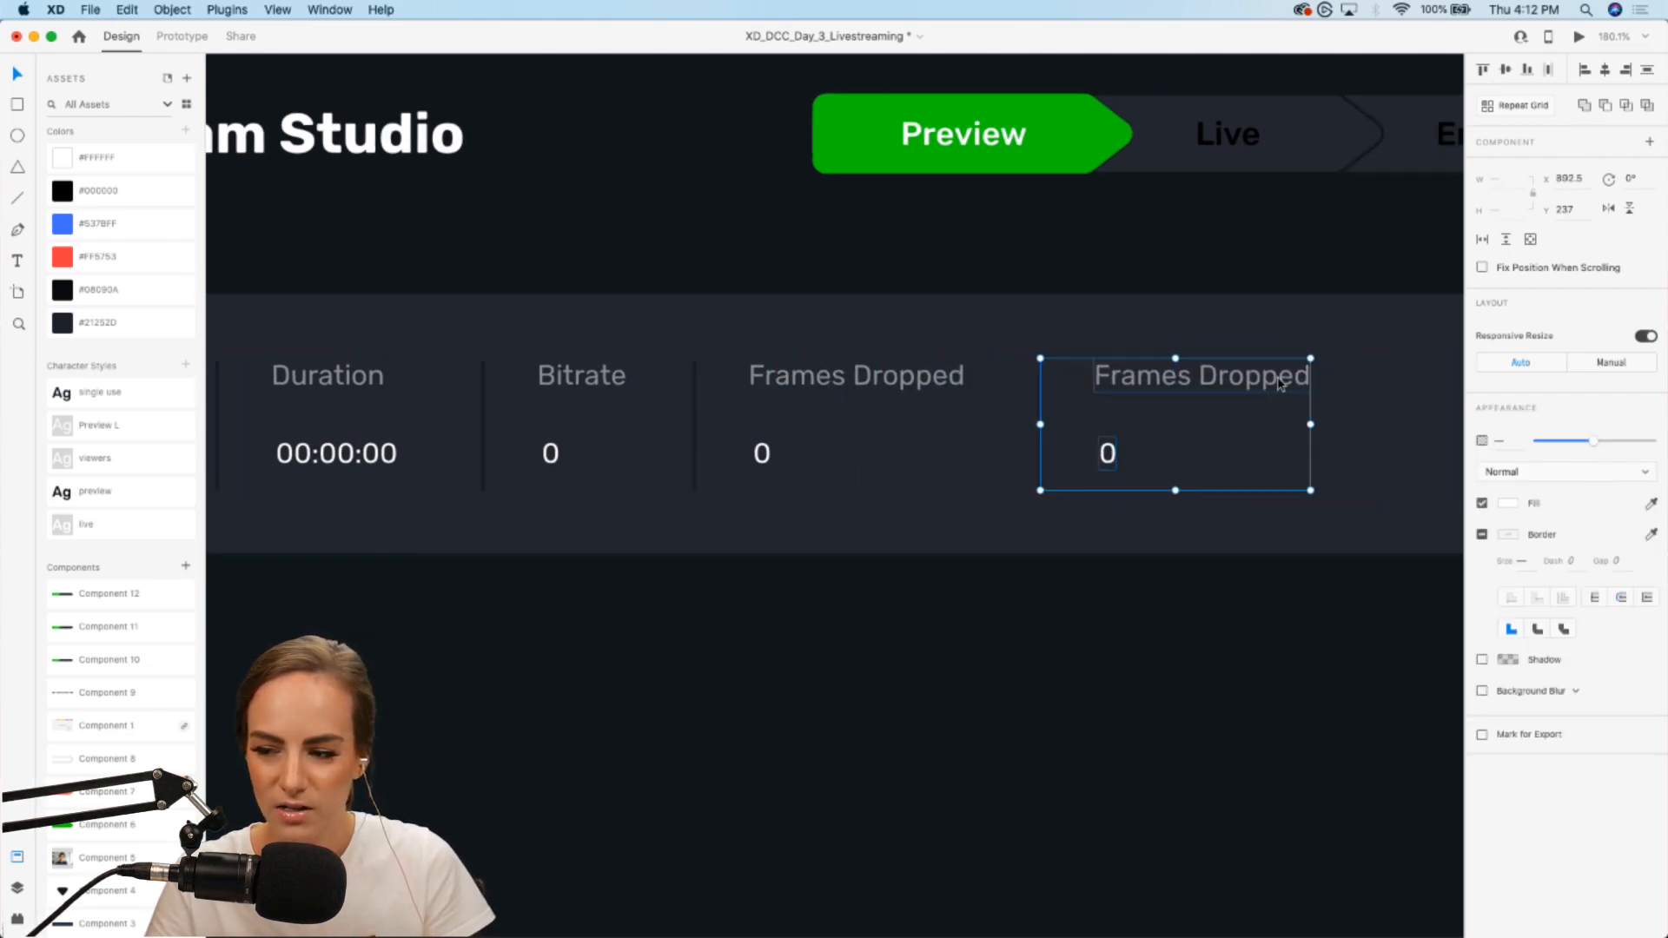
# Step: Change the copied Frames Dropped label to "CPU Usage" and the value below it to 0%
pyautogui.click(1164, 353)
pyautogui.doubleClick(877, 388)
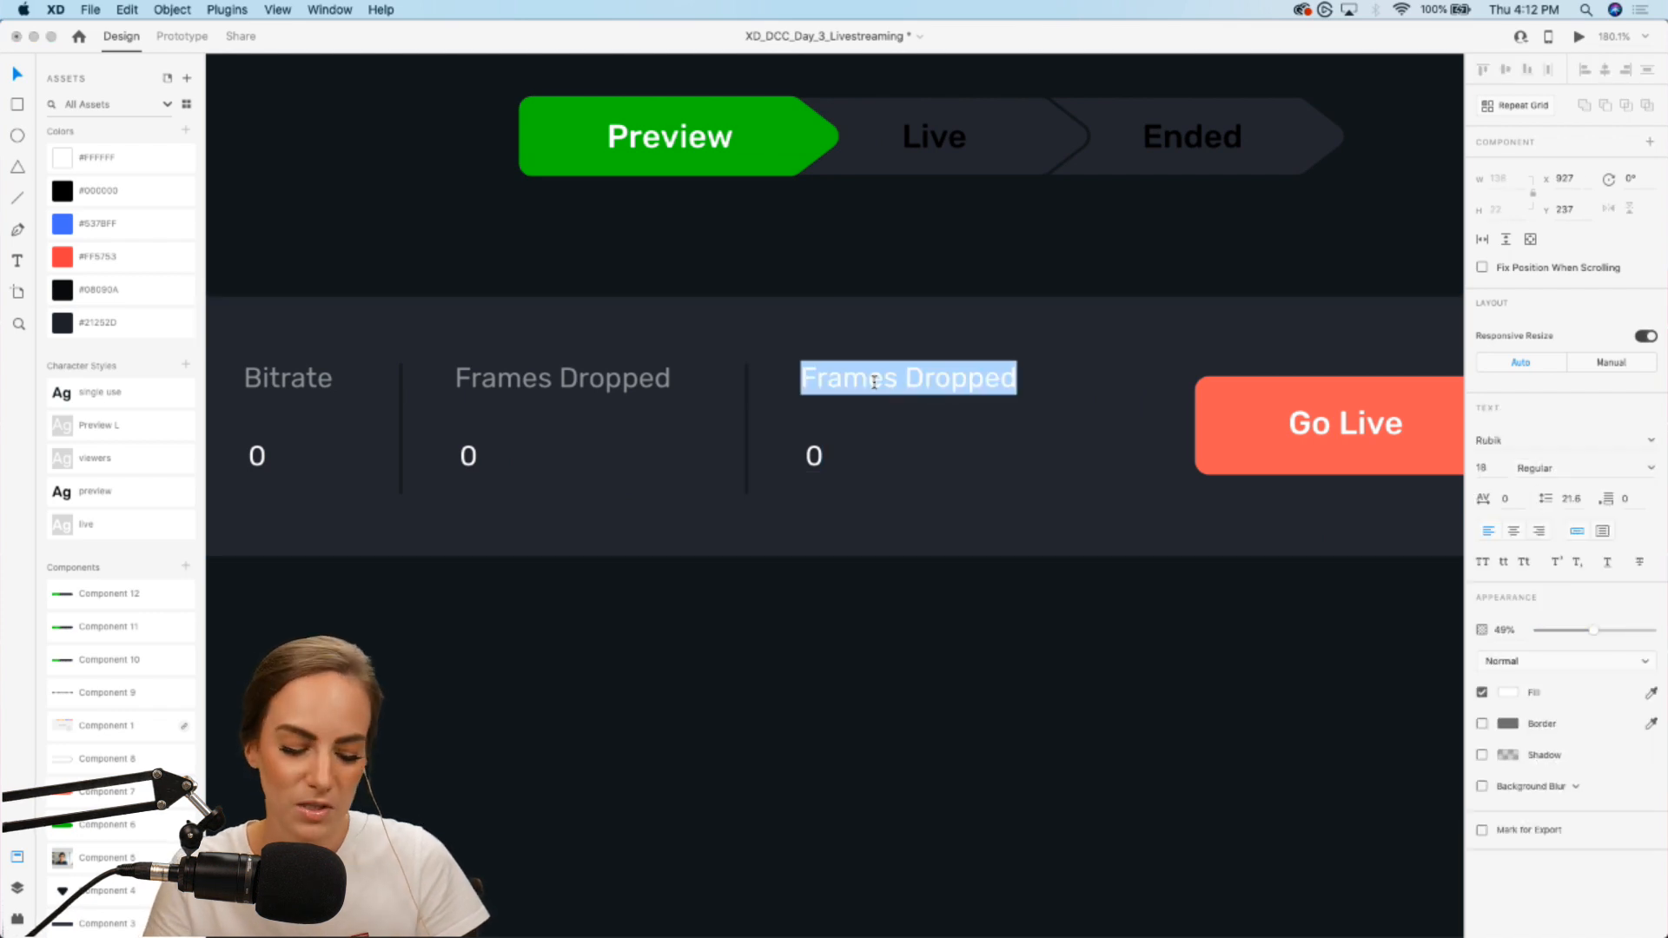
pyautogui.write('CPU Usage')
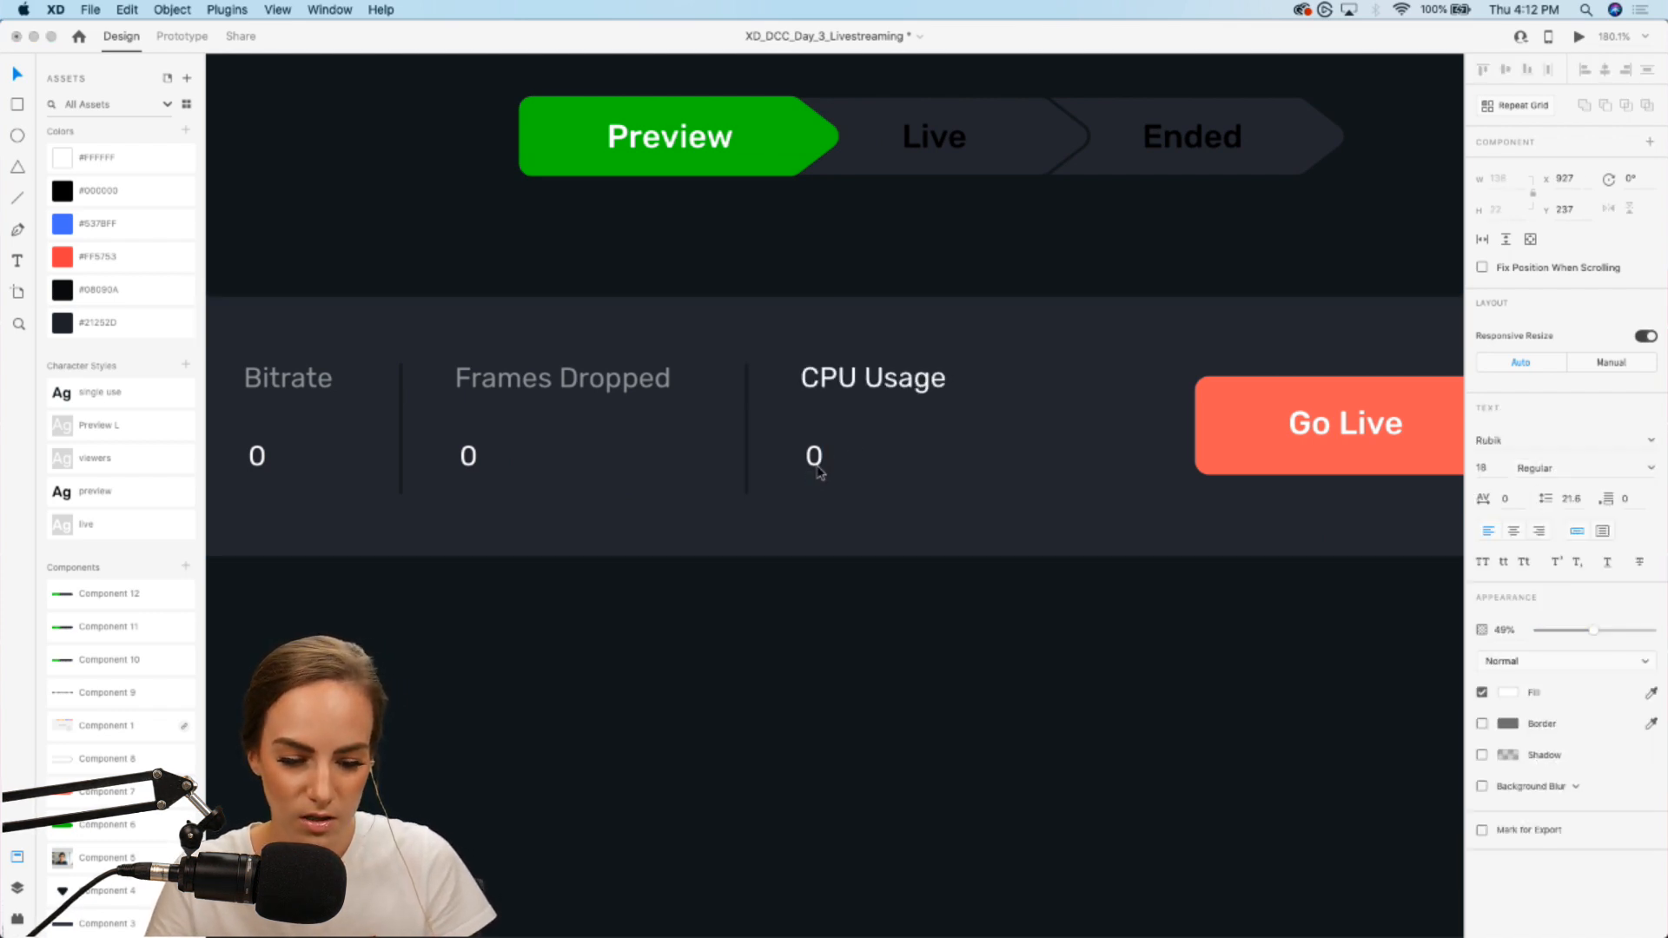
pyautogui.doubleClick(815, 458)
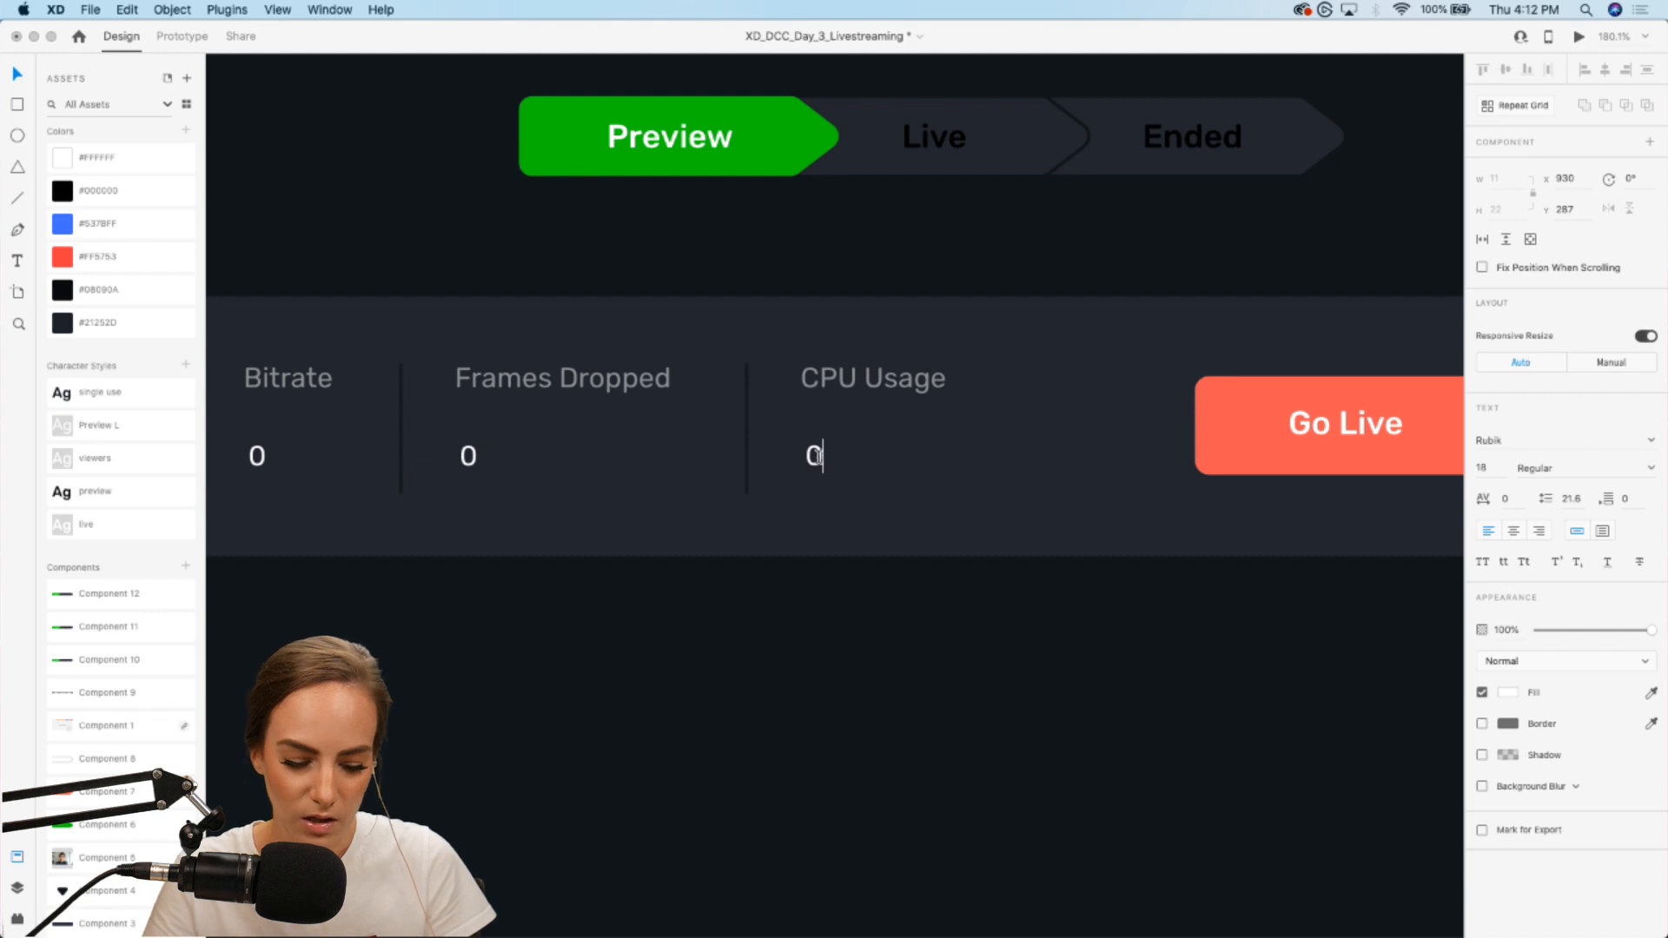
pyautogui.click(787, 575)
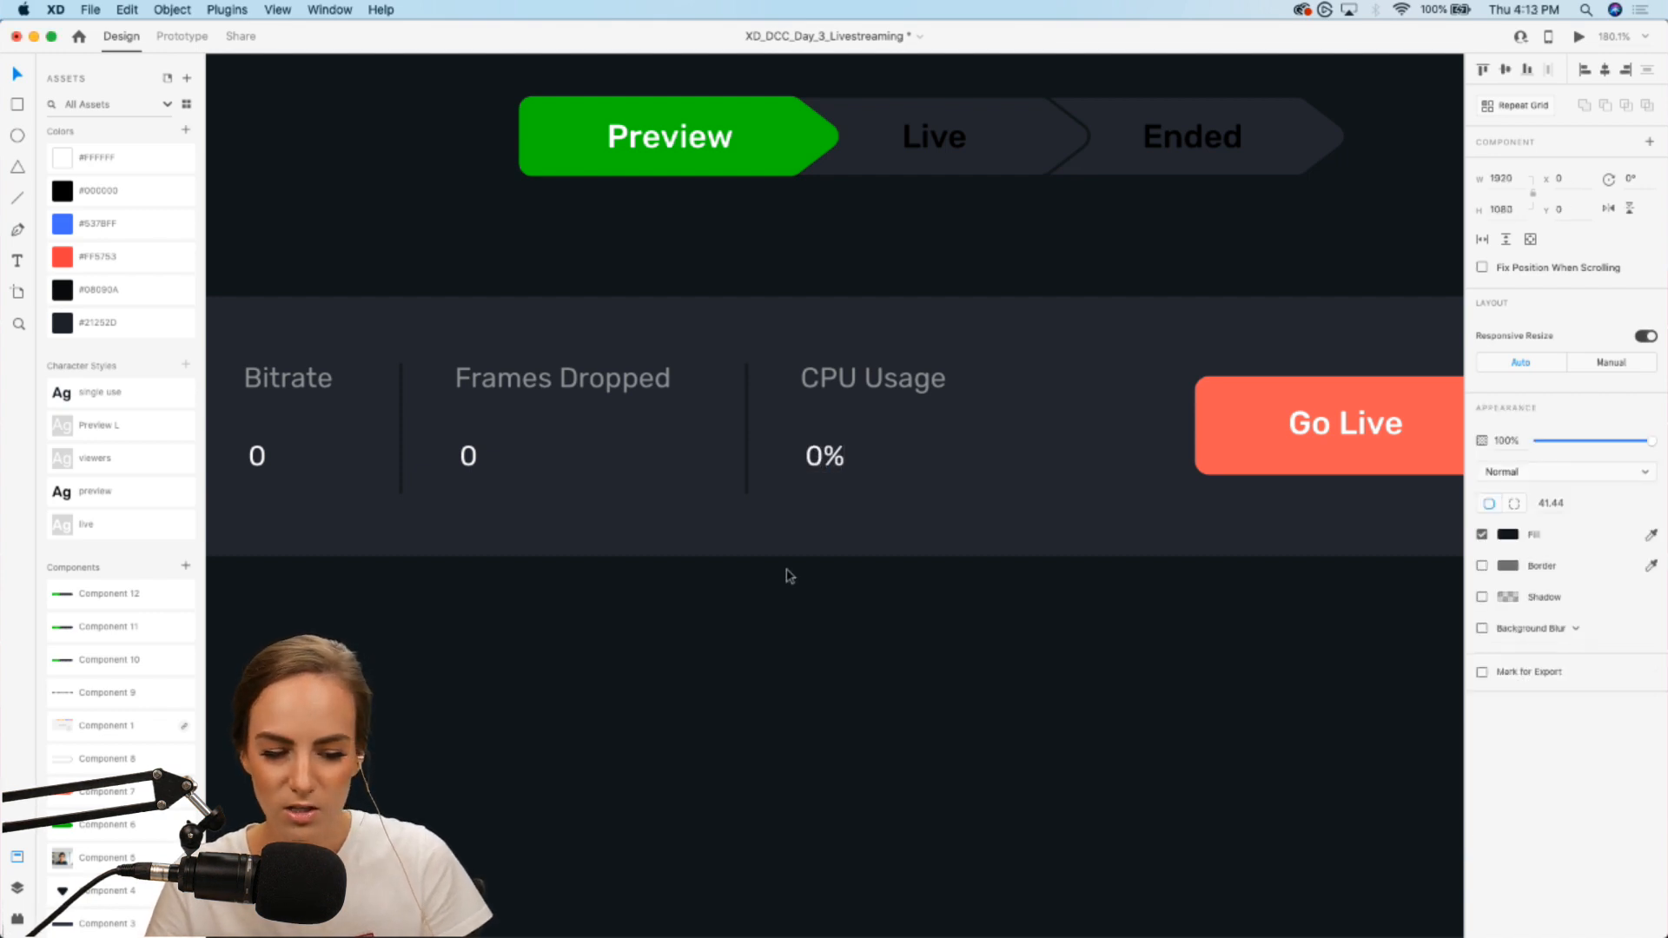
# Step: Reduce the stats panel's height to about 164 and add a taller panel of the same width in the empty area below it
pyautogui.press('super+0')
pyautogui.scroll(-1, 789, 573)
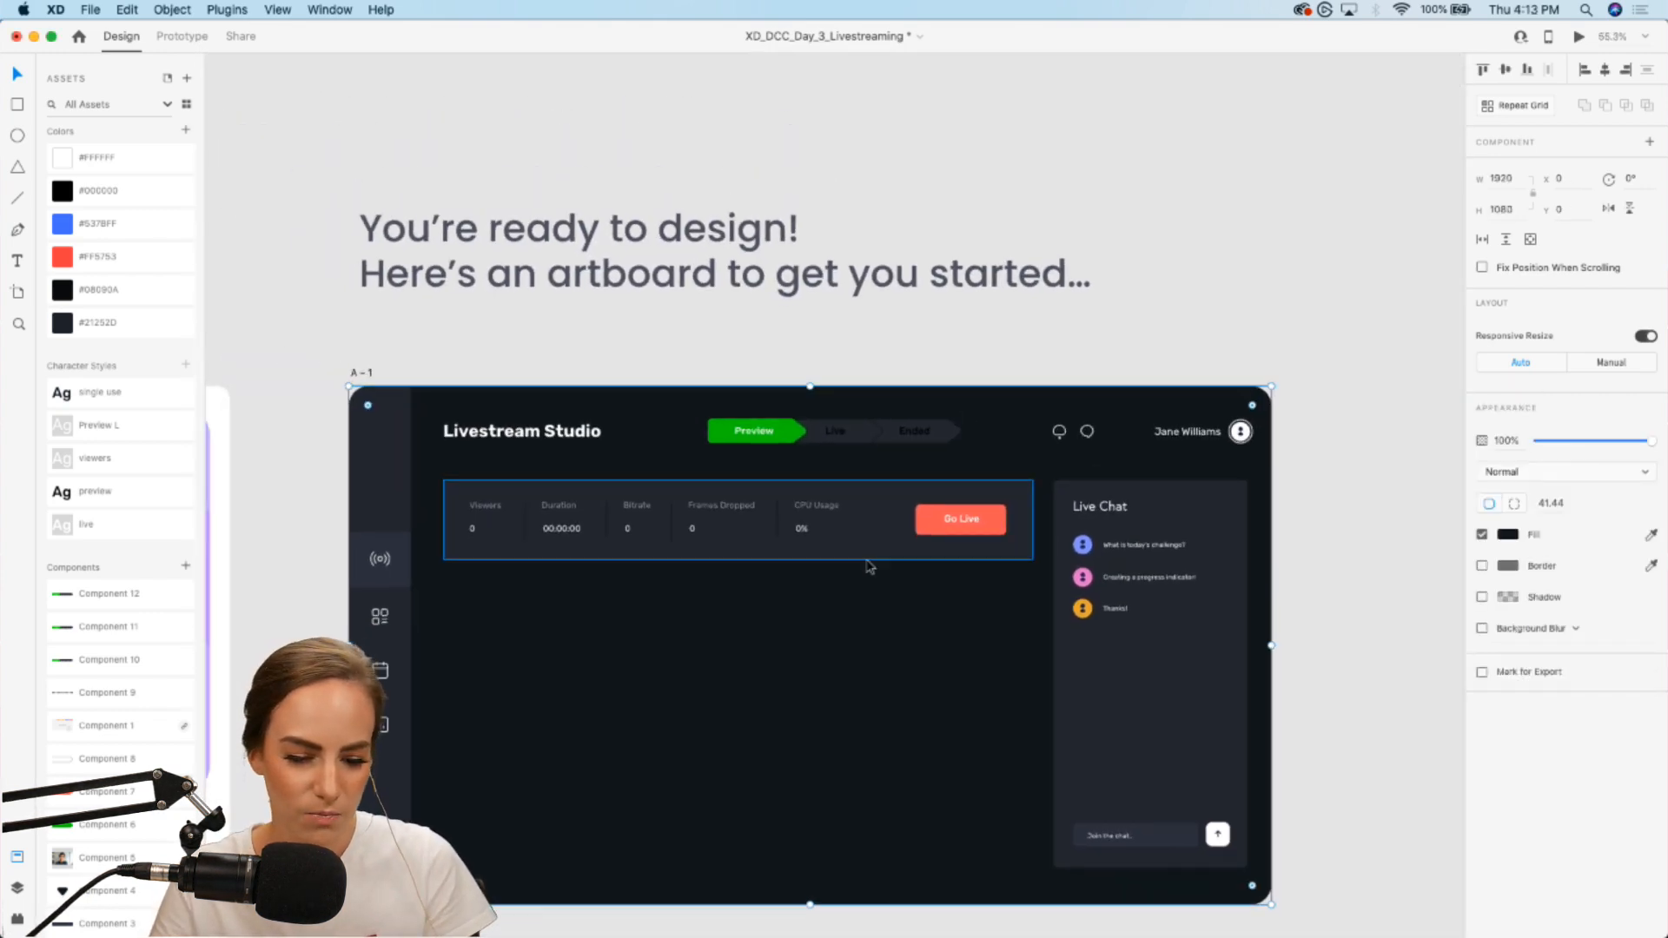
pyautogui.scroll(-3, 867, 566)
pyautogui.click(785, 404)
pyautogui.moveTo(788, 405); pyautogui.dragTo(788, 406)
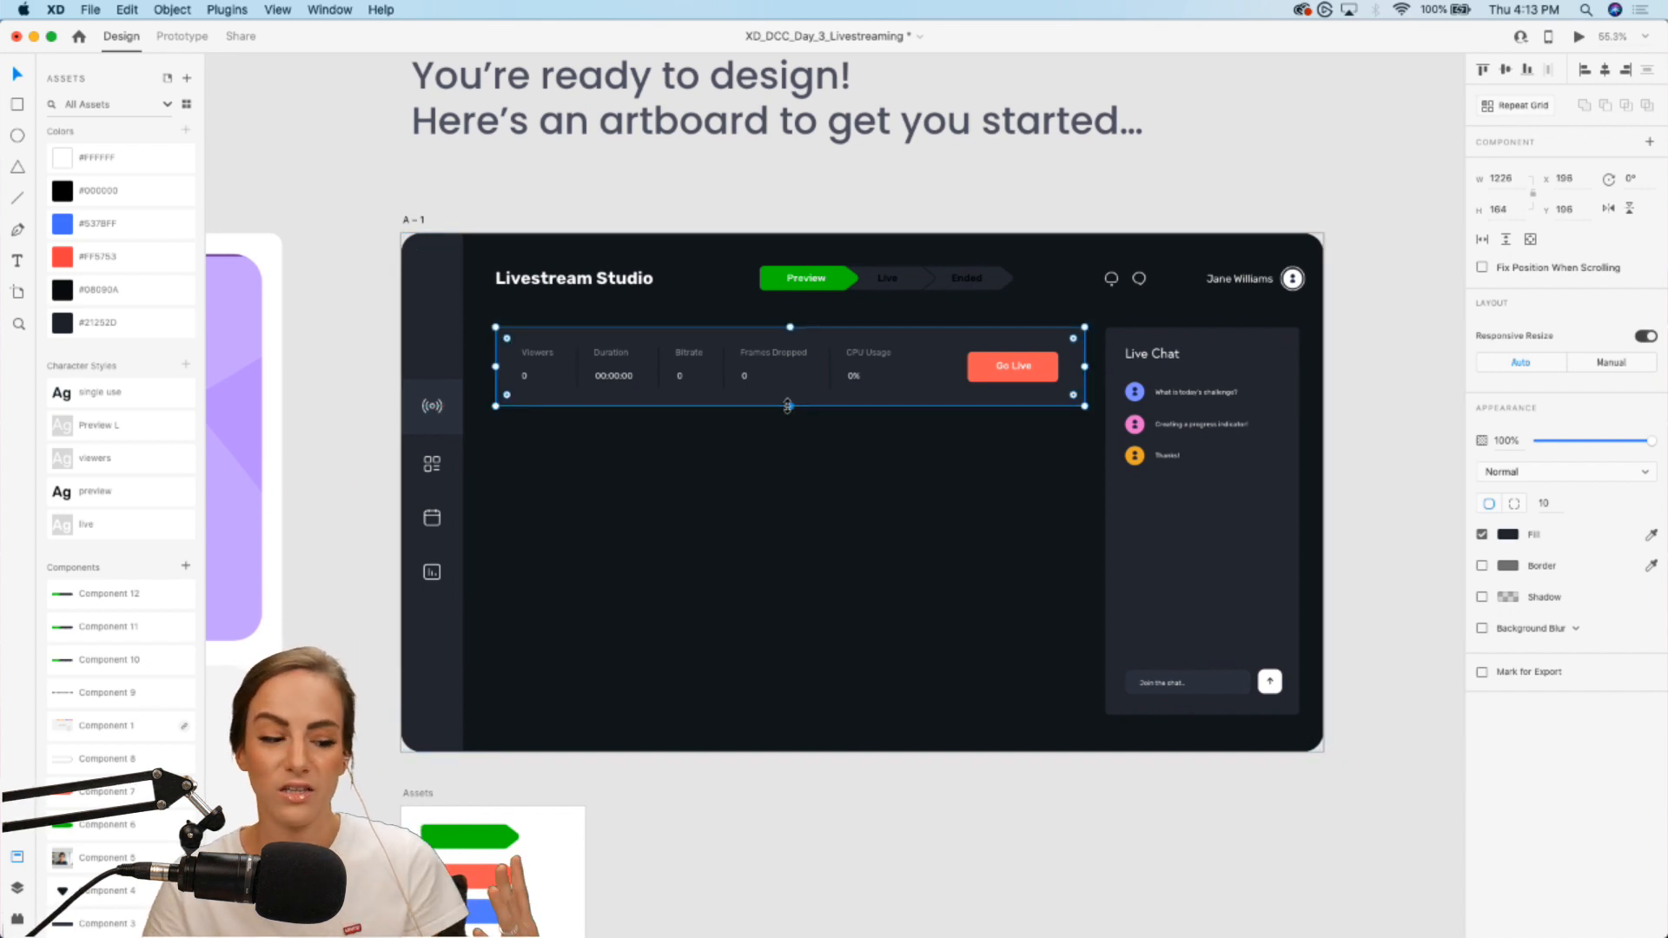
pyautogui.moveTo(889, 403); pyautogui.dragTo(816, 714)
pyautogui.click(817, 841)
# Step: Place an instance of the photo component (Component 5), about 752 by 457, in the left part of the large lower panel
pyautogui.scroll(-5, 817, 841)
pyautogui.hscroll(-2, 817, 840)
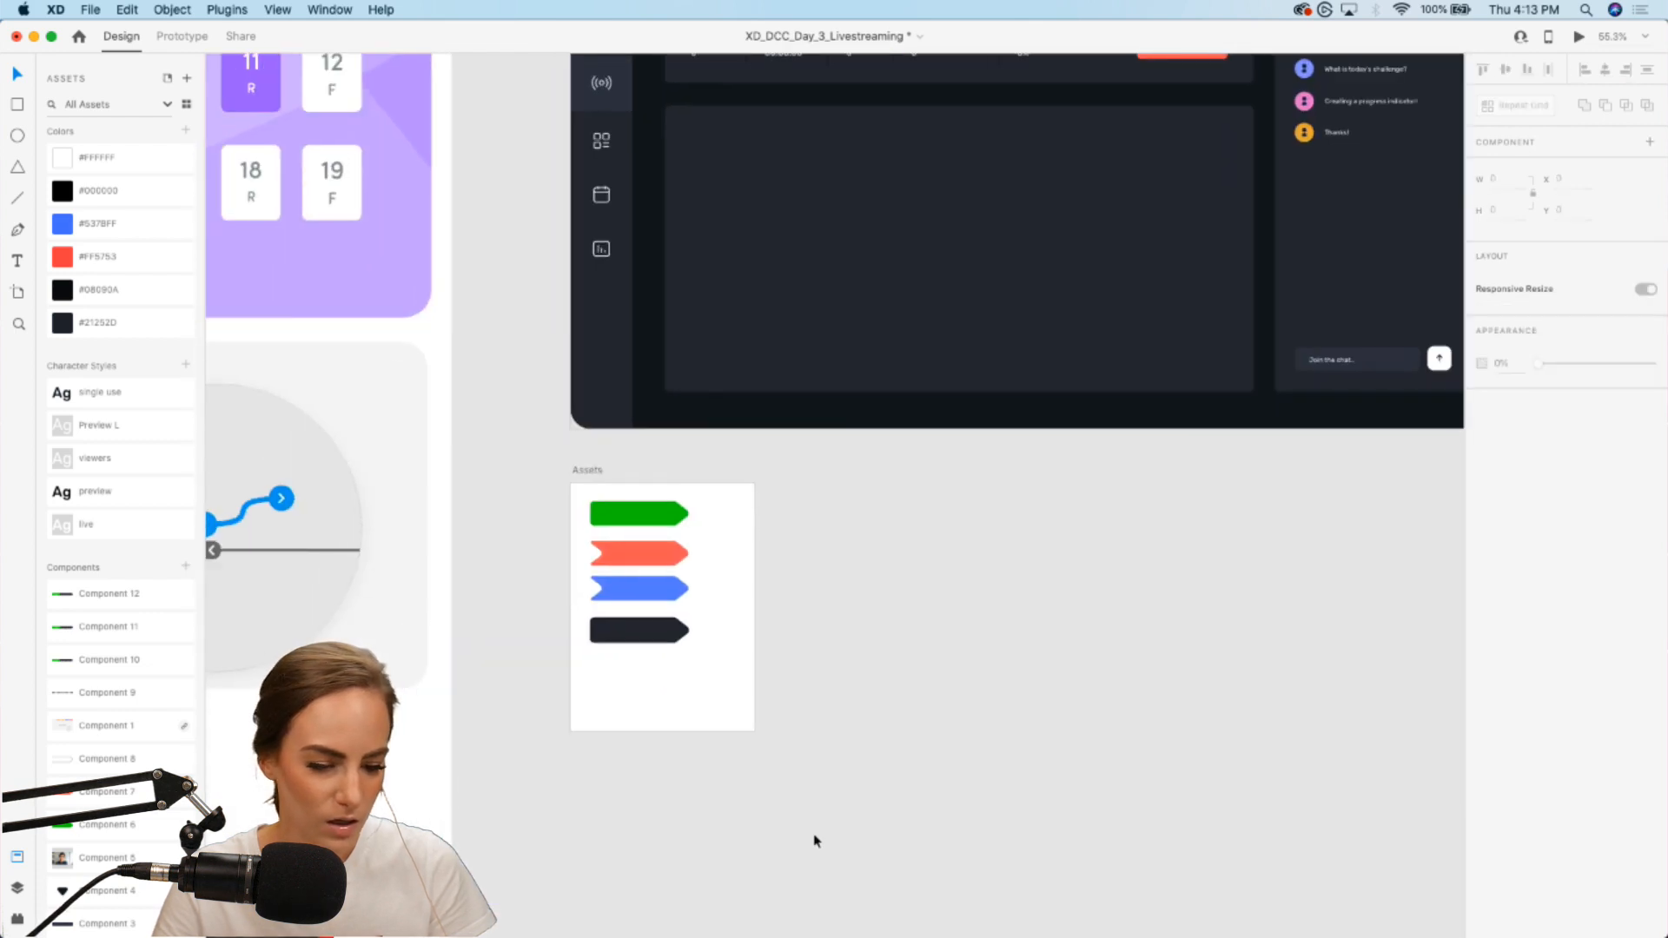
pyautogui.scroll(3, 816, 841)
pyautogui.moveTo(104, 866); pyautogui.dragTo(781, 465)
pyautogui.scroll(5, 781, 465)
pyautogui.scroll(2, 781, 465)
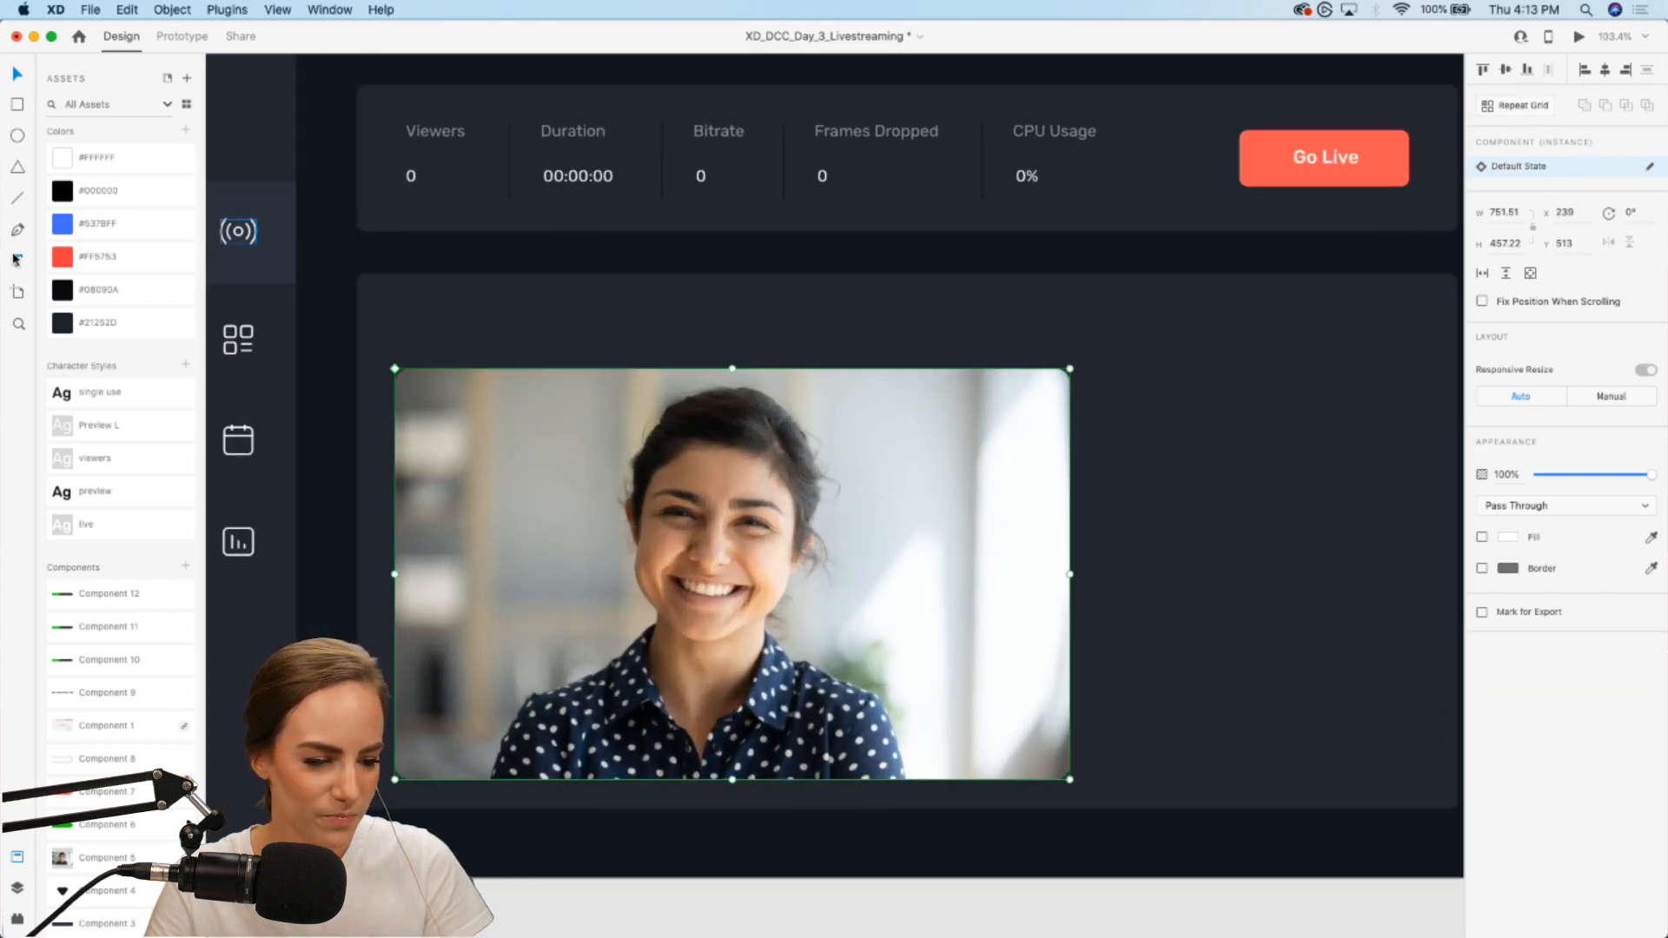
# Step: Add an auto-width "Preview" label above the photo's left edge and apply the Preview L character style
pyautogui.moveTo(627, 303); pyautogui.dragTo(947, 450)
pyautogui.write('Preview')
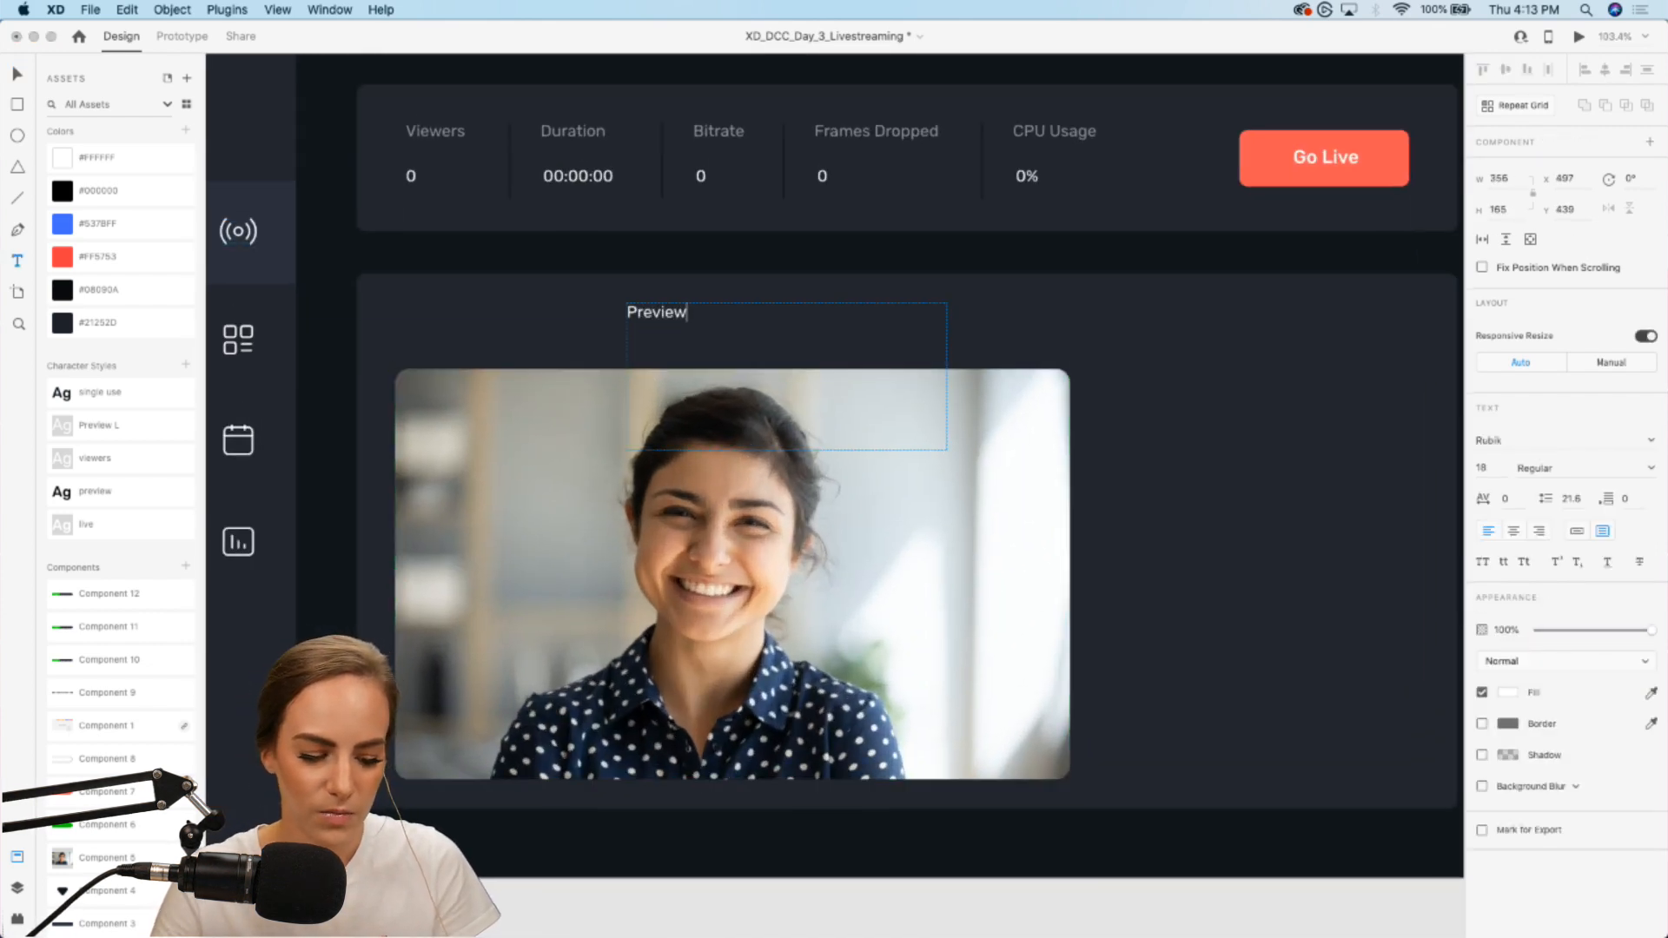
pyautogui.press('Escape')
pyautogui.click(1577, 530)
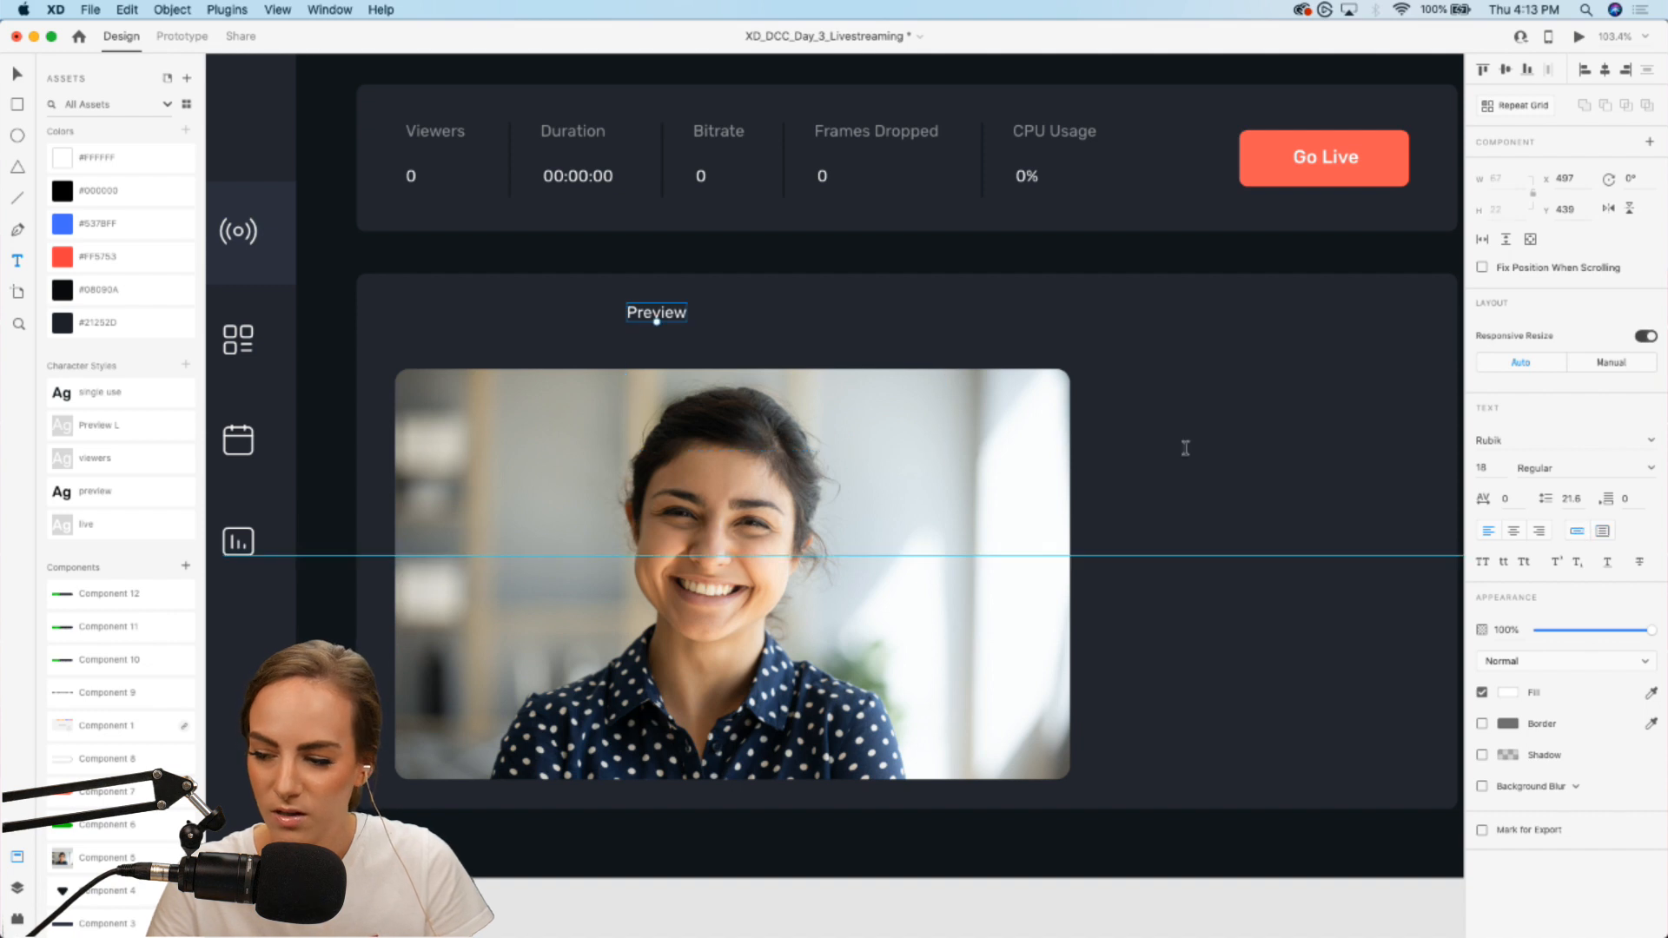
pyautogui.moveTo(656, 322); pyautogui.dragTo(430, 339)
pyautogui.click(130, 425)
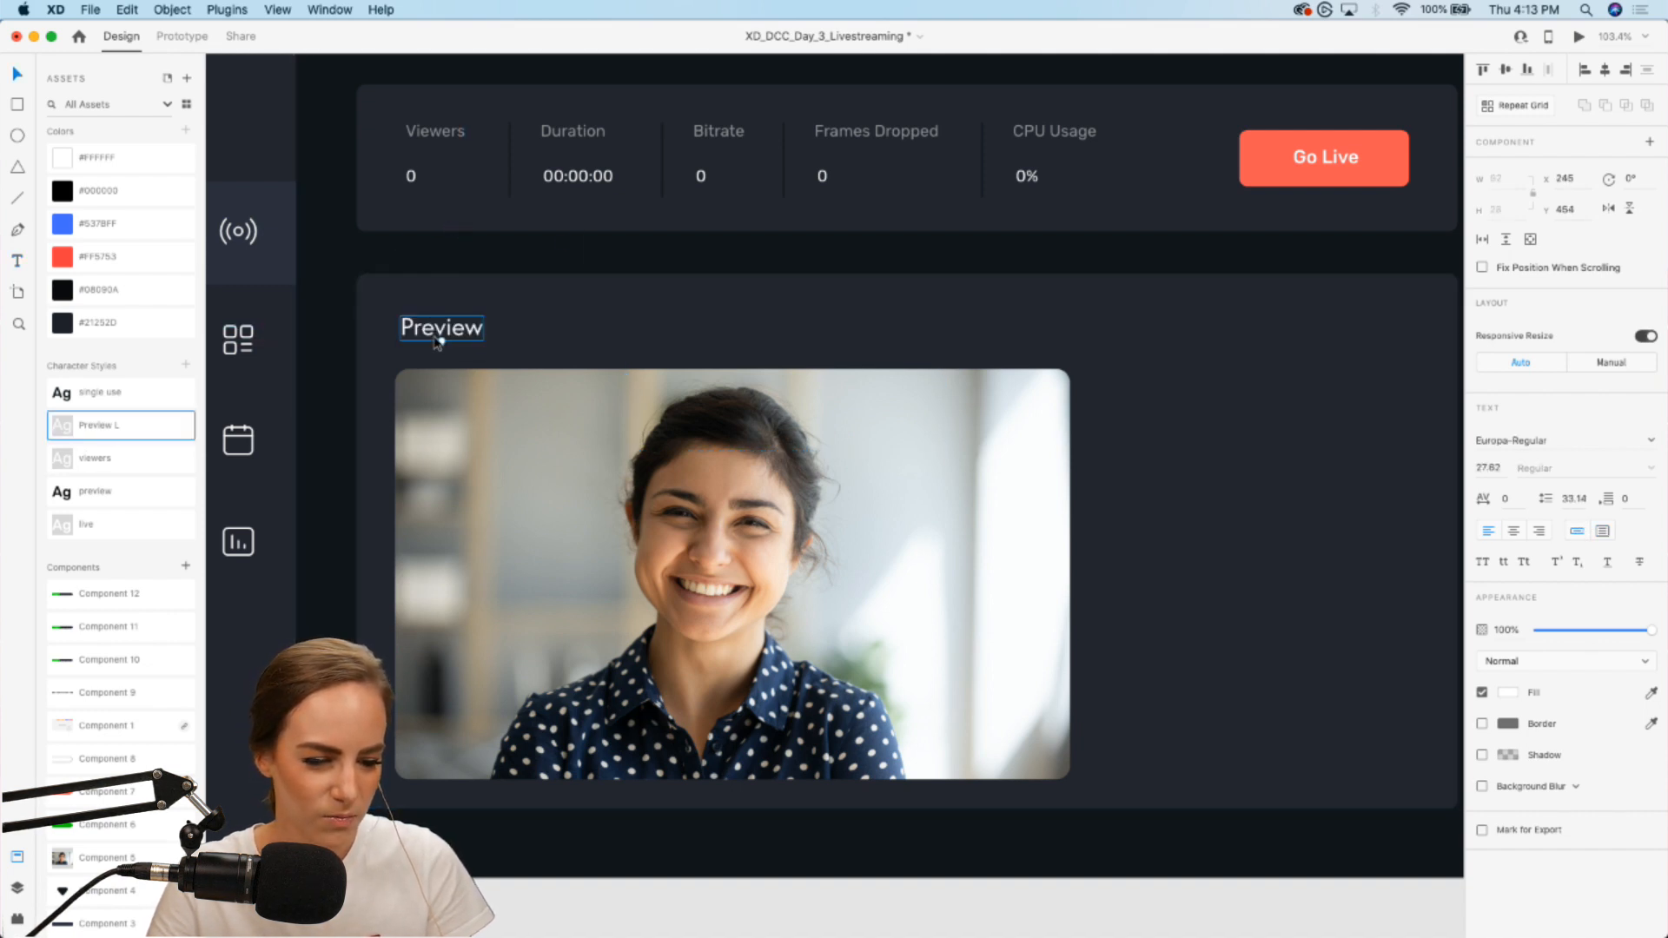
# Step: Copy the Preview label to the empty area beside the photo at the same height and change its text to "Stream Options"
pyautogui.scroll(-4, 437, 337)
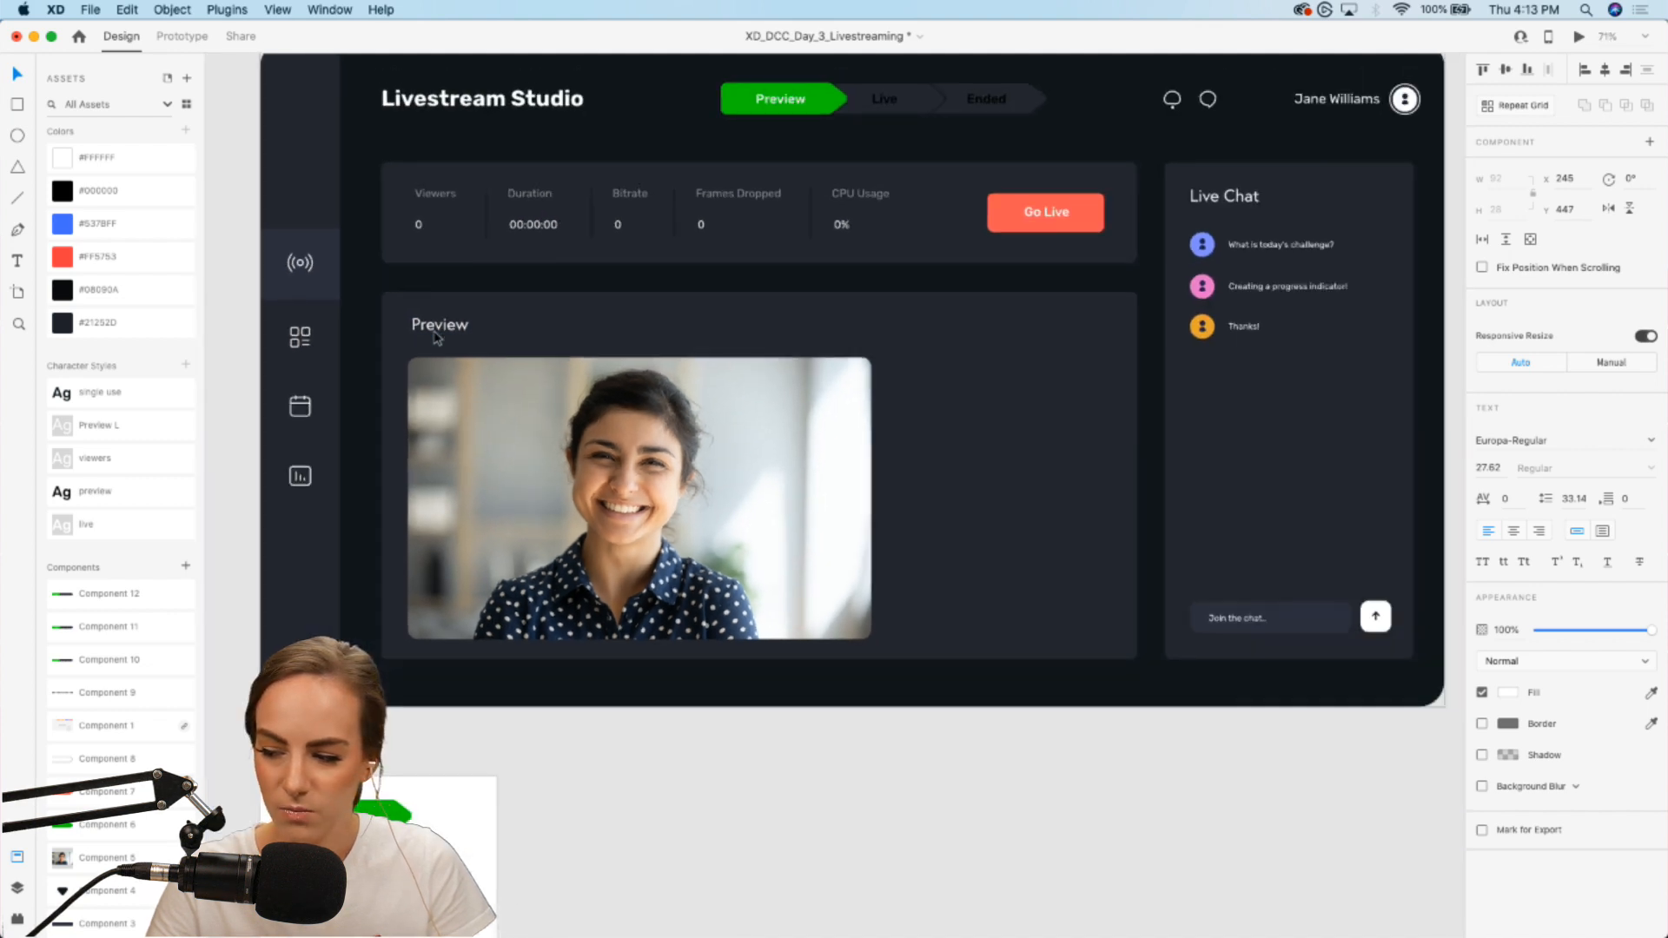
pyautogui.scroll(2, 437, 338)
pyautogui.hscroll(2, 437, 337)
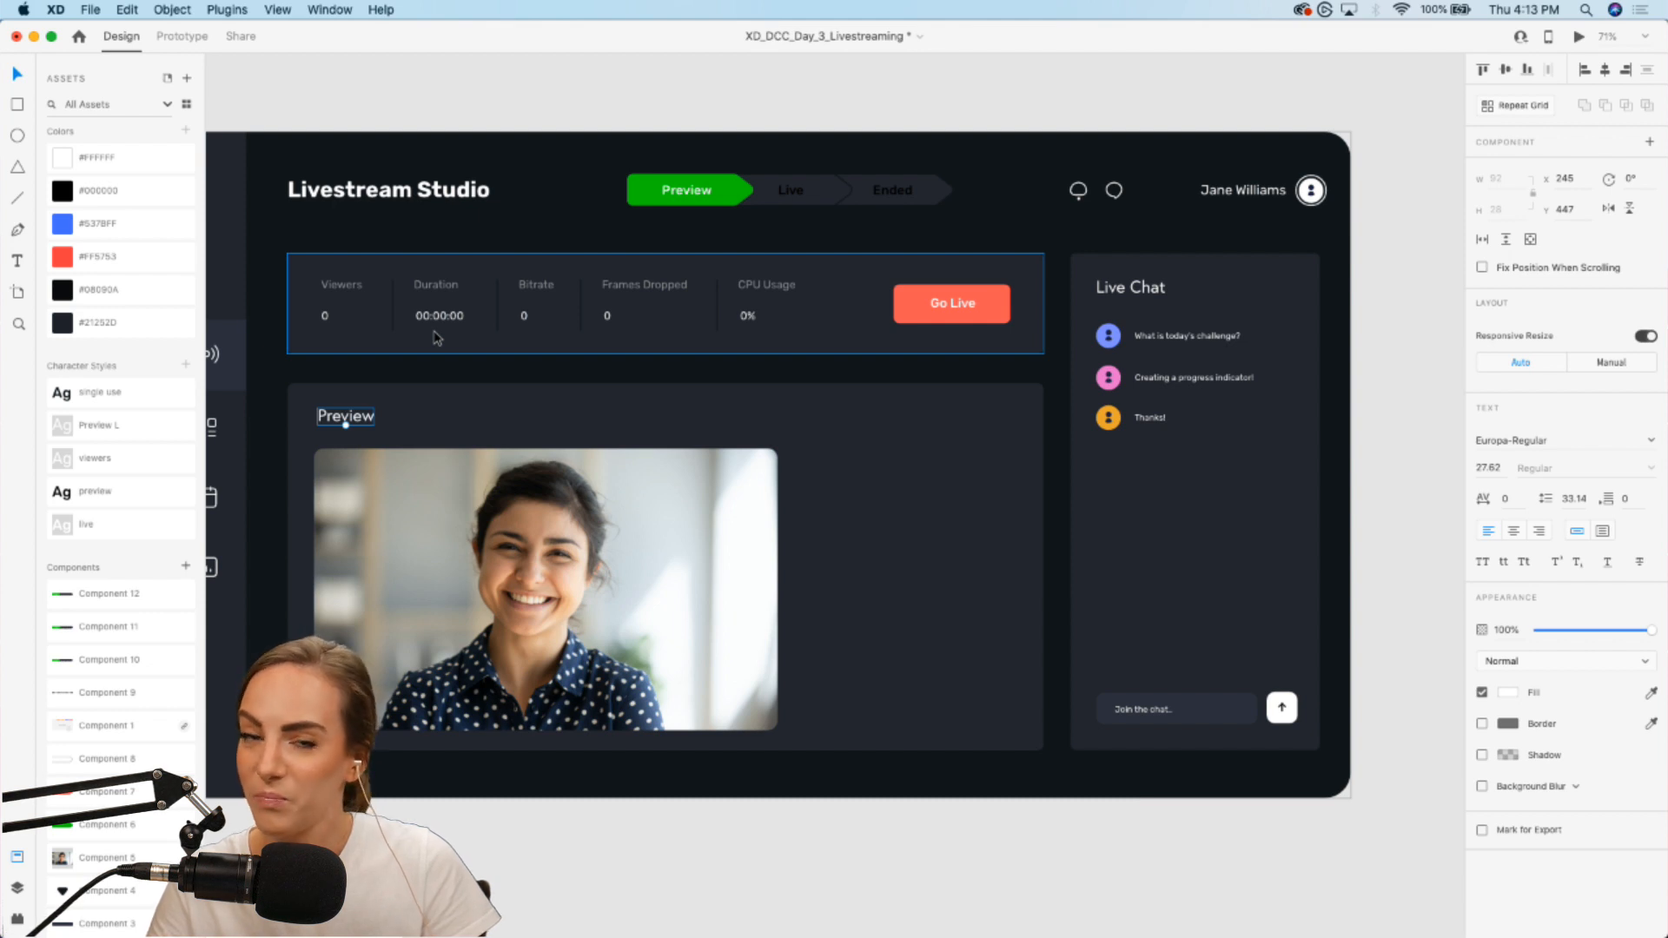
pyautogui.scroll(3, 435, 335)
pyautogui.scroll(-2, 435, 336)
pyautogui.hscroll(-2, 434, 336)
pyautogui.press('super+d')
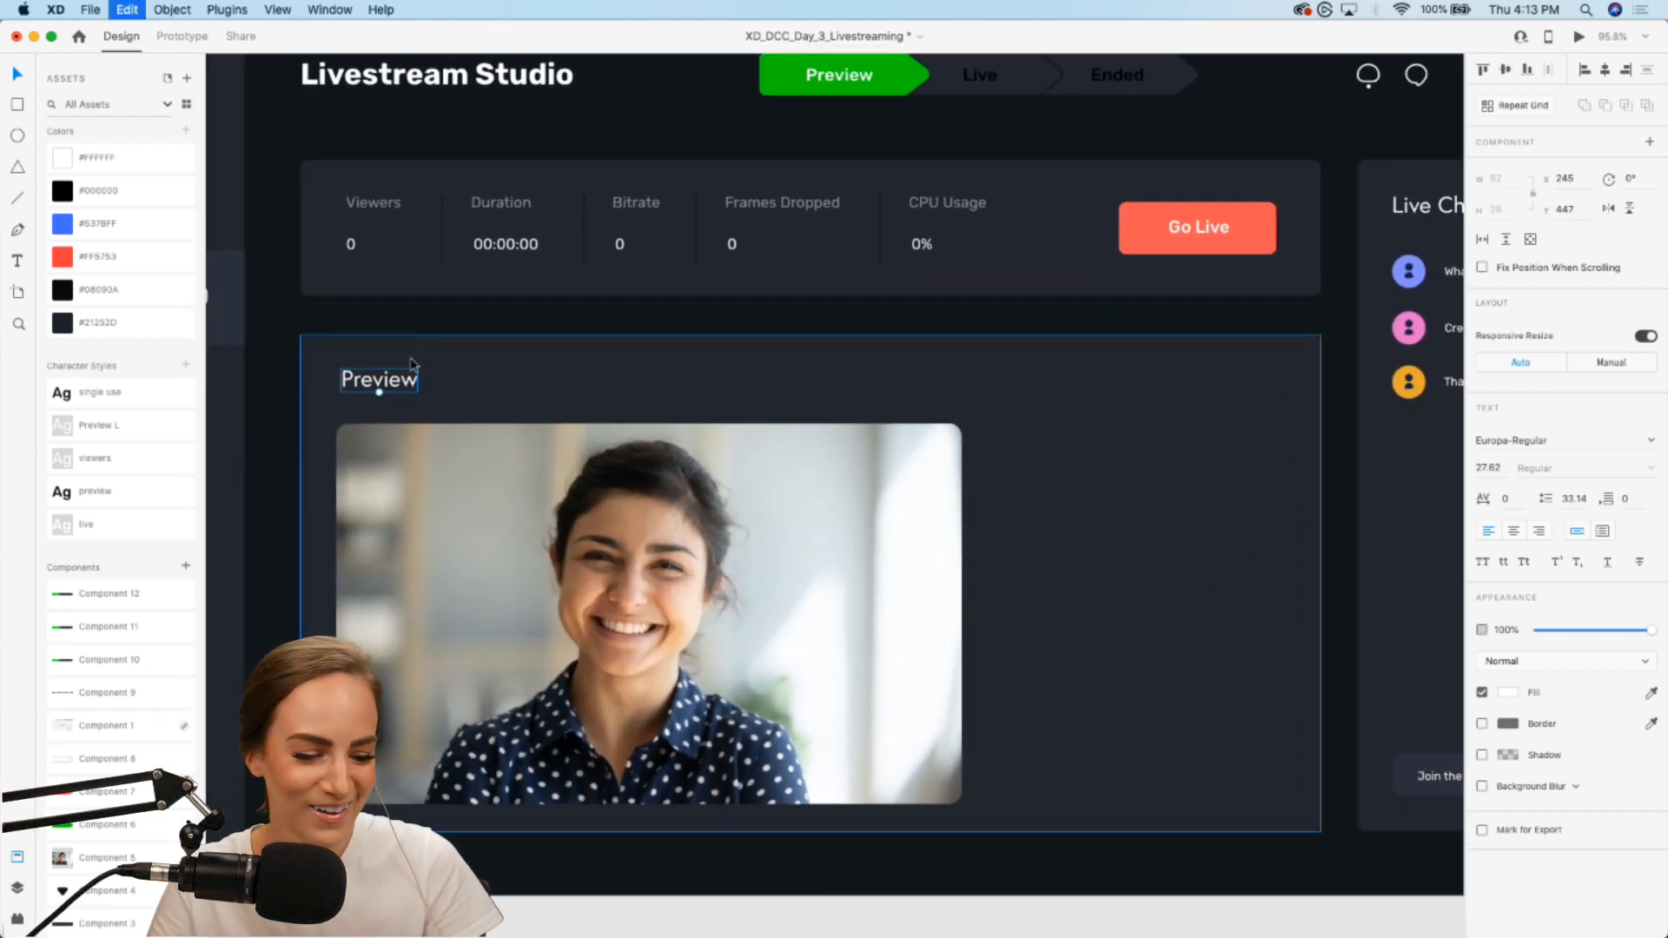
pyautogui.moveTo(377, 383); pyautogui.dragTo(1067, 337)
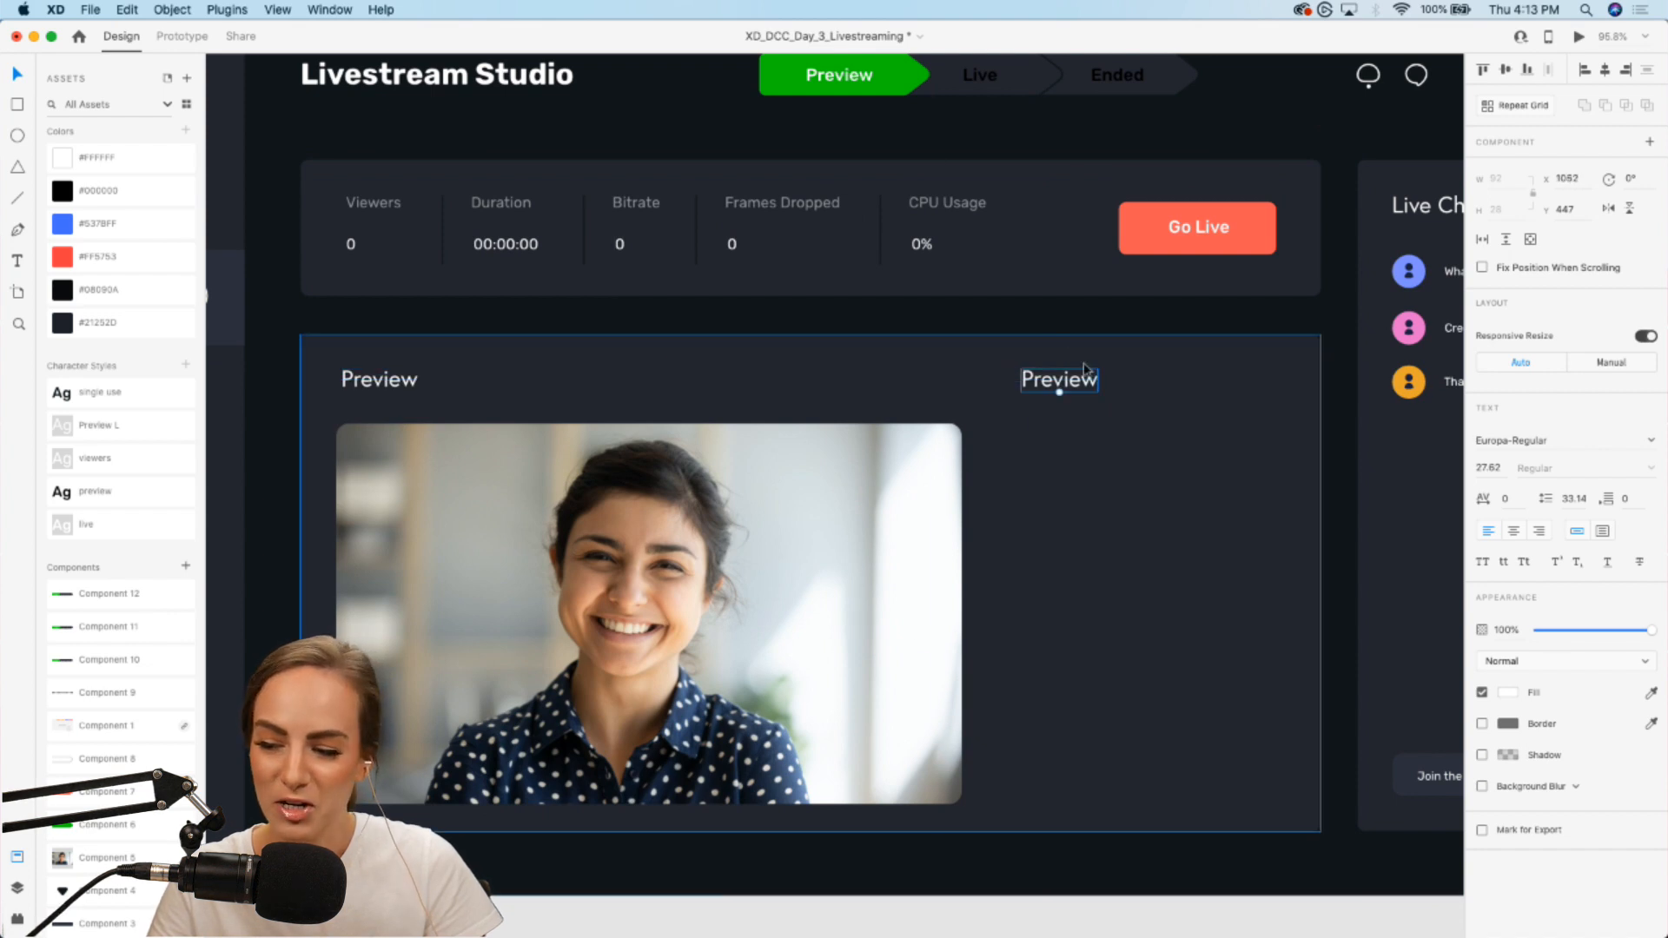
pyautogui.doubleClick(1089, 379)
pyautogui.write('Stream Options')
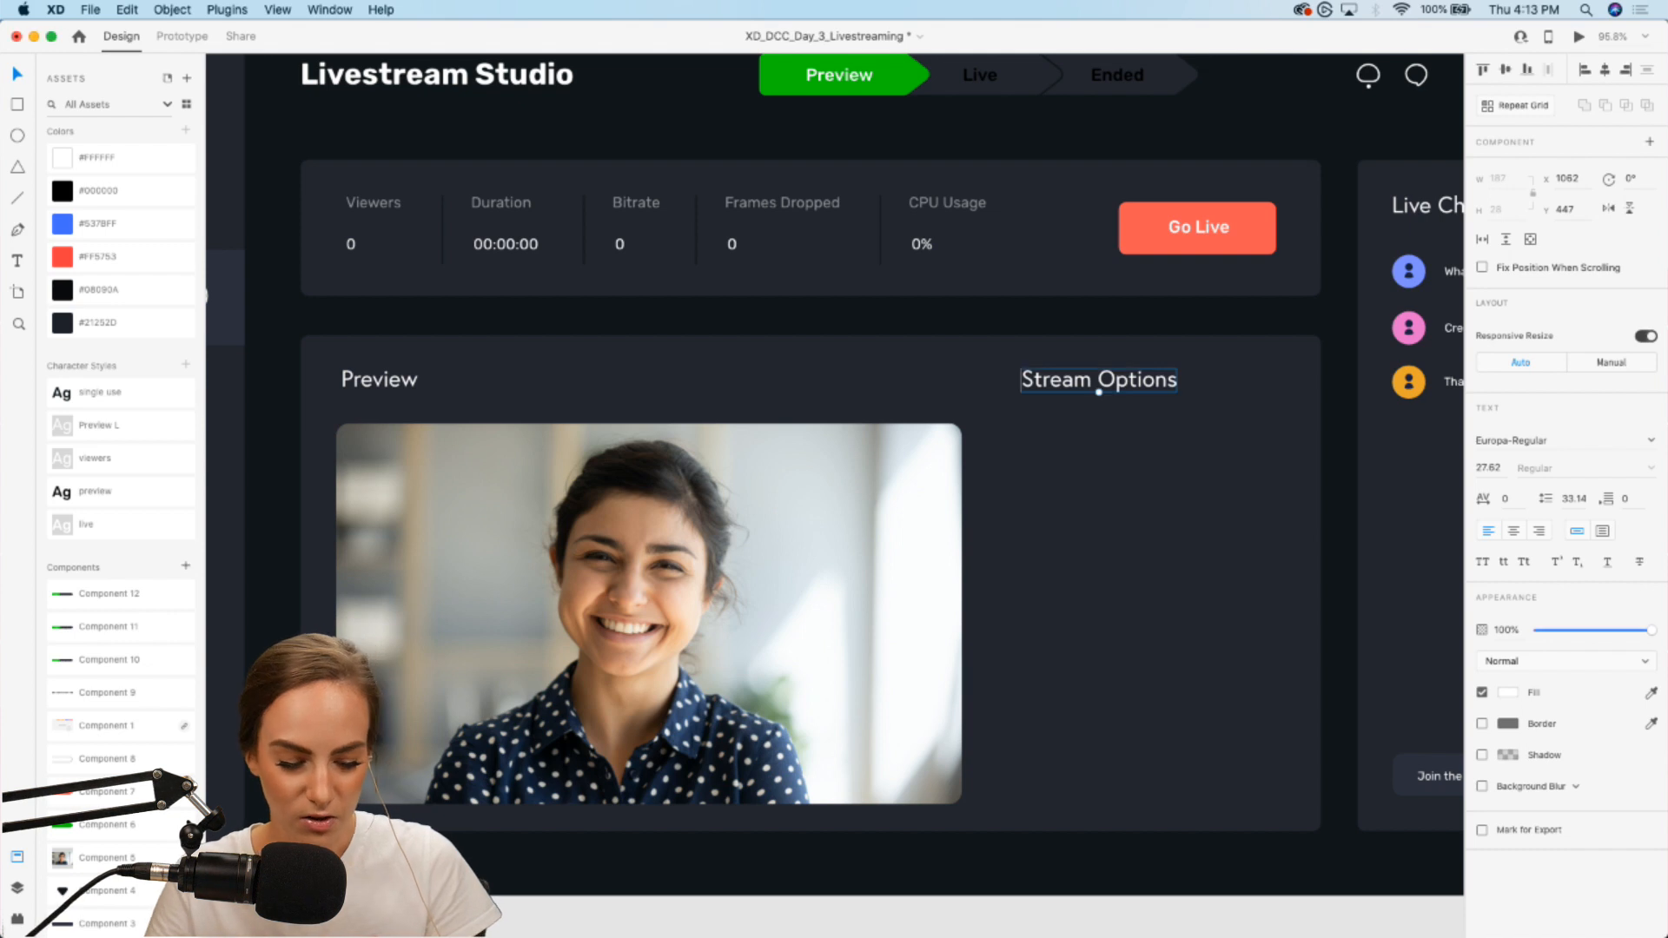
# Step: Copy the Preview label below Stream Options, change its text to "Stream Key Type", and apply the viewers character style
pyautogui.doubleClick(905, 577)
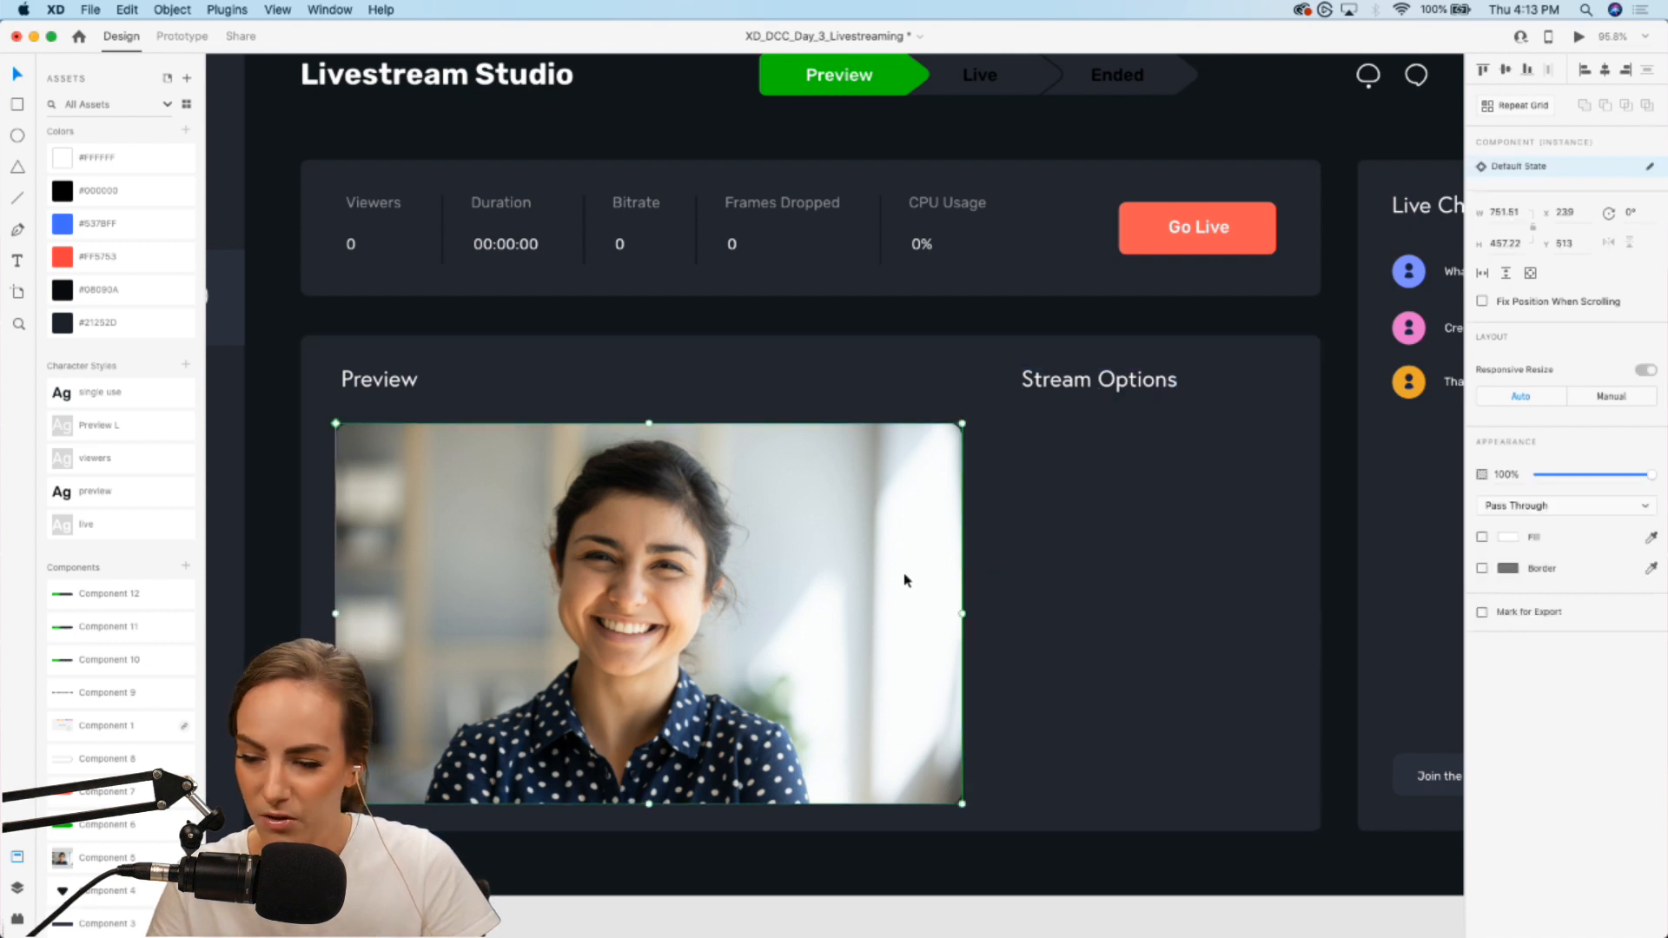
pyautogui.click(401, 380)
pyautogui.moveTo(429, 387); pyautogui.dragTo(1077, 445)
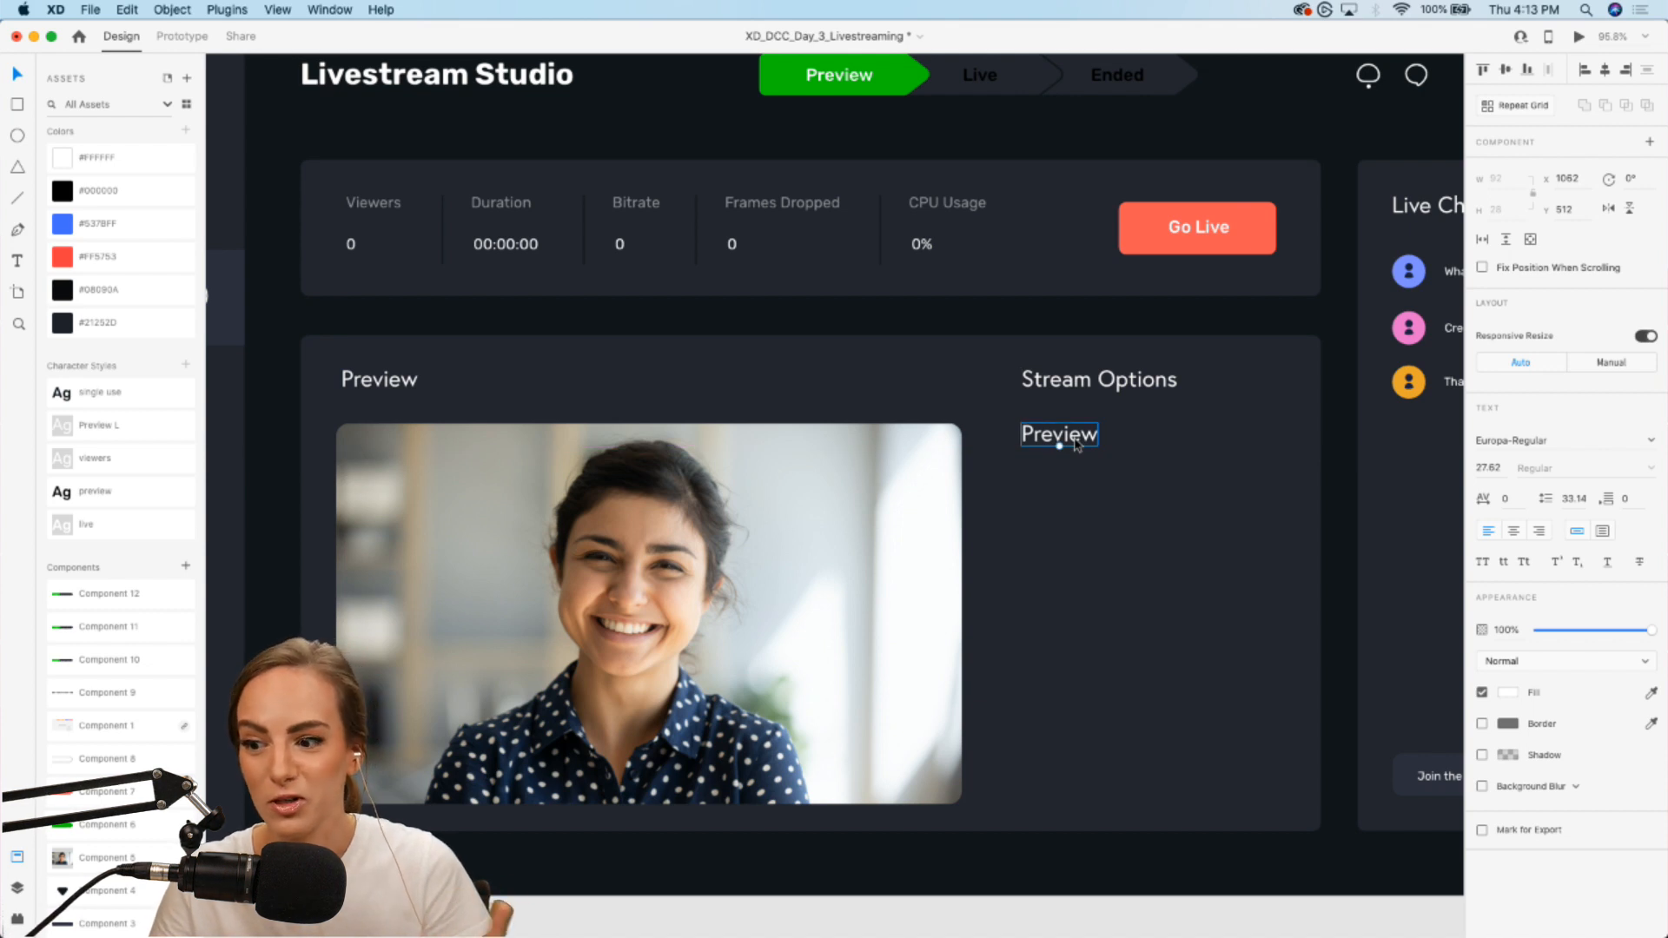
pyautogui.doubleClick(1072, 443)
pyautogui.write('S')
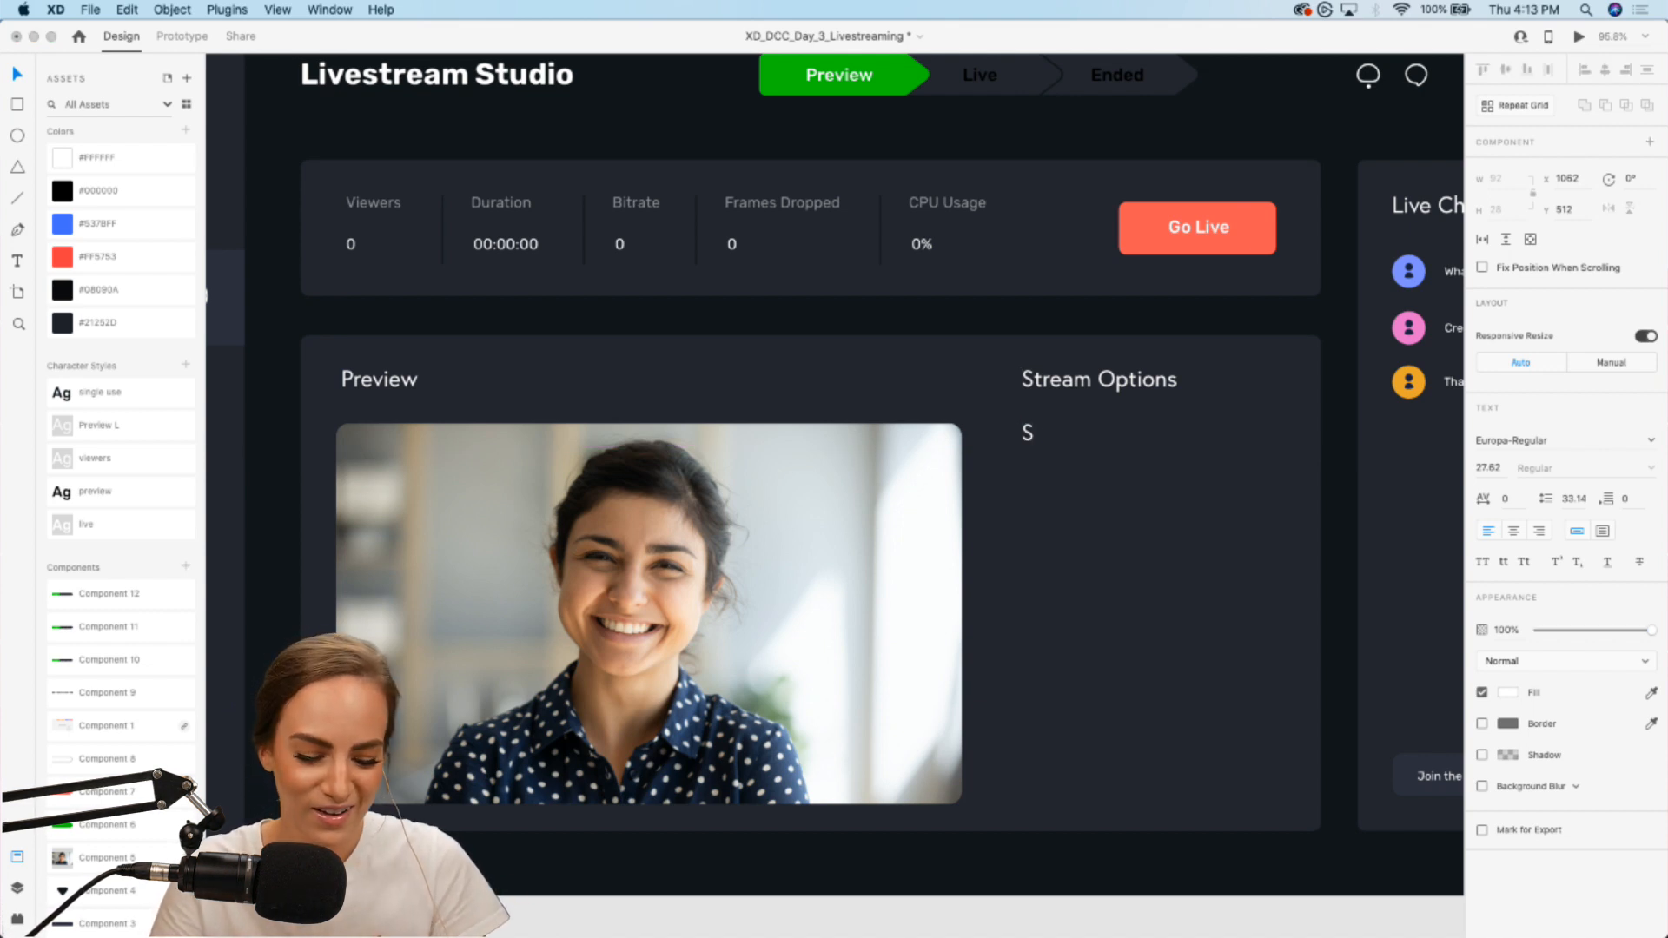
pyautogui.write('tream')
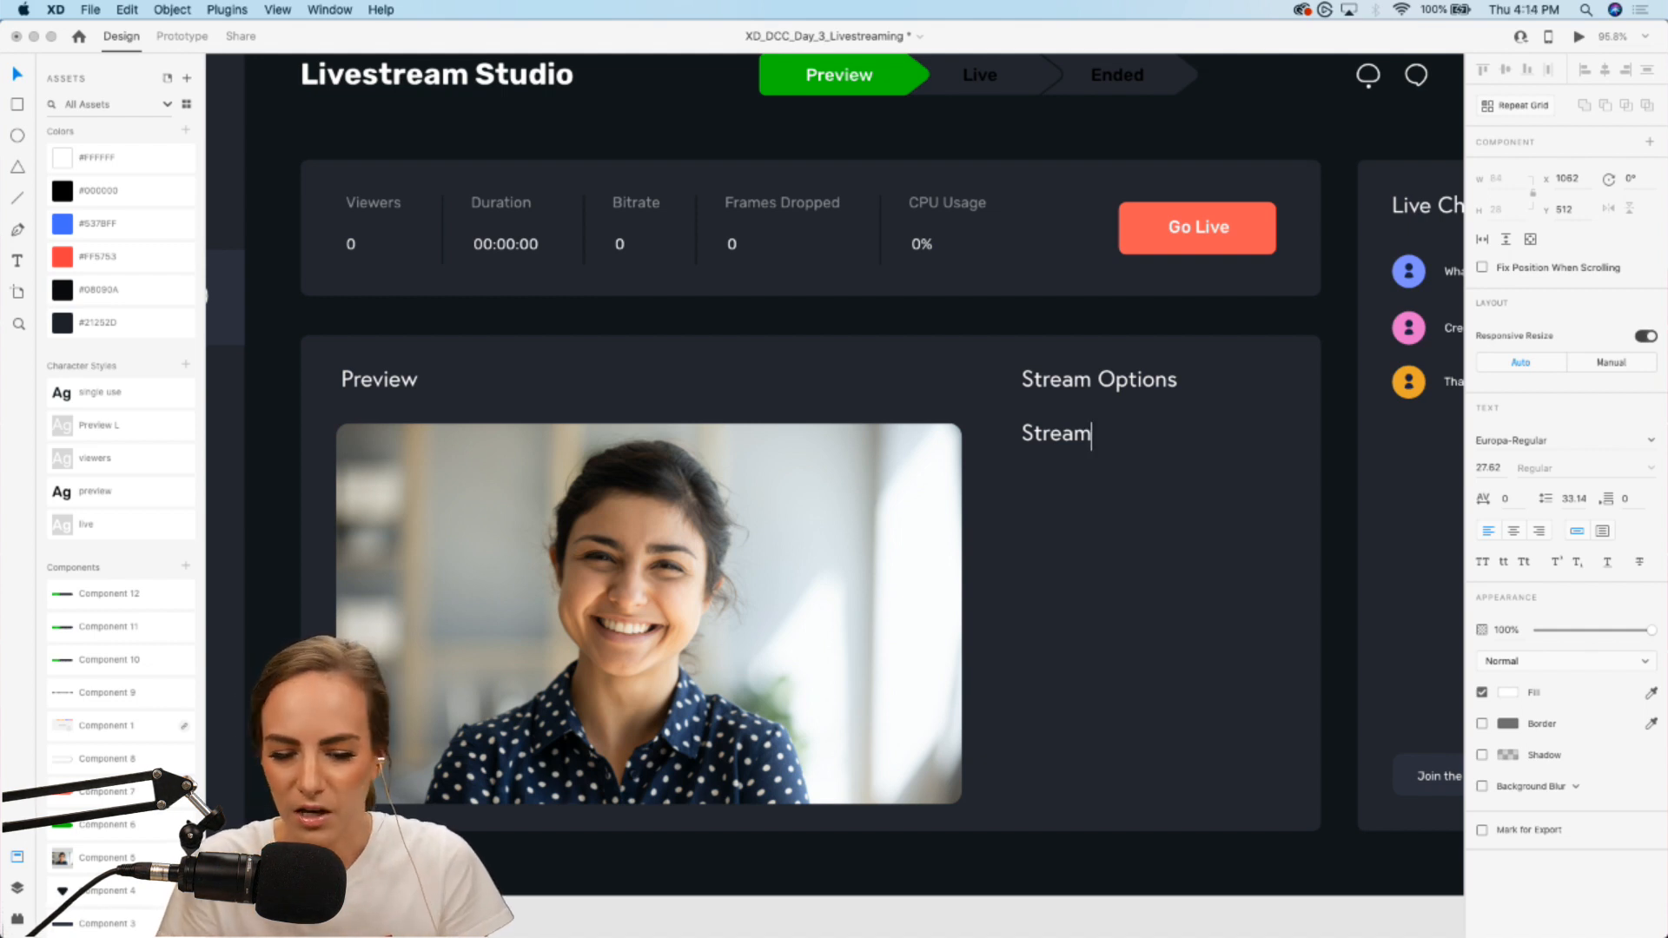
pyautogui.write(' Key')
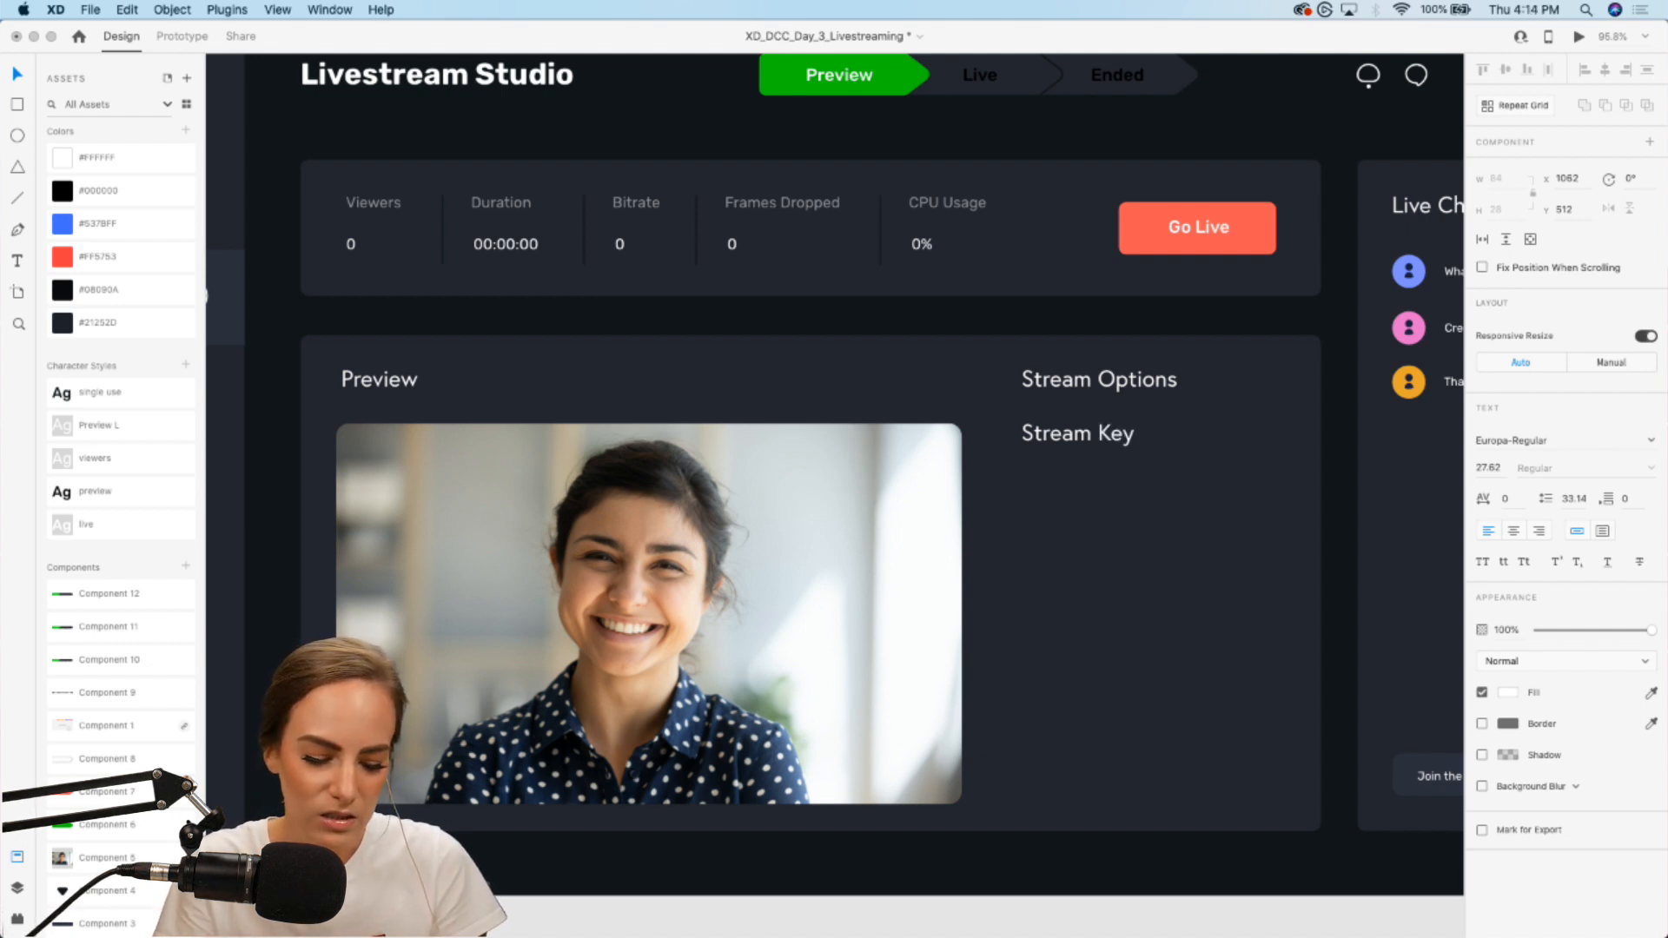
pyautogui.write(' Type')
pyautogui.press('Escape')
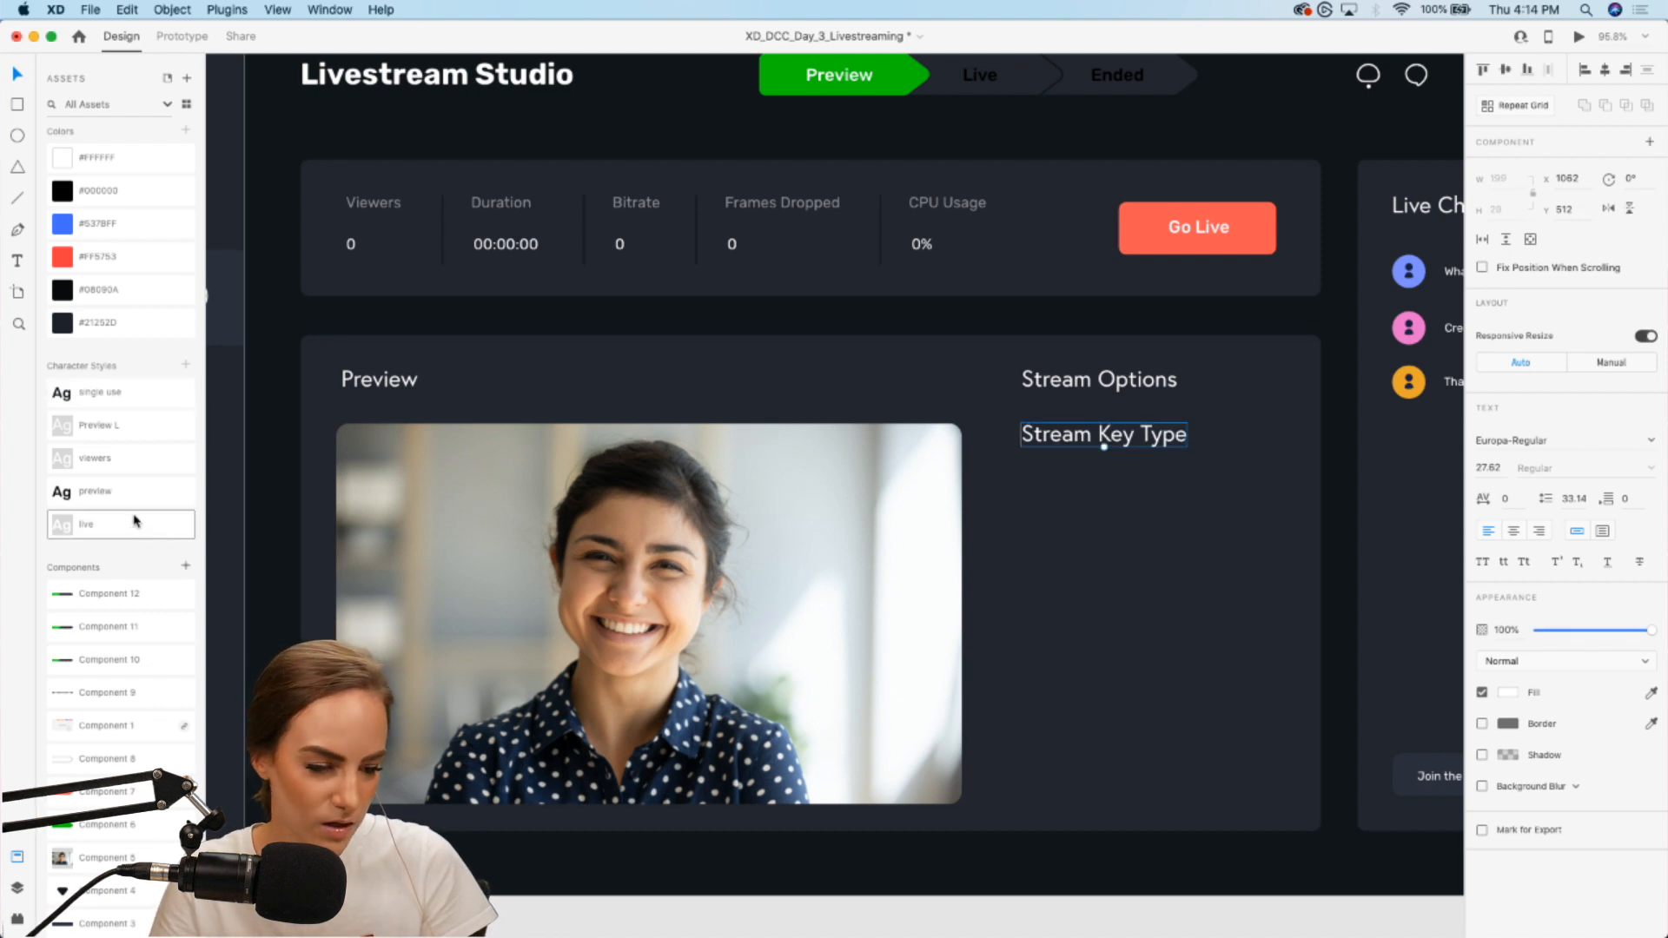
pyautogui.click(107, 469)
pyautogui.hscroll(3, 1210, 559)
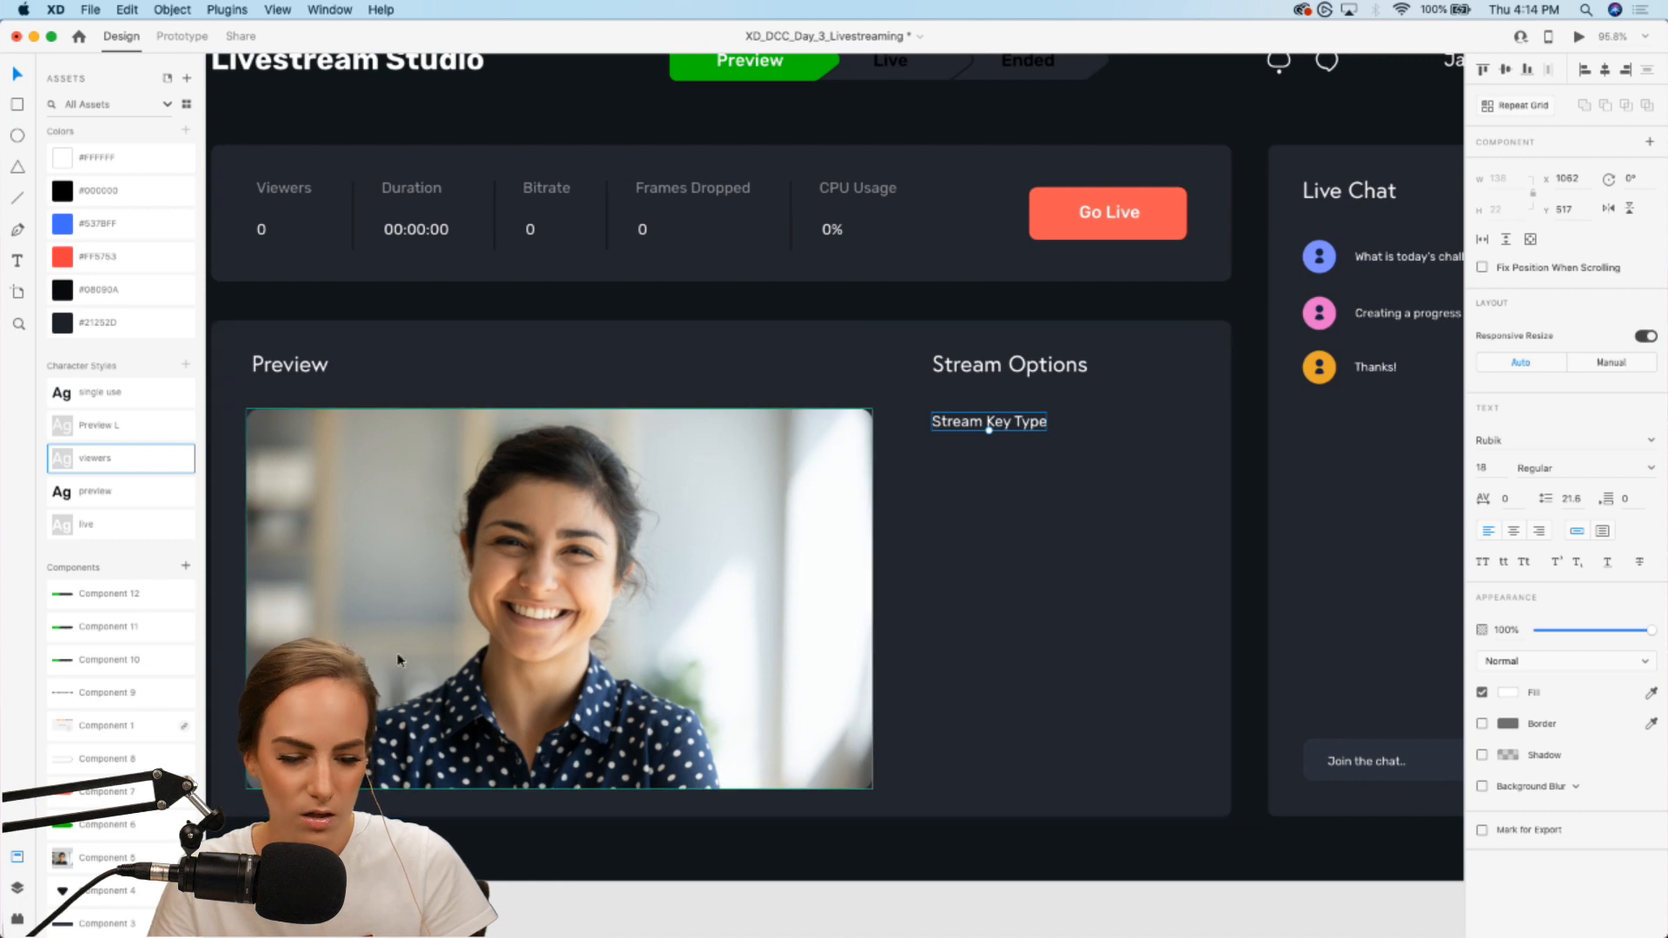
# Step: Place an instance of Component 3 as a field under Stream Key Type and copy the label and field beneath it
pyautogui.scroll(-3, 122, 608)
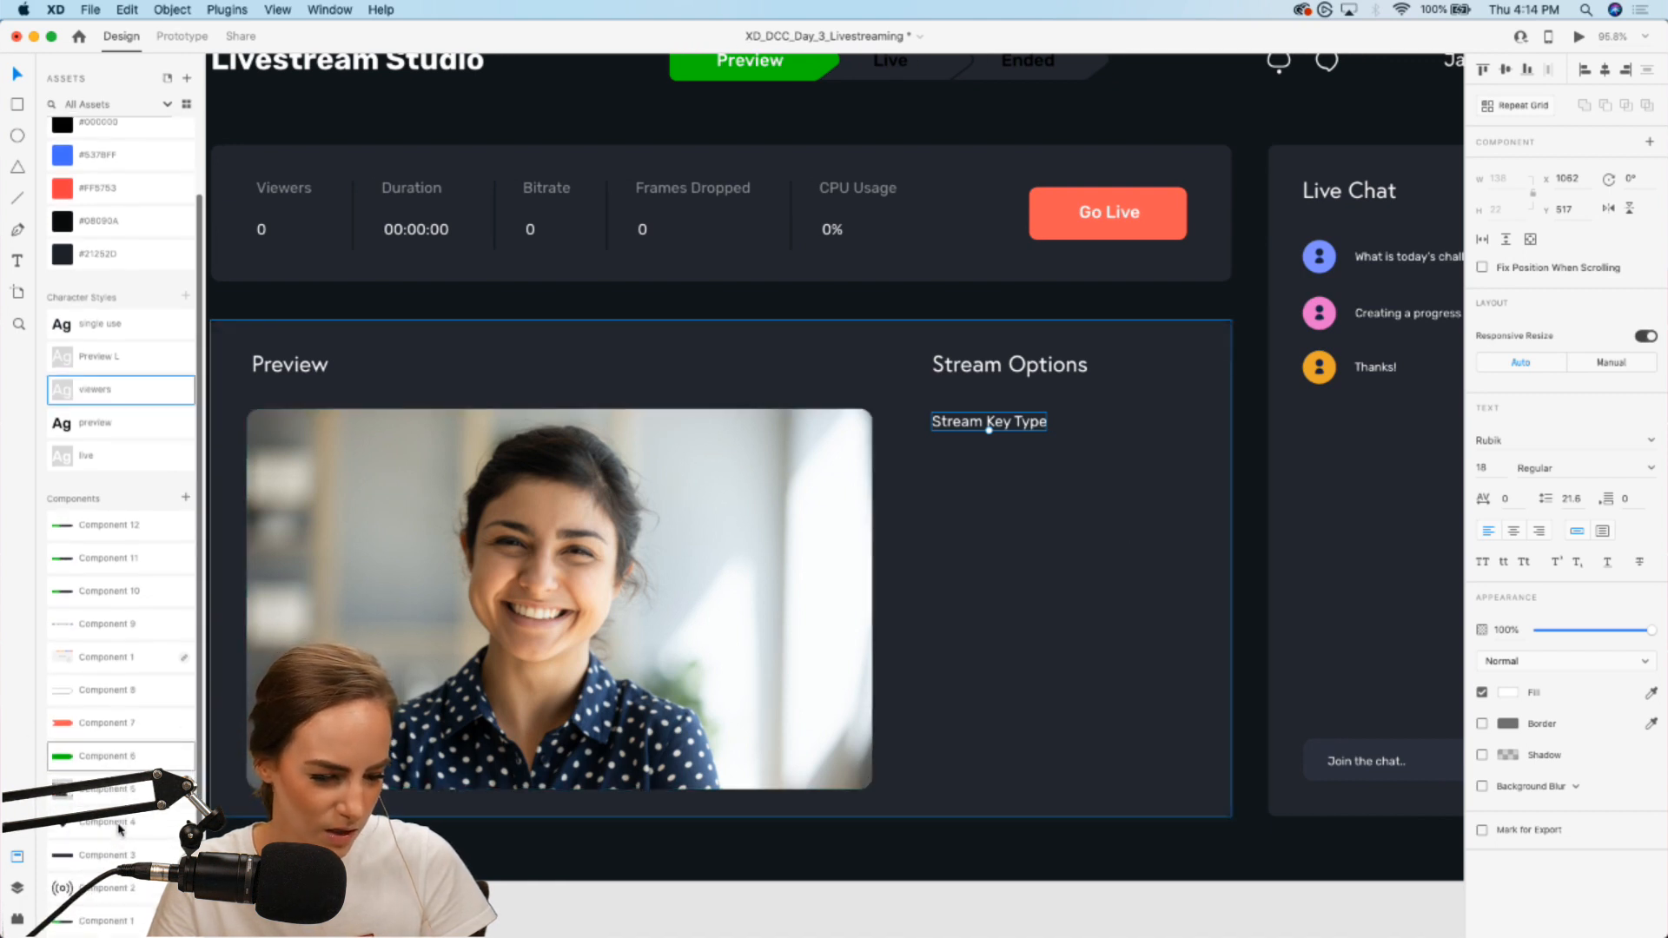
pyautogui.moveTo(100, 856); pyautogui.dragTo(989, 542)
pyautogui.keyDown('shift'); pyautogui.click(995, 434); pyautogui.keyUp('shift')
# Step: Change the copied label of the second field to "Stream Key"
pyautogui.doubleClick(988, 539)
pyautogui.click(1035, 535)
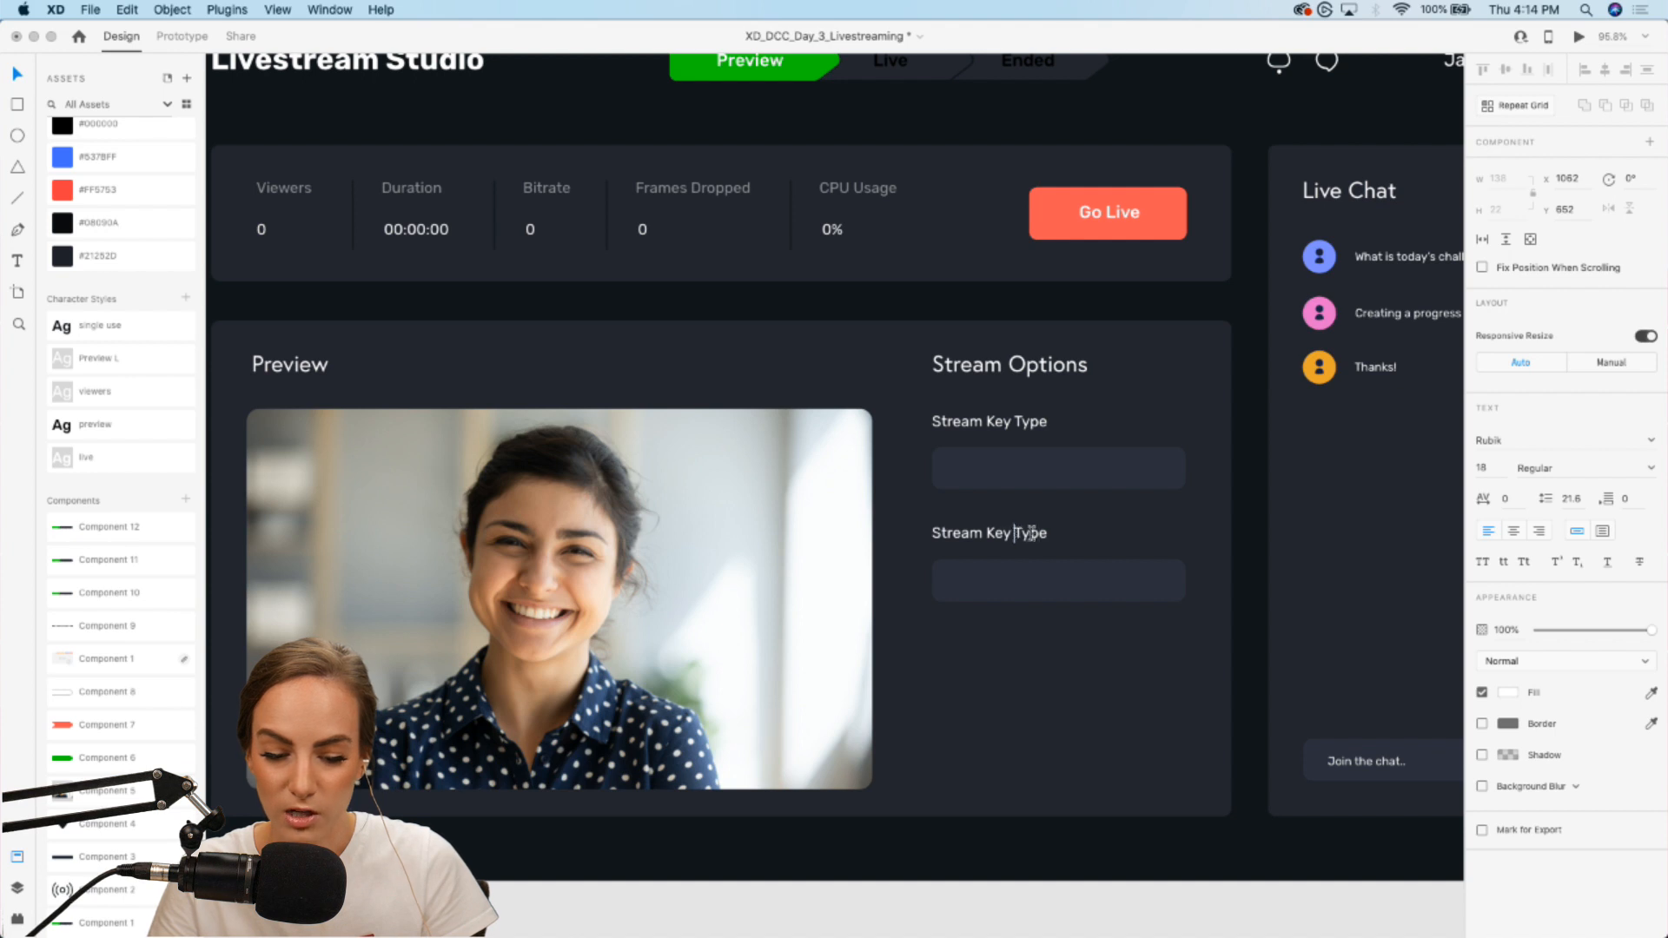
pyautogui.doubleClick(1031, 534)
pyautogui.press('BackSpace')
pyautogui.press('Escape')
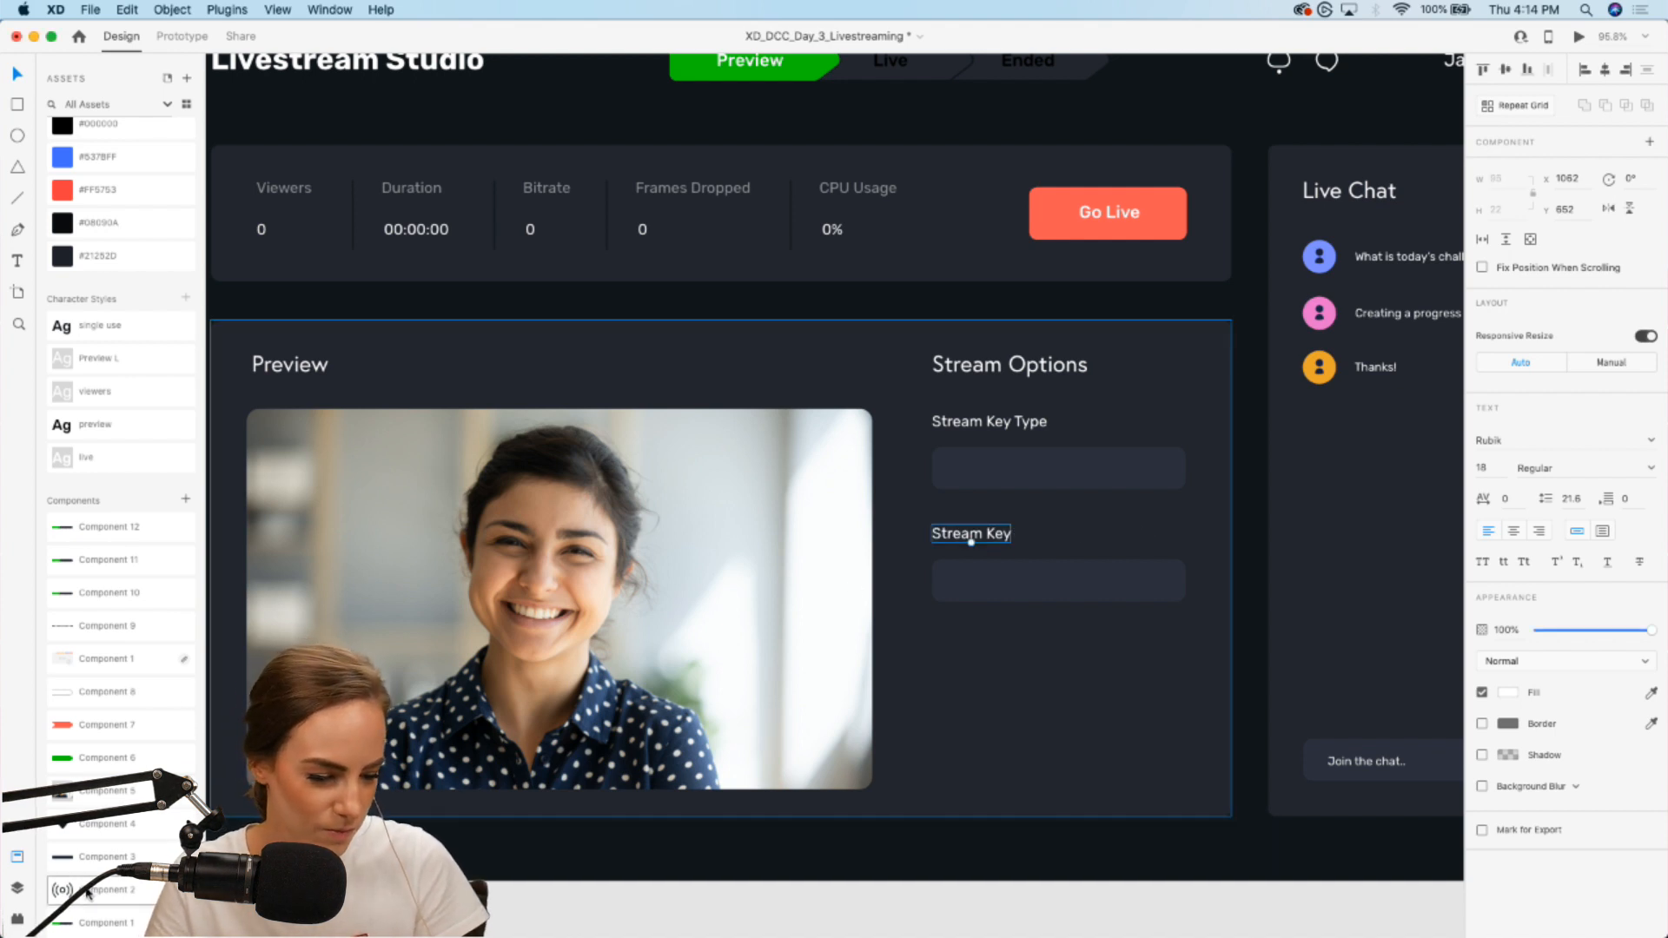
# Step: Place the dotted Component 9 inside the Stream Key field and duplicate the Stream Key label and empty field beneath at Y 778
pyautogui.moveTo(95, 625); pyautogui.dragTo(1000, 587)
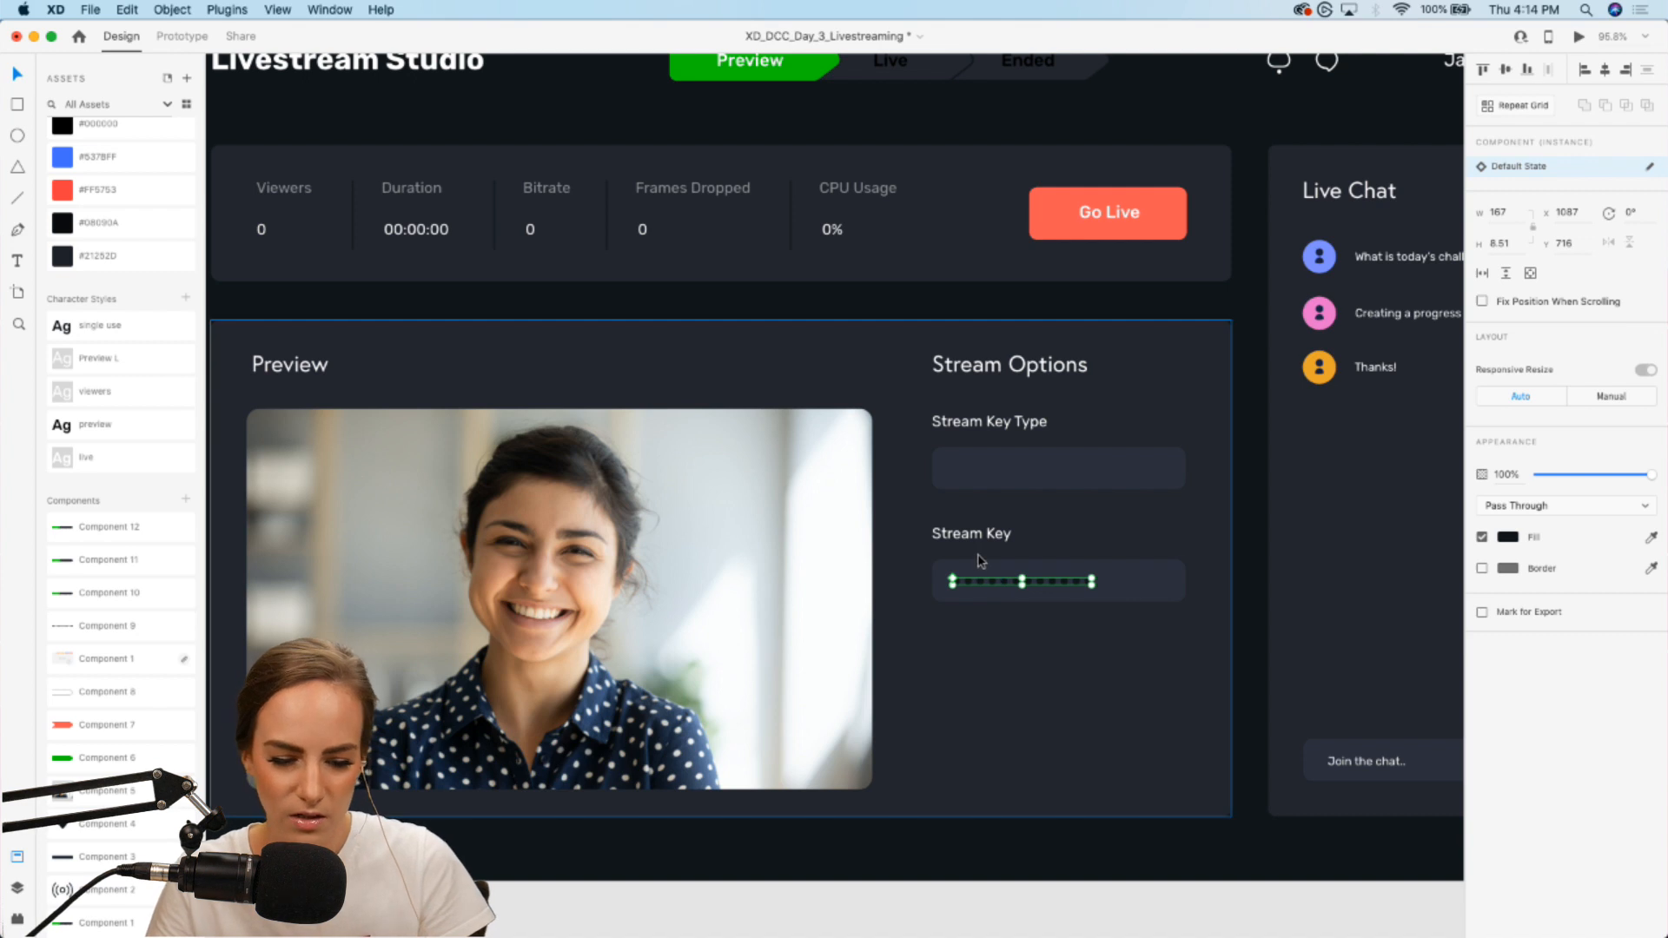
pyautogui.click(979, 569)
pyautogui.keyDown('shift'); pyautogui.click(970, 537); pyautogui.keyUp('shift')
pyautogui.press('super+d')
pyautogui.moveTo(971, 539); pyautogui.dragTo(970, 642)
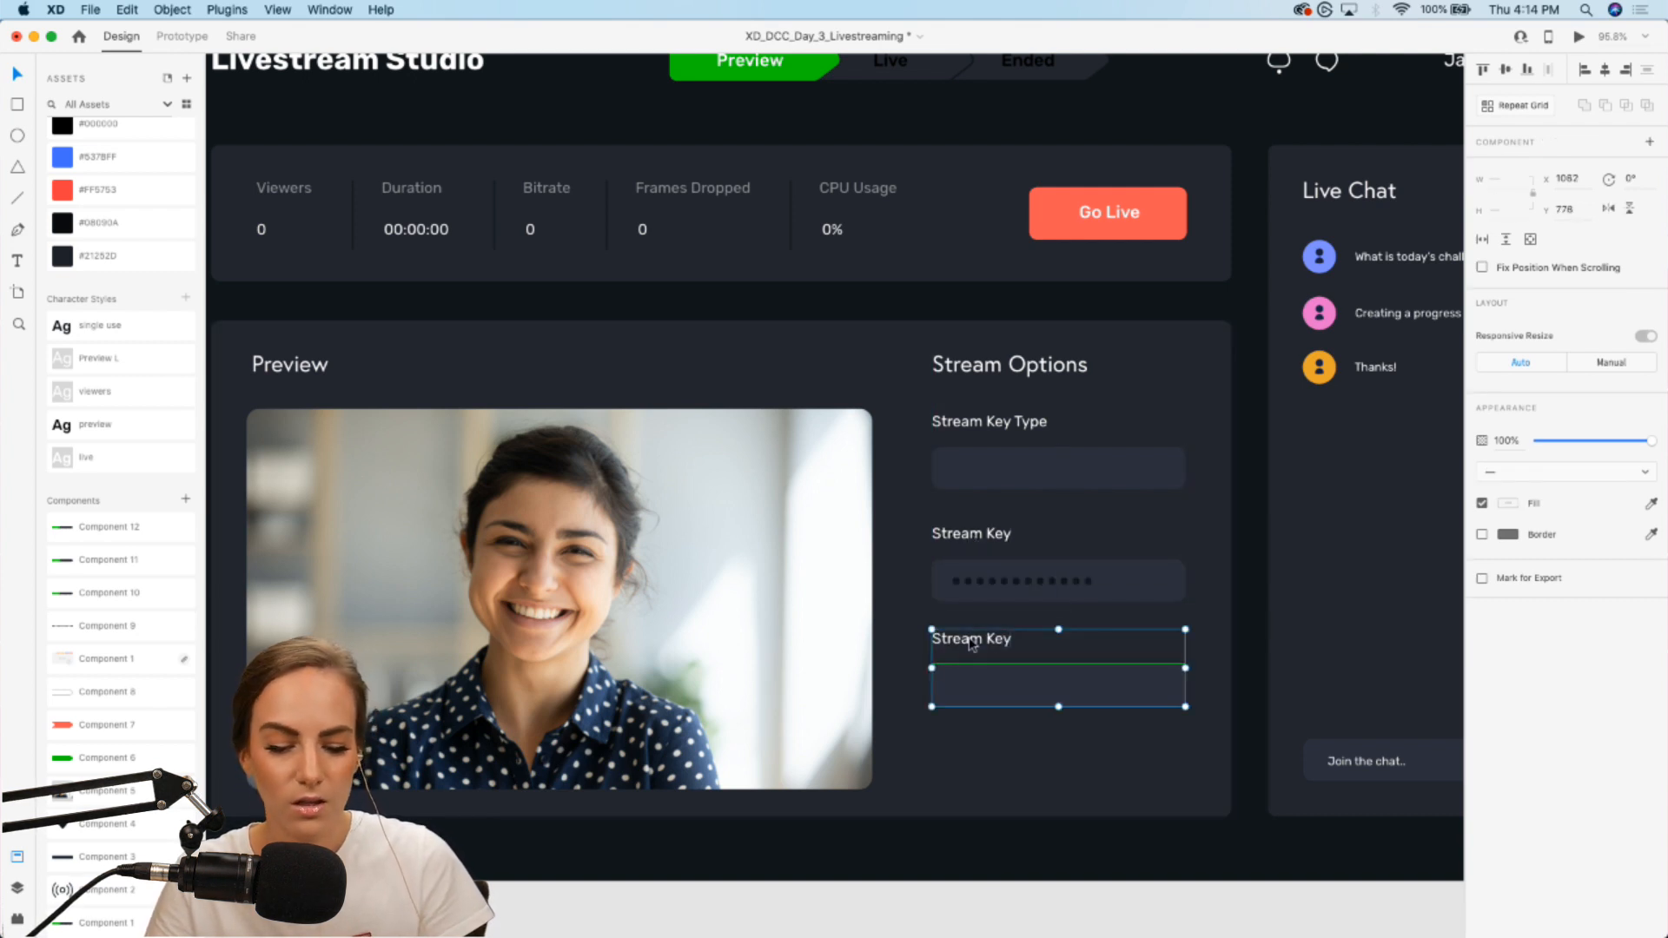
# Step: Change the label of the third field to "Stream URL"
pyautogui.doubleClick(972, 644)
pyautogui.click(993, 639)
pyautogui.doubleClick(1004, 637)
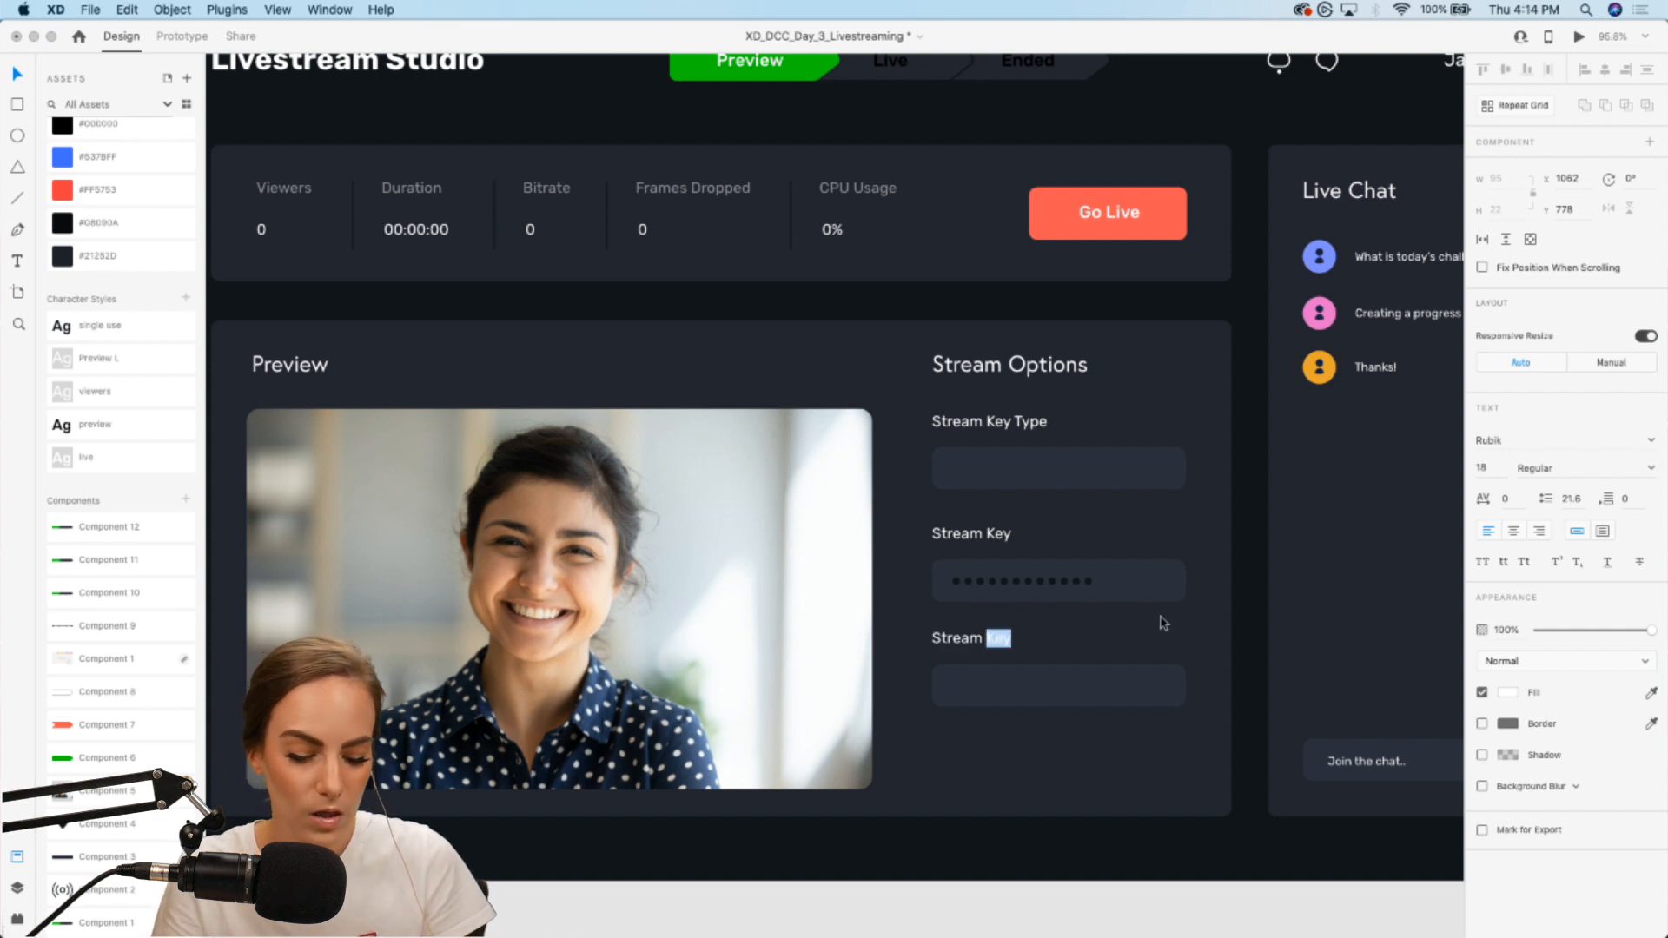
pyautogui.write('URL')
pyautogui.press('Escape')
# Step: Move the Stream Key label, field and dots together with the Stream URL label and field up by about 13
pyautogui.scroll(-2, 1280, 614)
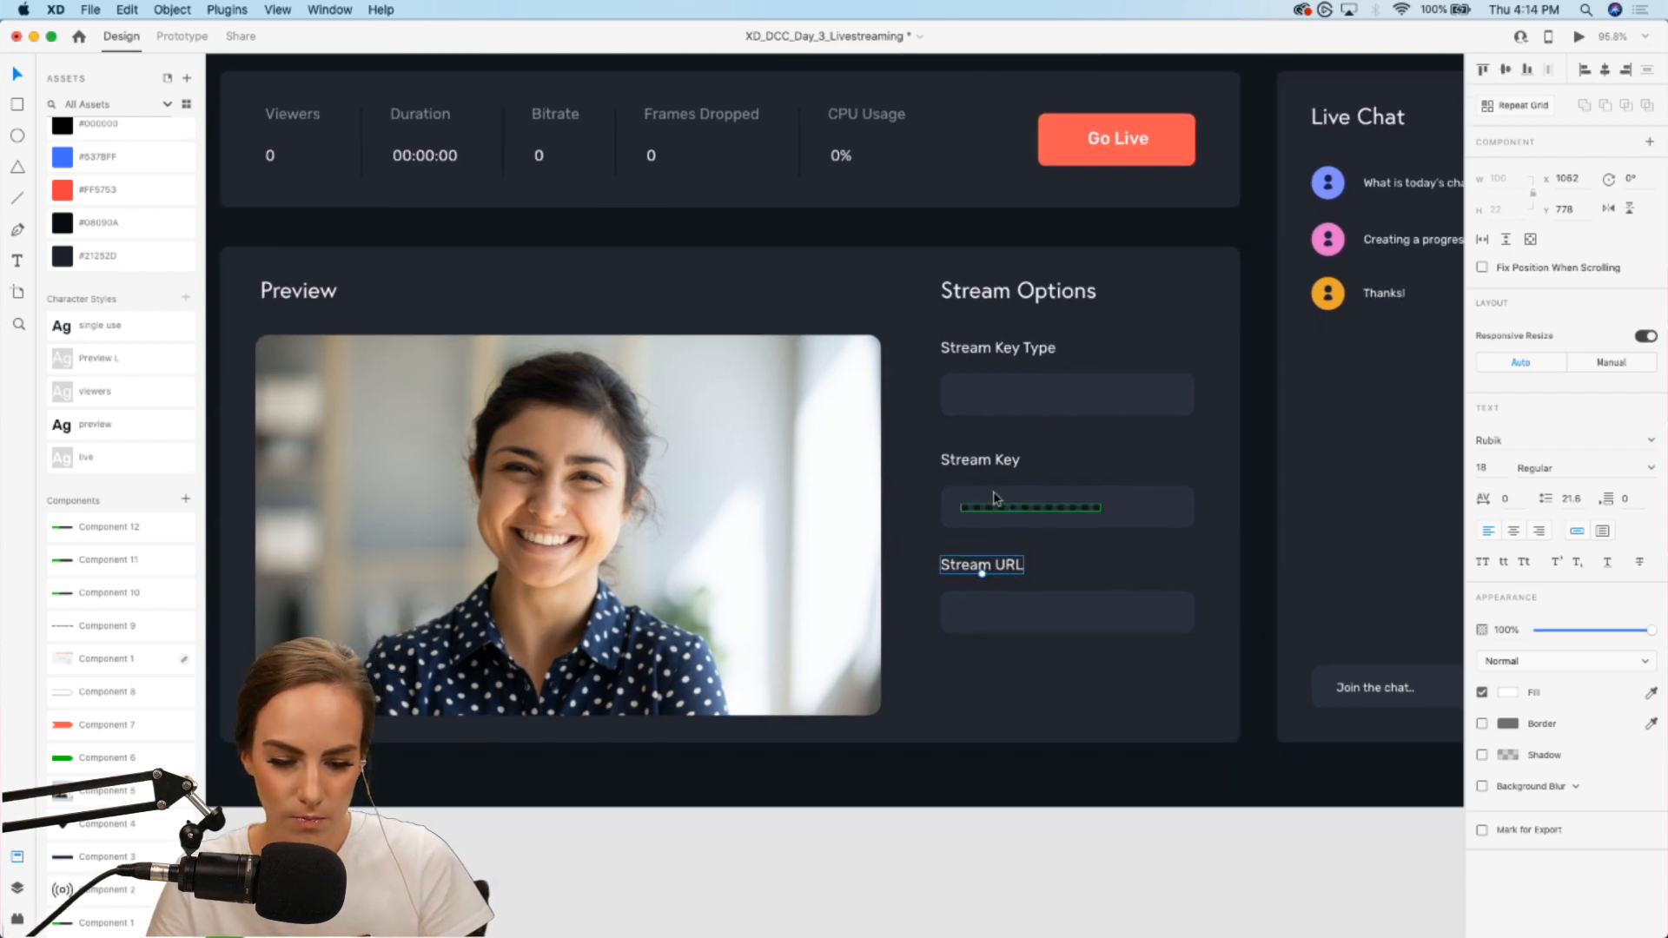
pyautogui.click(992, 504)
pyautogui.keyDown('shift'); pyautogui.click(1087, 519); pyautogui.keyUp('shift')
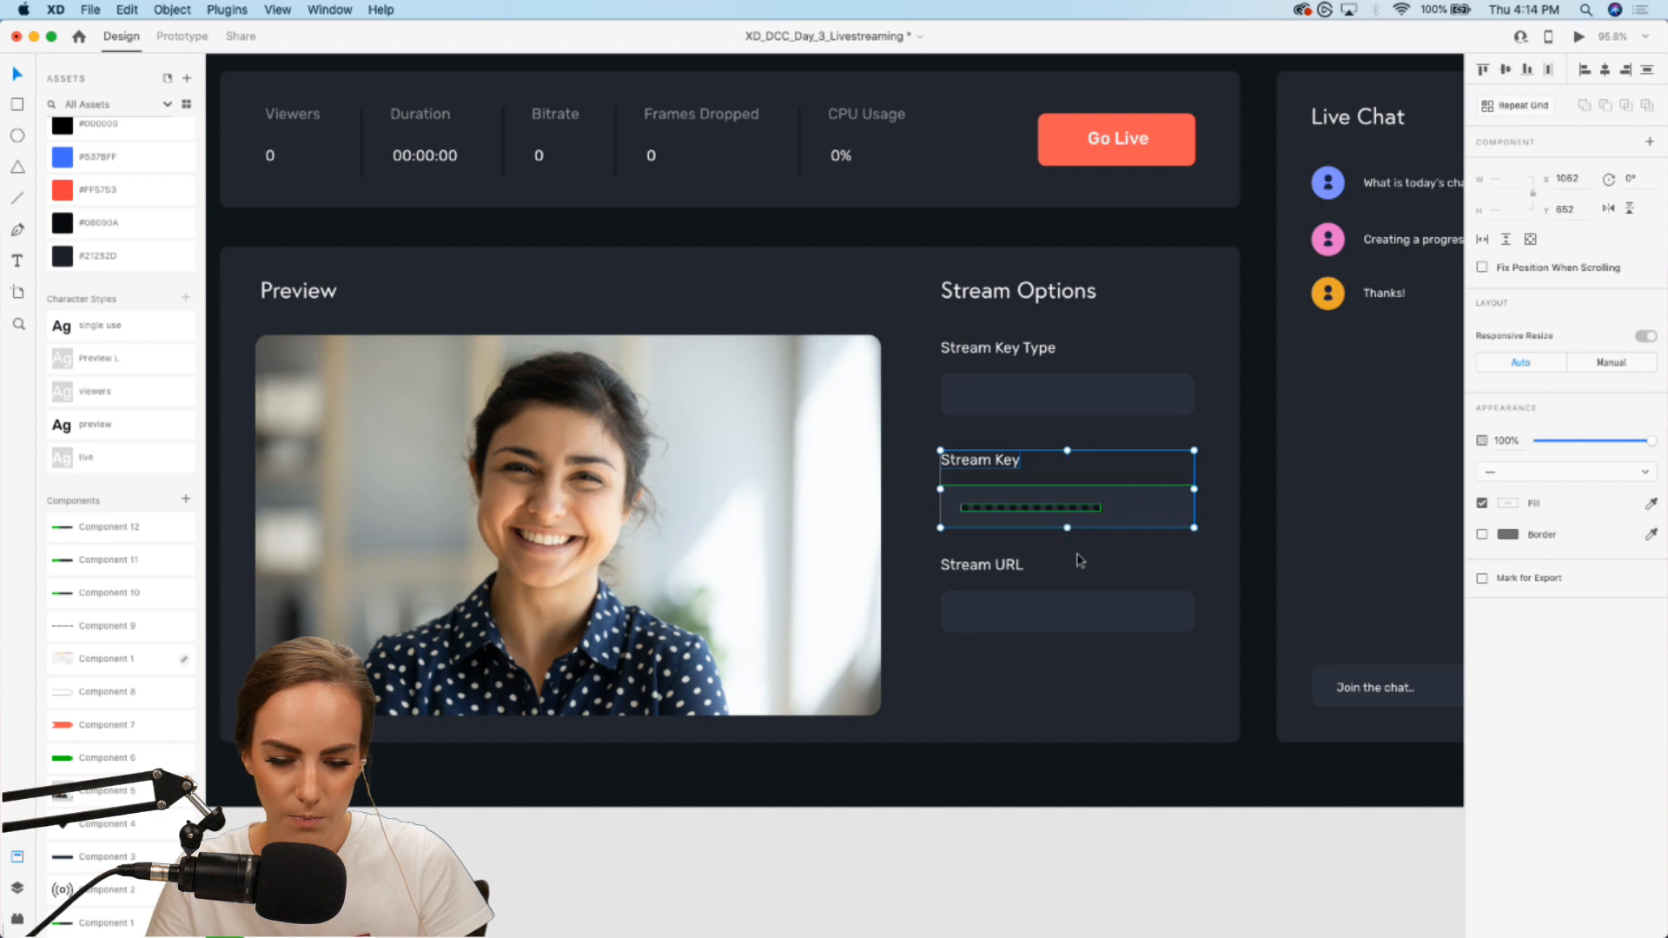
pyautogui.keyDown('shift'); pyautogui.click(1002, 570); pyautogui.keyUp('shift')
pyautogui.keyDown('shift'); pyautogui.click(1021, 616); pyautogui.keyUp('shift')
pyautogui.moveTo(1025, 614); pyautogui.dragTo(1031, 608)
pyautogui.click(962, 682)
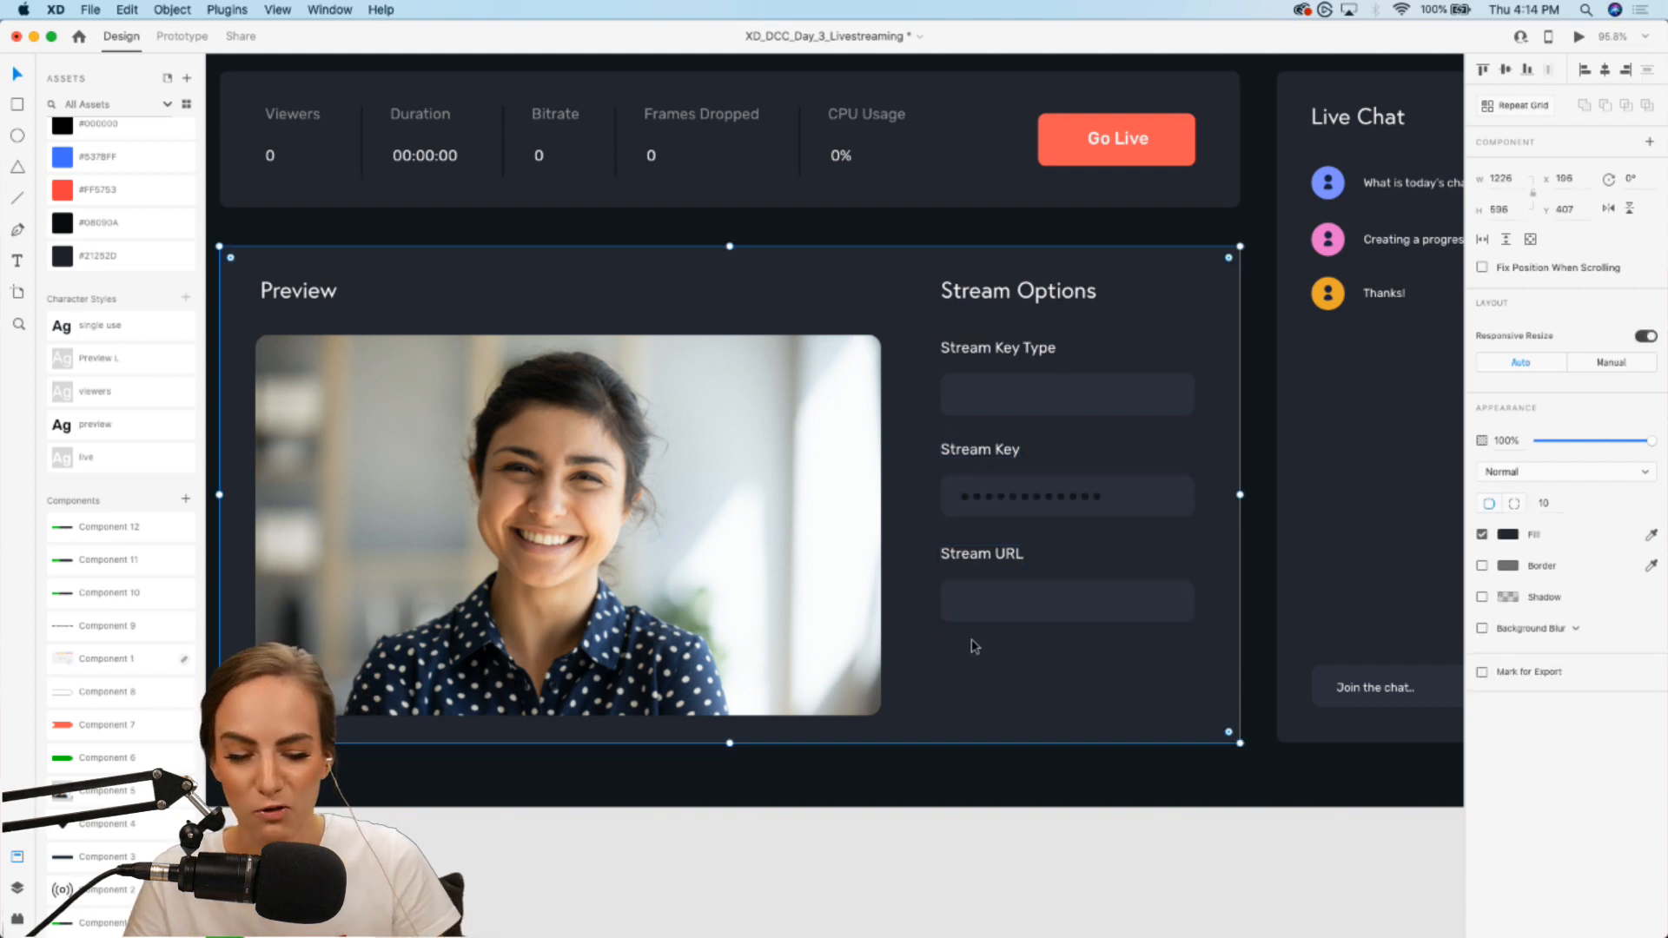
# Step: Duplicate the Stream URL label and field below at Y 878 and move the original pair up to Y 754
pyautogui.doubleClick(984, 610)
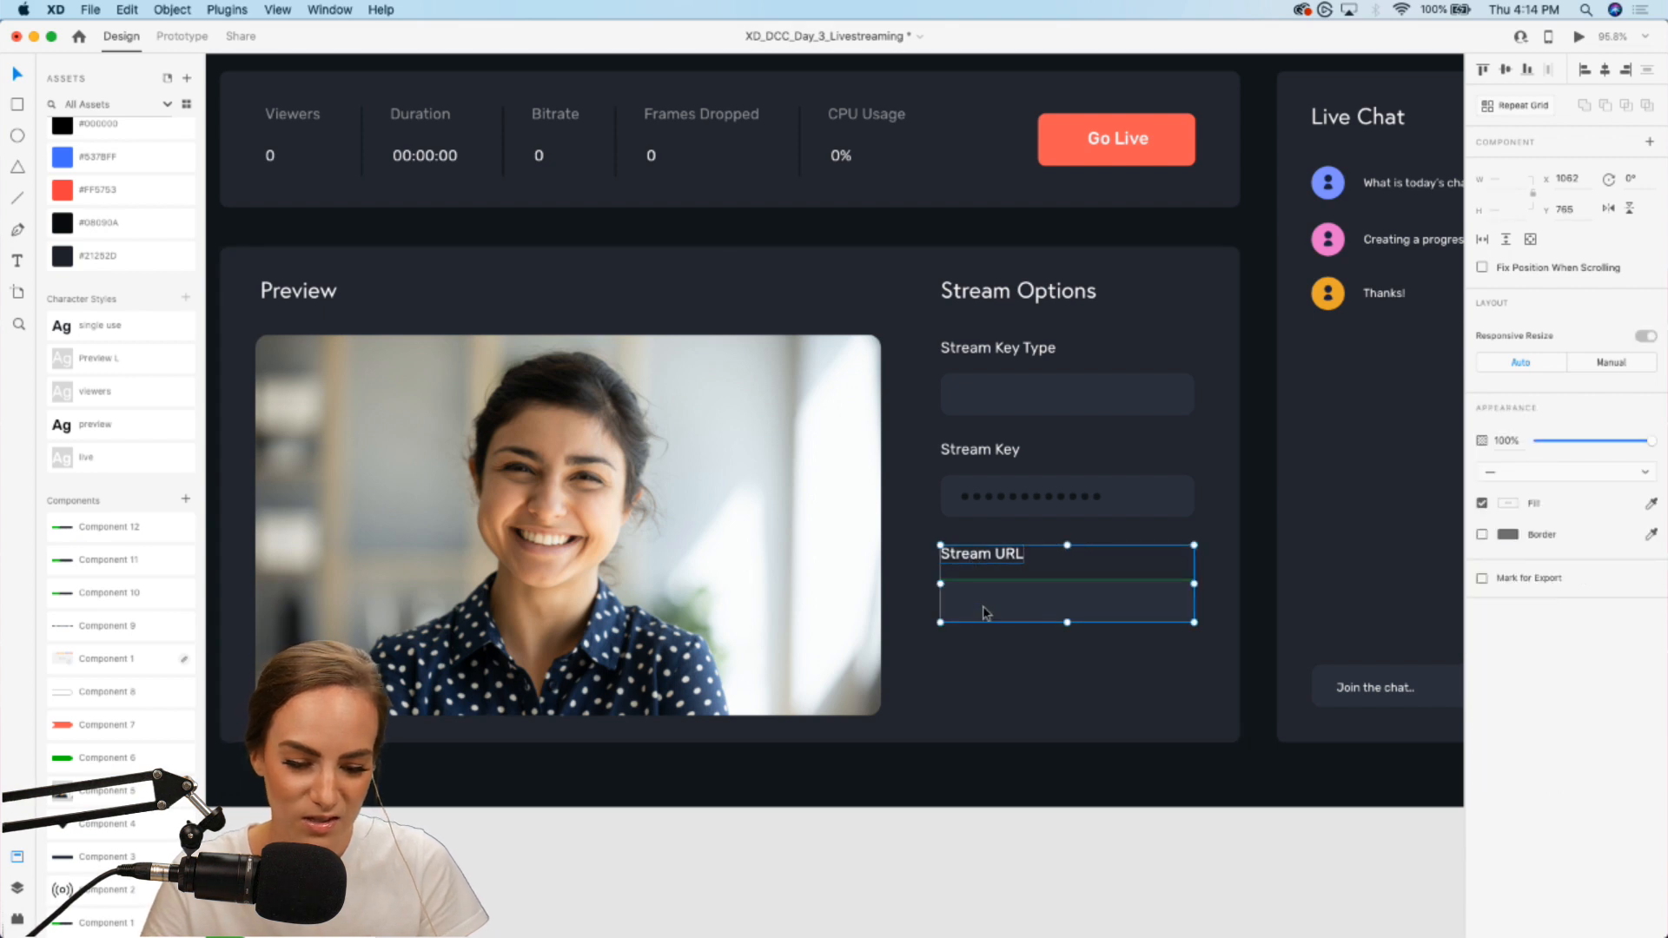
pyautogui.moveTo(986, 620); pyautogui.dragTo(990, 711)
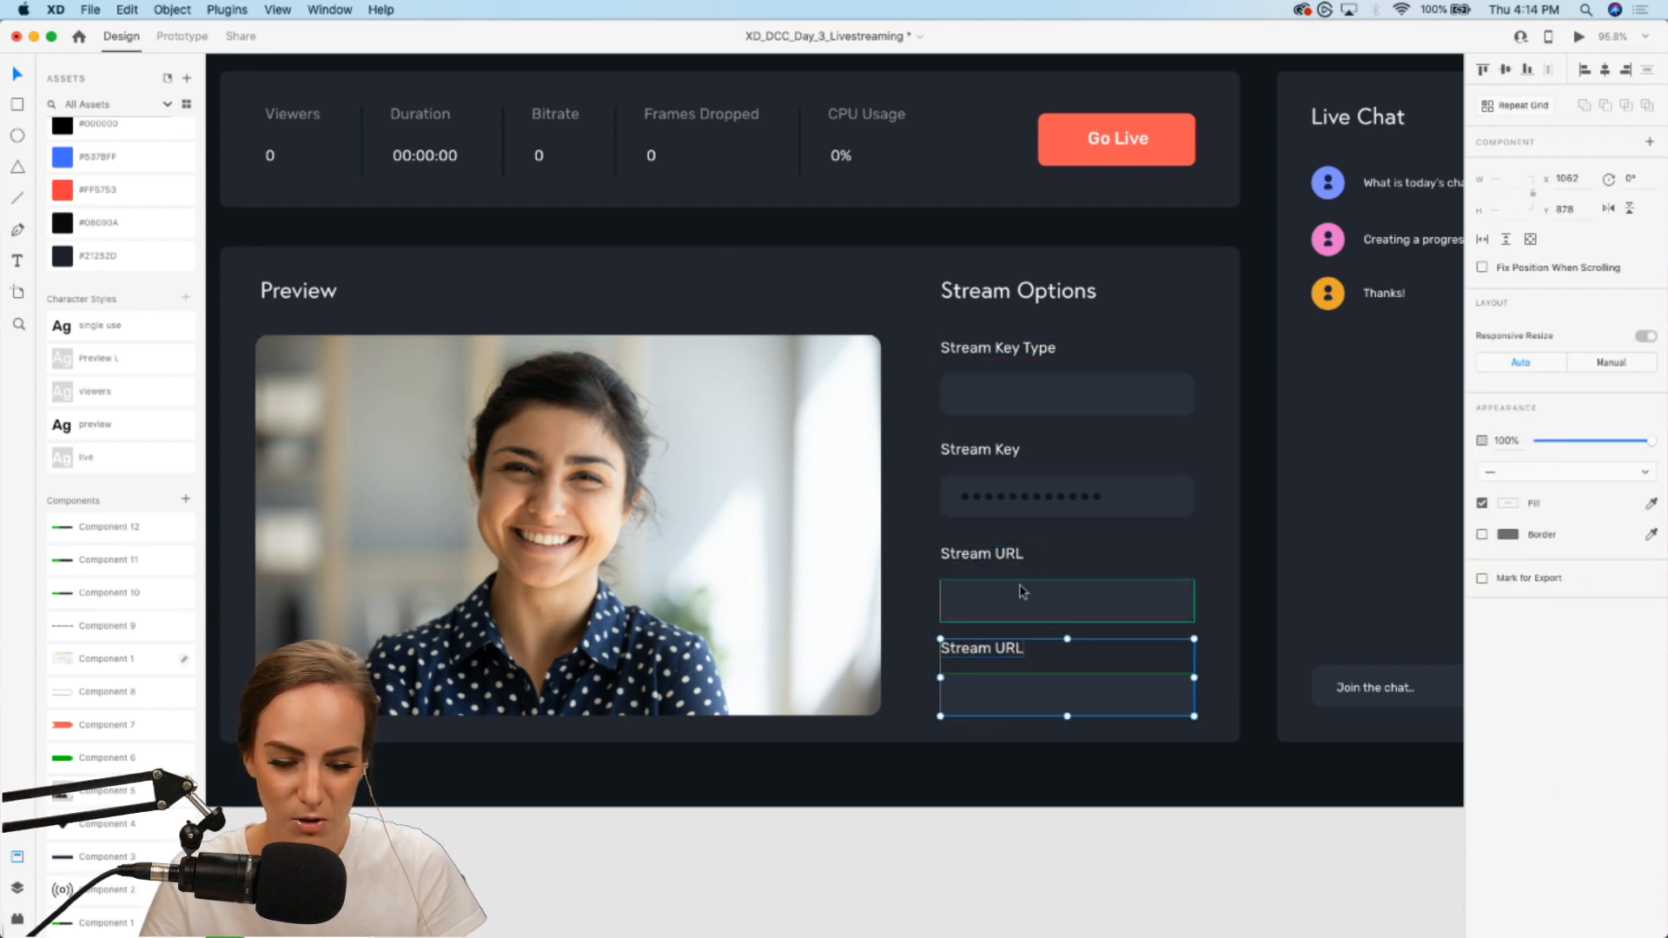
pyautogui.click(991, 574)
pyautogui.moveTo(998, 596); pyautogui.dragTo(997, 587)
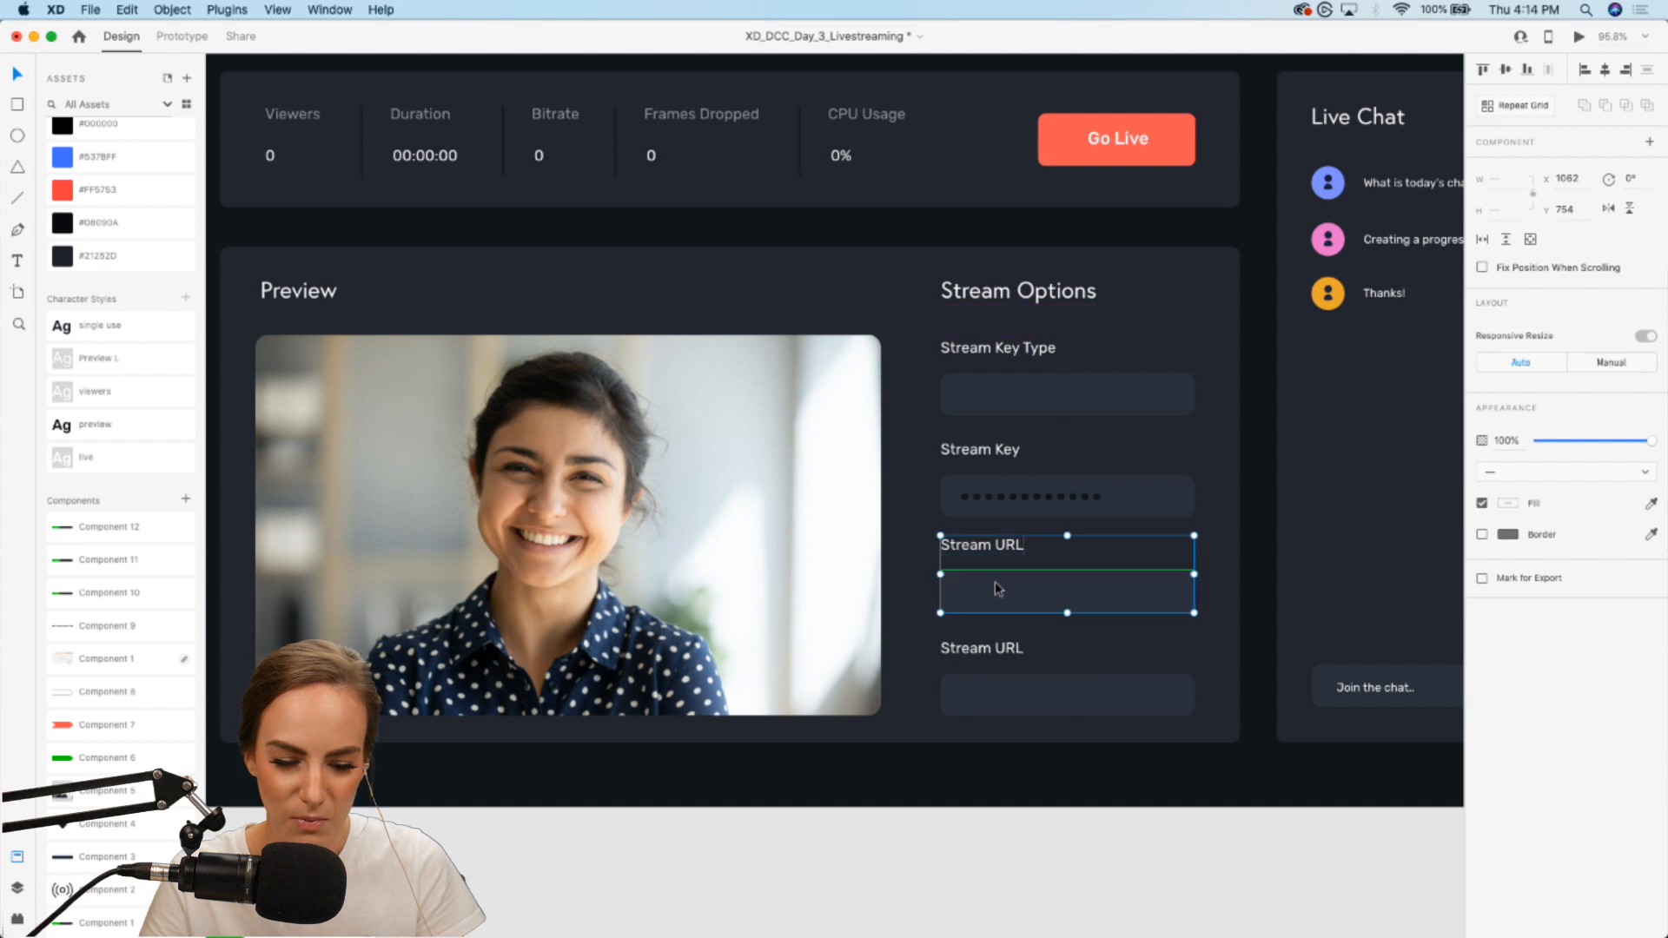
# Step: Nudge the Stream Key label, field and dots and the Stream Key Type label and field slightly upward to even the spacing
pyautogui.click(1043, 497)
pyautogui.keyDown('shift'); pyautogui.click(1130, 503); pyautogui.keyUp('shift')
pyautogui.keyDown('shift'); pyautogui.click(986, 456); pyautogui.keyUp('shift')
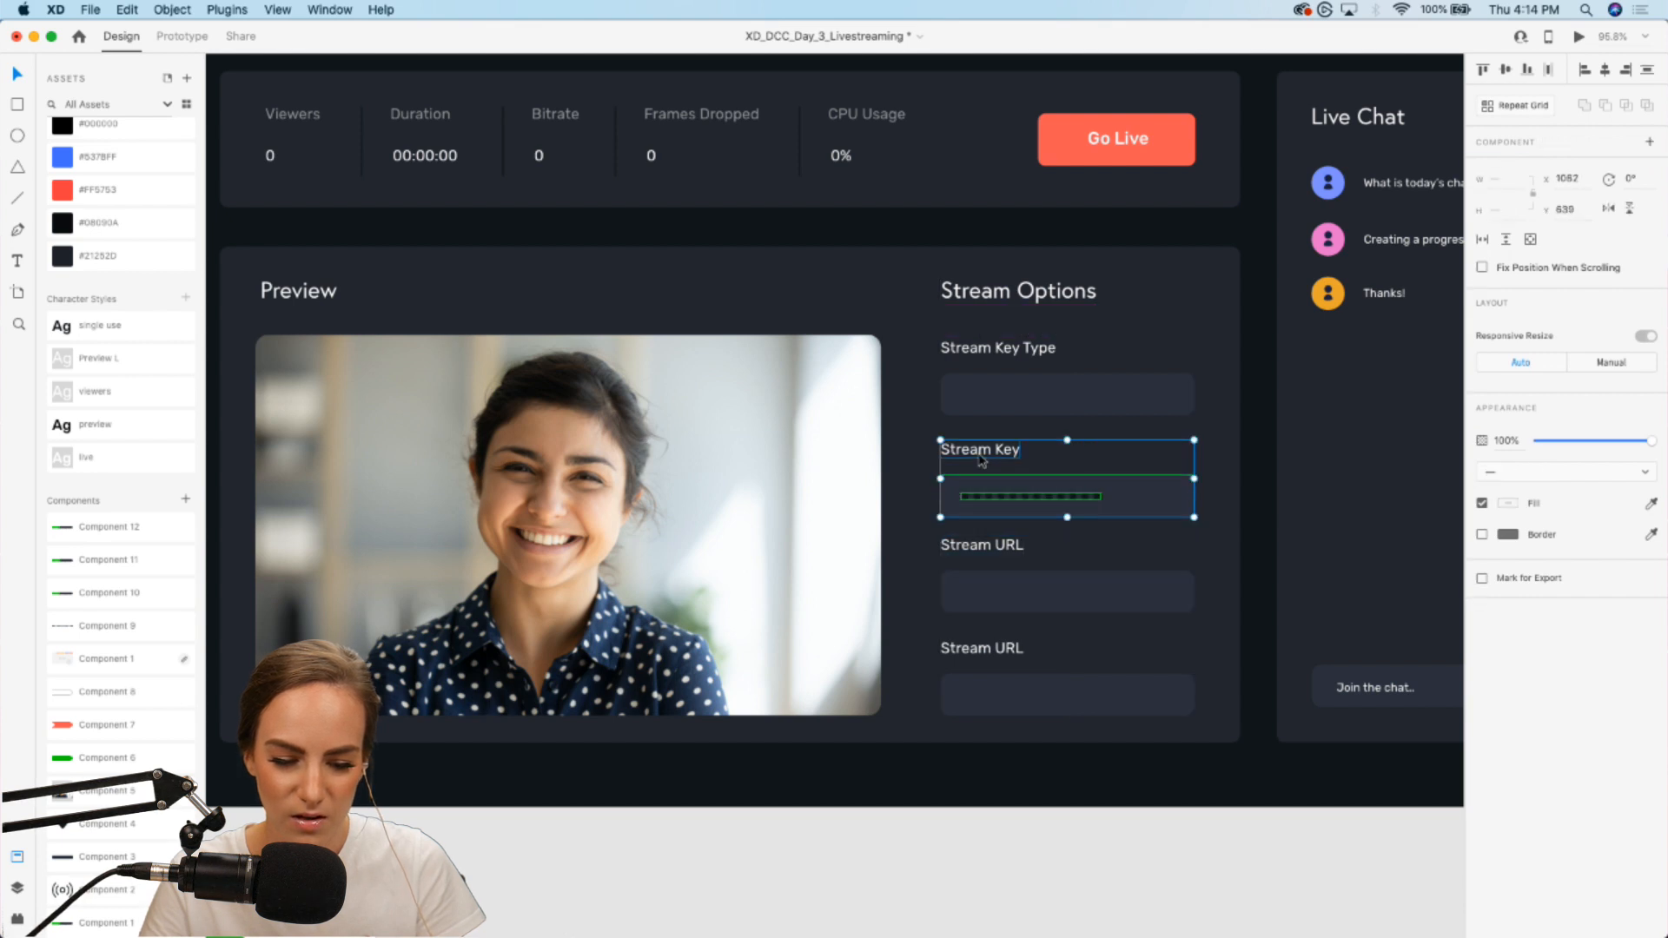
pyautogui.moveTo(982, 458); pyautogui.dragTo(971, 450)
pyautogui.click(984, 392)
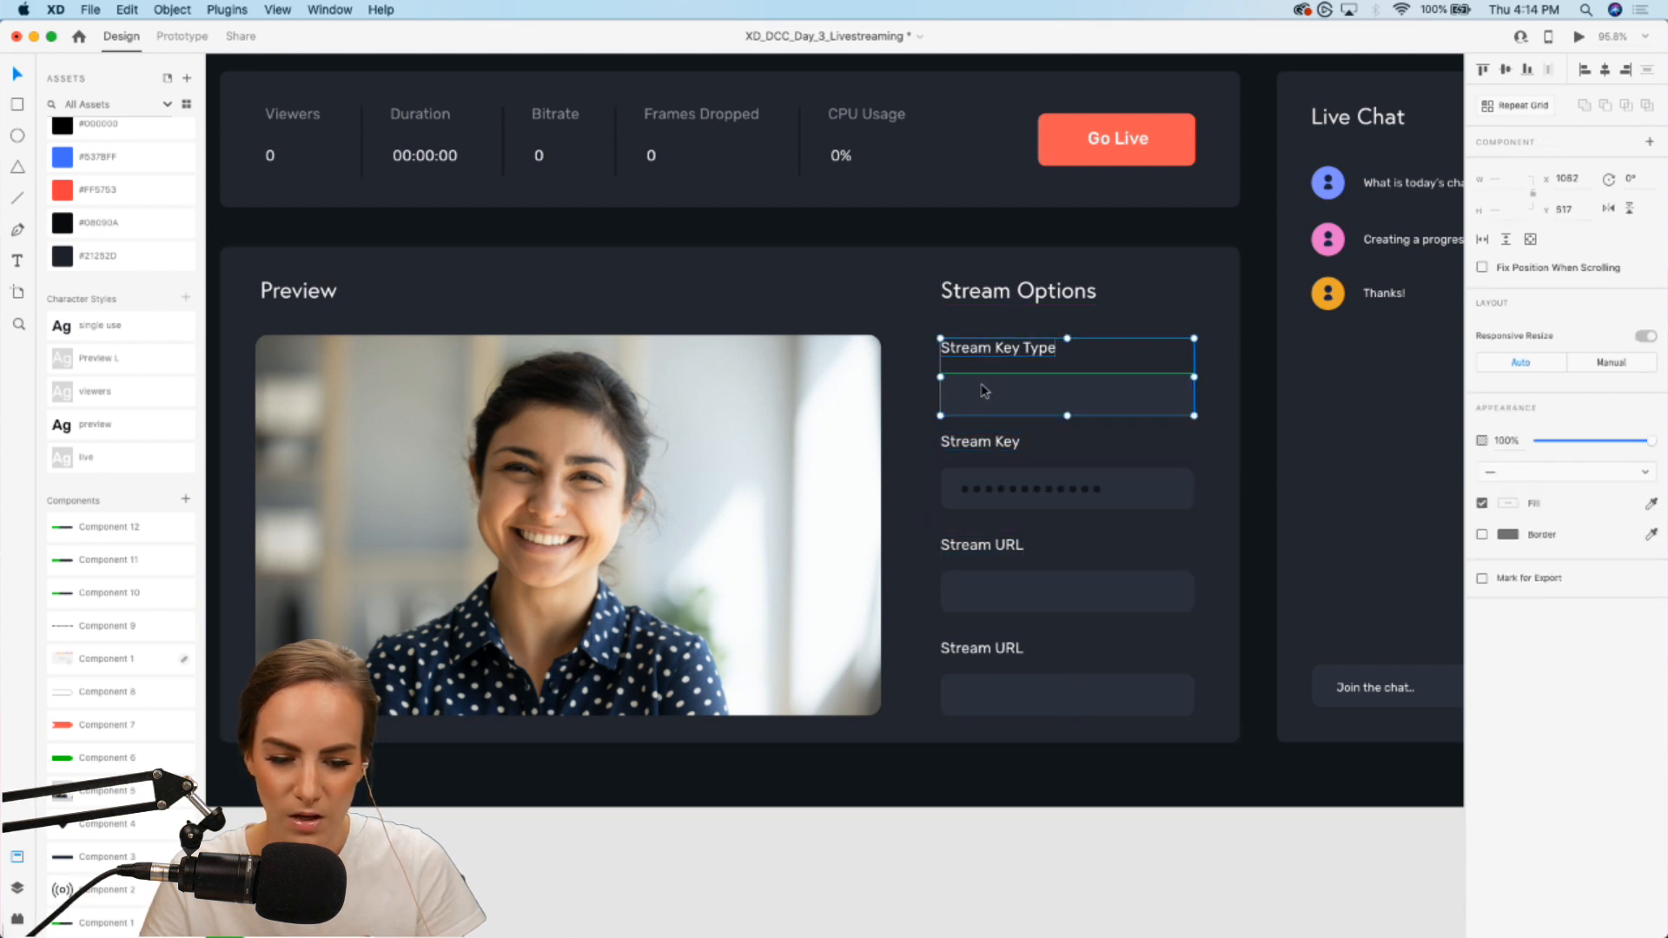
pyautogui.moveTo(1001, 383); pyautogui.dragTo(997, 381)
pyautogui.click(962, 743)
# Step: Change the label of the lowest field to "Backup Server"
pyautogui.scroll(-2, 961, 743)
pyautogui.hscroll(3, 961, 742)
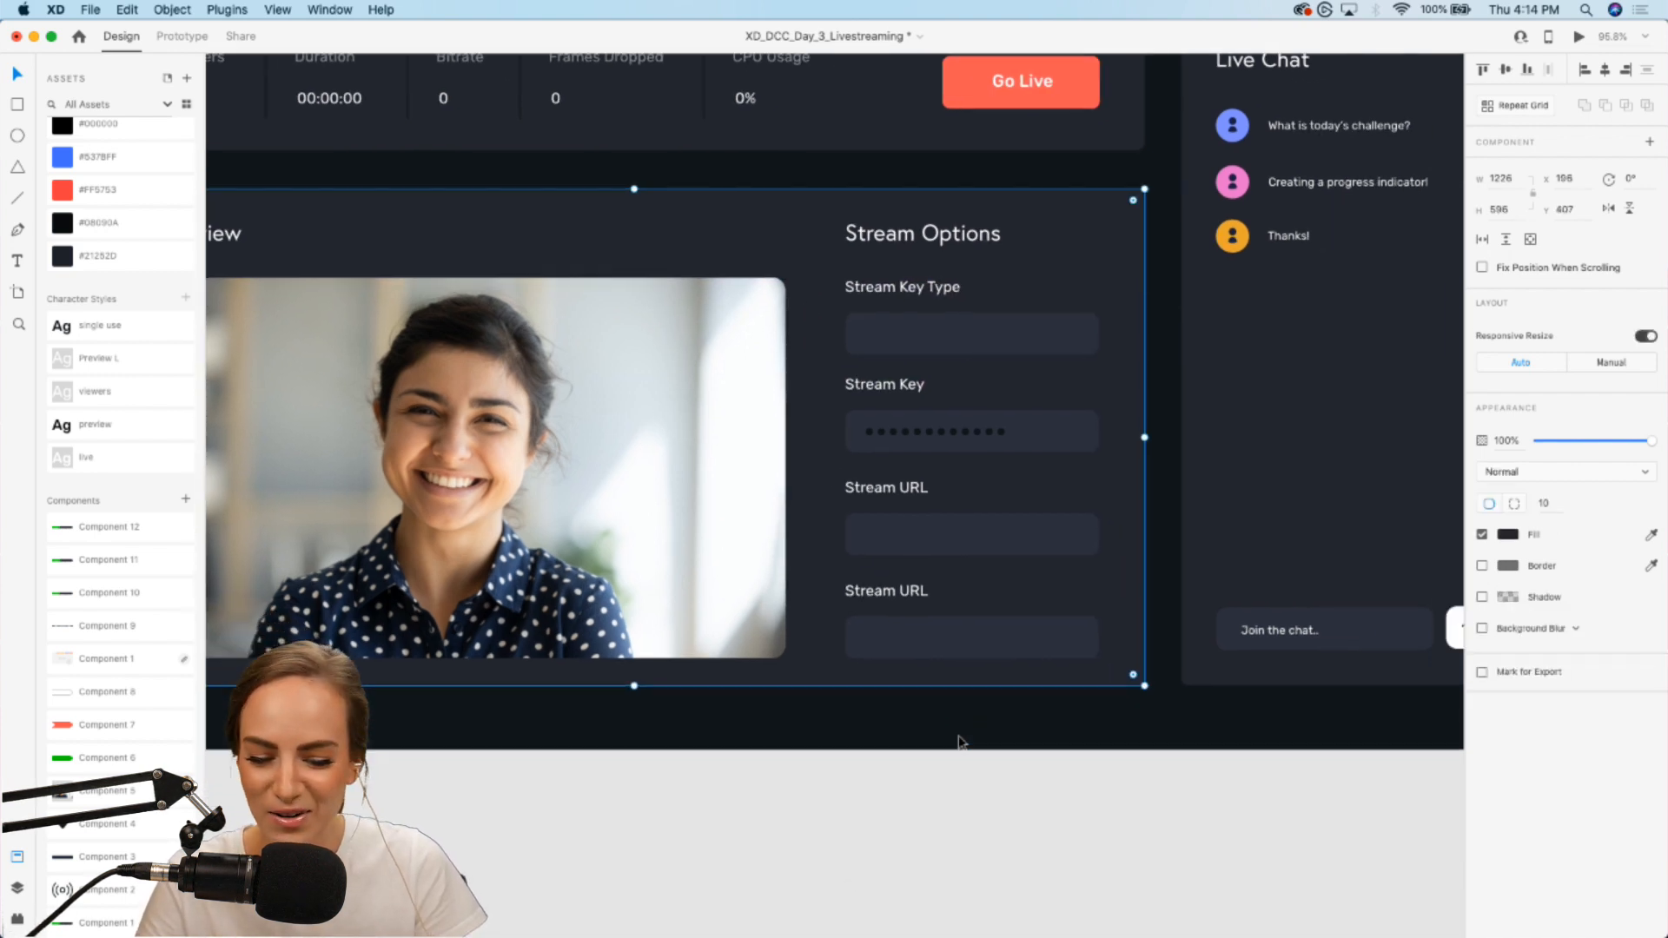
pyautogui.click(878, 588)
pyautogui.doubleClick(876, 588)
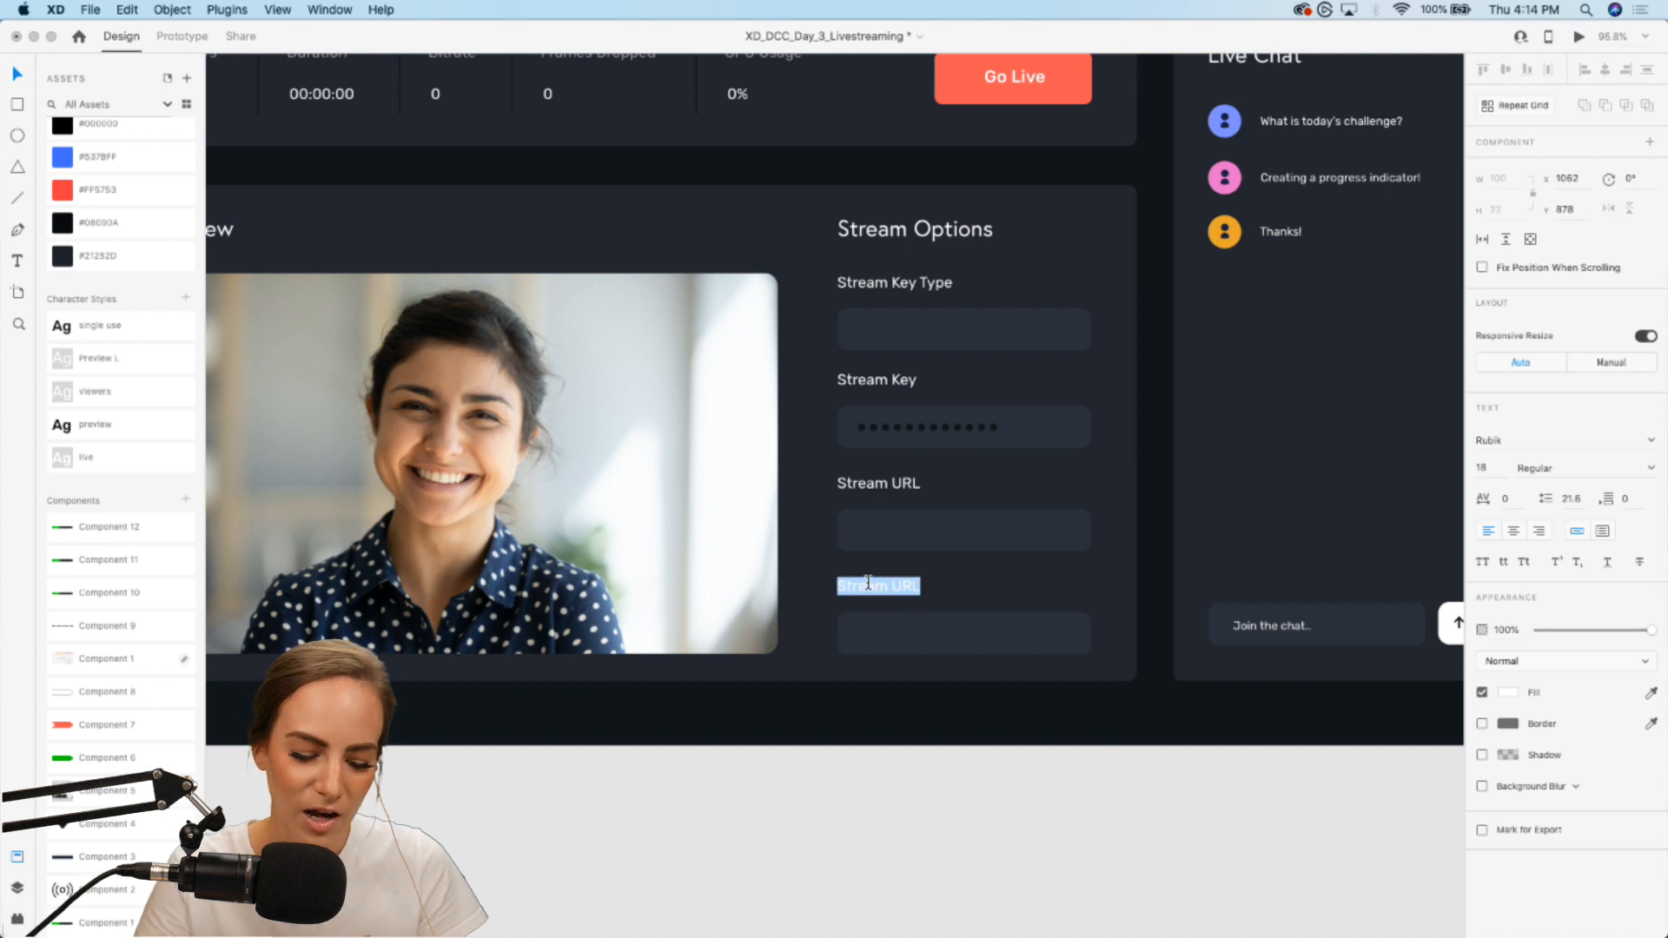
pyautogui.write('Backup Server')
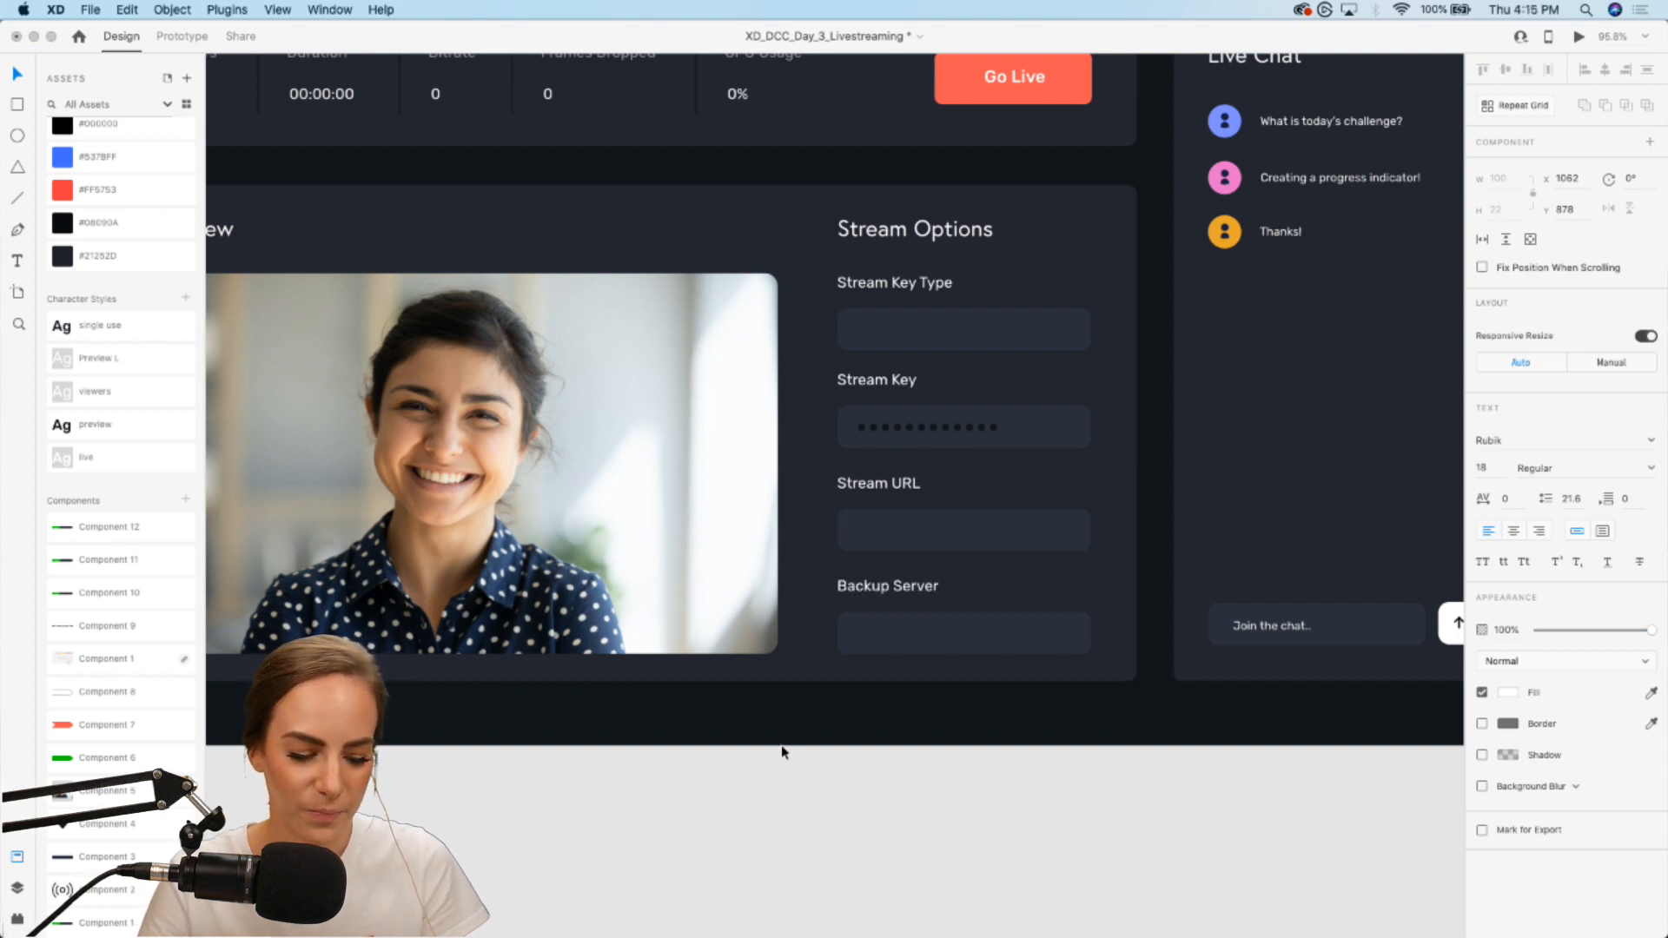
pyautogui.click(752, 819)
# Step: Copy the Stream Key Type label into the field below it and change the copy's text to "Single Key"
pyautogui.scroll(-5, 752, 820)
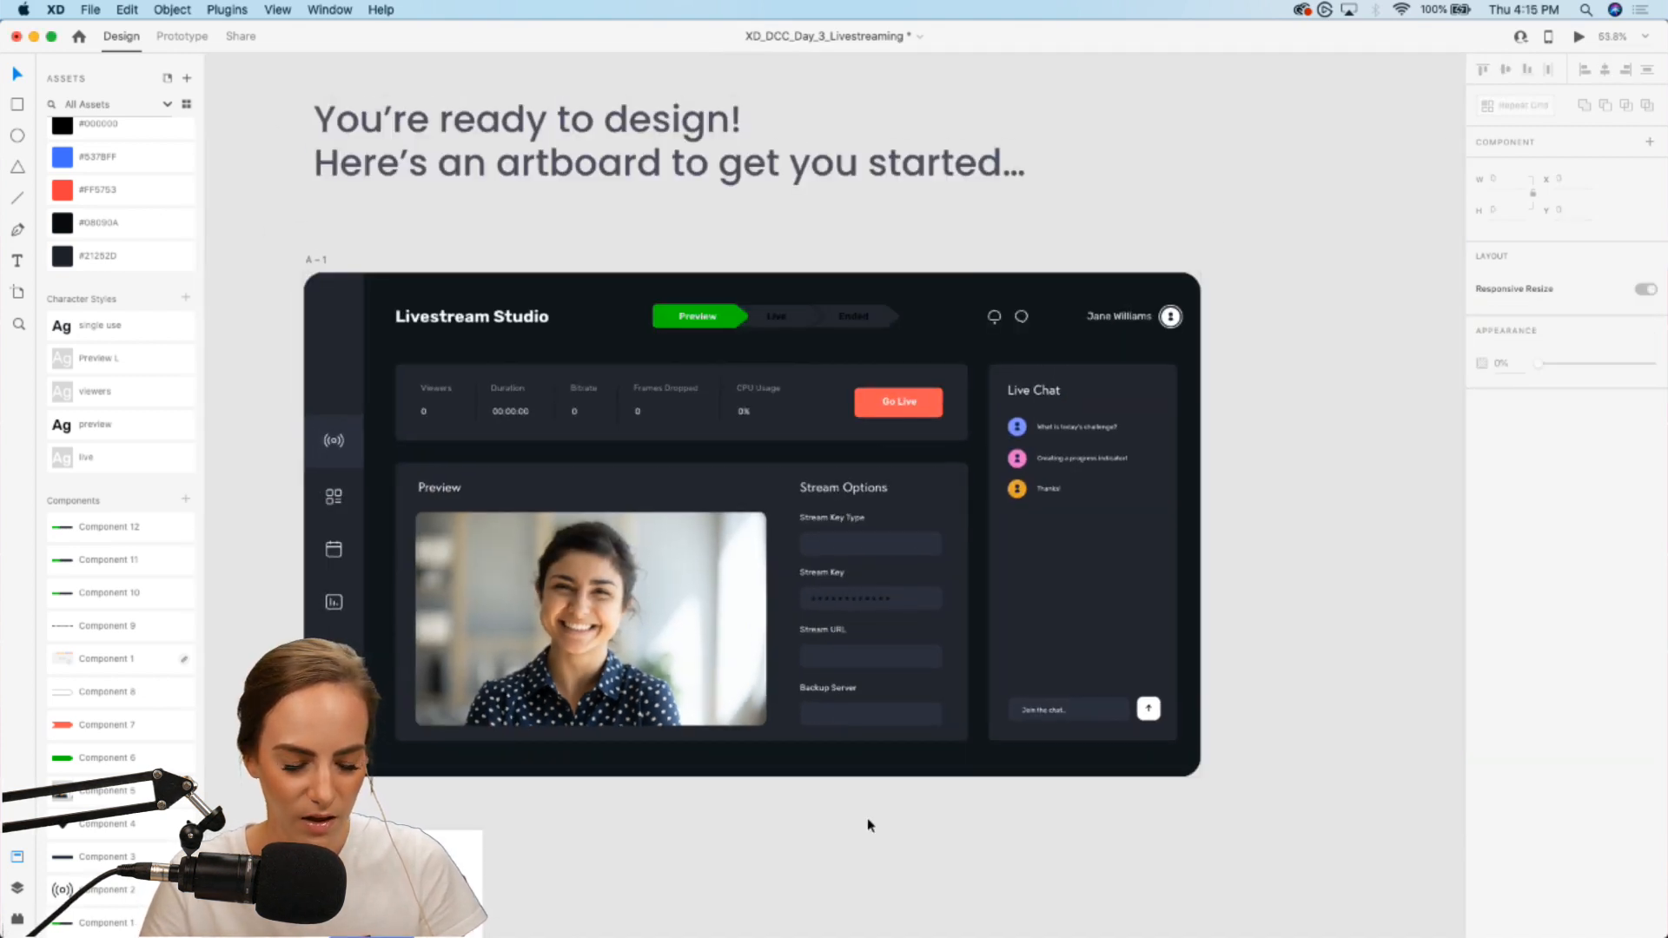
pyautogui.scroll(-1, 867, 820)
pyautogui.hscroll(-1, 867, 820)
pyautogui.scroll(4, 867, 816)
pyautogui.scroll(1, 867, 810)
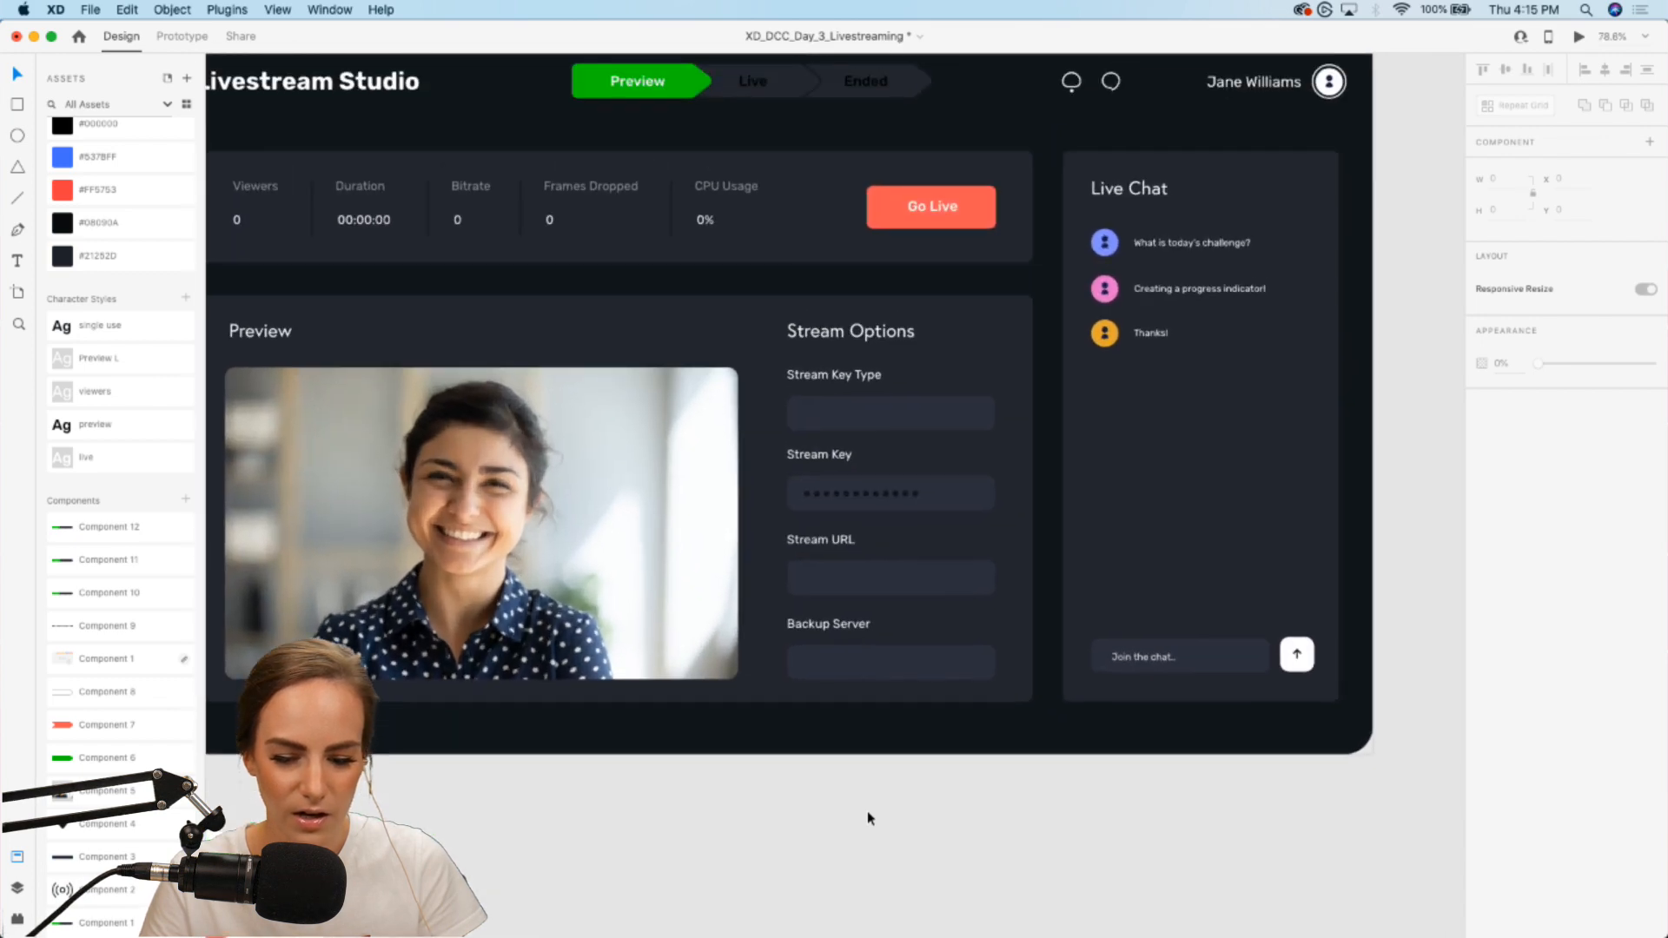
pyautogui.hscroll(-2, 867, 811)
pyautogui.scroll(4, 1008, 495)
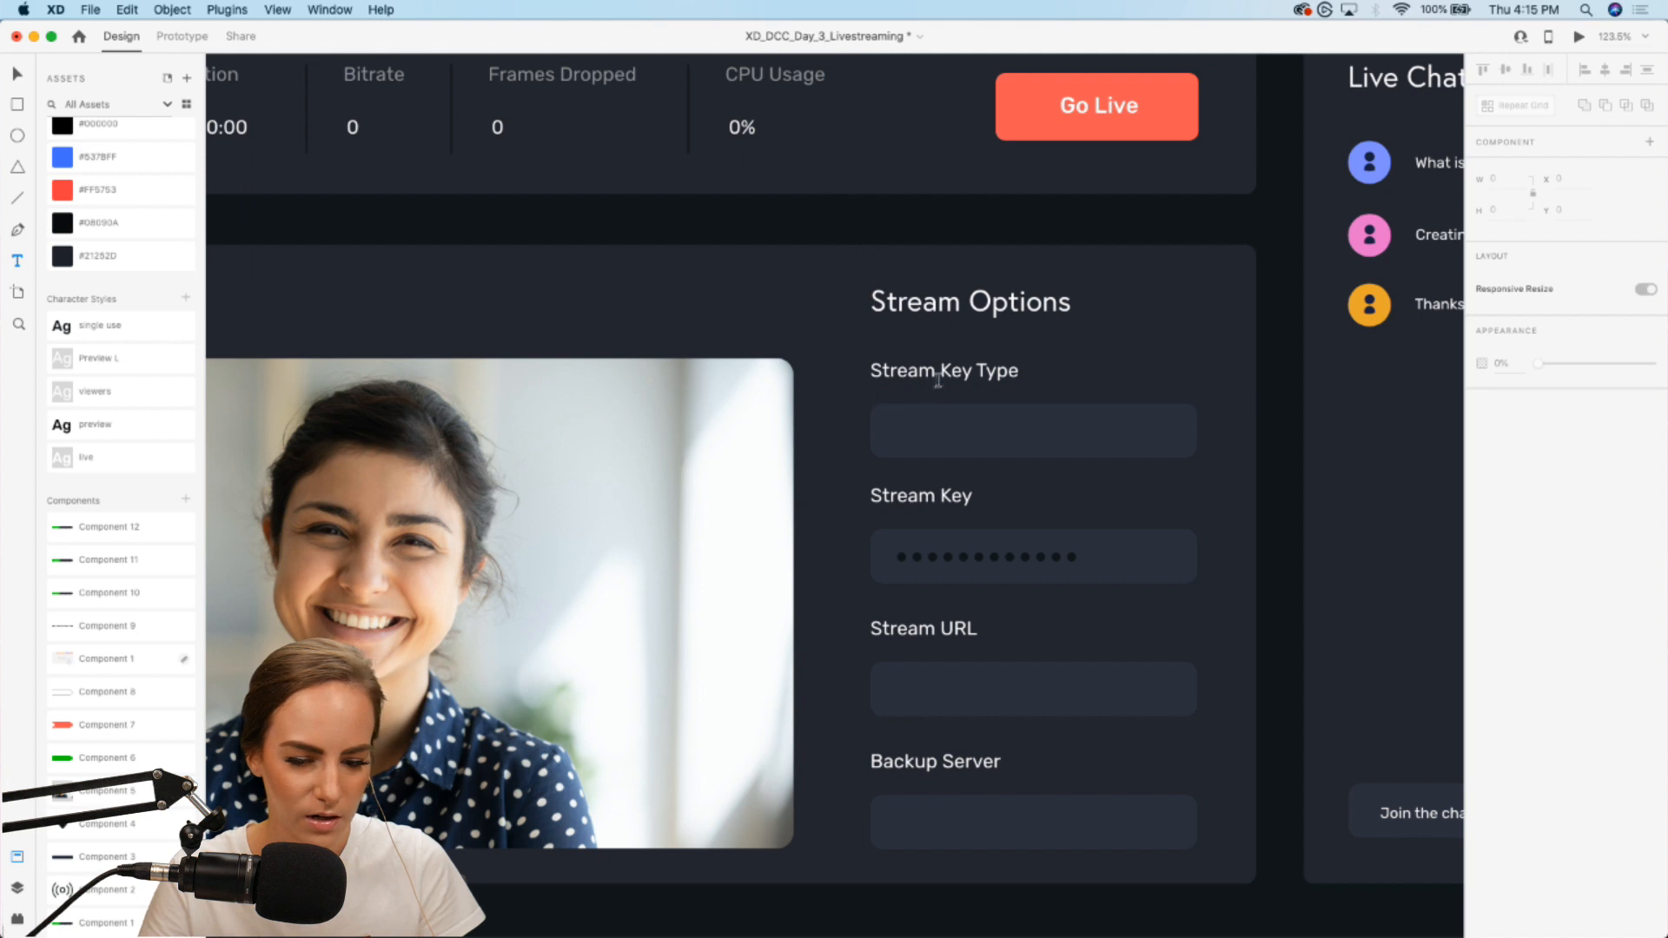
pyautogui.doubleClick(914, 369)
pyautogui.moveTo(914, 369); pyautogui.dragTo(953, 430)
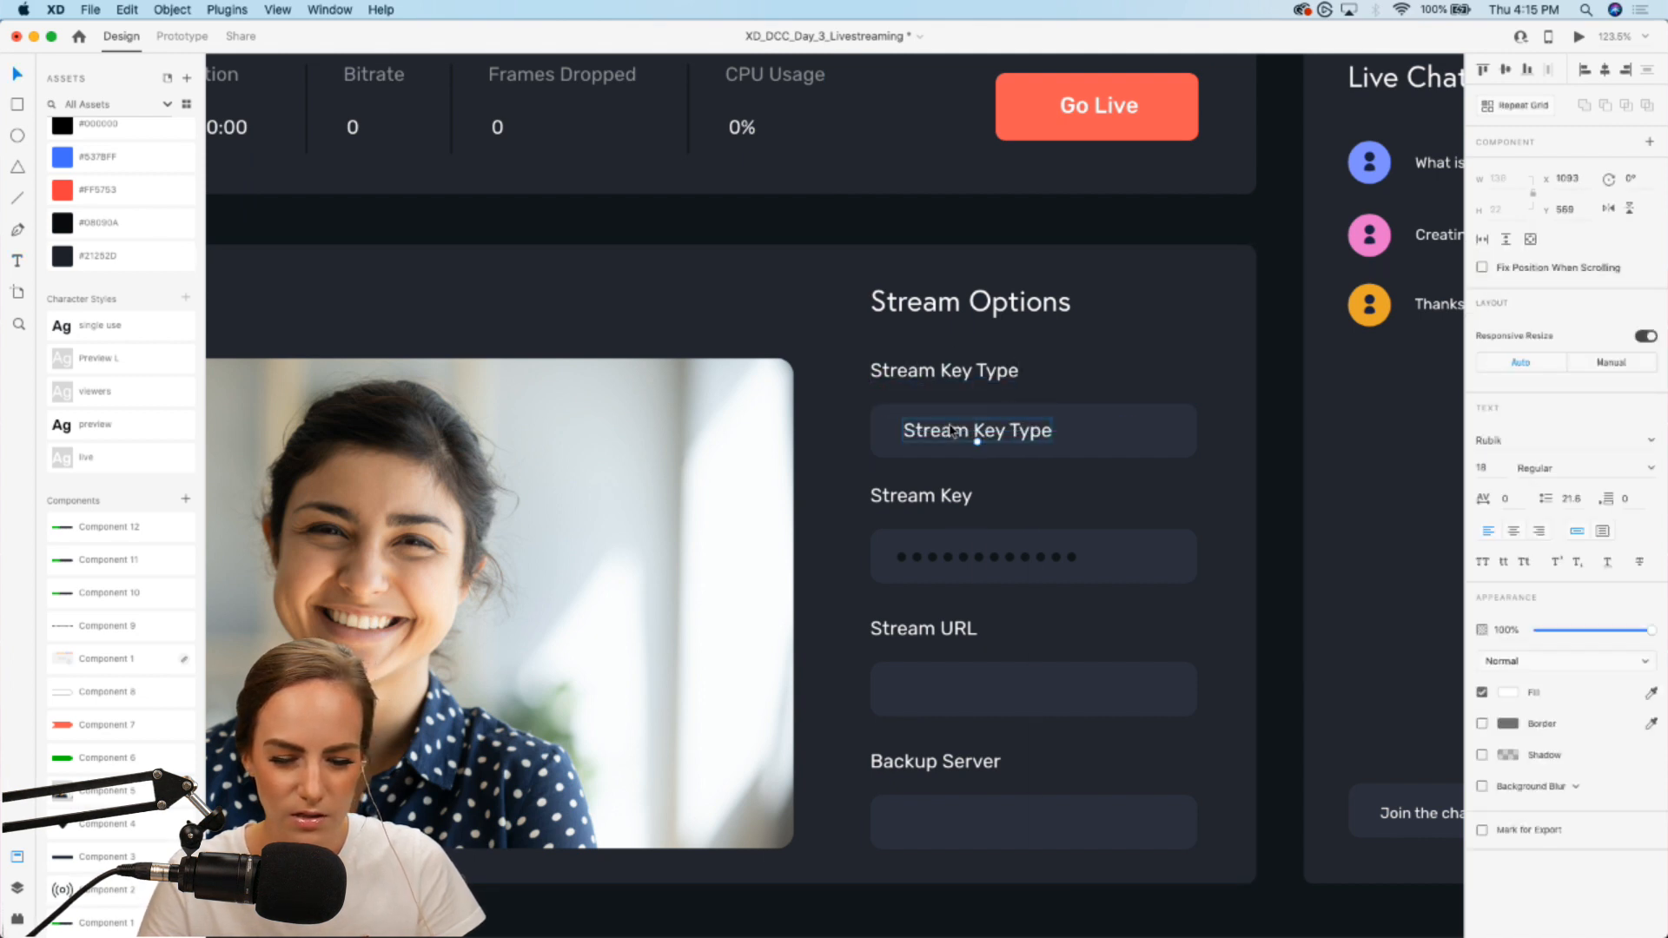
pyautogui.doubleClick(931, 434)
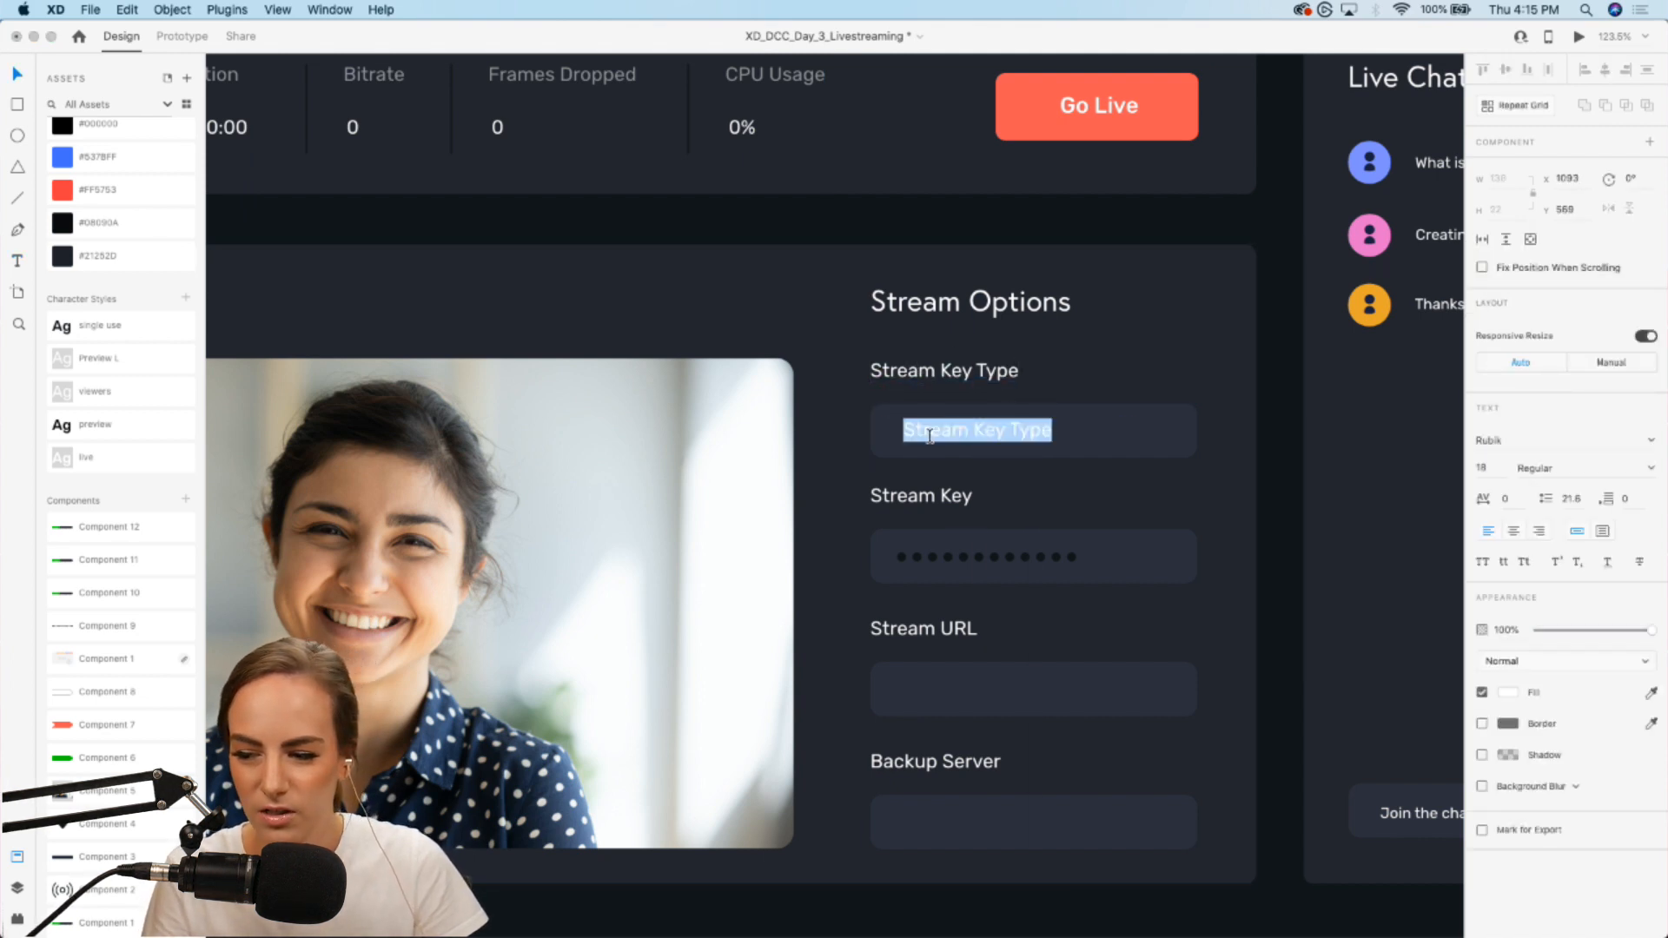
pyautogui.write('Single Key')
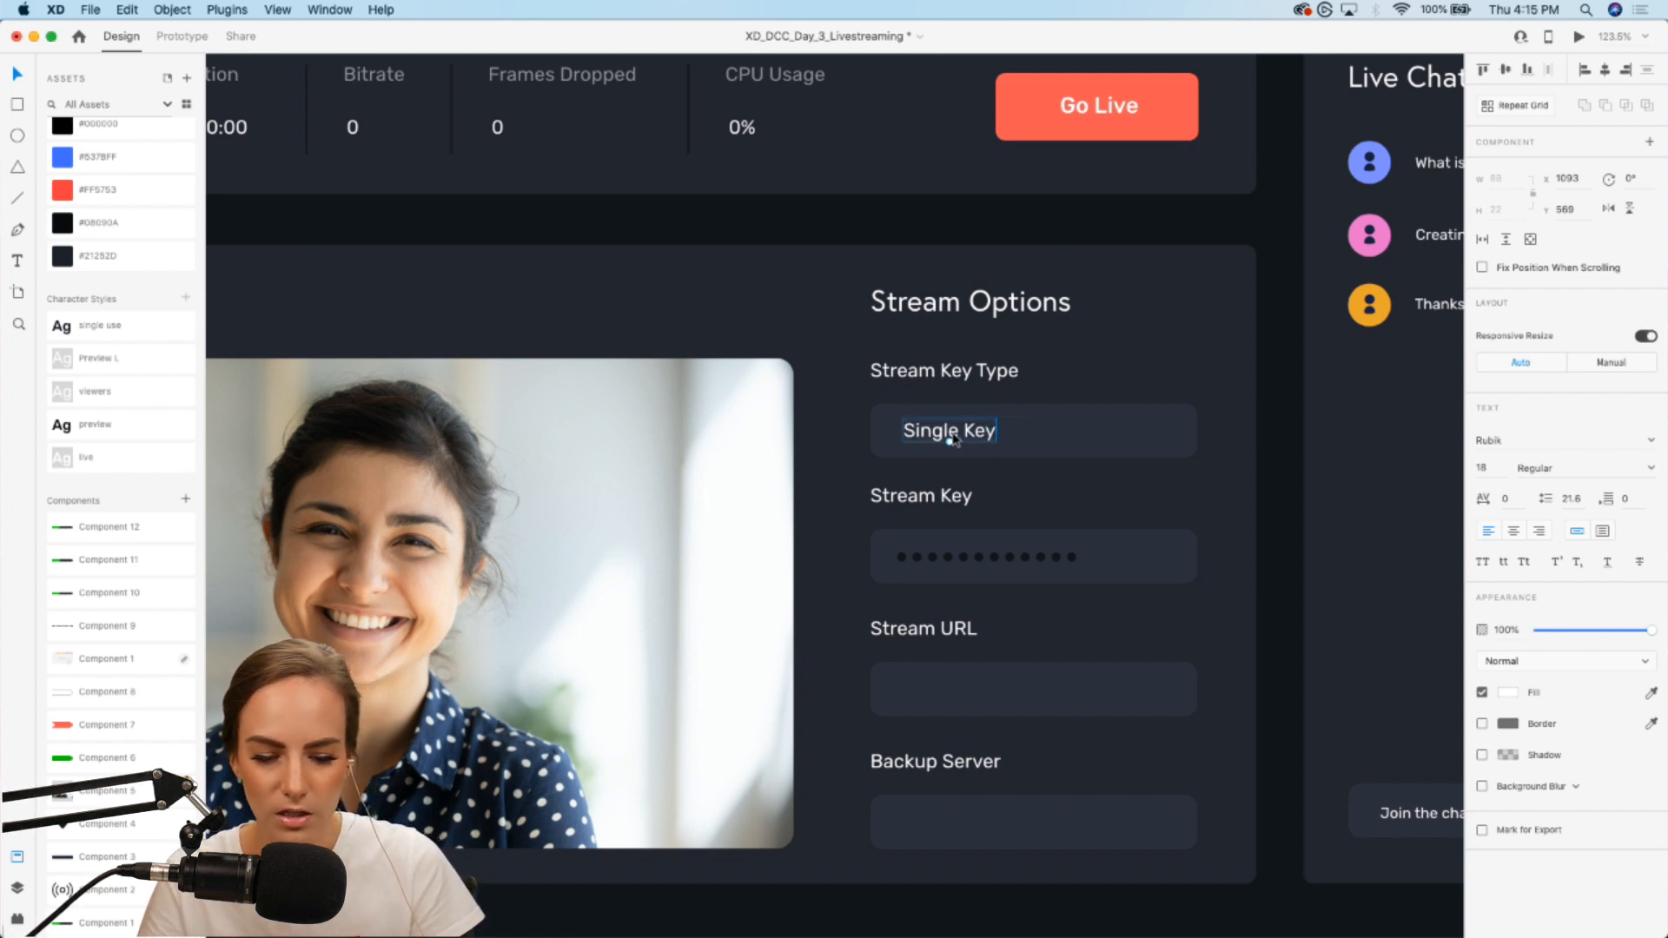
# Step: Move the "Single Key" text to X 1088 and give it the same dark fill as the Stream Key dots
pyautogui.moveTo(953, 435); pyautogui.dragTo(948, 436)
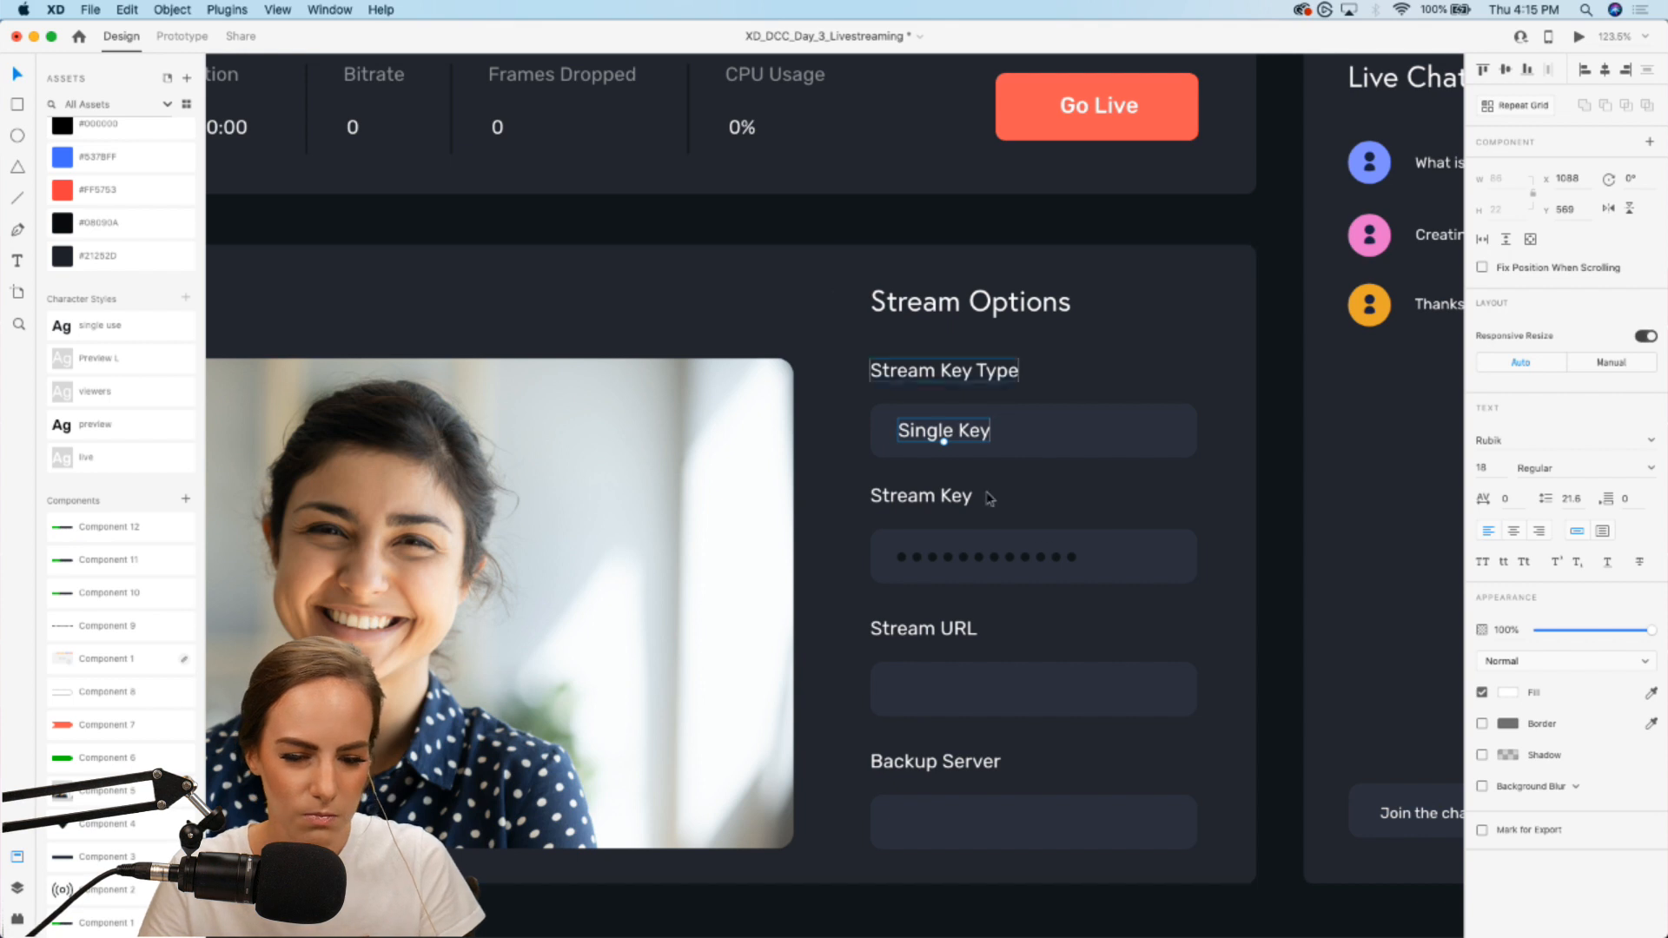
pyautogui.click(950, 556)
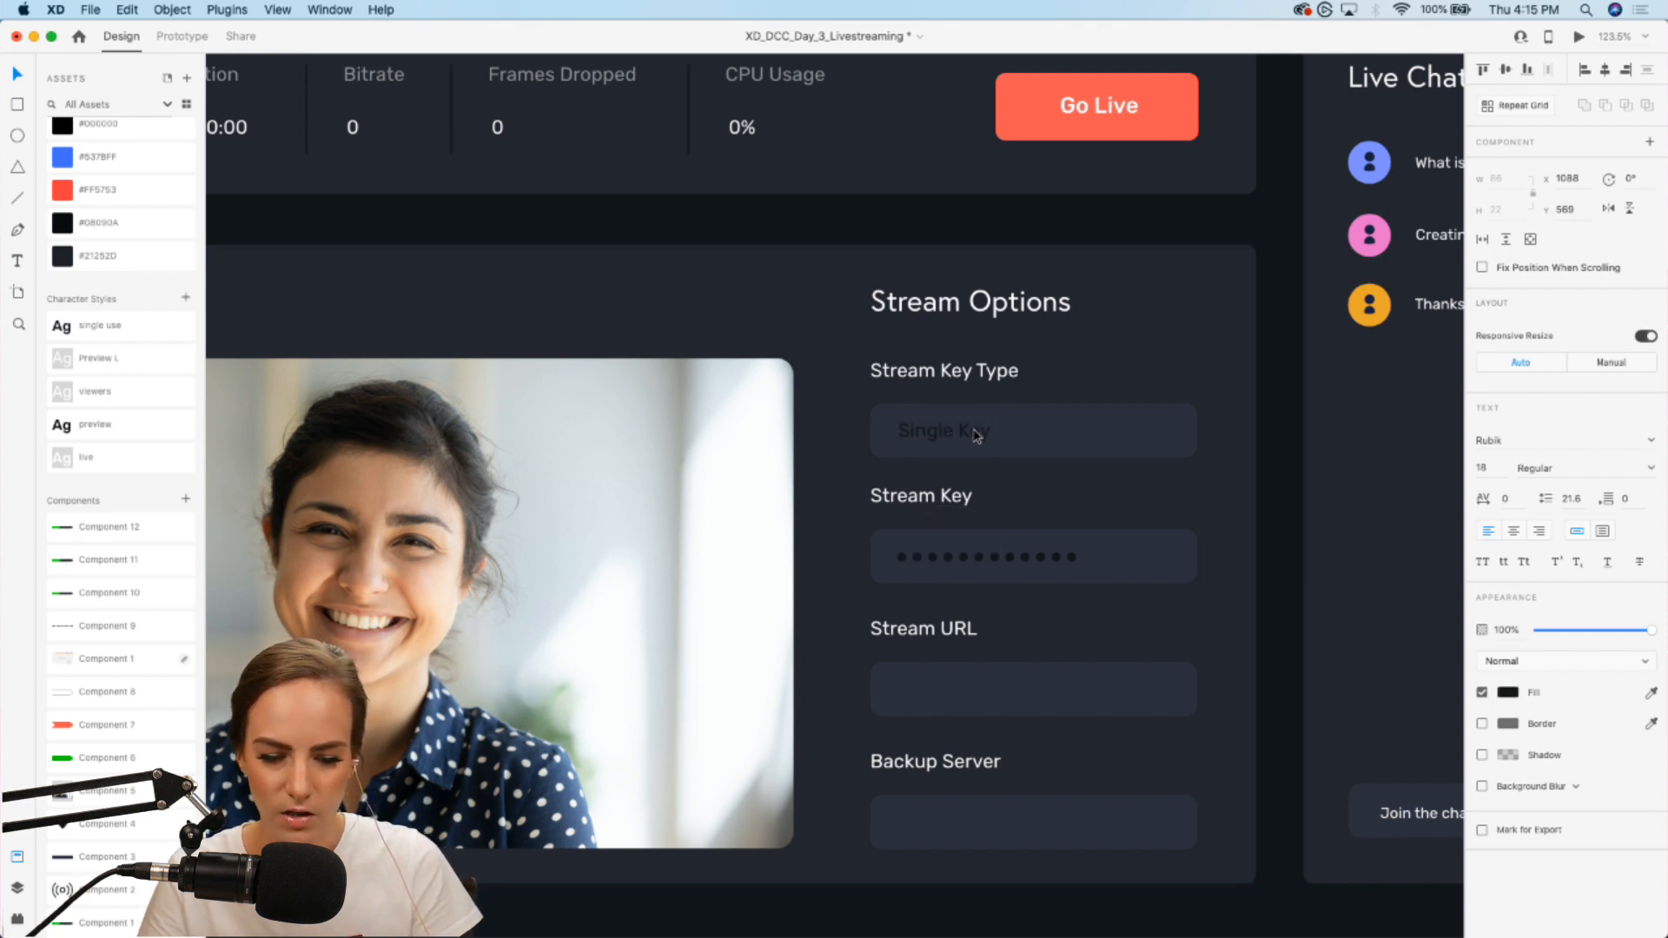
# Step: Copy the "Single Key" text into the Stream URL field and change the copy's text to "Lorem ipsum"
pyautogui.moveTo(977, 435); pyautogui.dragTo(979, 692)
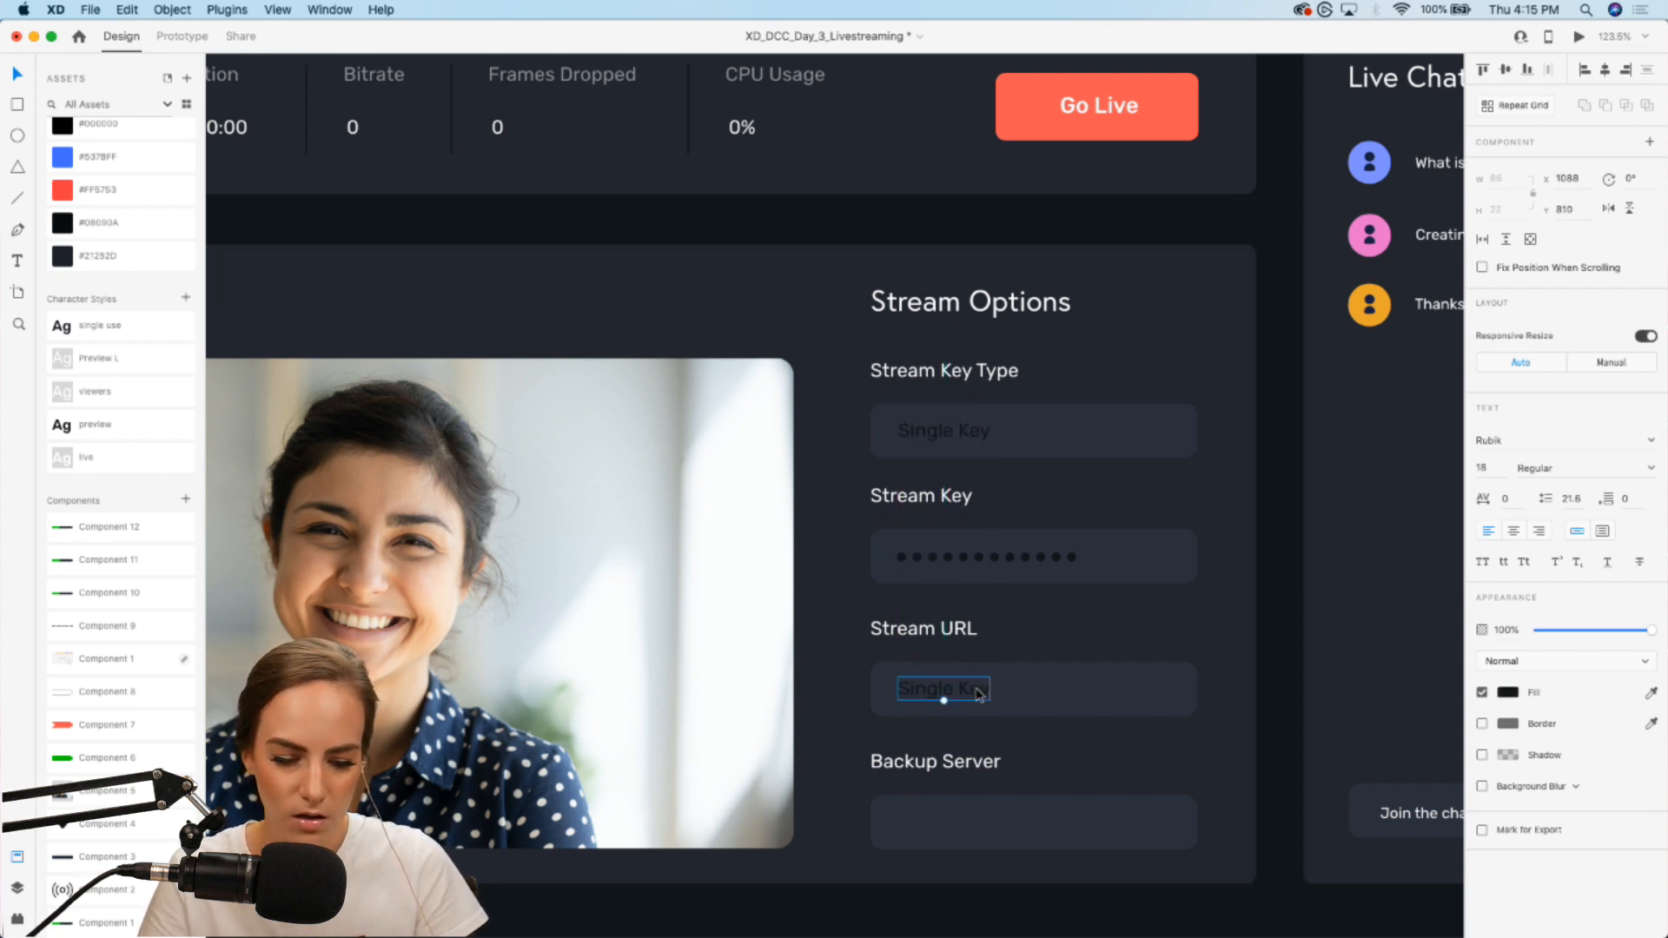
pyautogui.doubleClick(979, 692)
pyautogui.write('Lorem ipsum')
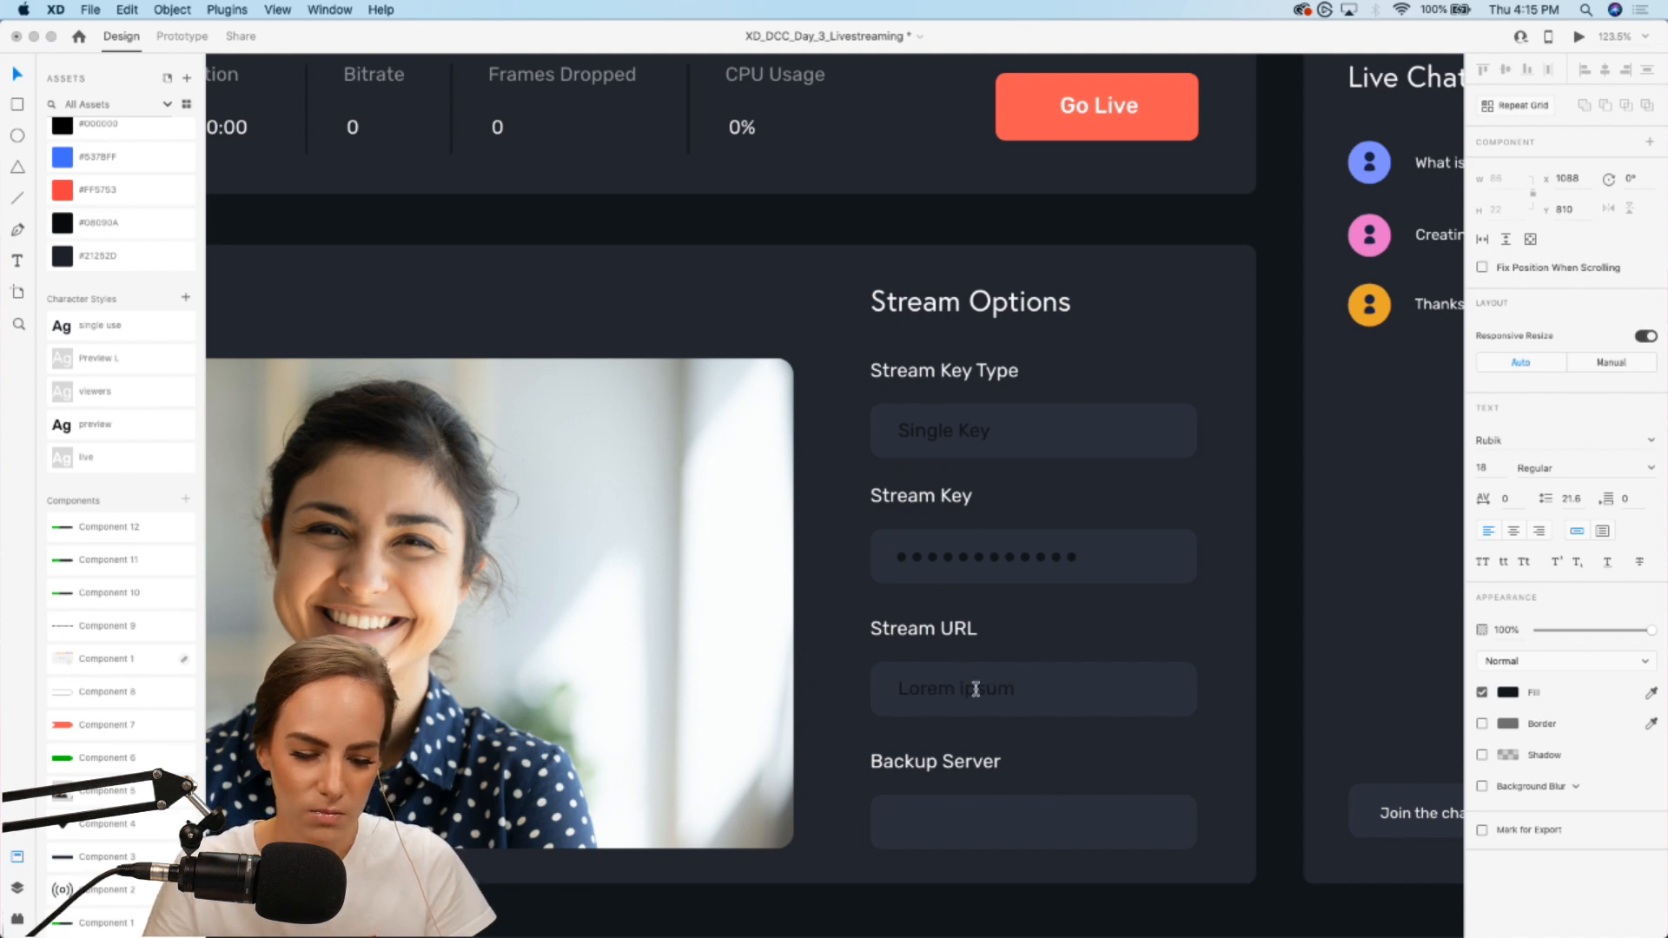
pyautogui.press('Escape')
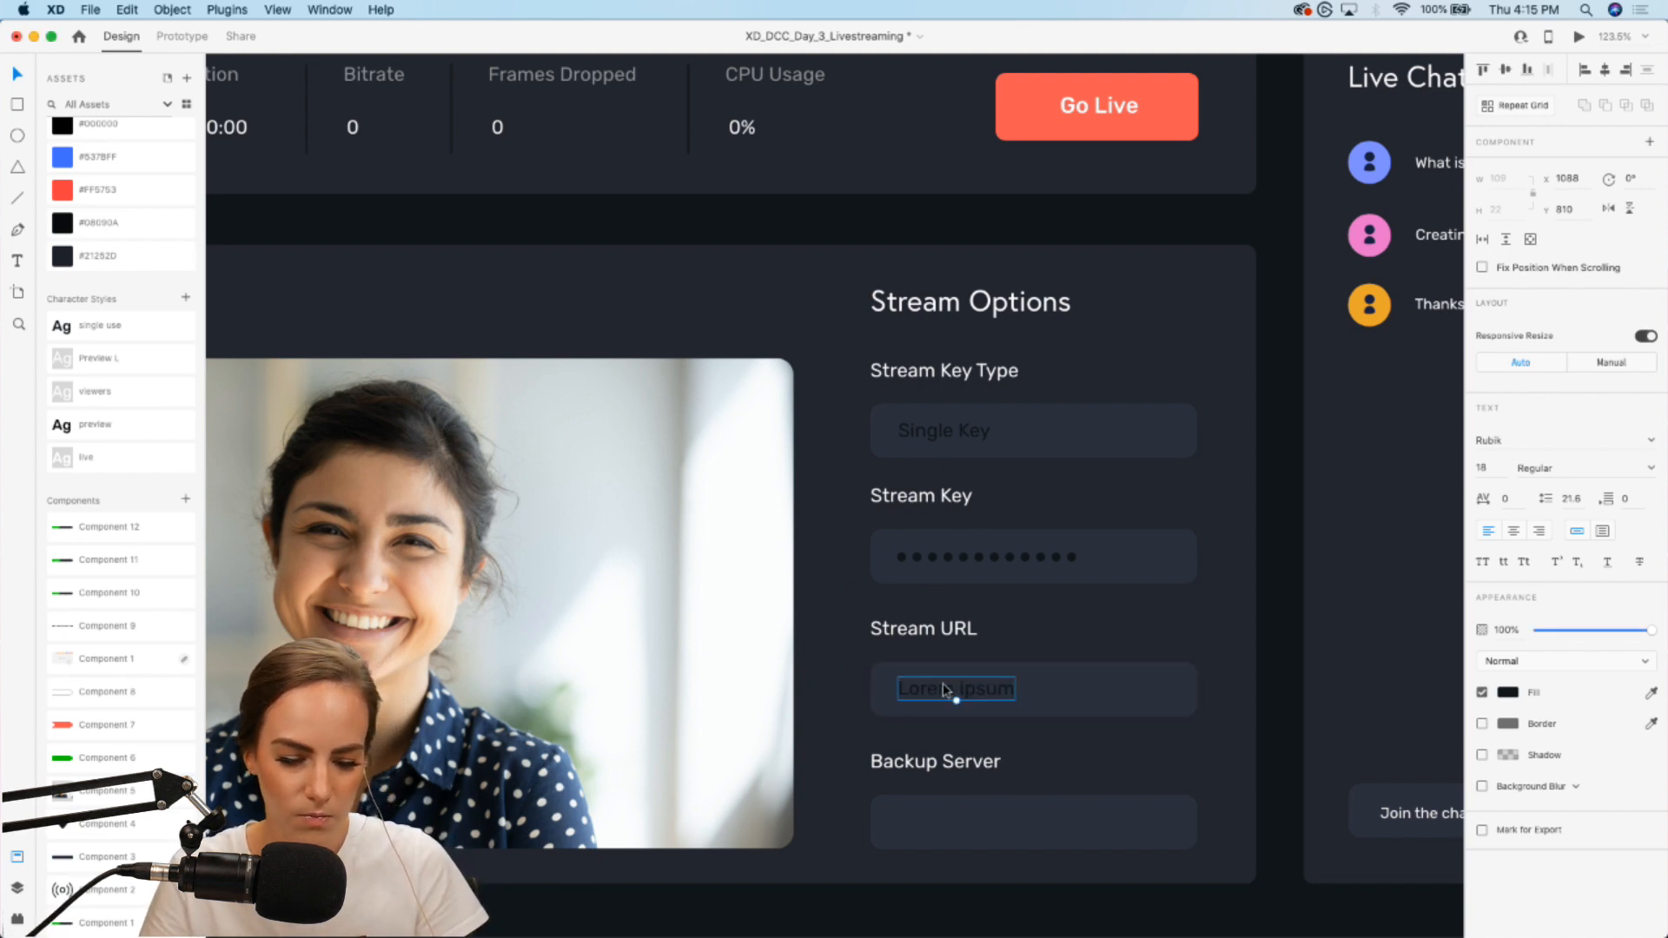
# Step: Copy the "Lorem ipsum" placeholder into the Backup Server field at Y 934
pyautogui.moveTo(950, 692); pyautogui.dragTo(946, 824)
pyautogui.scroll(-5, 946, 824)
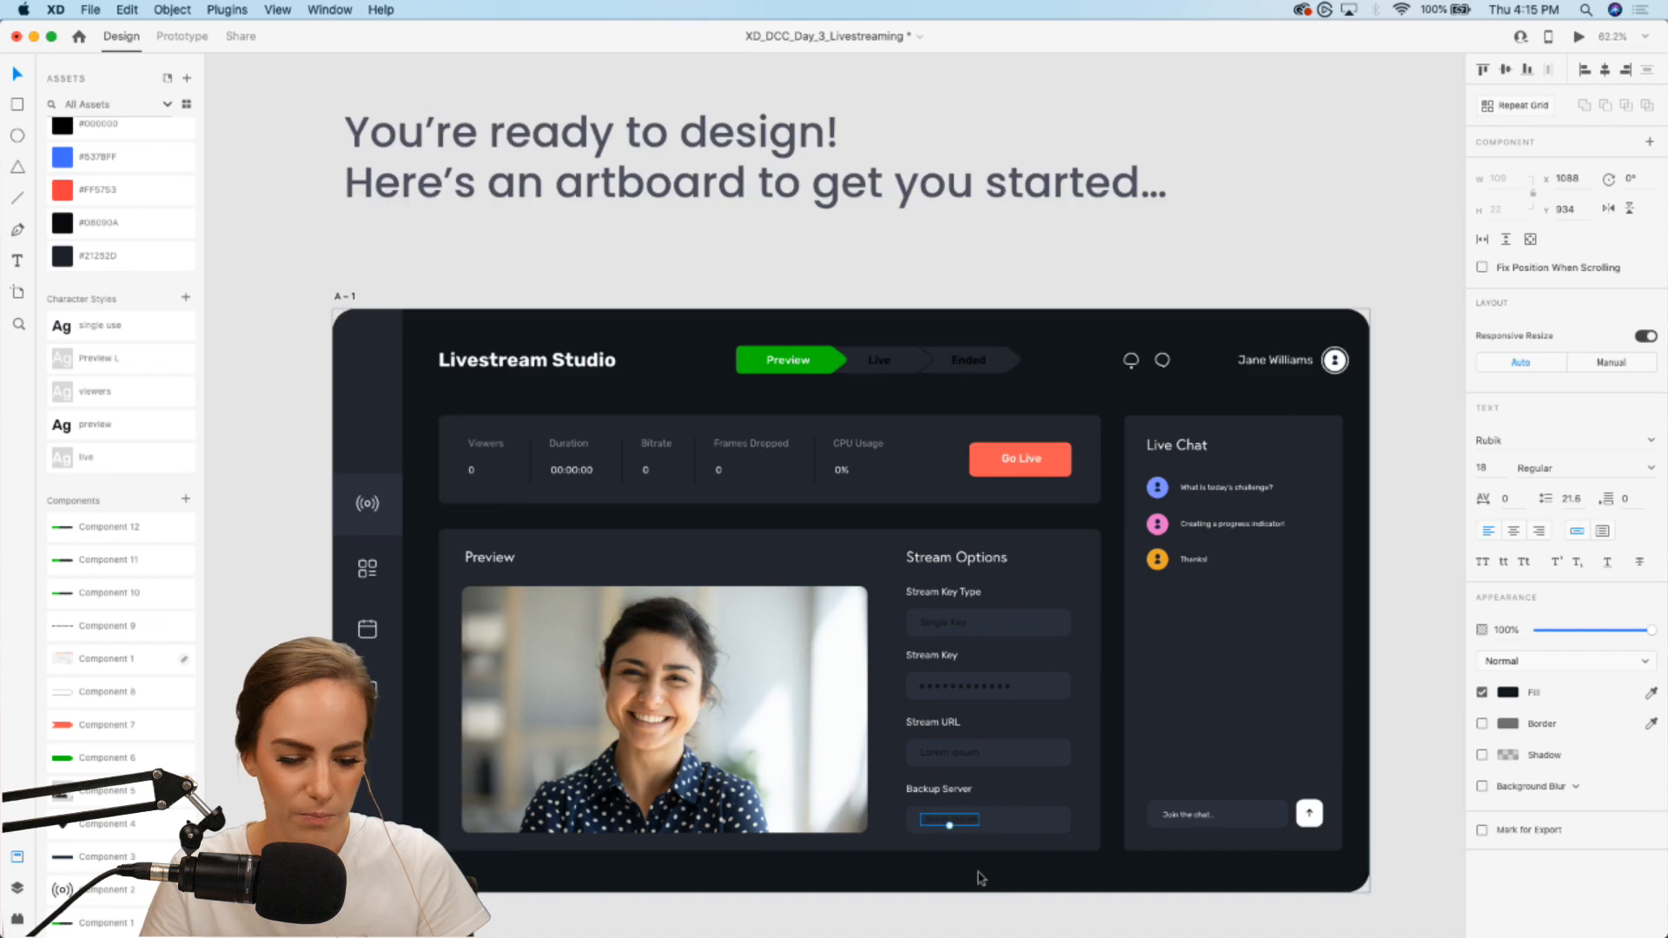
pyautogui.scroll(-3, 1089, 794)
pyautogui.scroll(-3, 1086, 794)
pyautogui.click(1111, 834)
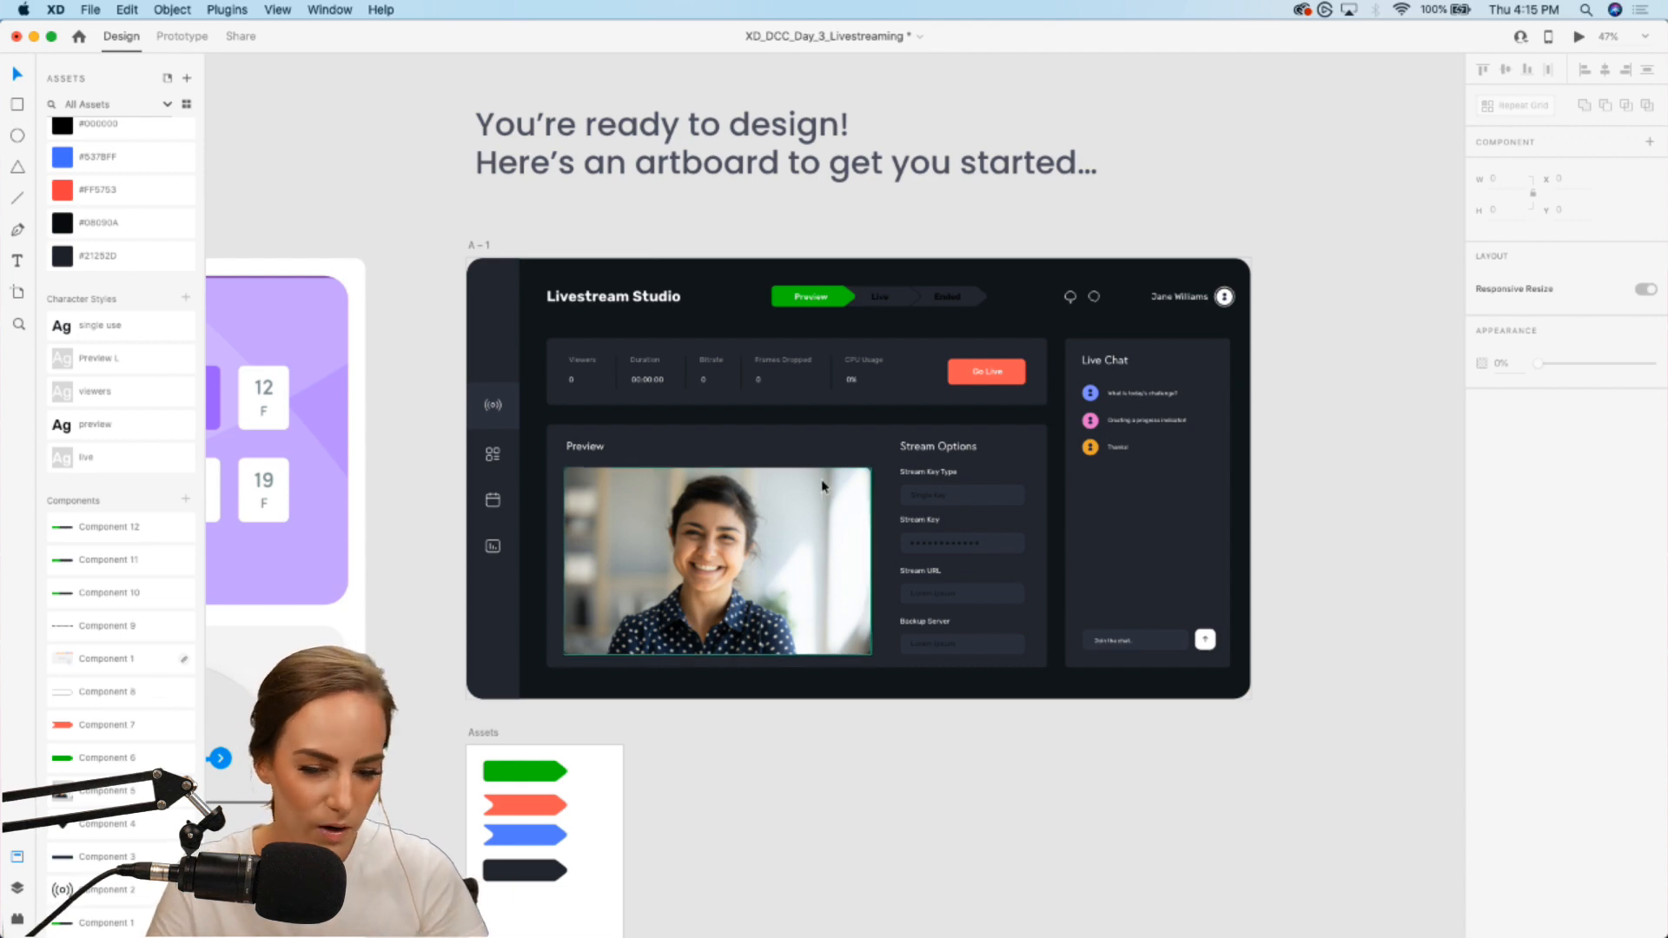
# Step: Place an instance of the broadcast icon component between CPU Usage and the Go Live button at X 1086, Y 264
pyautogui.scroll(5, 824, 486)
pyautogui.moveTo(102, 892); pyautogui.dragTo(1010, 359)
pyautogui.scroll(5, 979, 330)
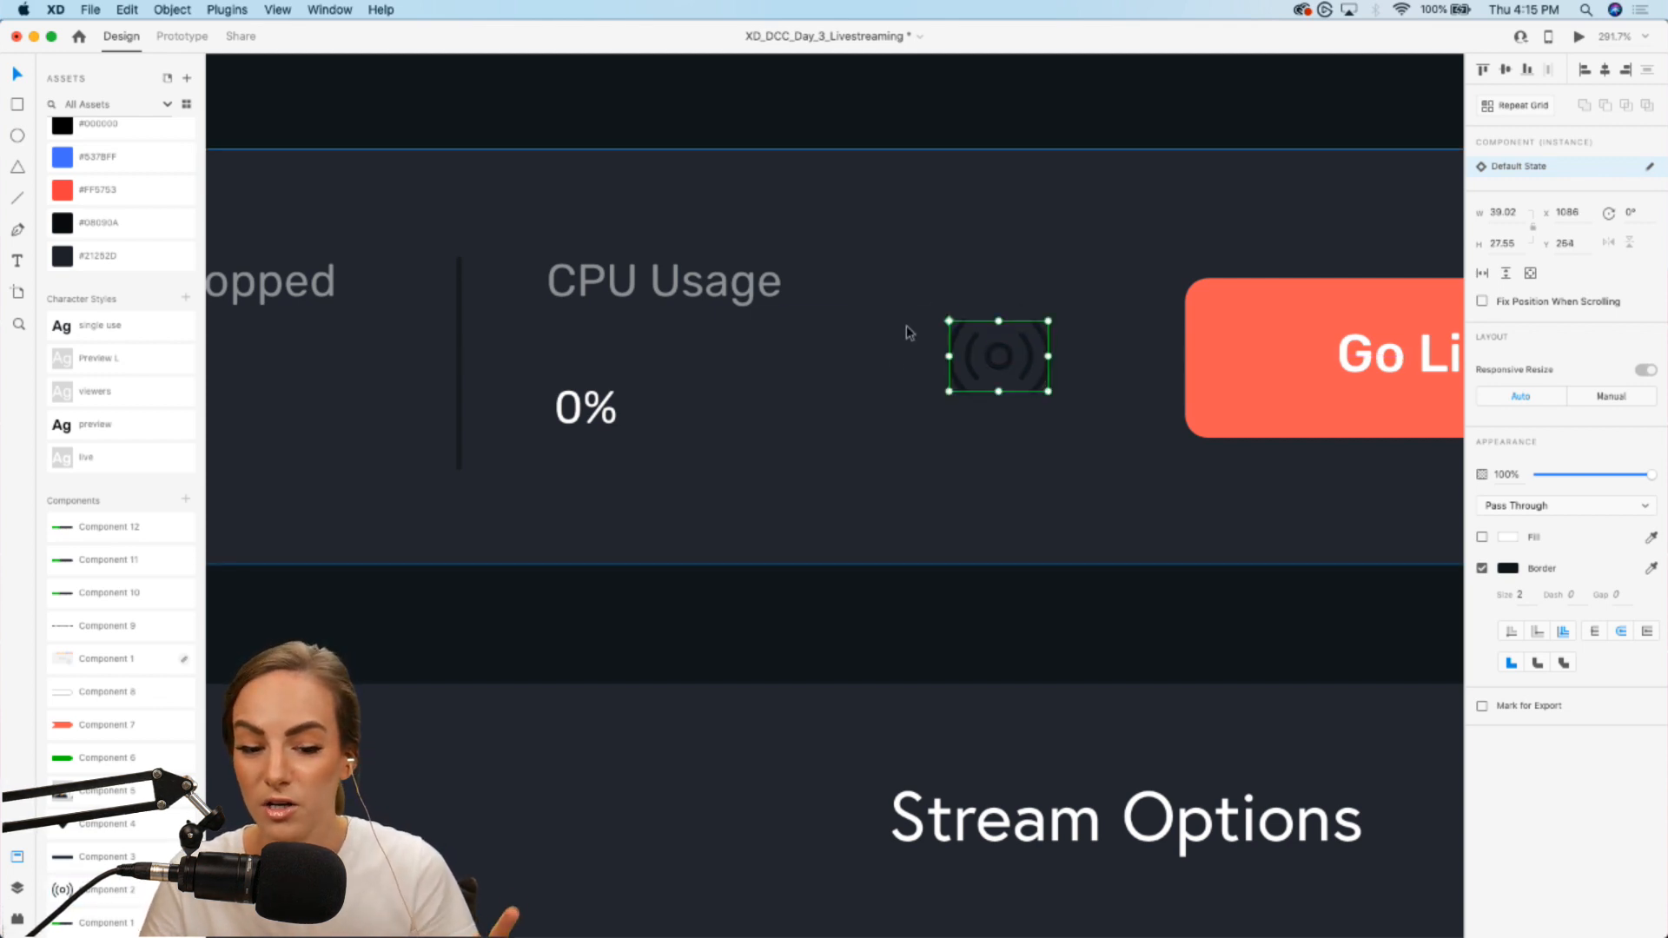
pyautogui.scroll(-10, 1078, 356)
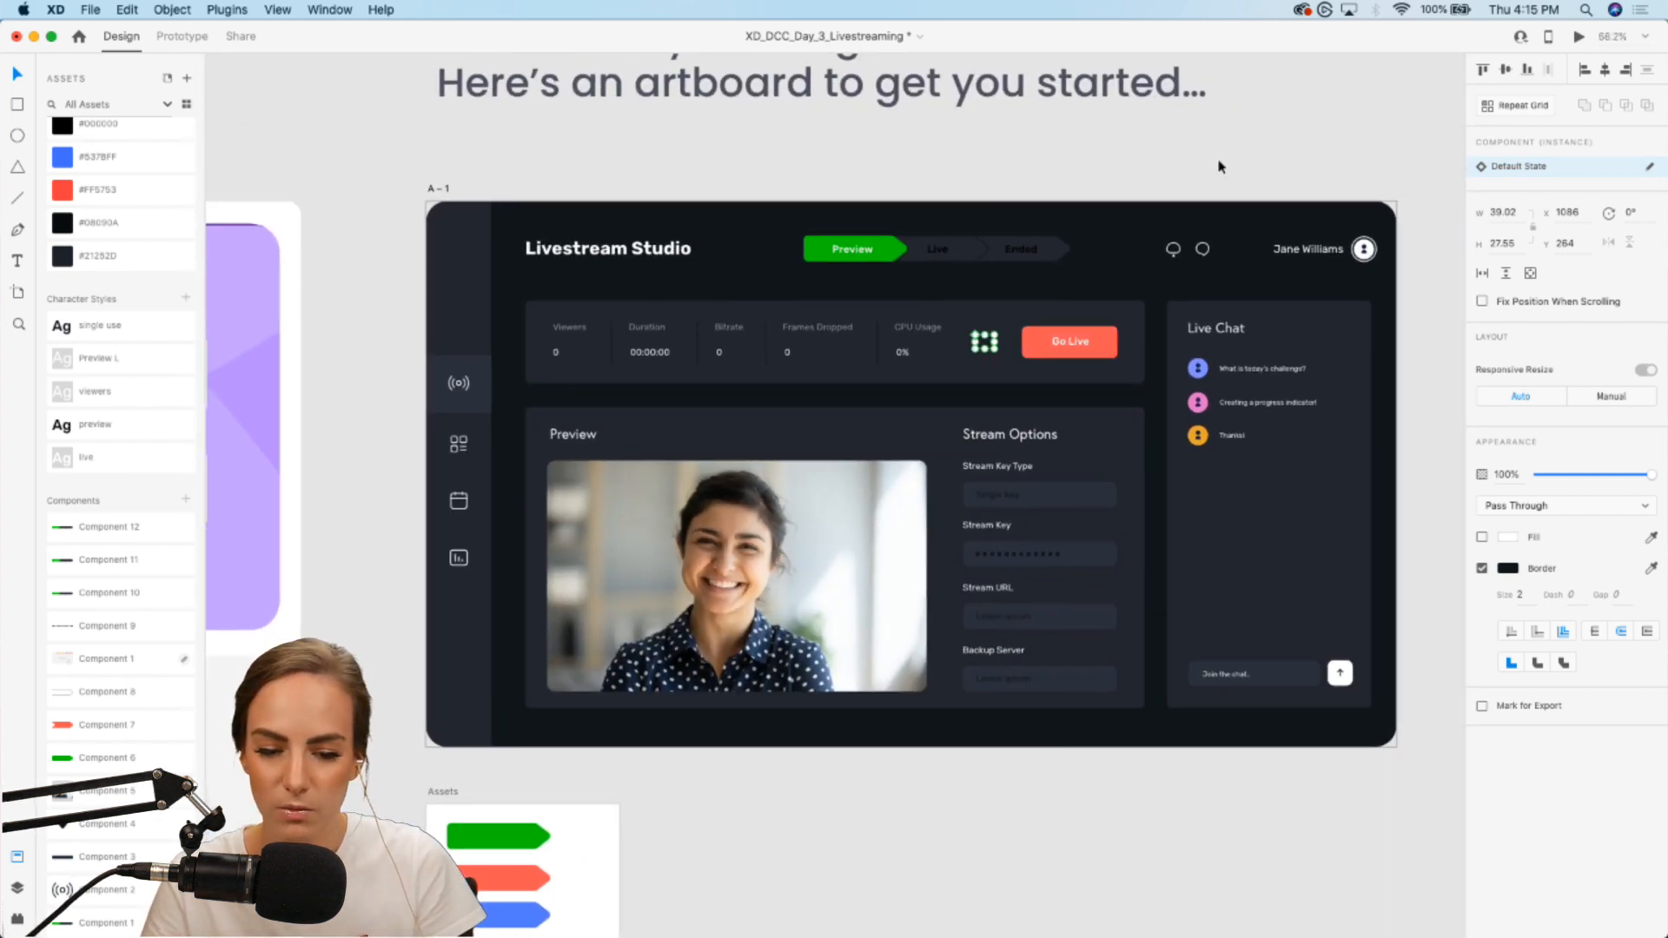
pyautogui.click(1219, 167)
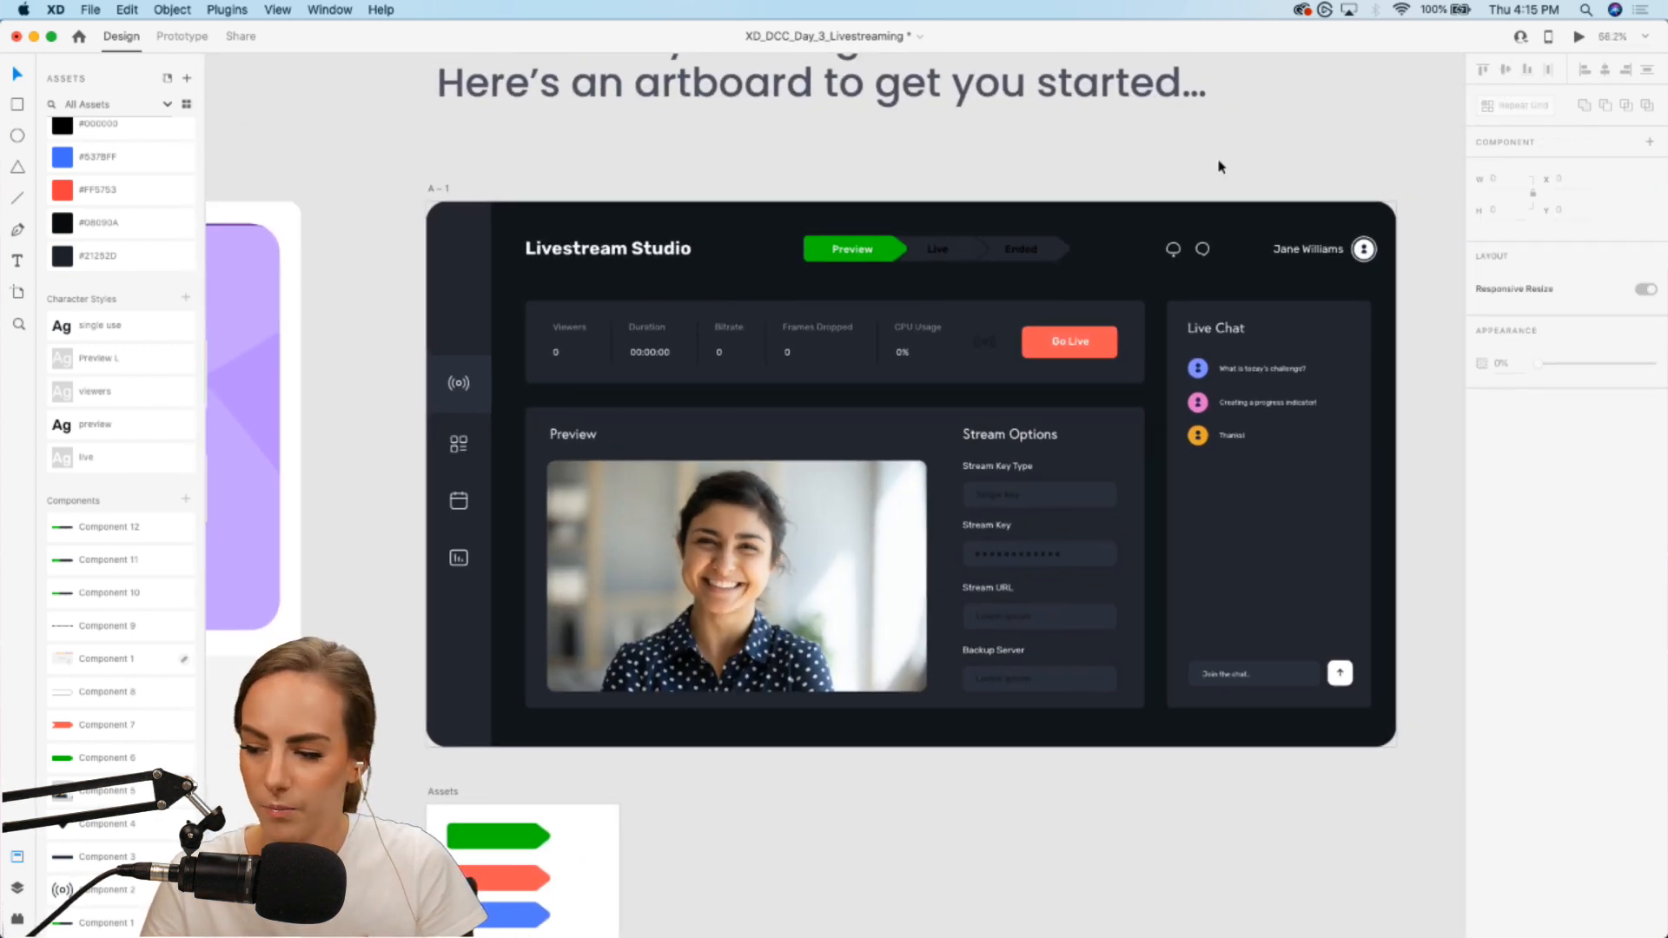
# Step: Rename the dashboard artboard as "Livestream App"
pyautogui.hscroll(2, 1219, 167)
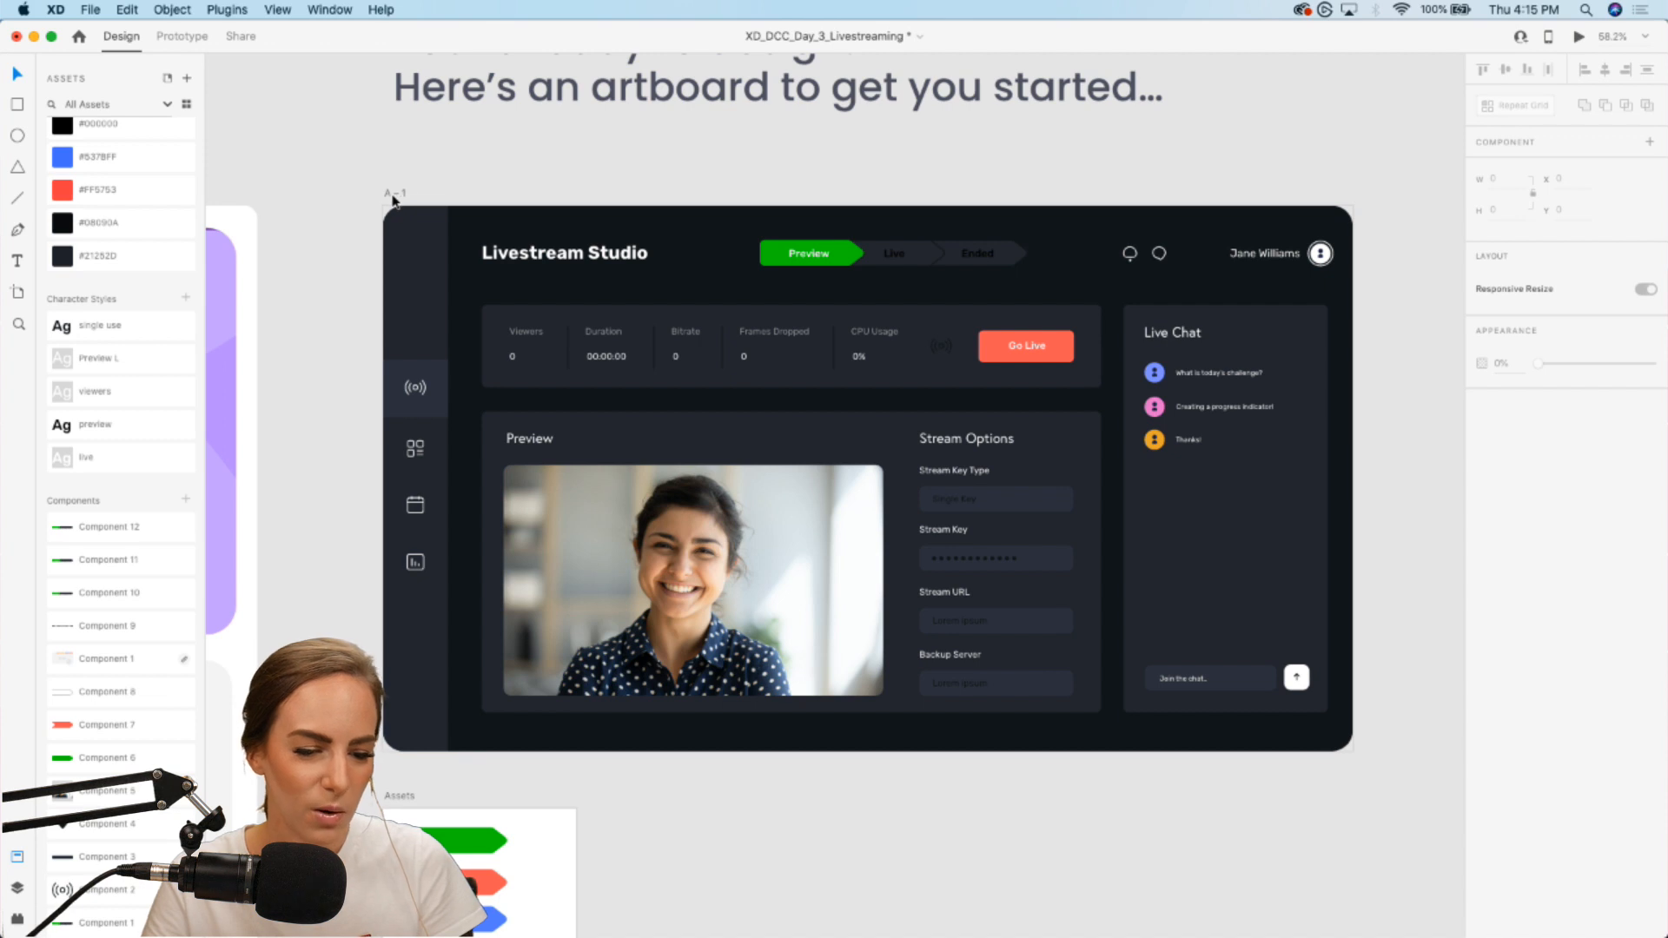
pyautogui.doubleClick(395, 193)
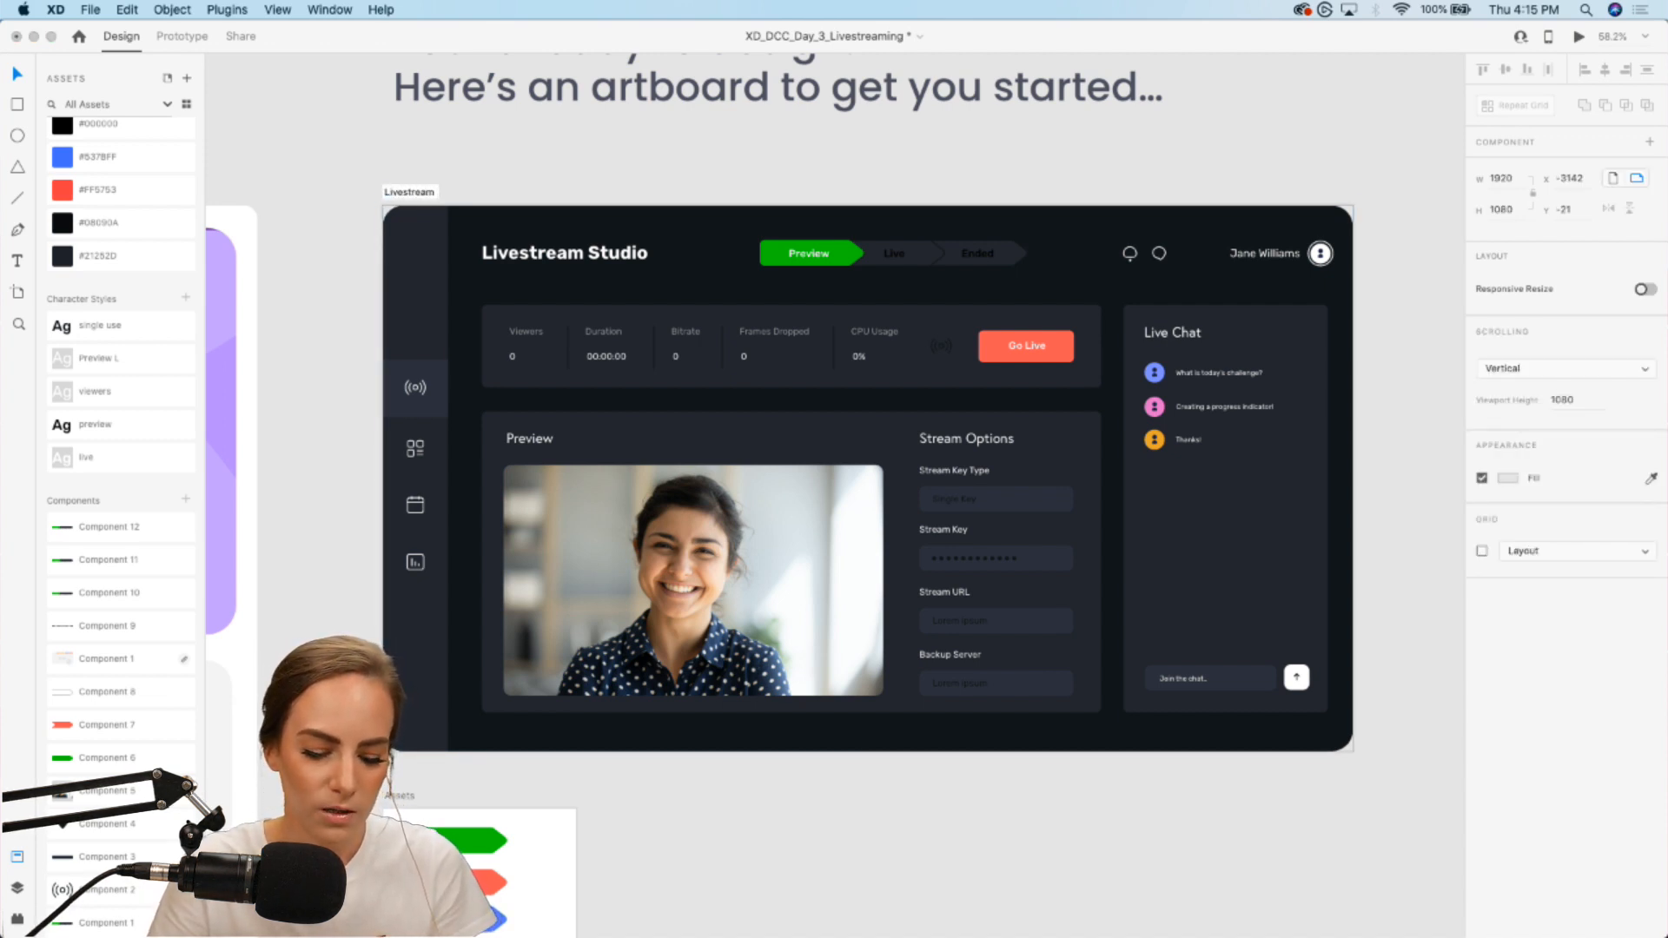
pyautogui.press('Return')
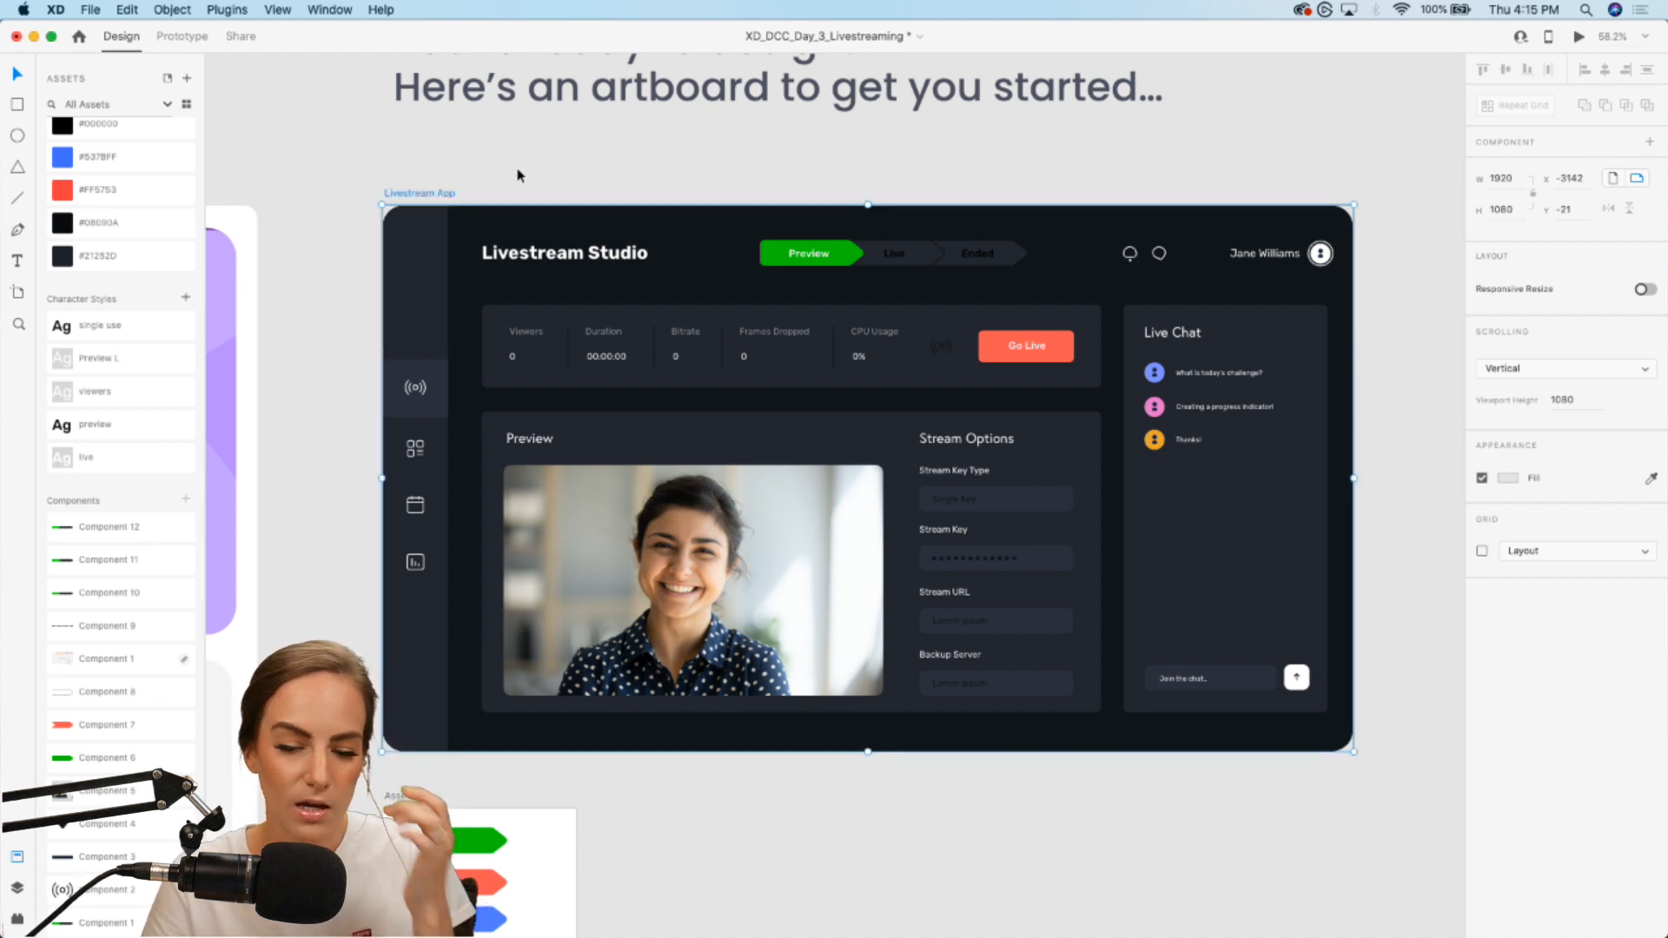
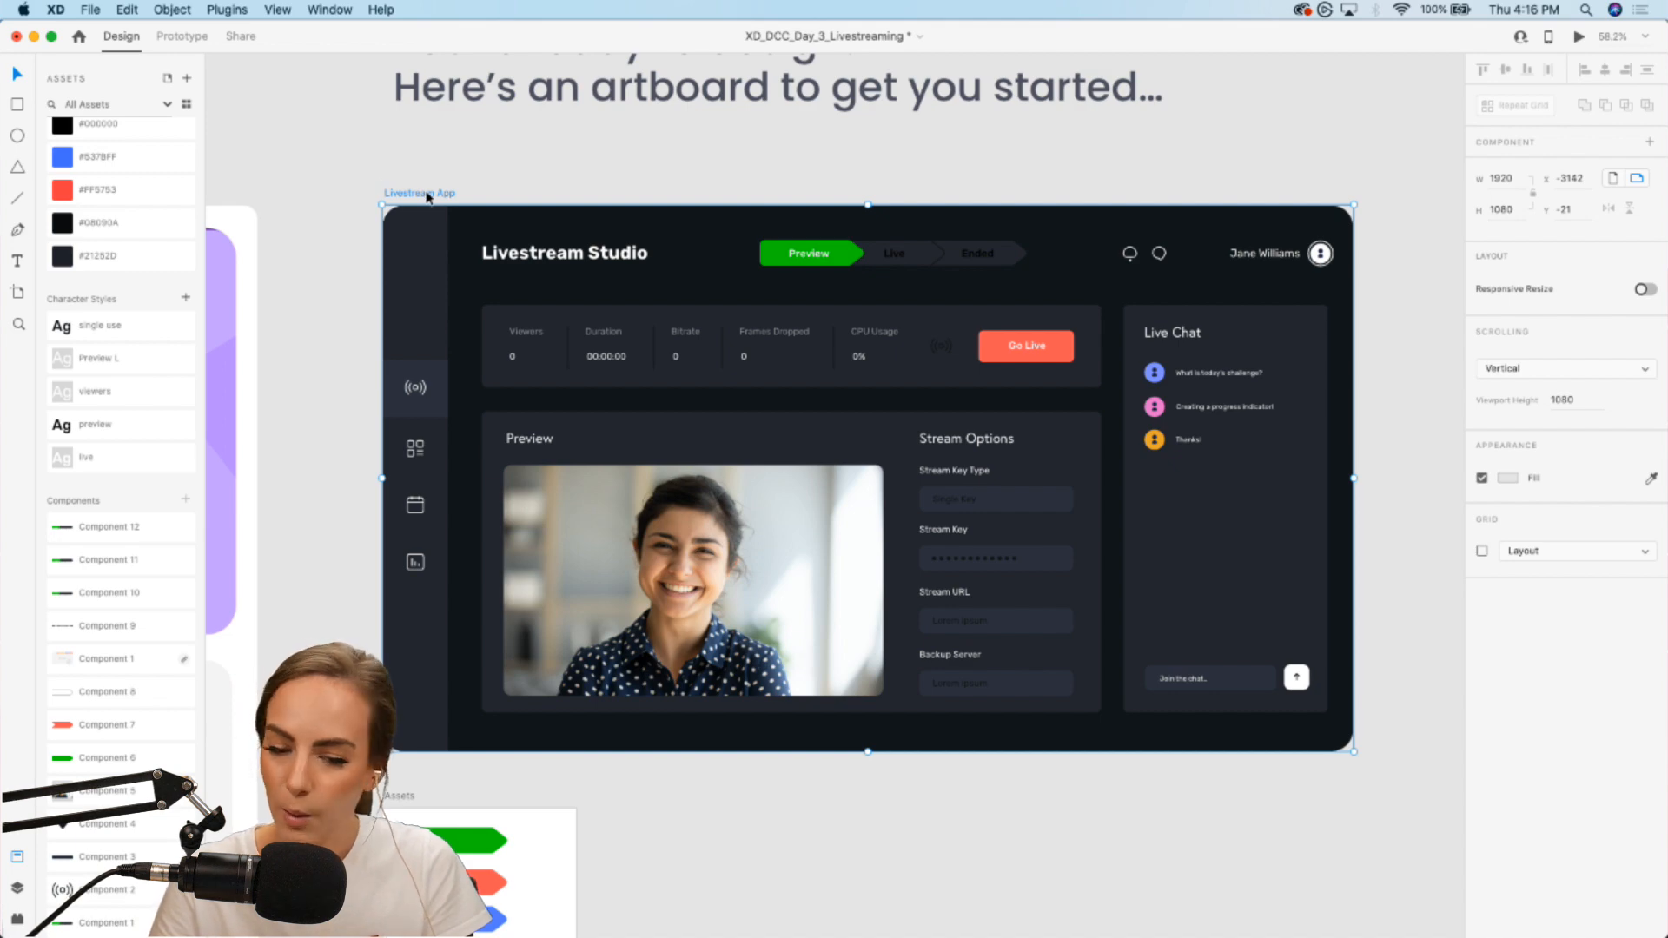
# Step: Duplicate the Livestream App artboard beside the original
pyautogui.press('super+d')
pyautogui.hscroll(-8, 428, 199)
pyautogui.hscroll(-4, 458, 247)
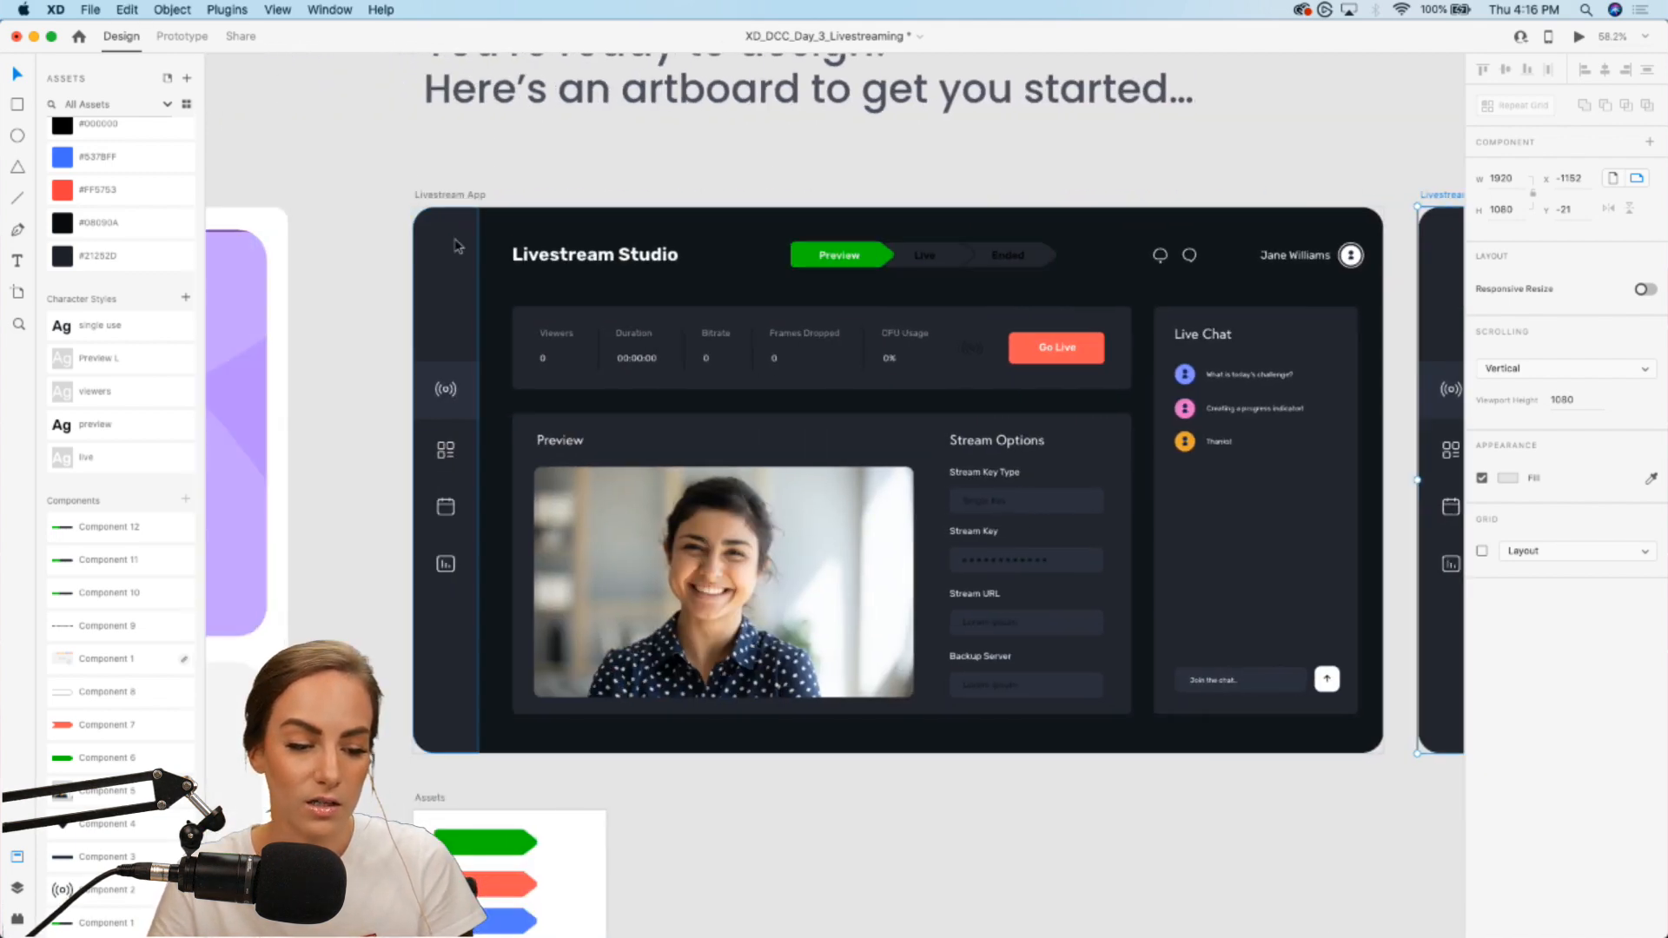
pyautogui.hscroll(10, 773, 285)
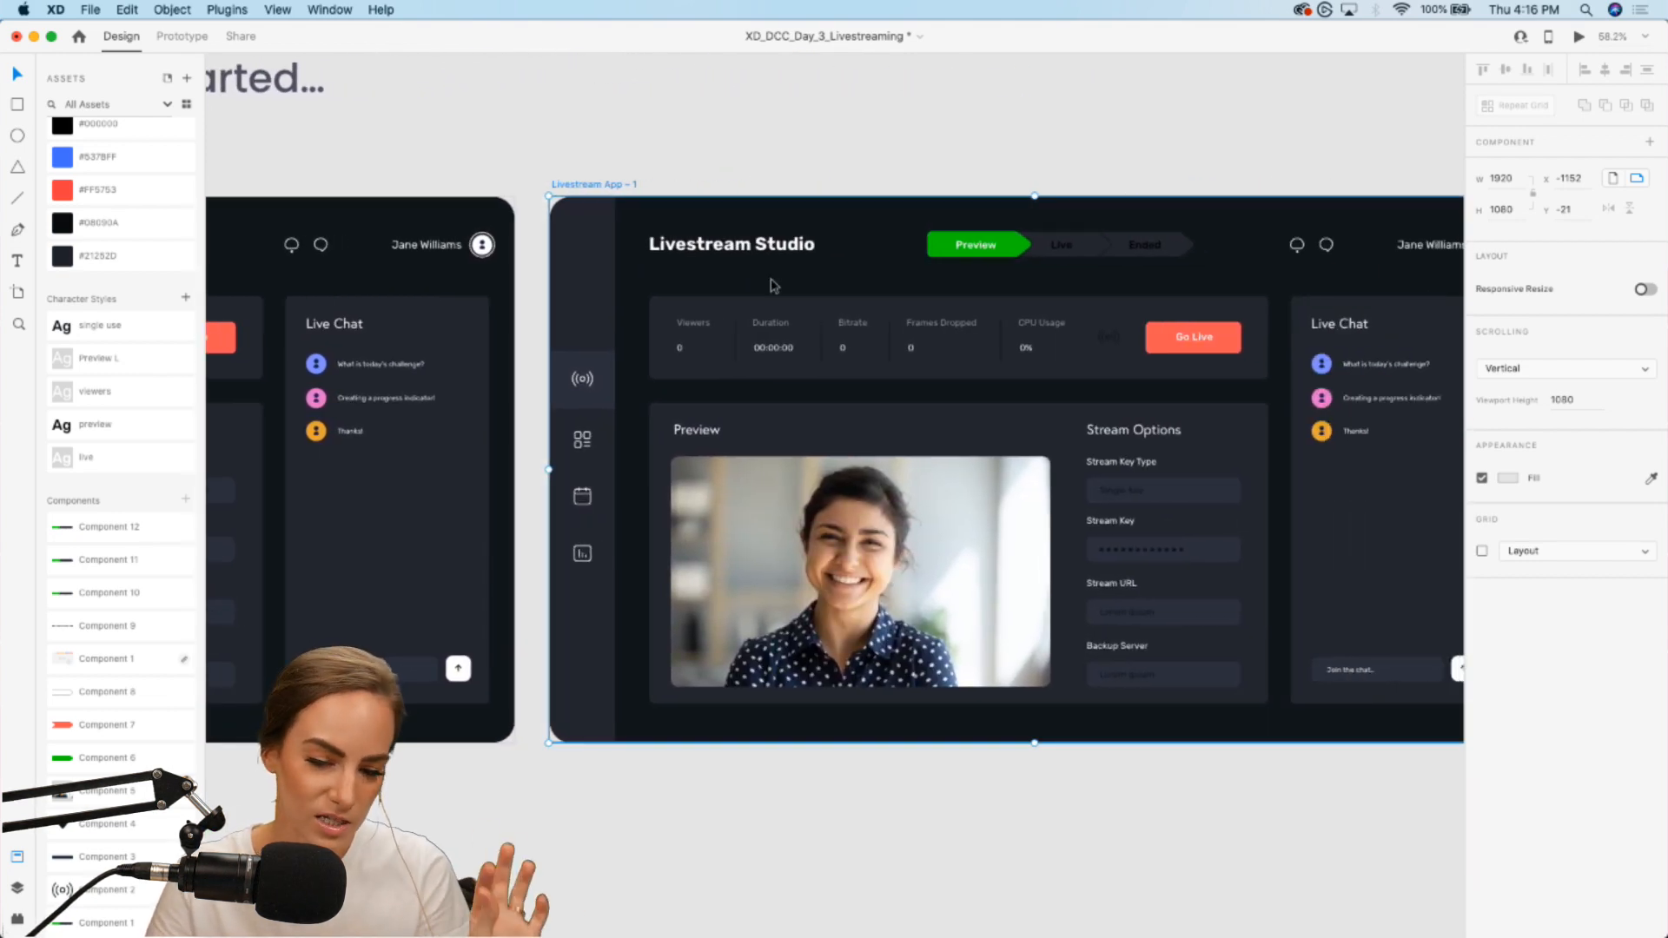
pyautogui.click(1110, 114)
# Step: Set the progress indicator on the duplicated artboard to its Live state
pyautogui.scroll(5, 1100, 146)
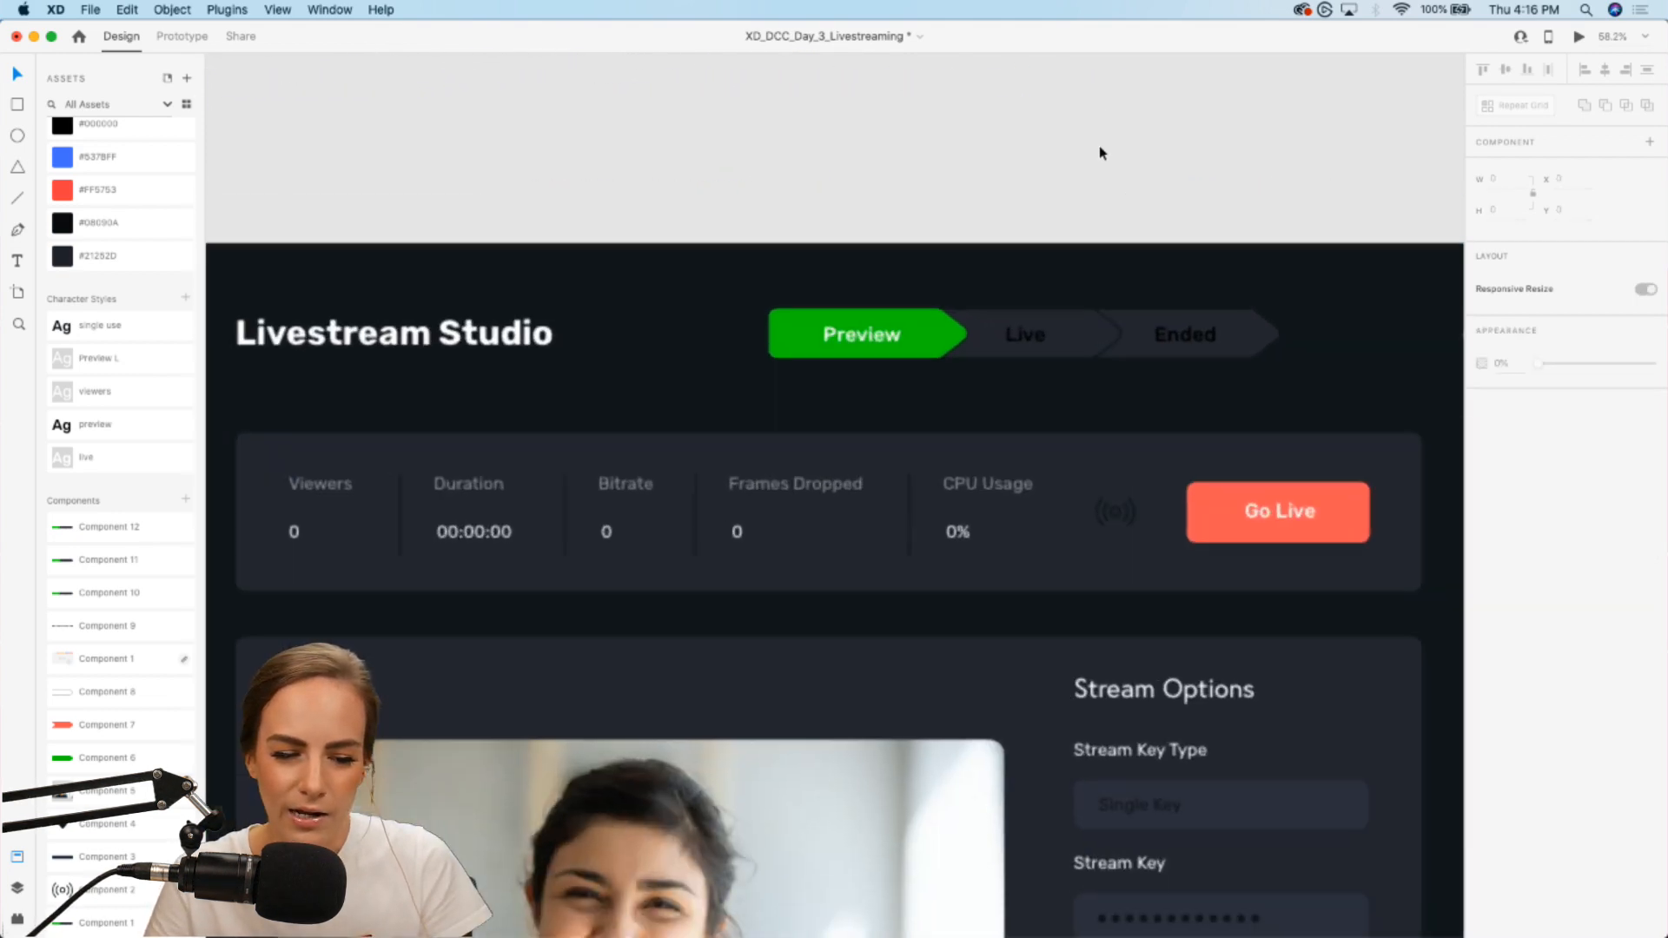
pyautogui.hscroll(1, 1098, 146)
pyautogui.click(1022, 262)
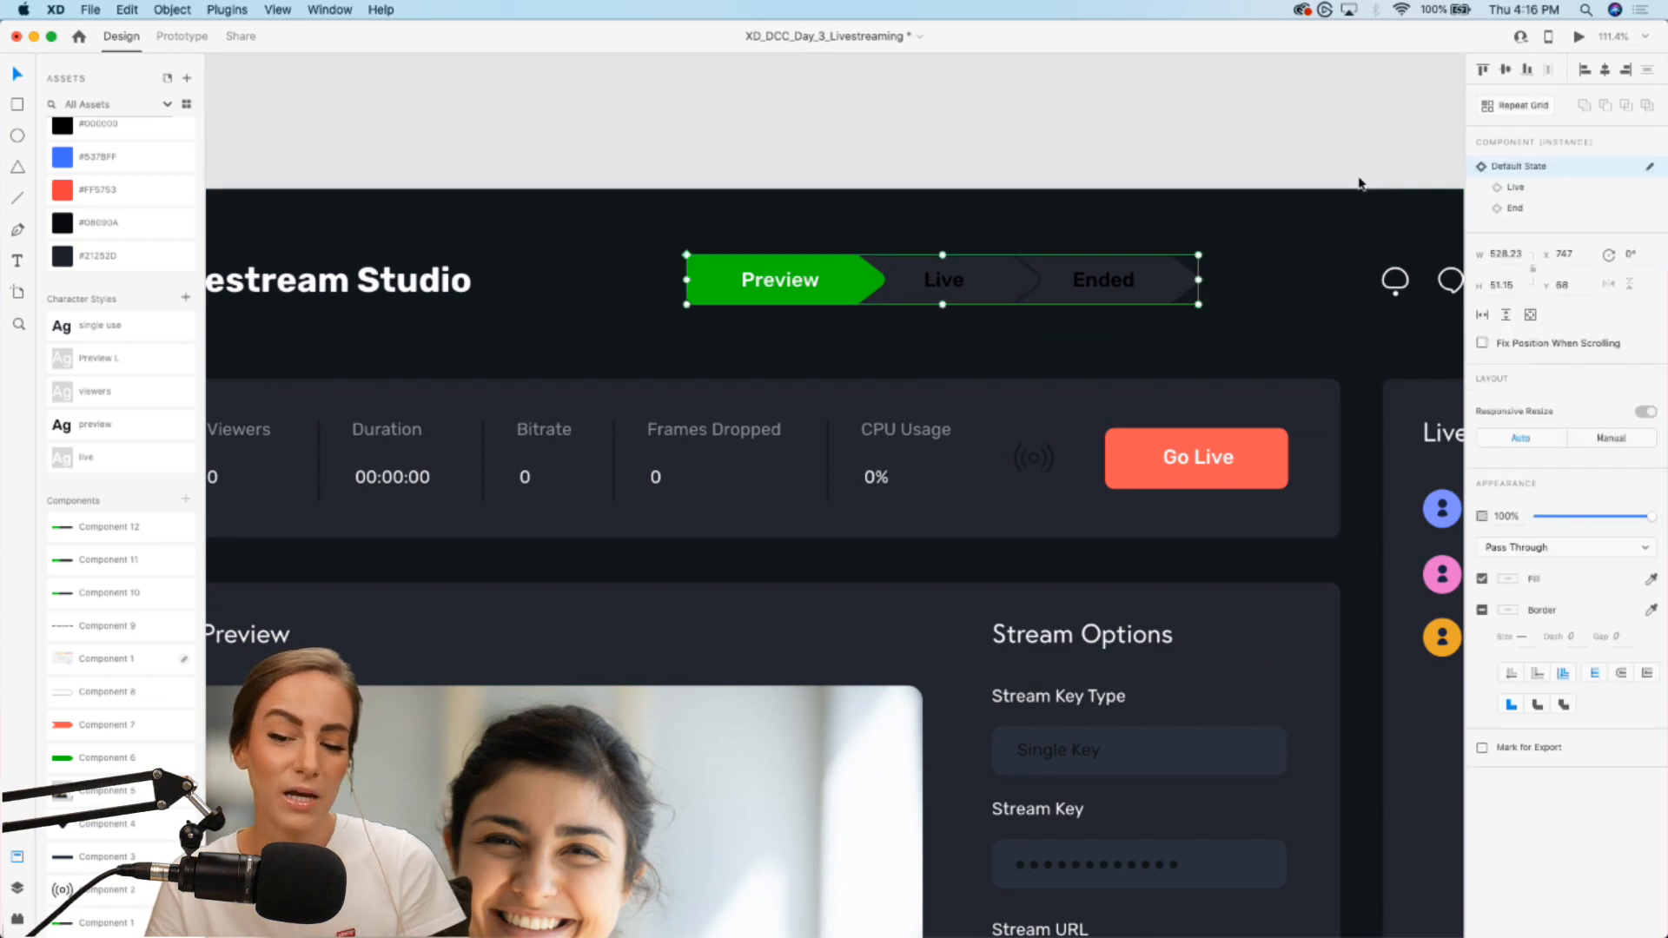
pyautogui.click(1520, 189)
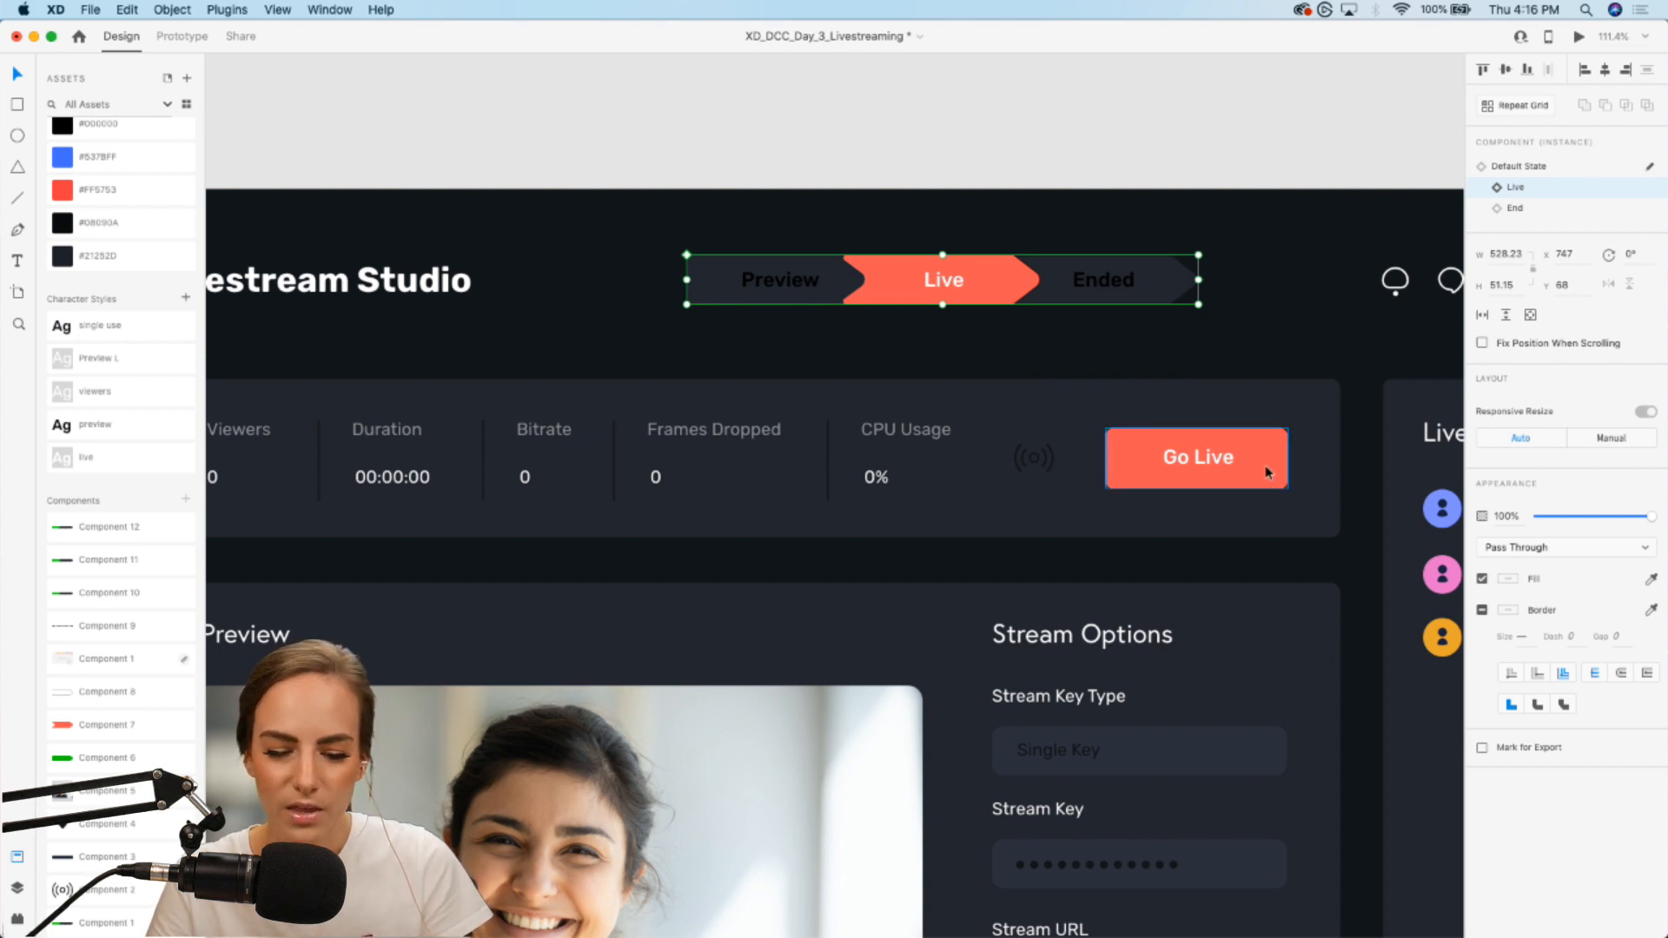
# Step: In Prototype mode, wire the Go Live button on the Livestream App artboard to Livestream App – 1
pyautogui.scroll(-5, 1265, 469)
pyautogui.hscroll(-4, 1264, 469)
pyautogui.hscroll(-2, 752, 428)
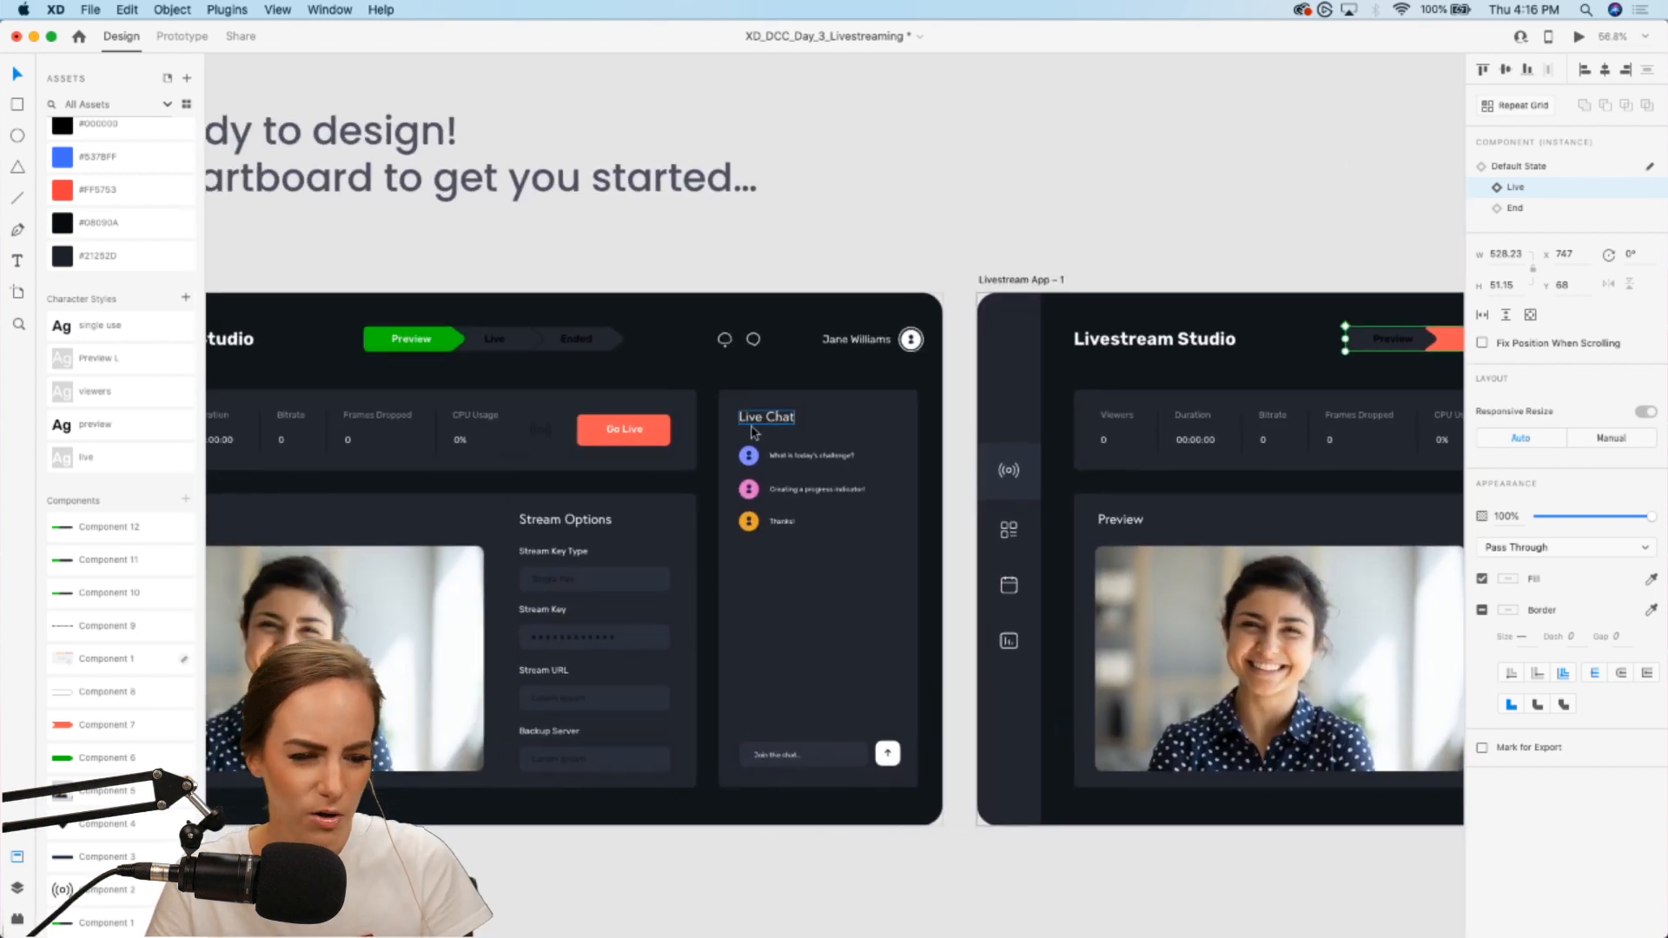
pyautogui.click(178, 37)
pyautogui.scroll(4, 793, 327)
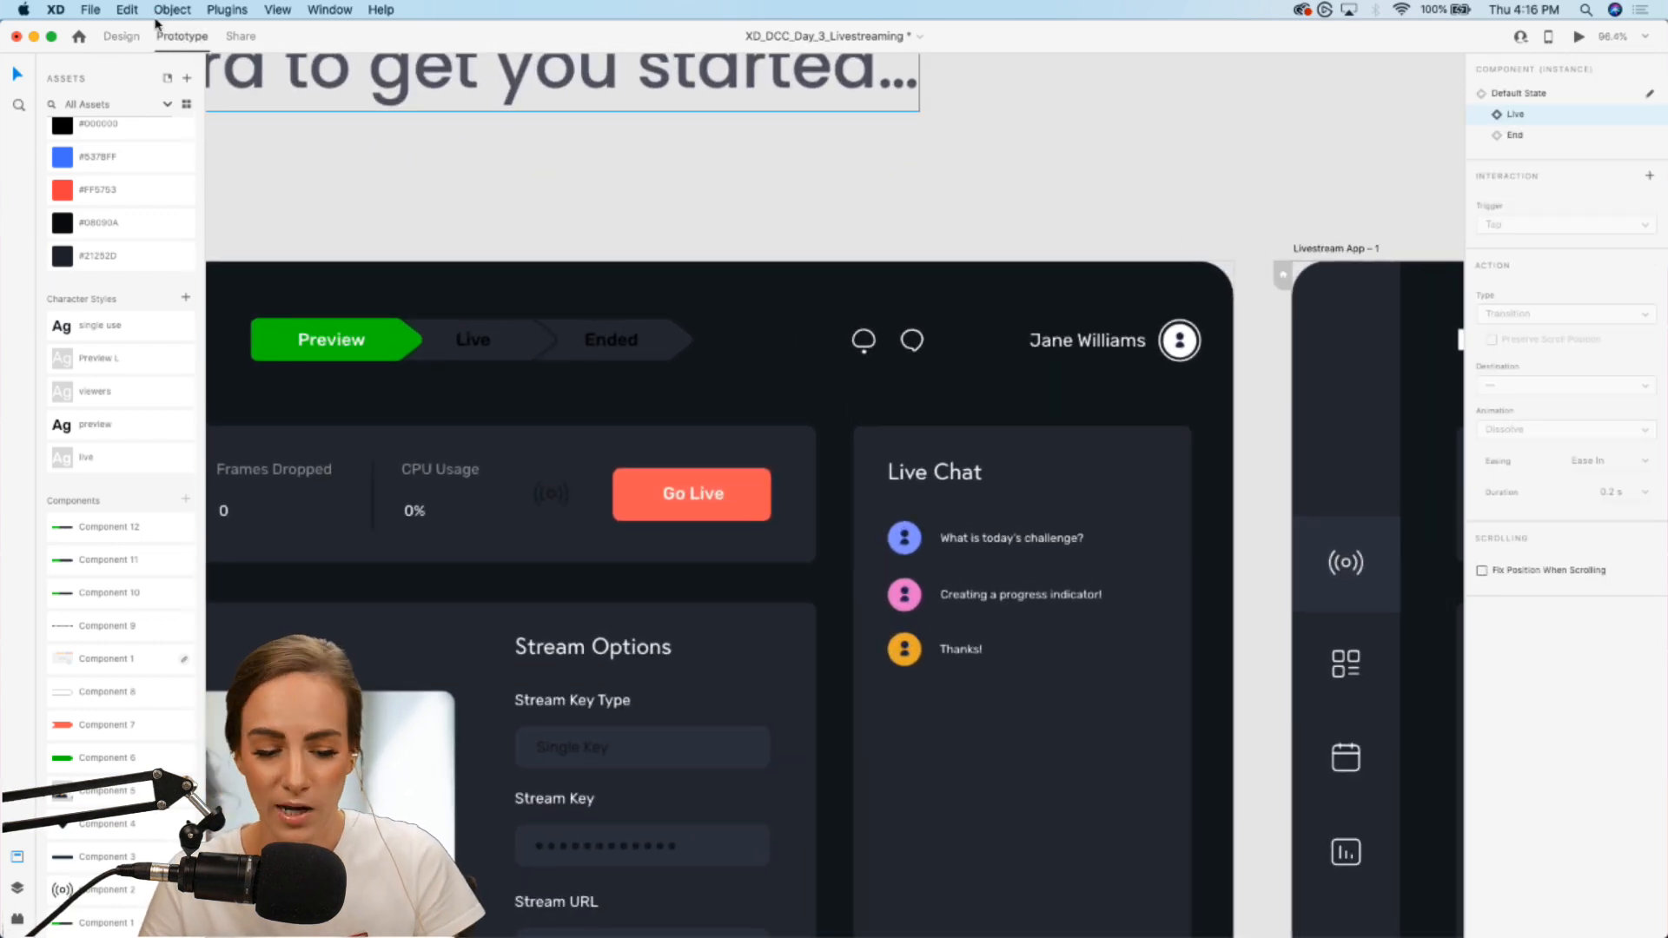
pyautogui.click(710, 488)
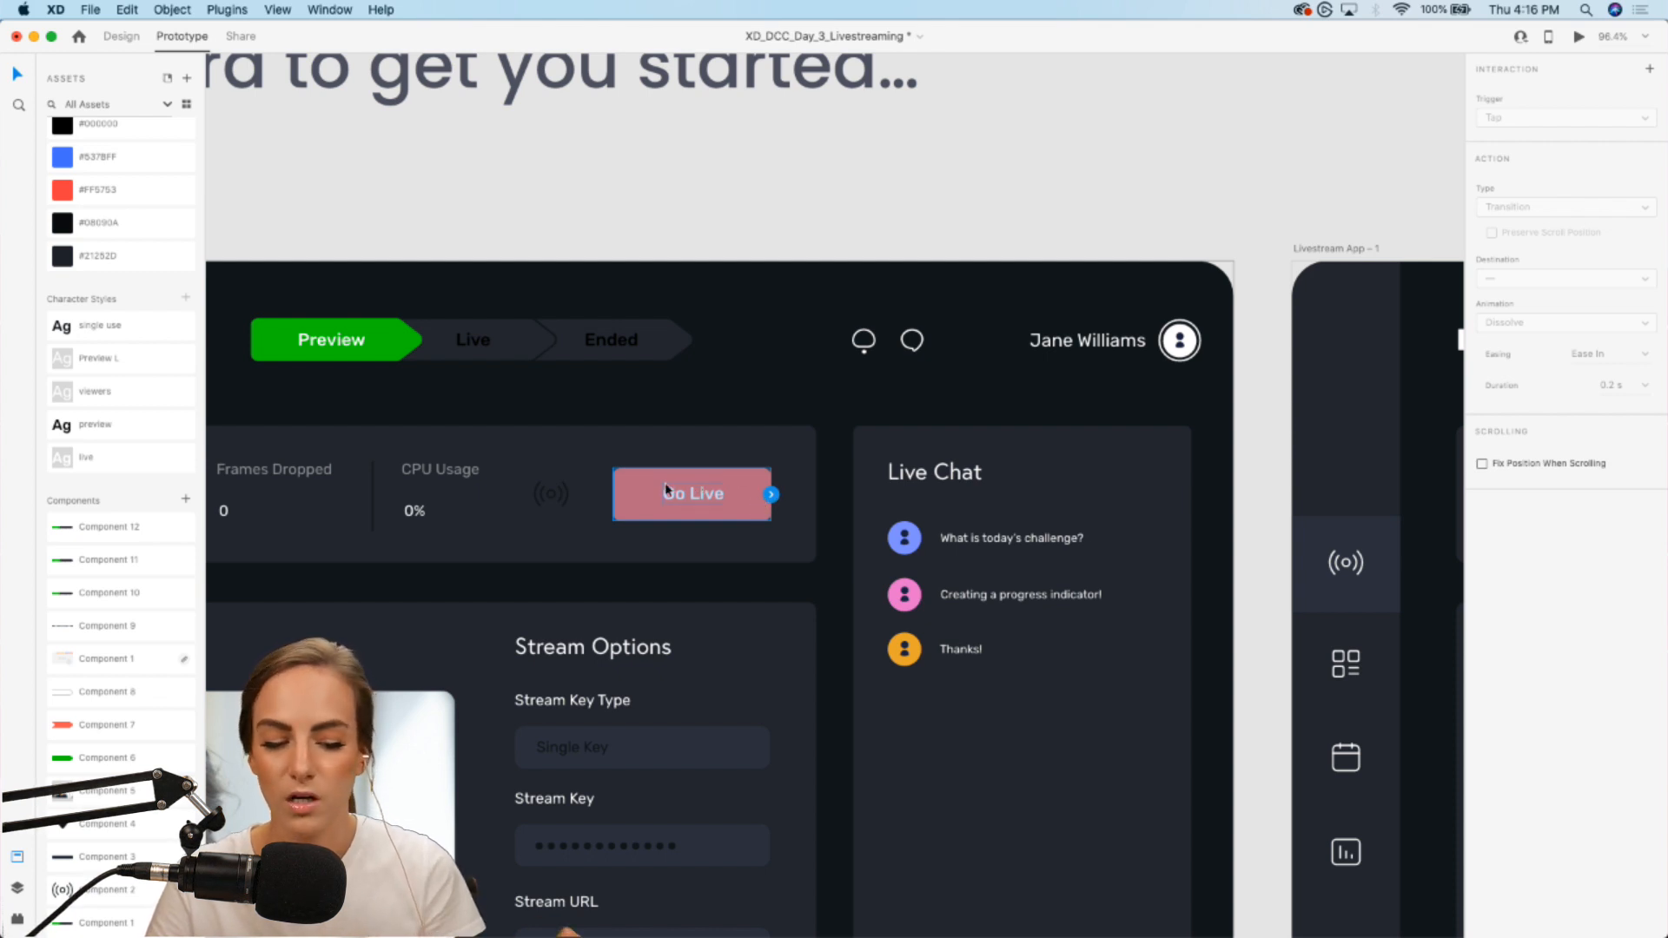
pyautogui.hscroll(3, 727, 500)
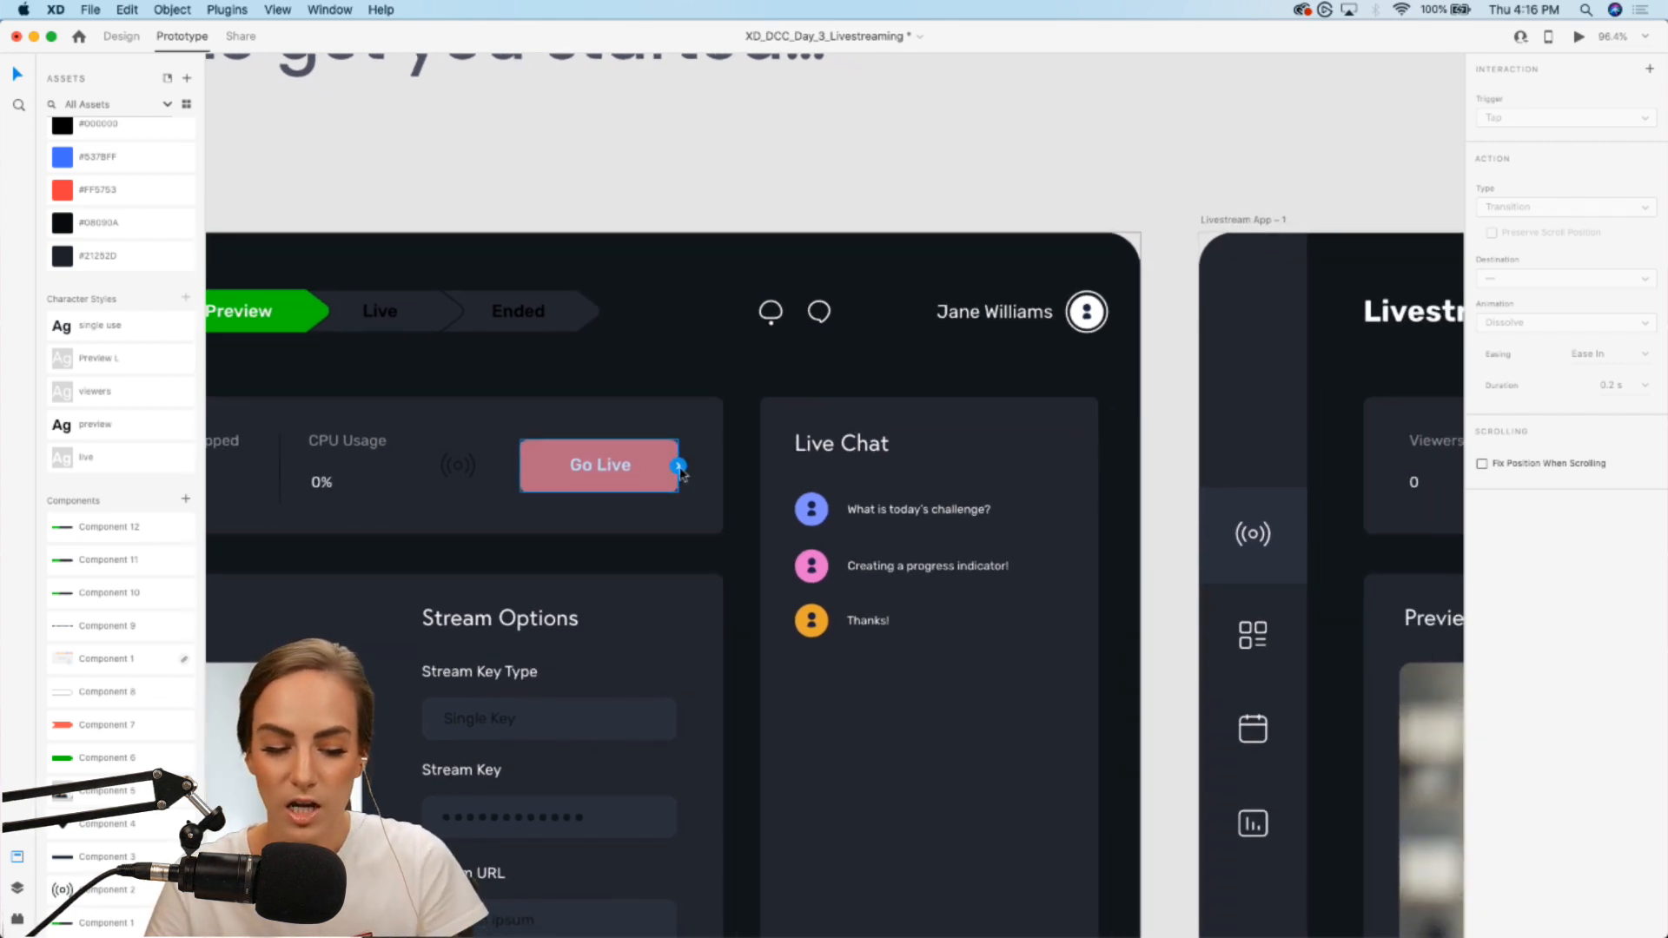
pyautogui.moveTo(679, 466); pyautogui.dragTo(1254, 533)
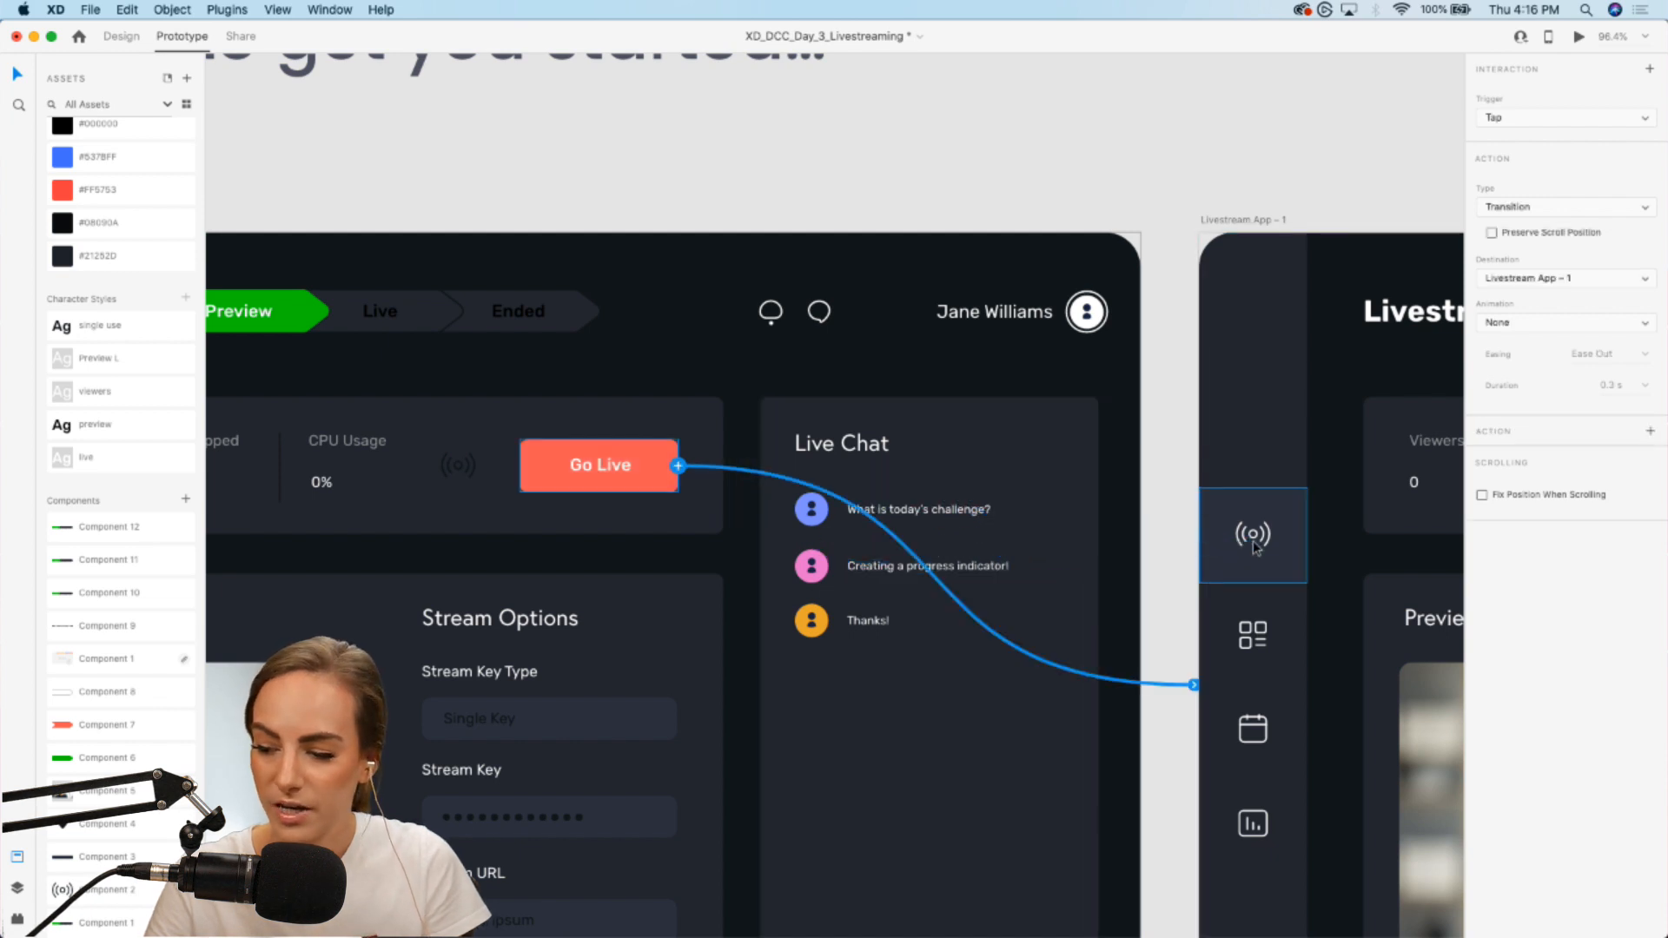
# Step: Check the trigger, action type and animation options of the Go Live button's interaction
pyautogui.scroll(-3, 1255, 534)
pyautogui.hscroll(5, 1253, 540)
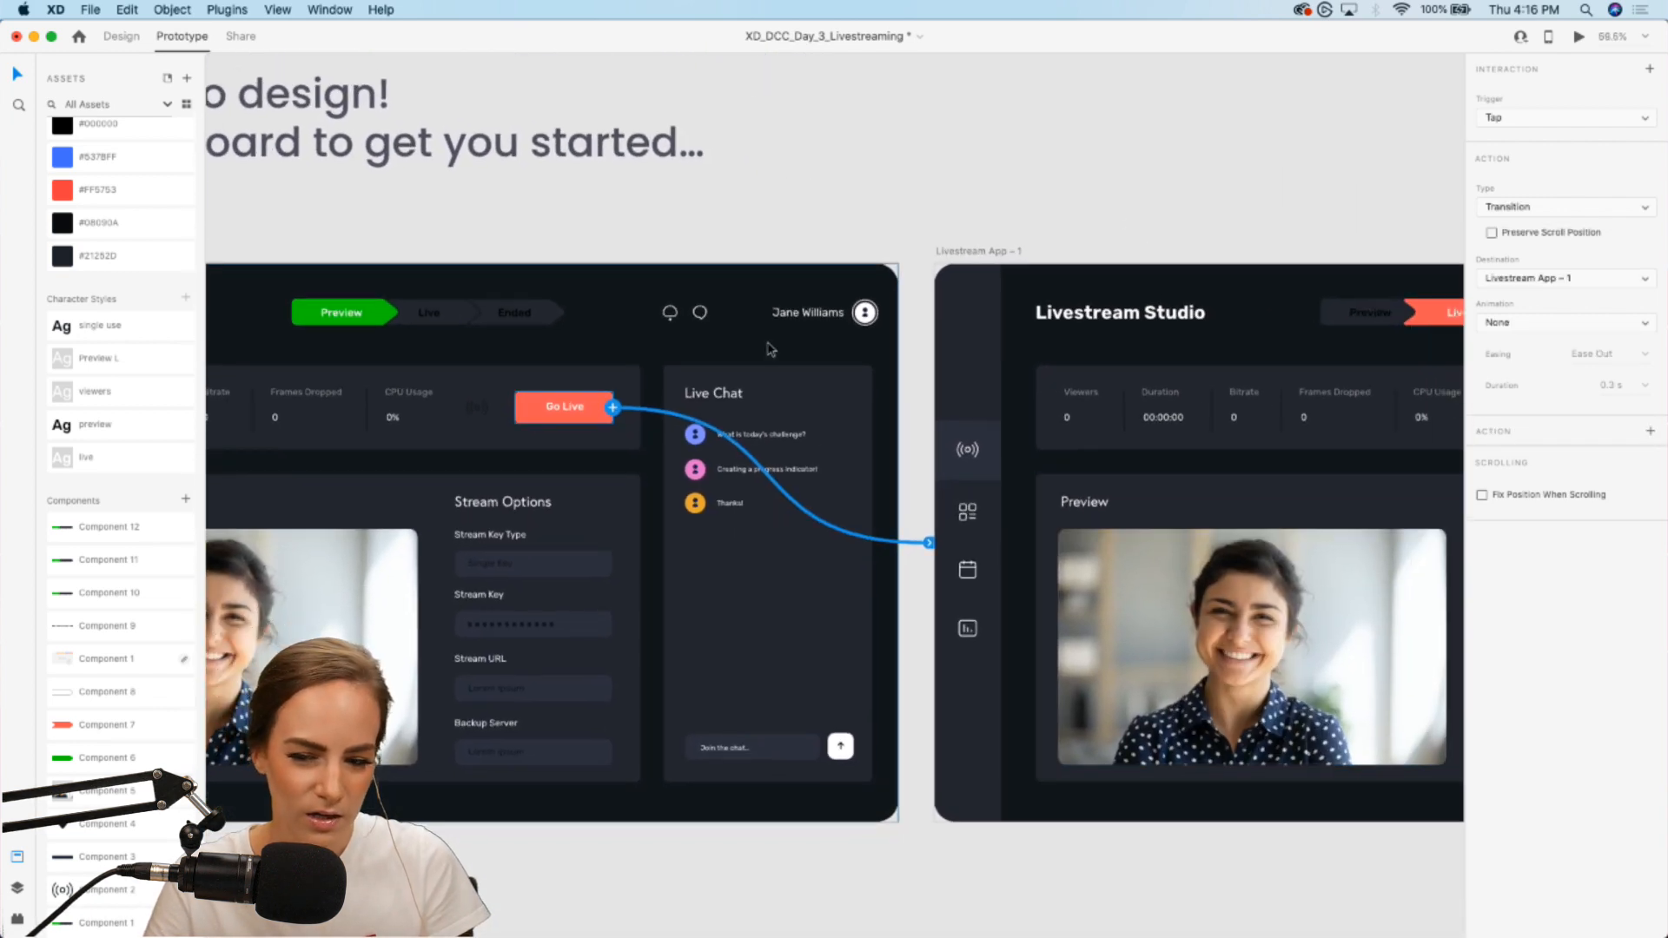
pyautogui.click(1542, 125)
pyautogui.click(1597, 85)
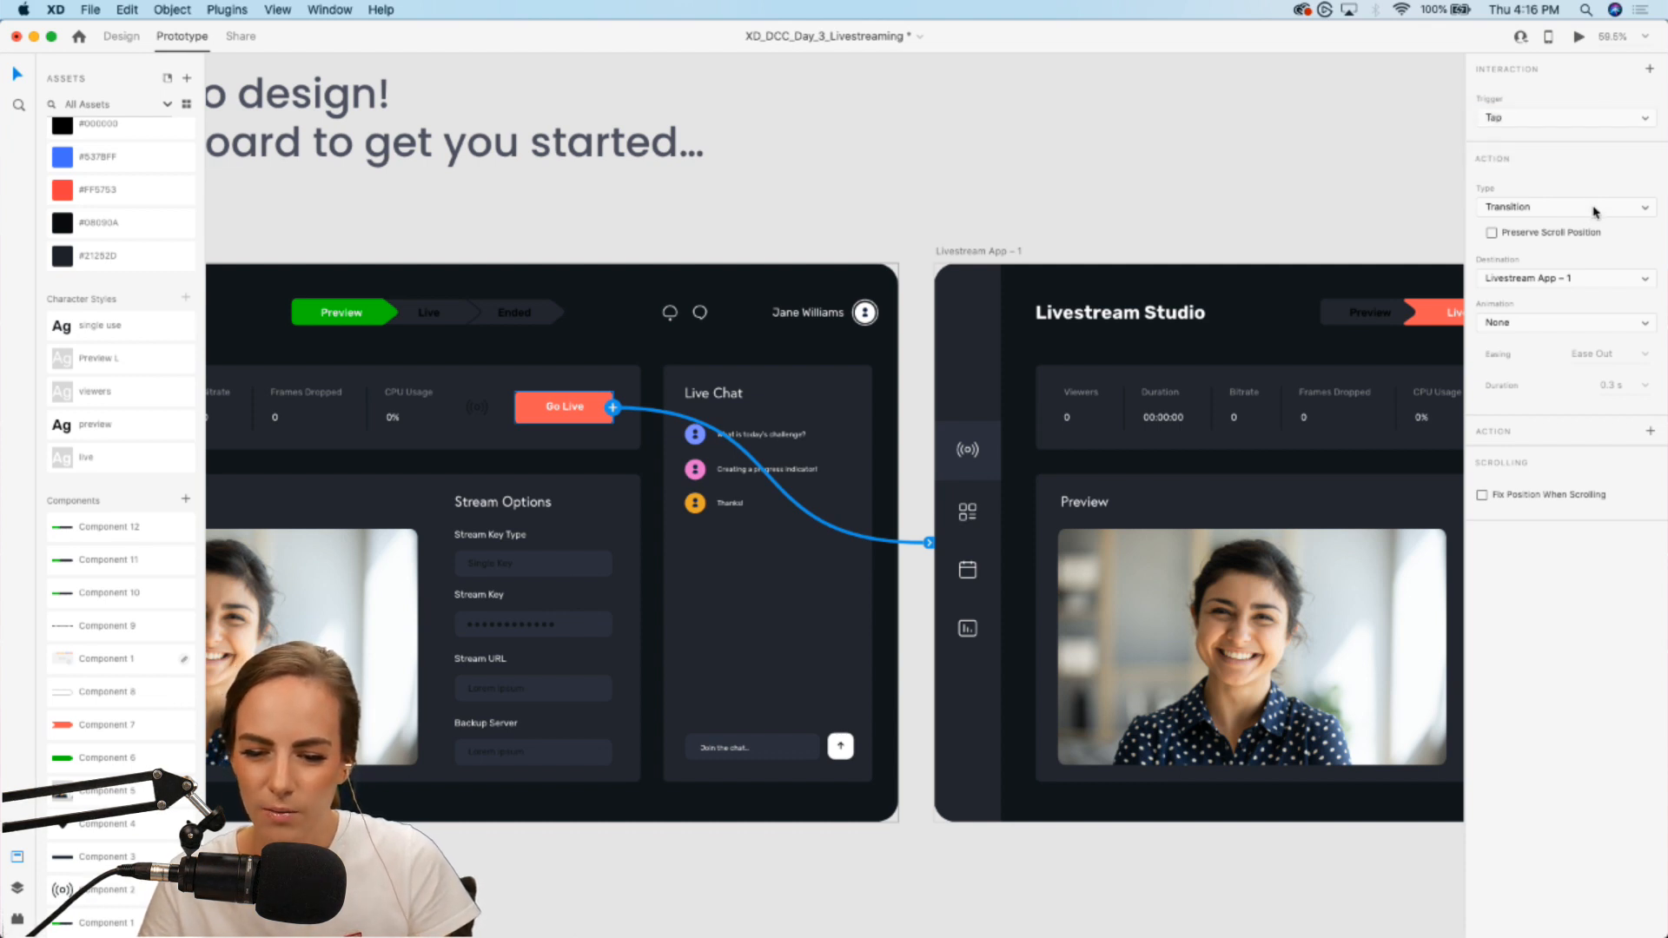
pyautogui.click(1595, 211)
pyautogui.click(1610, 191)
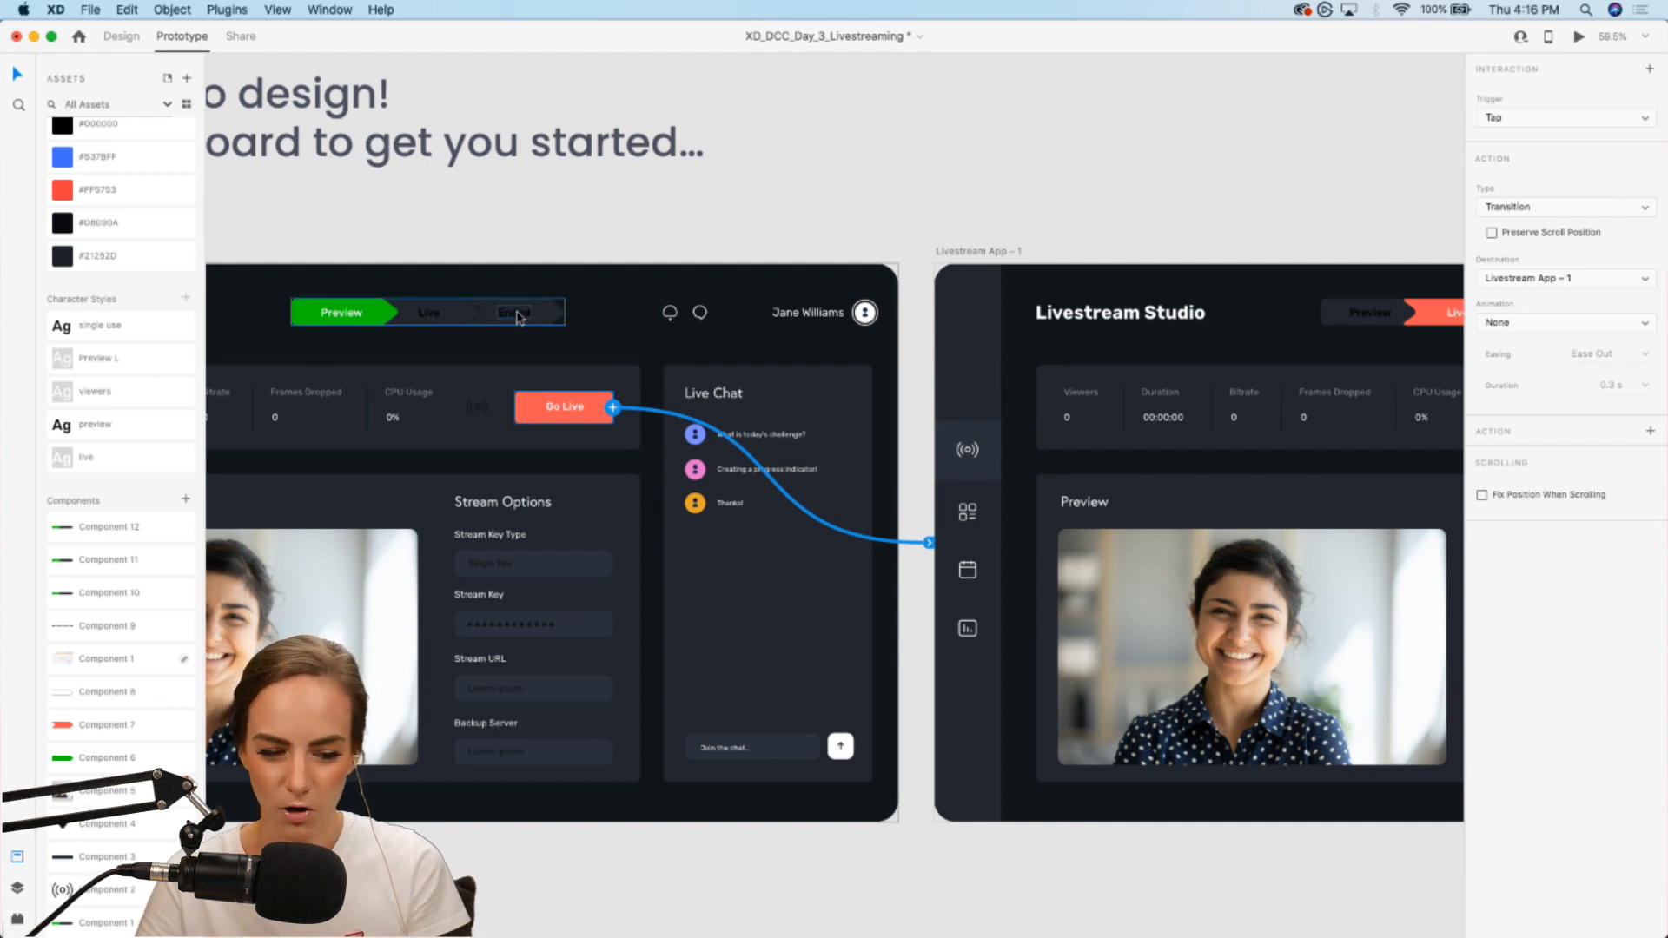
pyautogui.click(1499, 324)
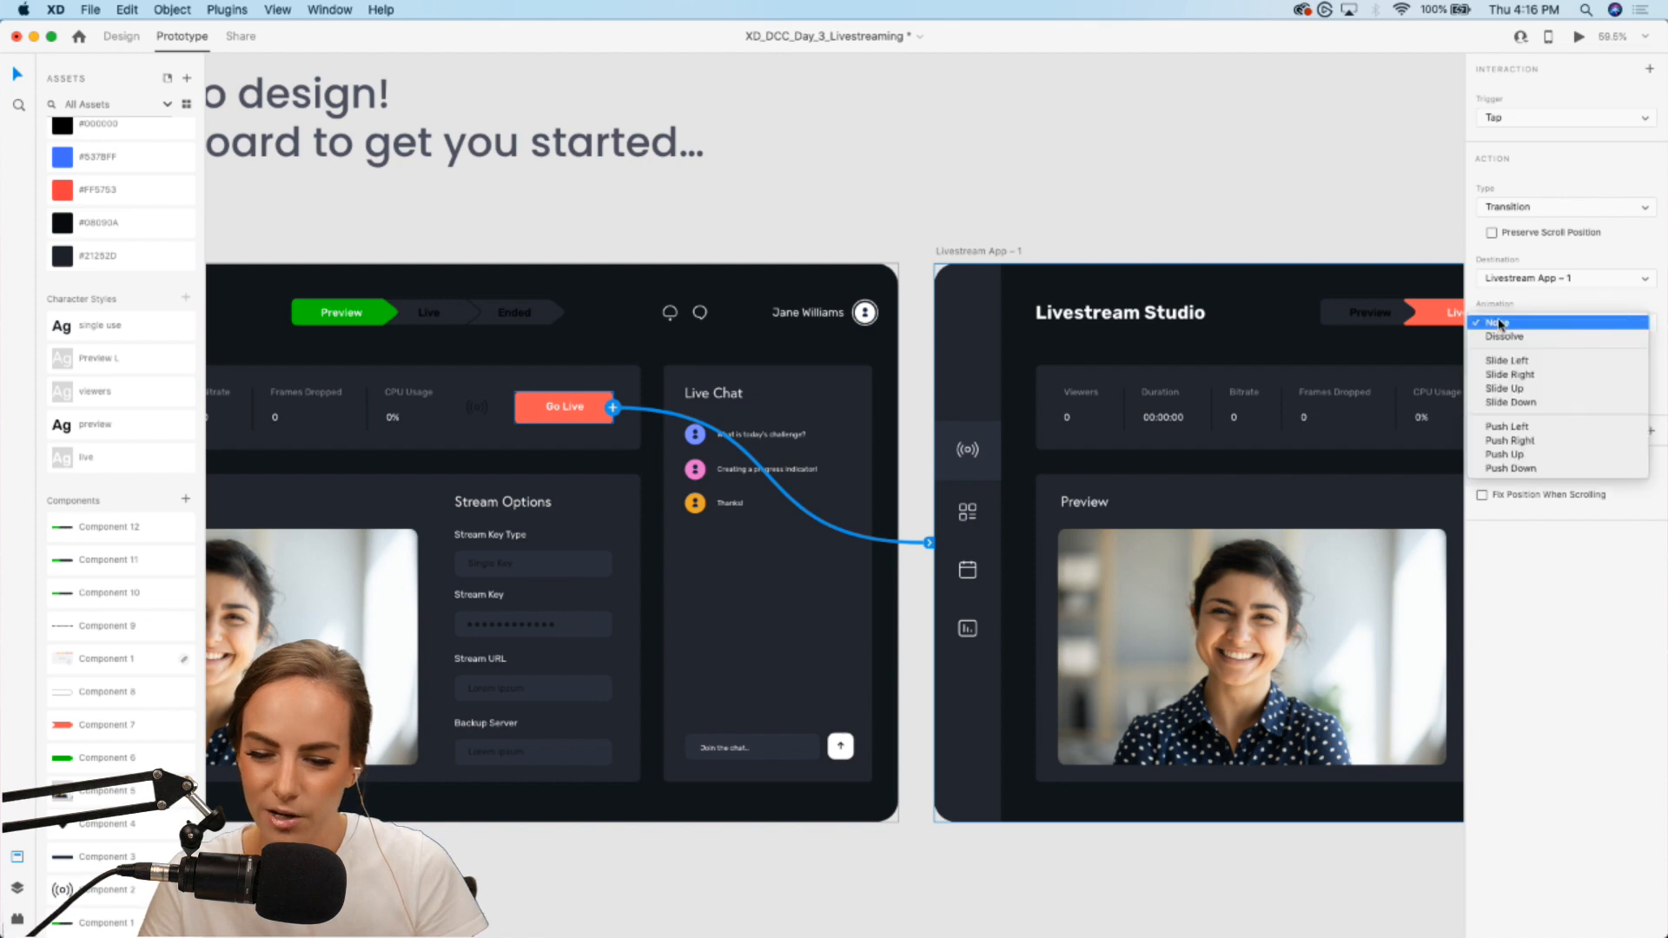
pyautogui.click(1501, 322)
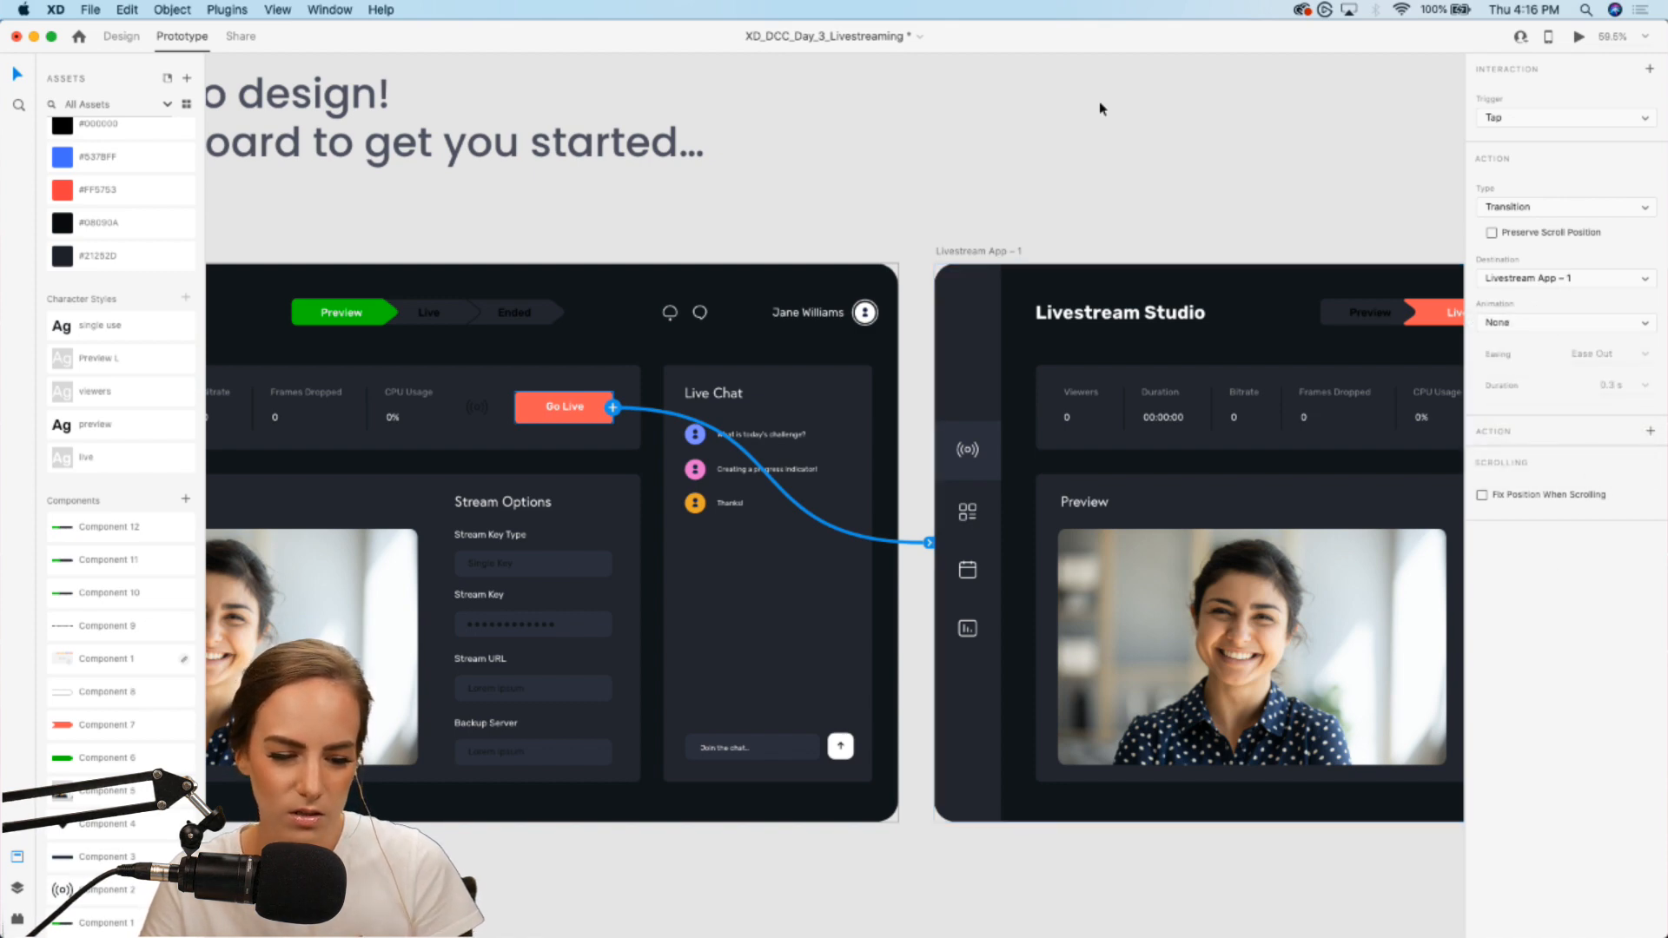
# Step: Preview the prototype, test the Go Live button's transition and close the preview
pyautogui.hscroll(-5, 1099, 109)
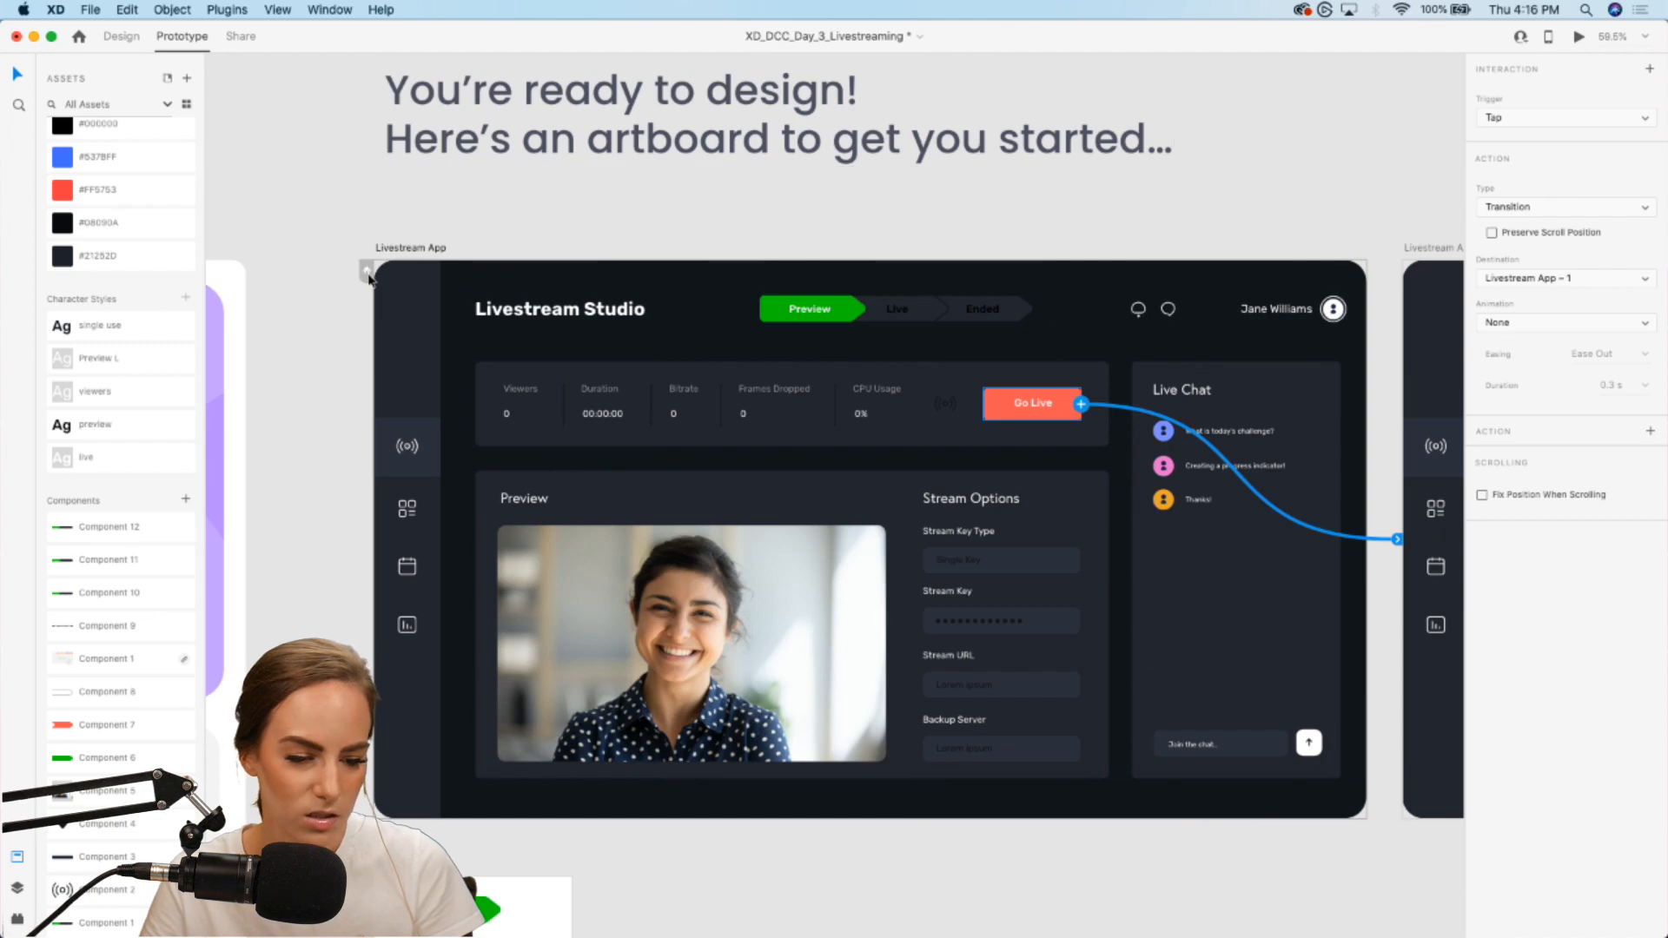
pyautogui.hscroll(8, 369, 278)
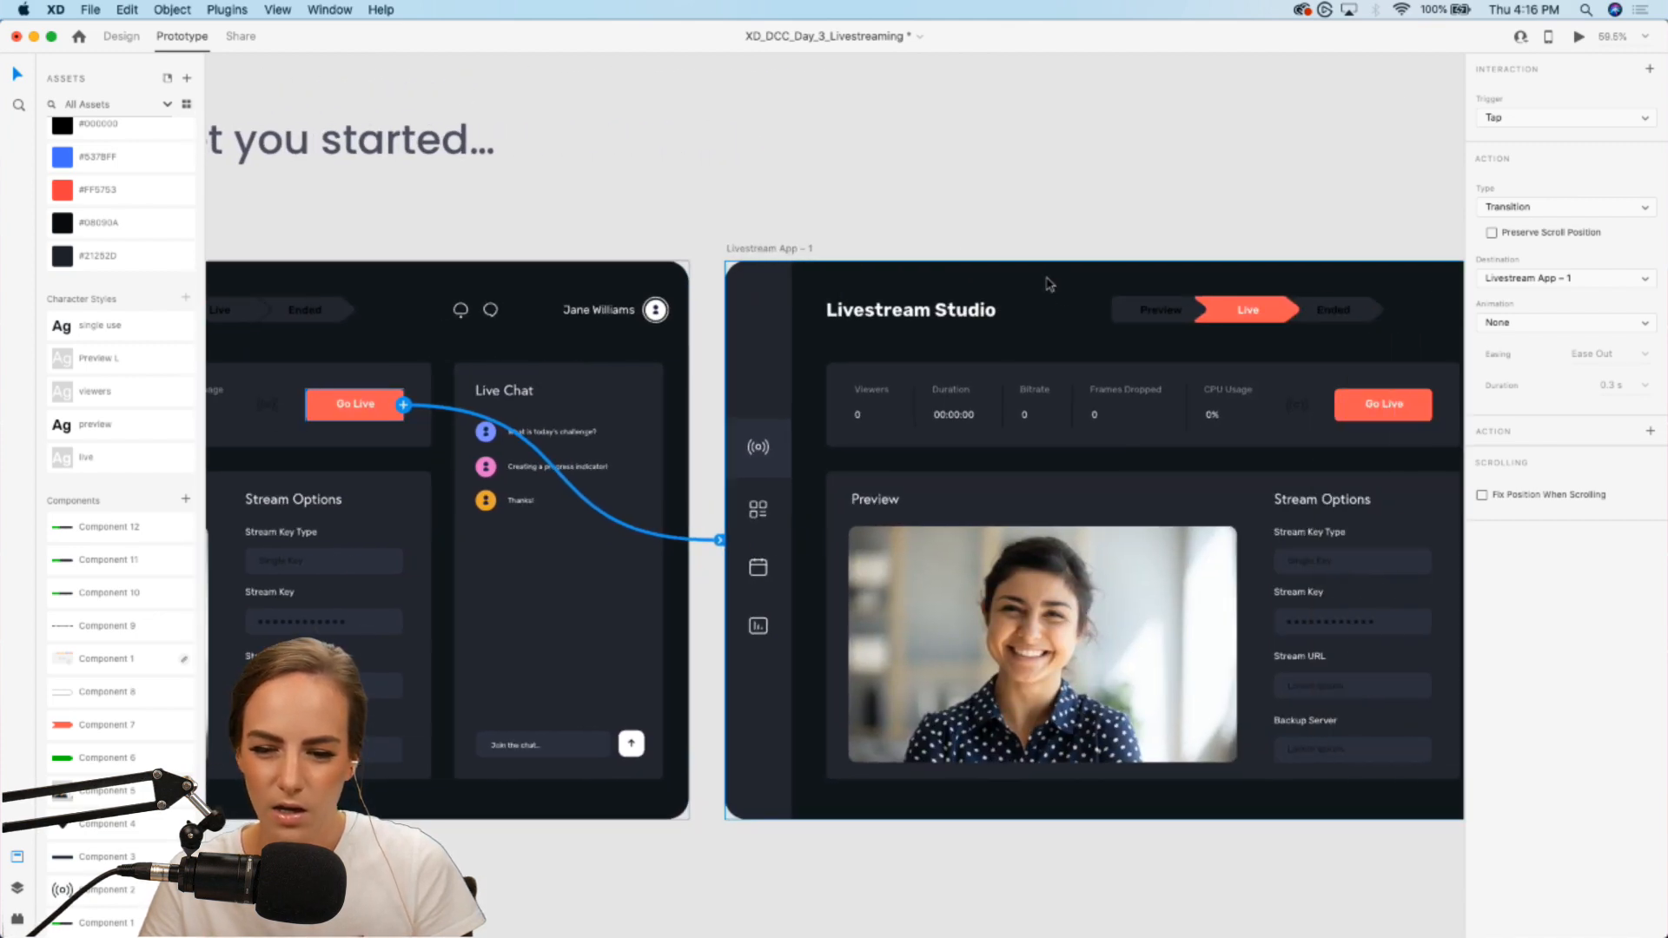
pyautogui.click(1580, 36)
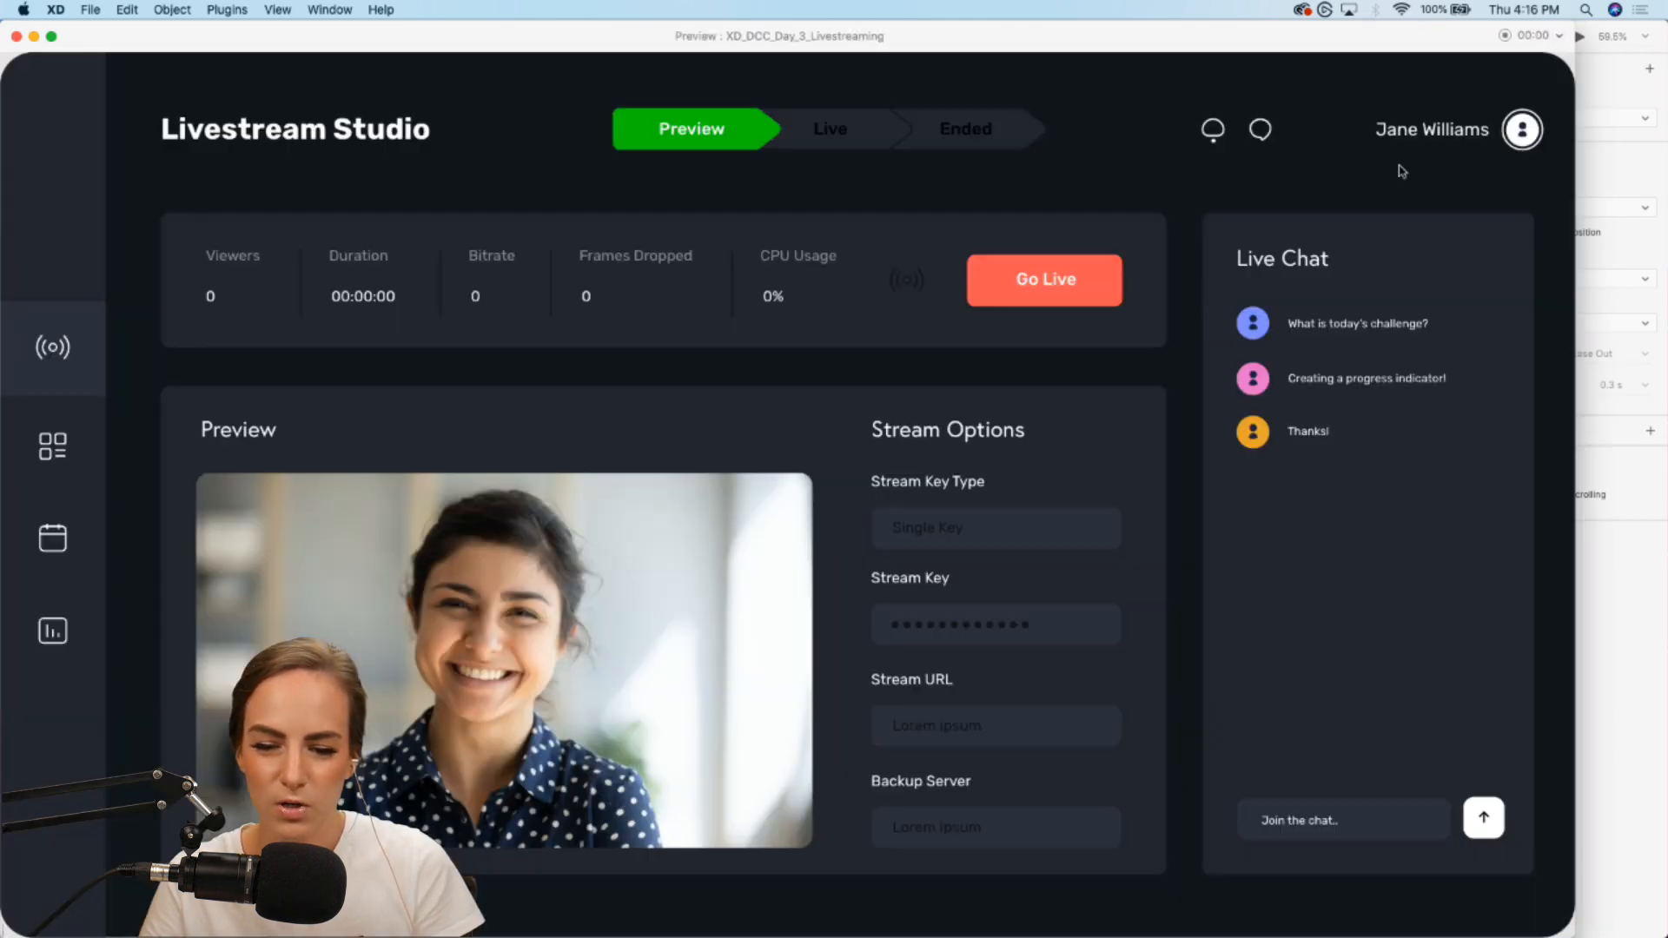
pyautogui.click(1023, 288)
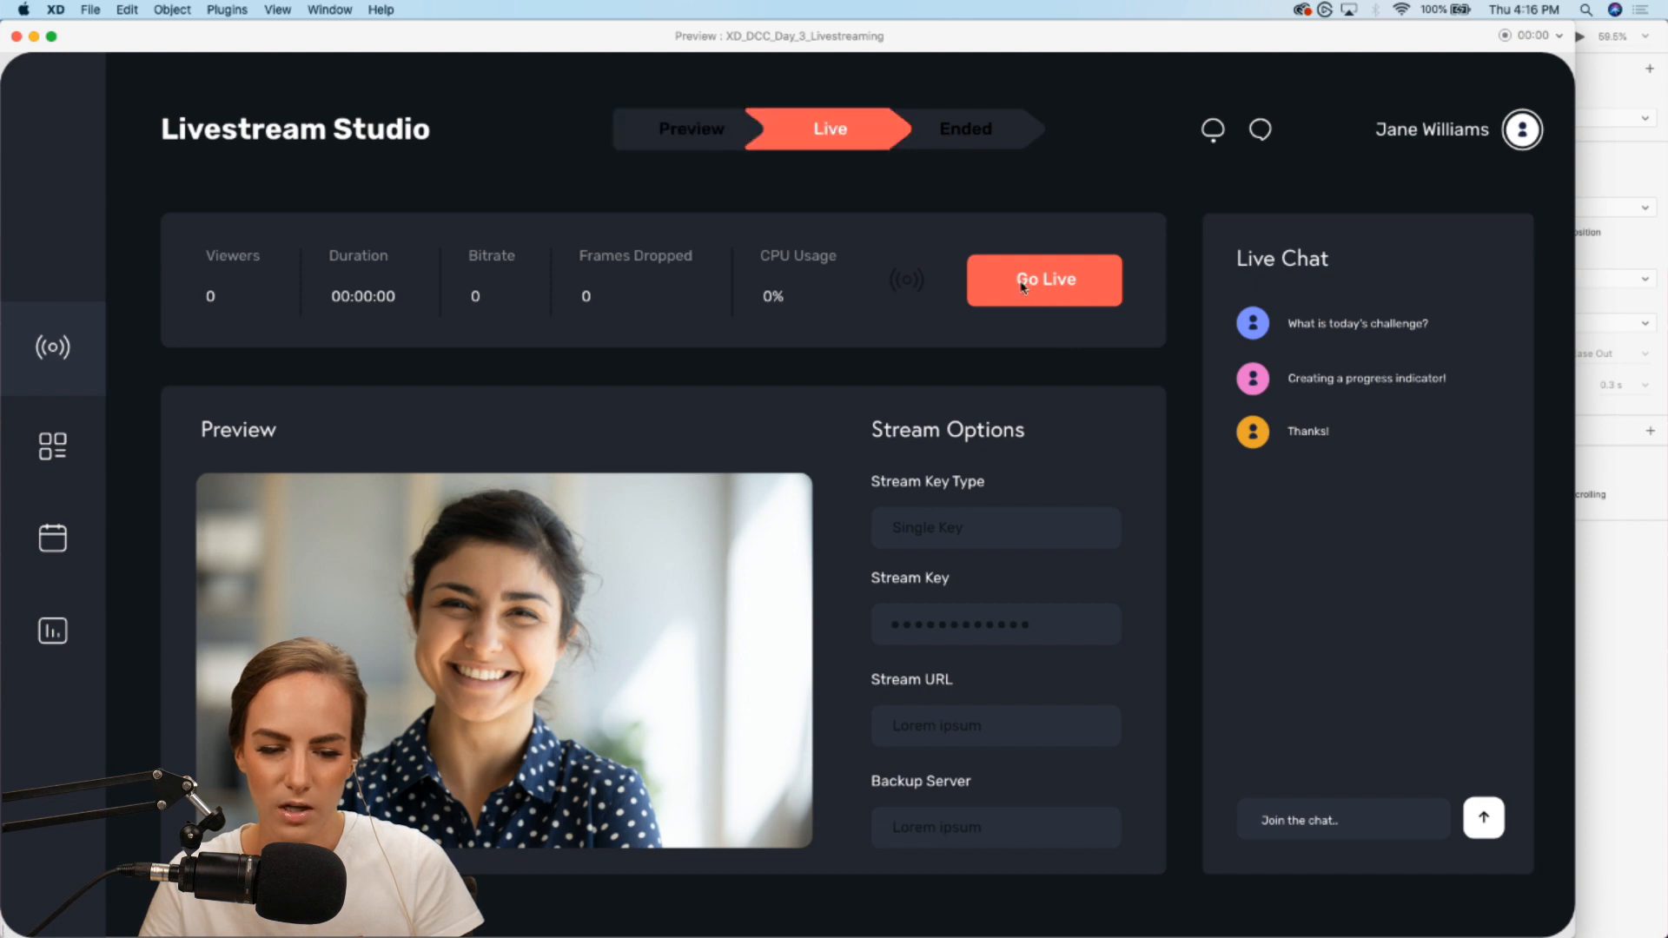
pyautogui.click(16, 36)
# Step: Back in Design mode, set the border of the broadcast icon beside Livestream App – 1's Go Live button to white (#FFFFFF)
pyautogui.scroll(3, 1072, 298)
pyautogui.hscroll(2, 1073, 298)
pyautogui.scroll(-1, 1073, 298)
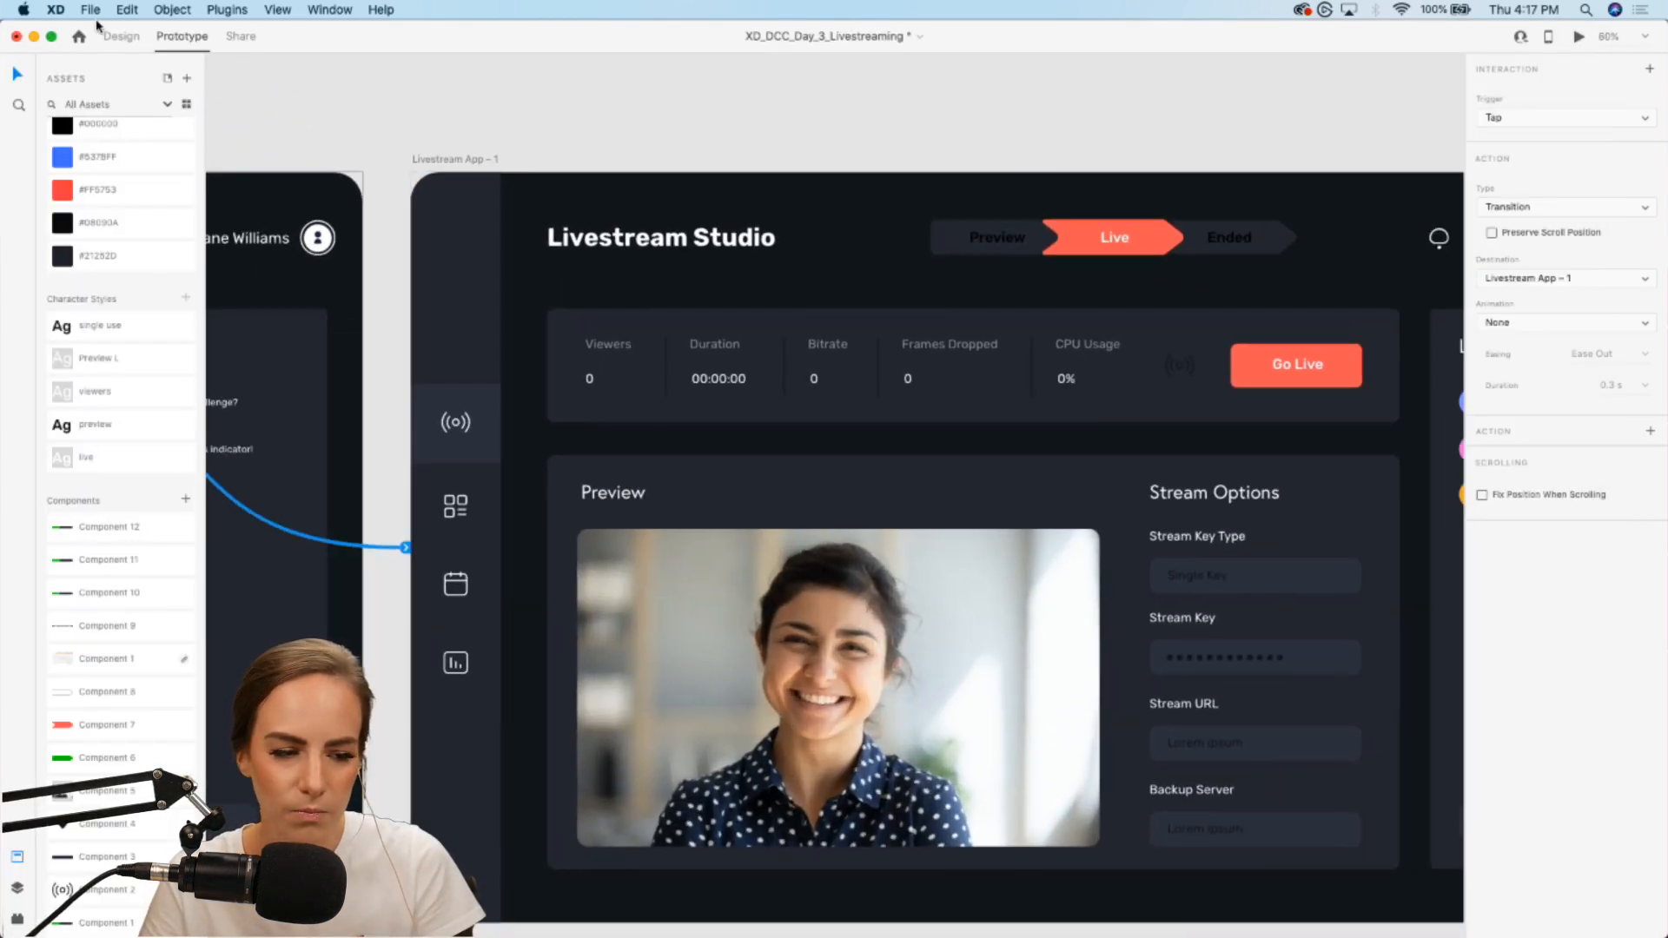
pyautogui.click(124, 41)
pyautogui.hscroll(3, 838, 91)
pyautogui.scroll(5, 996, 272)
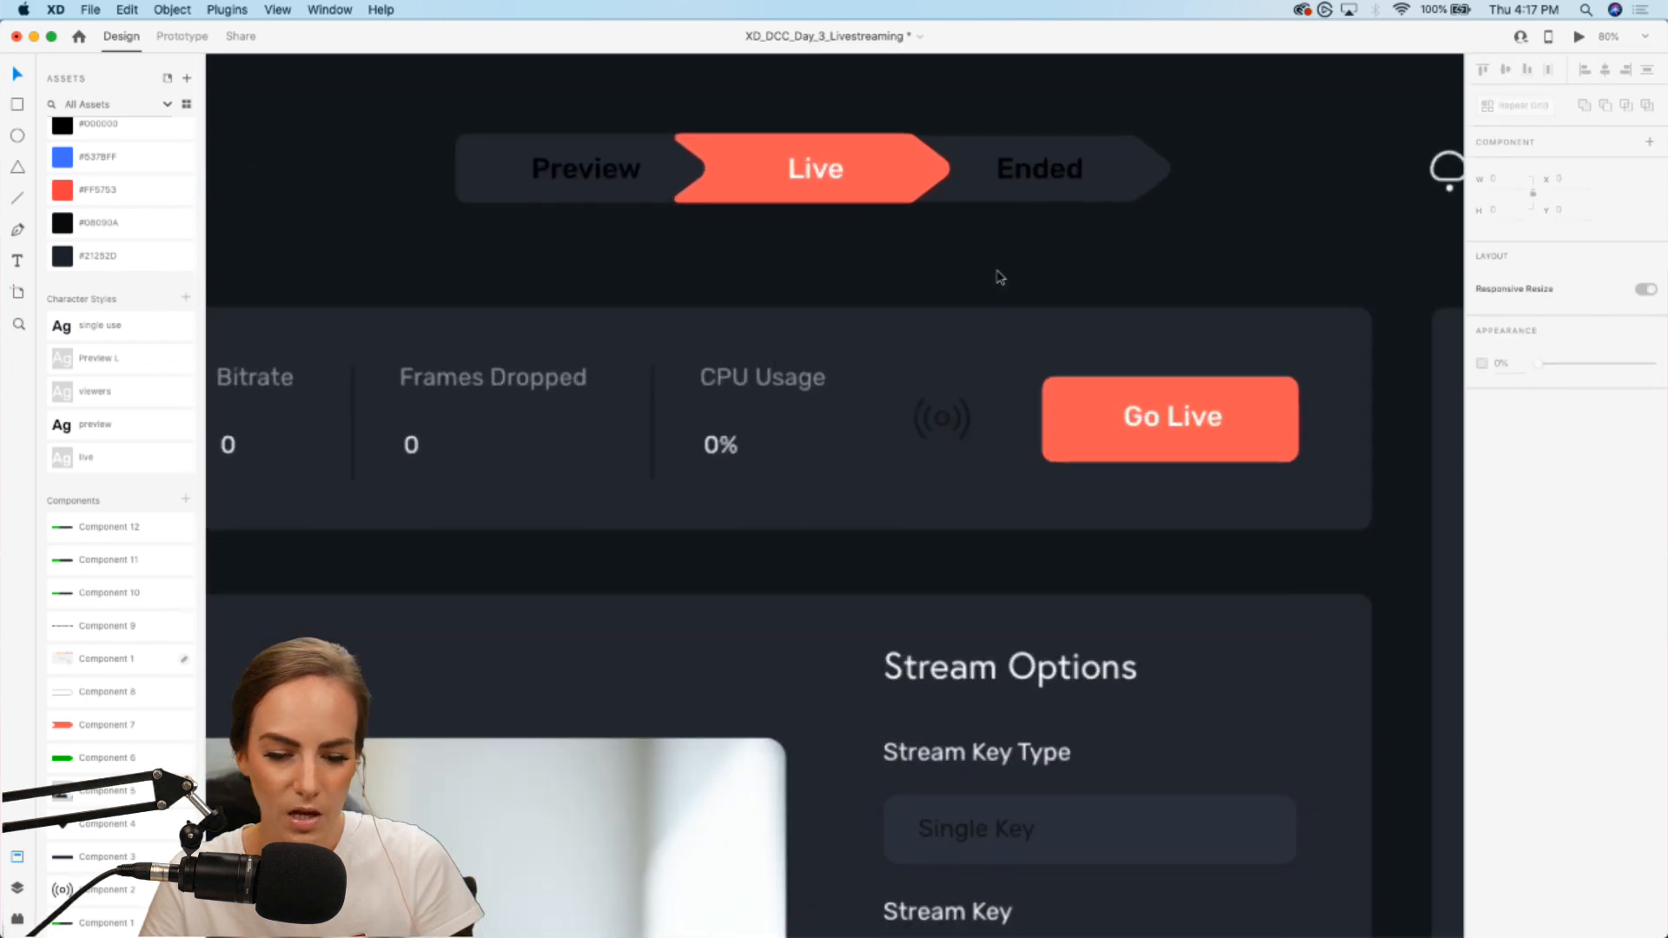
pyautogui.doubleClick(961, 437)
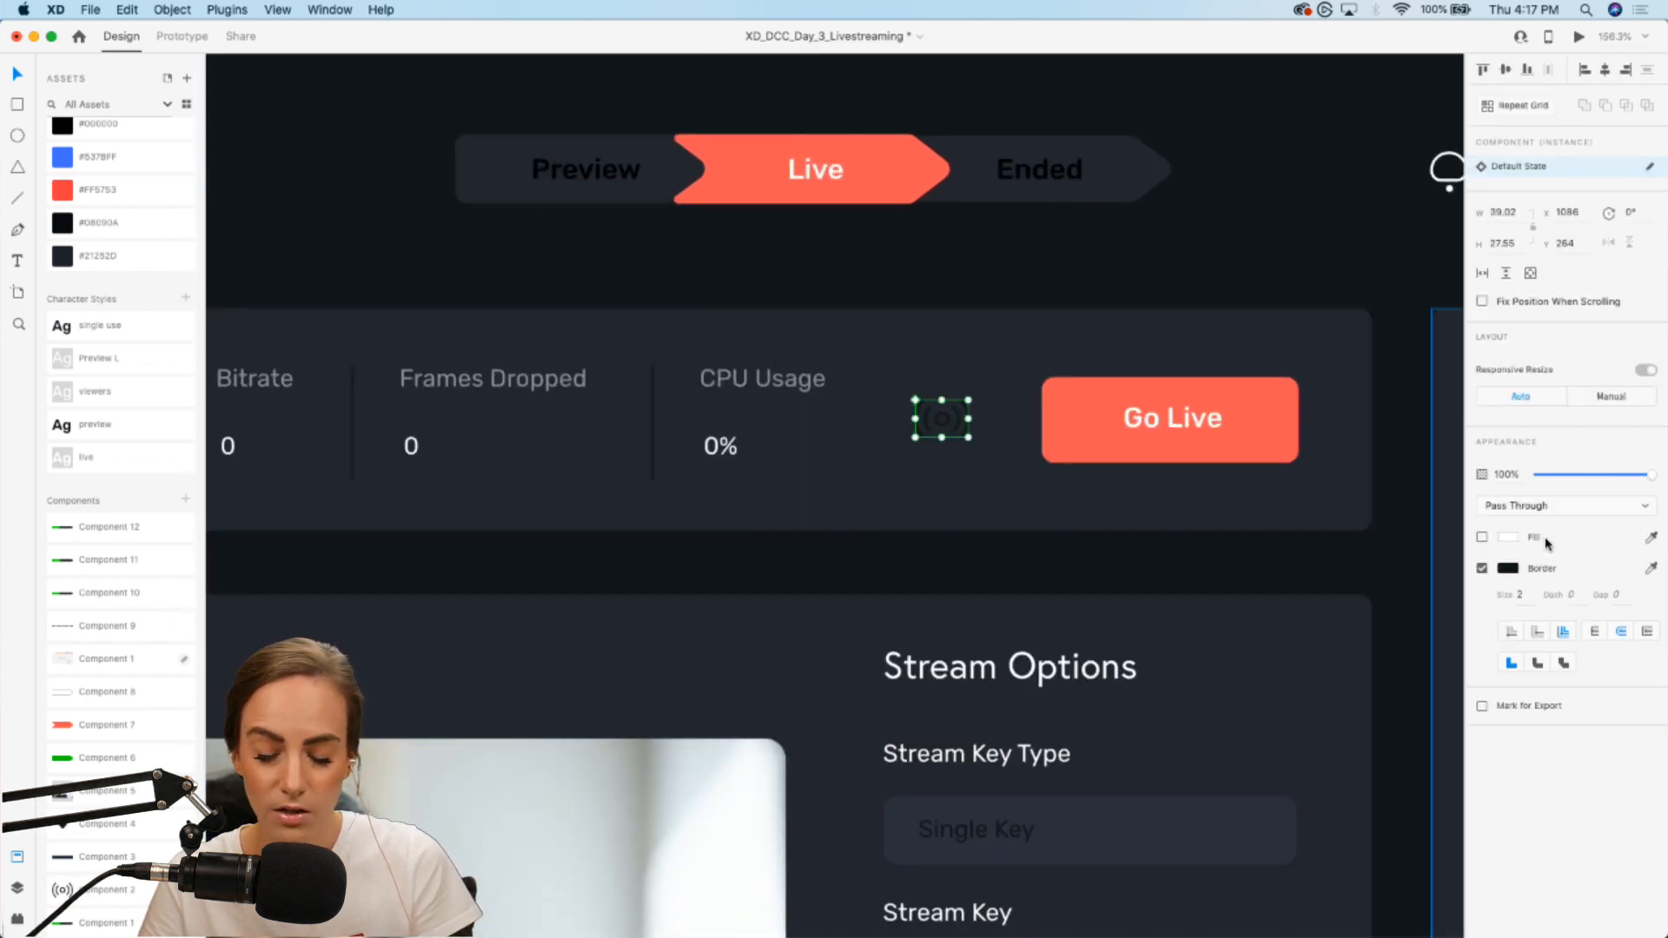
pyautogui.click(1508, 569)
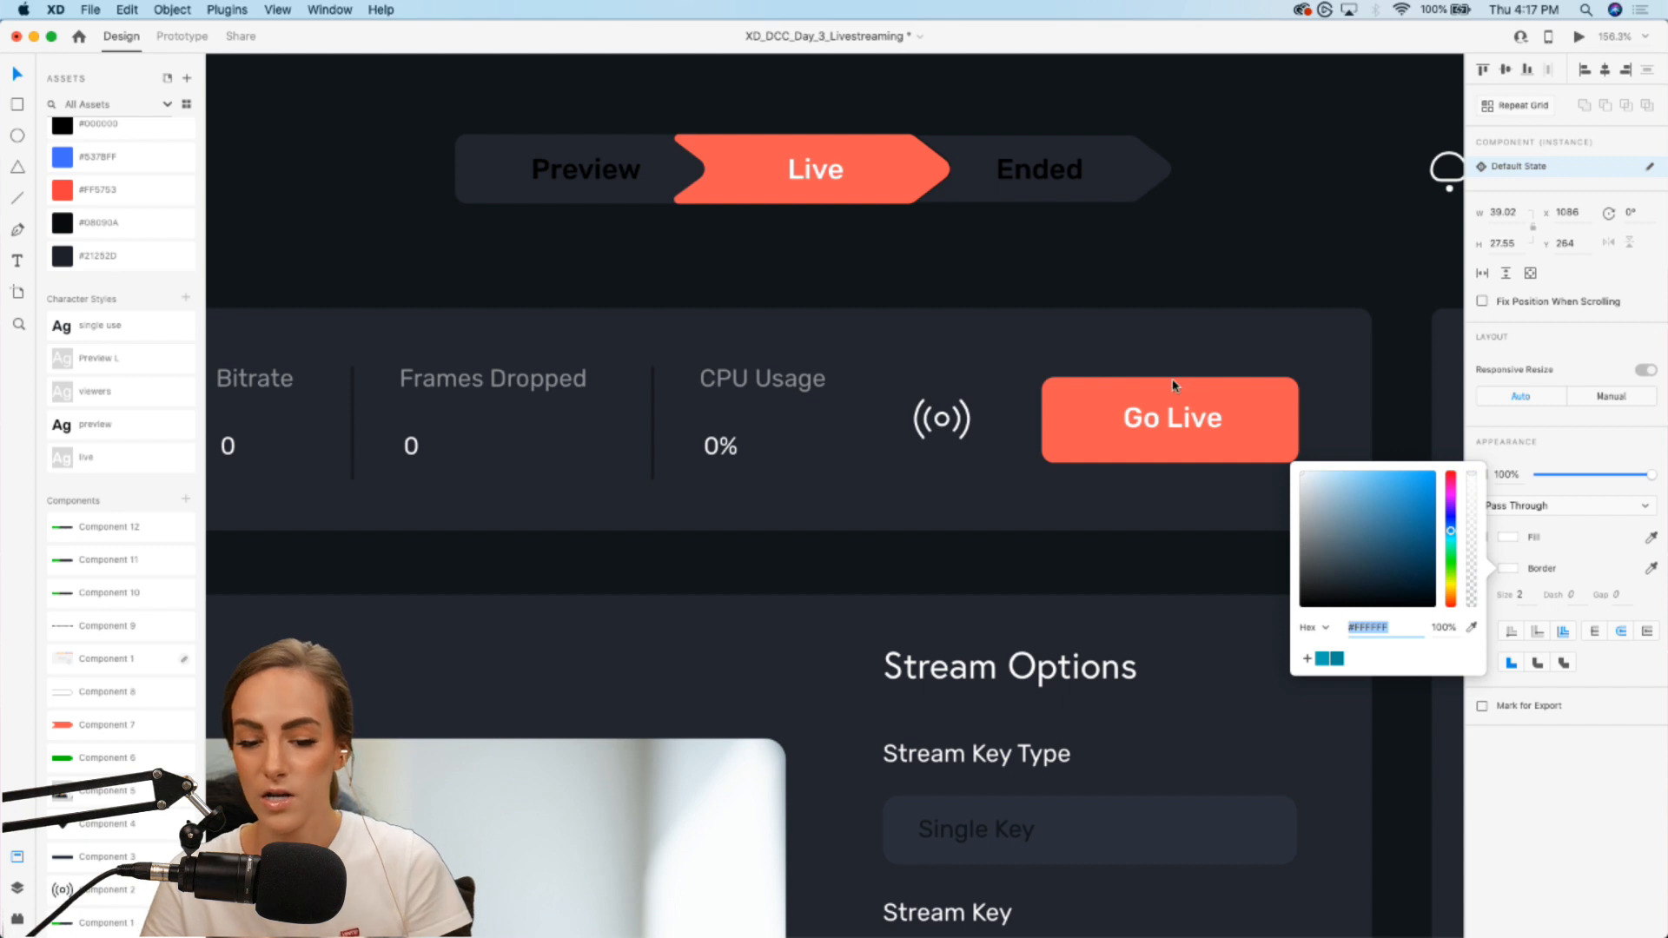
pyautogui.click(1242, 302)
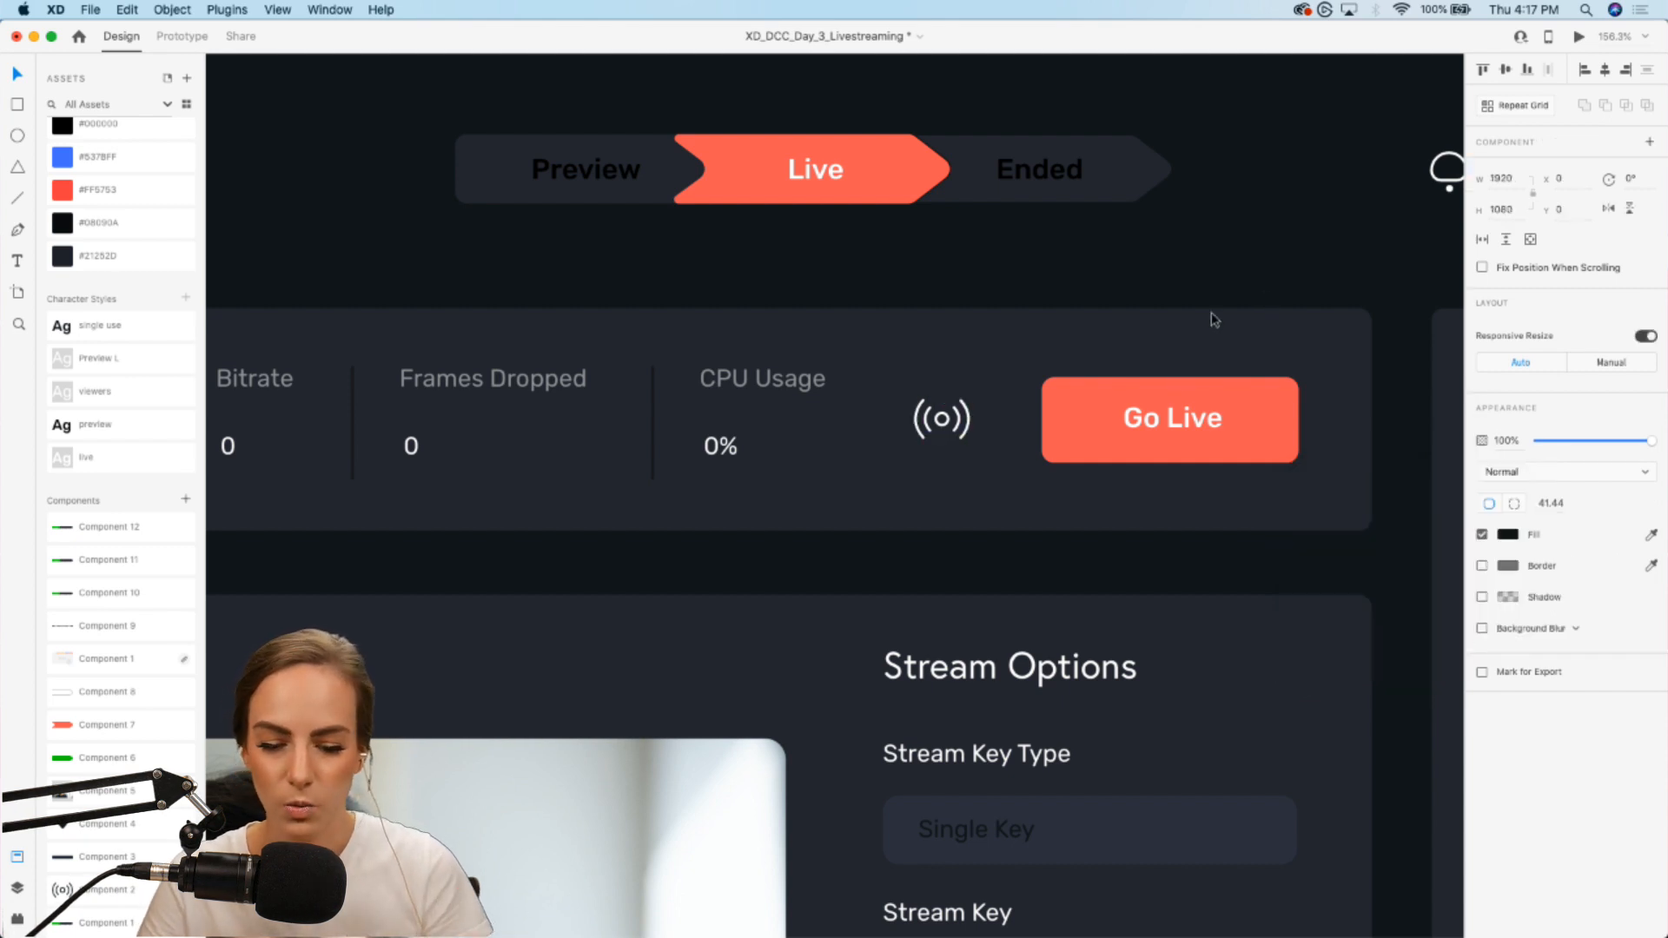
# Step: Relabel the Go Live button on Livestream App – 1 as "End Stream" and fill it with the blue colour asset
pyautogui.click(1090, 398)
pyautogui.doubleClick(1197, 421)
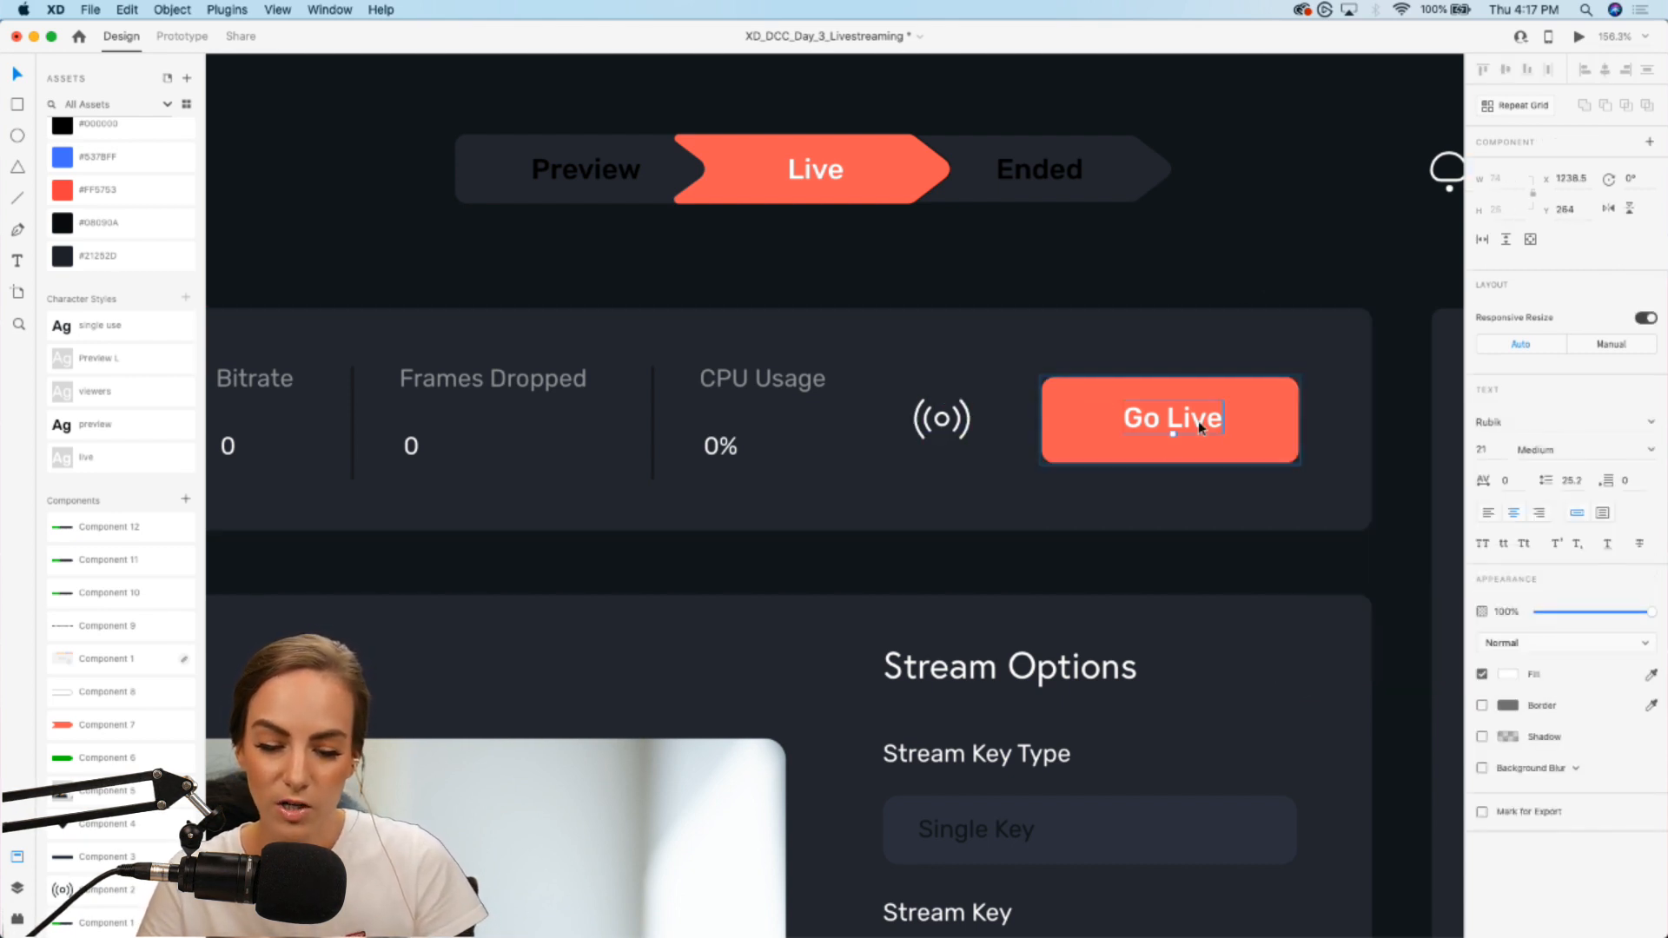
pyautogui.doubleClick(1198, 421)
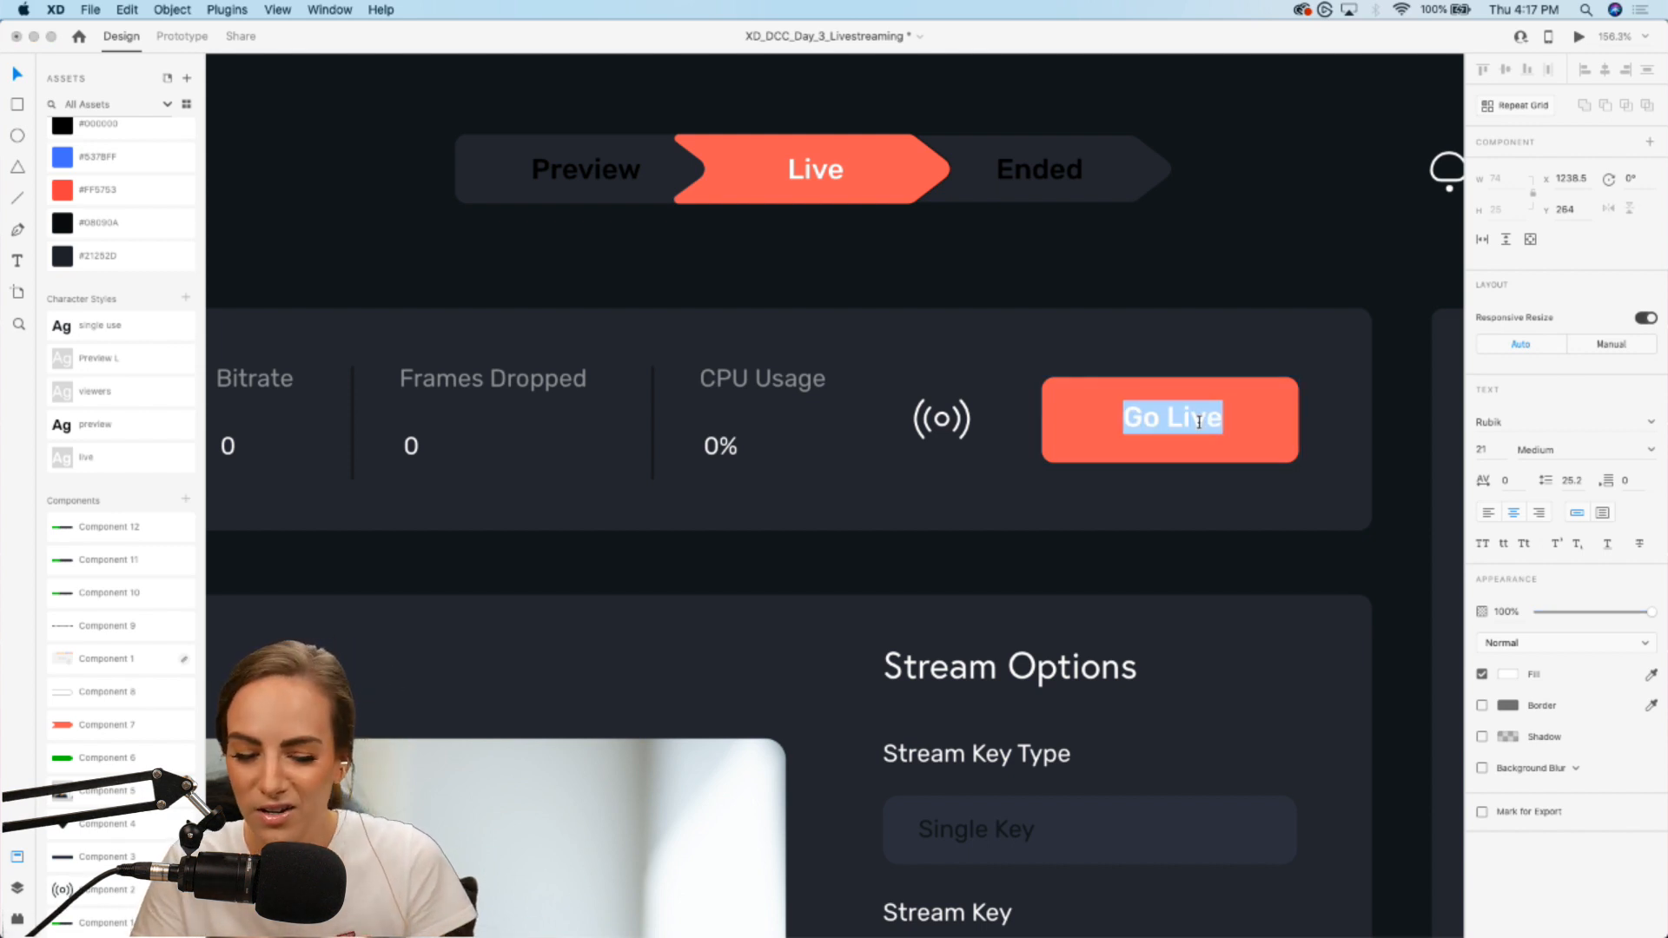
pyautogui.write('End Stream')
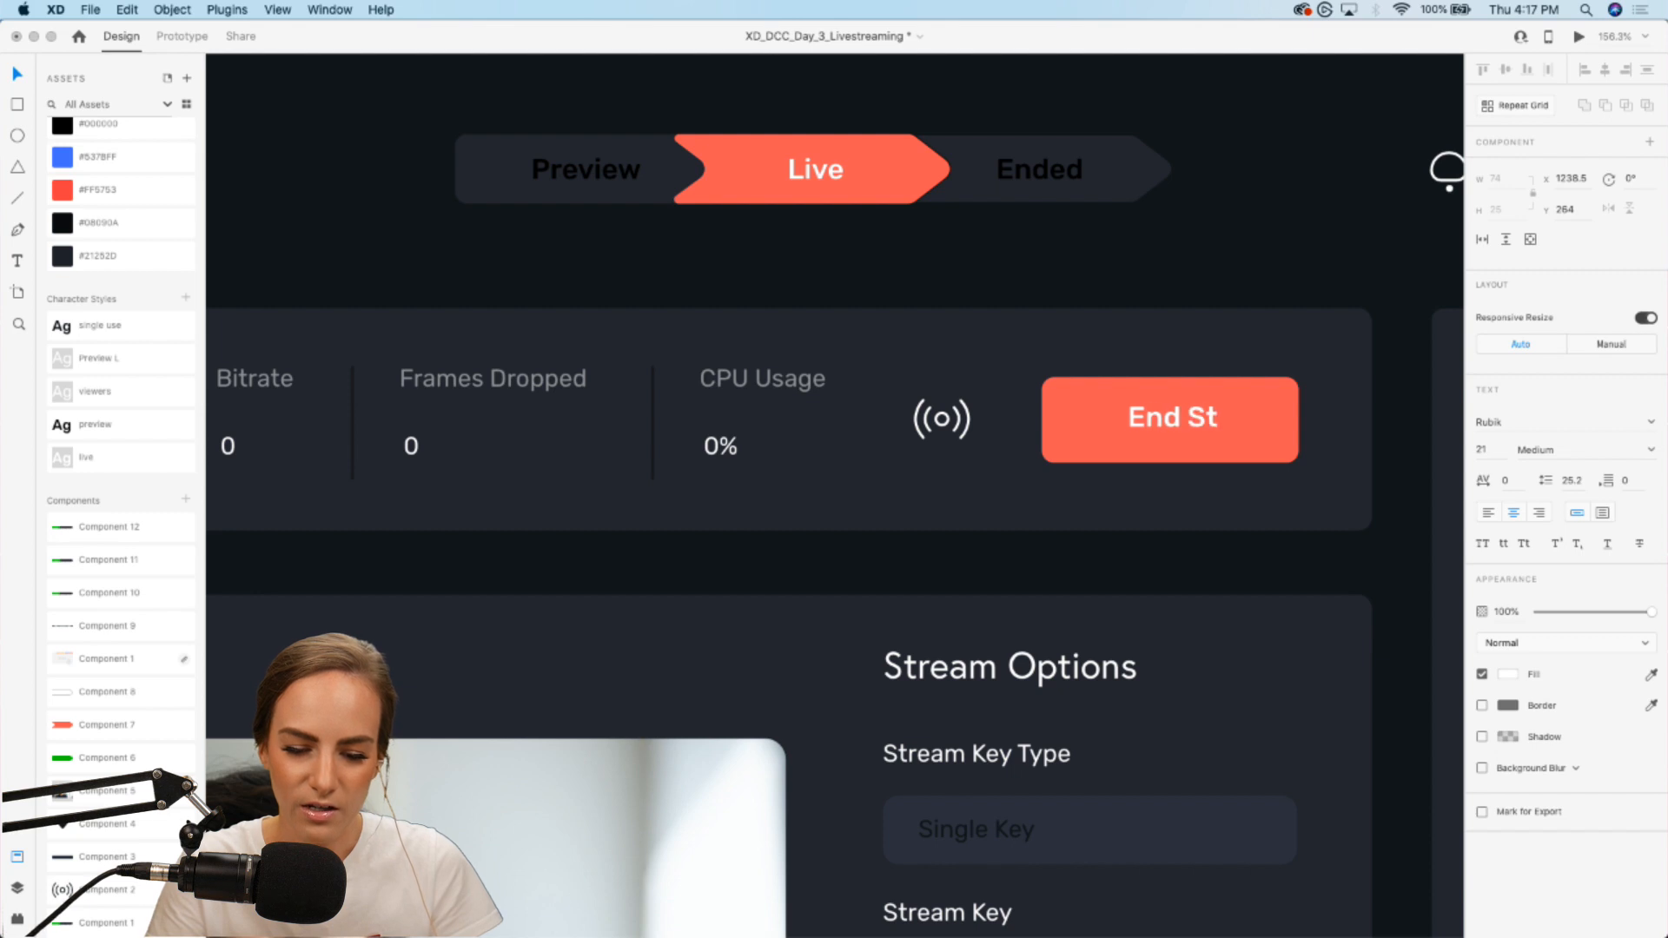
pyautogui.click(1071, 386)
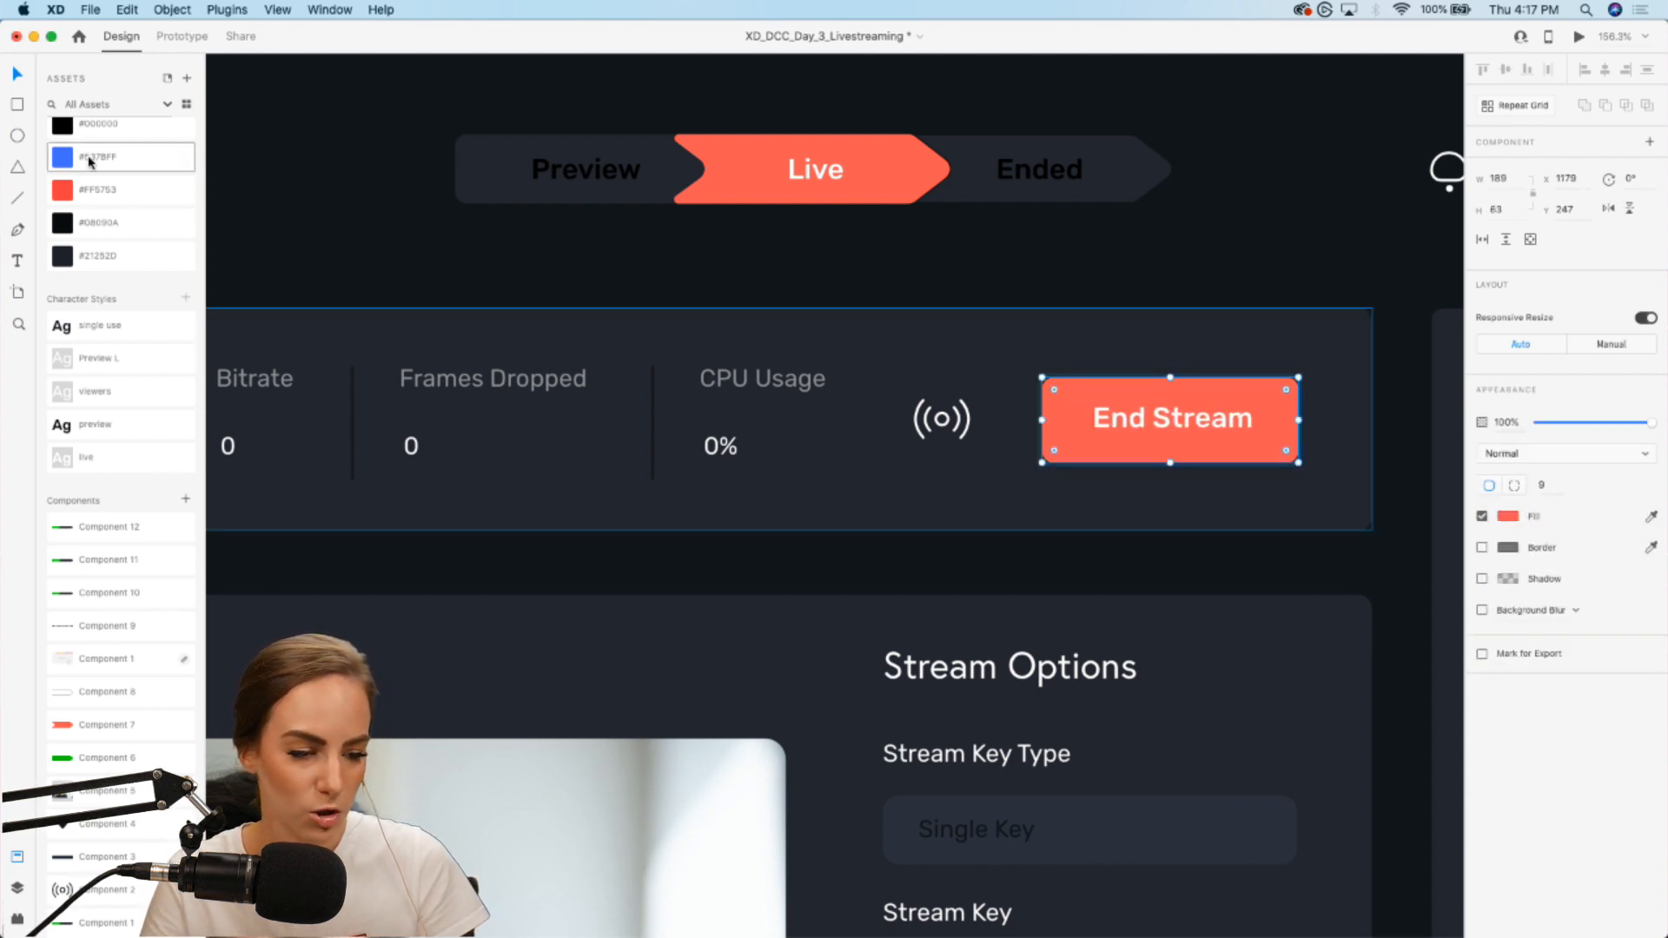
pyautogui.click(62, 156)
pyautogui.press('super+minus')
pyautogui.hscroll(-10, 793, 333)
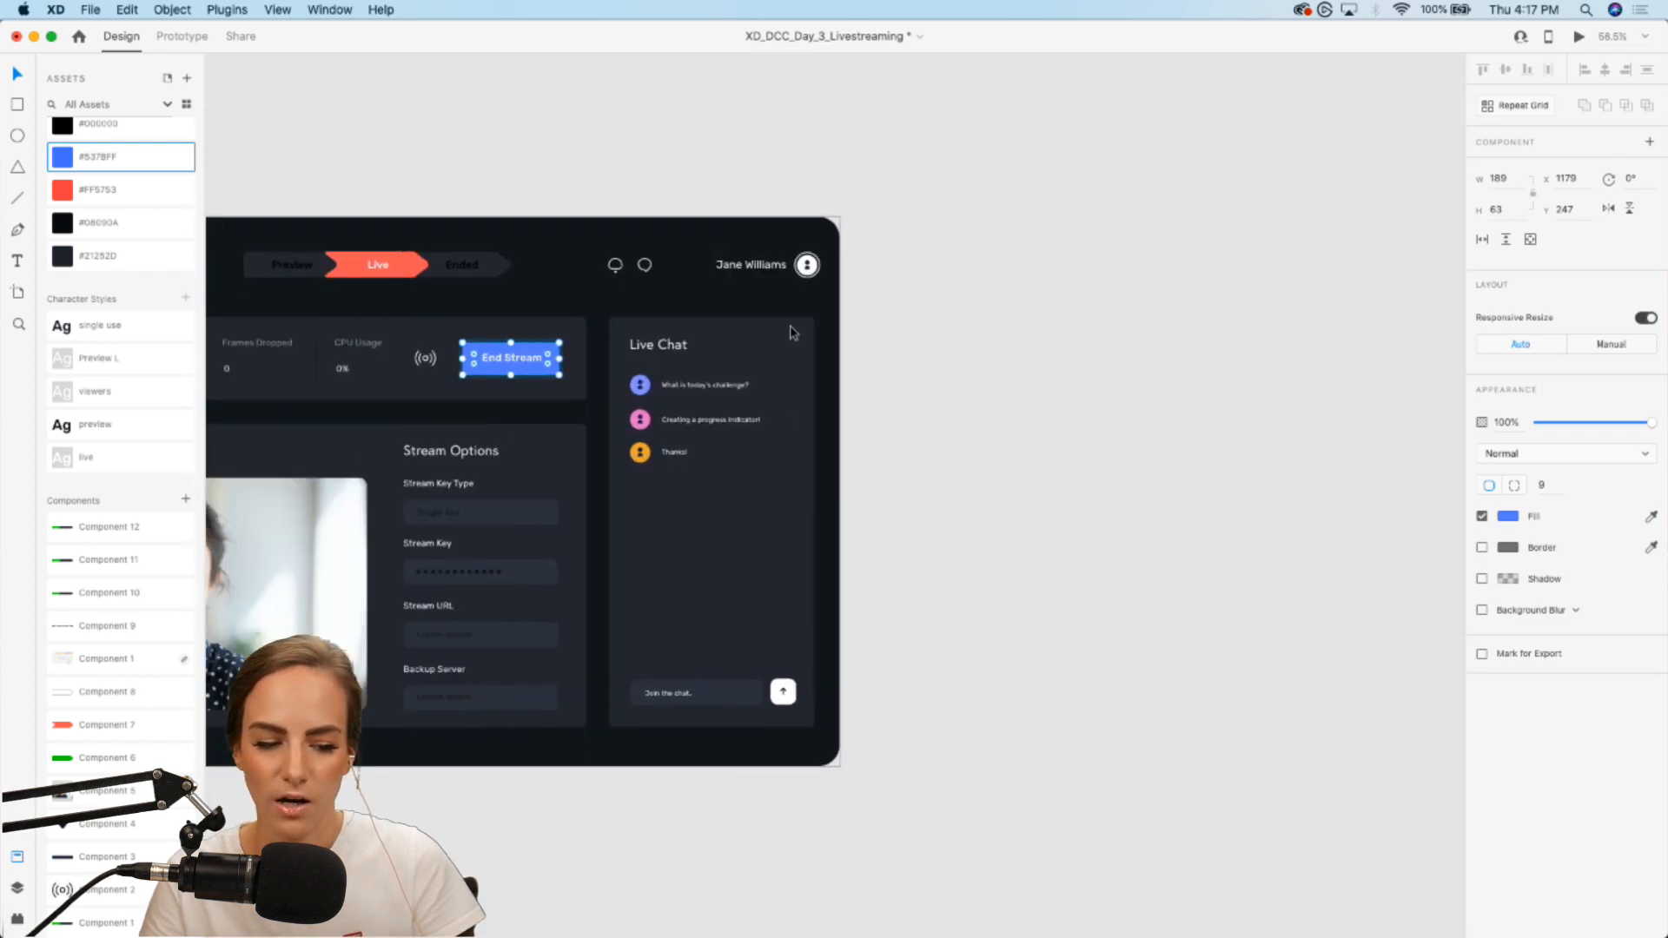
# Step: Change the Viewers value in the statistics card on Livestream App – 1 to 200
pyautogui.hscroll(8, 443, 230)
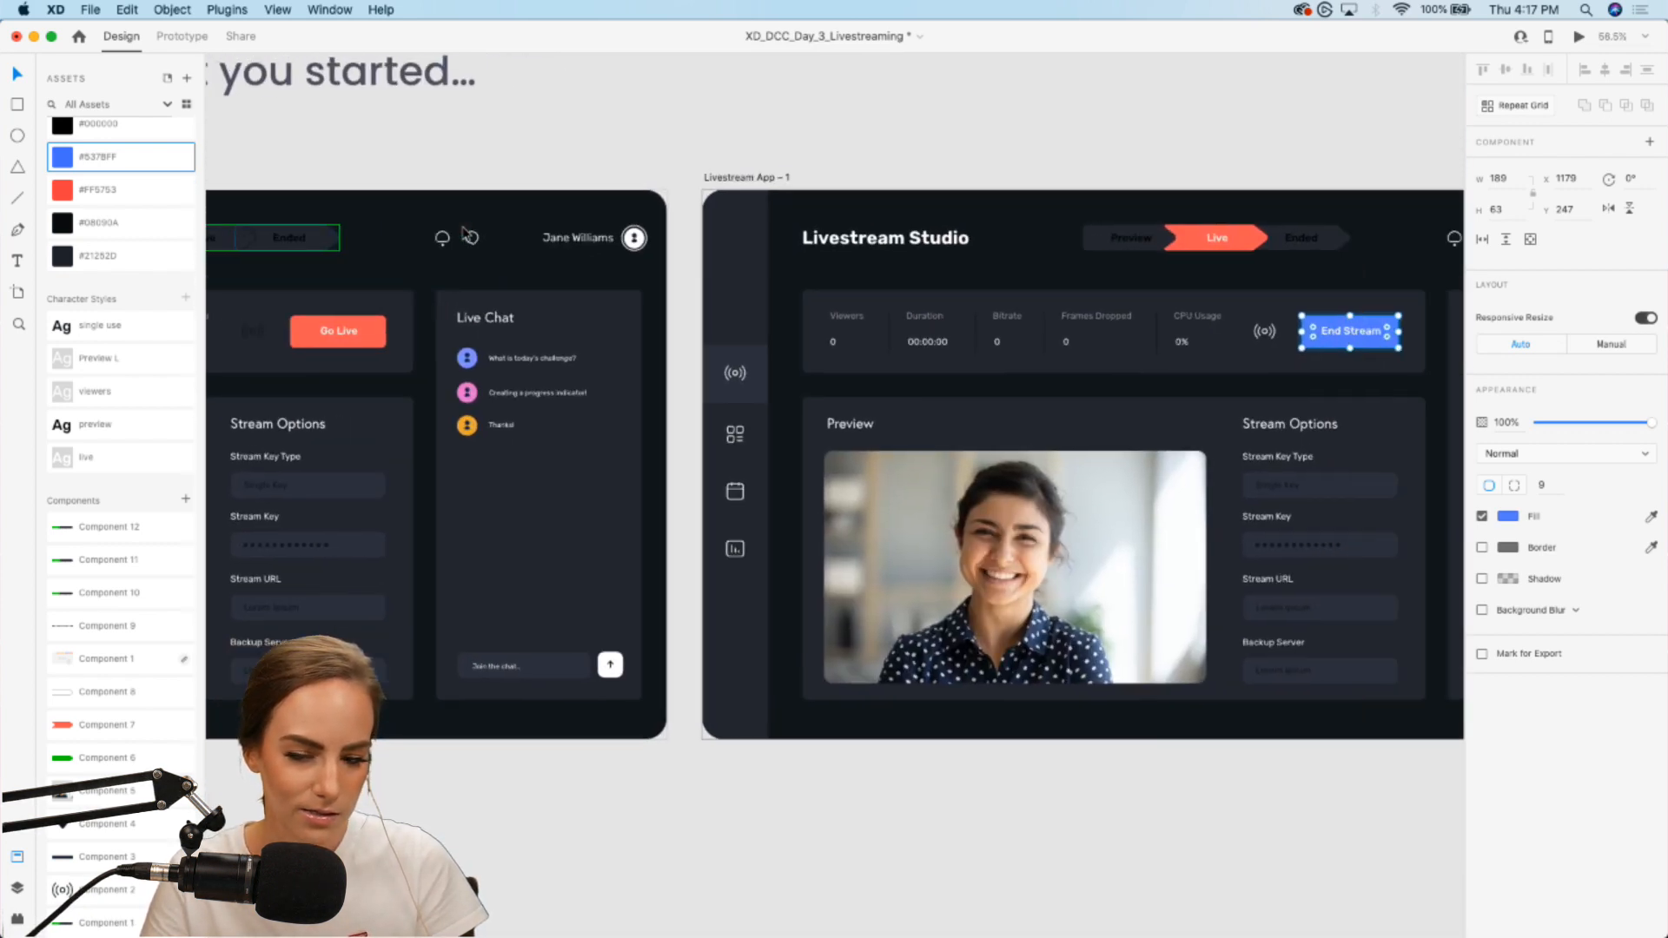
pyautogui.scroll(5, 1123, 243)
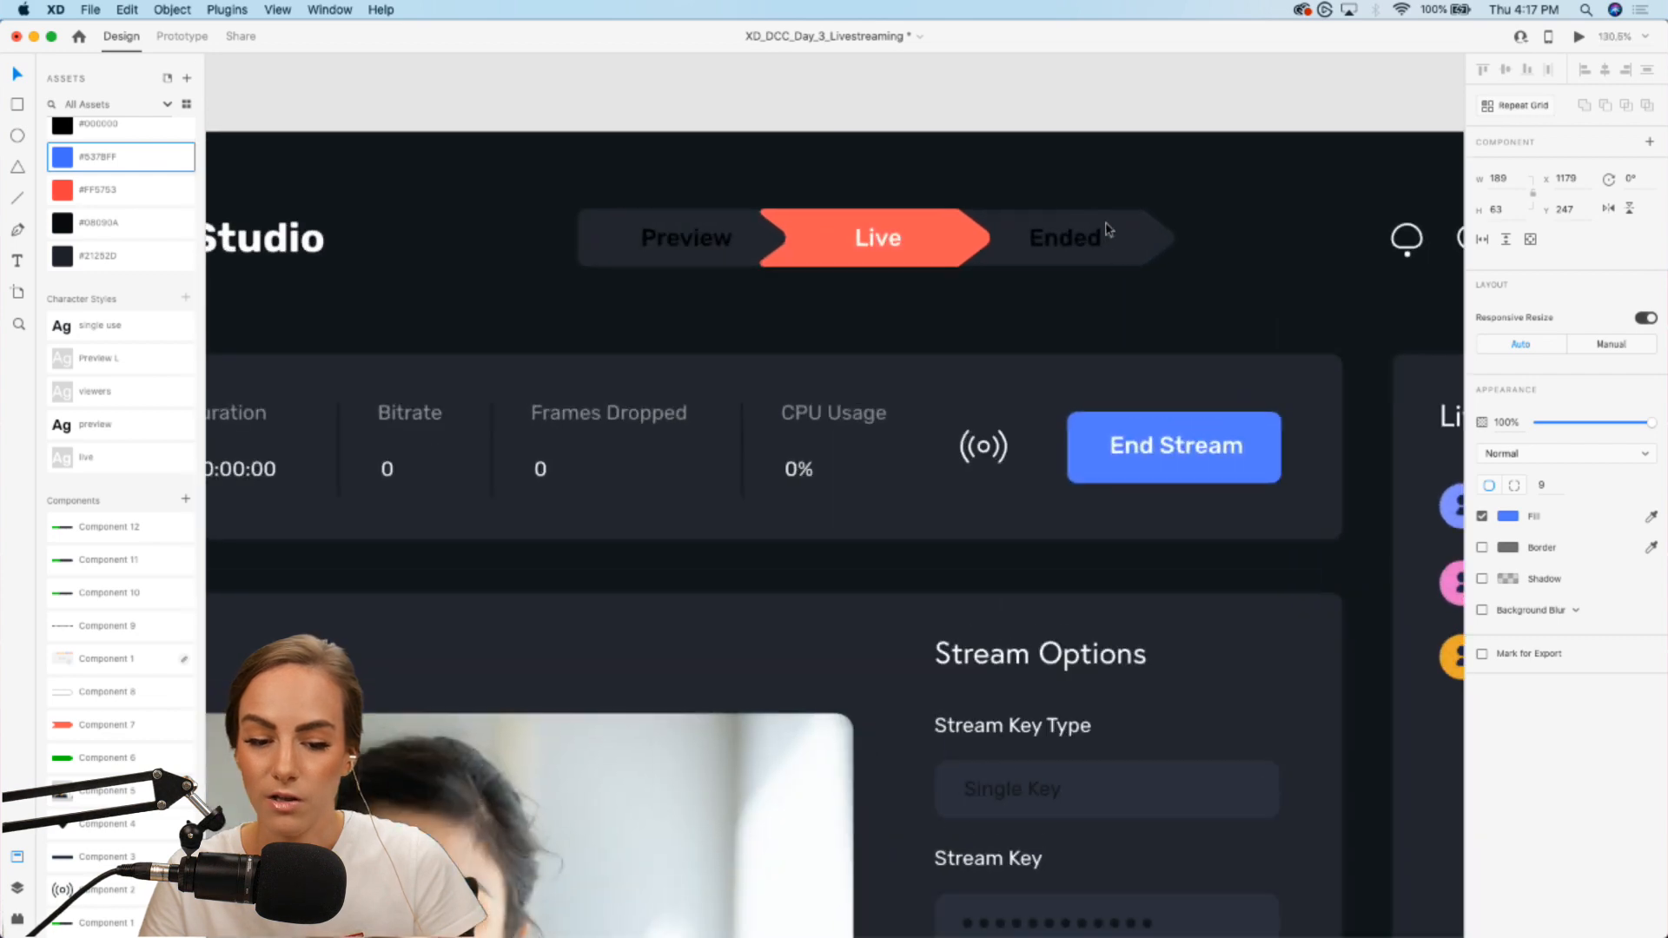
pyautogui.click(1067, 394)
pyautogui.scroll(-3, 1066, 394)
pyautogui.hscroll(-4, 1067, 393)
pyautogui.scroll(5, 795, 411)
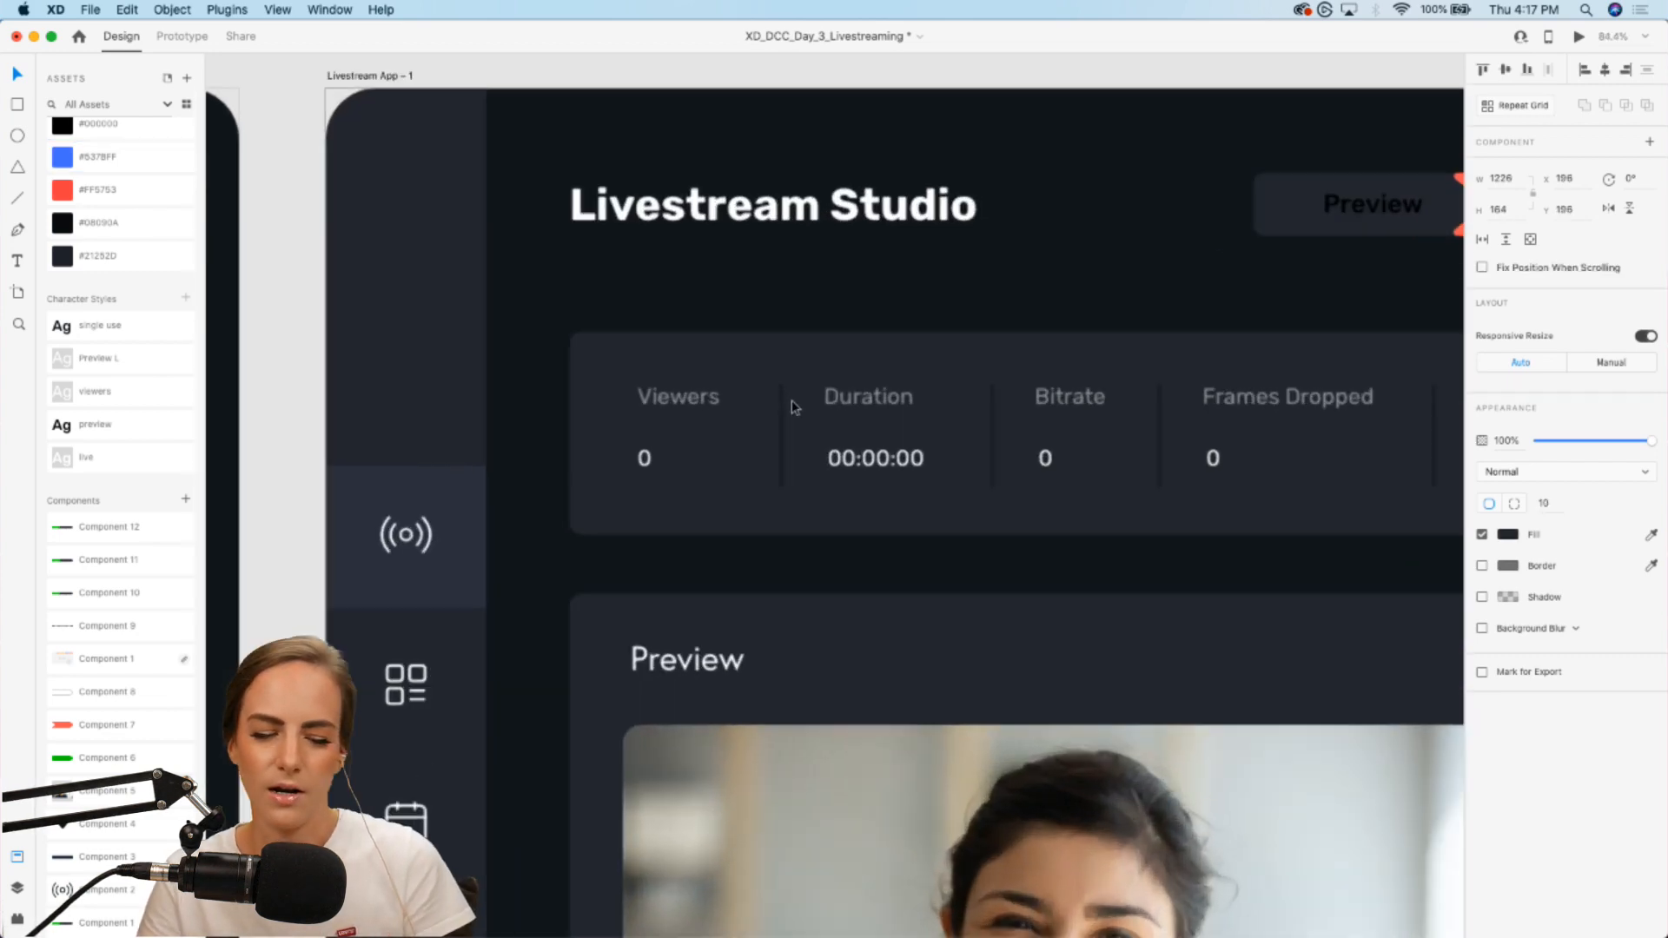
pyautogui.doubleClick(596, 477)
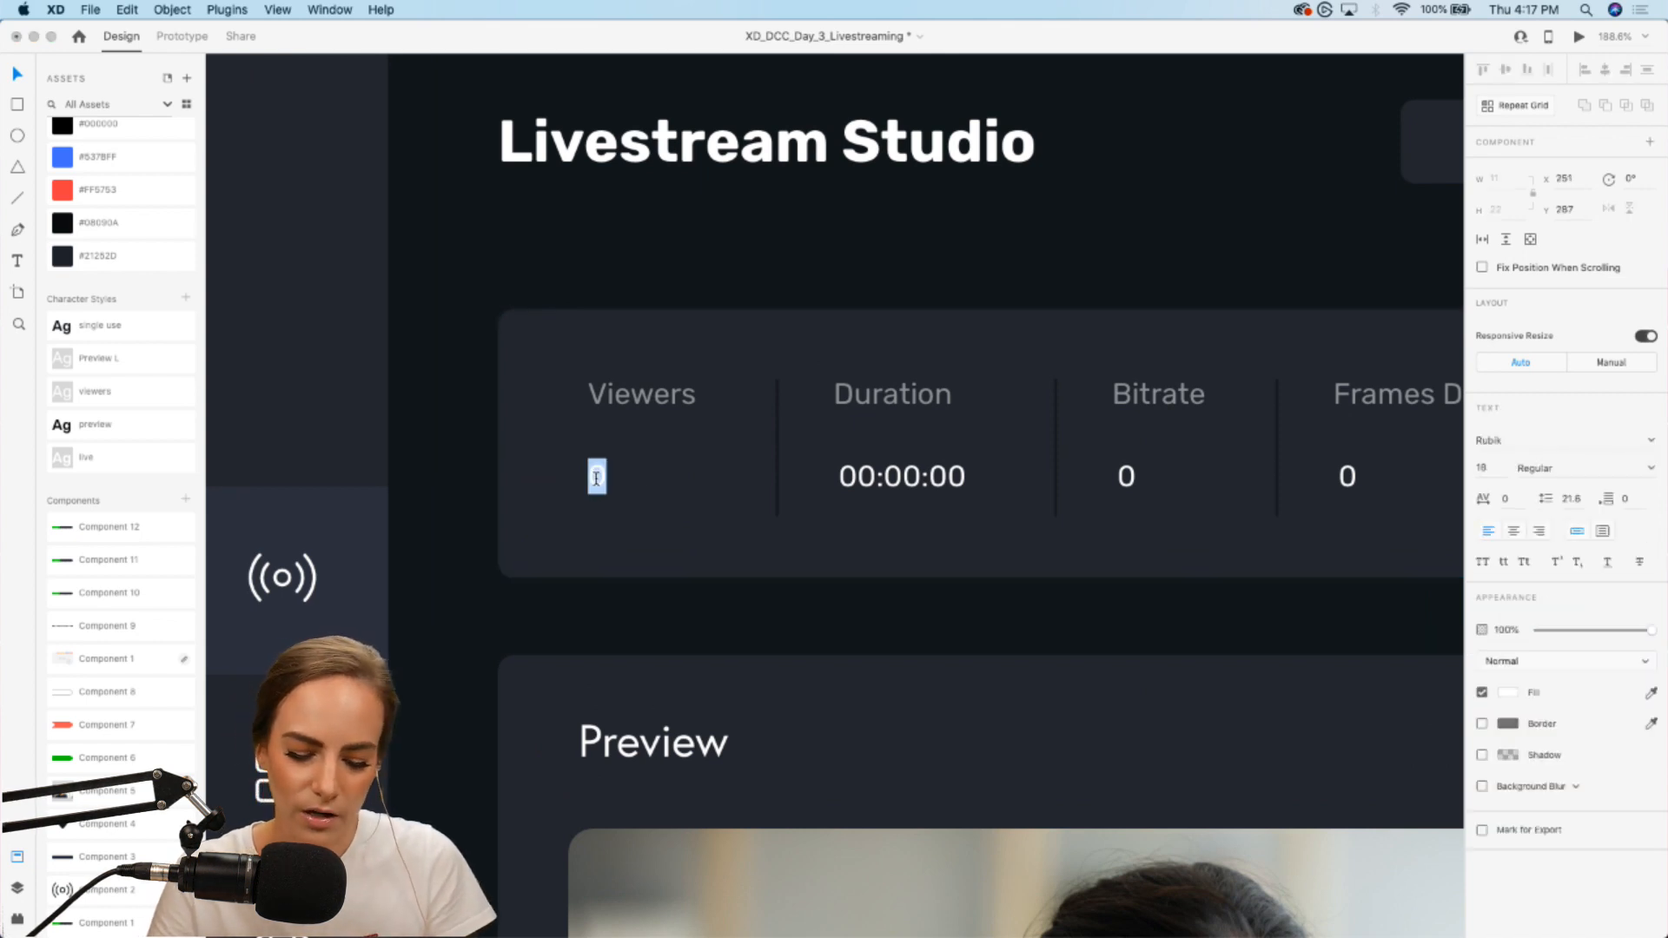
pyautogui.write('200')
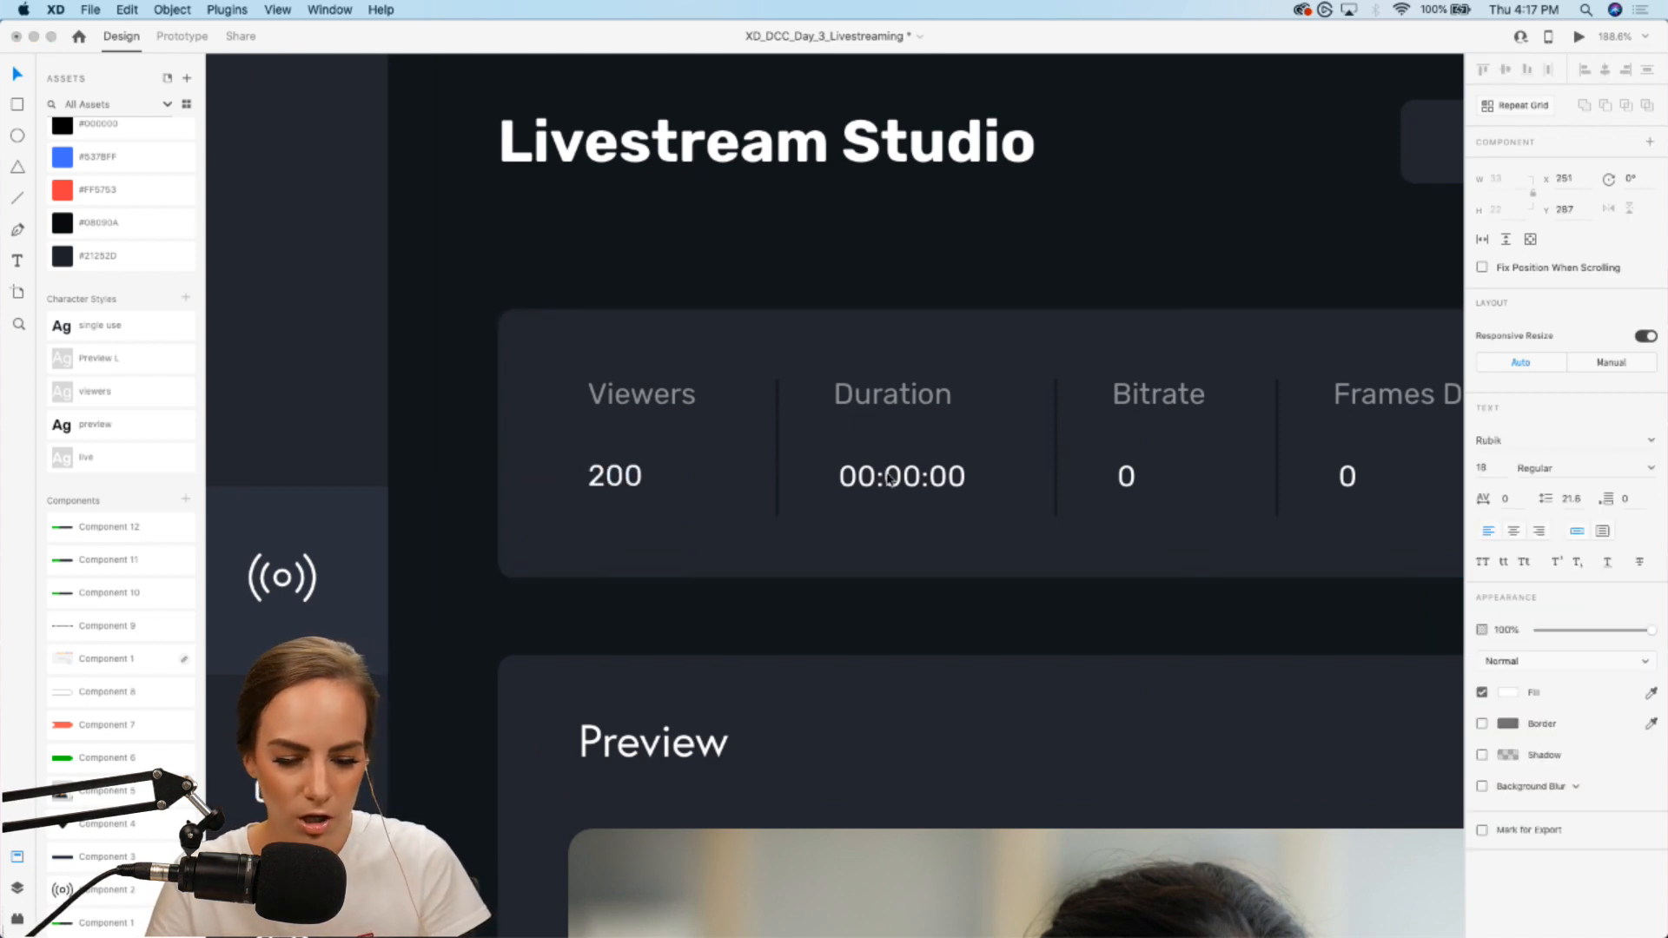
# Step: Change the Duration value in the statistics card to 00:50:10
pyautogui.doubleClick(888, 475)
pyautogui.click(900, 475)
pyautogui.press('BackSpace')
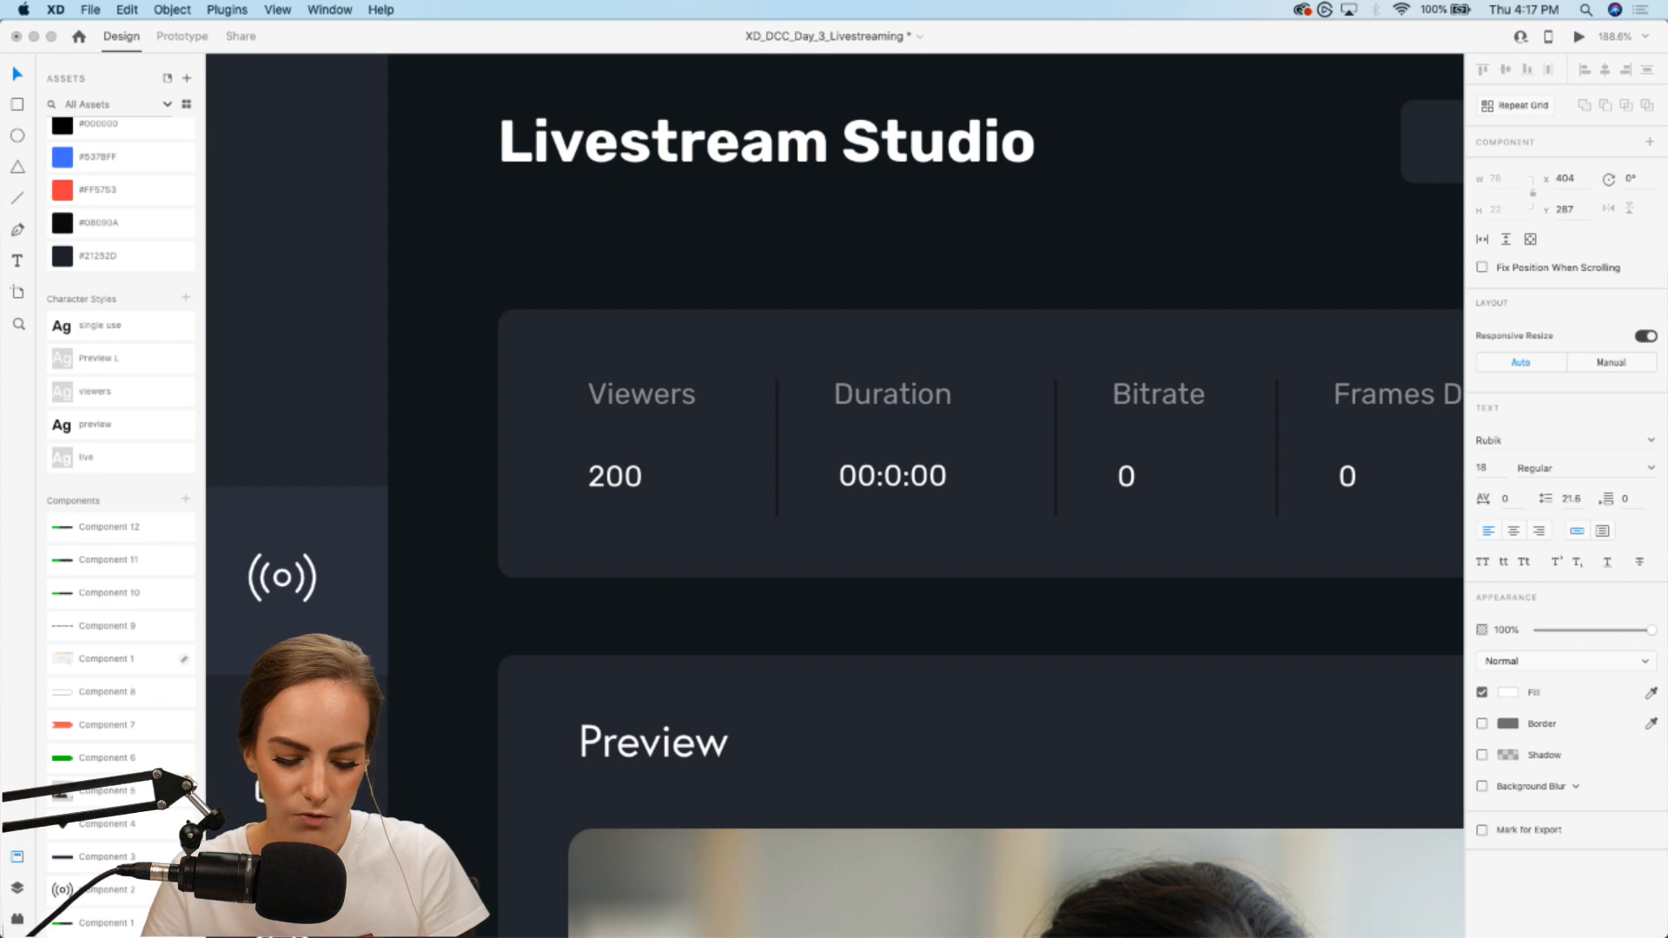
pyautogui.write('5')
pyautogui.press('BackSpace')
pyautogui.write('1')
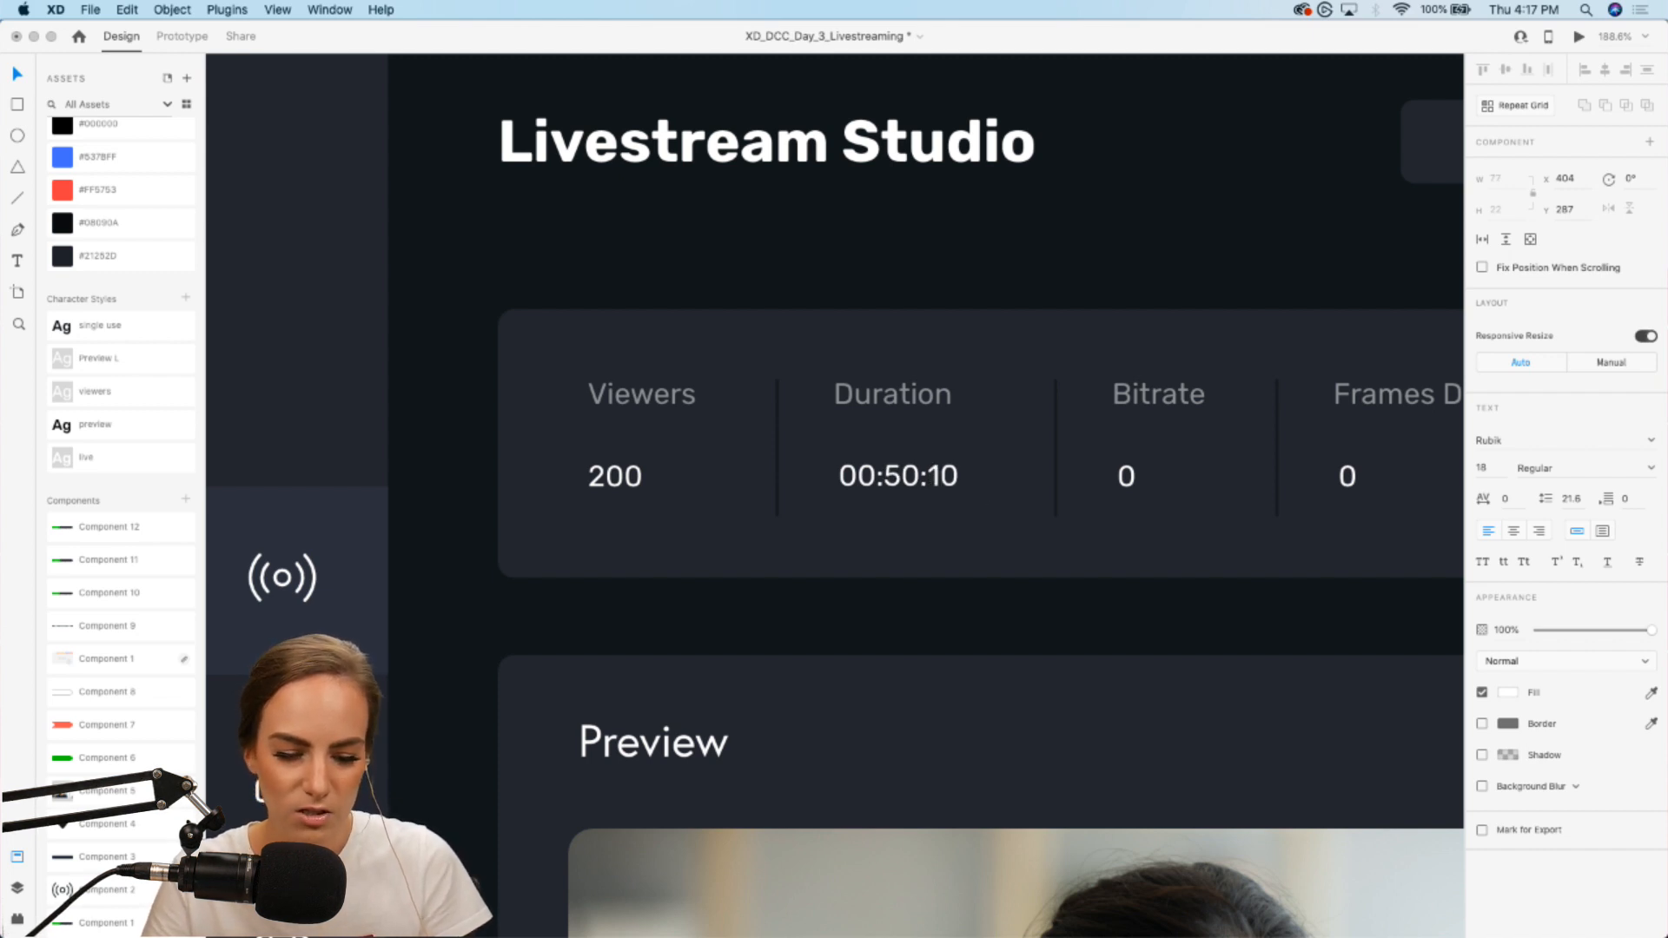
# Step: Set the Bitrate value to 5000 and the Frames Dropped value to 3 in the statistics card
pyautogui.doubleClick(1126, 478)
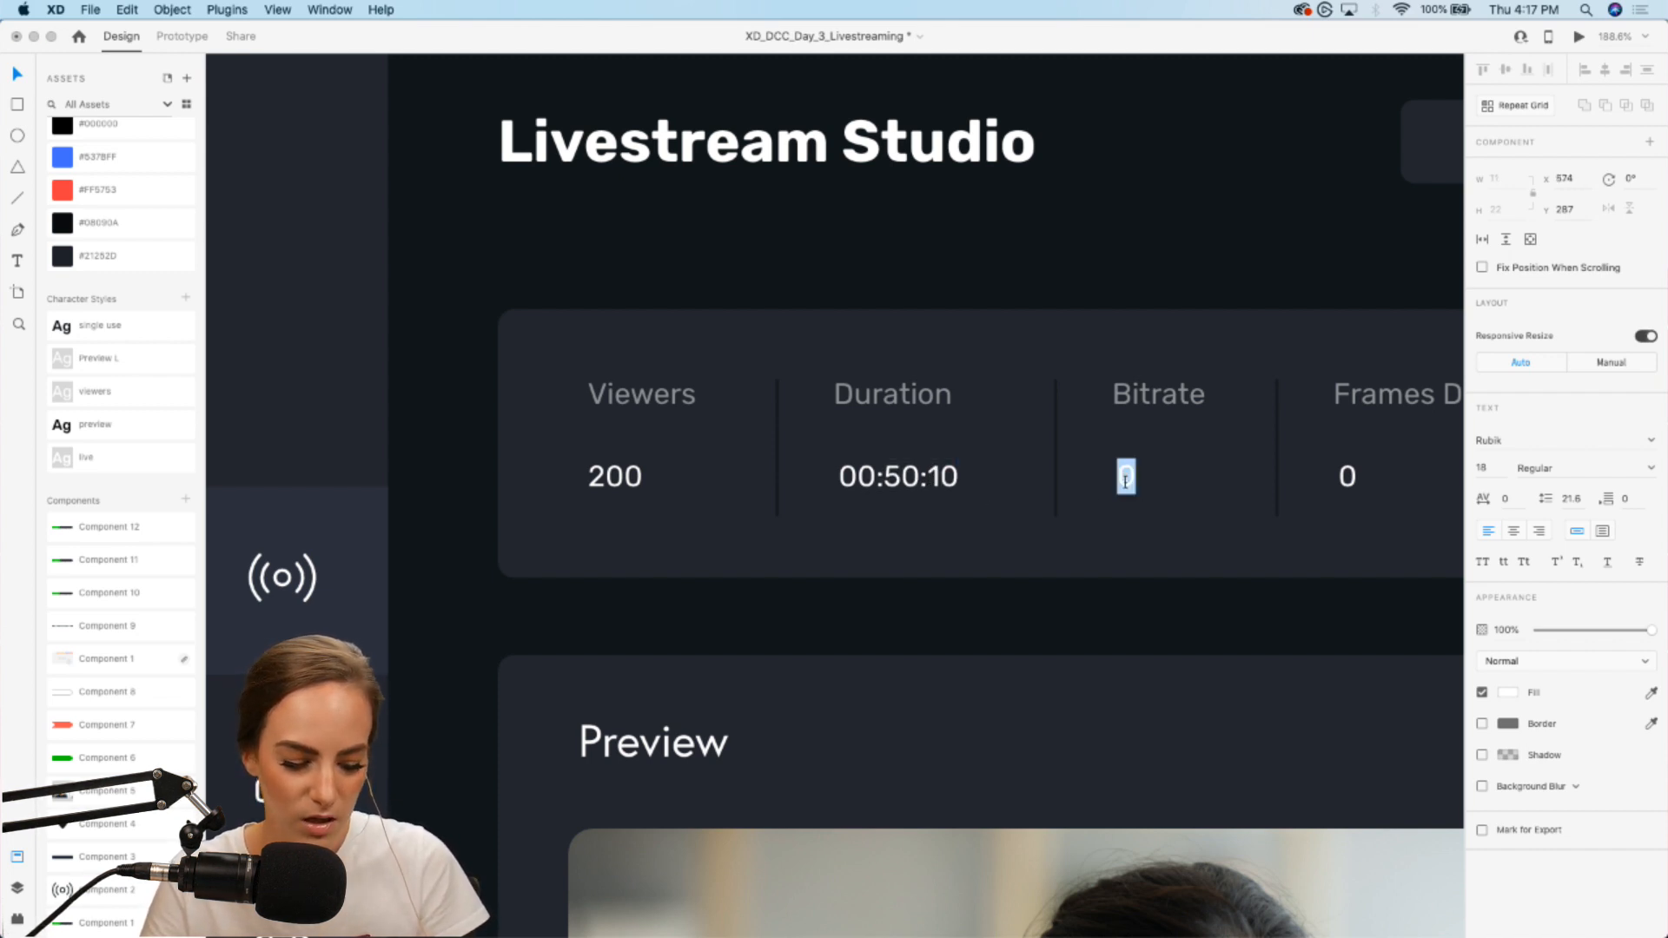
pyautogui.write('5000')
pyautogui.press('Escape')
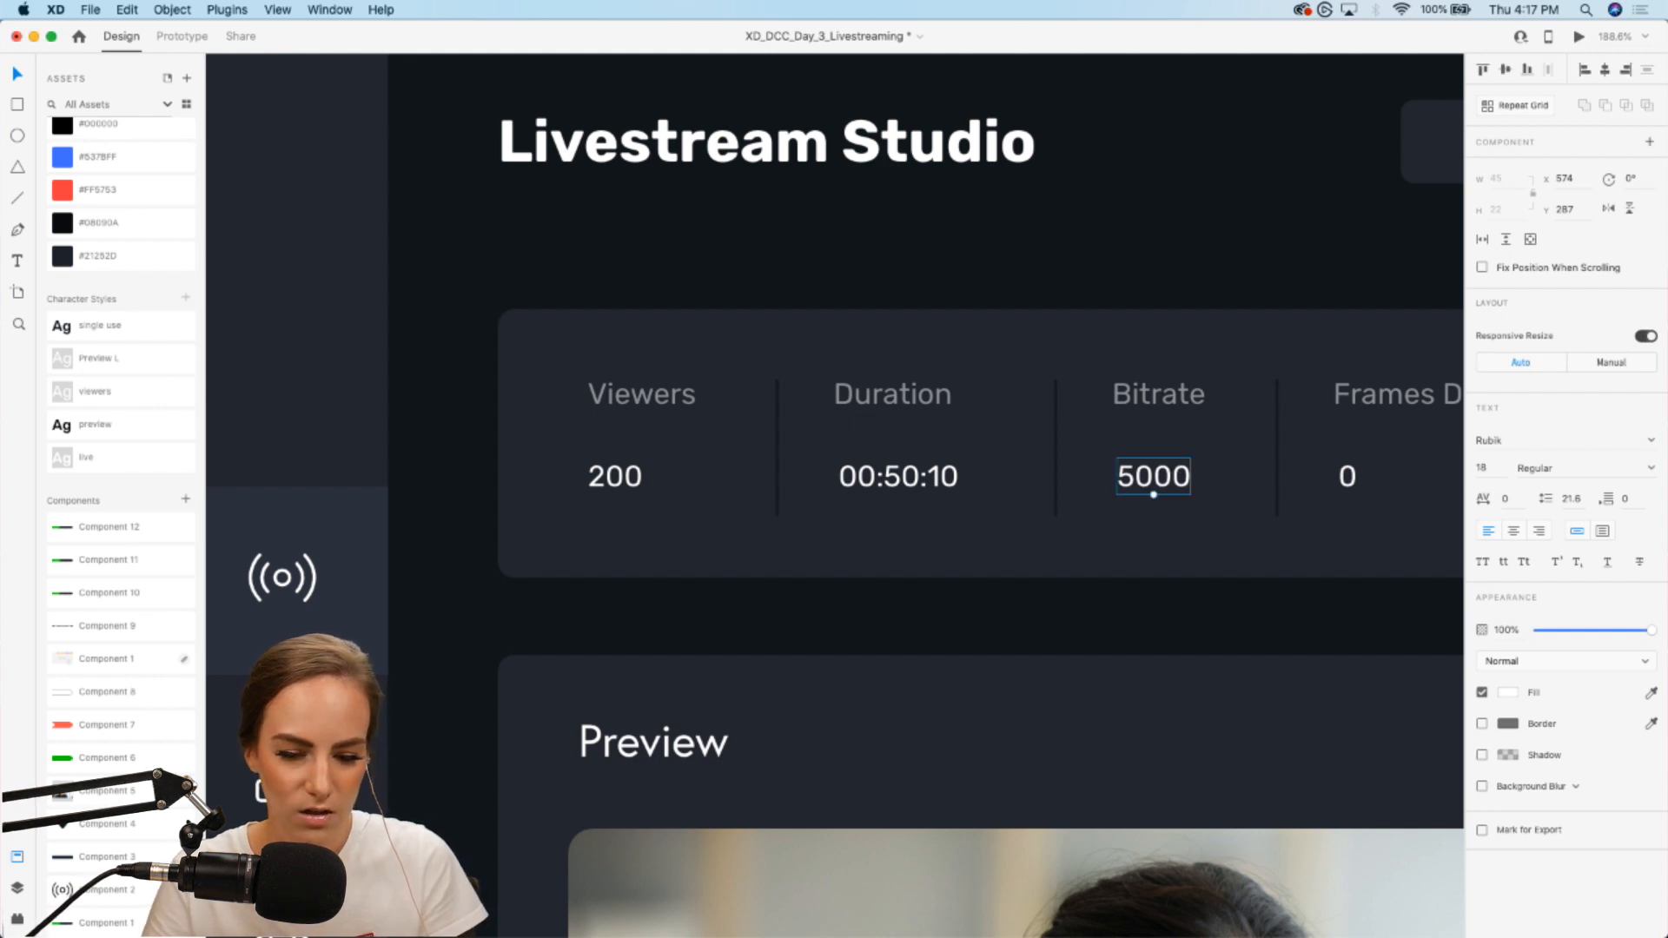
pyautogui.hscroll(5, 1050, 466)
pyautogui.doubleClick(990, 468)
pyautogui.write('3')
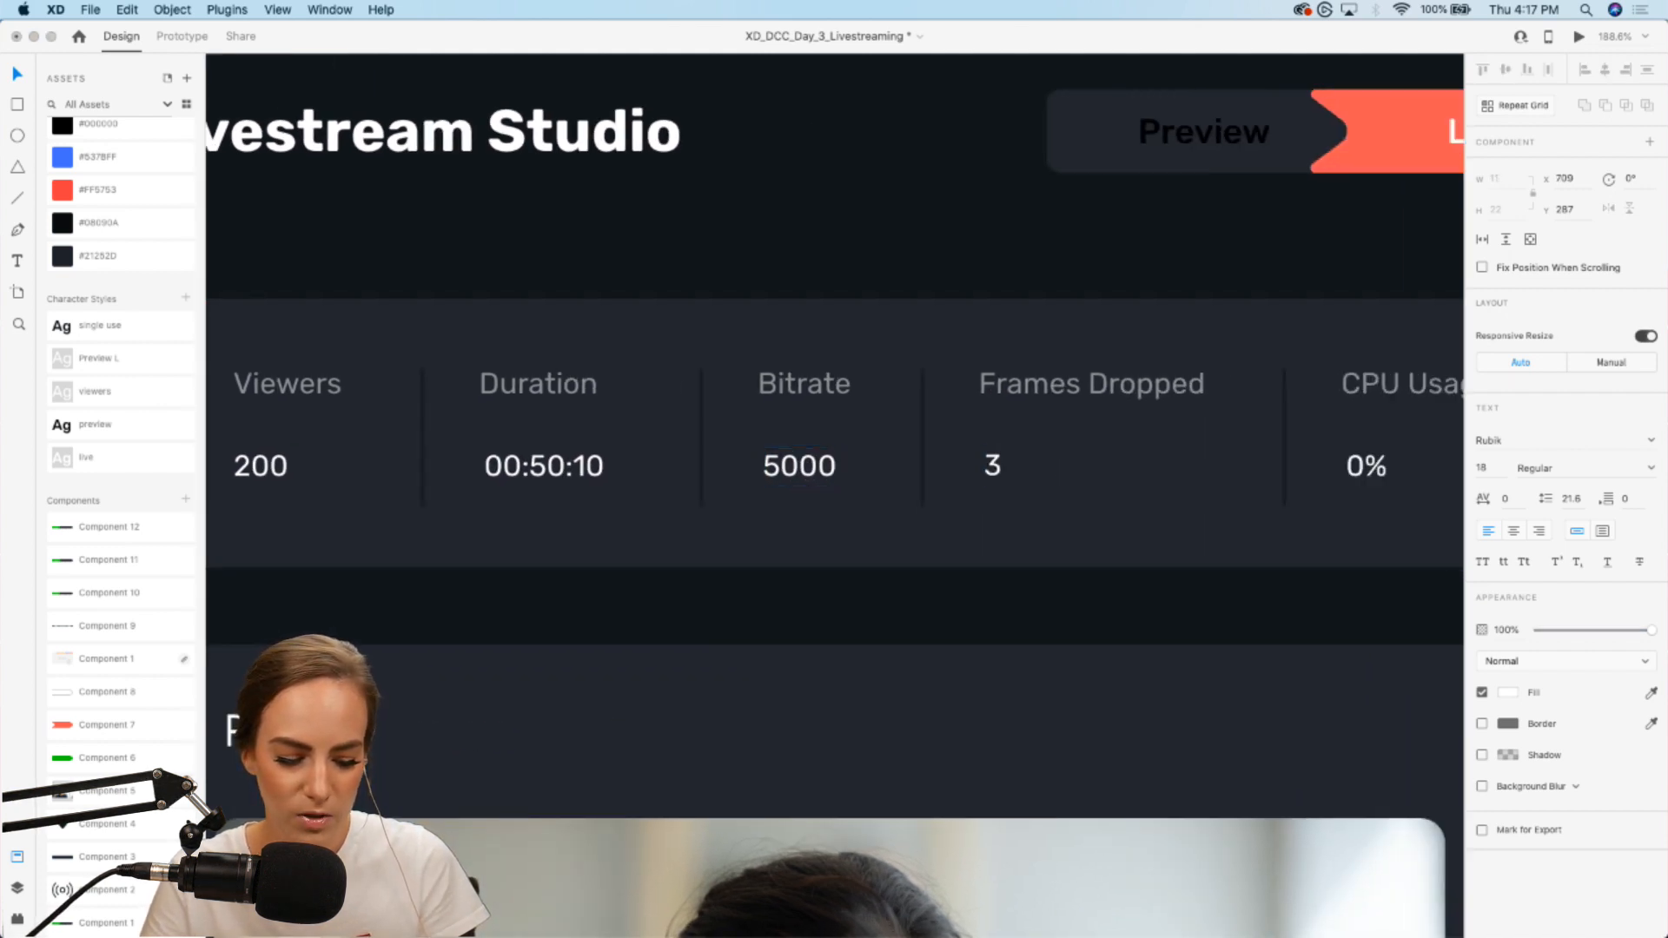
# Step: Set the CPU Usage value in the statistics card to 15%
pyautogui.hscroll(5, 1210, 487)
pyautogui.press('Escape')
pyautogui.doubleClick(1119, 473)
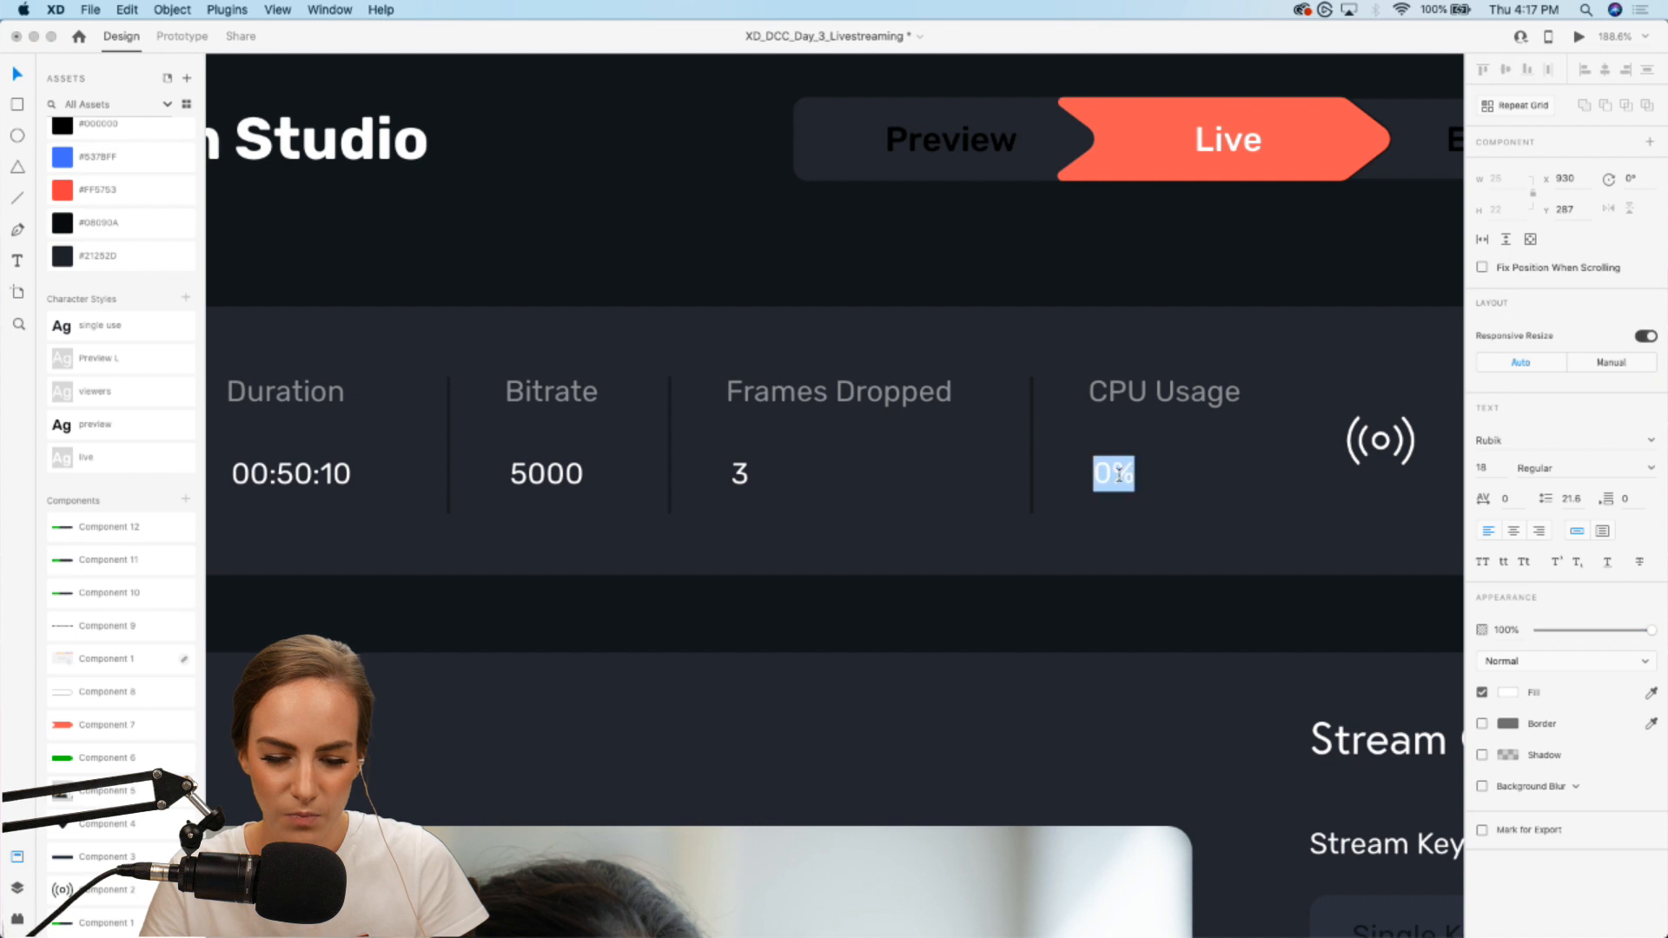
pyautogui.click(1115, 475)
pyautogui.press('BackSpace')
pyautogui.write('2')
pyautogui.press('BackSpace')
pyautogui.write('15')
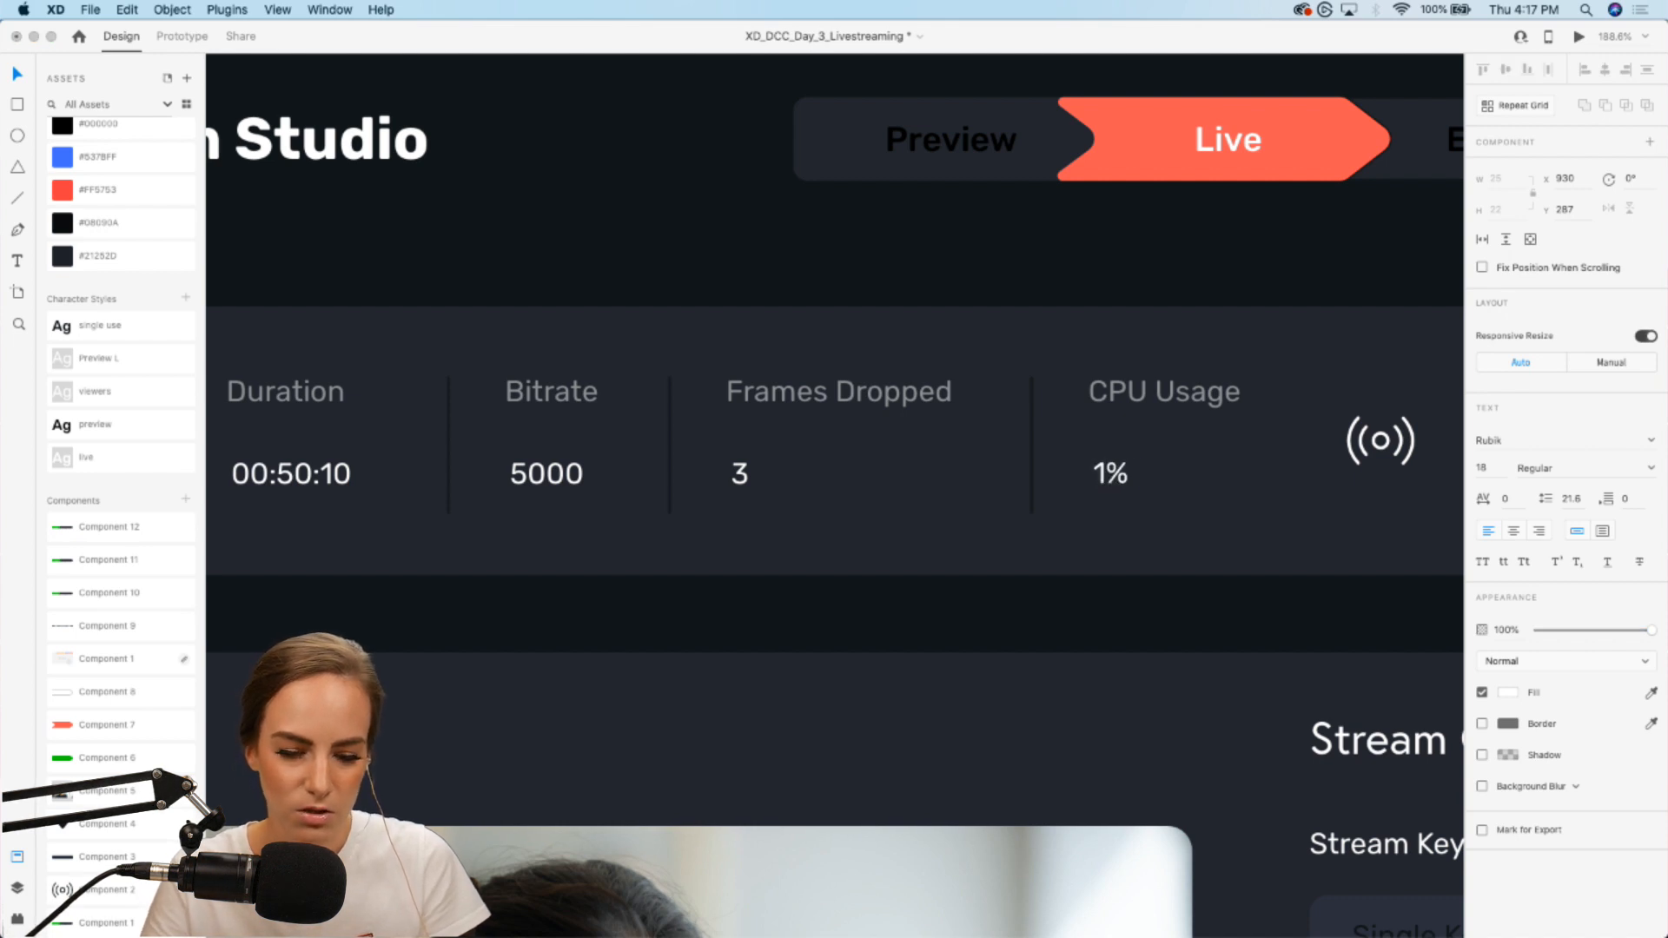
pyautogui.scroll(-5, 1119, 473)
pyautogui.click(987, 171)
# Step: Duplicate the Livestream App – 1 artboard
pyautogui.scroll(-3, 987, 171)
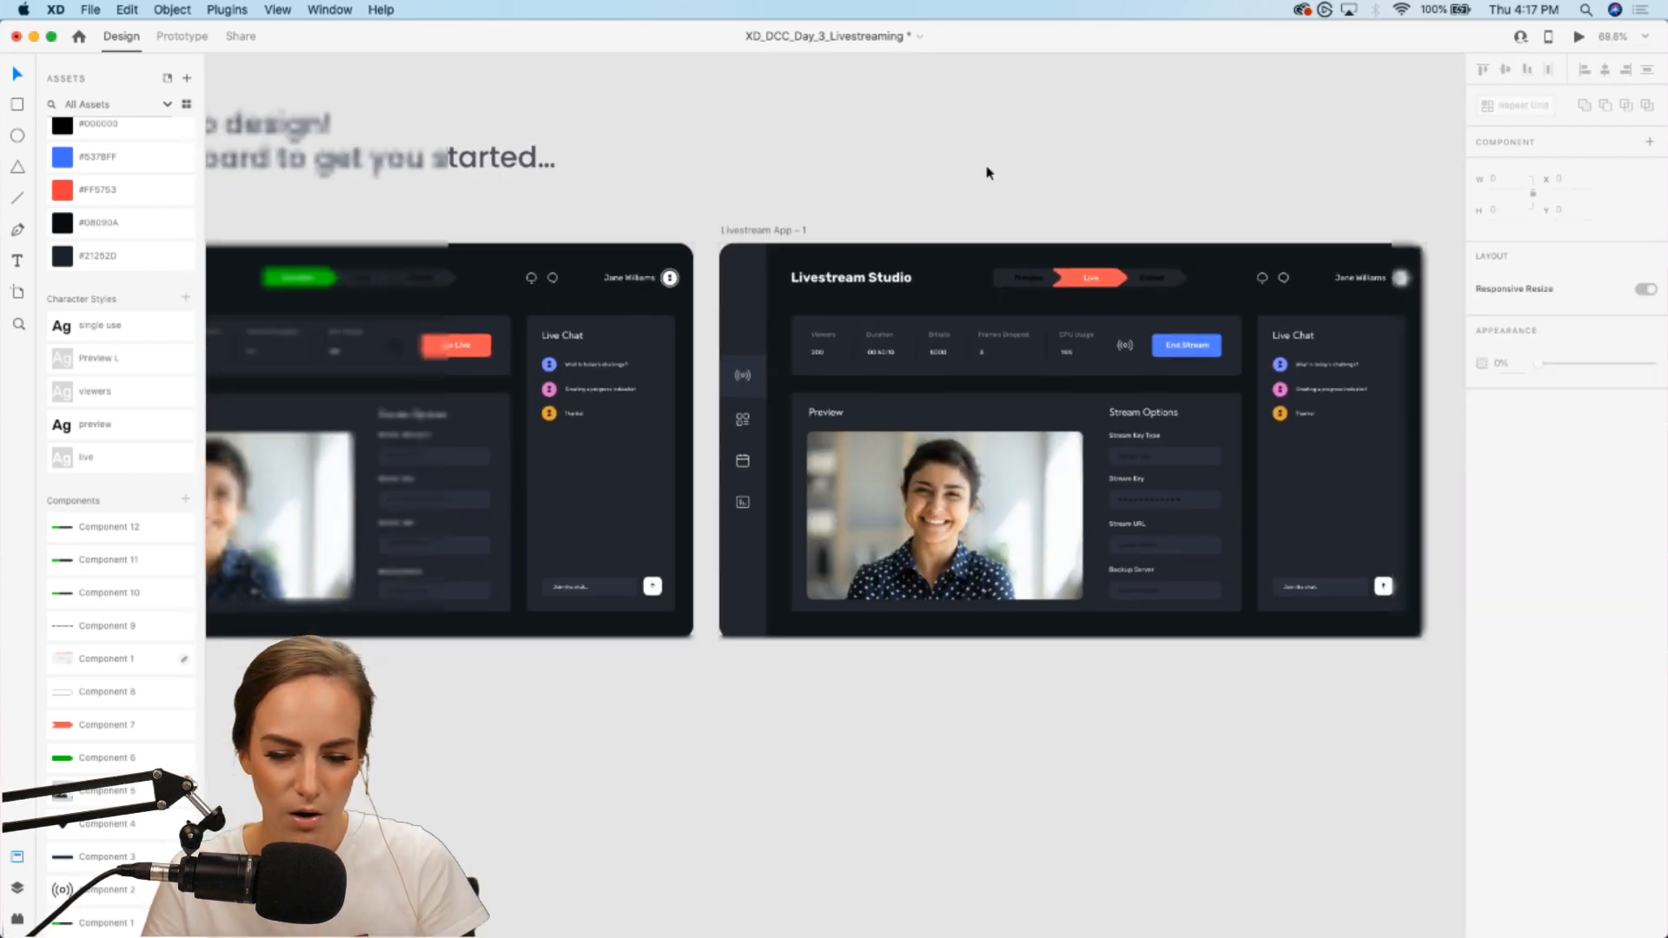
pyautogui.hscroll(2, 956, 172)
pyautogui.click(691, 222)
pyautogui.press('super+d')
pyautogui.hscroll(10, 691, 226)
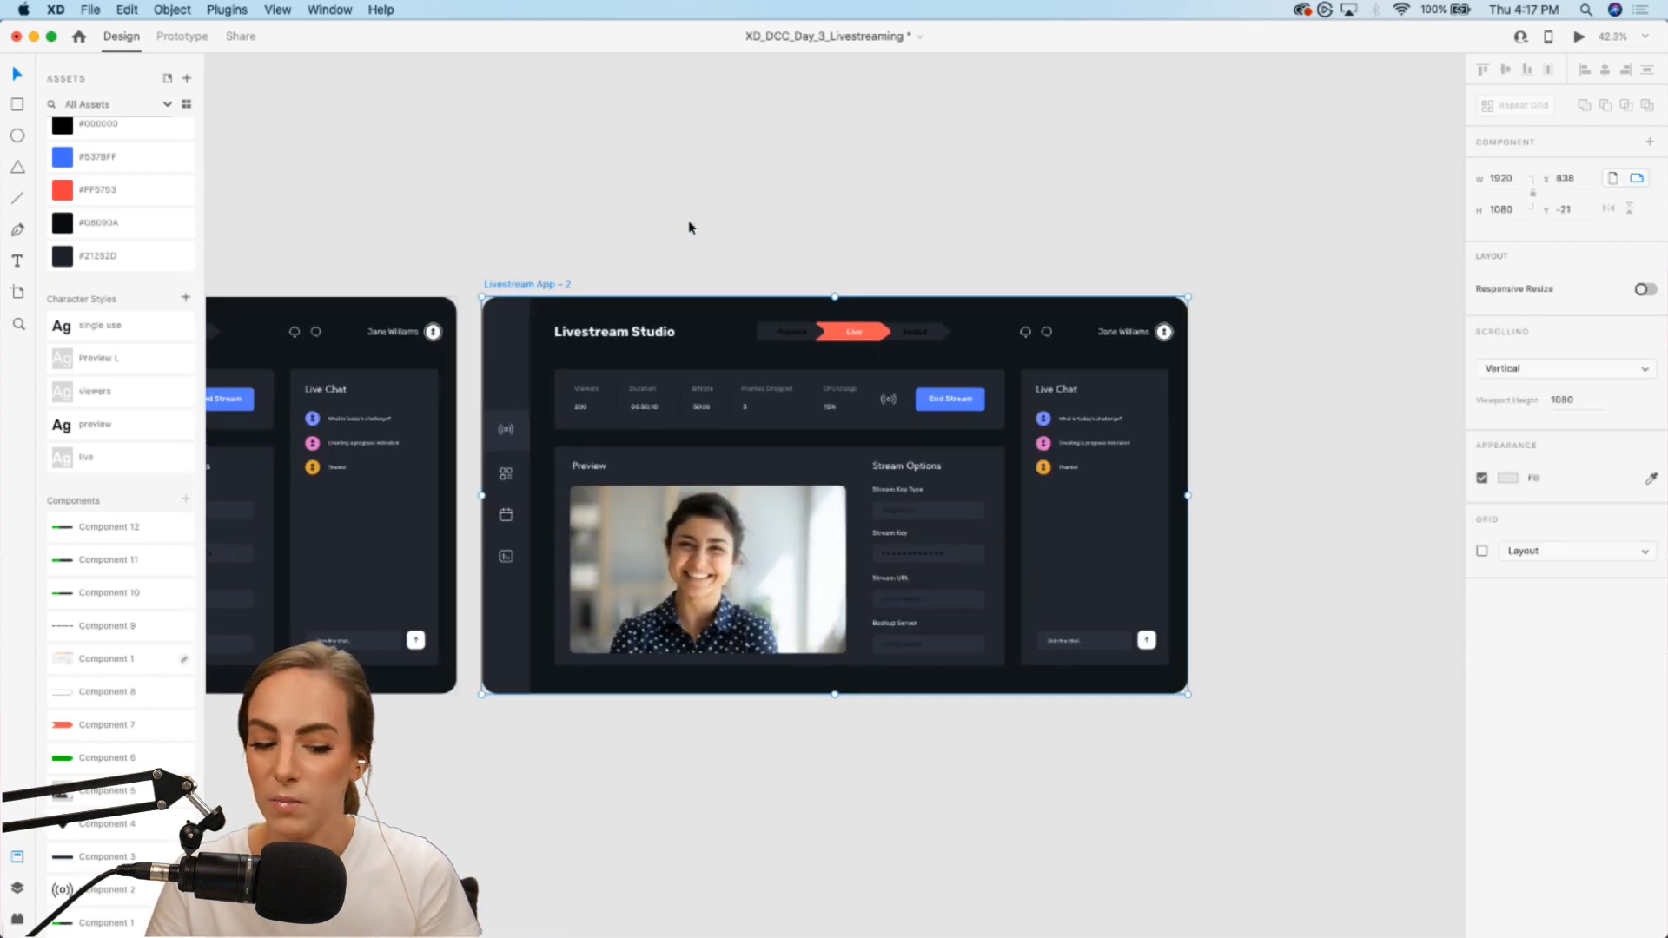
# Step: Switch the progress indicator on the newly duplicated artboard to its End state
pyautogui.scroll(10, 691, 227)
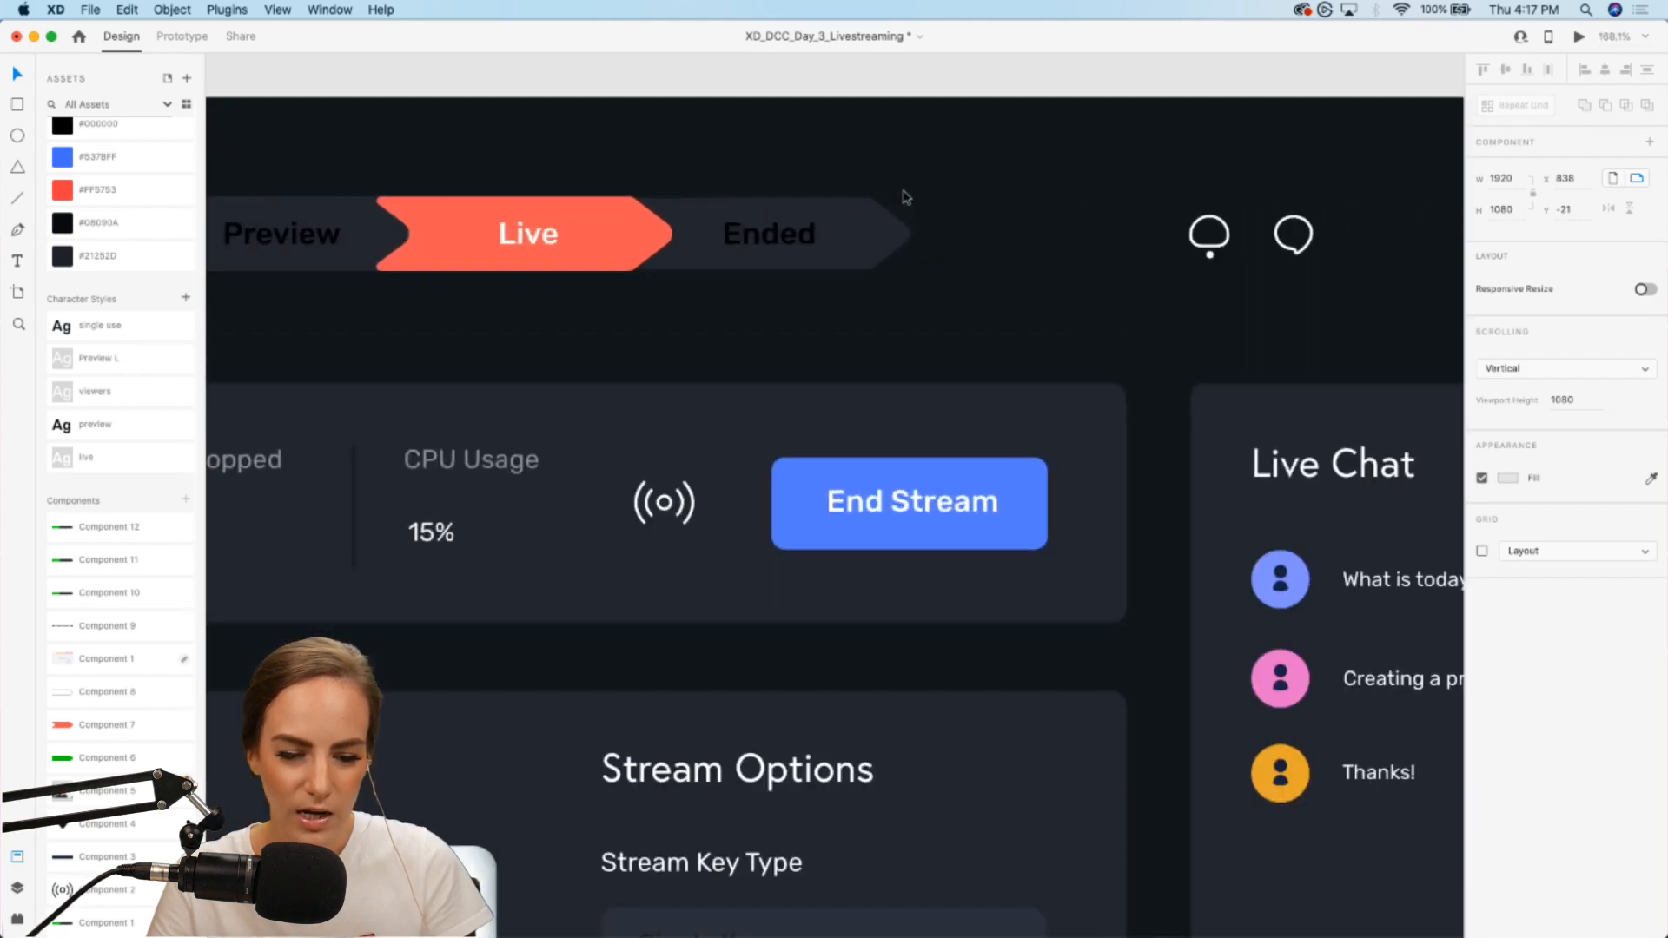
pyautogui.click(906, 197)
pyautogui.hscroll(-5, 805, 226)
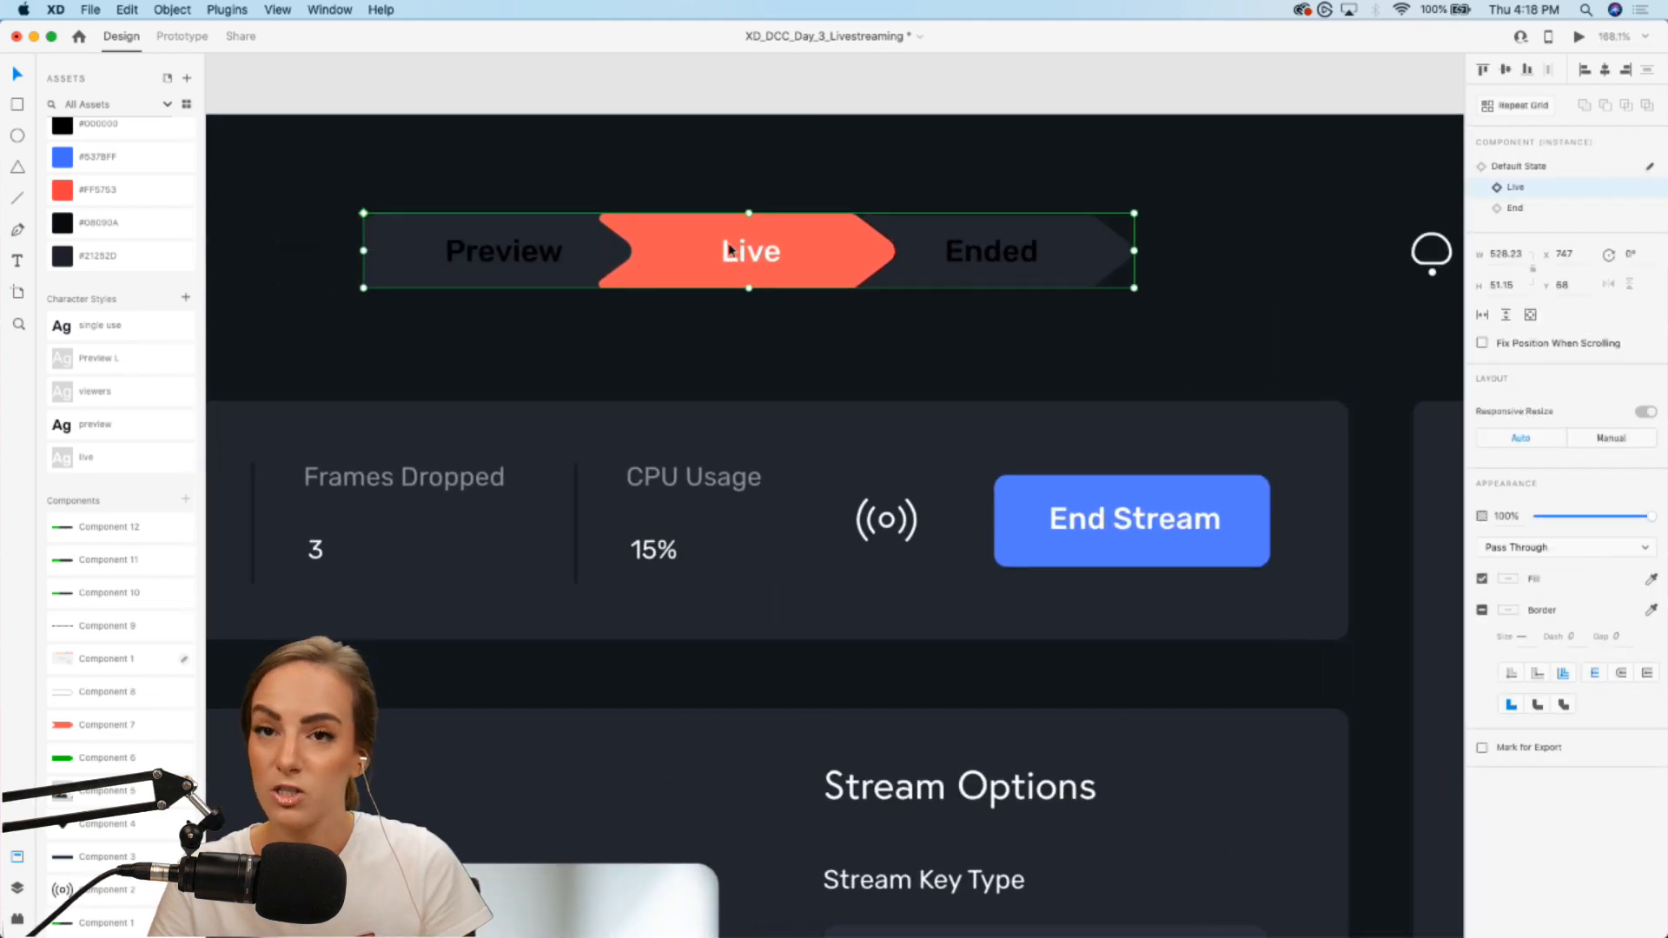
pyautogui.click(1518, 210)
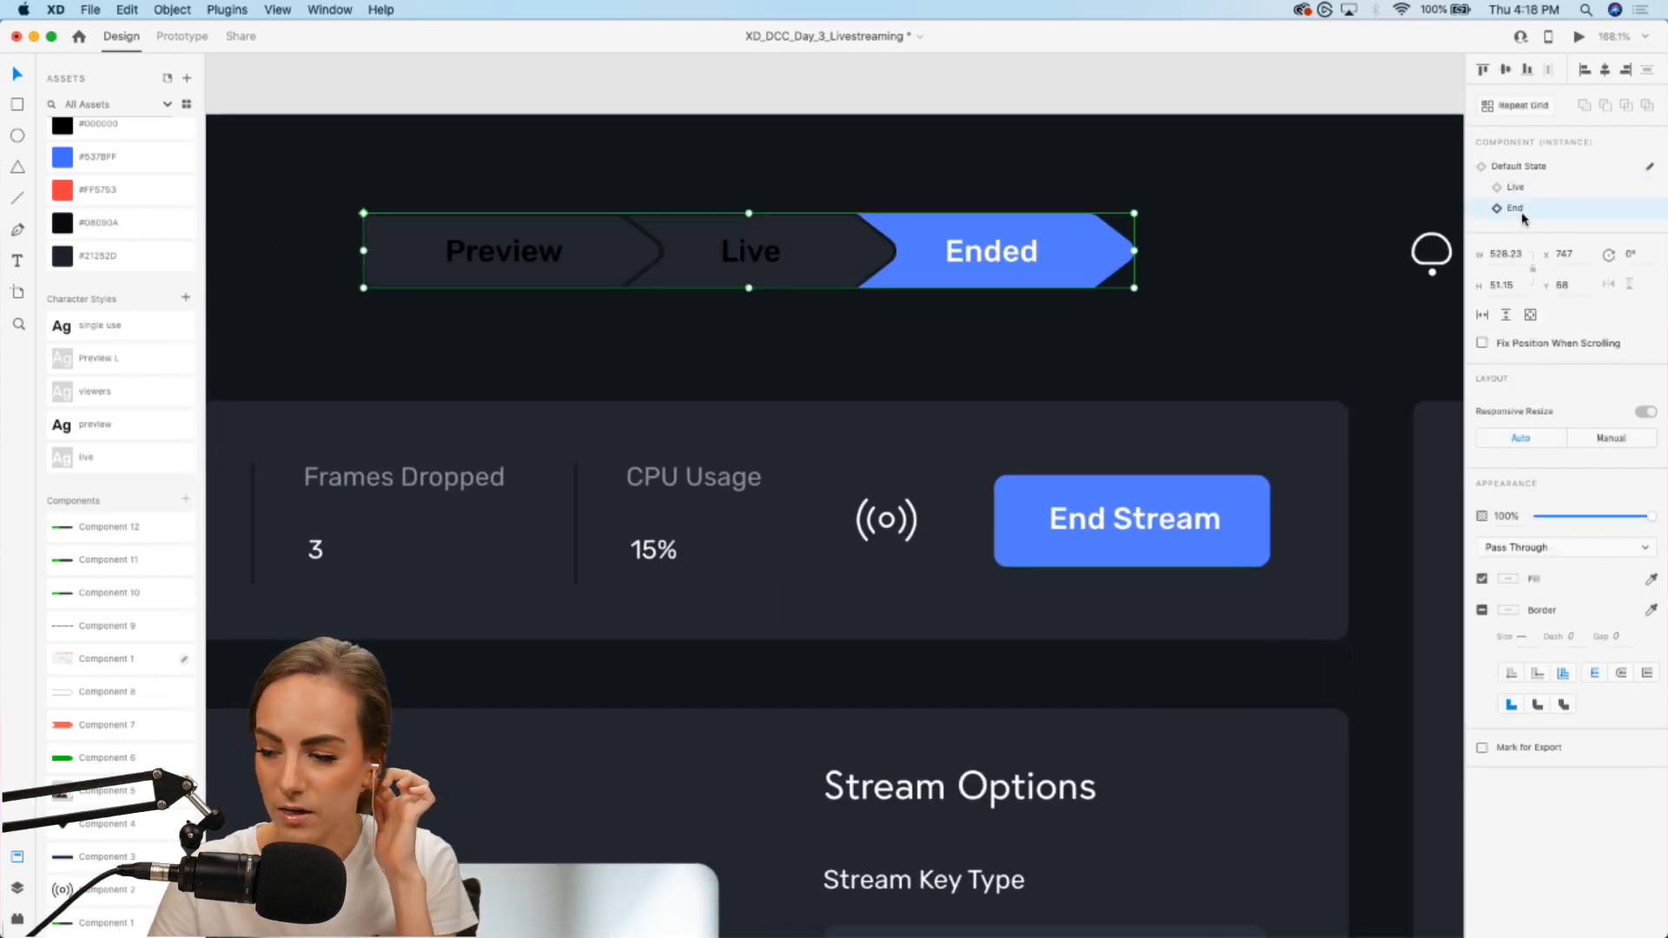
# Step: Fill the End Stream button's rectangle on the newest artboard with the artboard's dark background colour
pyautogui.scroll(-5, 1088, 330)
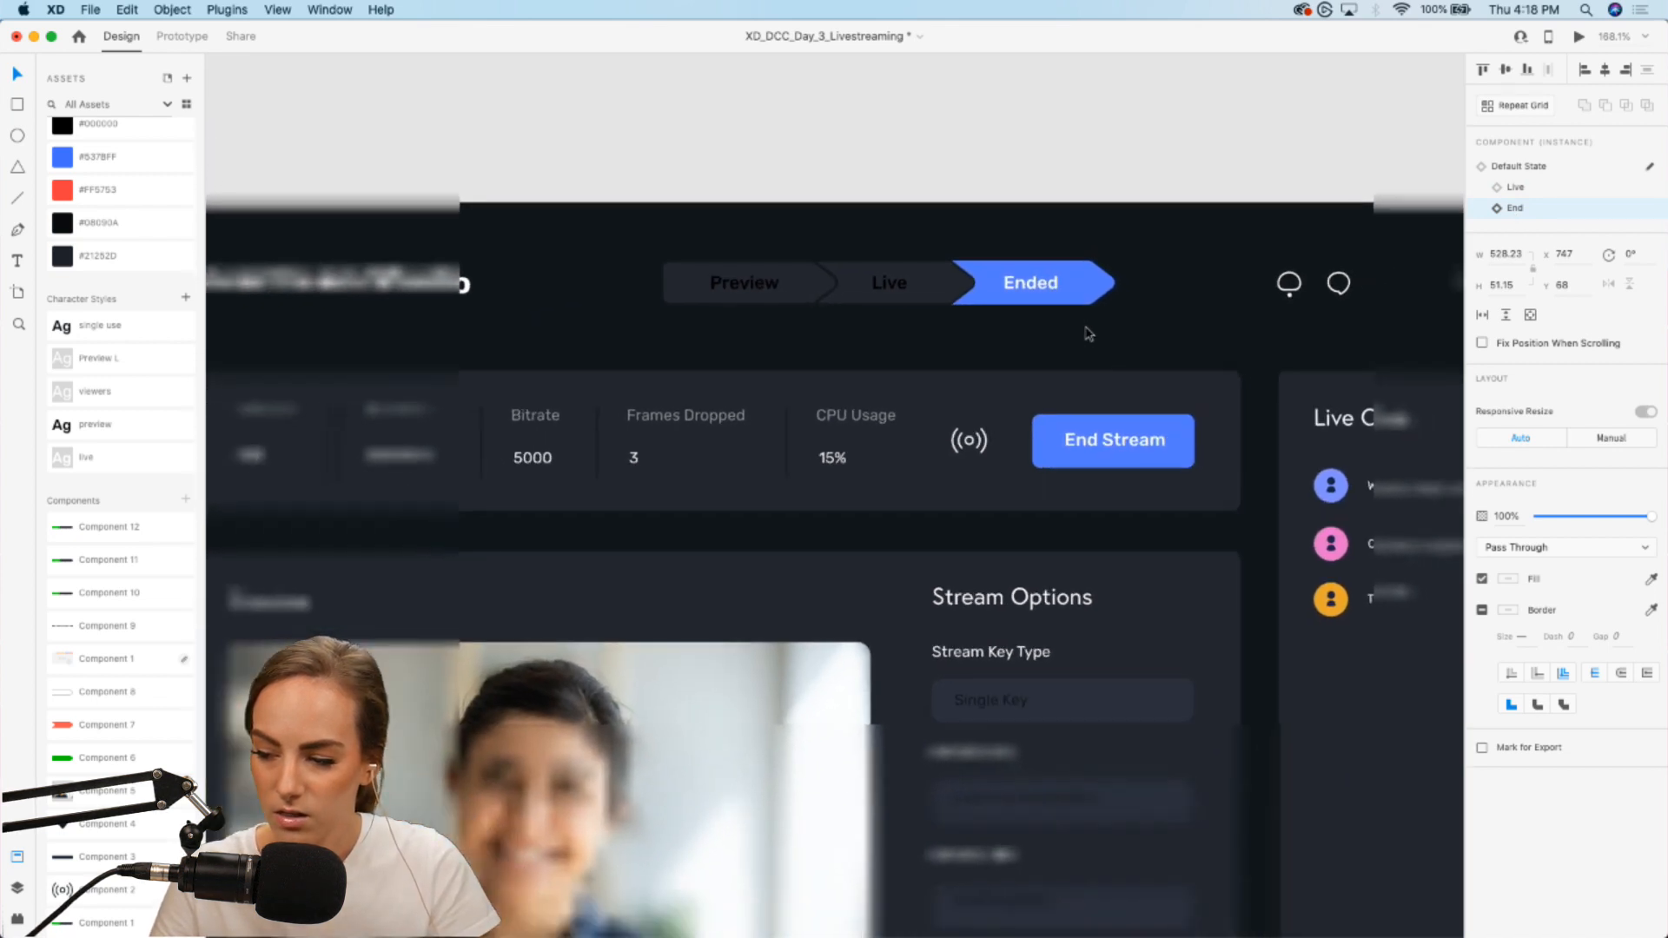
pyautogui.hscroll(-1, 1090, 334)
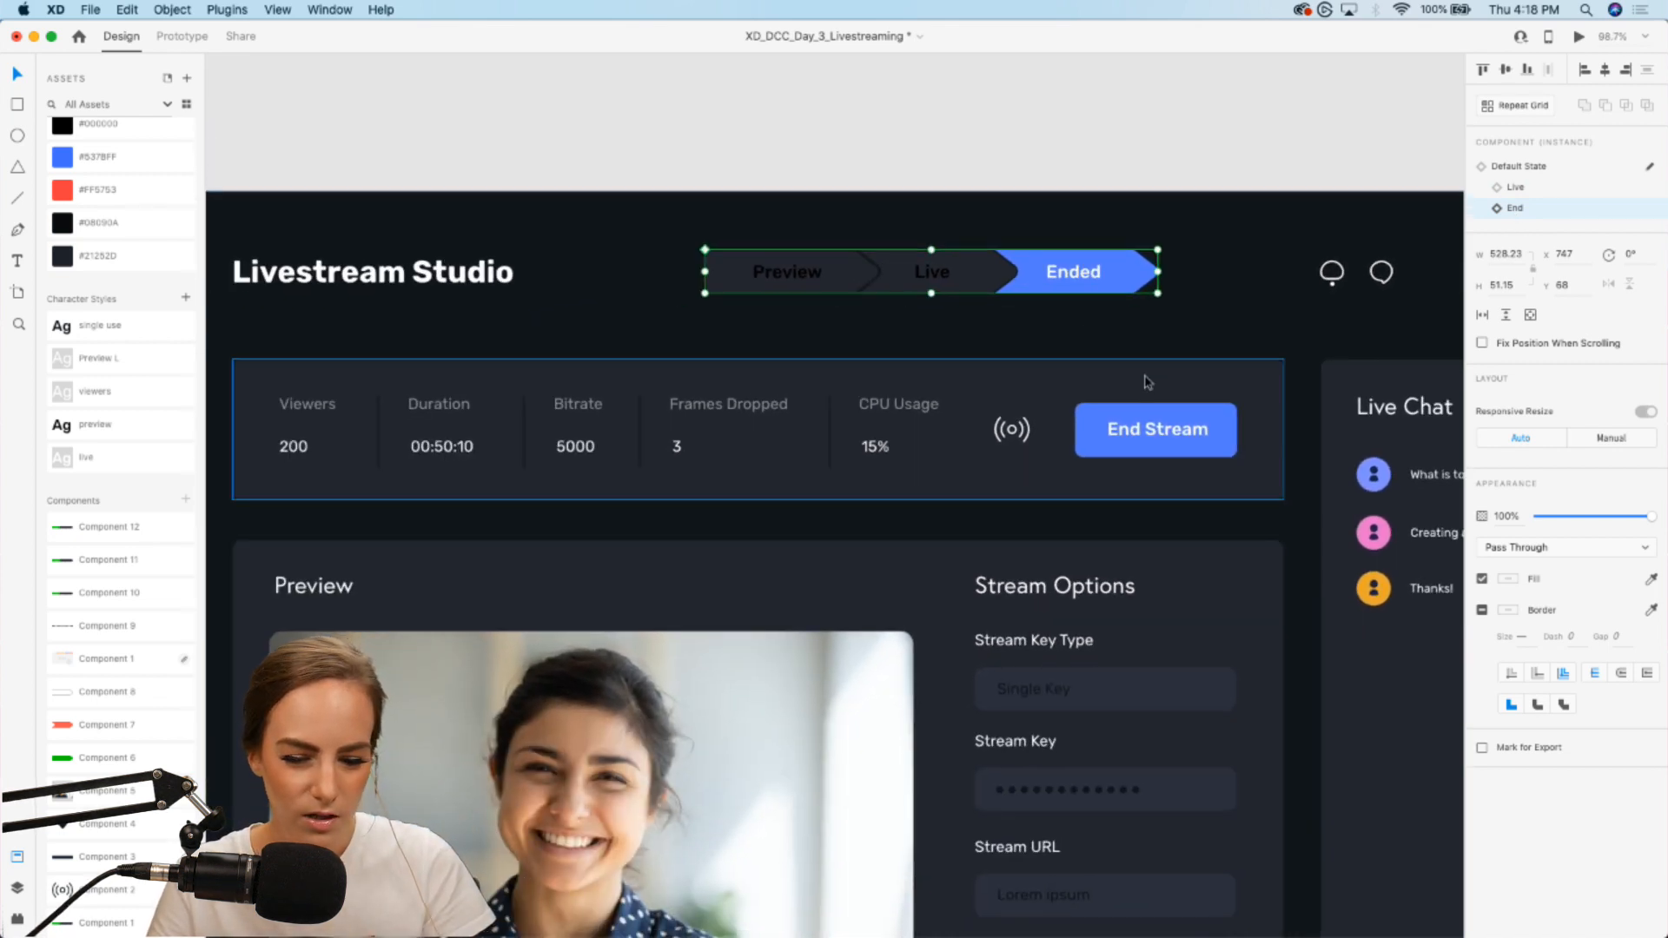
pyautogui.scroll(2, 1120, 409)
pyautogui.scroll(3, 1121, 409)
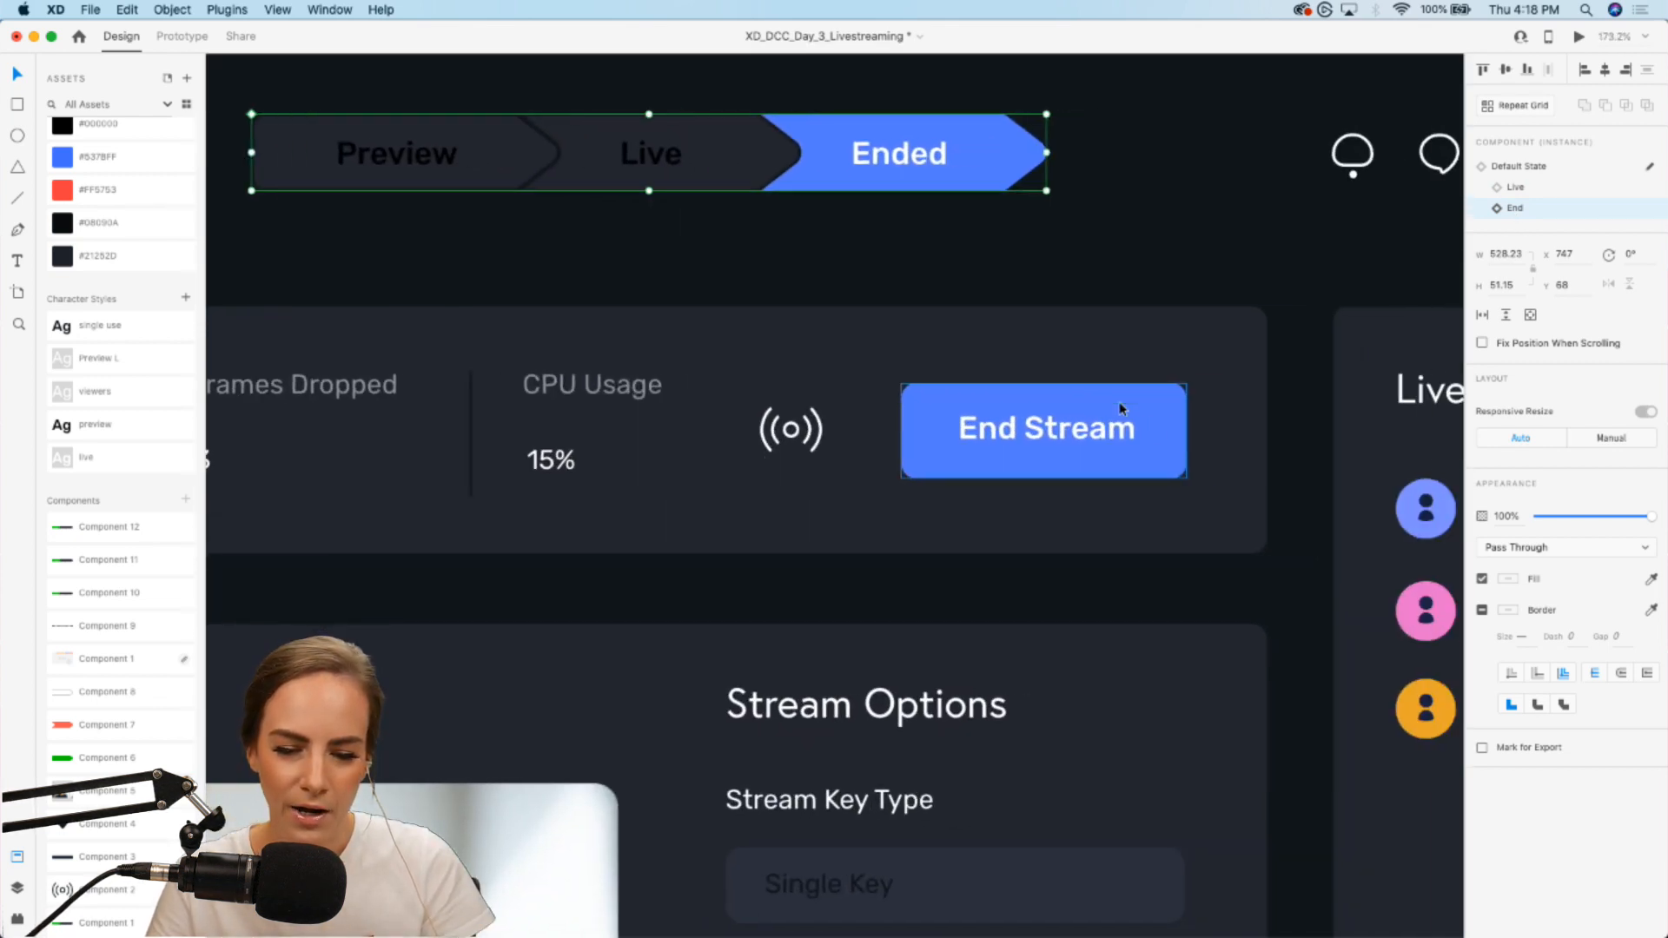
pyautogui.click(1033, 424)
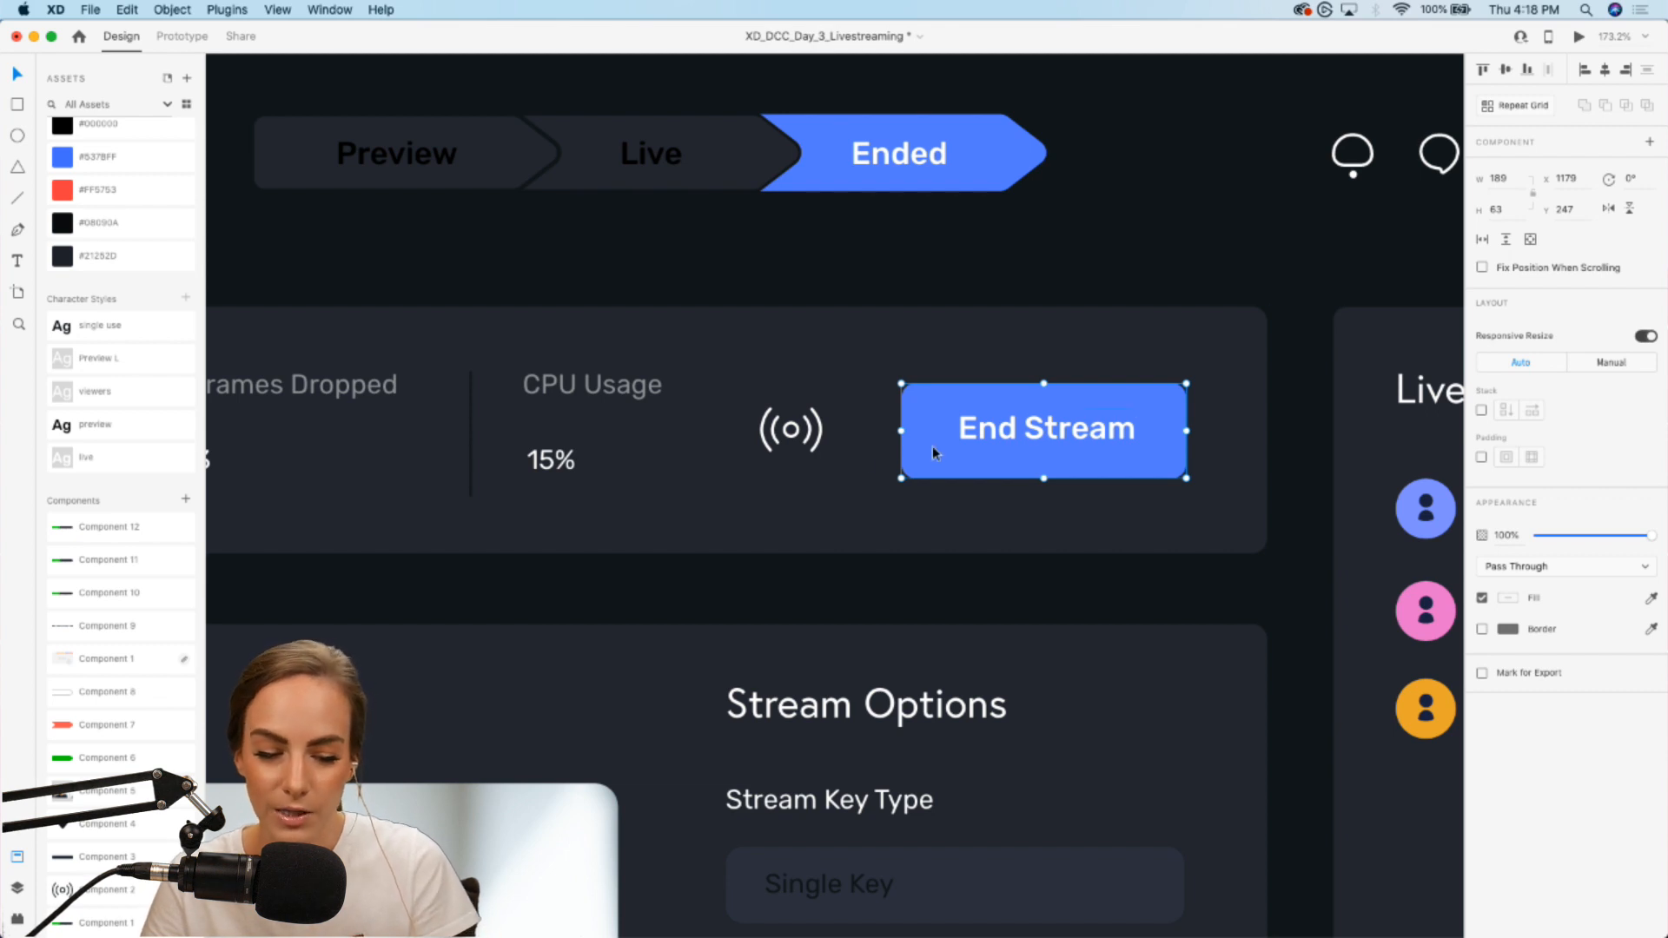
pyautogui.scroll(-3, 1007, 411)
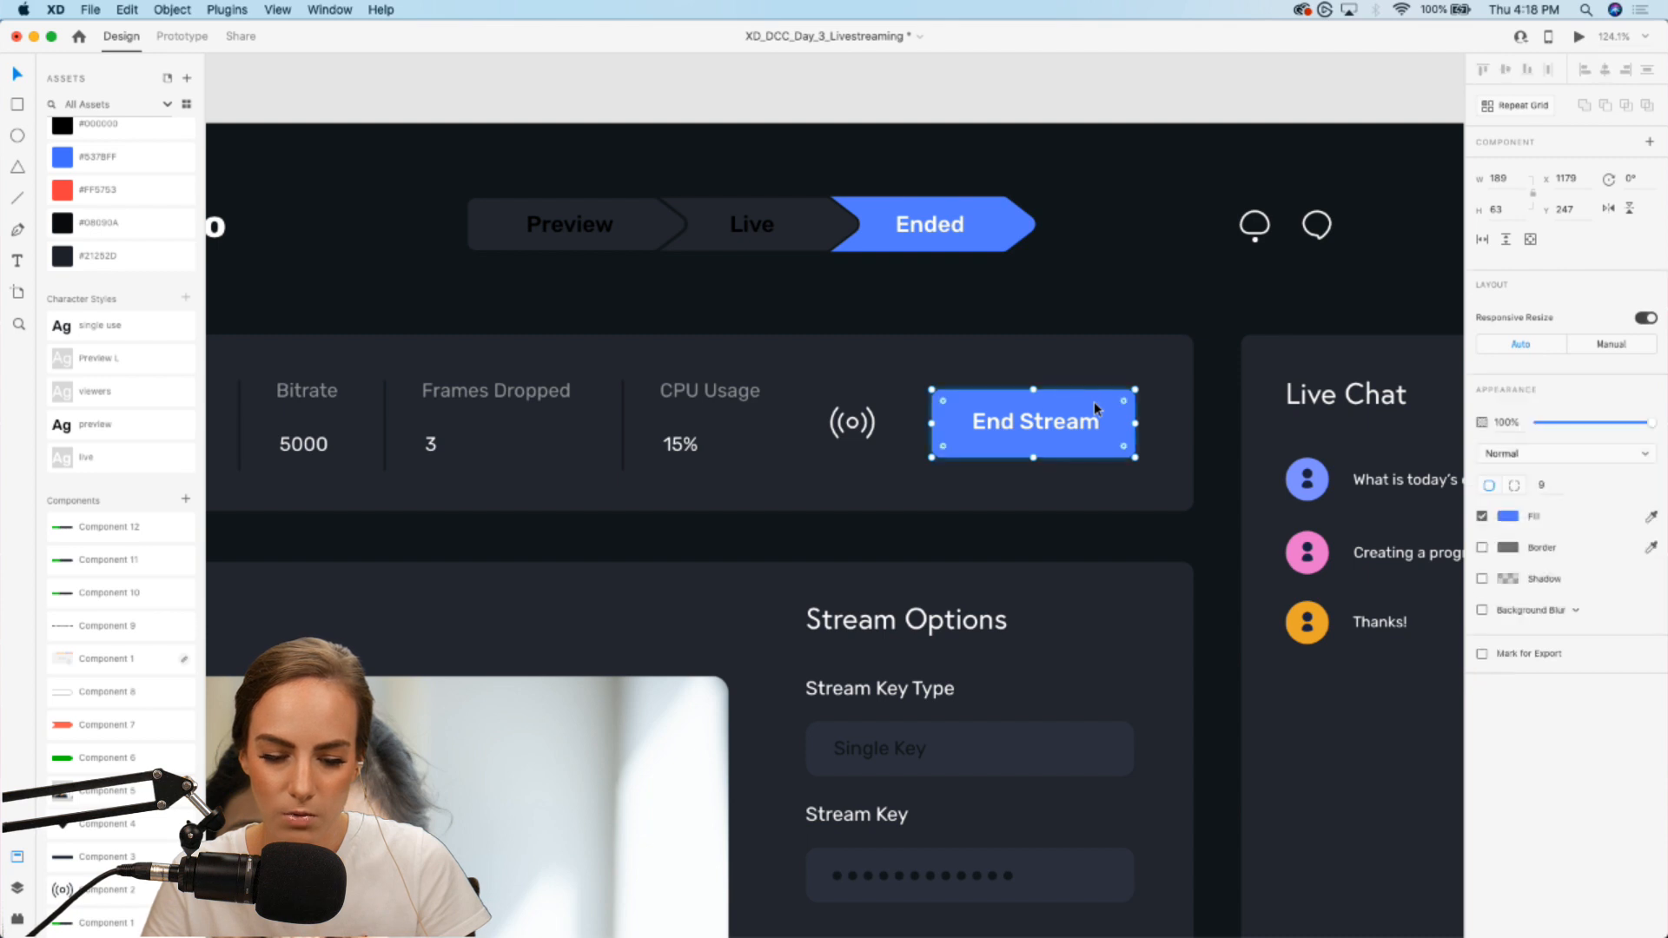
pyautogui.click(1137, 259)
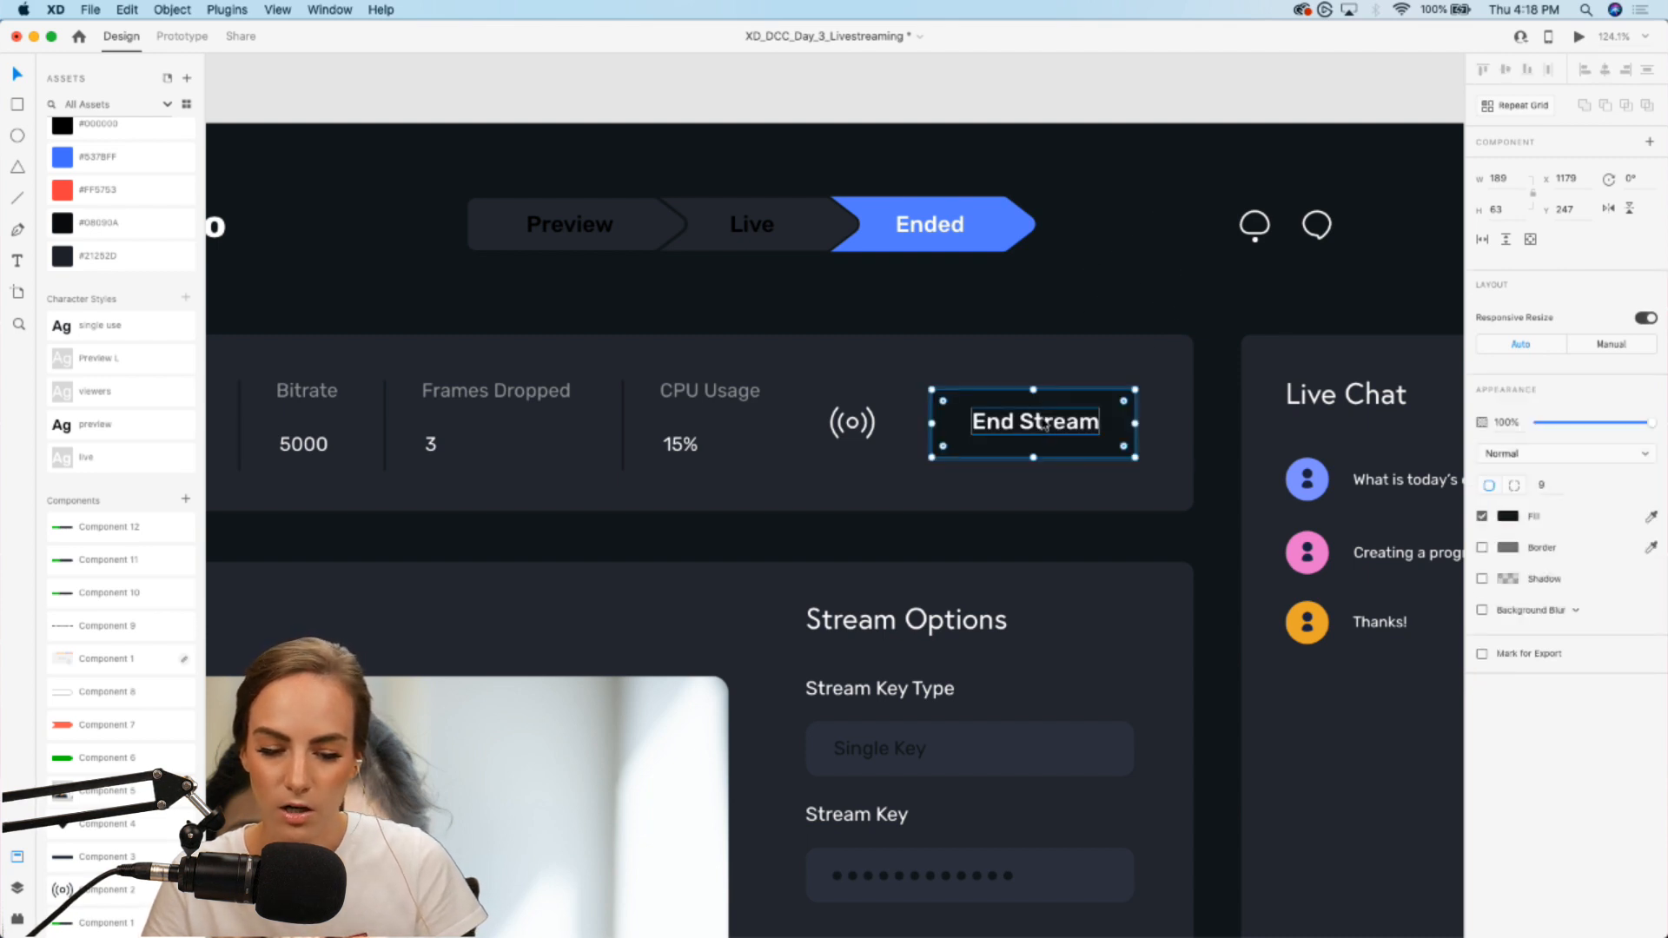
# Step: Change the End Stream button's label on the Ended artboard to "Stream Over"
pyautogui.doubleClick(1033, 428)
pyautogui.doubleClick(1039, 427)
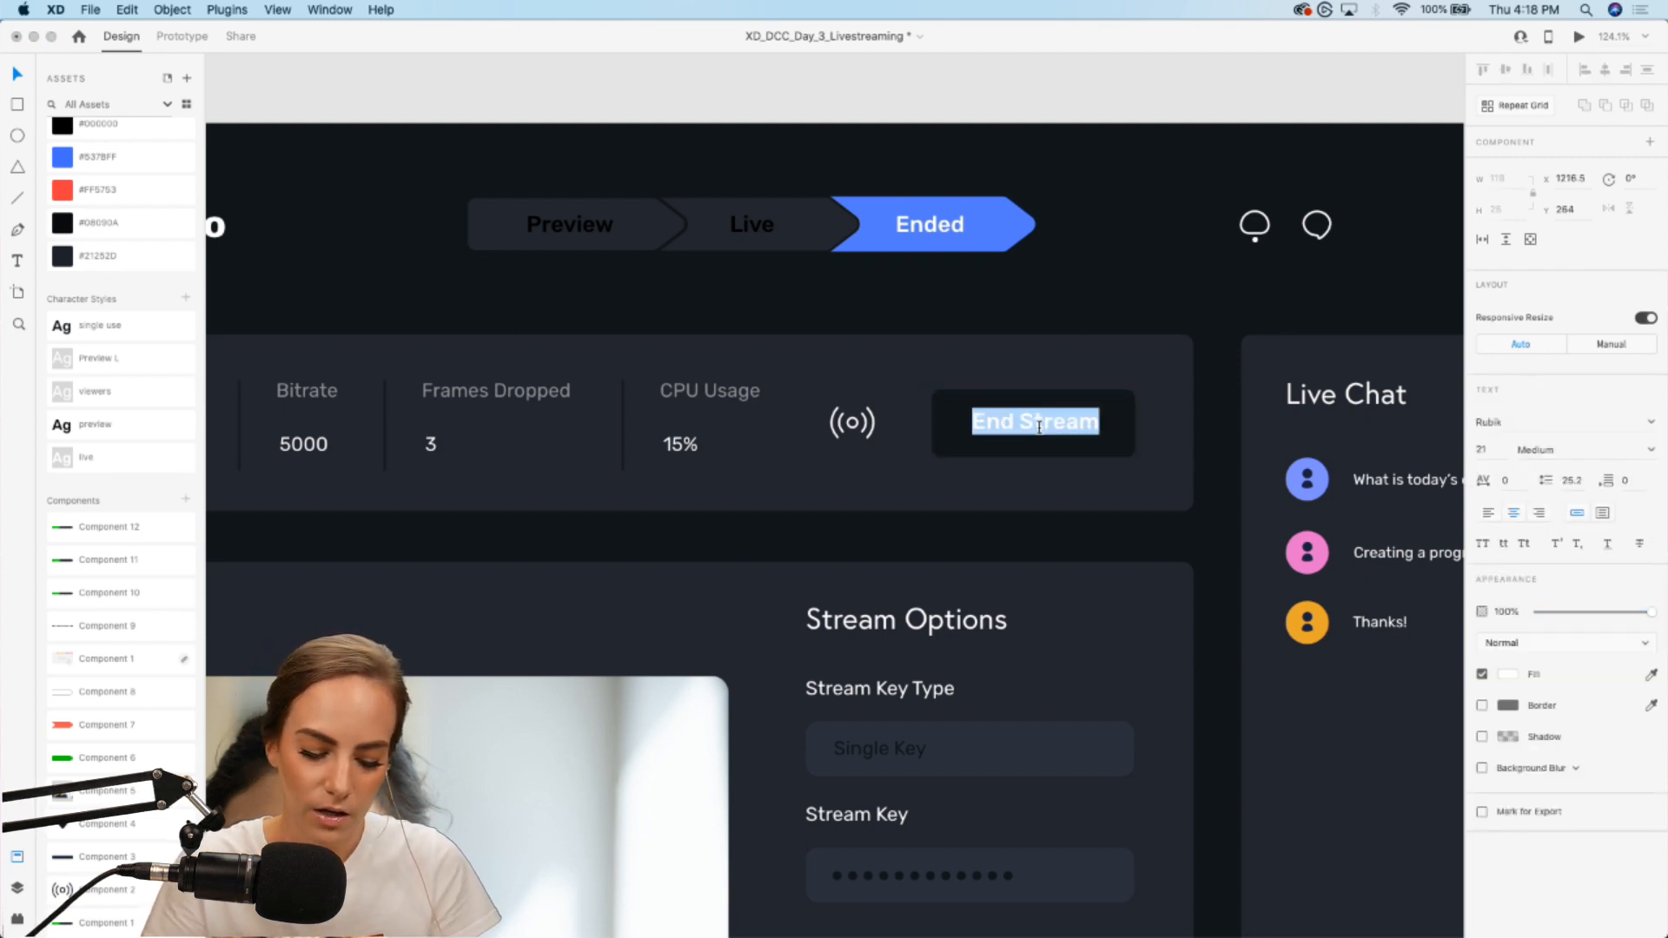
pyautogui.write('Stream')
pyautogui.press('BackSpace')
pyautogui.press('BackSpace')
pyautogui.press('BackSpace')
pyautogui.press('BackSpace')
pyautogui.press('BackSpace')
pyautogui.press('BackSpace')
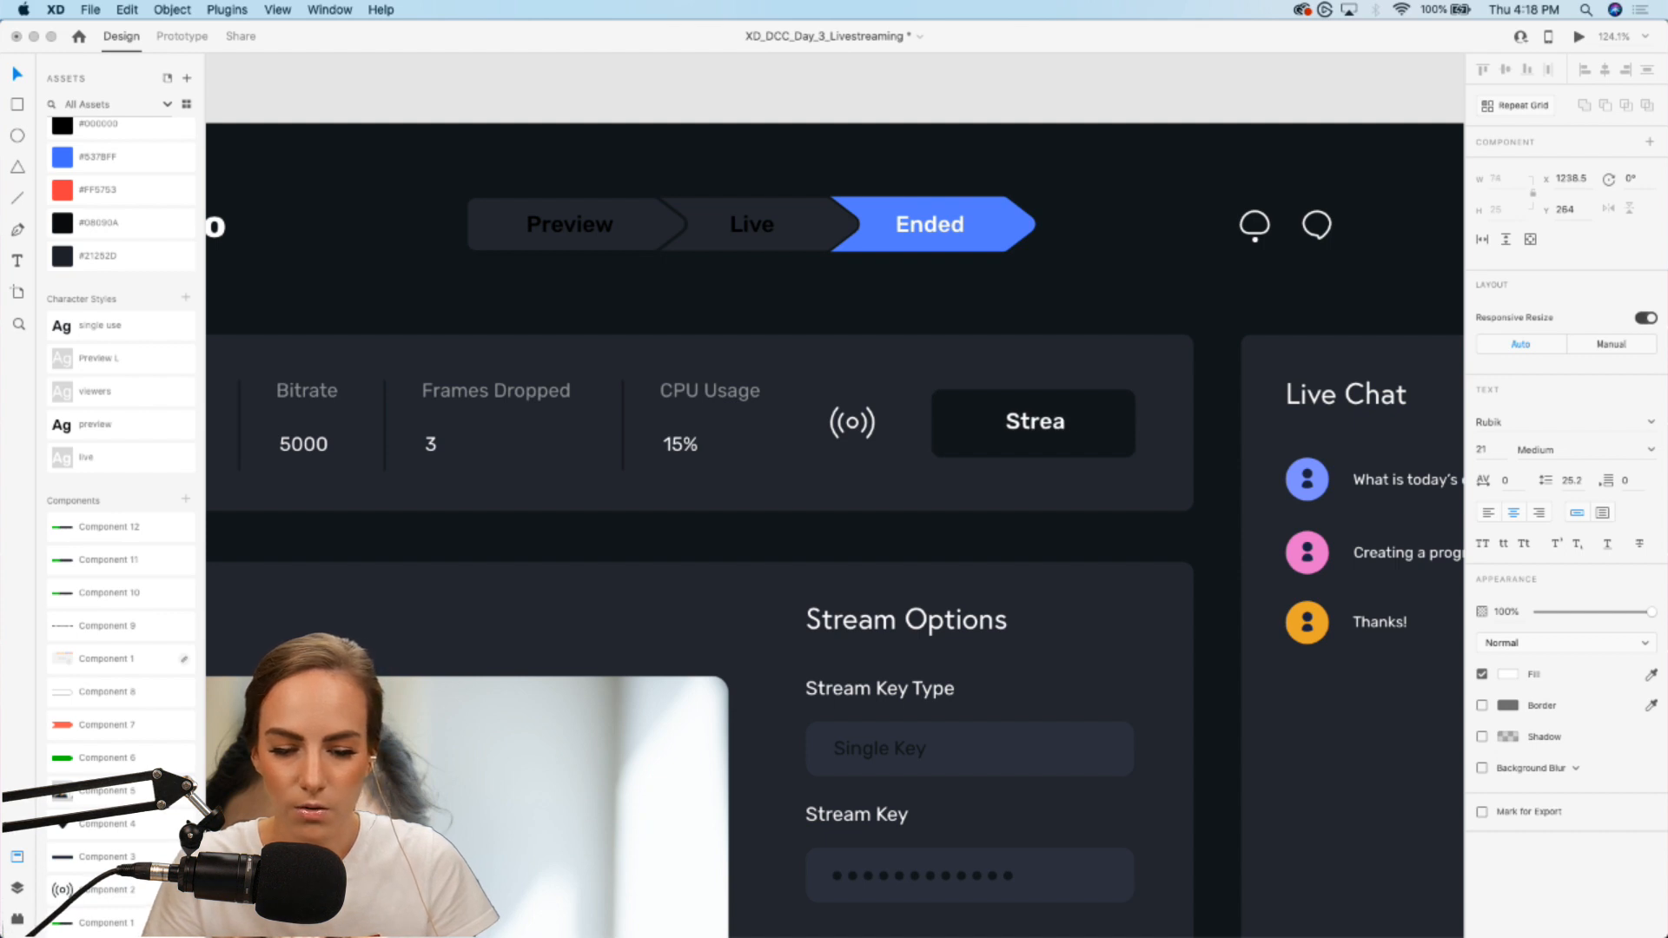
pyautogui.write('Stream Over')
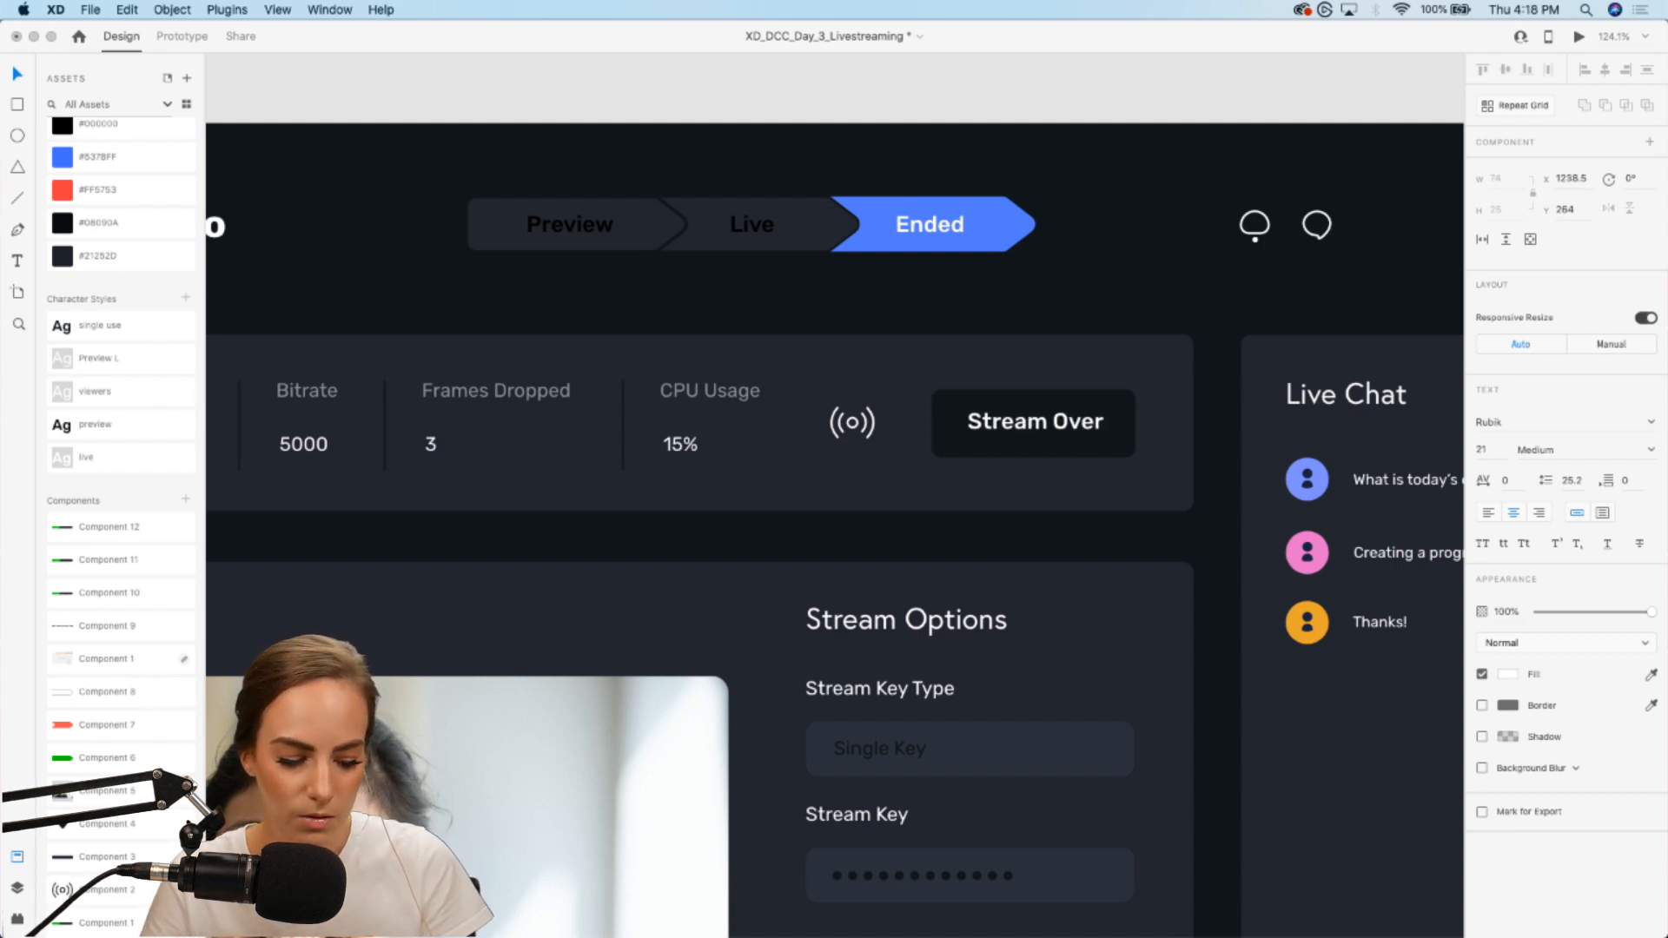
pyautogui.press('Escape')
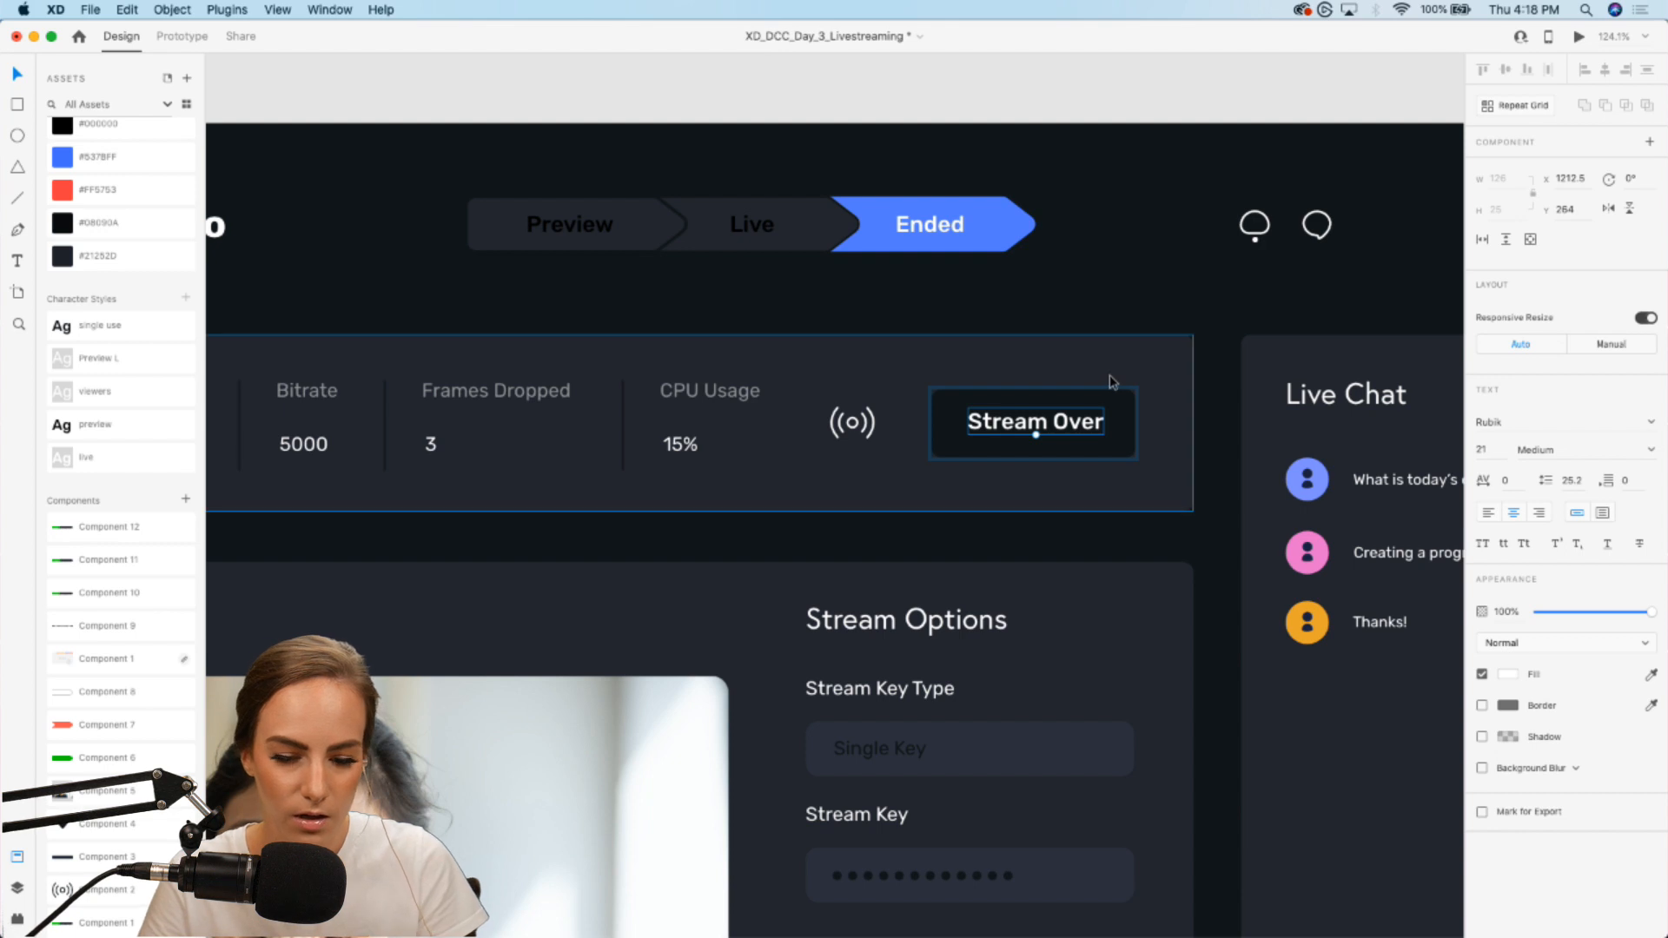
# Step: Lower the Stream Over label's opacity to 19%
pyautogui.press('i')
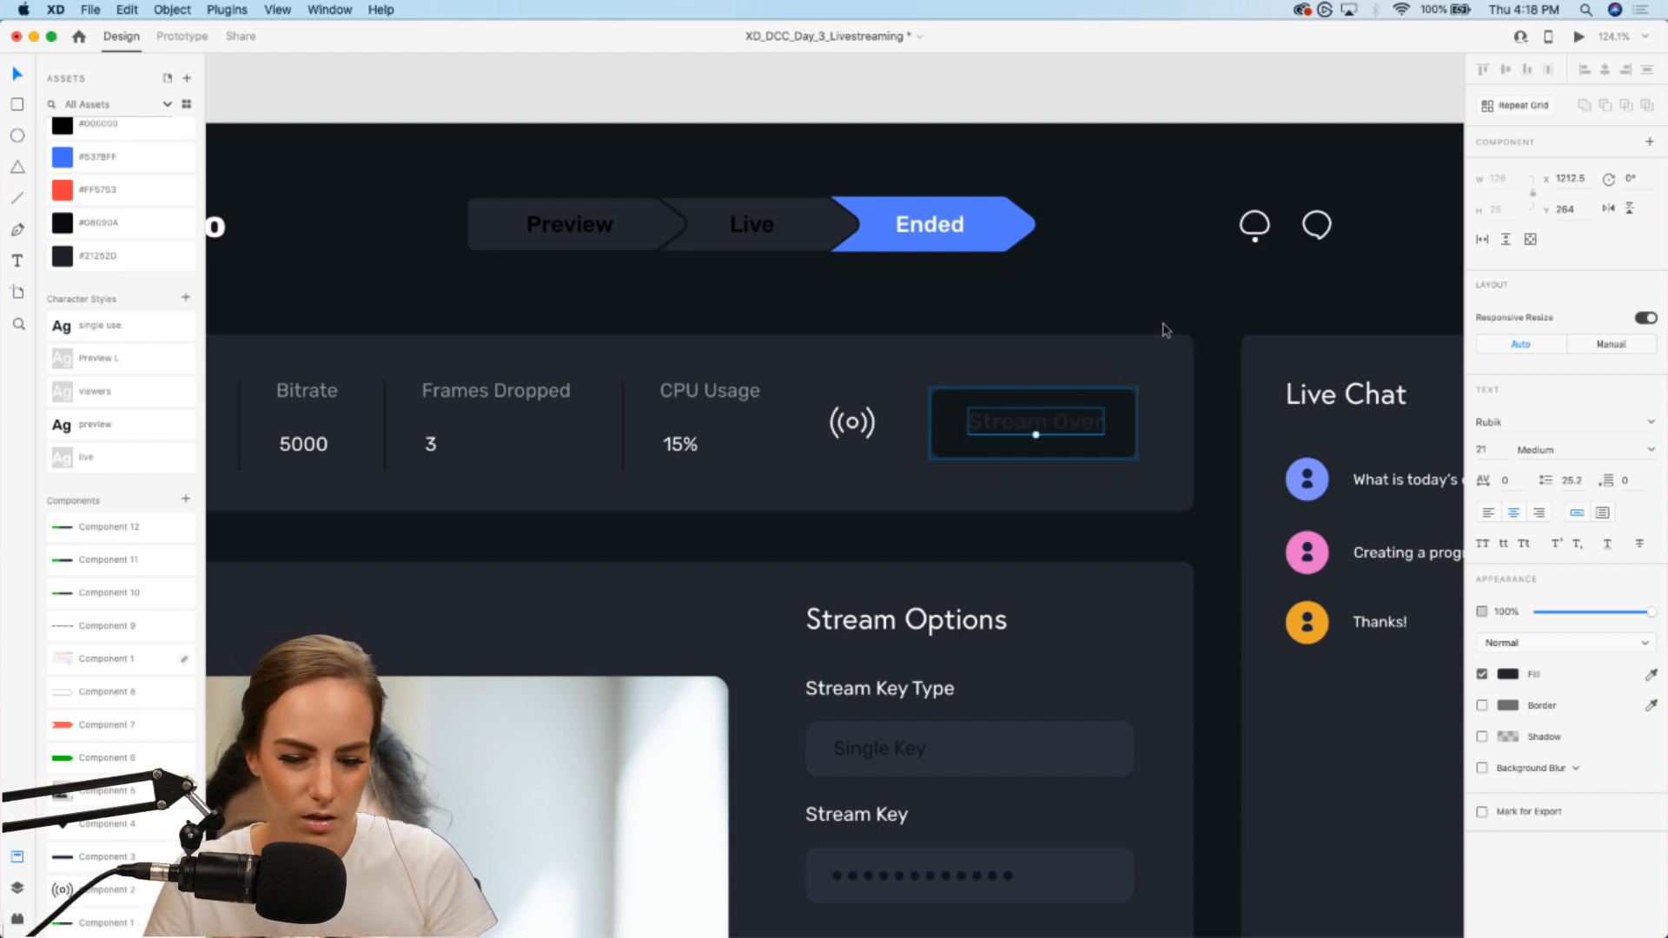
pyautogui.click(1390, 480)
pyautogui.moveTo(1626, 618); pyautogui.dragTo(1561, 617)
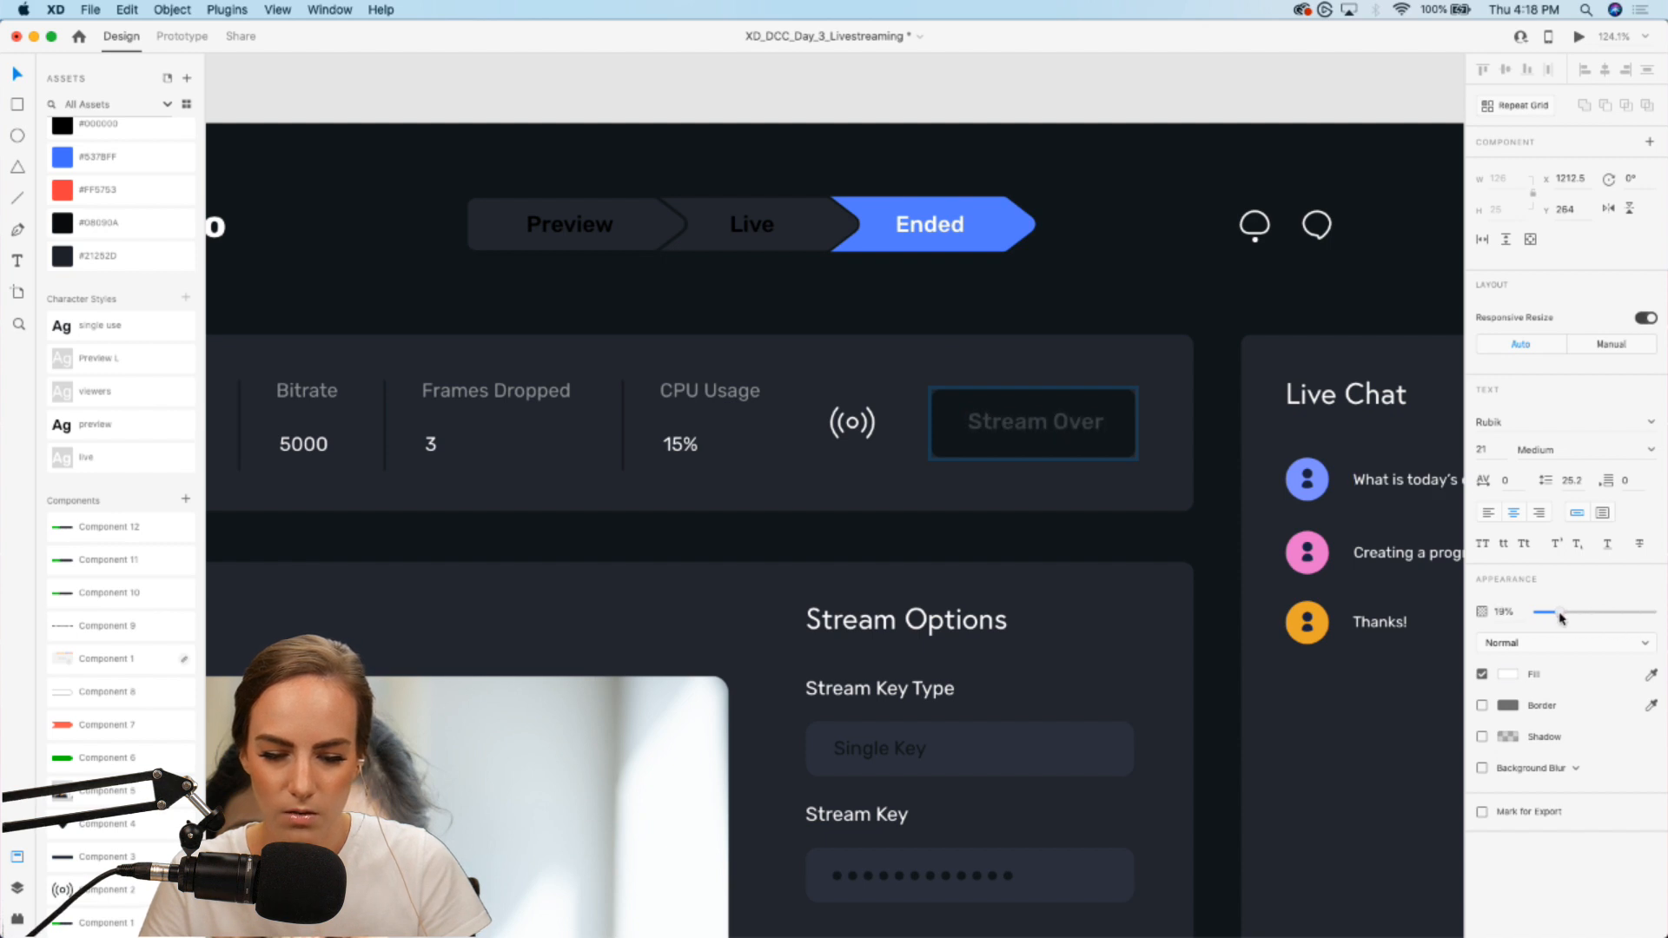
# Step: Recolour the border of the broadcast icon beside the Stream Over button with the artboard's dark background colour
pyautogui.click(865, 434)
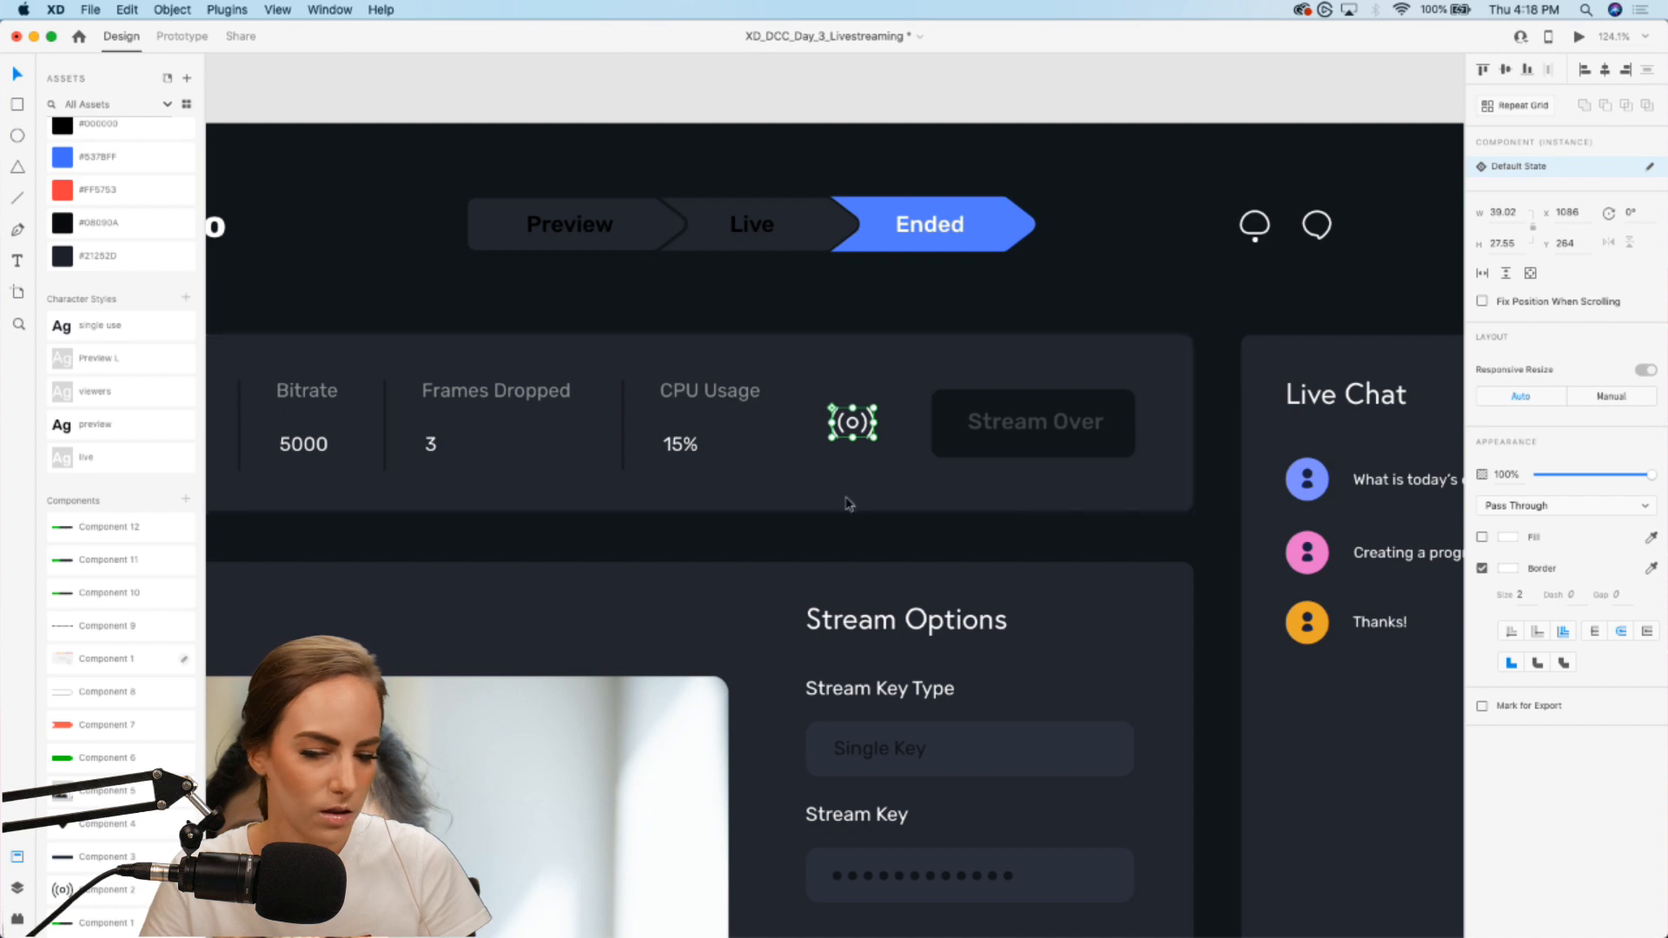
pyautogui.click(1203, 187)
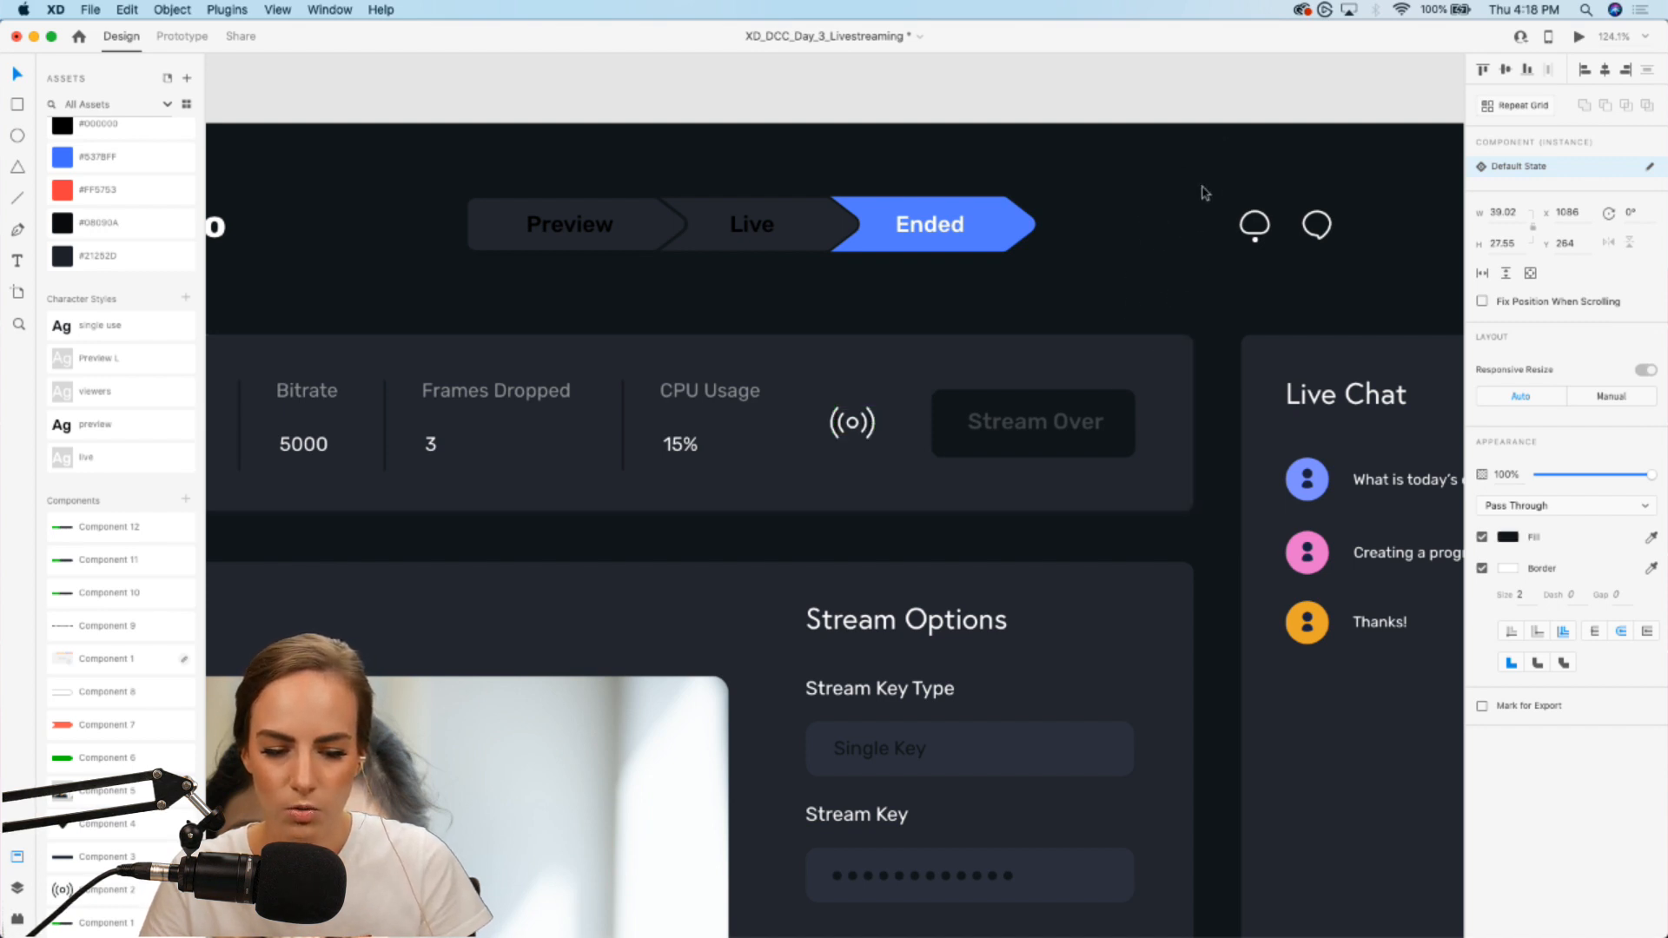
pyautogui.click(852, 422)
pyautogui.click(1482, 568)
pyautogui.click(1482, 537)
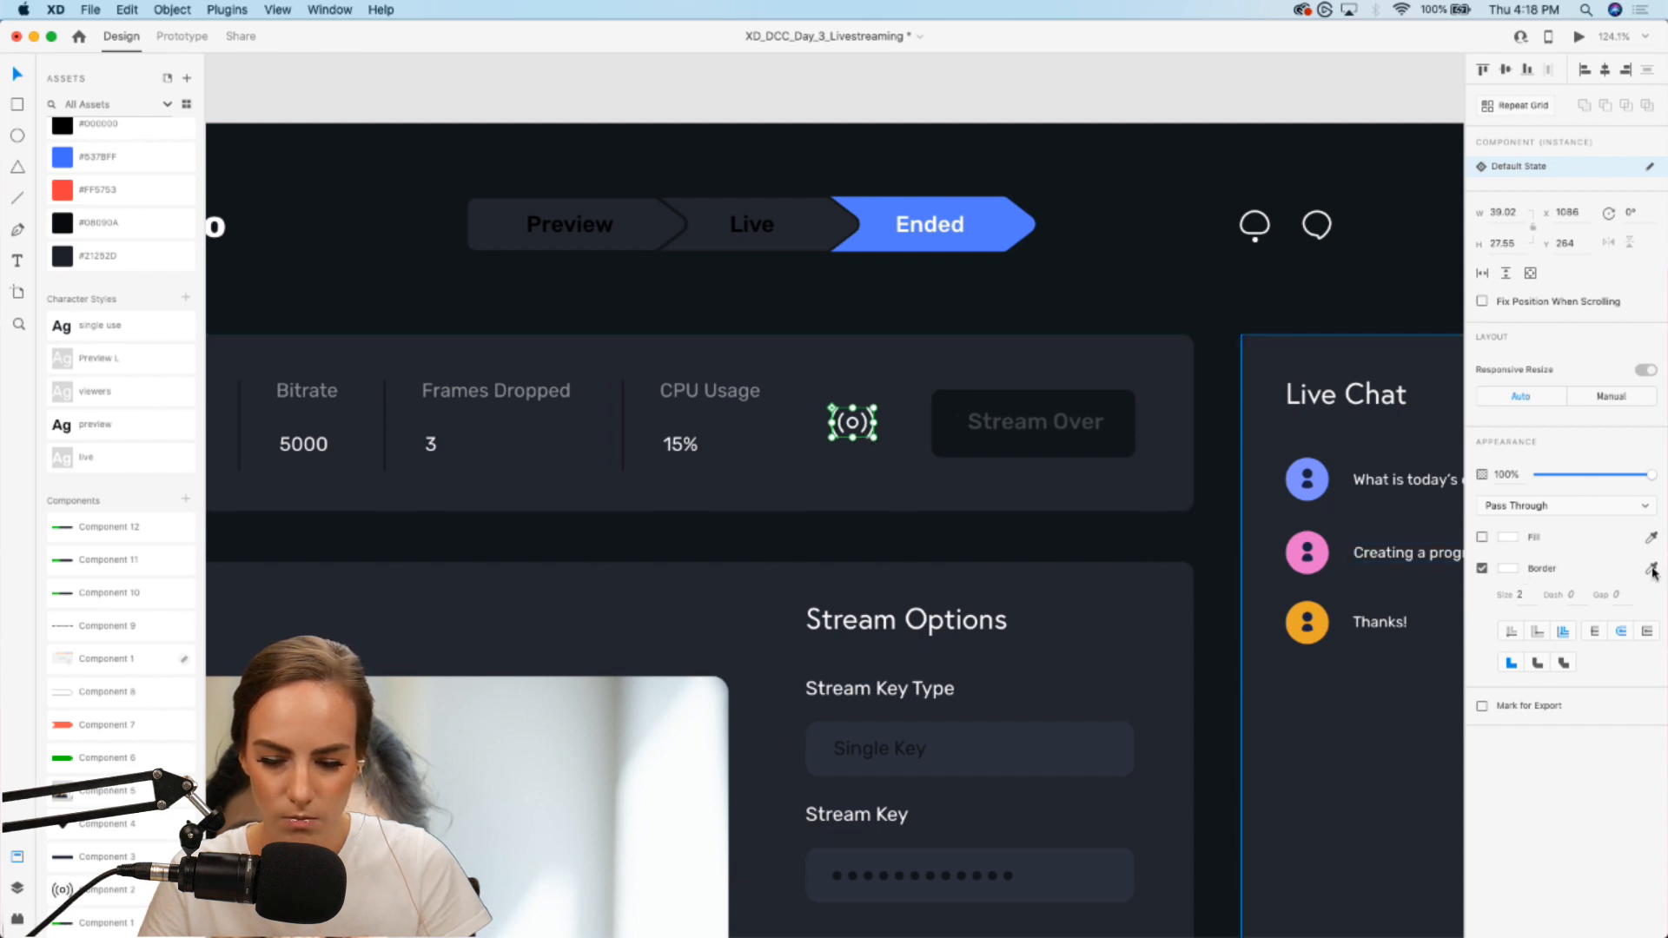
pyautogui.click(1652, 569)
pyautogui.click(1098, 259)
pyautogui.scroll(-5, 1064, 244)
pyautogui.click(1176, 109)
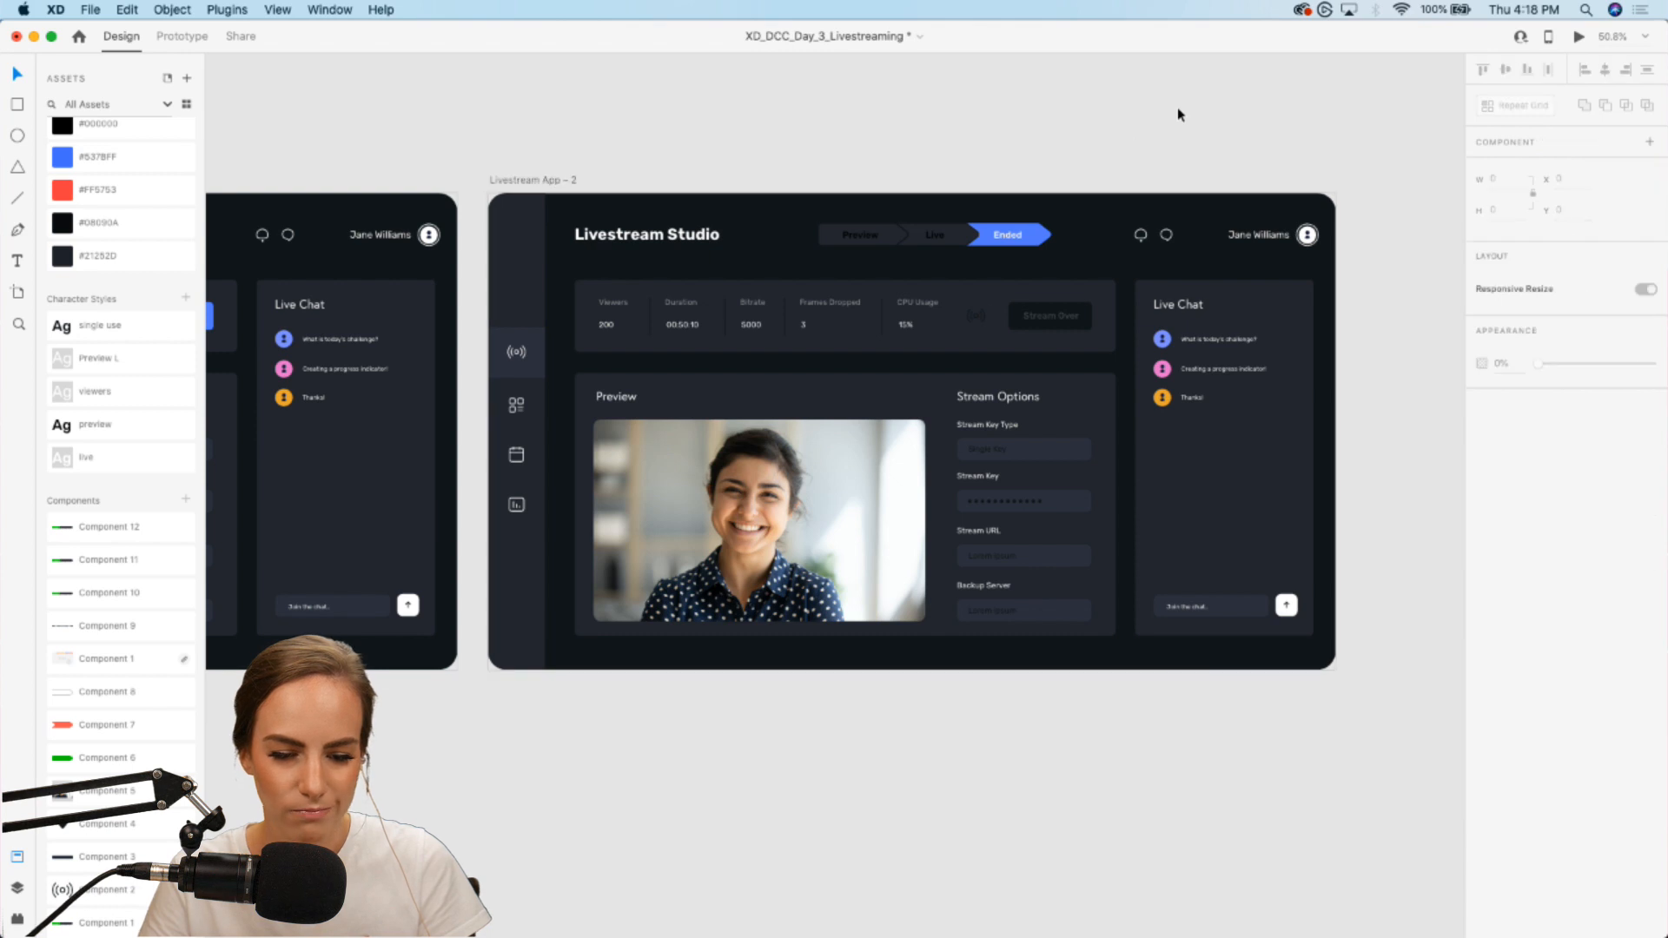
# Step: Wire the End Stream button on Livestream App – 1 to Livestream App – 2 as a Tap transition with no animation
pyautogui.hscroll(-10, 1177, 109)
pyautogui.click(172, 35)
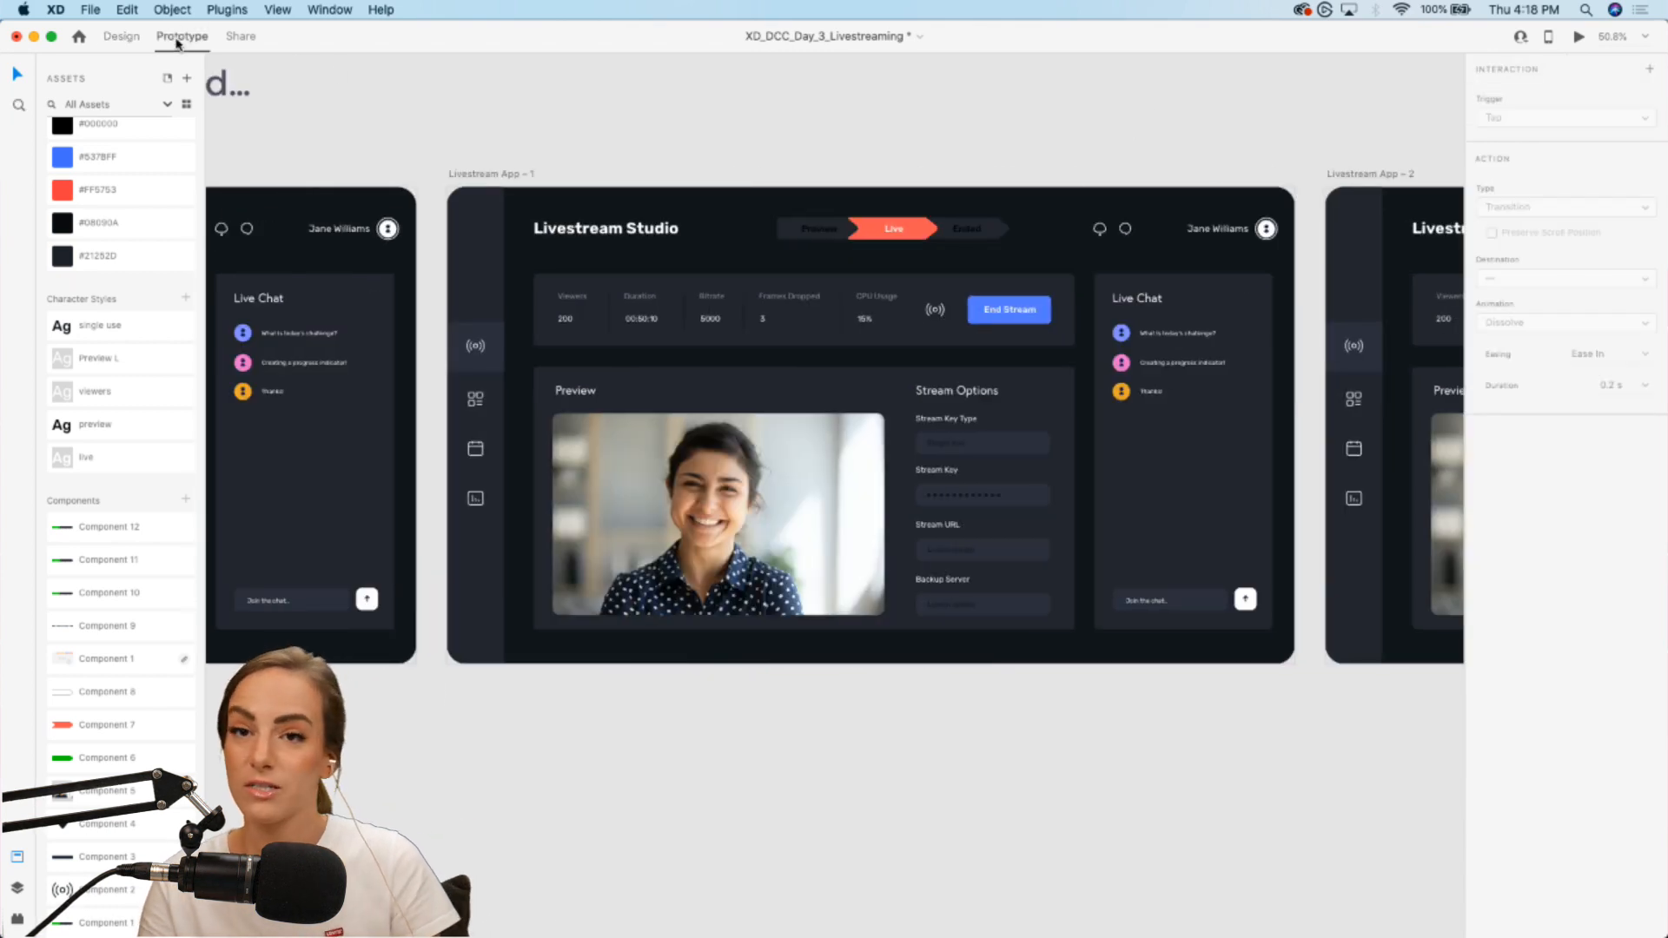
pyautogui.click(997, 313)
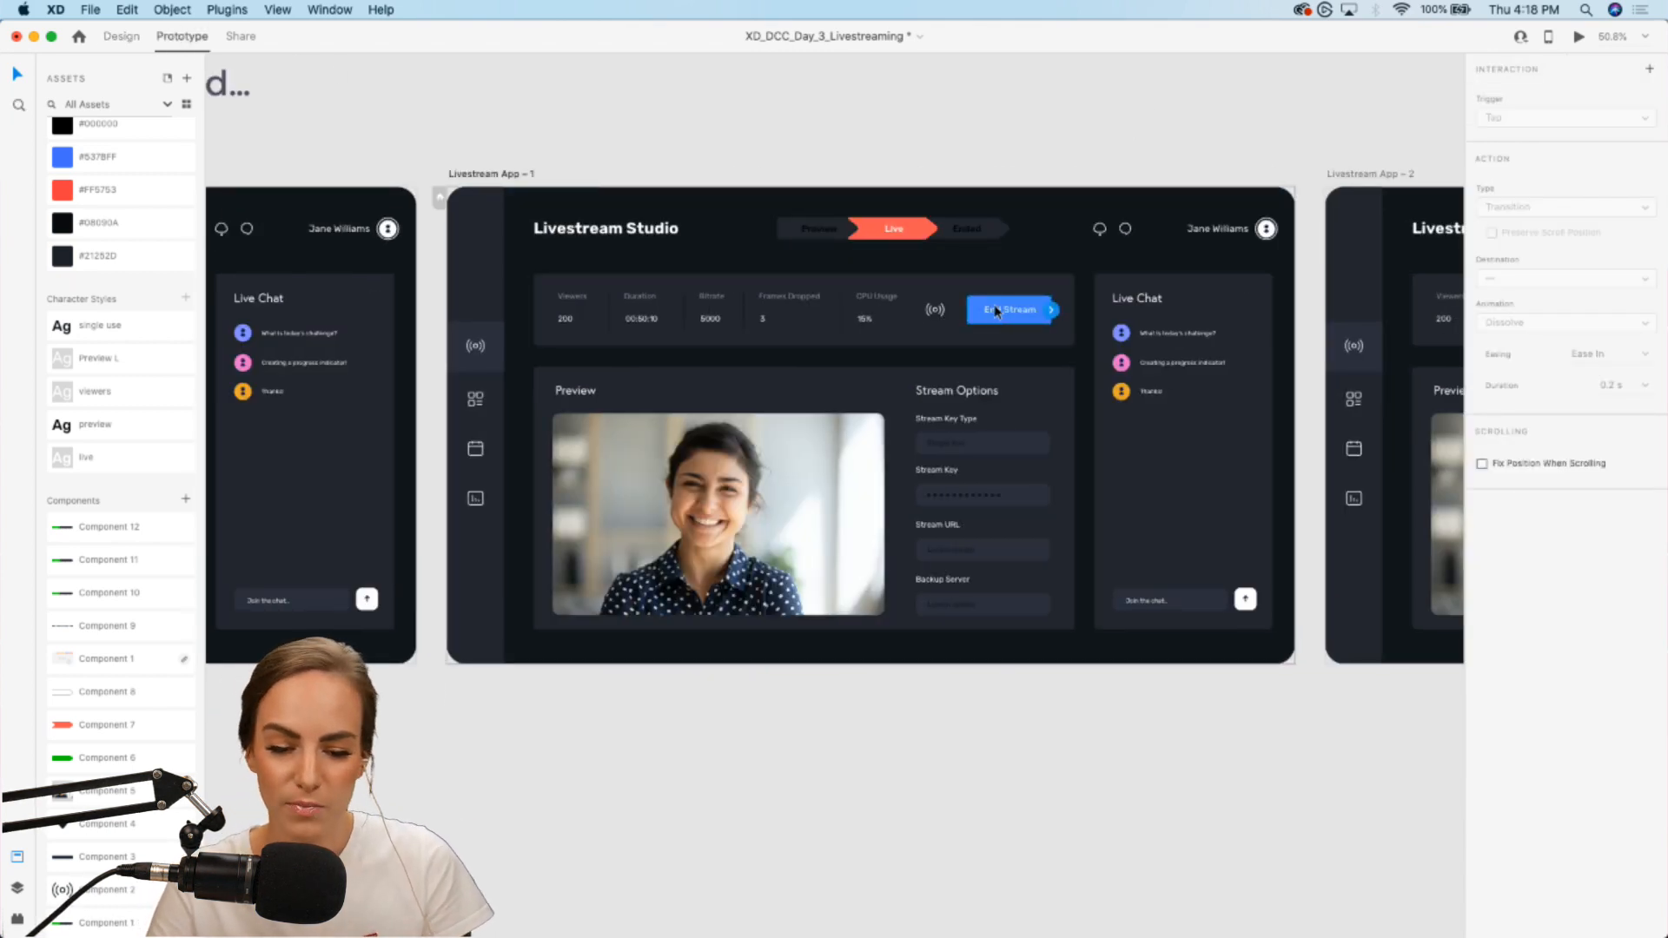
pyautogui.scroll(3, 996, 311)
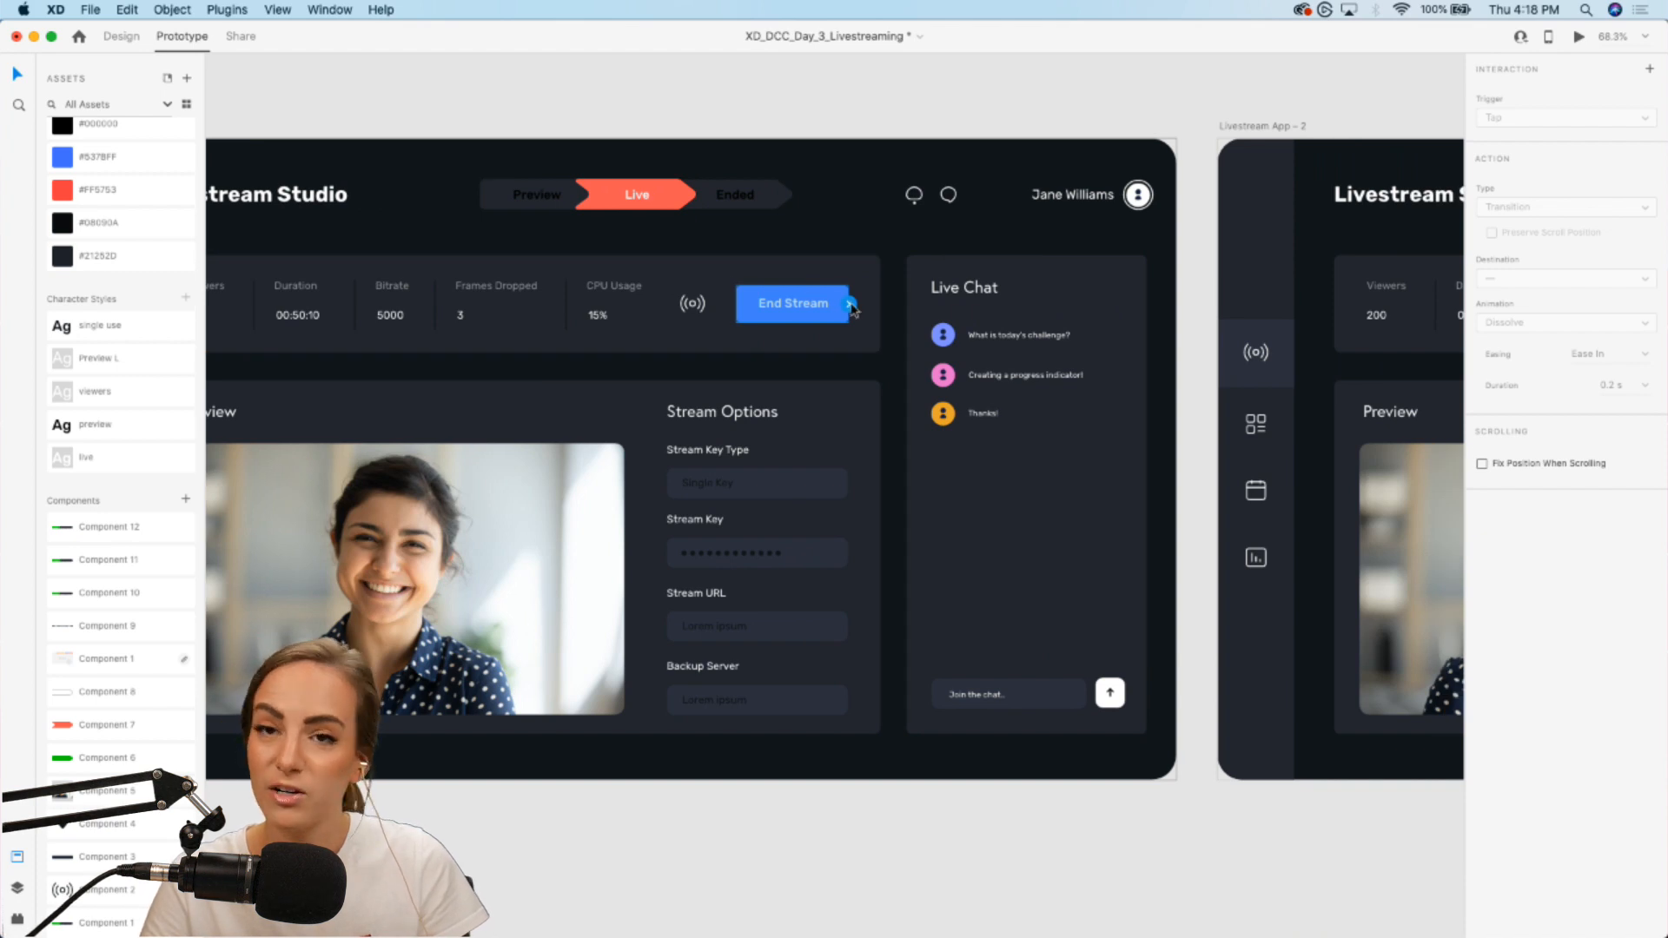
pyautogui.moveTo(852, 309); pyautogui.dragTo(1229, 469)
pyautogui.hscroll(5, 1228, 469)
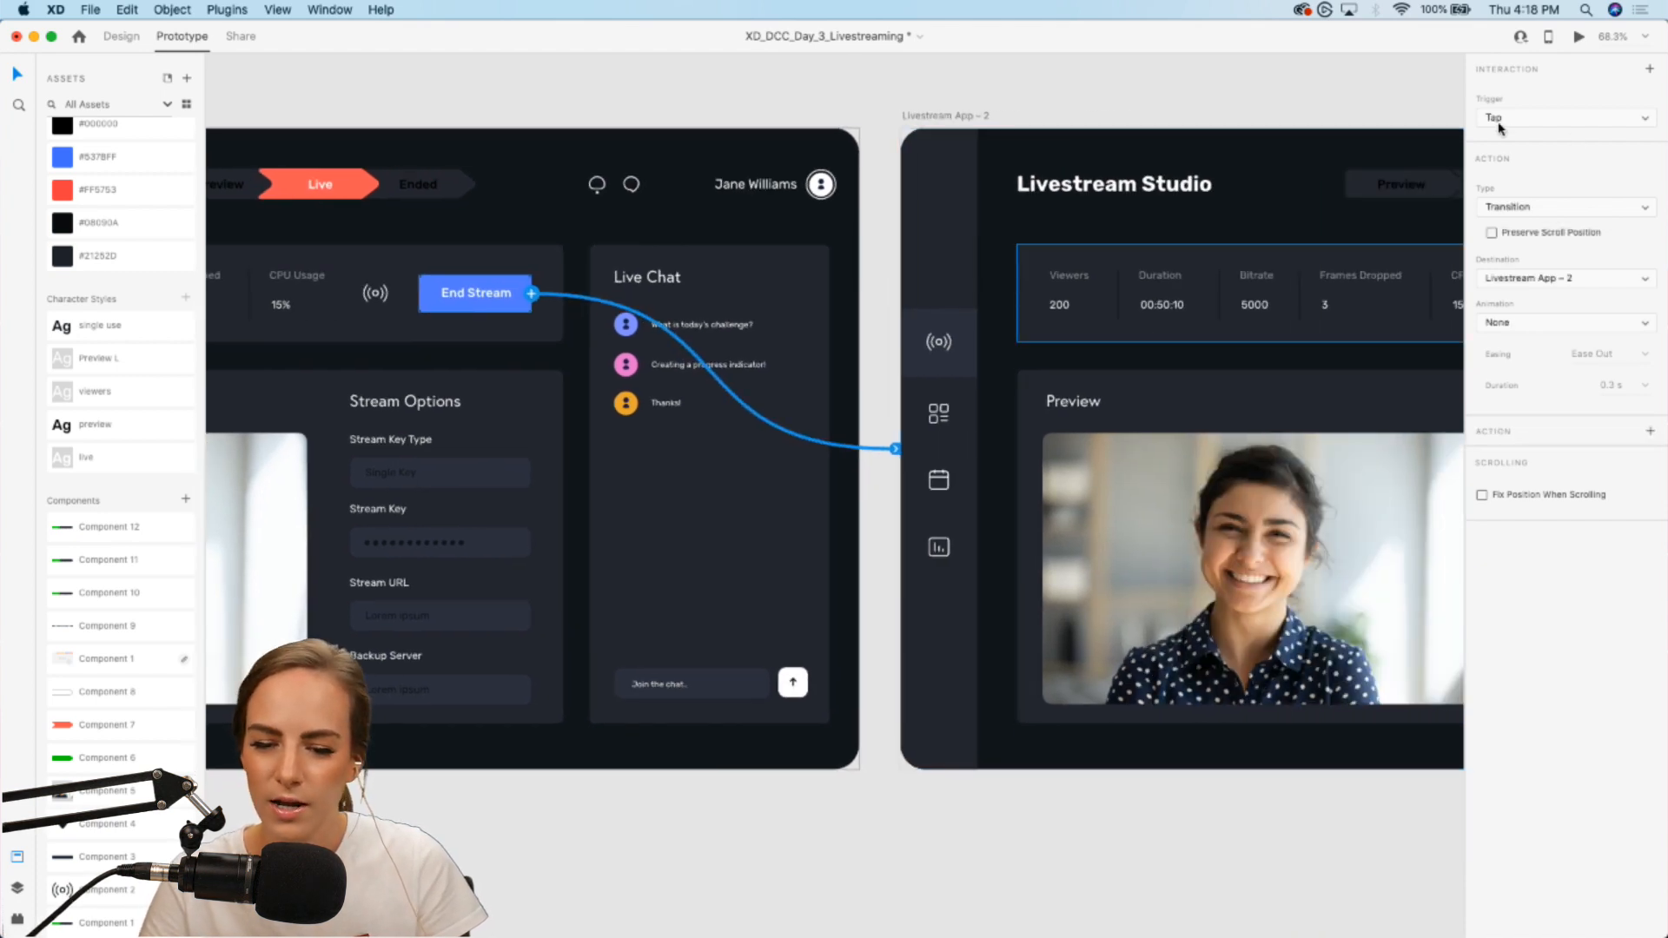
pyautogui.scroll(-3, 1311, 135)
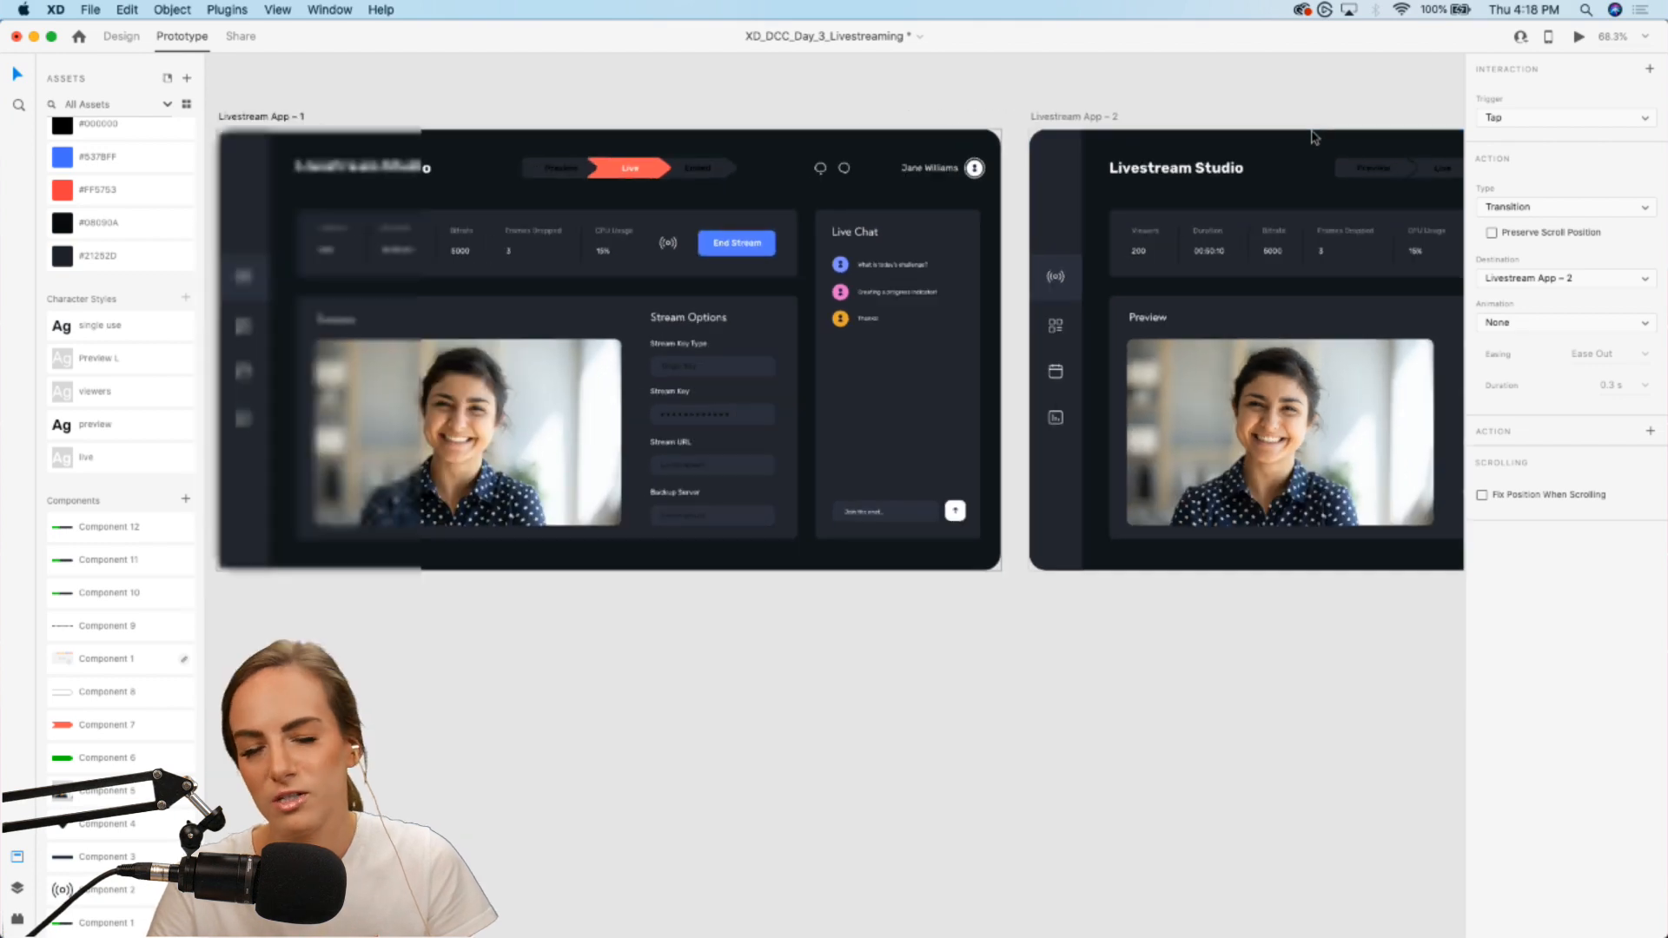
pyautogui.scroll(-2, 1312, 136)
pyautogui.hscroll(-3, 1312, 135)
pyautogui.click(910, 77)
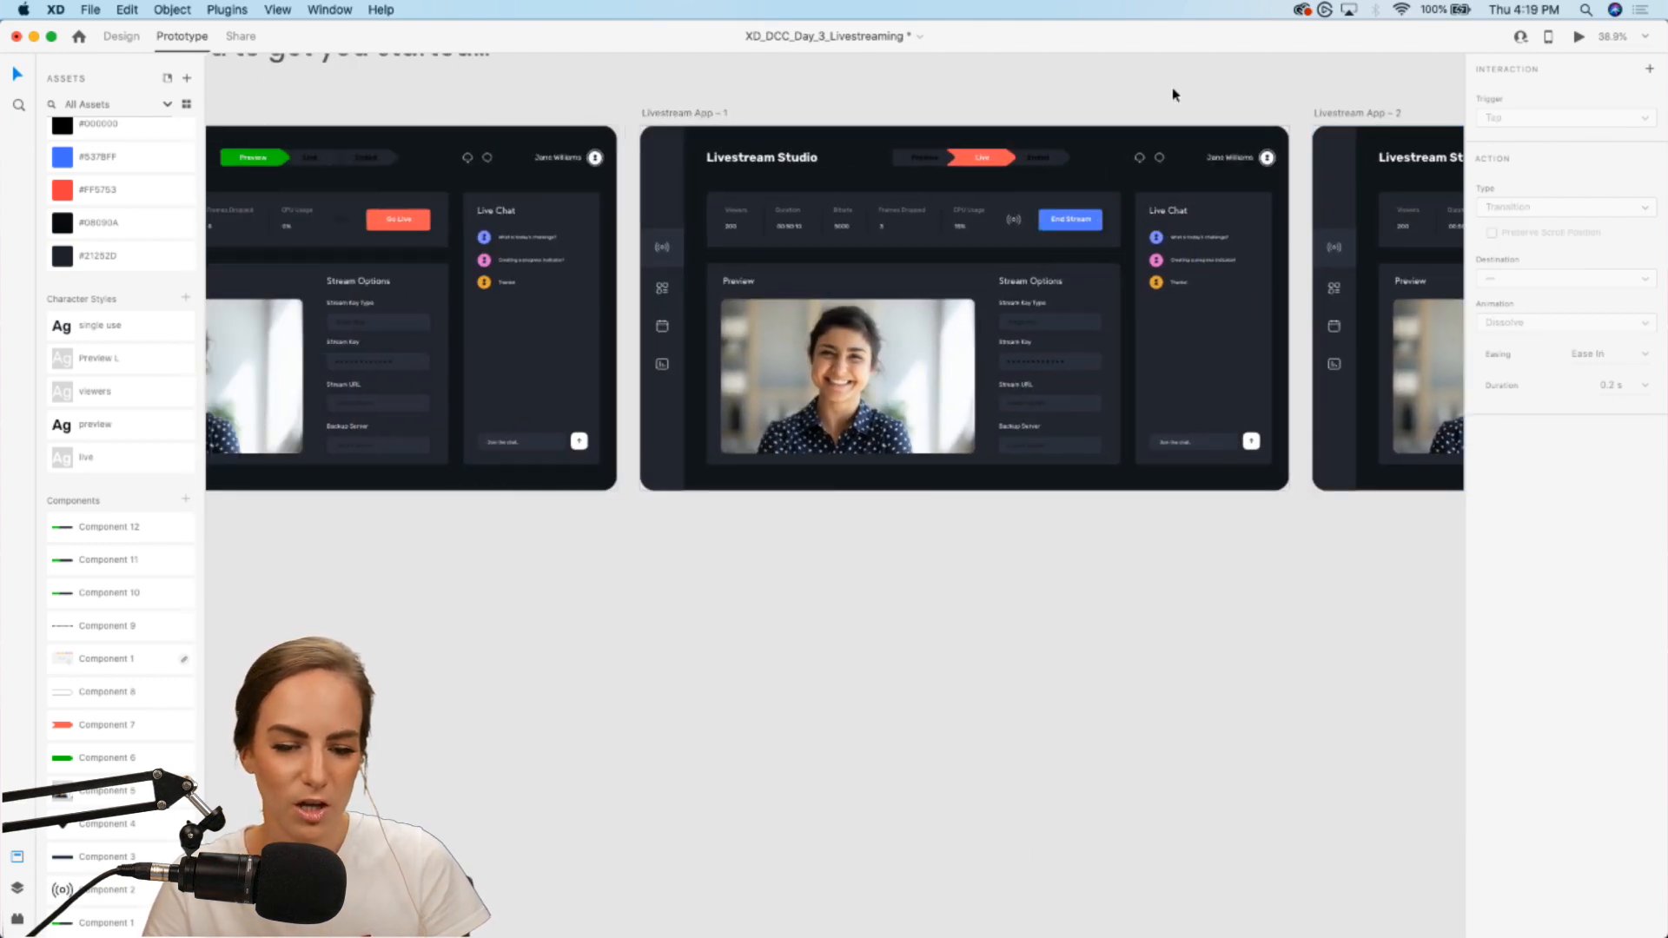
# Step: Preview the prototype from the first artboard and test the Go Live and End Stream buttons
pyautogui.click(1580, 38)
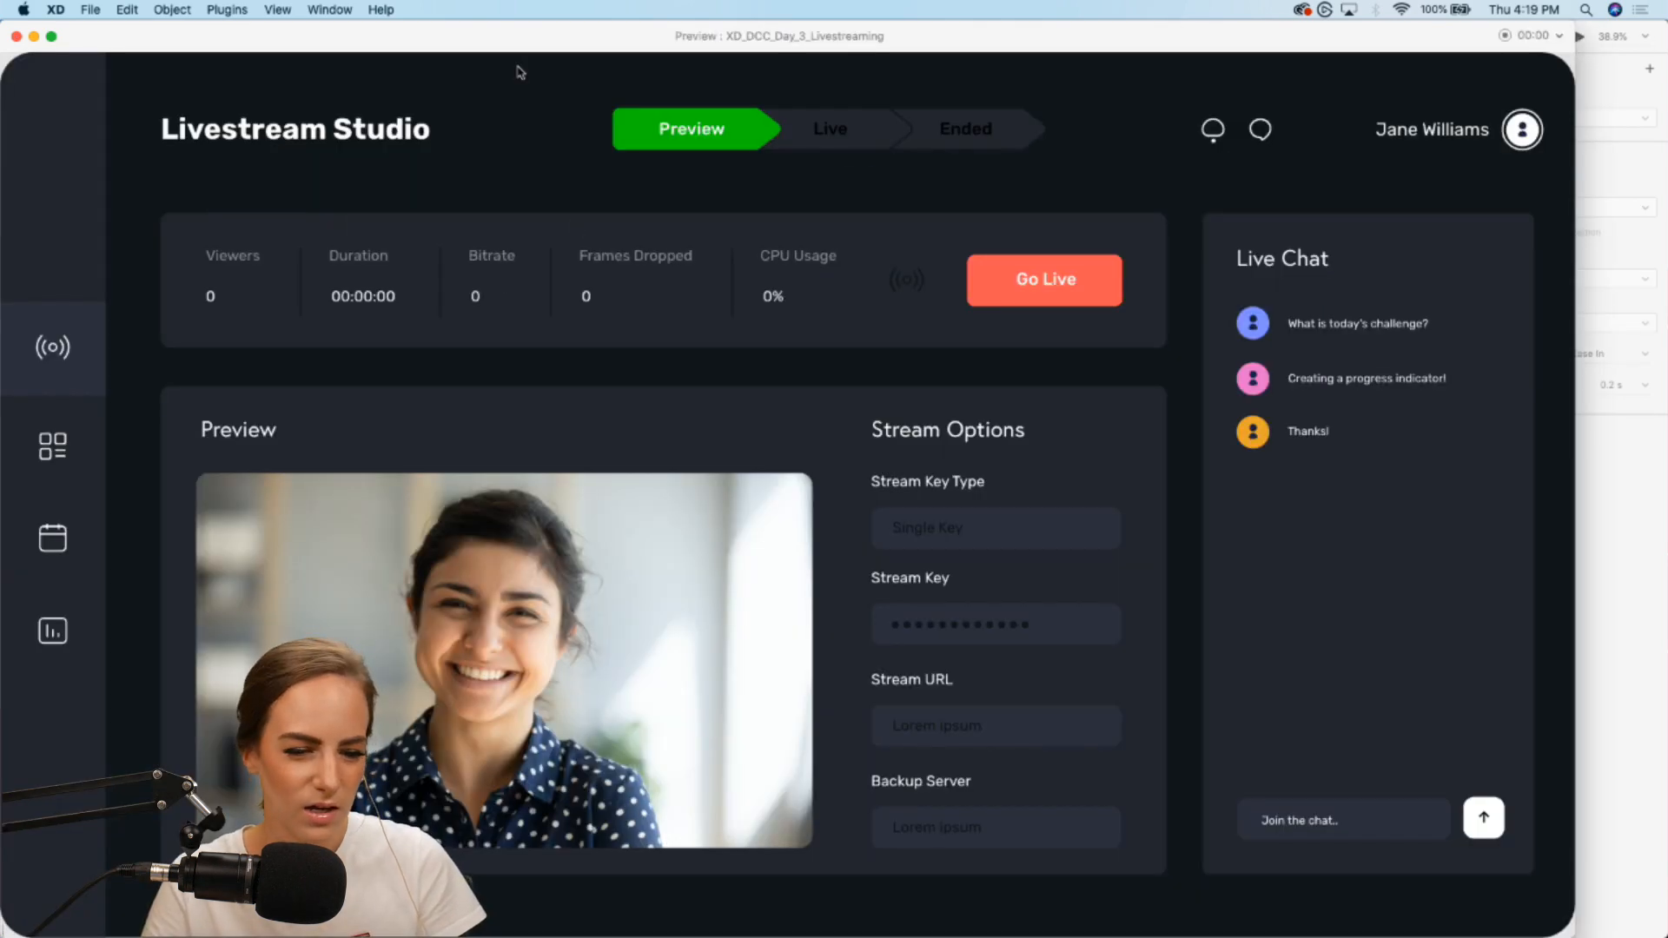
pyautogui.moveTo(497, 36); pyautogui.dragTo(585, 31)
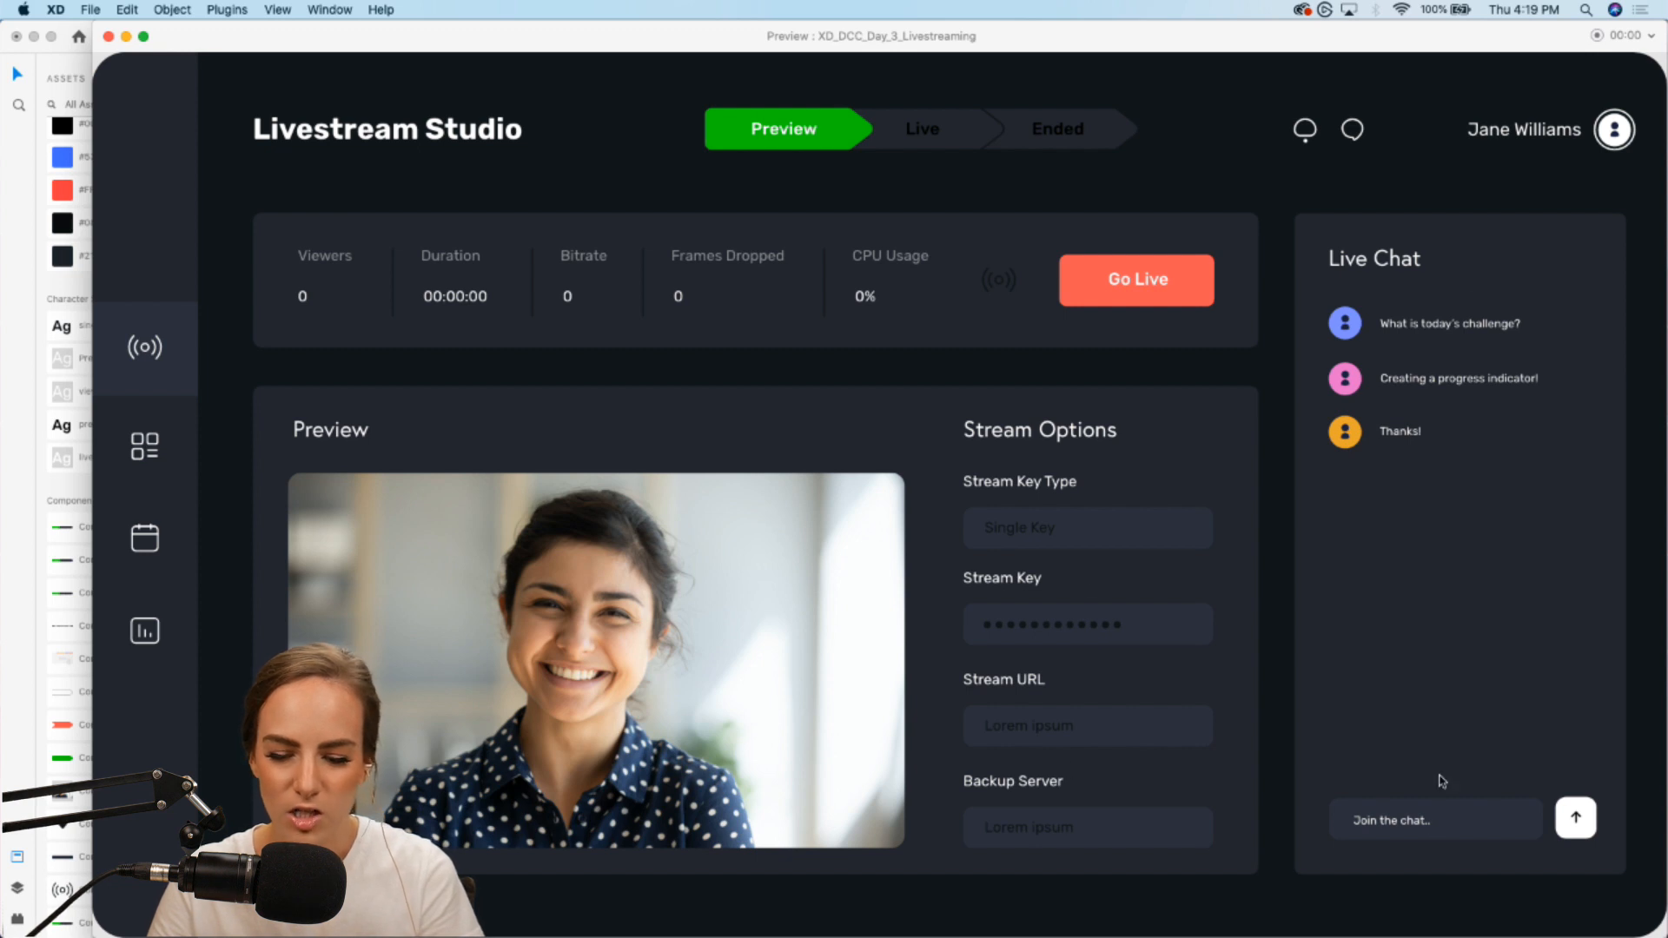
pyautogui.click(1123, 281)
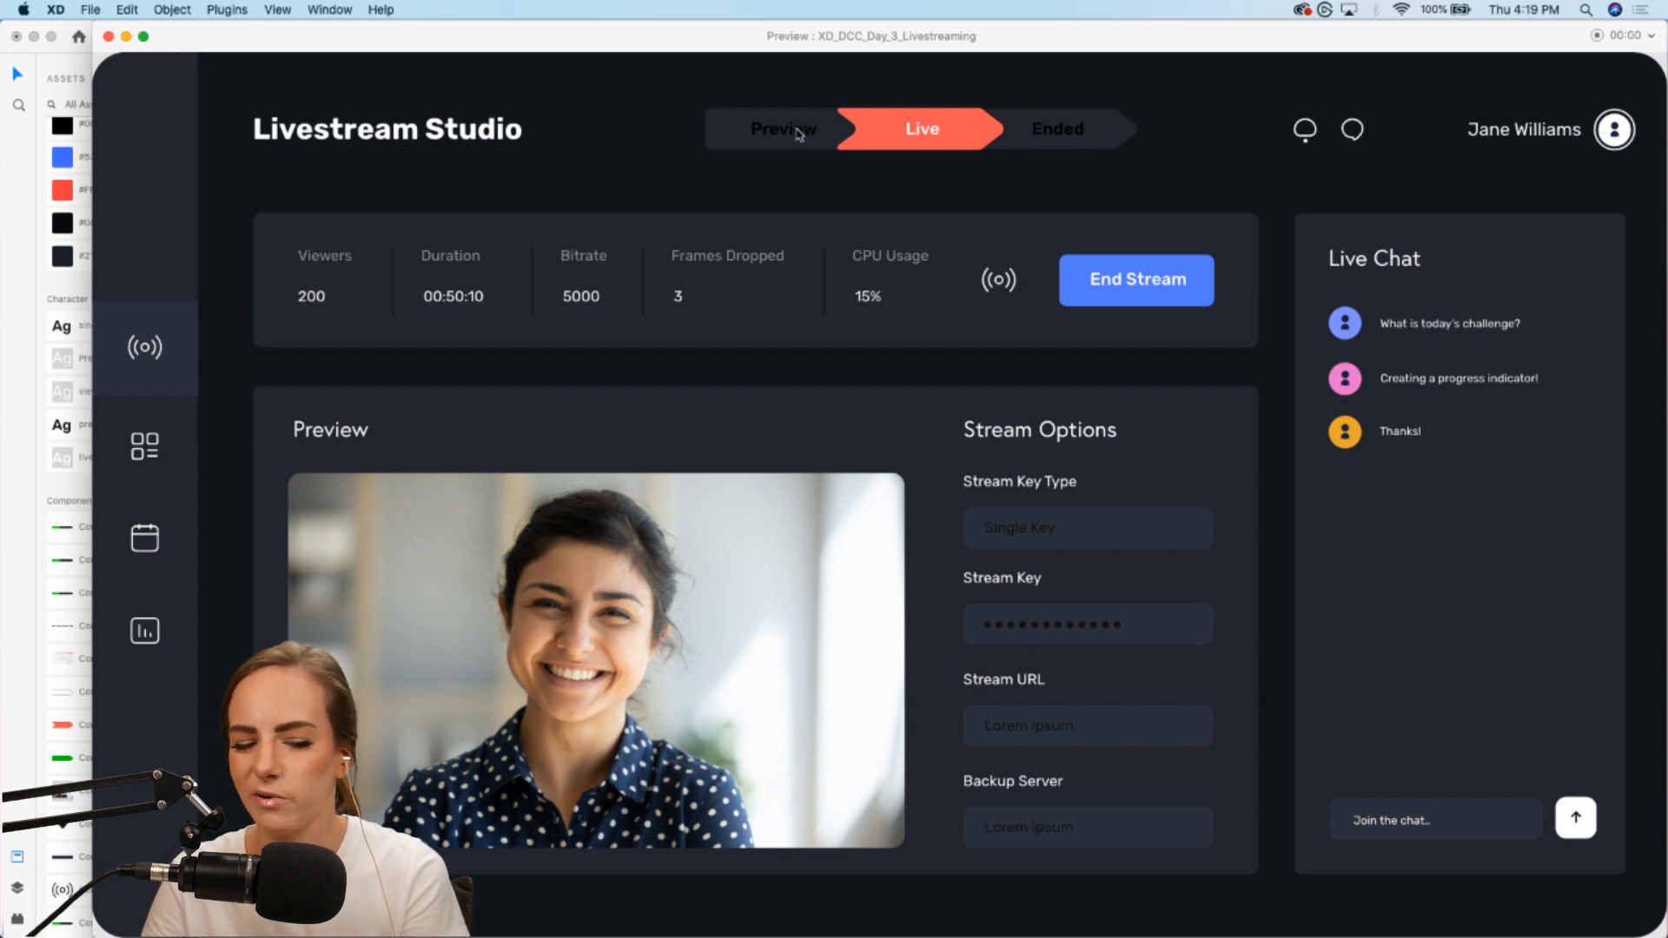
pyautogui.click(1141, 278)
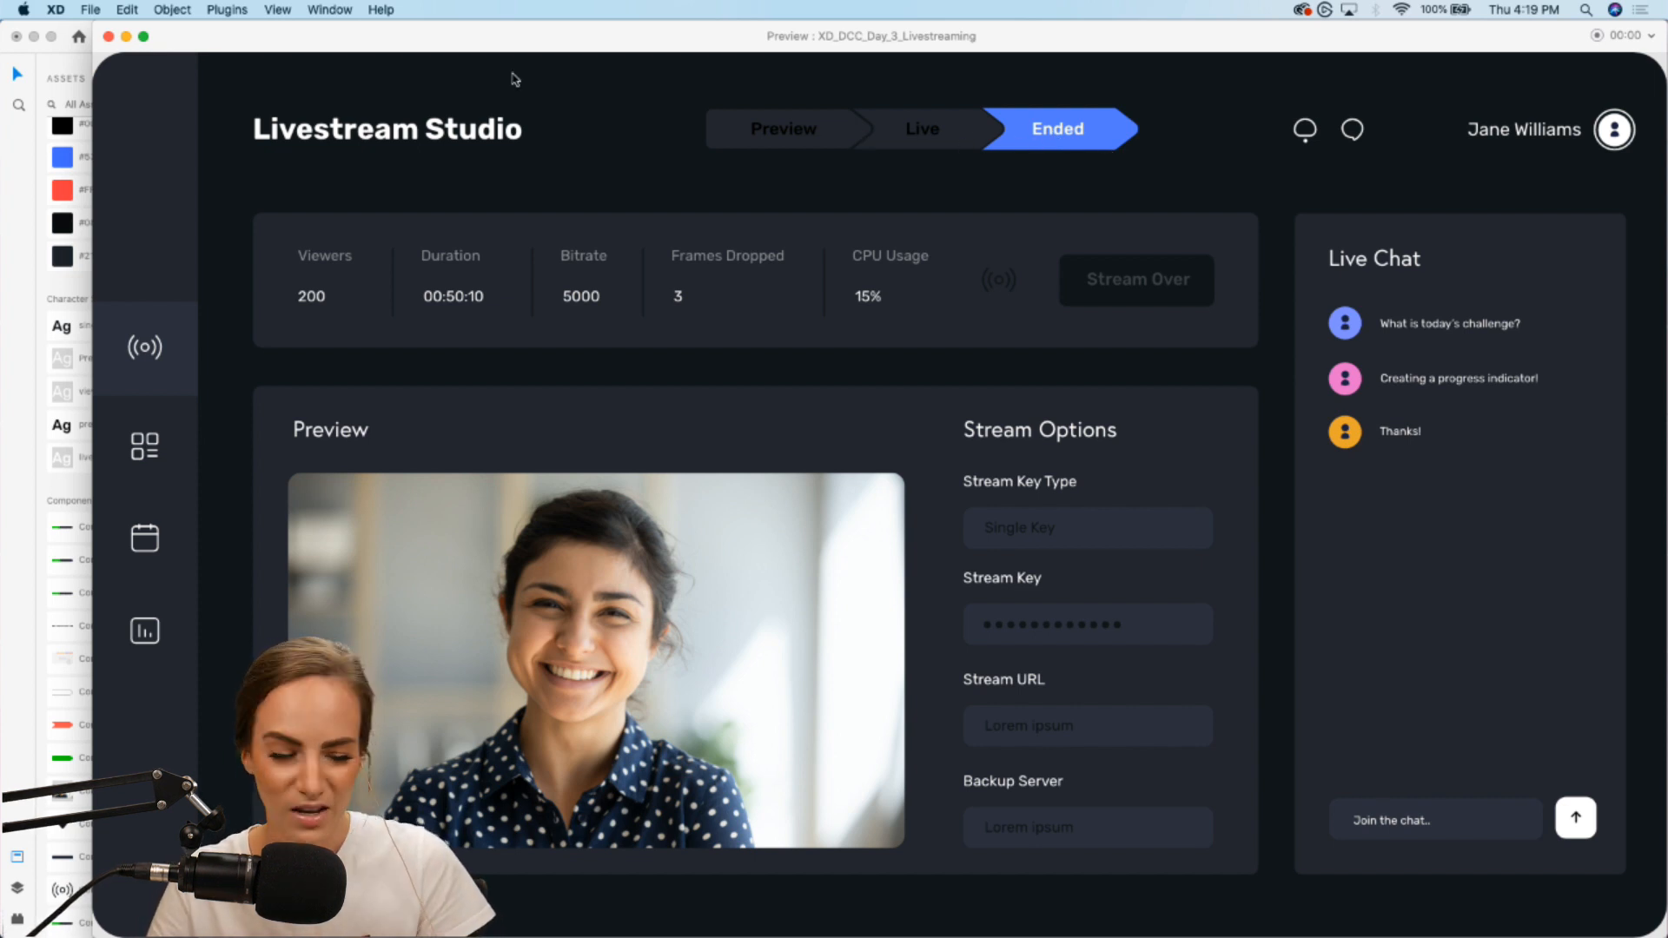
pyautogui.click(109, 36)
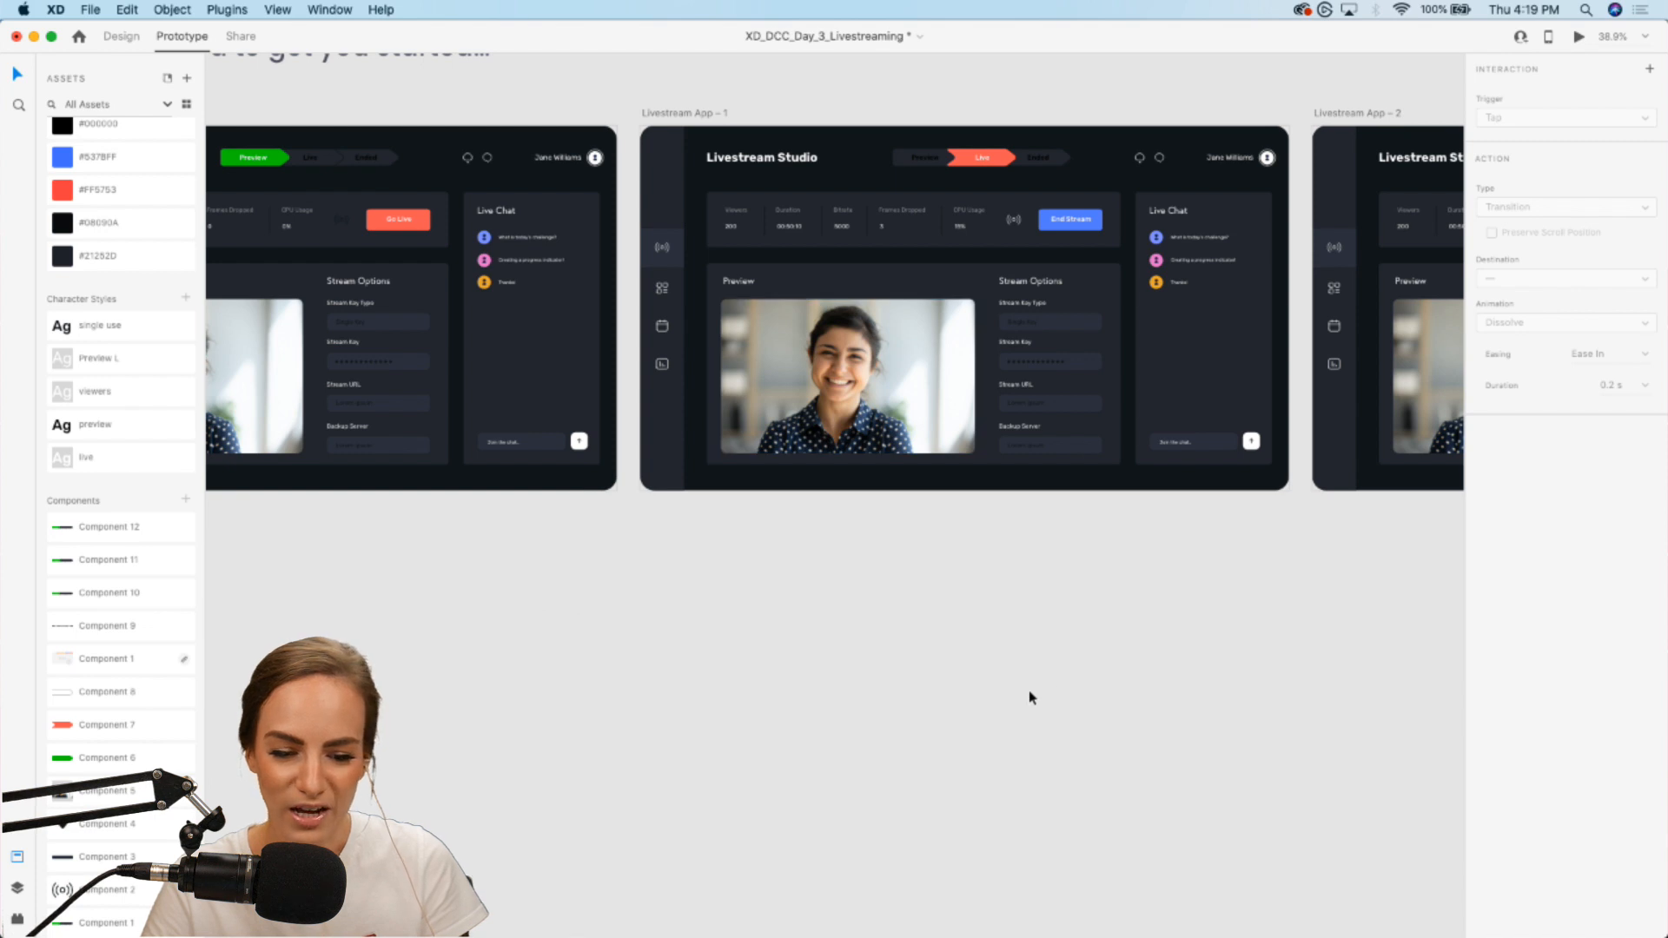
# Step: Save the livestreaming document
pyautogui.hscroll(-5, 1028, 690)
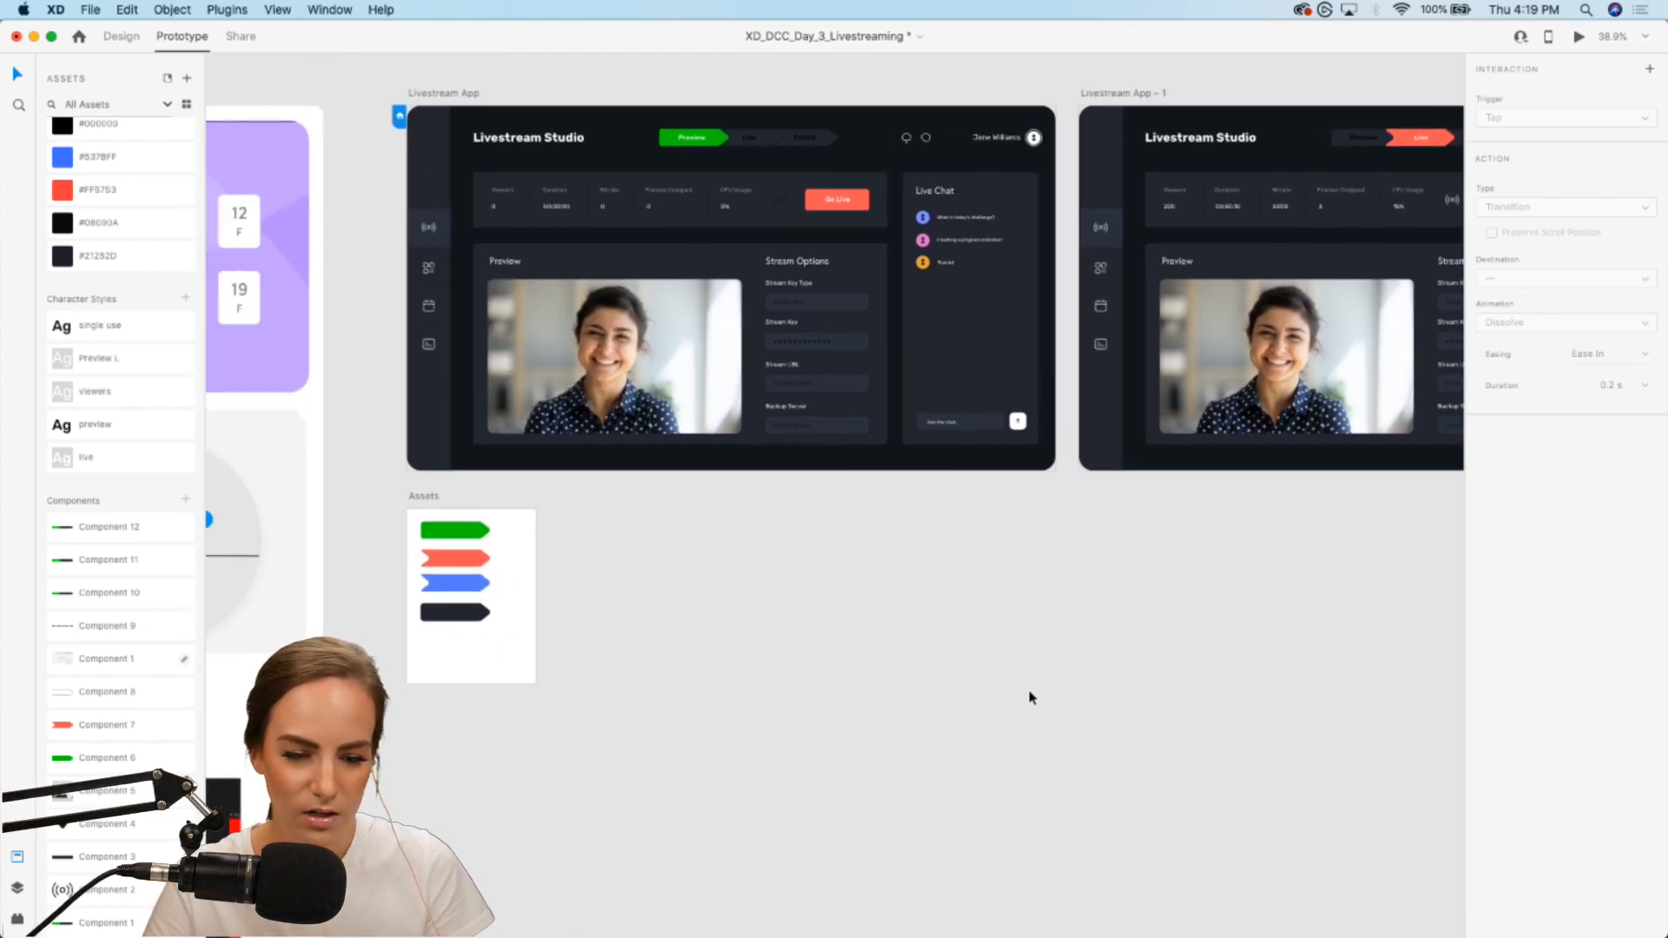
pyautogui.press('super+s')
pyautogui.scroll(2, 1028, 689)
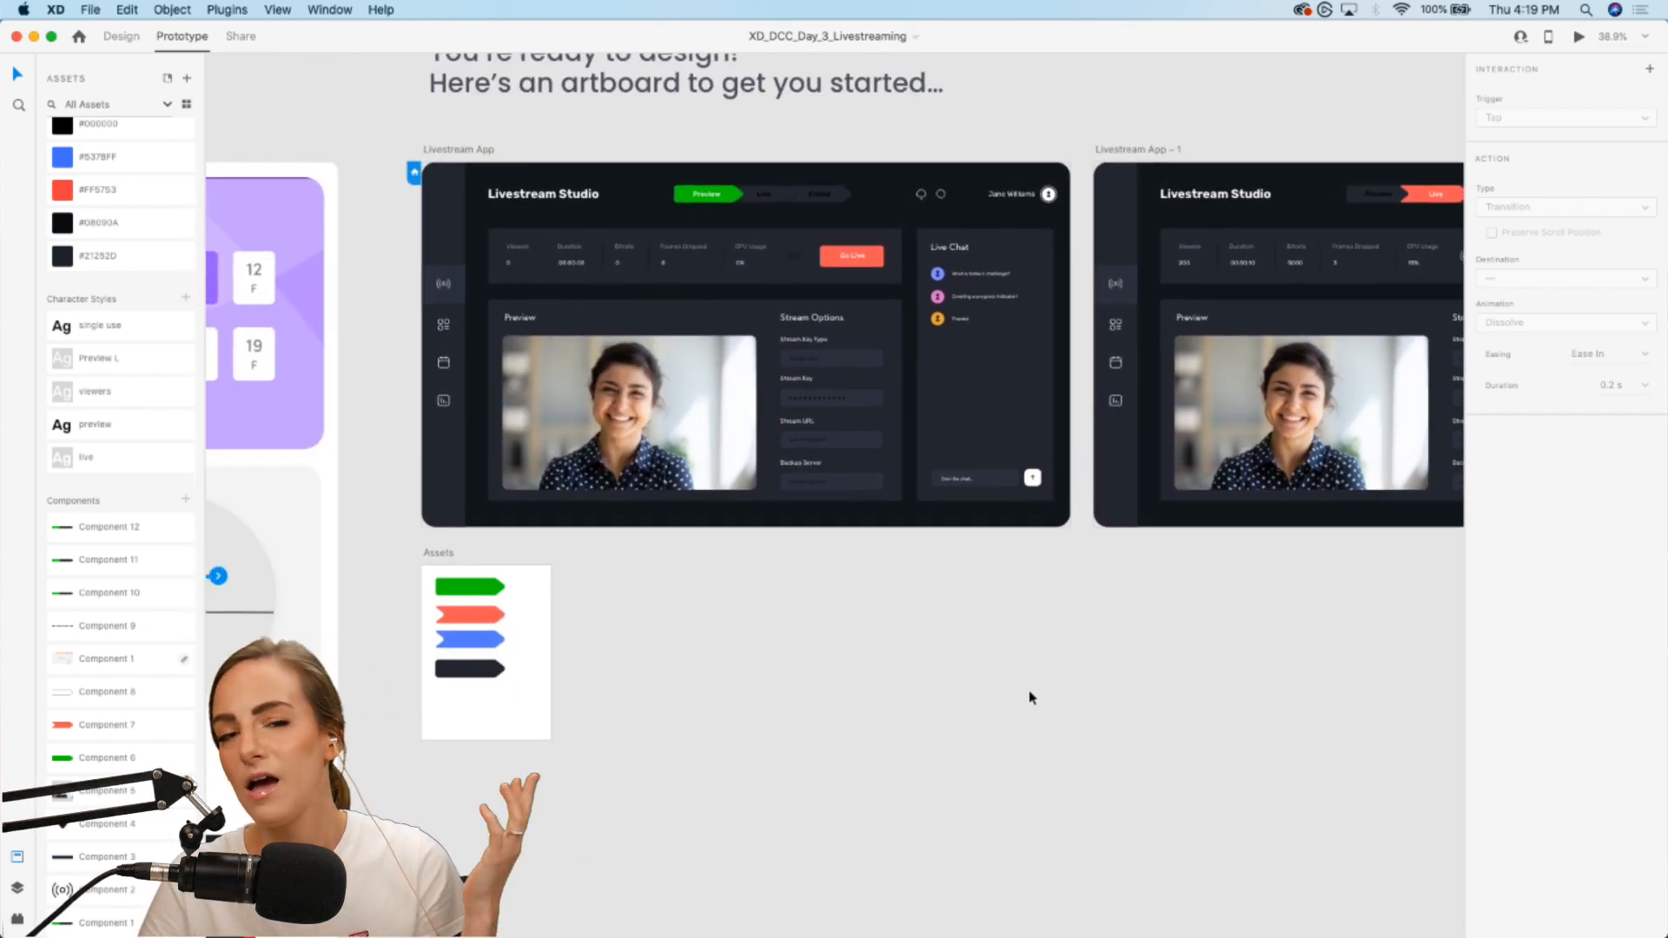
# Step: Record the prototype preview while triggering Go Live and End Stream, and discard the recording
pyautogui.click(1578, 39)
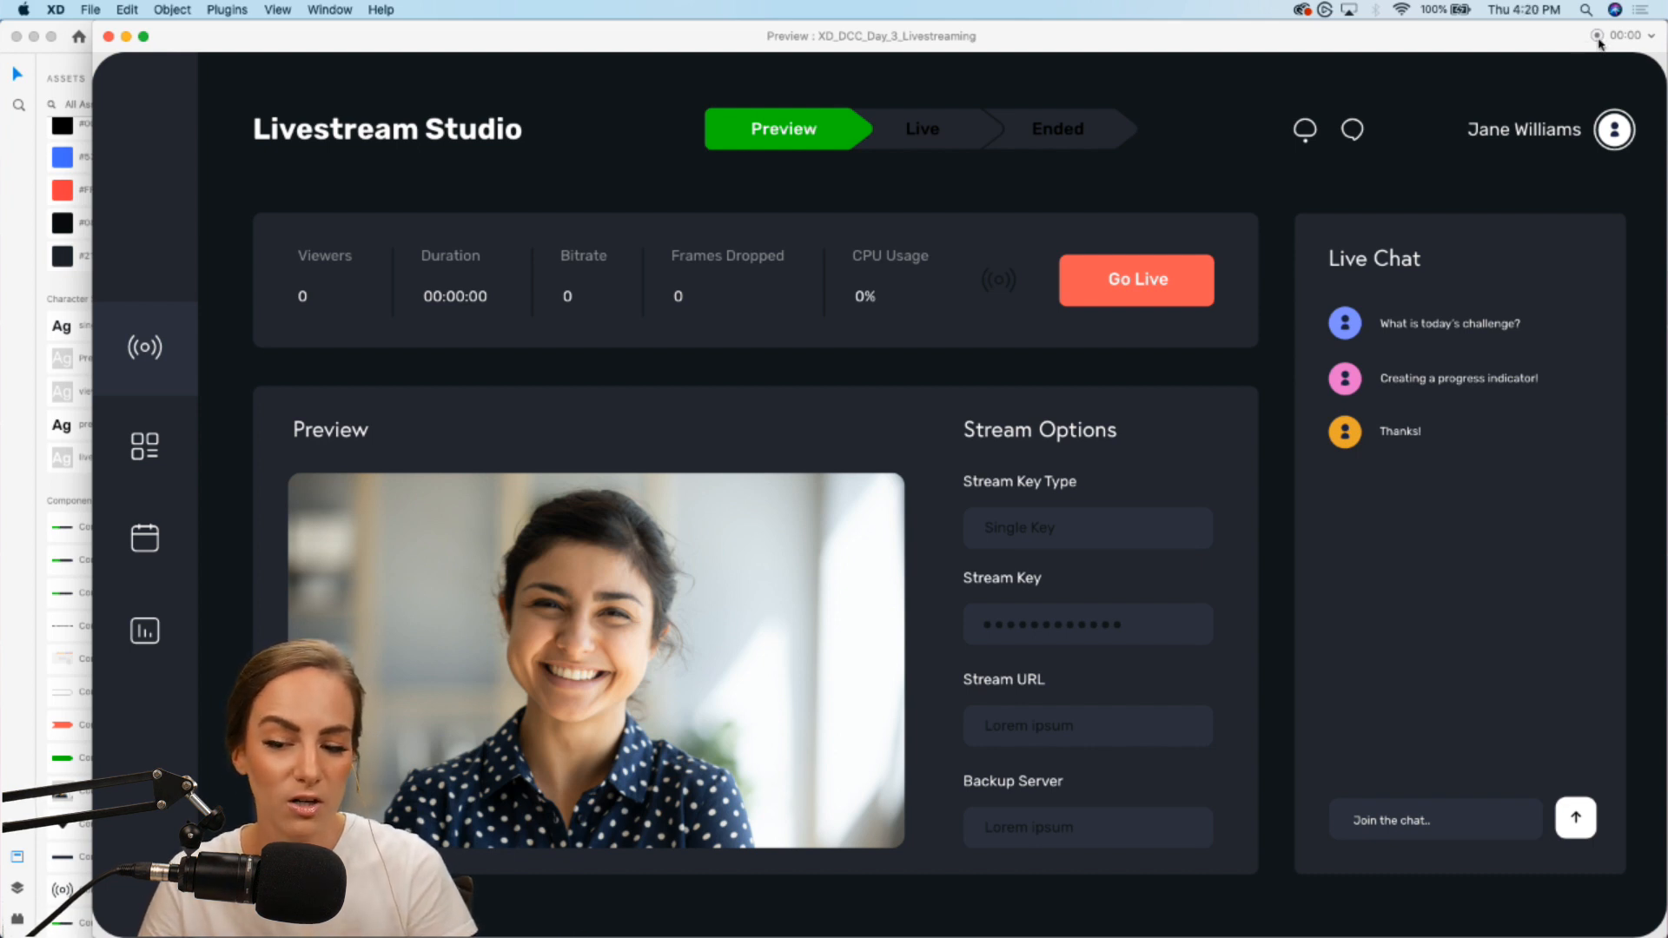
pyautogui.click(1598, 39)
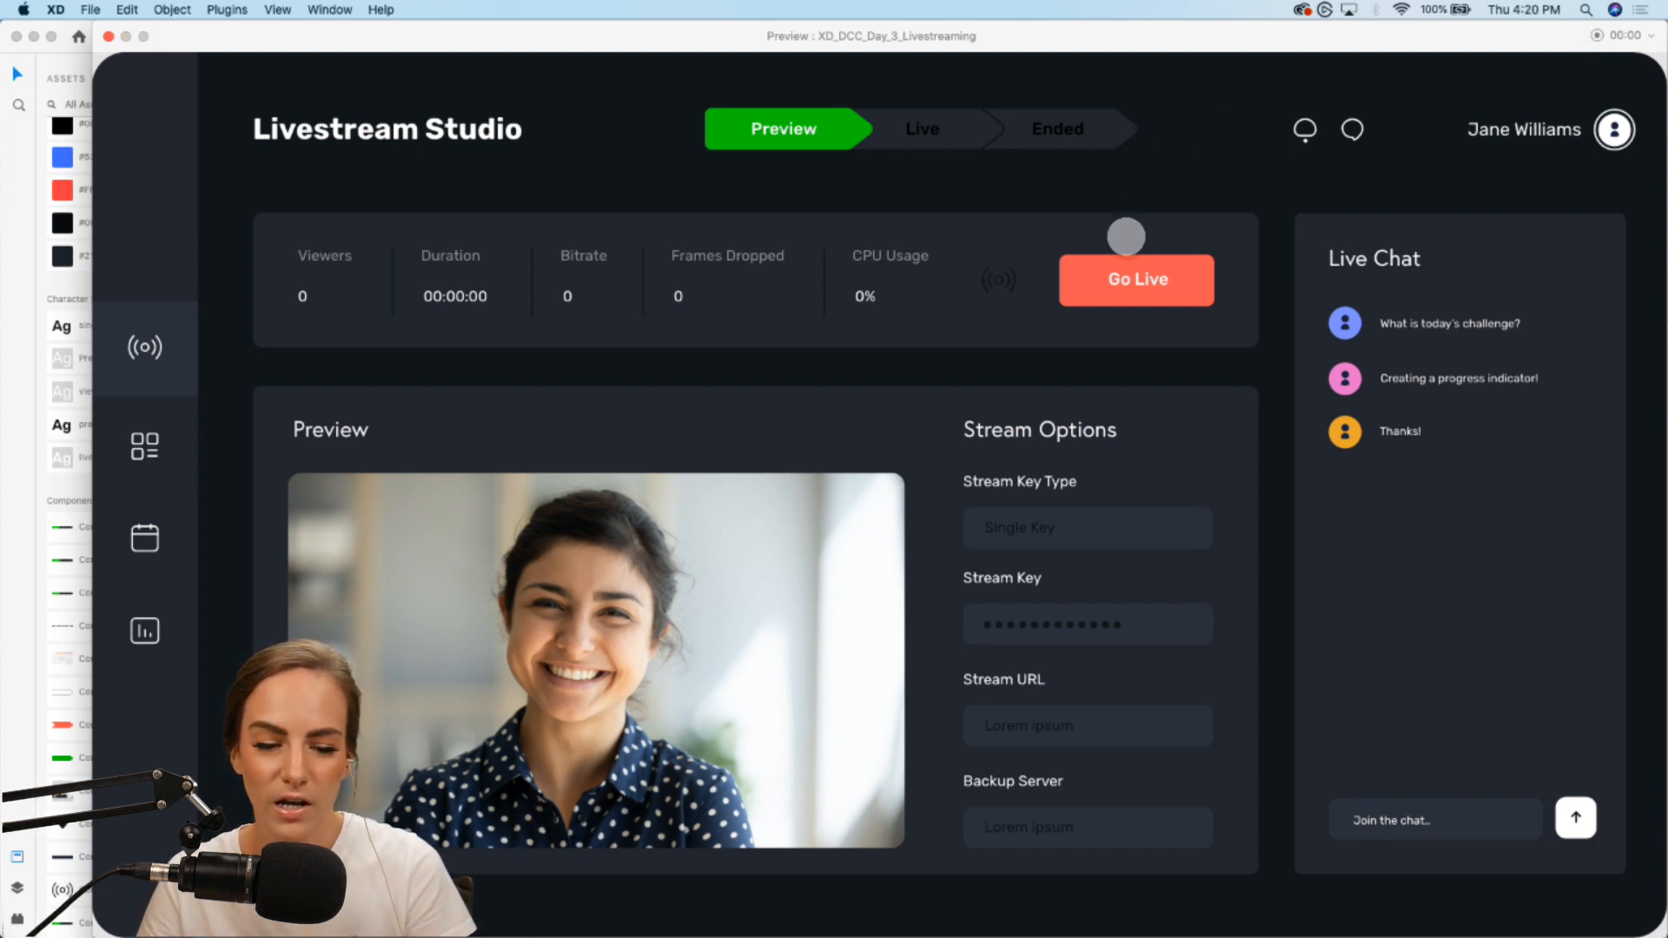
pyautogui.click(1128, 276)
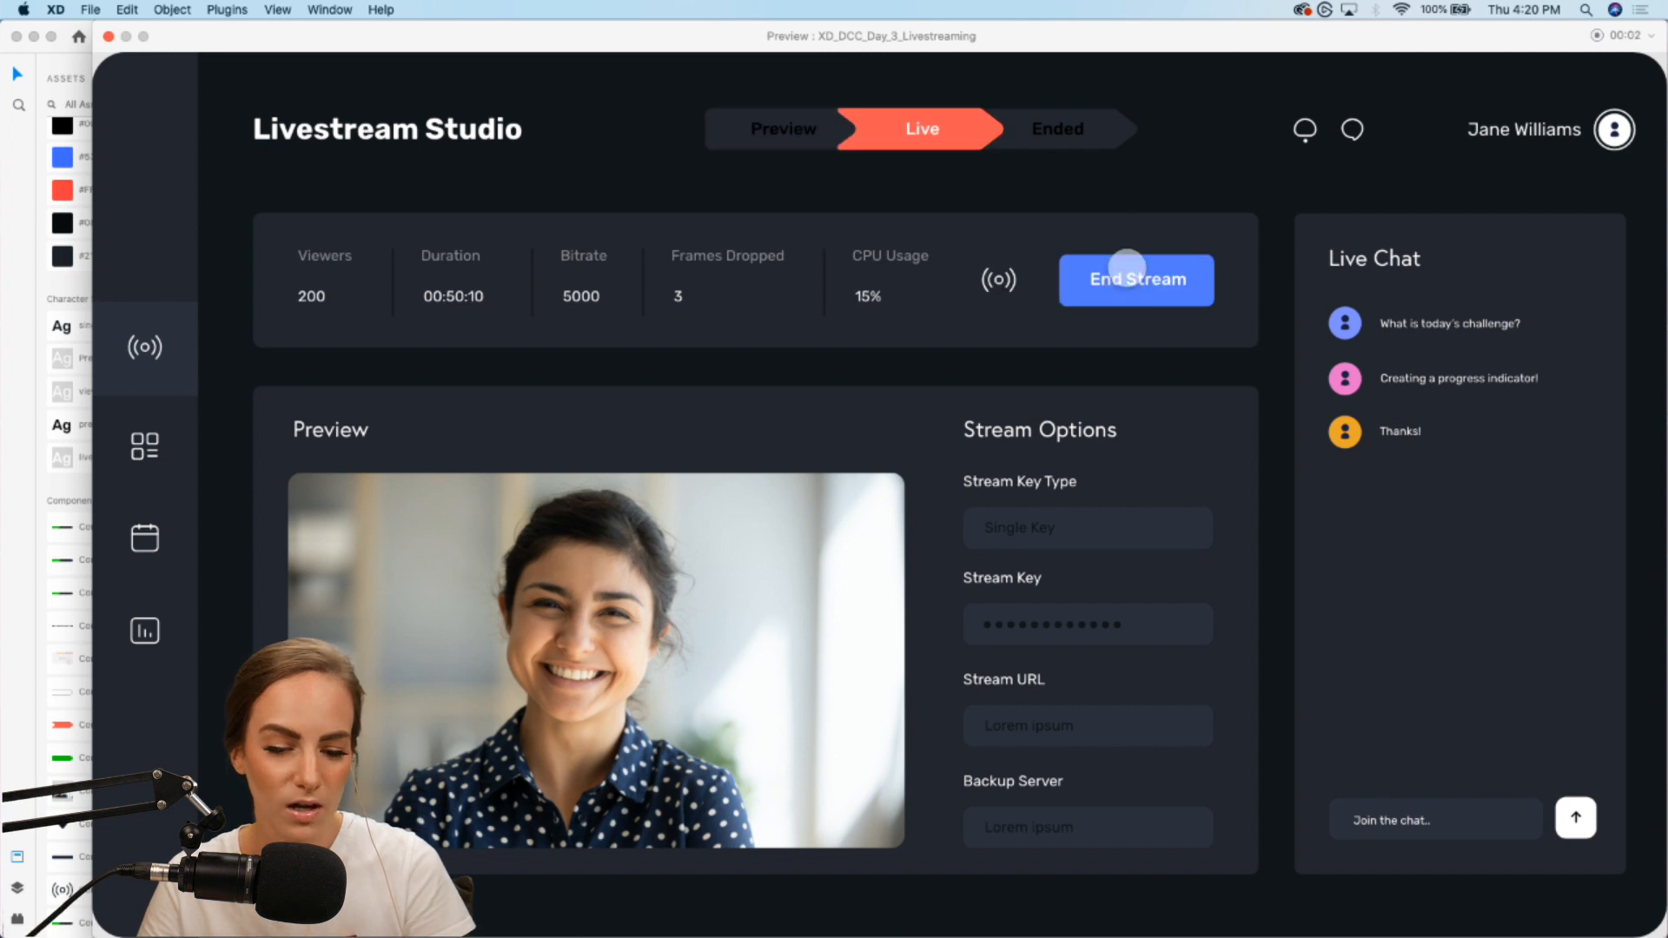
pyautogui.click(1127, 276)
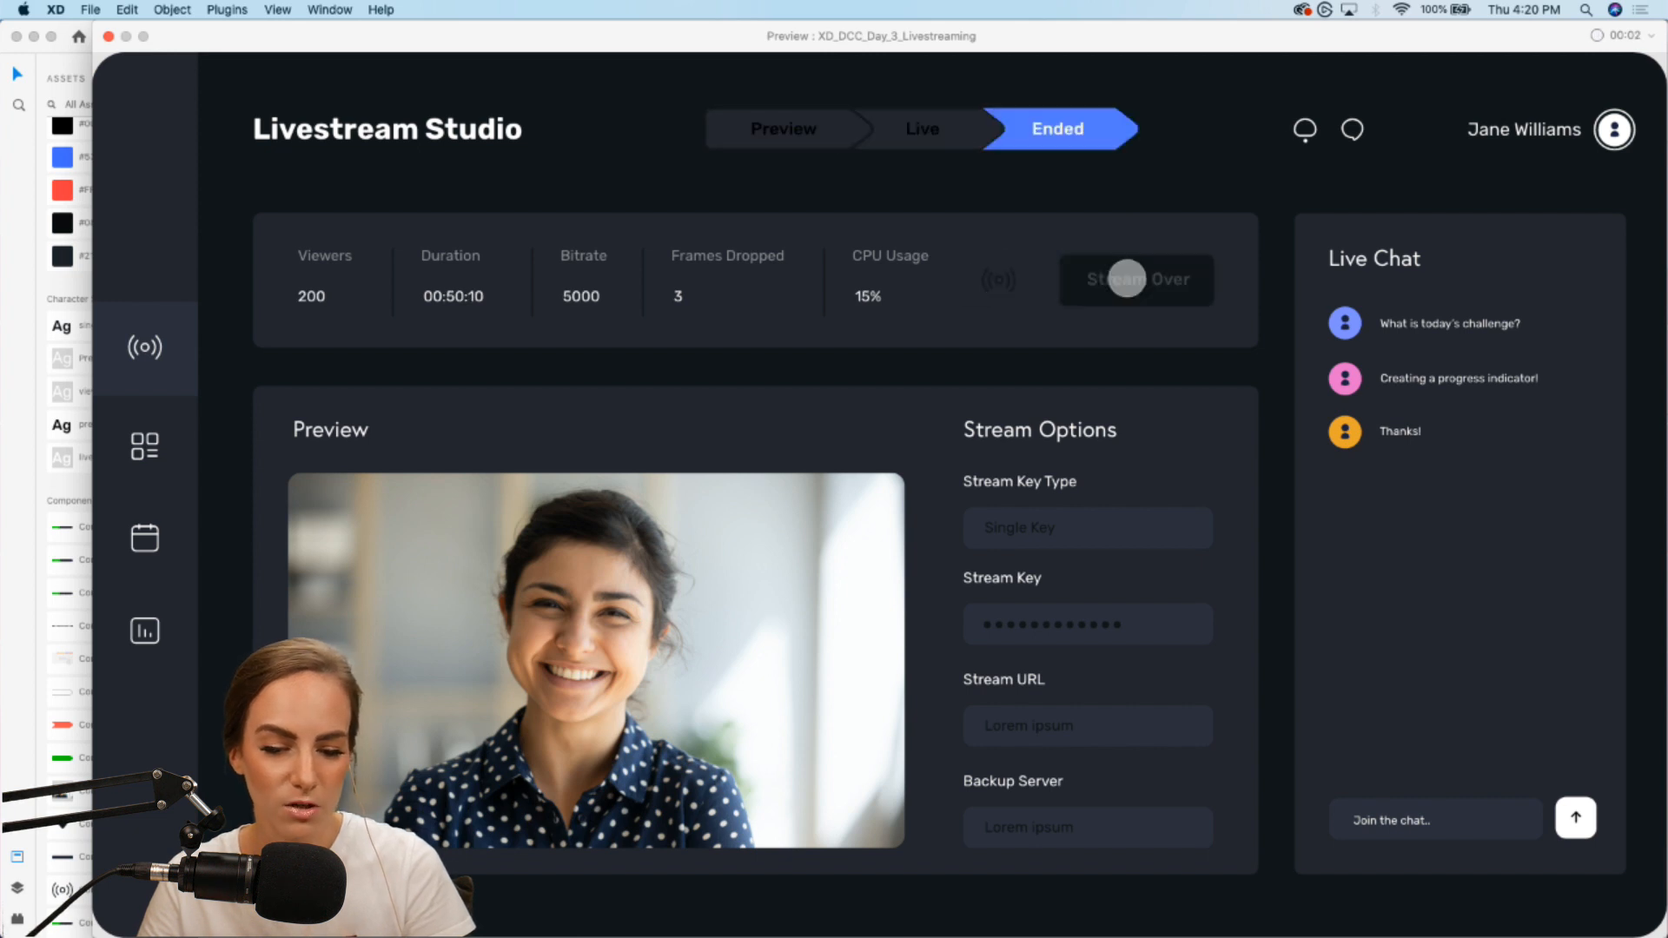
pyautogui.click(1597, 38)
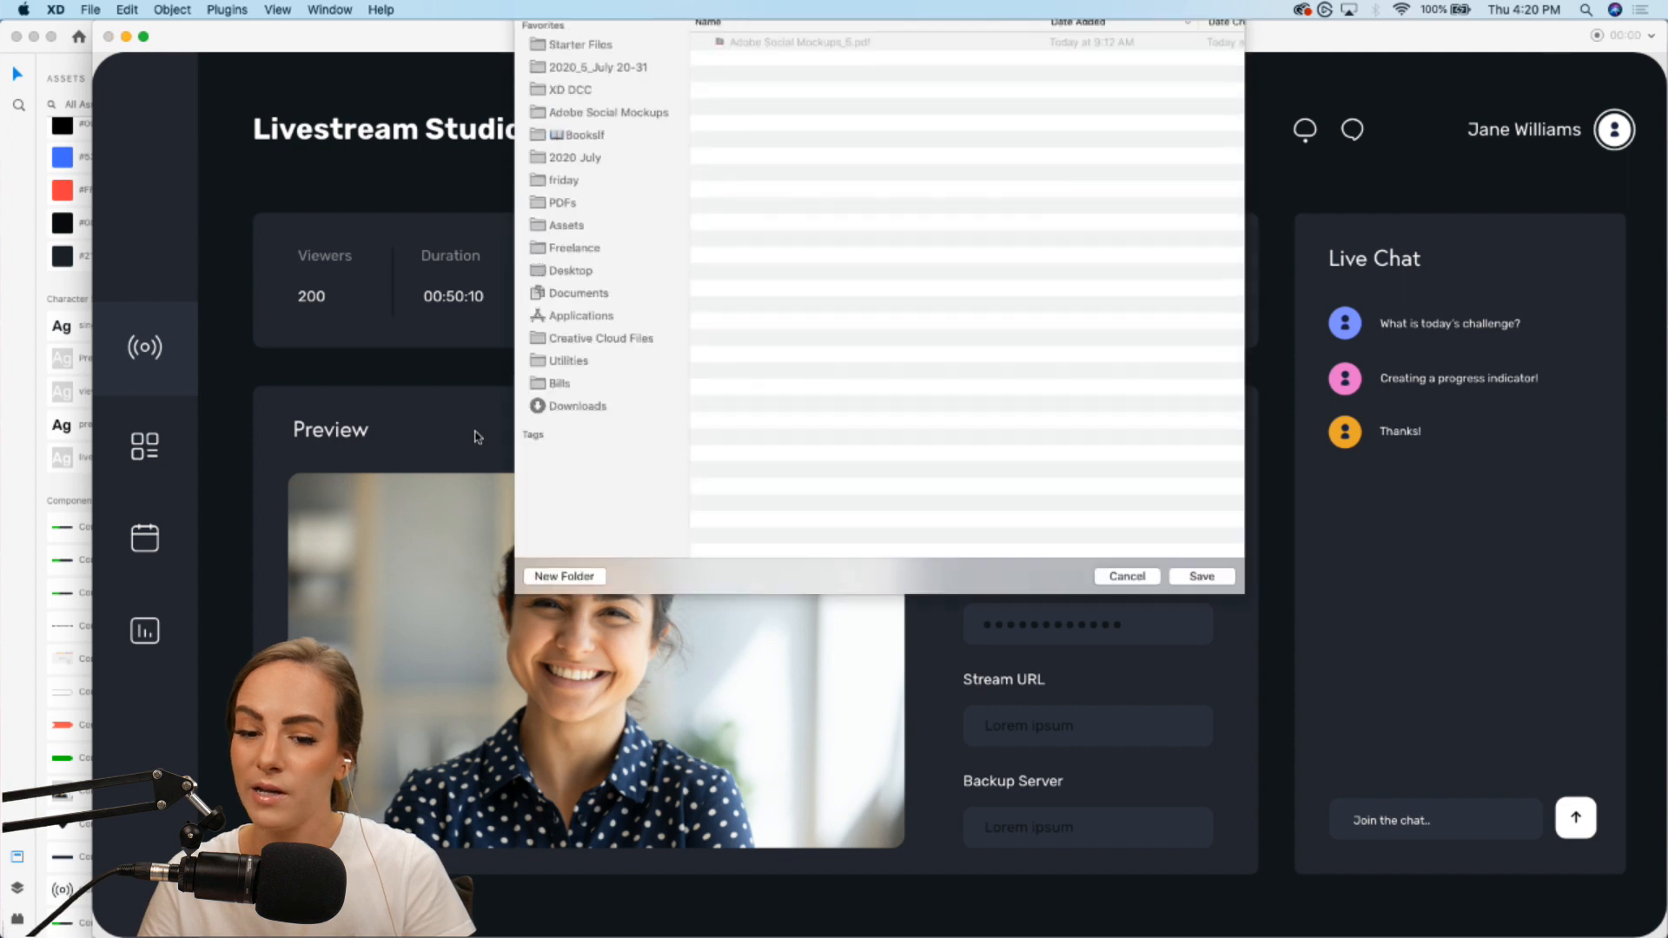
pyautogui.click(1127, 688)
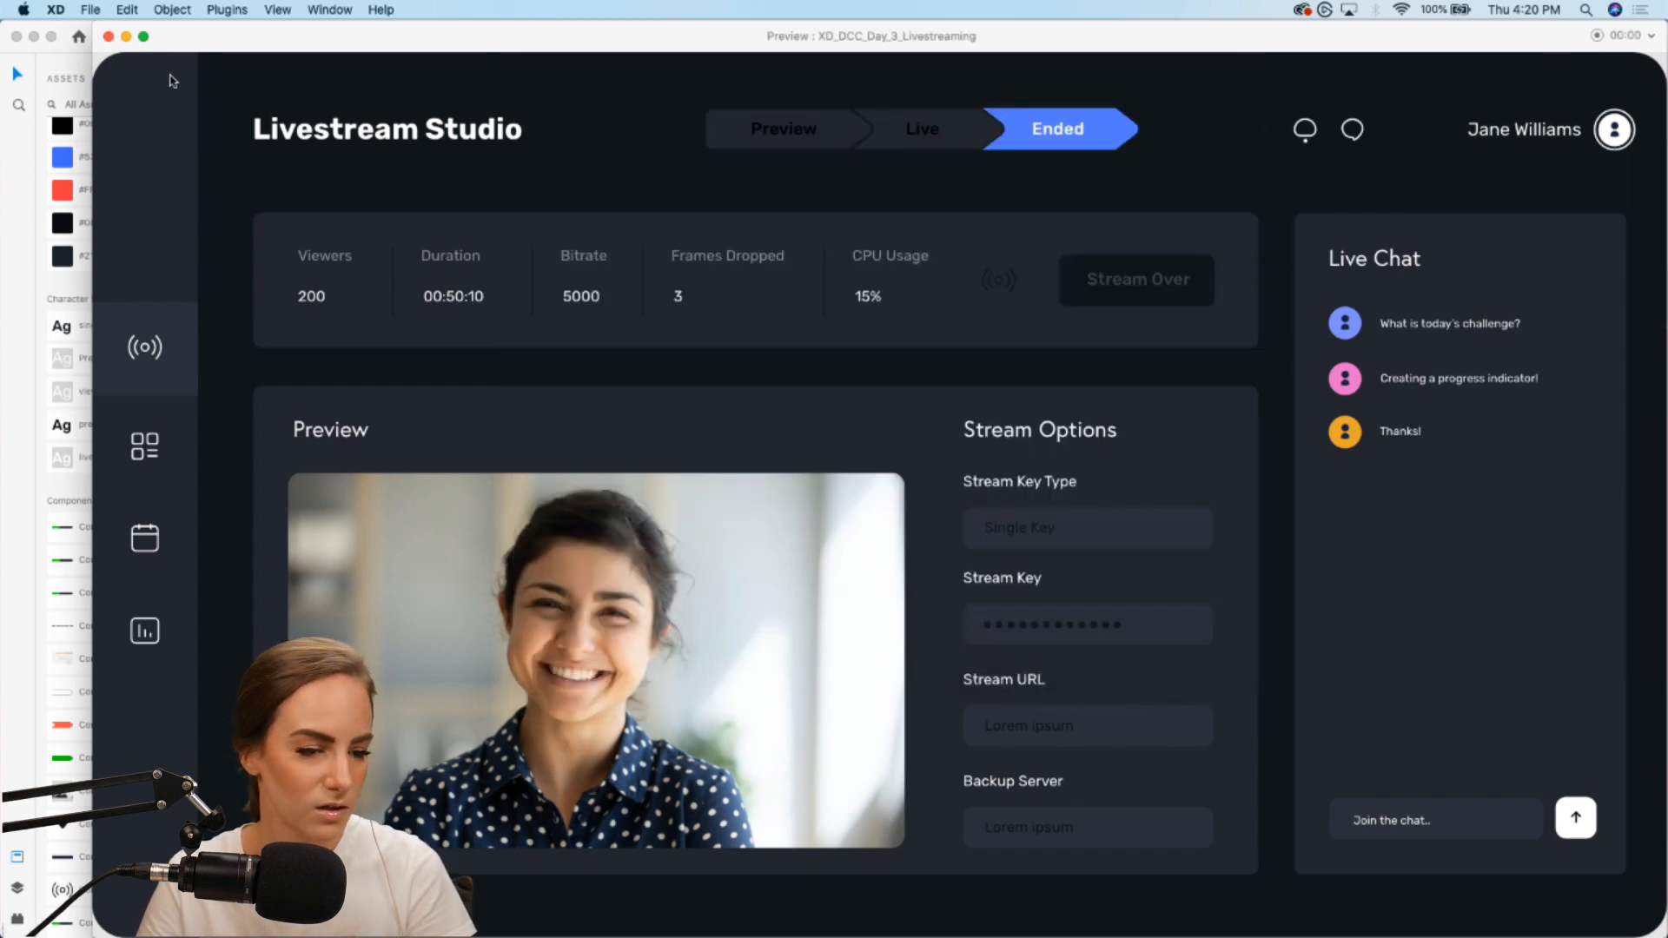
pyautogui.click(109, 37)
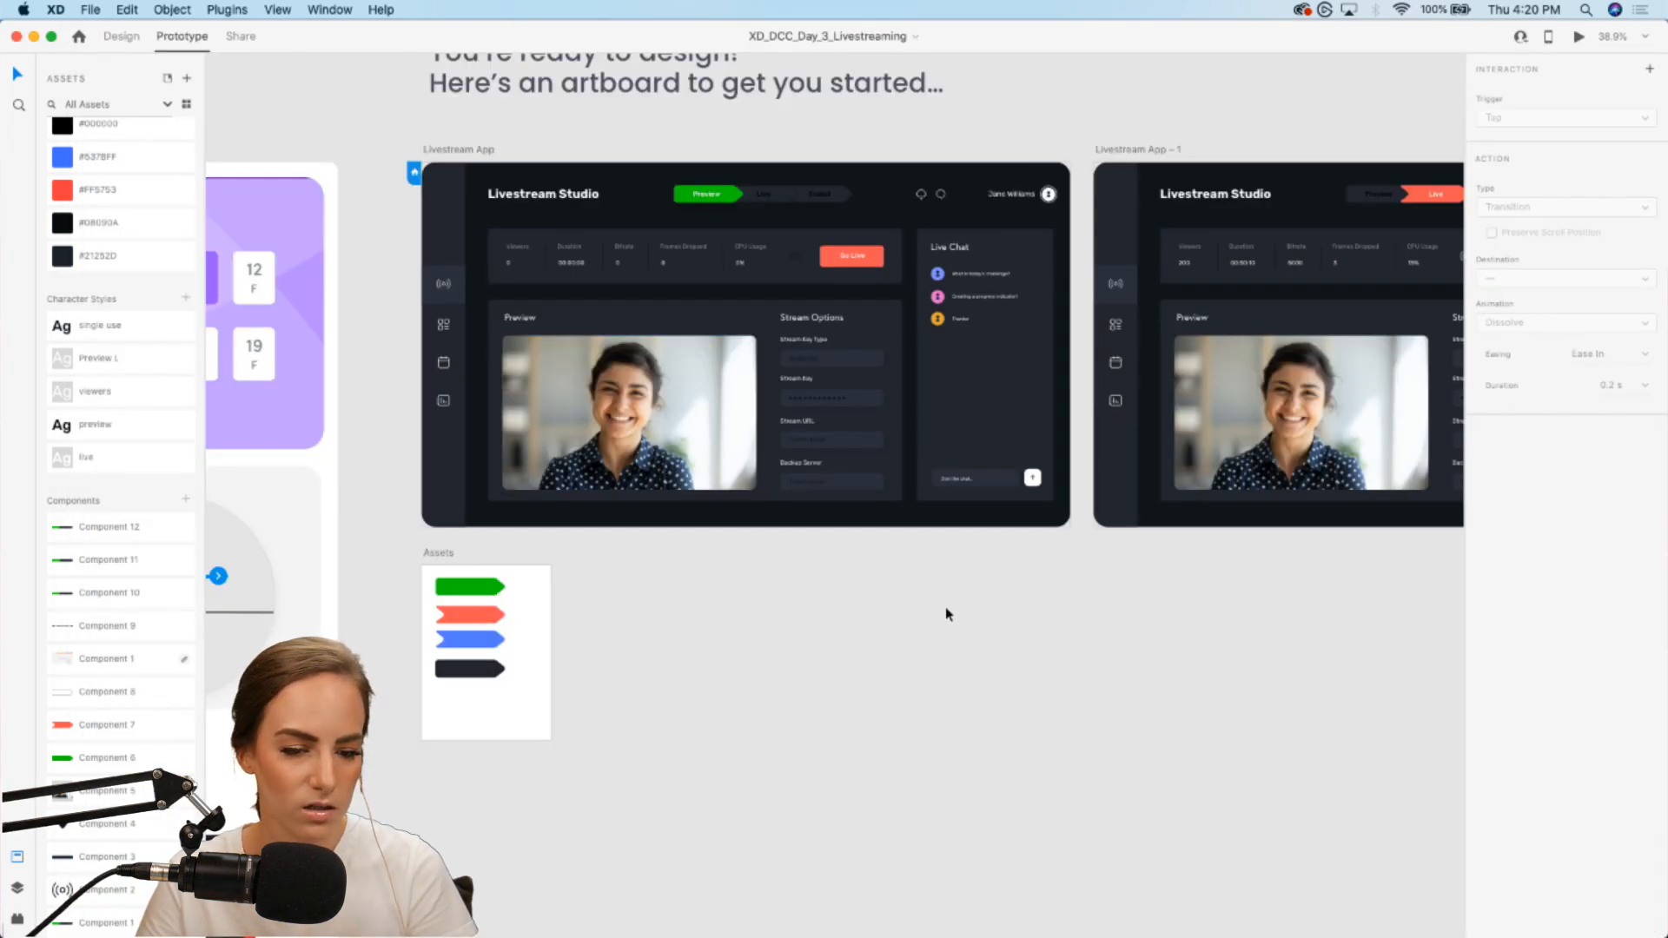
# Step: Look through the document's export options and return to Design mode
pyautogui.click(90, 8)
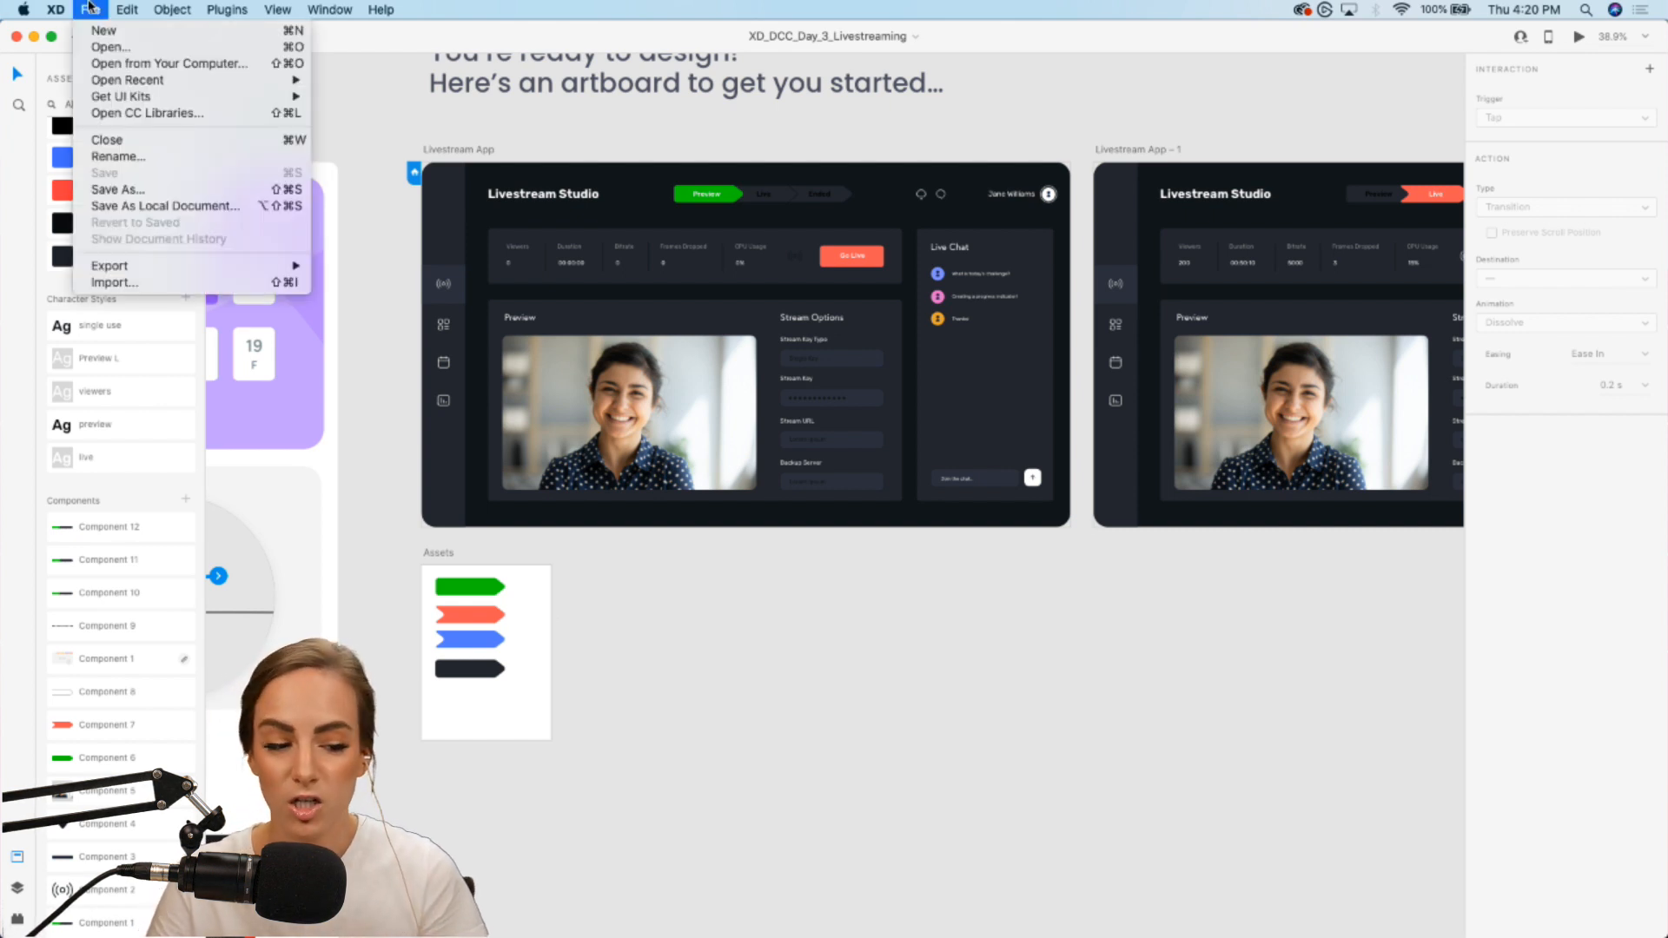
pyautogui.moveTo(167, 271)
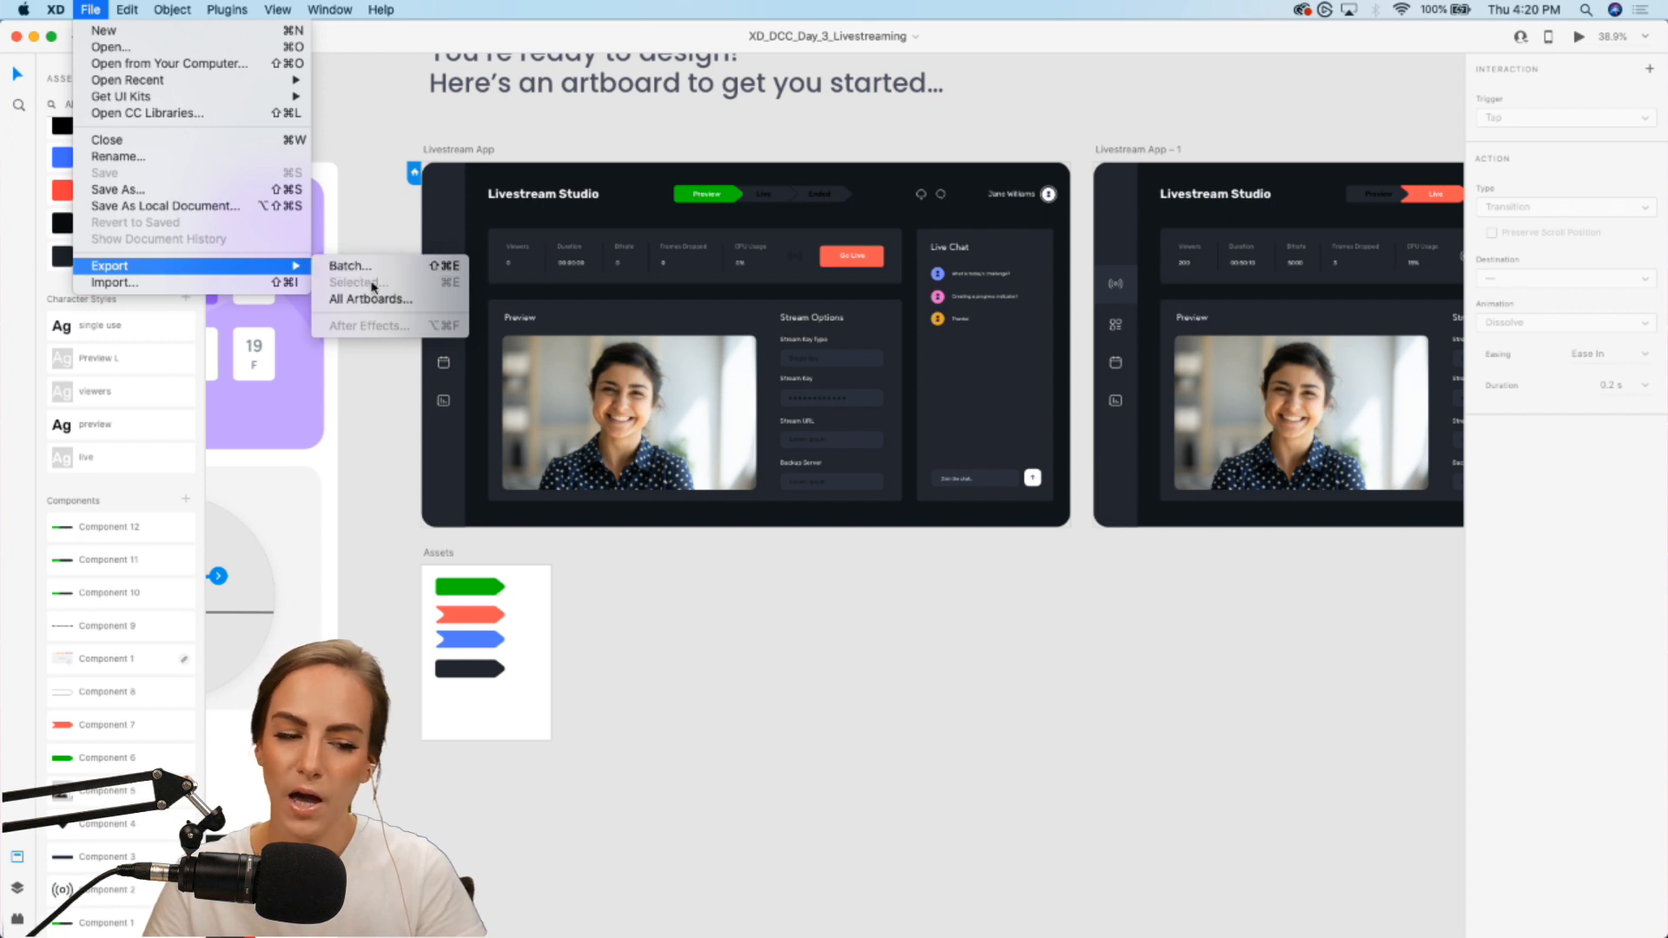
pyautogui.click(749, 680)
pyautogui.click(118, 38)
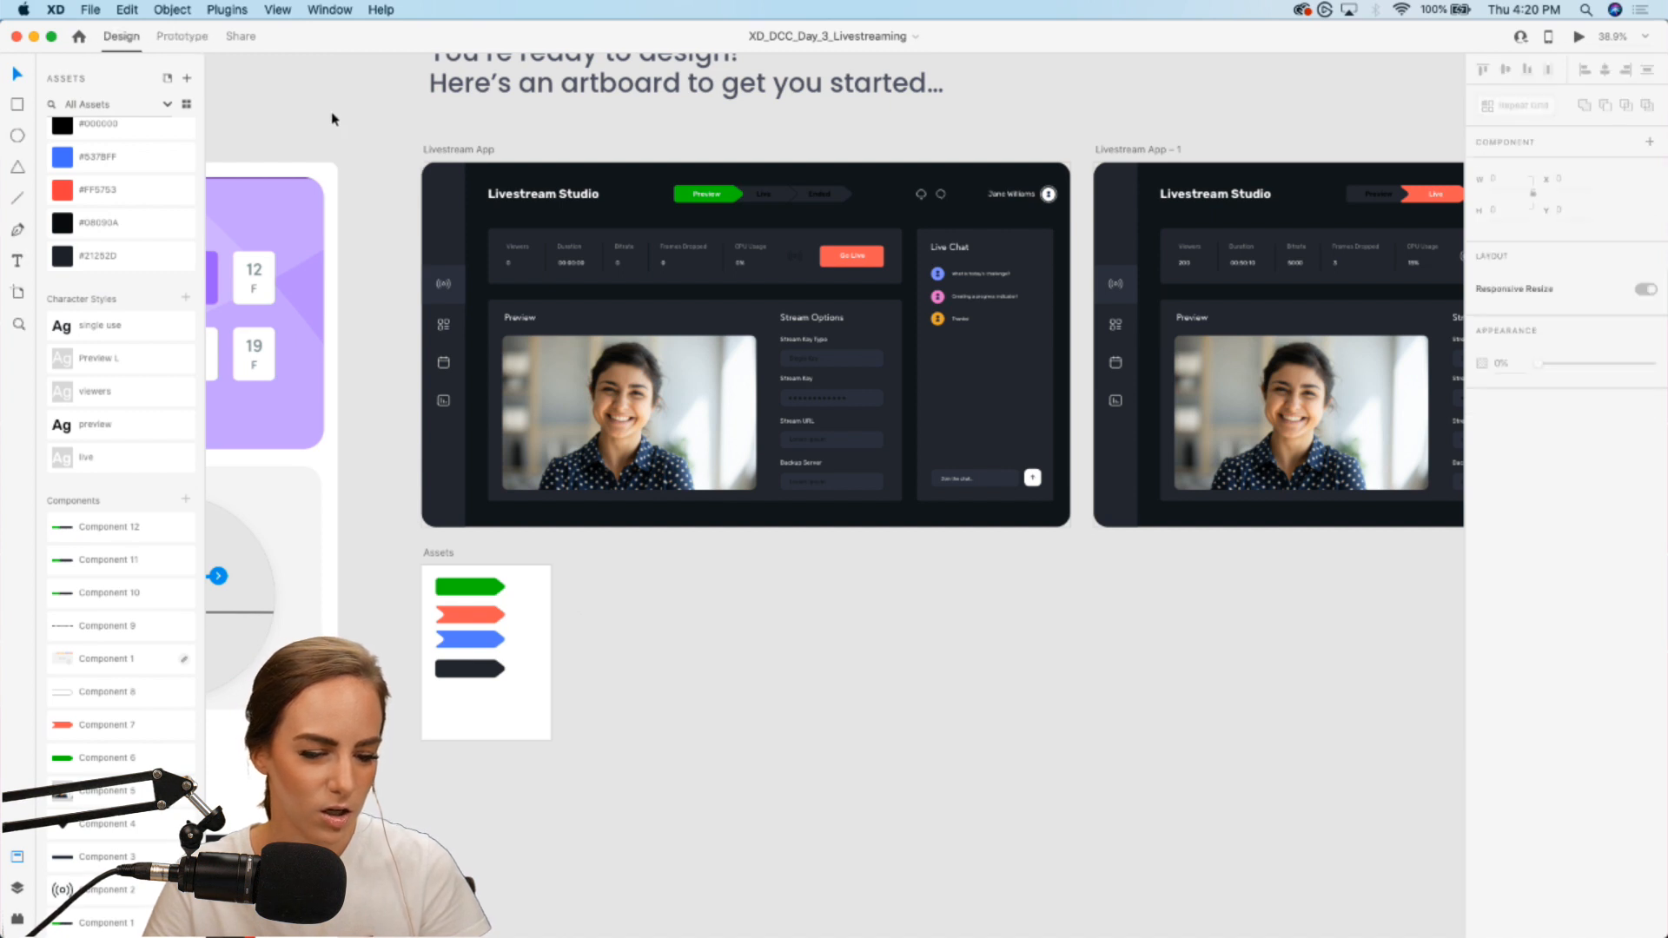
# Step: Switch to Chrome and go back to the start of Behance's XD Daily Creative Challenge page
pyautogui.moveTo(1168, 934)
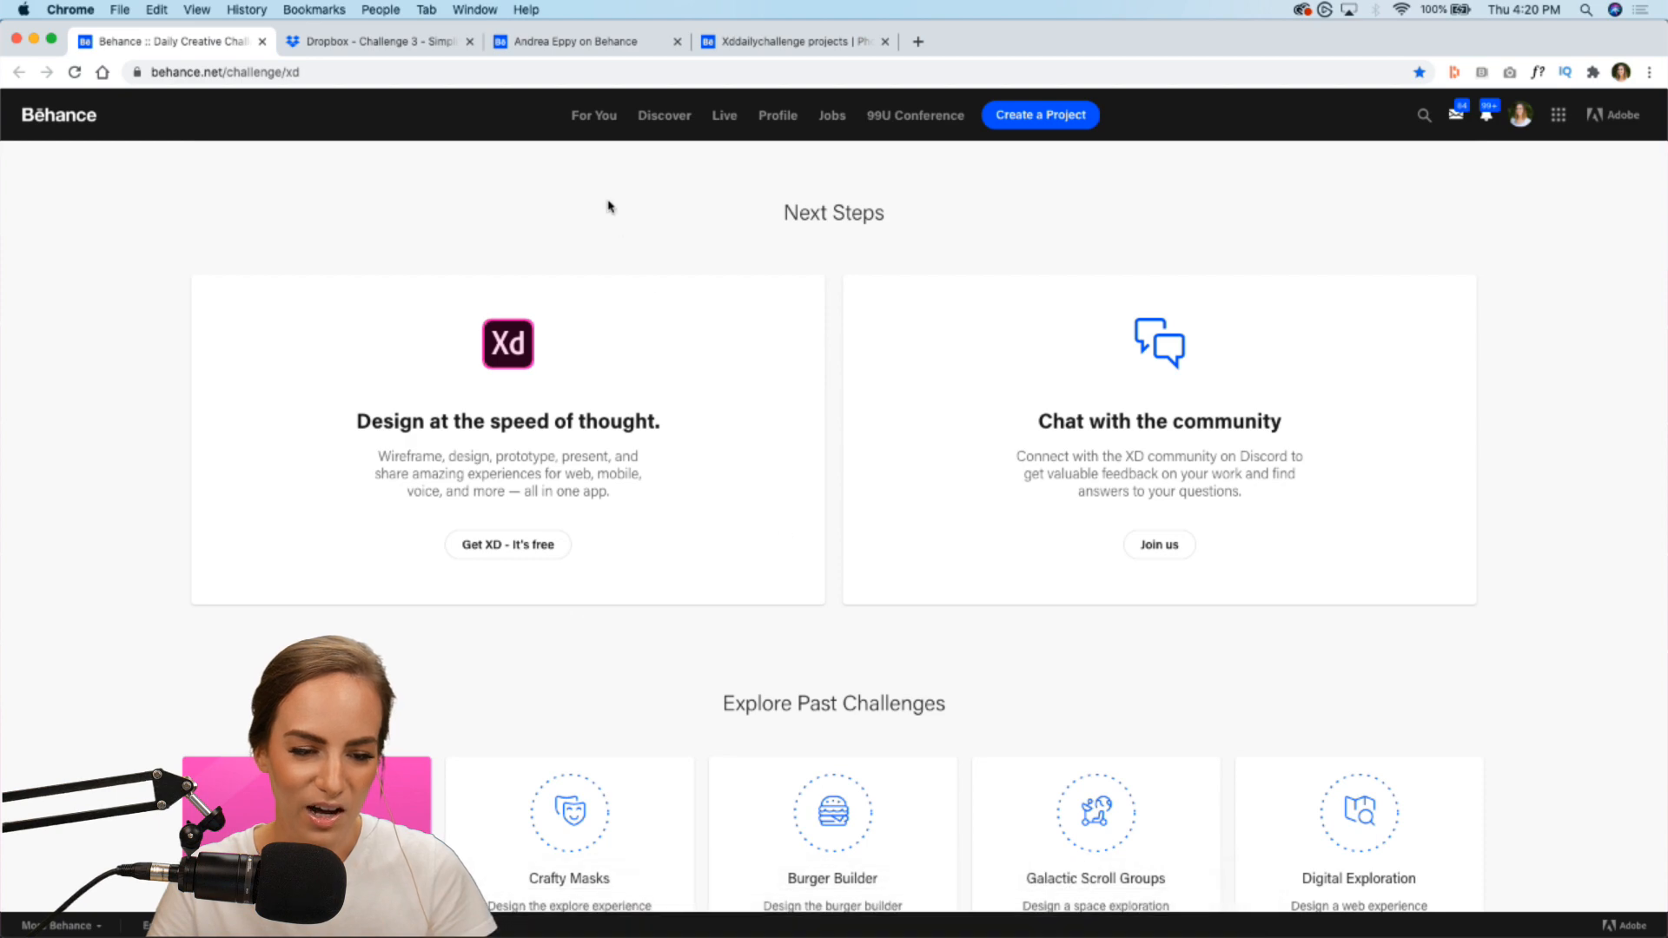
pyautogui.scroll(20, 608, 206)
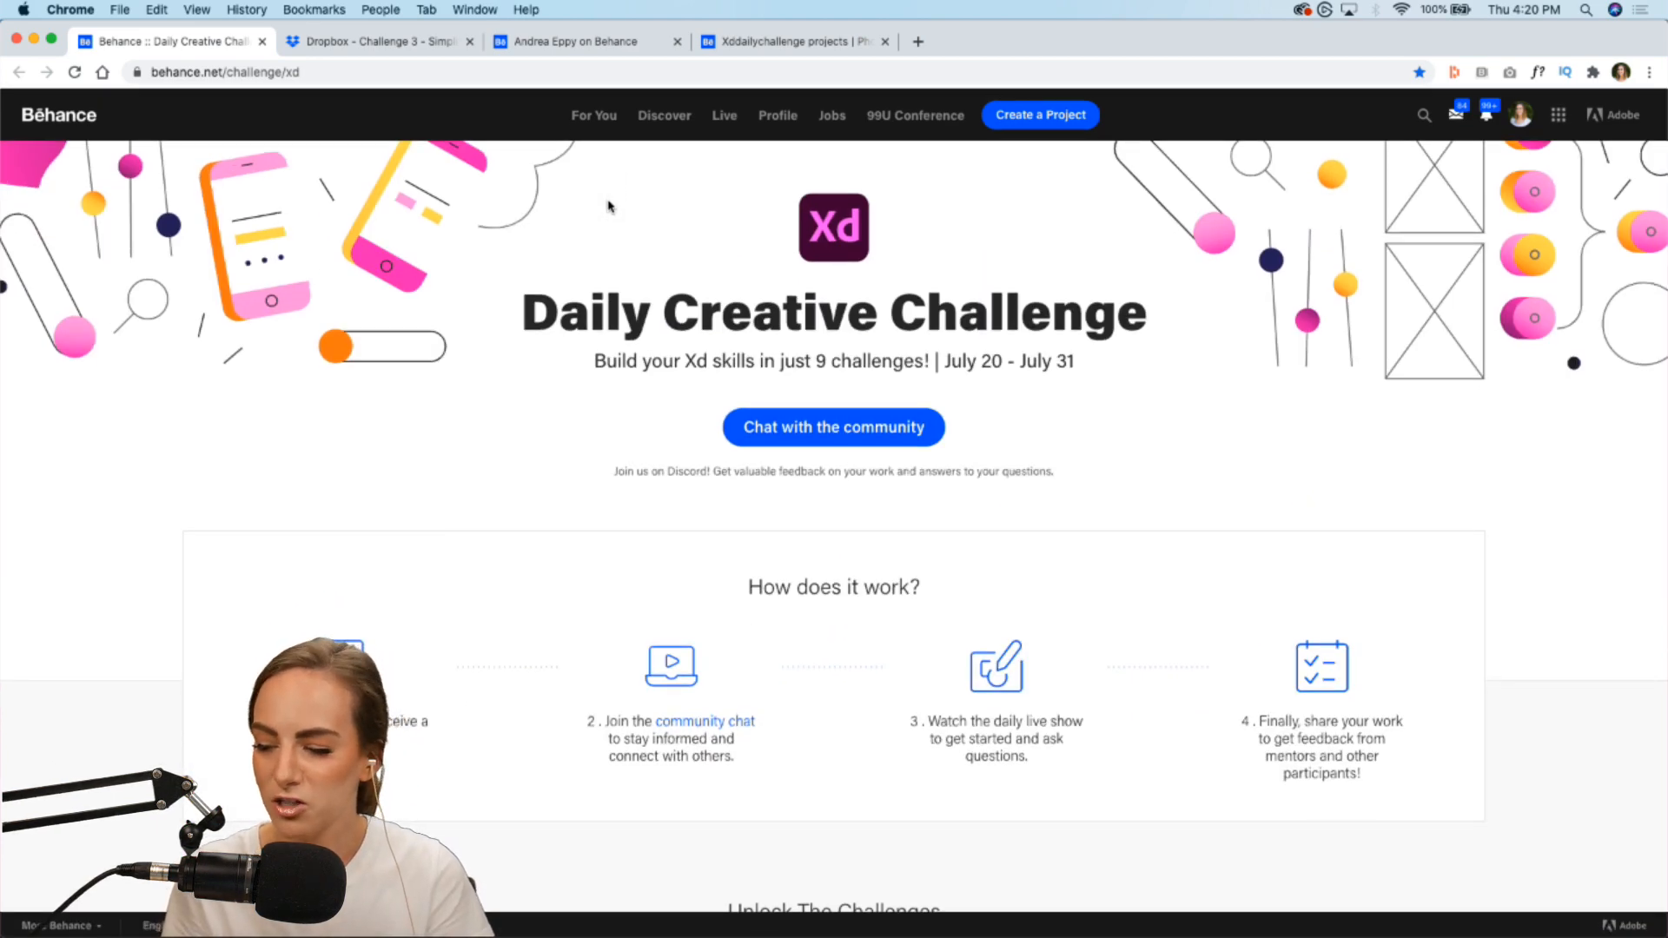
# Step: Open the June 8-19 XD challenge project from the Behance profile for editing, check its tag settings, cancel them, and return to the profile
pyautogui.click(616, 50)
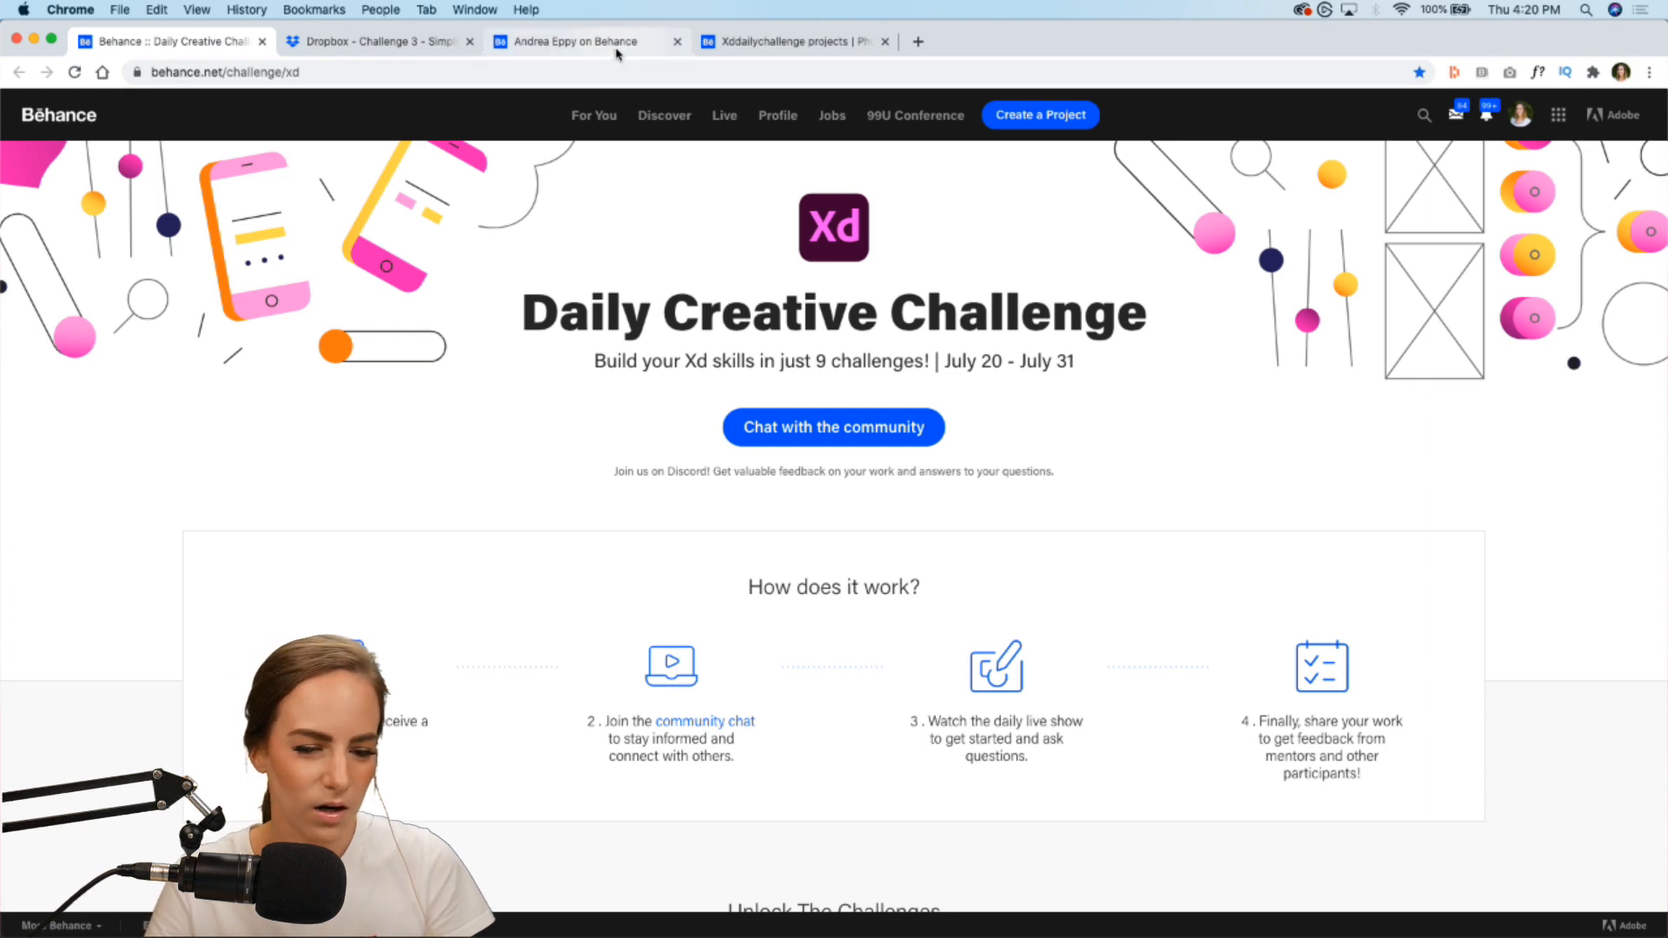
pyautogui.click(437, 459)
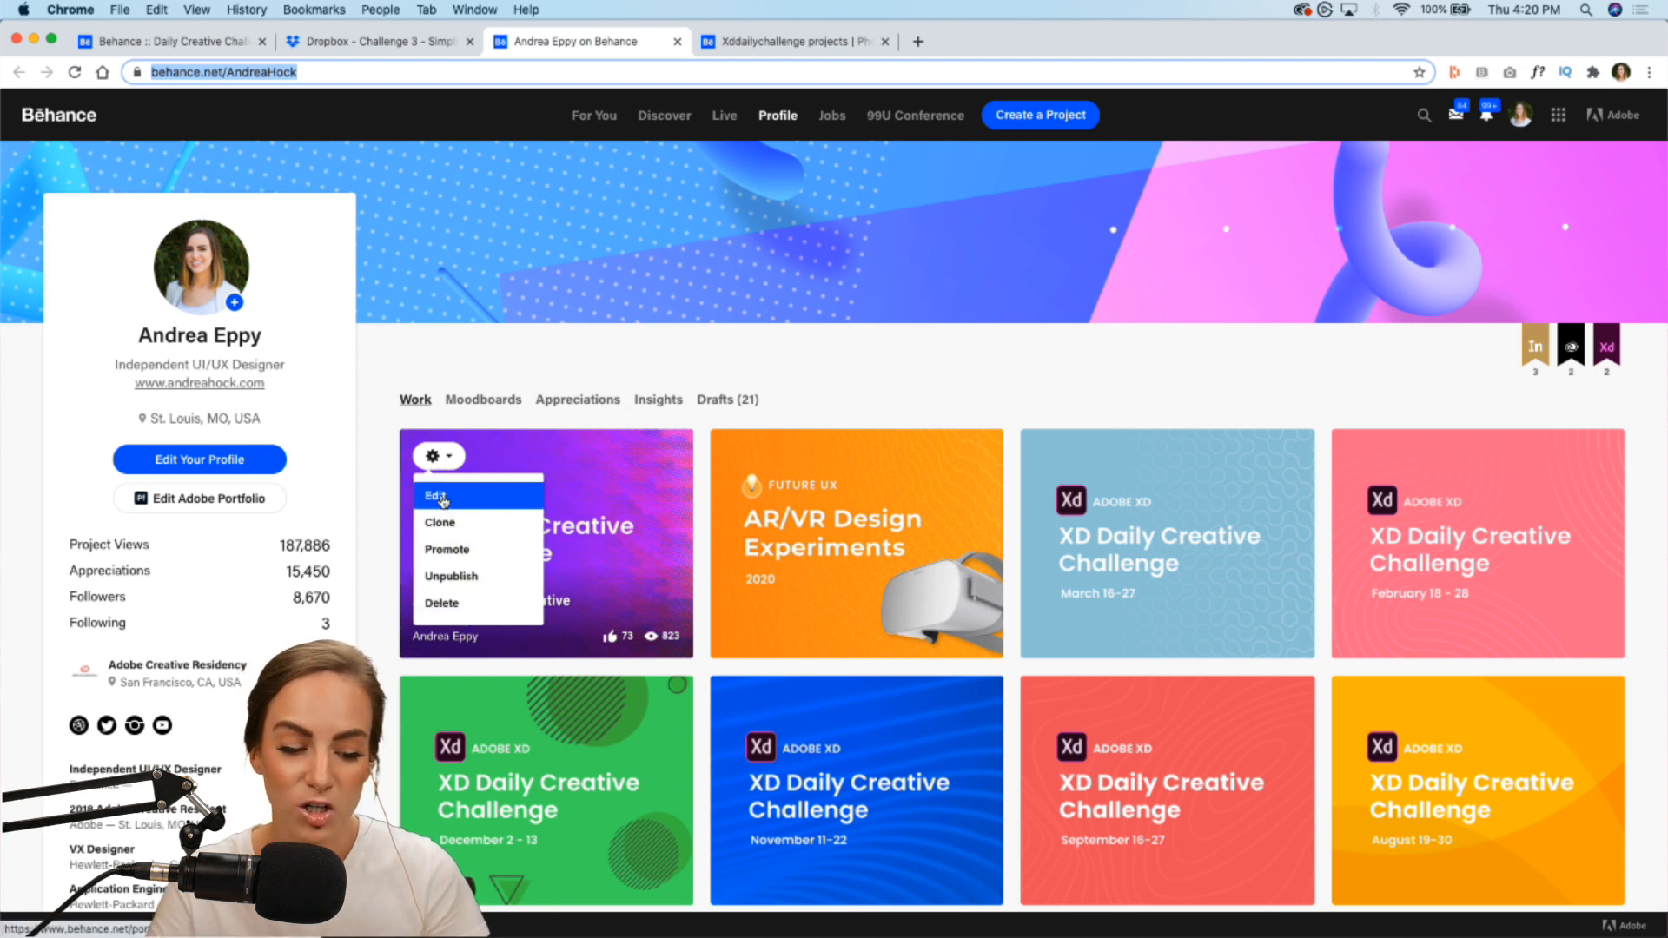
pyautogui.click(443, 497)
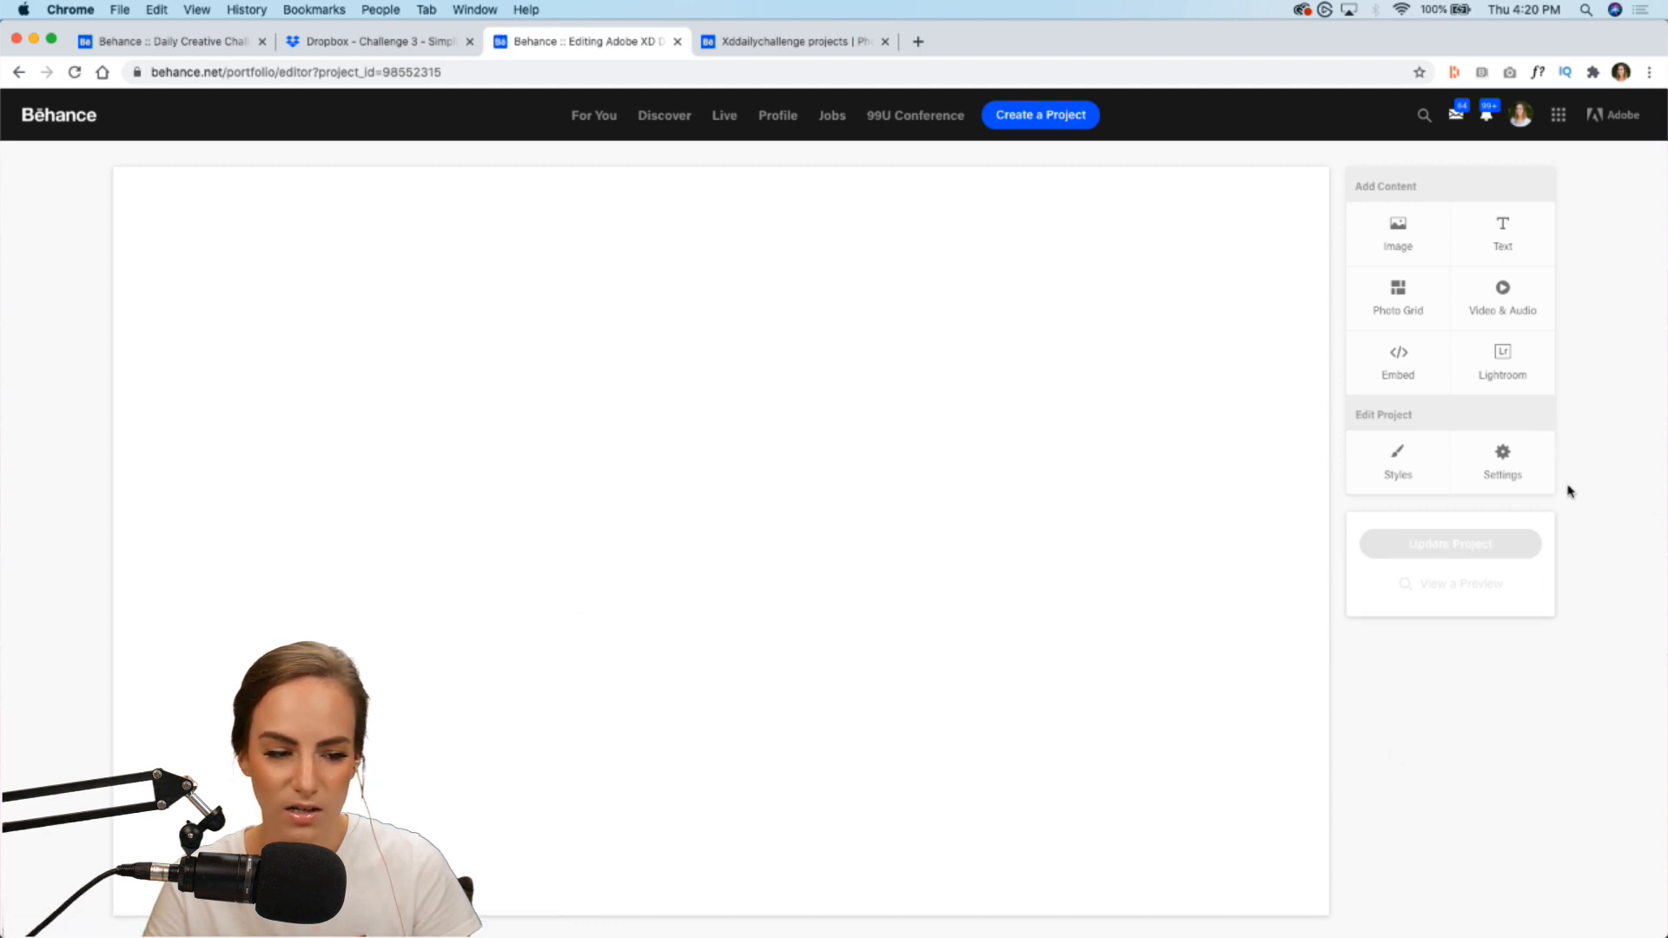
pyautogui.click(1515, 476)
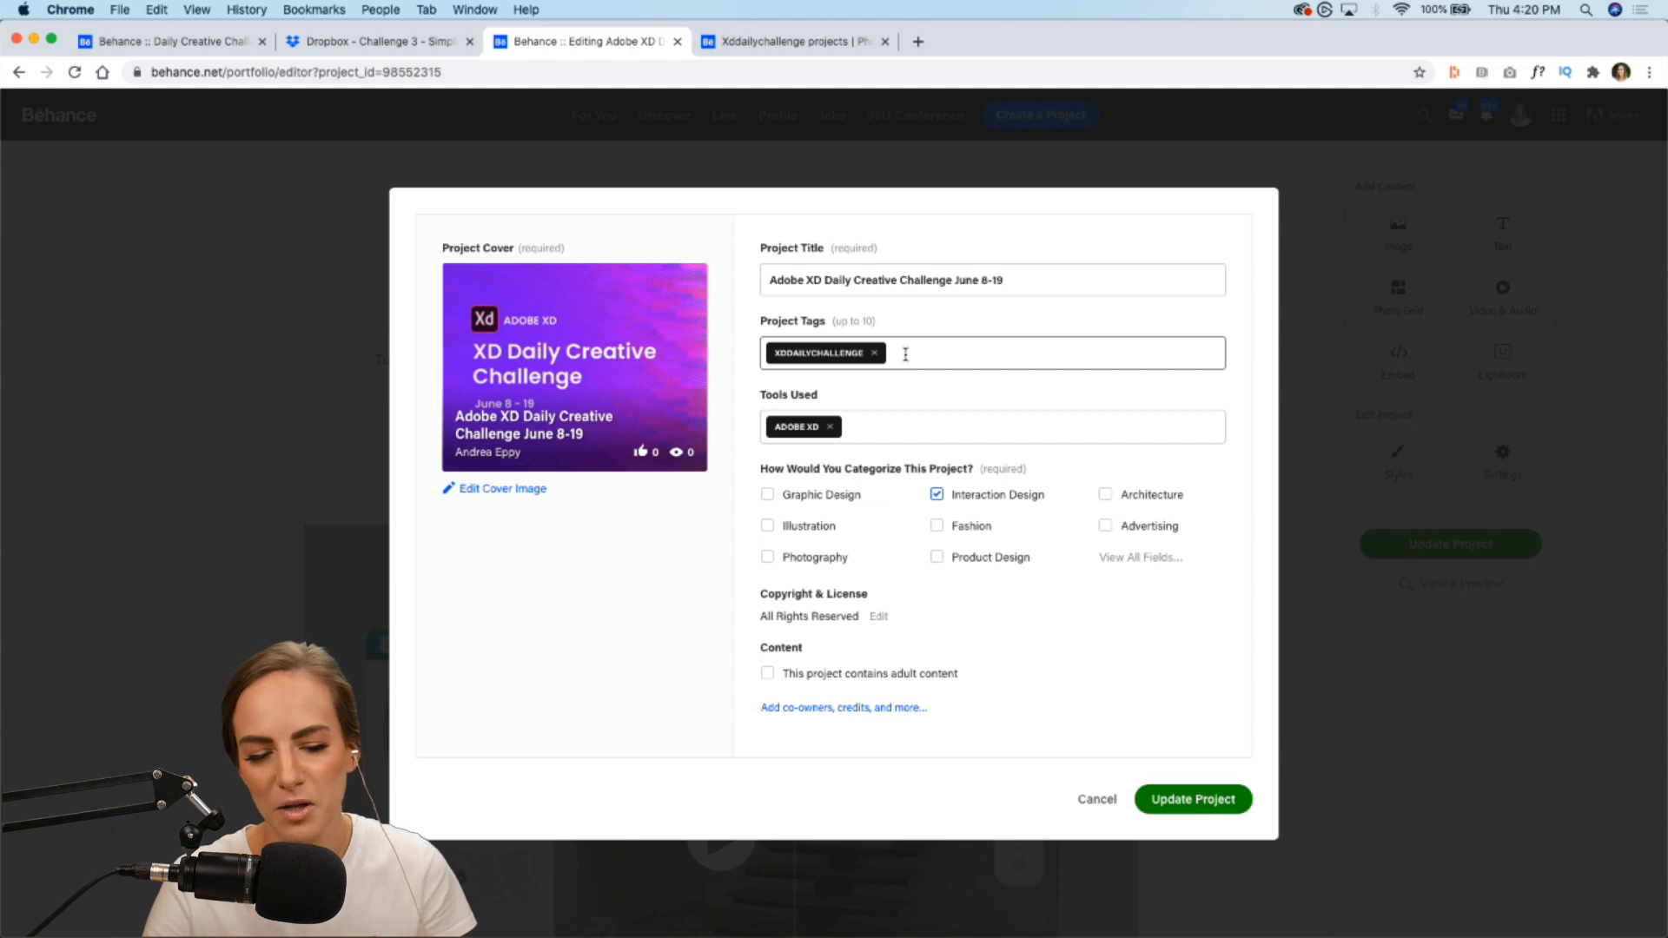
pyautogui.click(1096, 800)
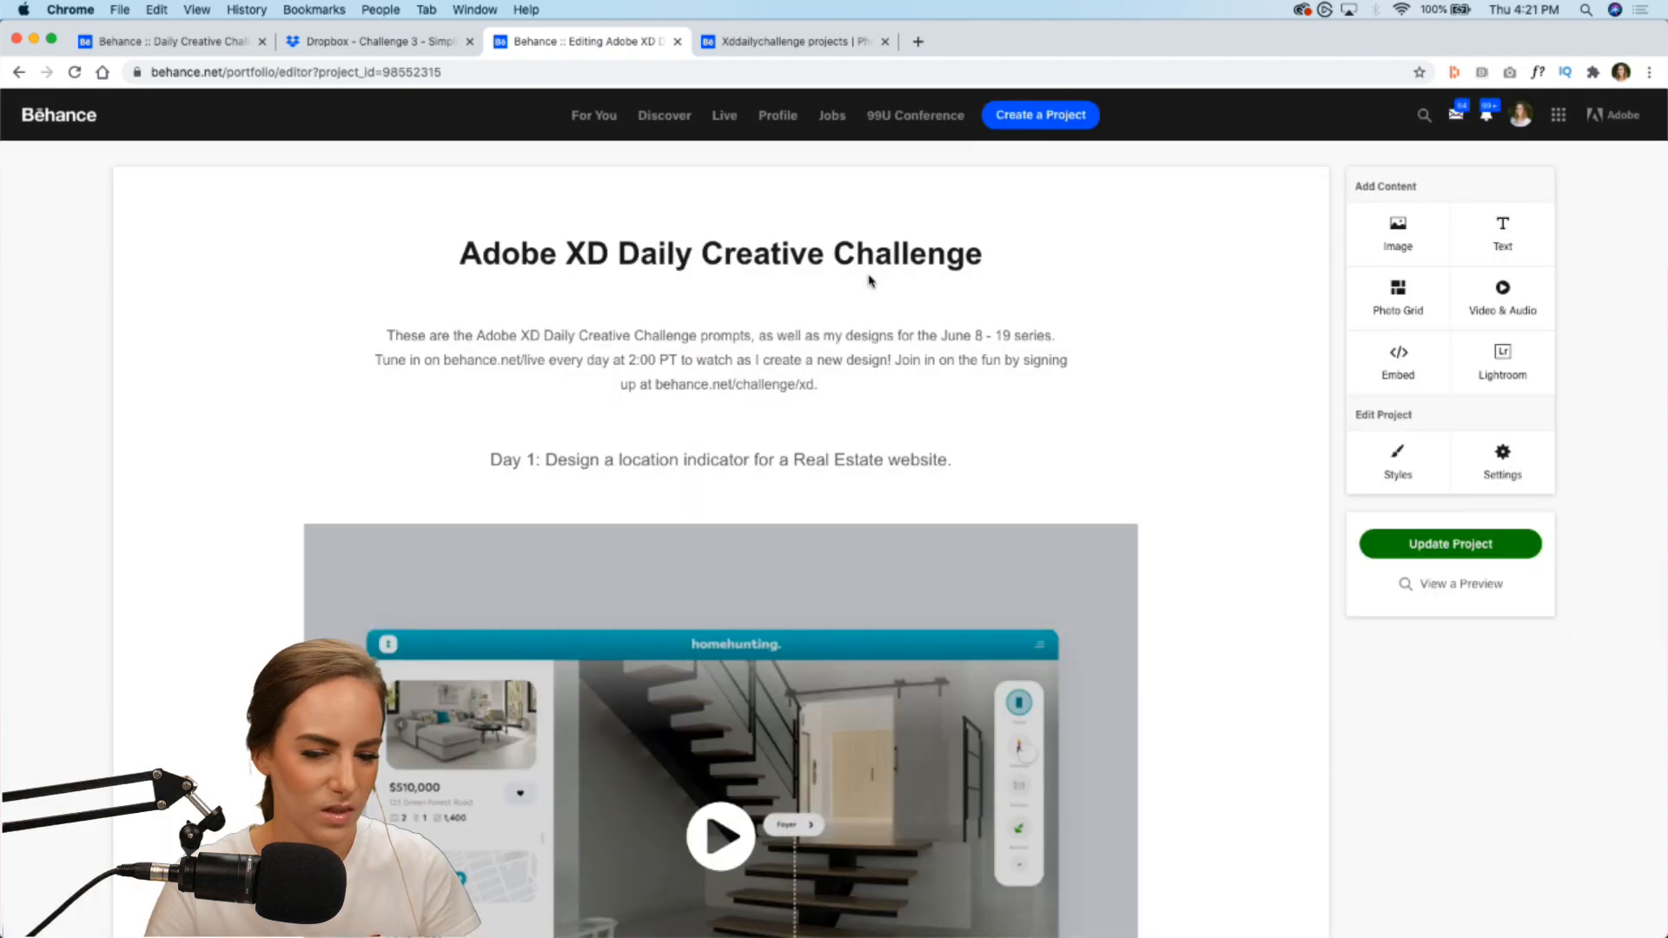
pyautogui.click(26, 79)
# Step: Switch to the xddailychallenge search, close the open Video Conference project, and refresh the results
pyautogui.click(765, 40)
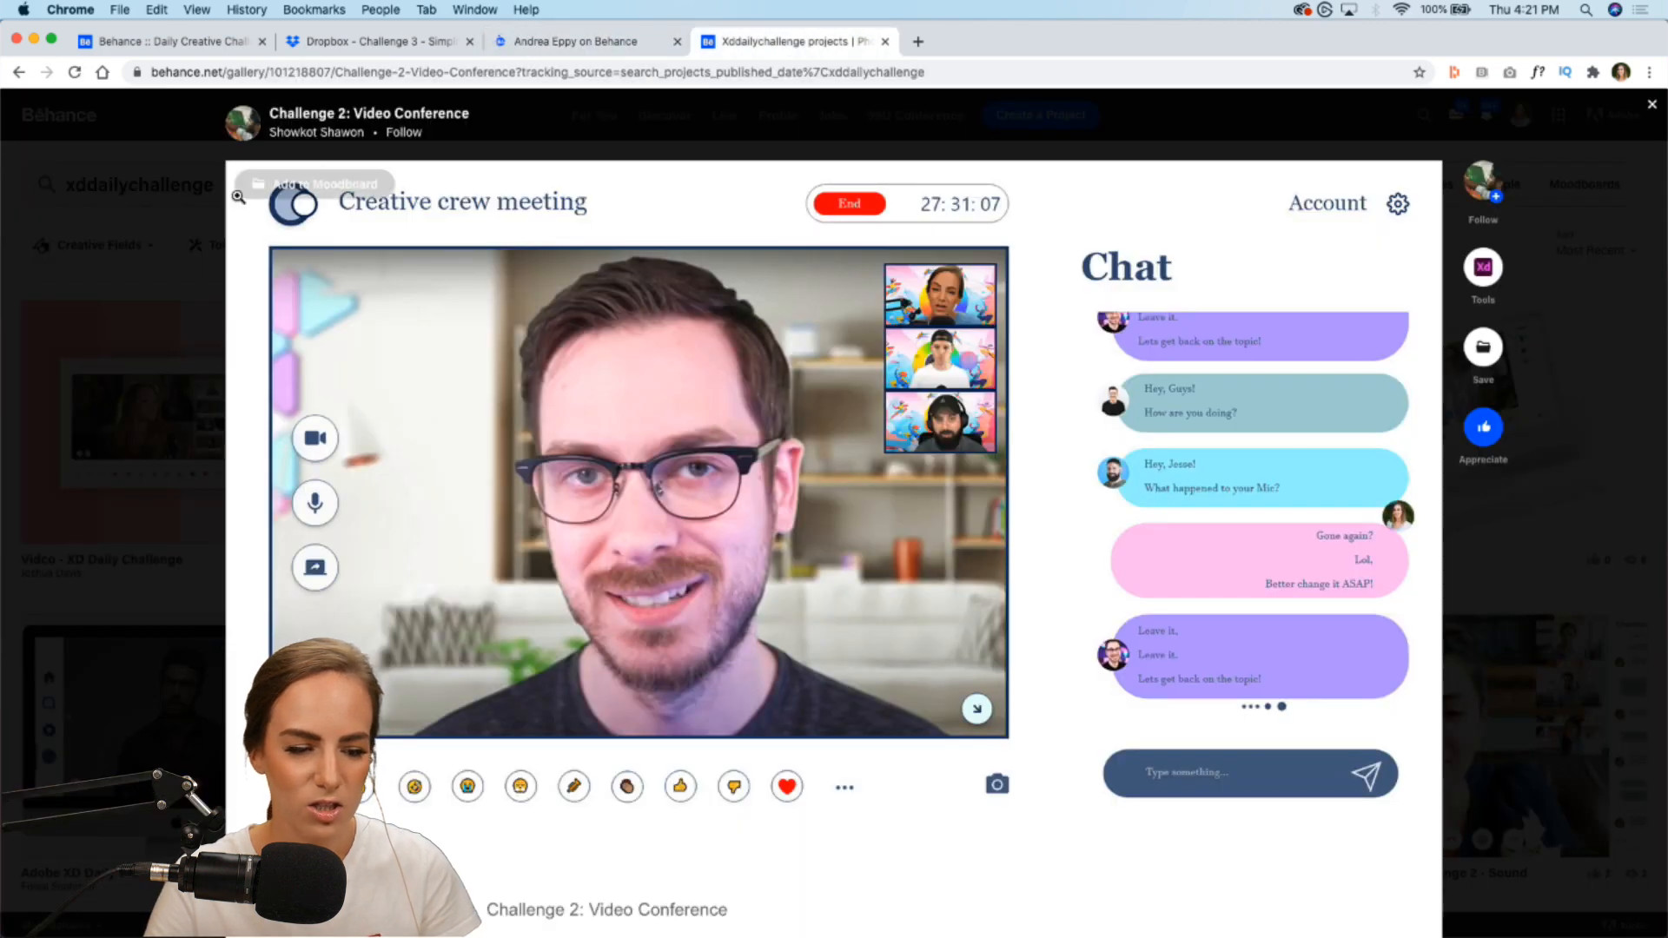
pyautogui.click(115, 219)
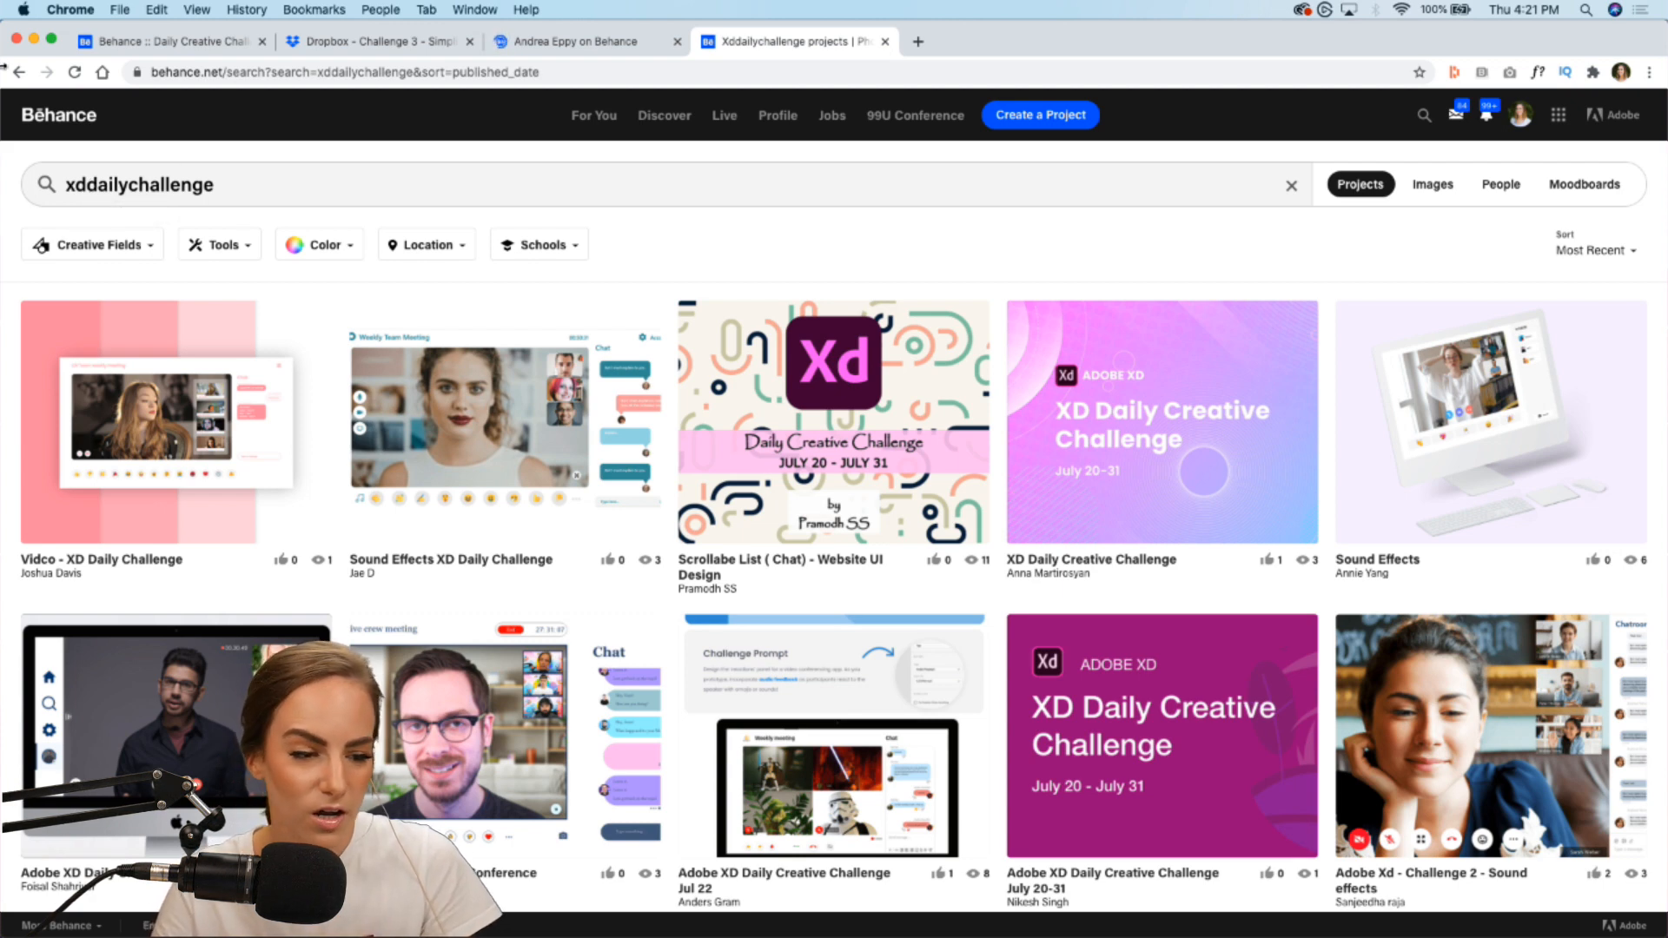
pyautogui.click(74, 74)
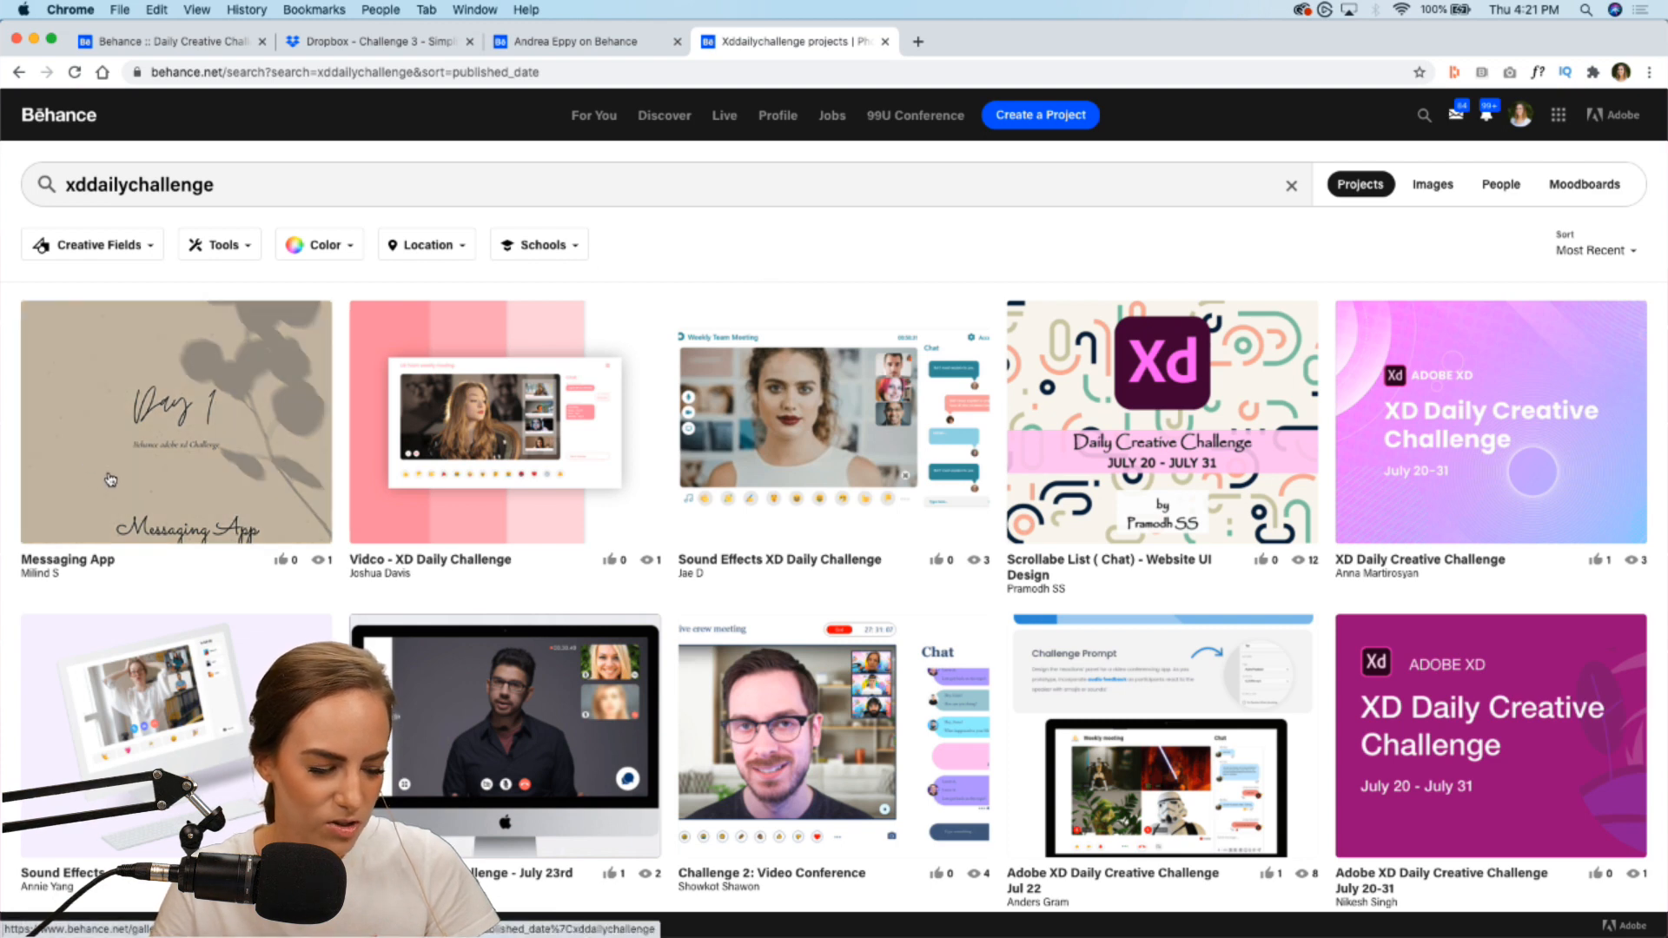
# Step: Review the Messaging App project from its Day 1 cover to the chat design, and close it
pyautogui.click(201, 513)
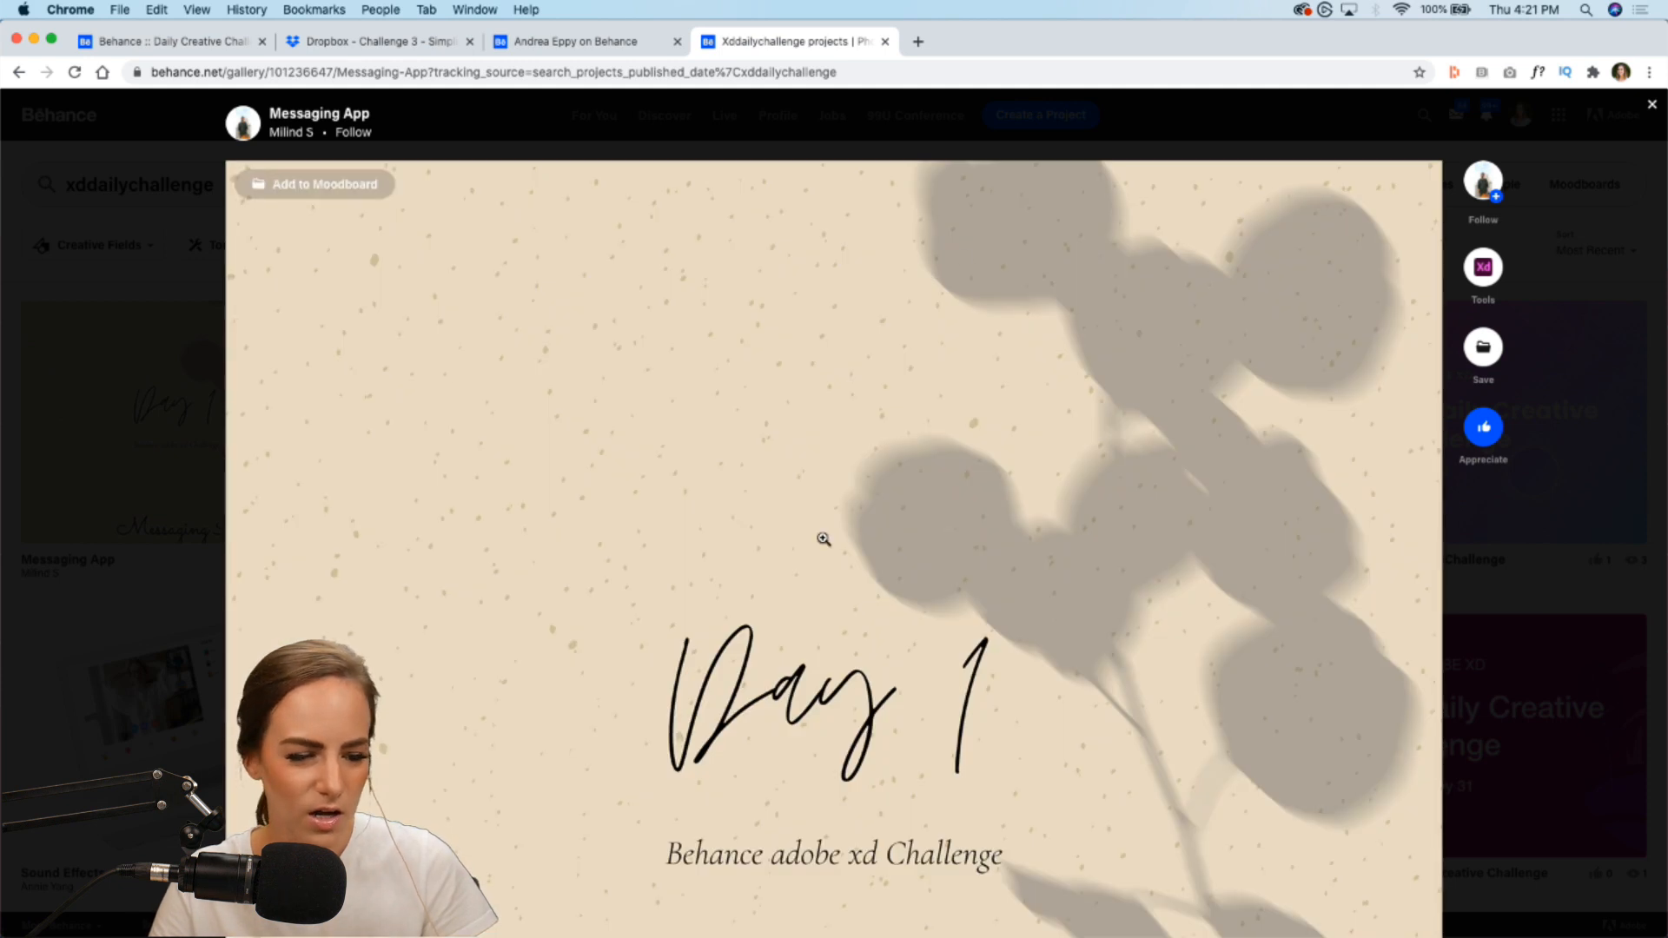
pyautogui.scroll(-6, 466, 344)
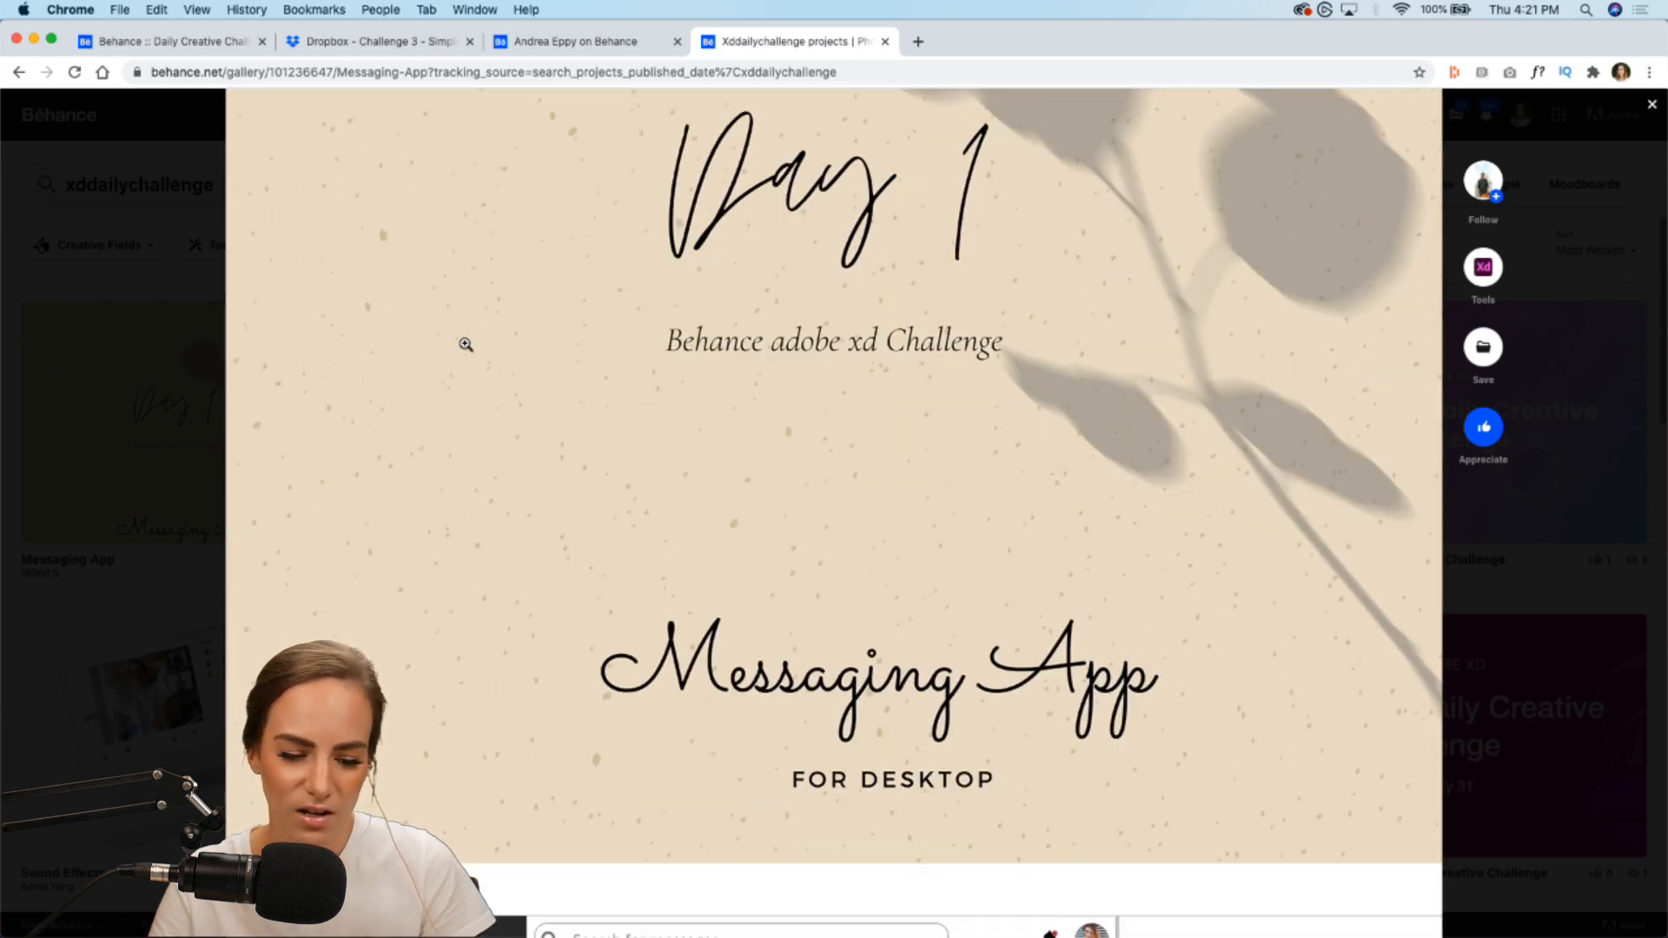
pyautogui.scroll(-7, 465, 344)
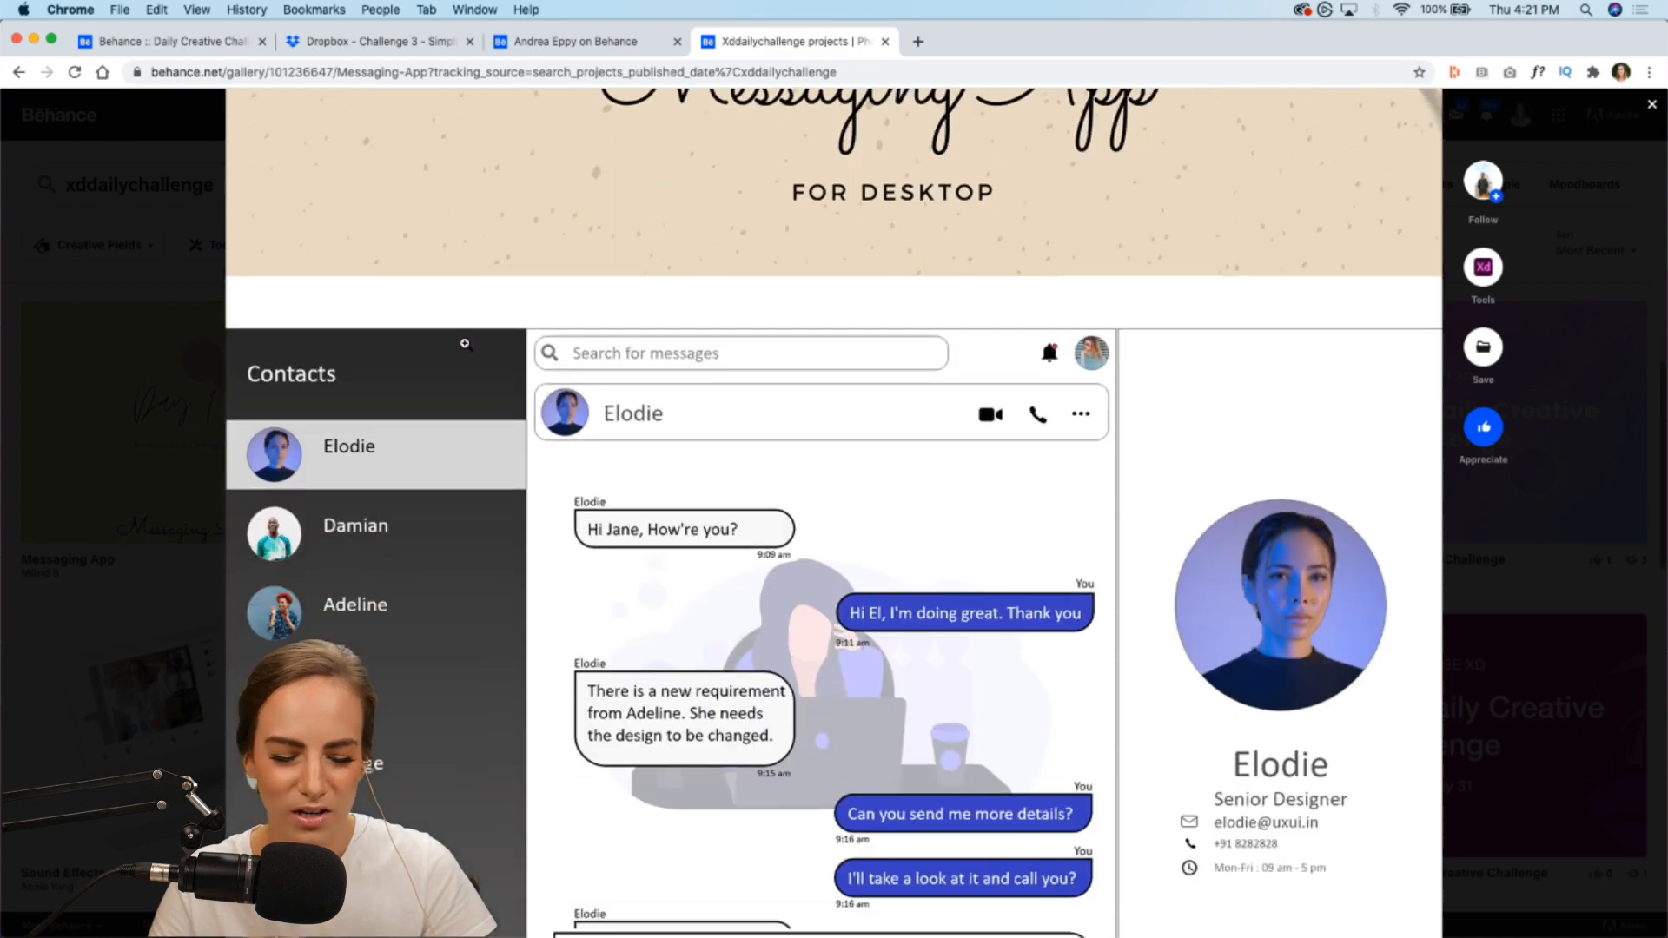
pyautogui.scroll(-2, 464, 344)
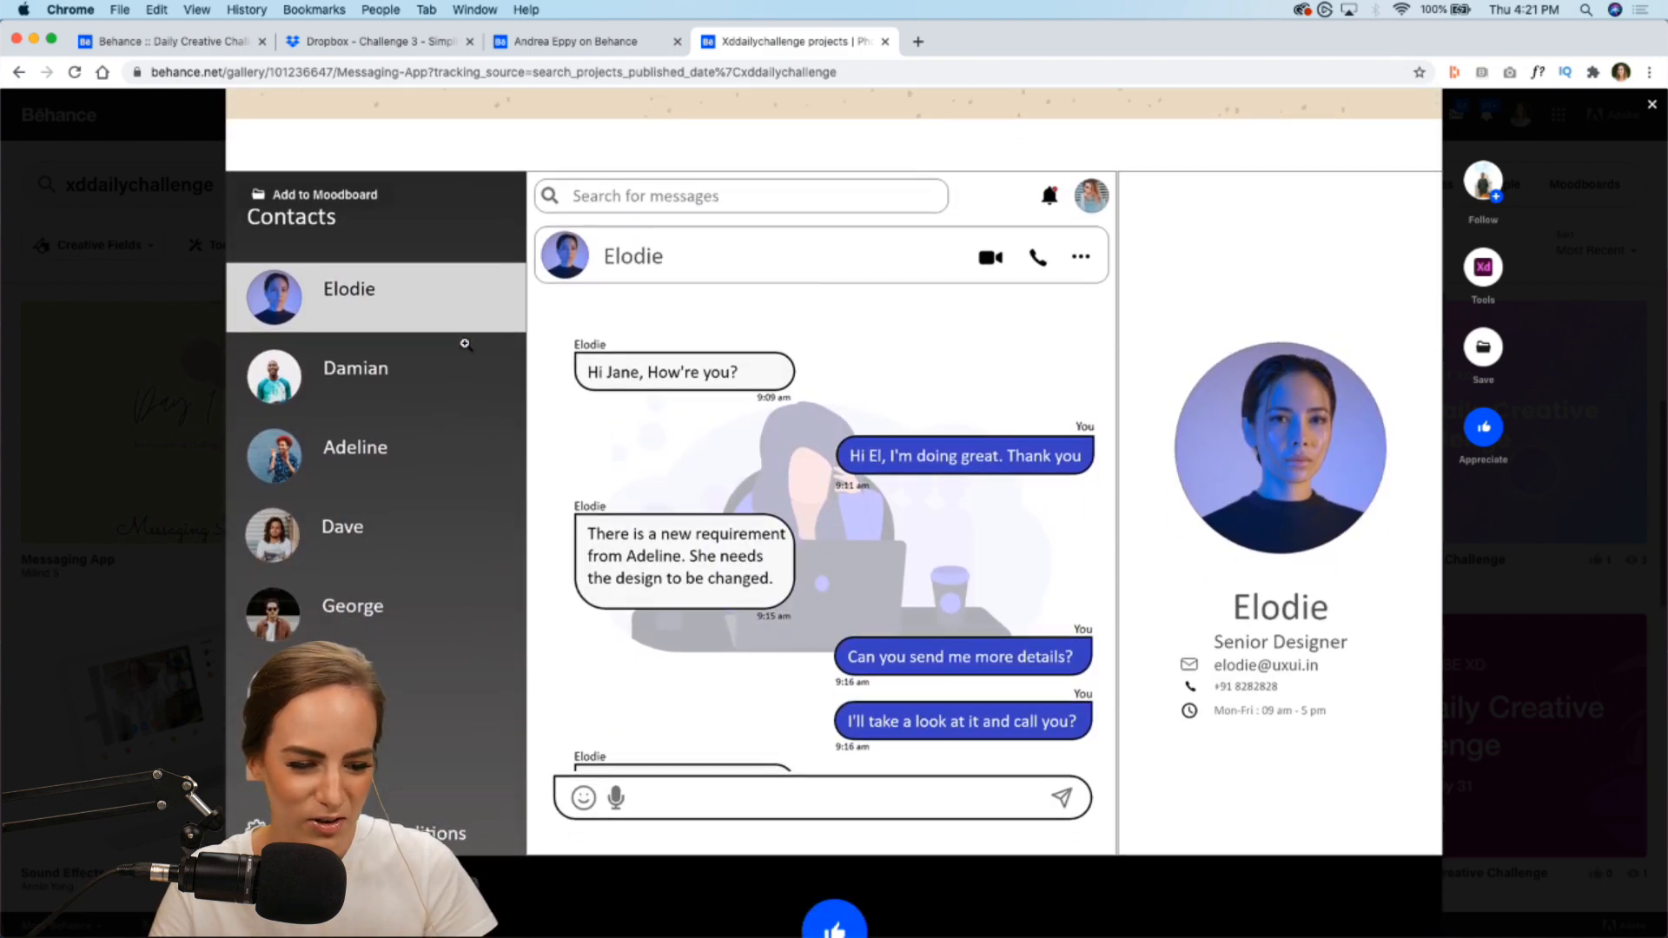
pyautogui.scroll(6, 466, 344)
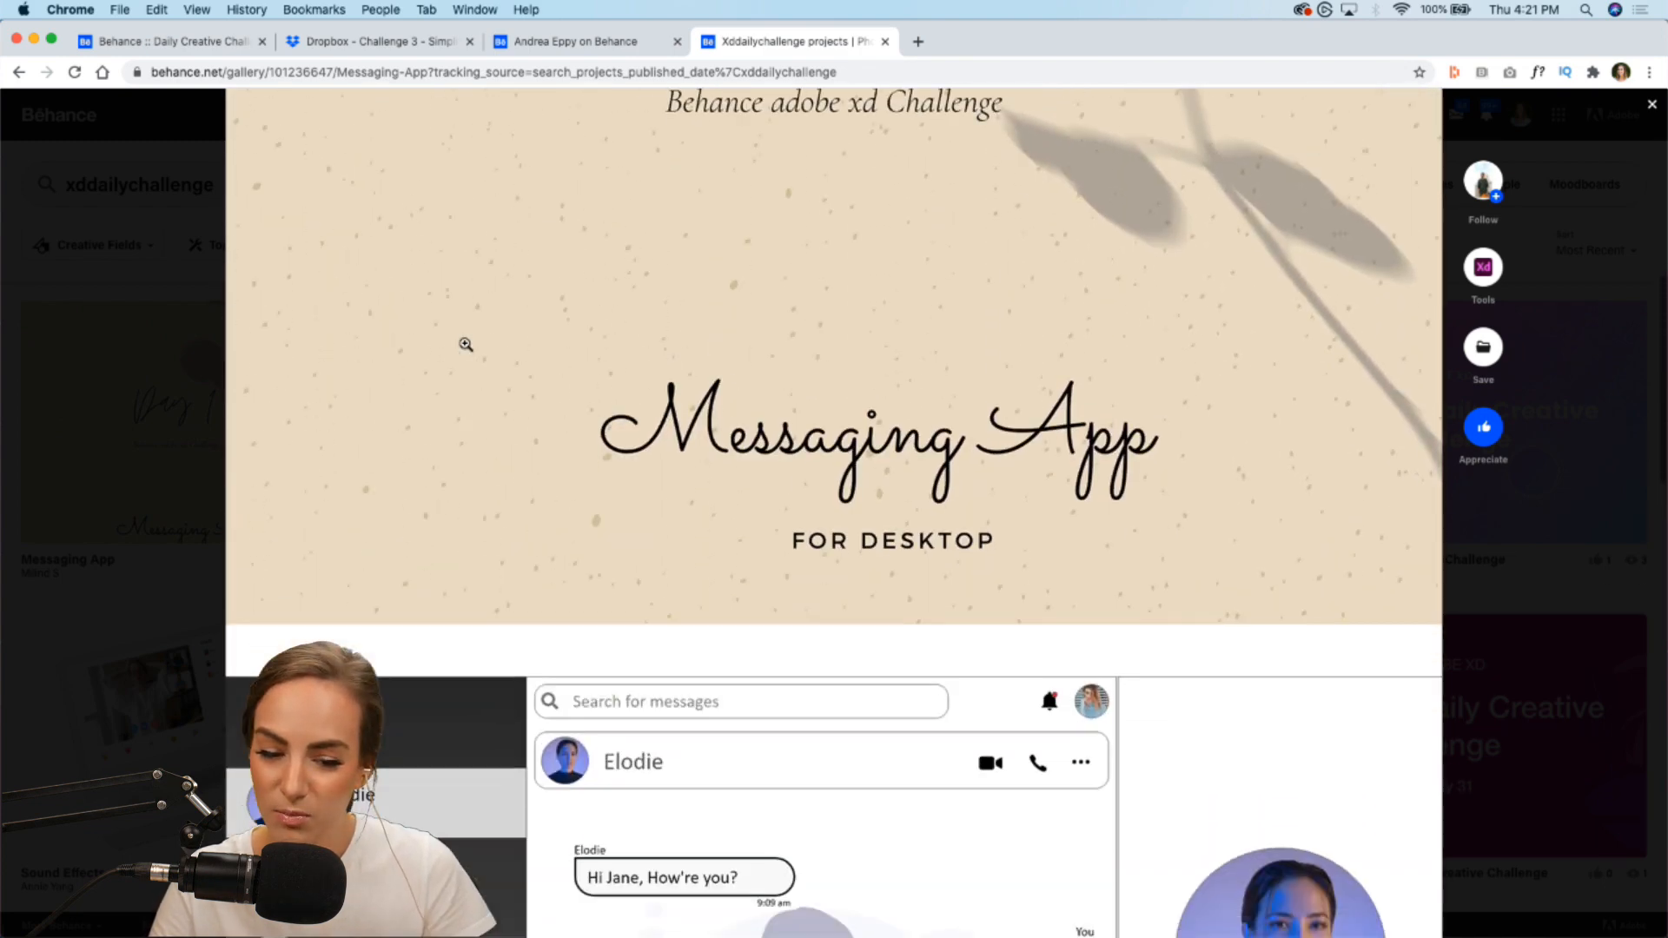
pyautogui.scroll(-7, 465, 344)
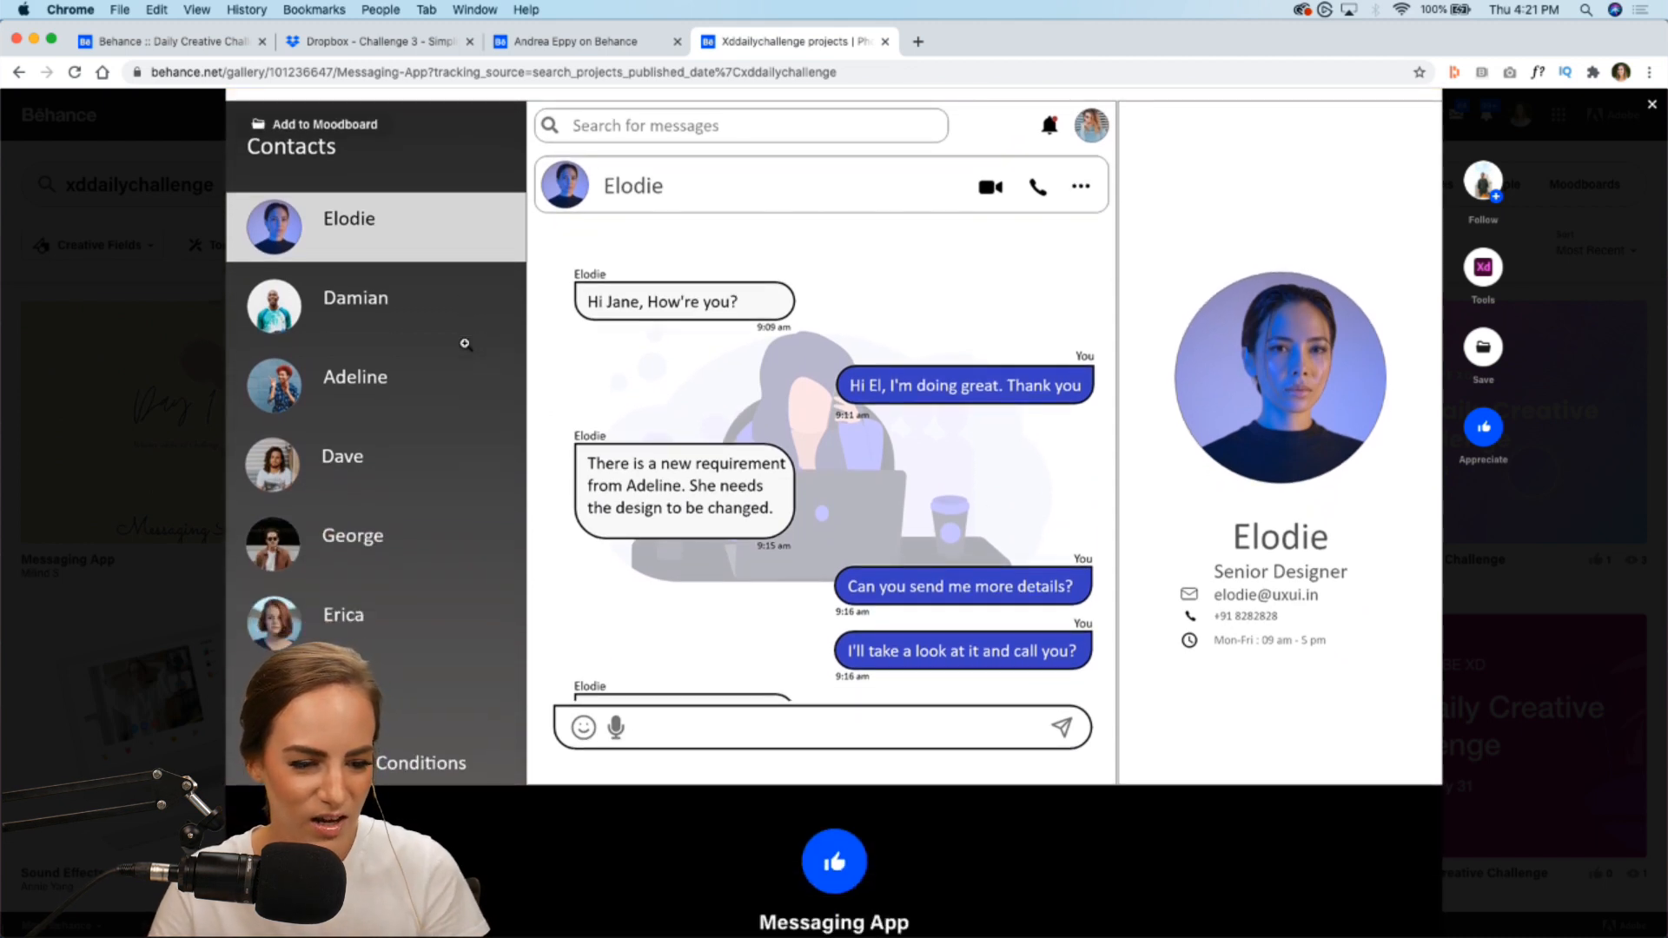
pyautogui.scroll(1, 465, 344)
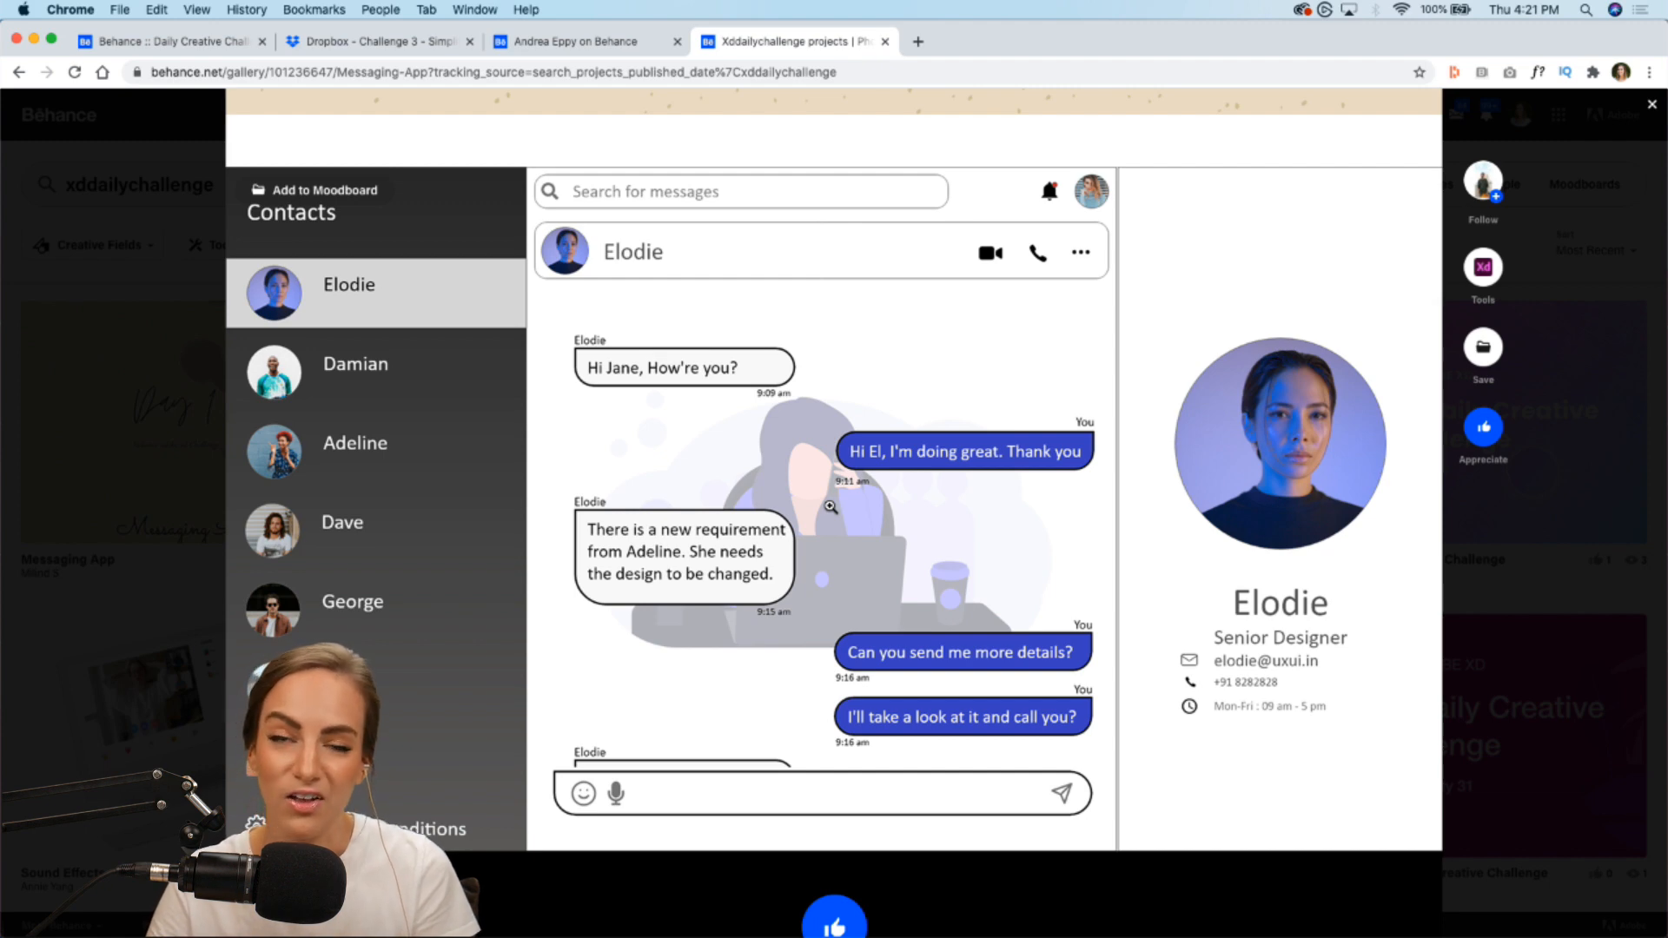
pyautogui.click(47, 287)
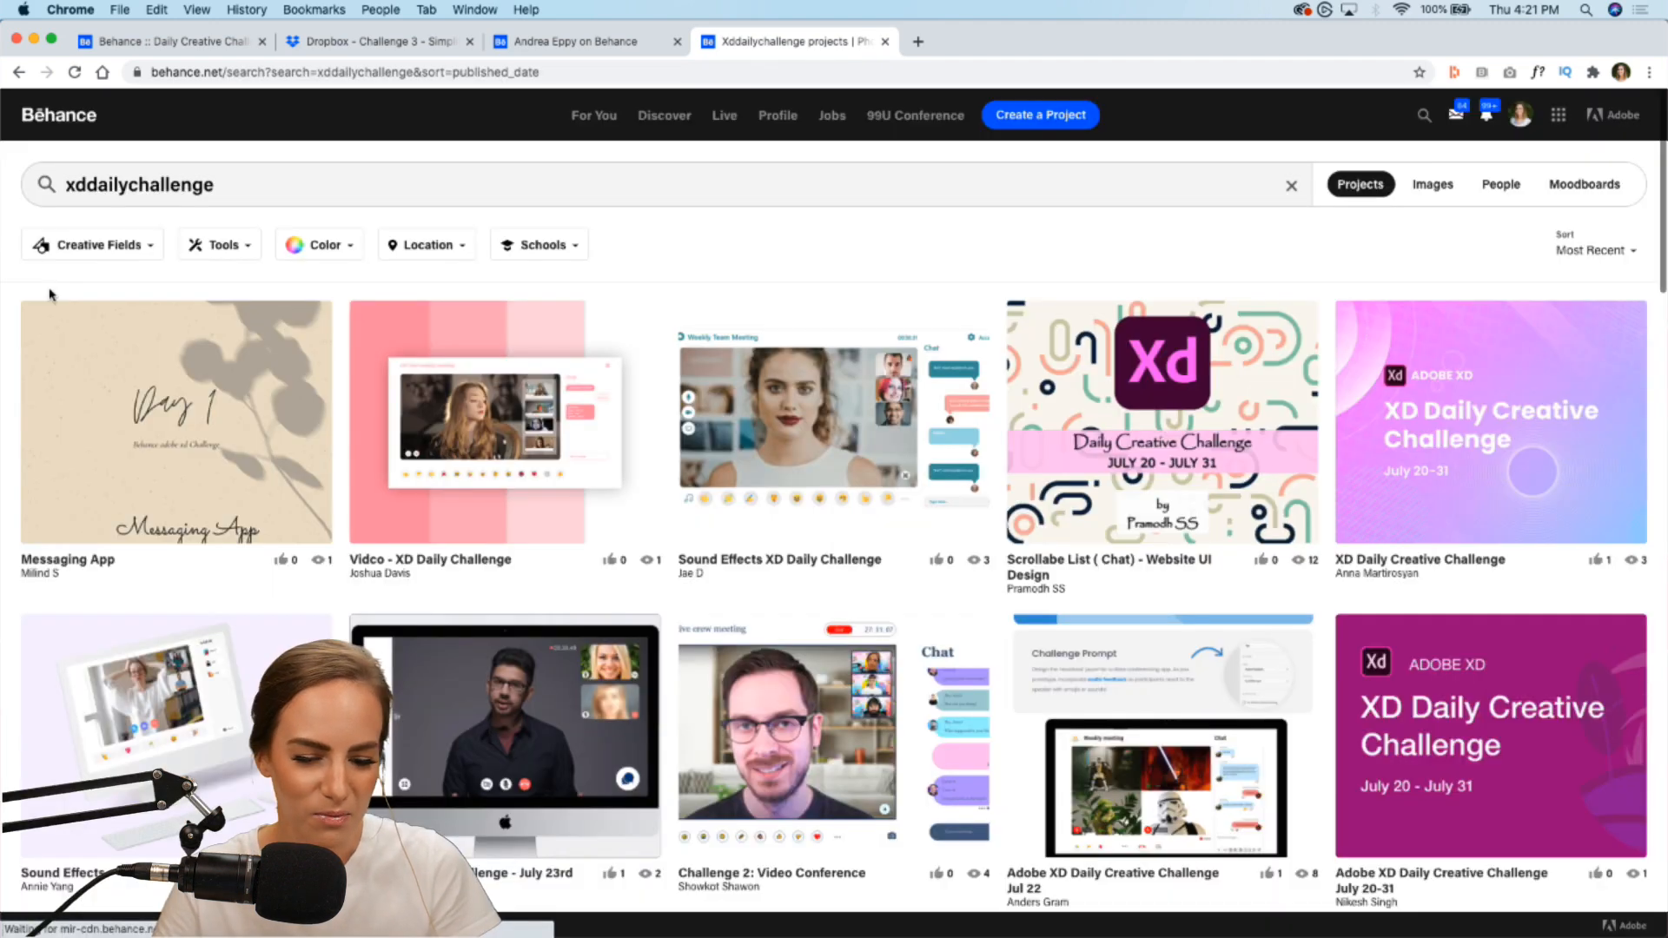
# Step: Open the Vidco - XD Daily Challenge project, watch its prototype video in full screen, and return to the search results
pyautogui.click(502, 431)
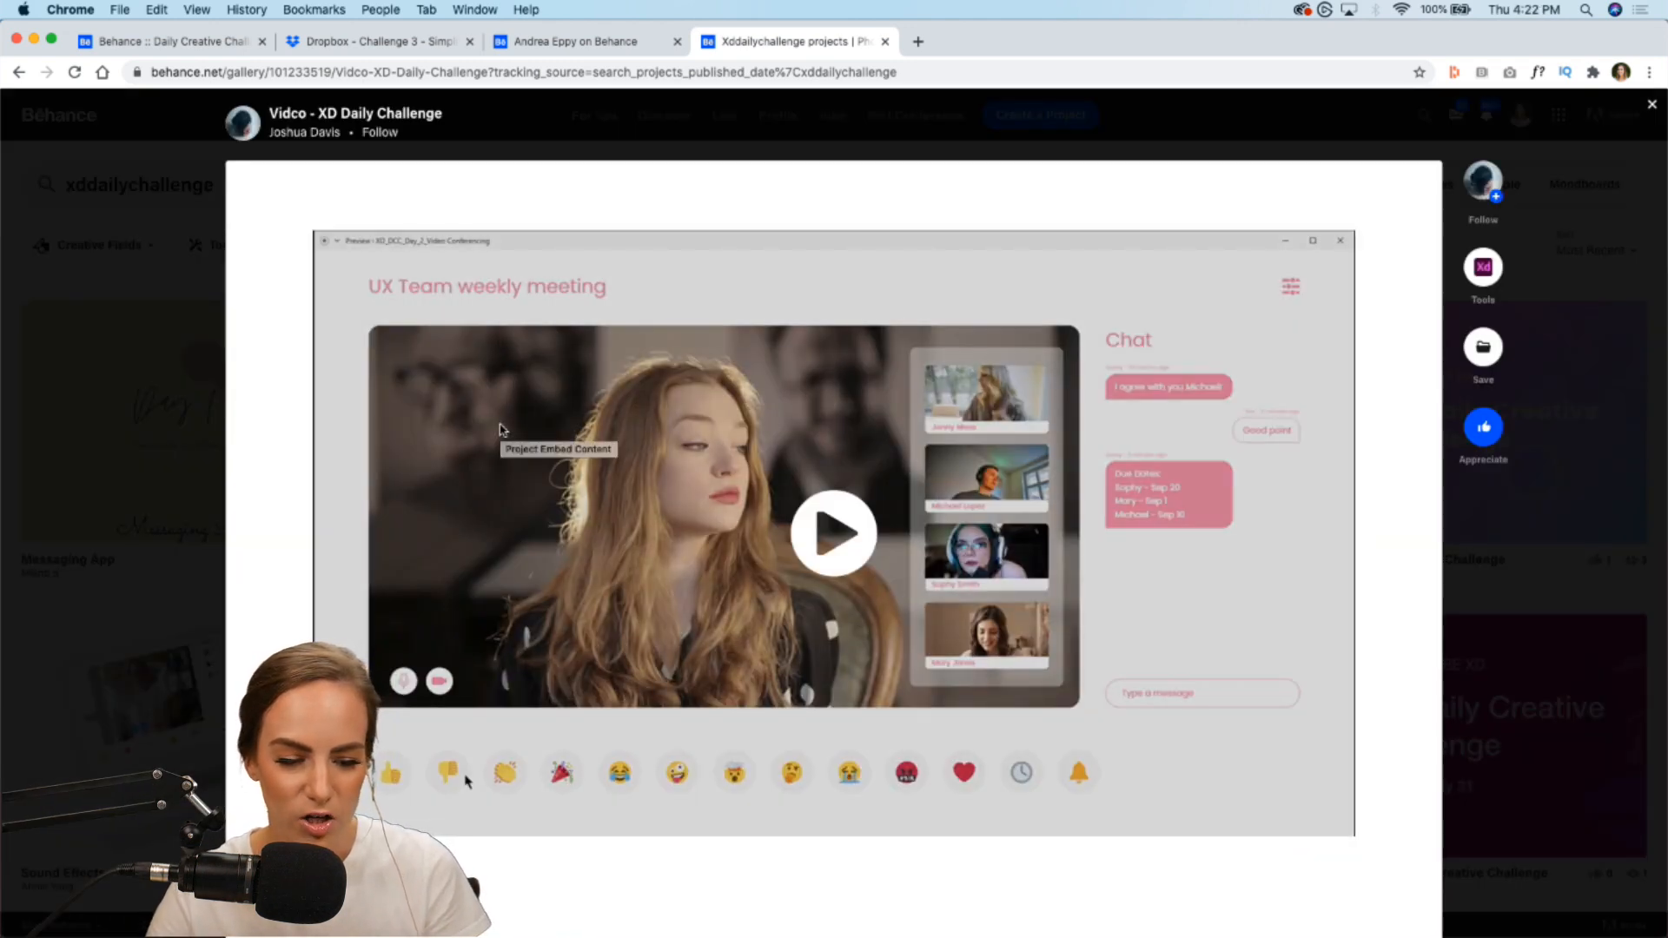
pyautogui.click(839, 549)
pyautogui.click(1334, 822)
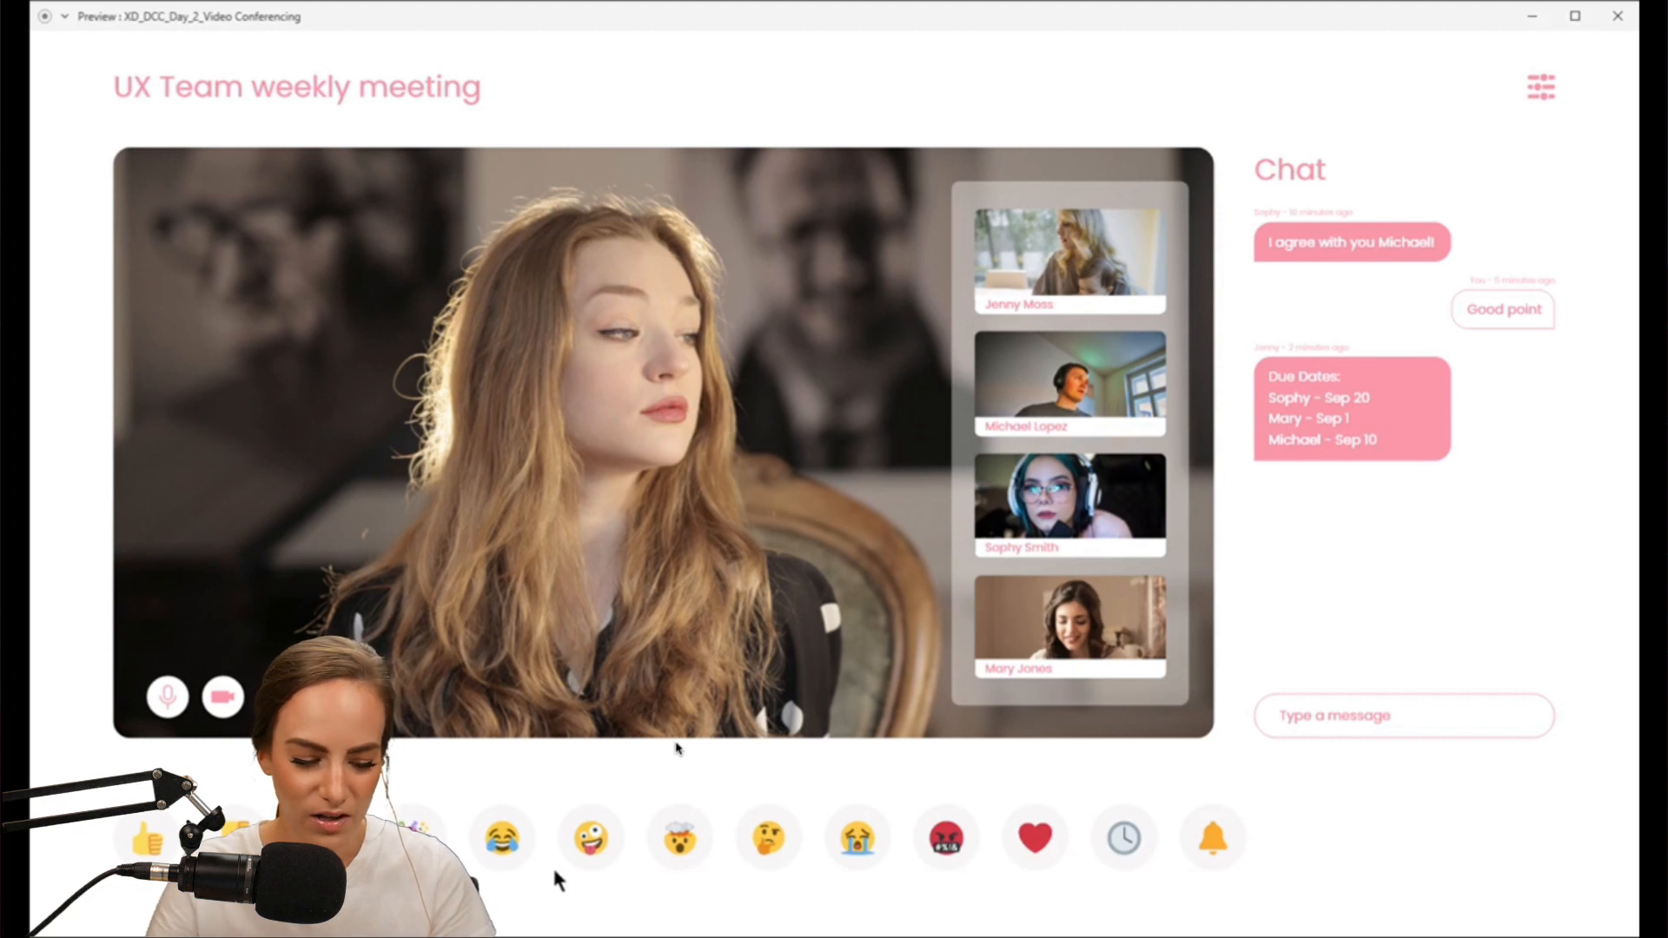
pyautogui.click(55, 919)
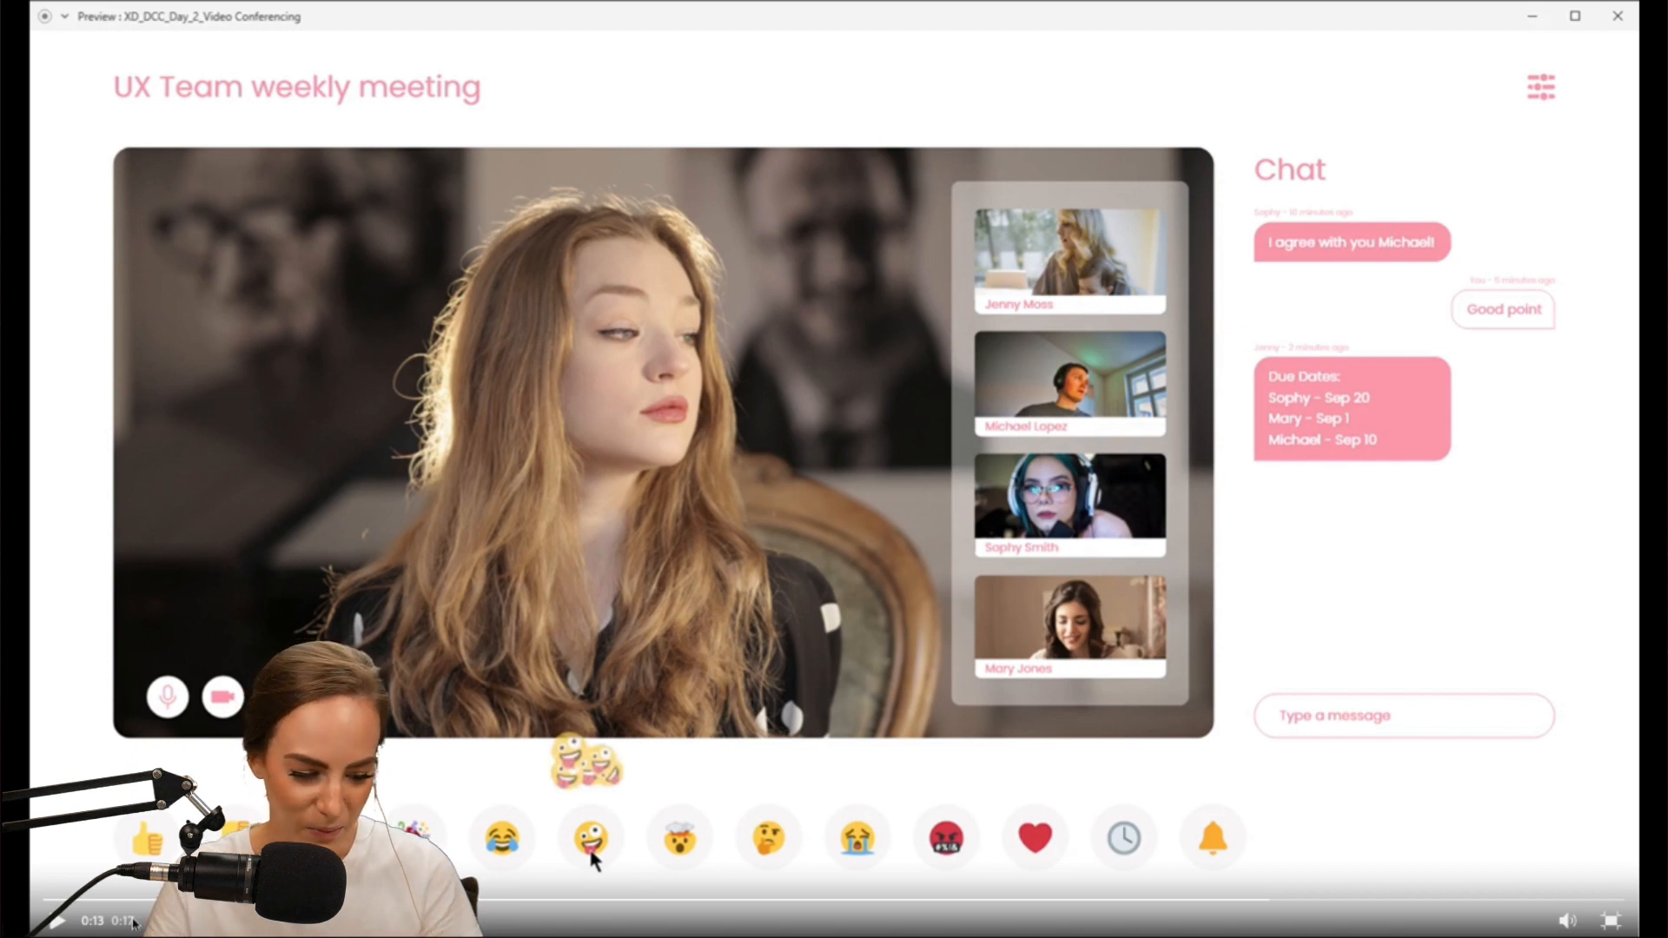
pyautogui.click(38, 902)
pyautogui.click(55, 919)
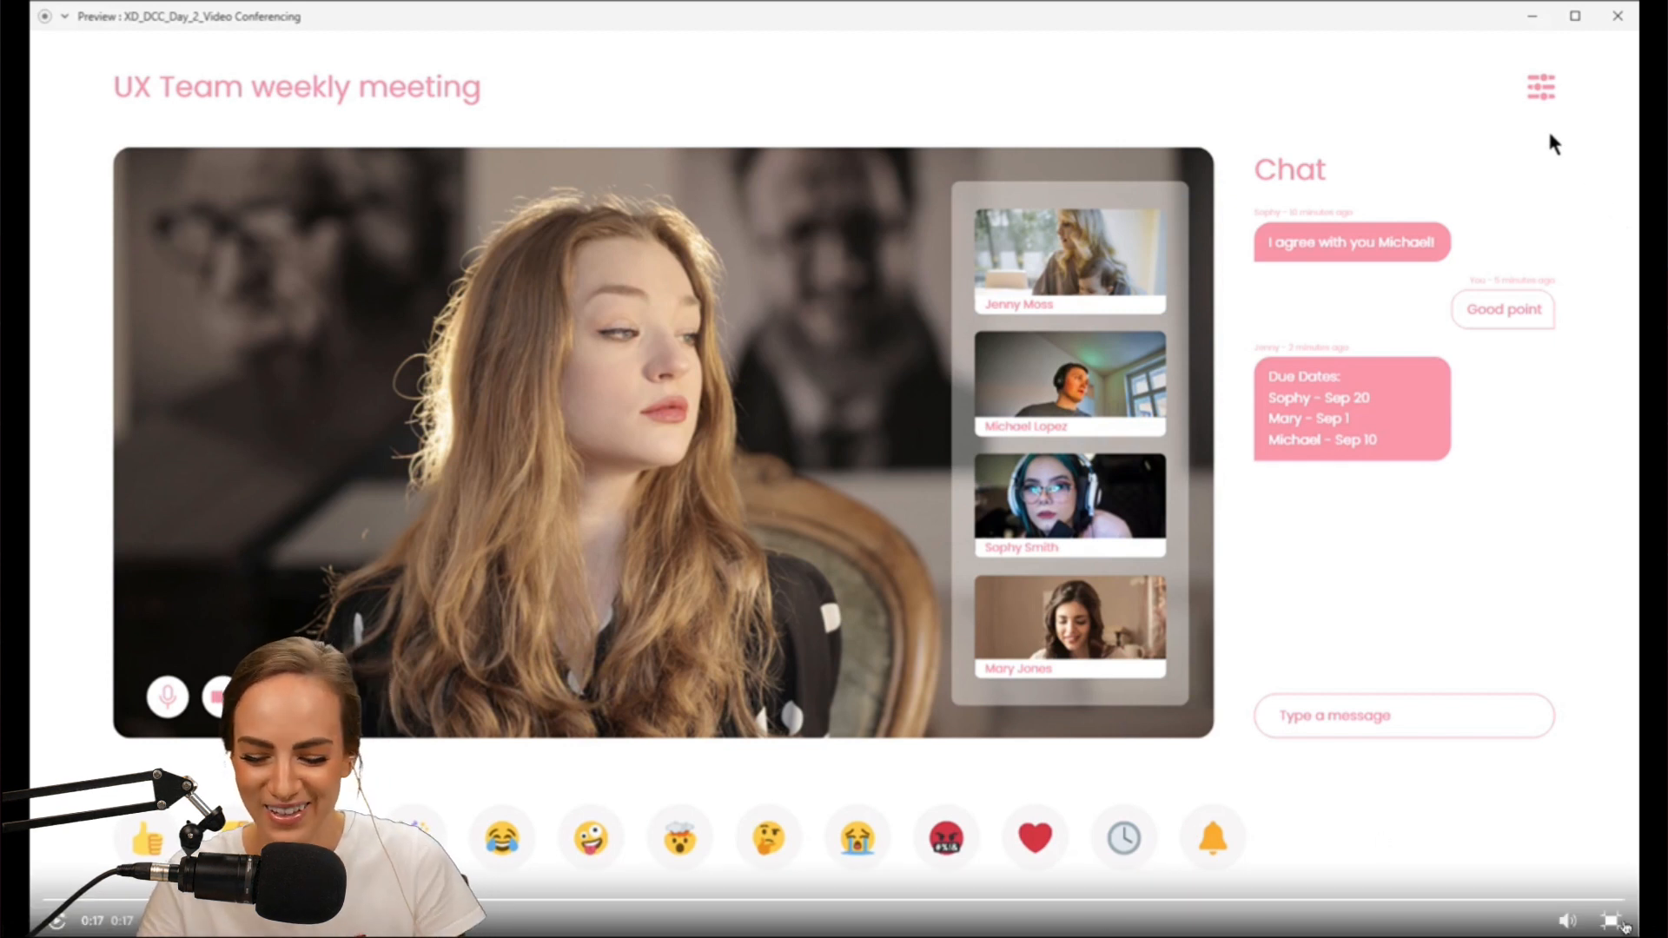
pyautogui.click(1616, 922)
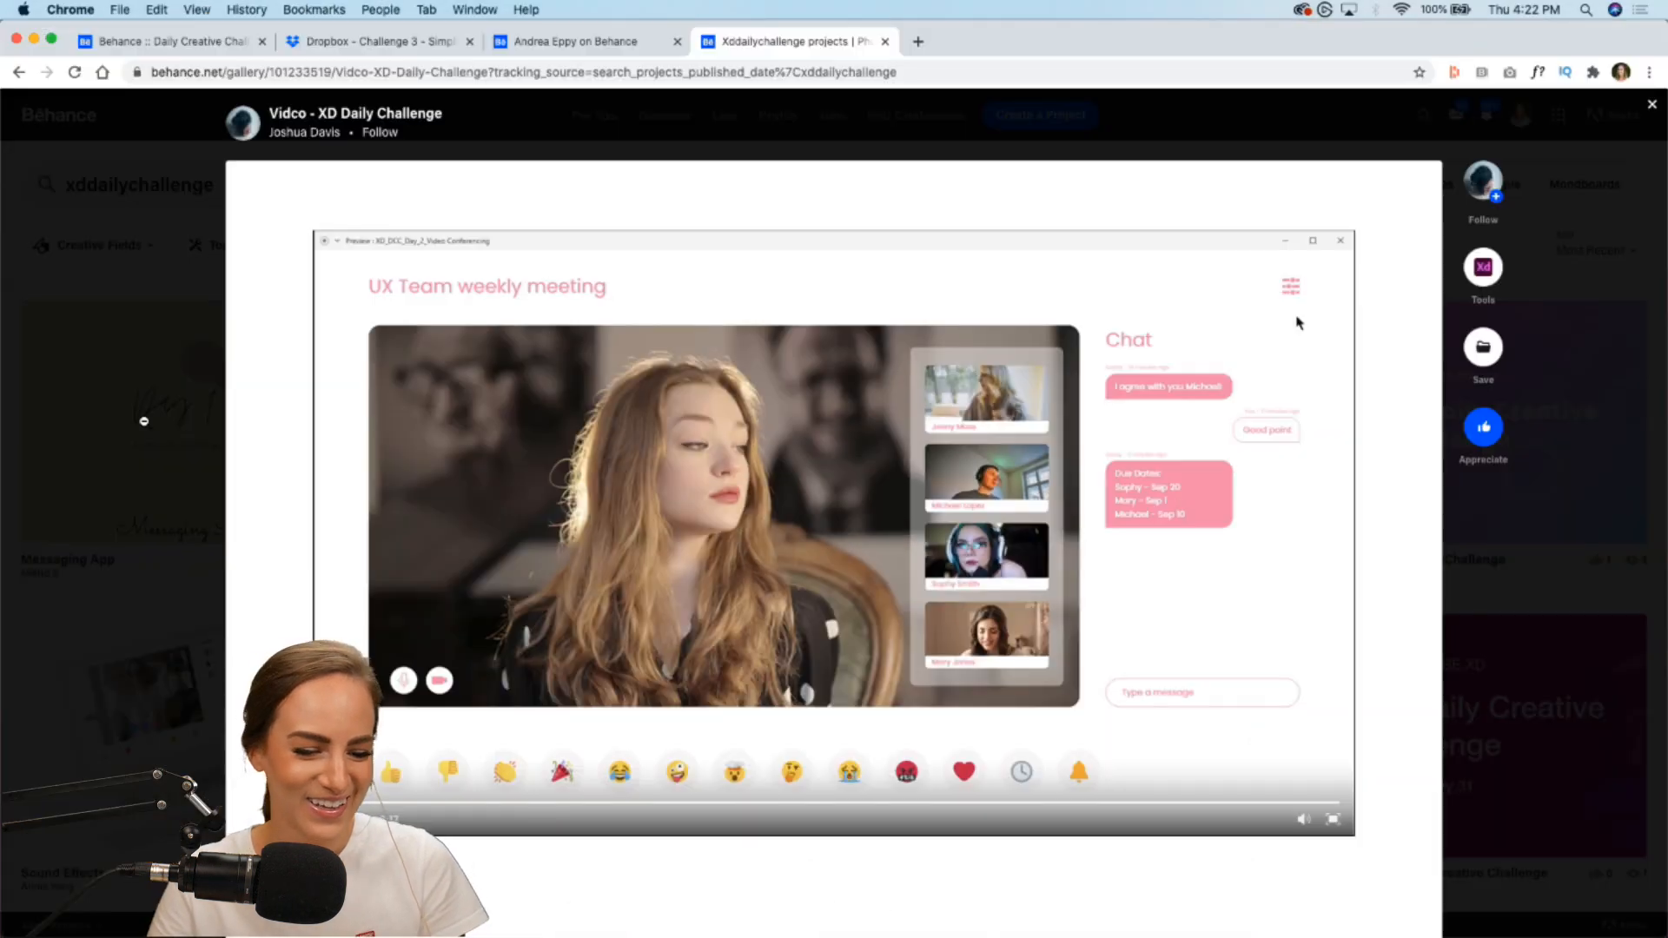
pyautogui.click(91, 426)
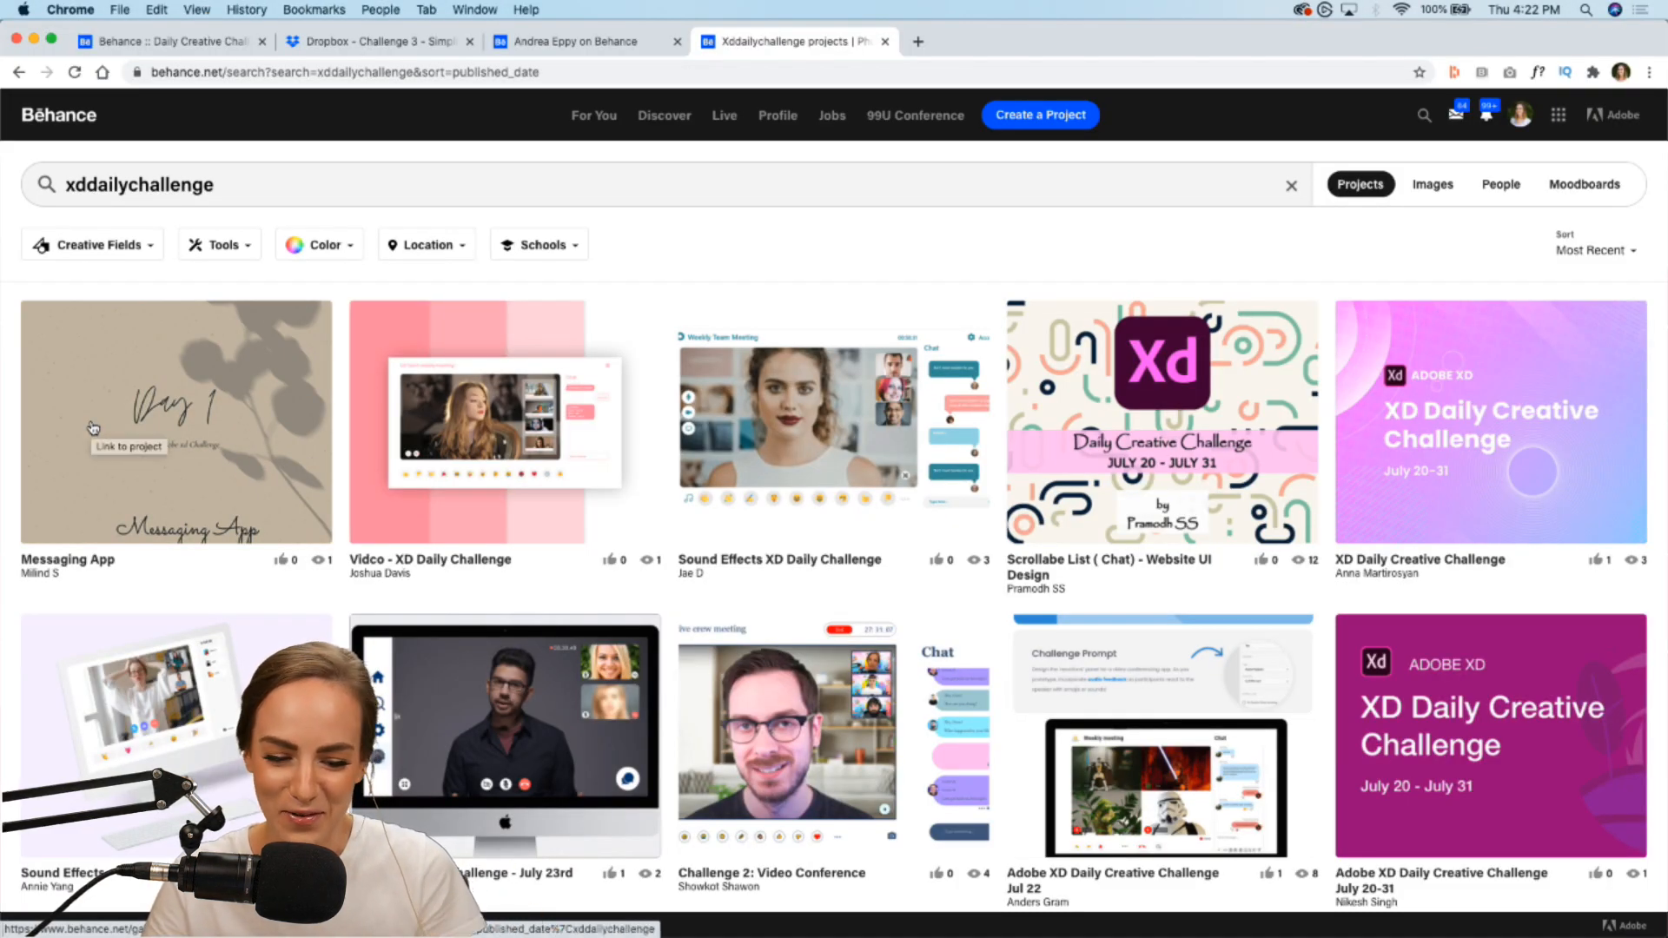
# Step: Open the Sound Effects XD Daily Challenge project, watch its prototype video in full screen, and close the project
pyautogui.click(820, 447)
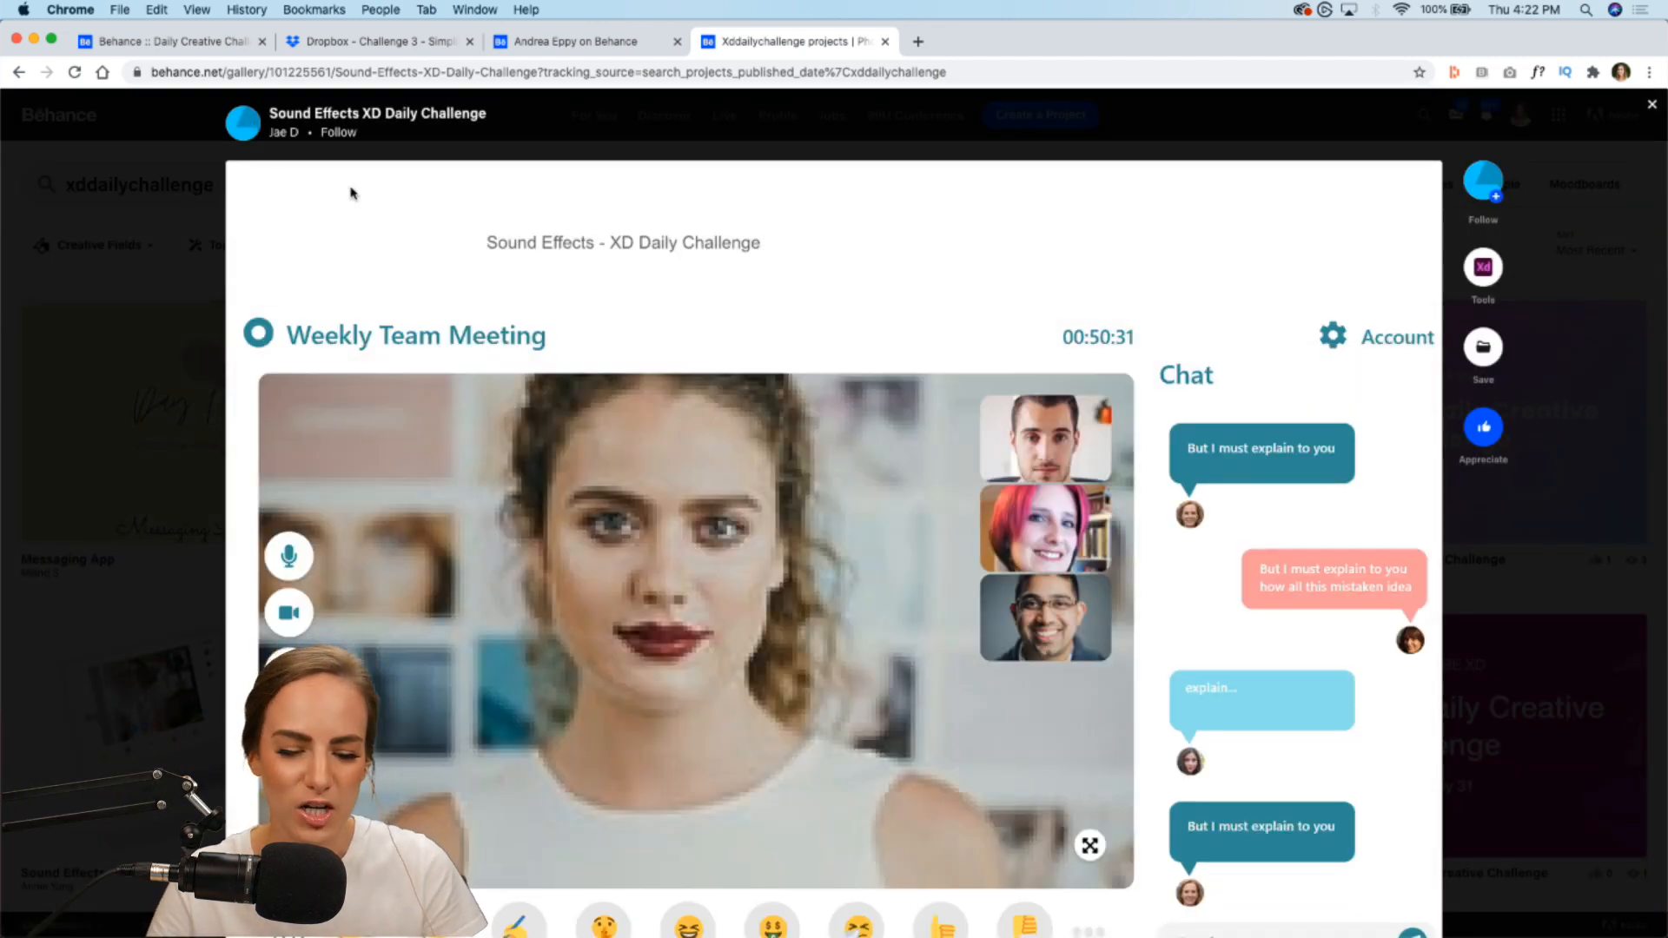
pyautogui.scroll(-10, 458, 357)
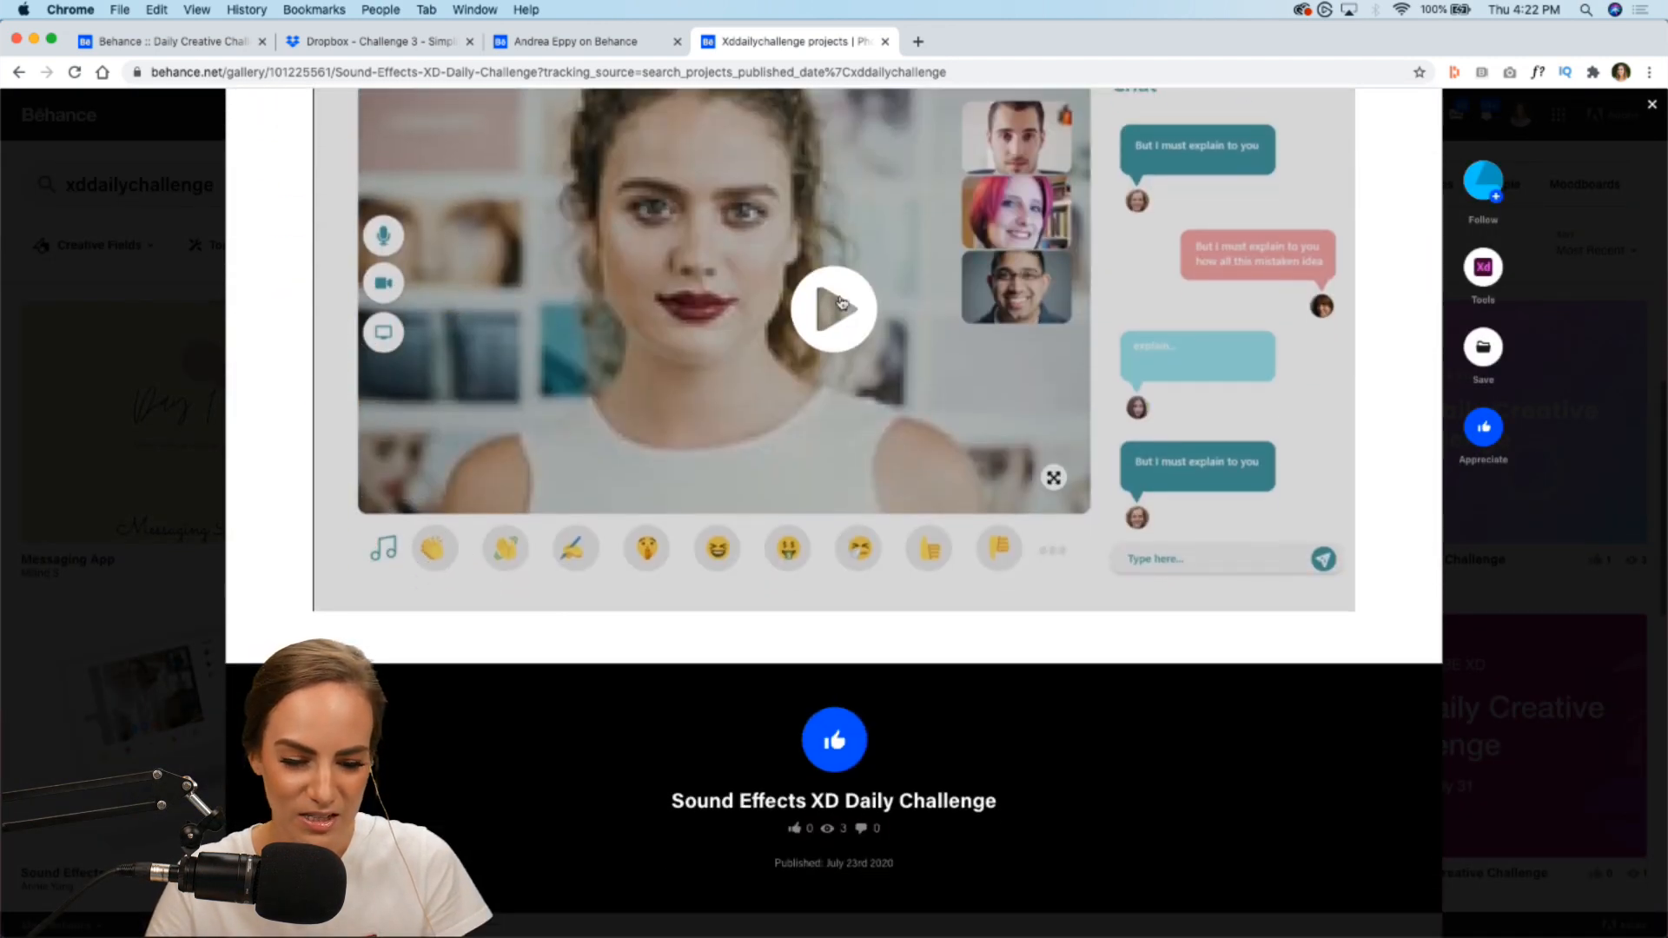
pyautogui.click(834, 309)
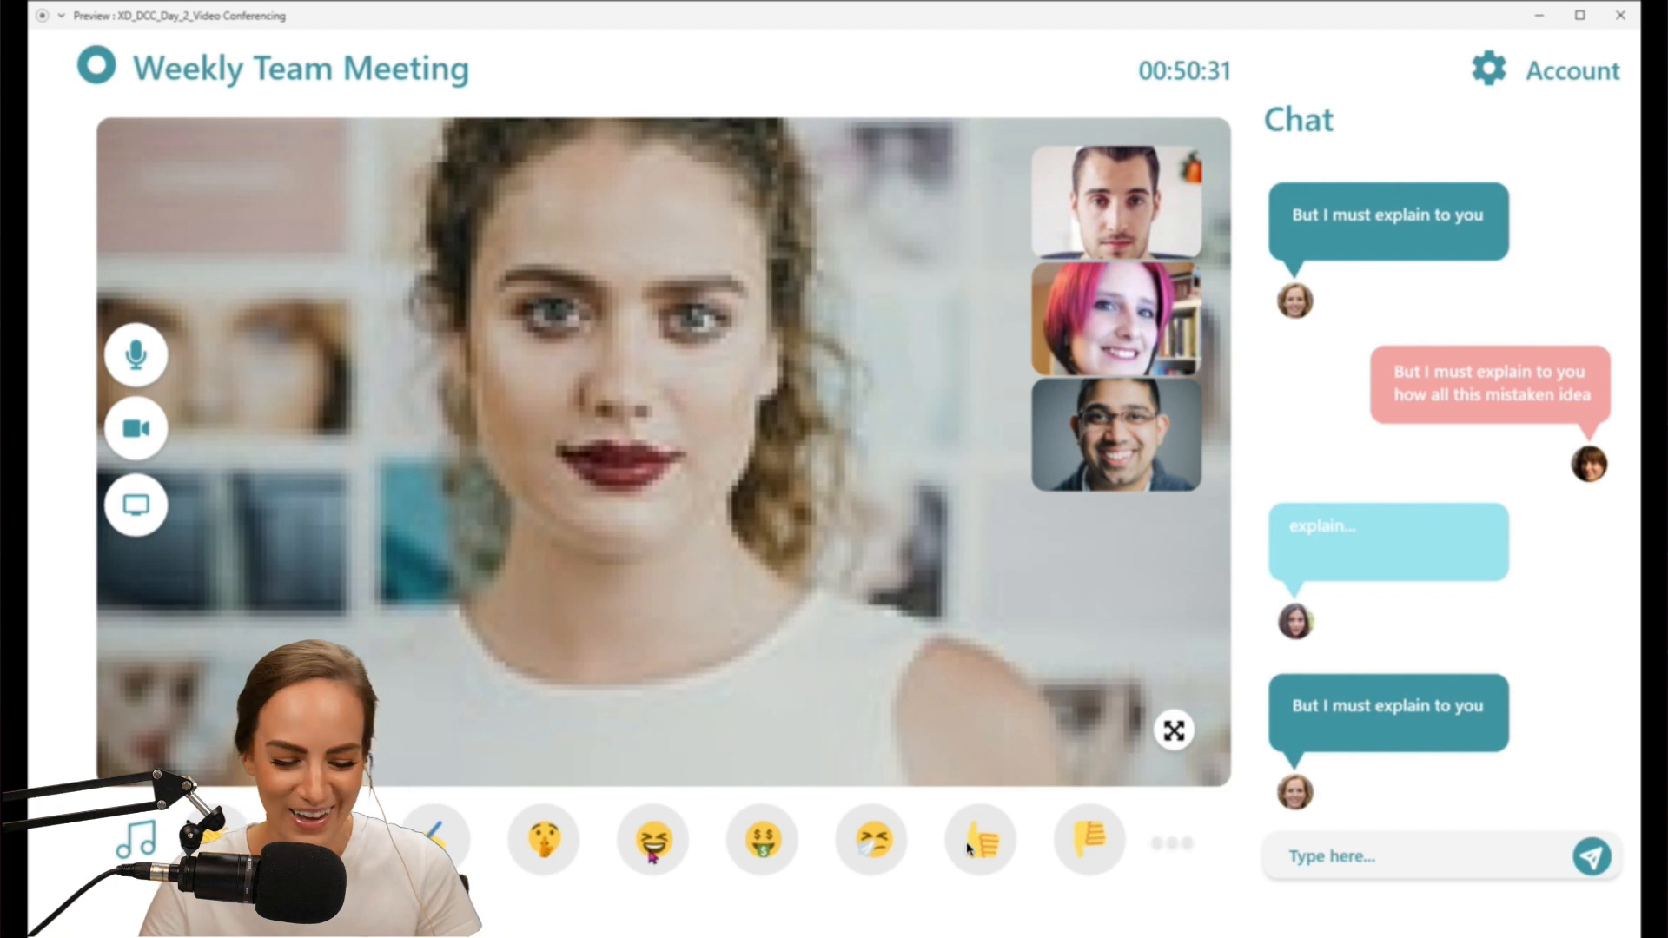
pyautogui.moveTo(1234, 853)
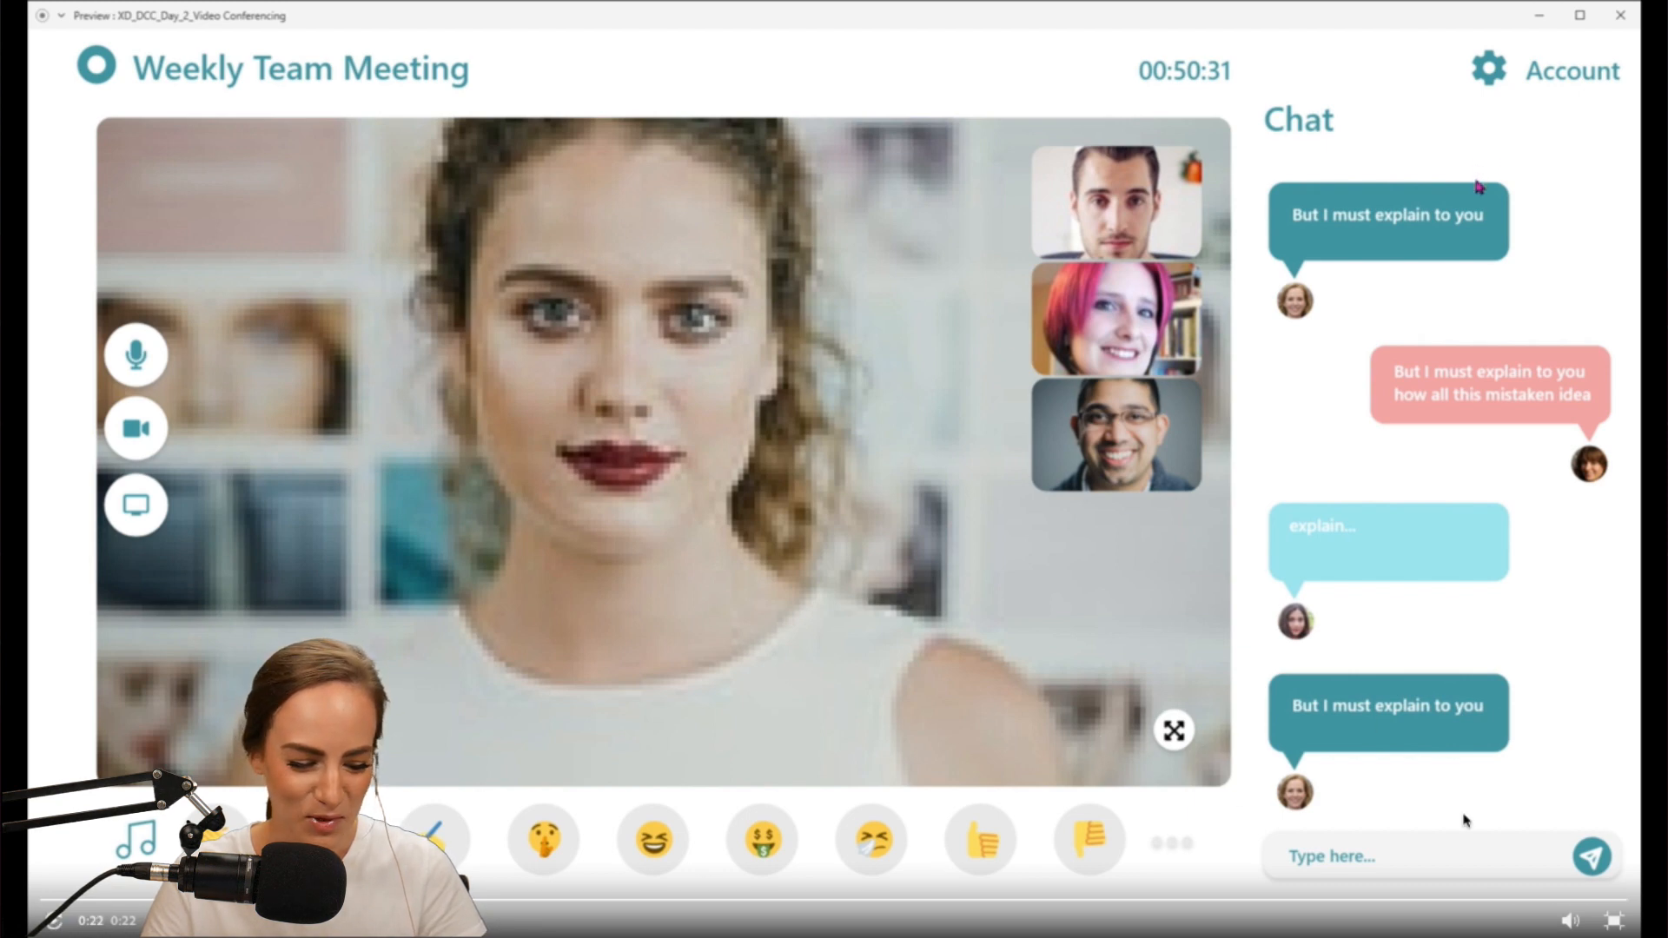
pyautogui.click(1614, 923)
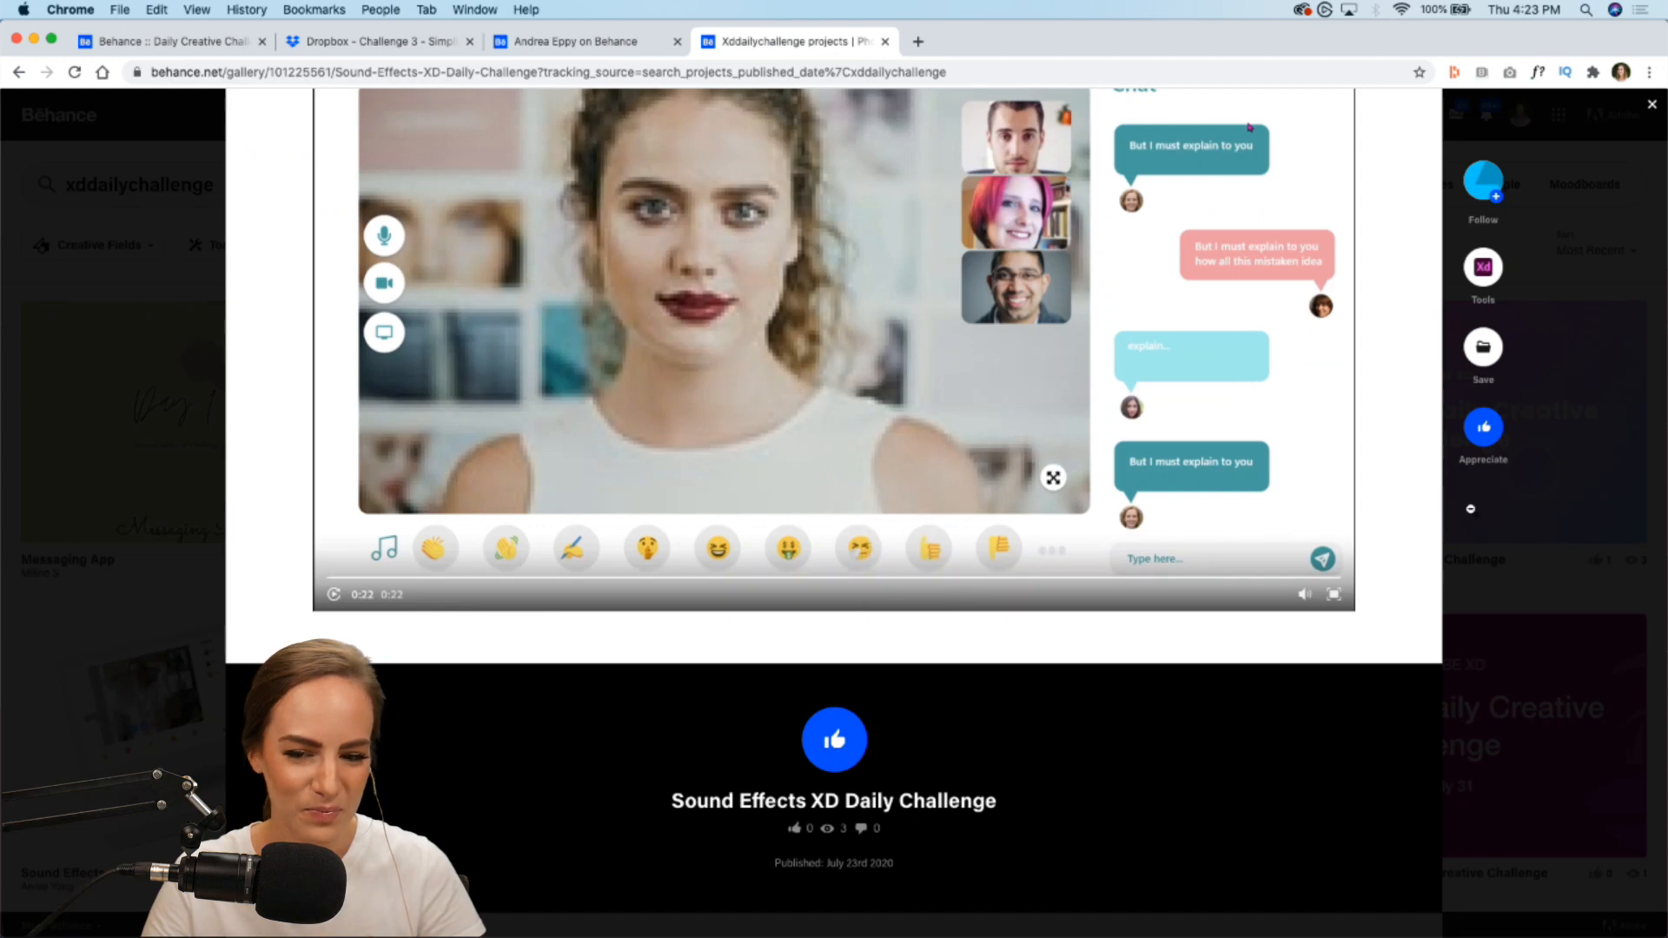
pyautogui.click(1522, 630)
# Step: Open the Scrollabe List (Chat) - Website UI Design project, play its Challenge 01 prototype video, and close the project
pyautogui.scroll(-1, 1154, 430)
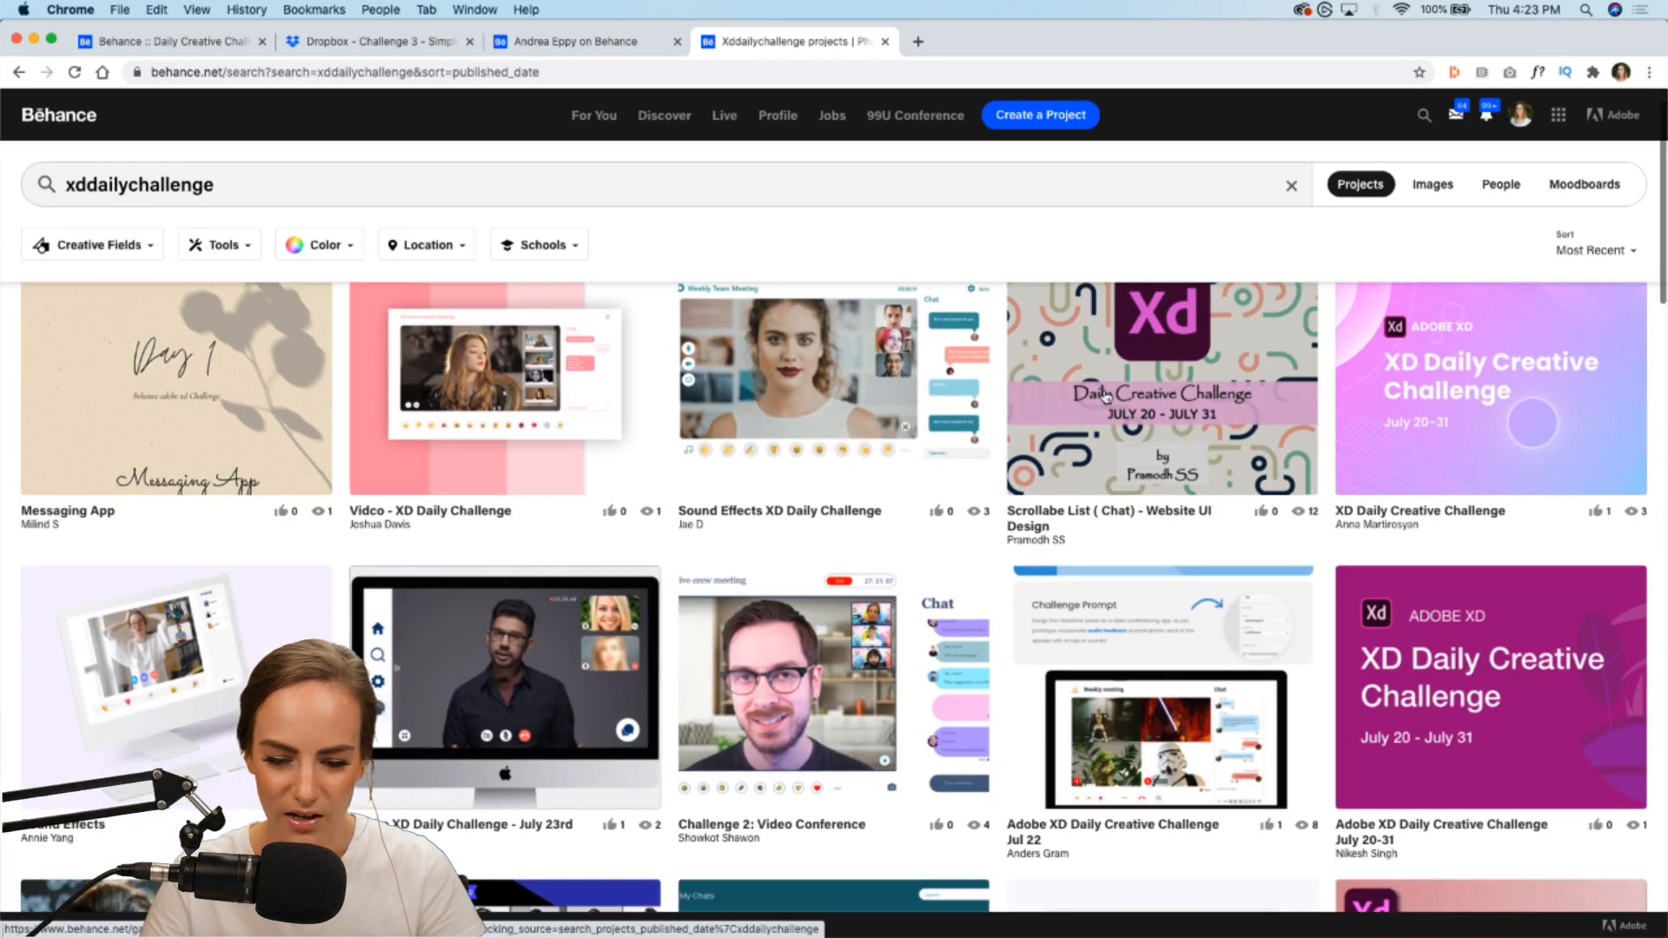
pyautogui.click(1104, 390)
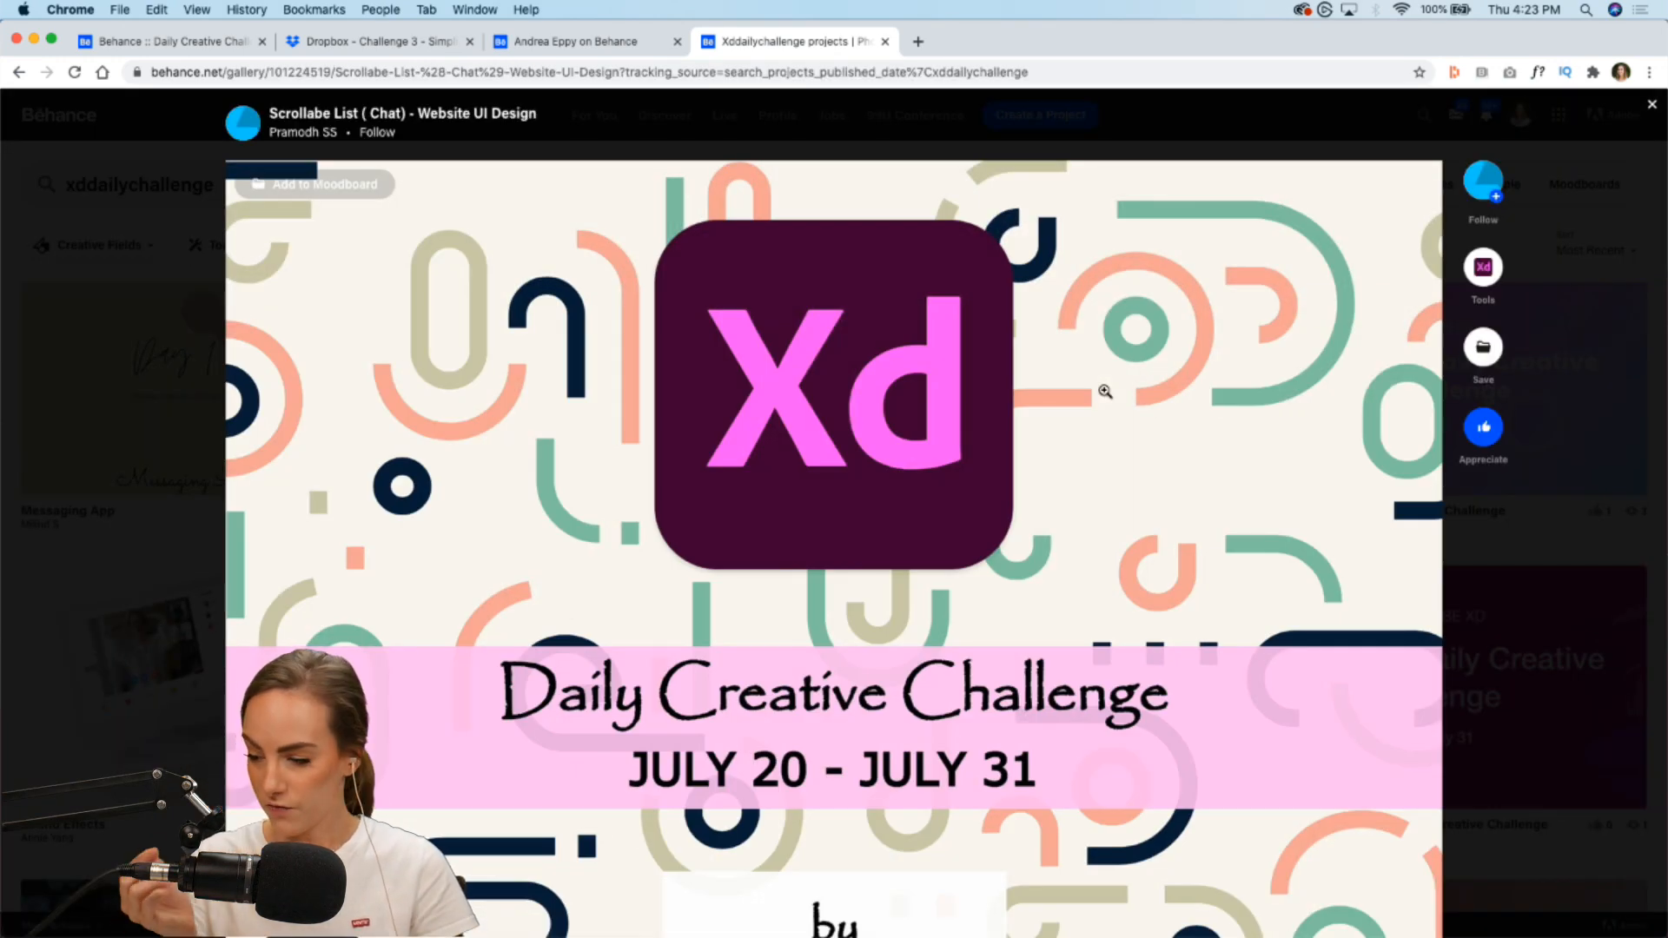
pyautogui.scroll(-2, 1104, 390)
pyautogui.scroll(2, 1103, 391)
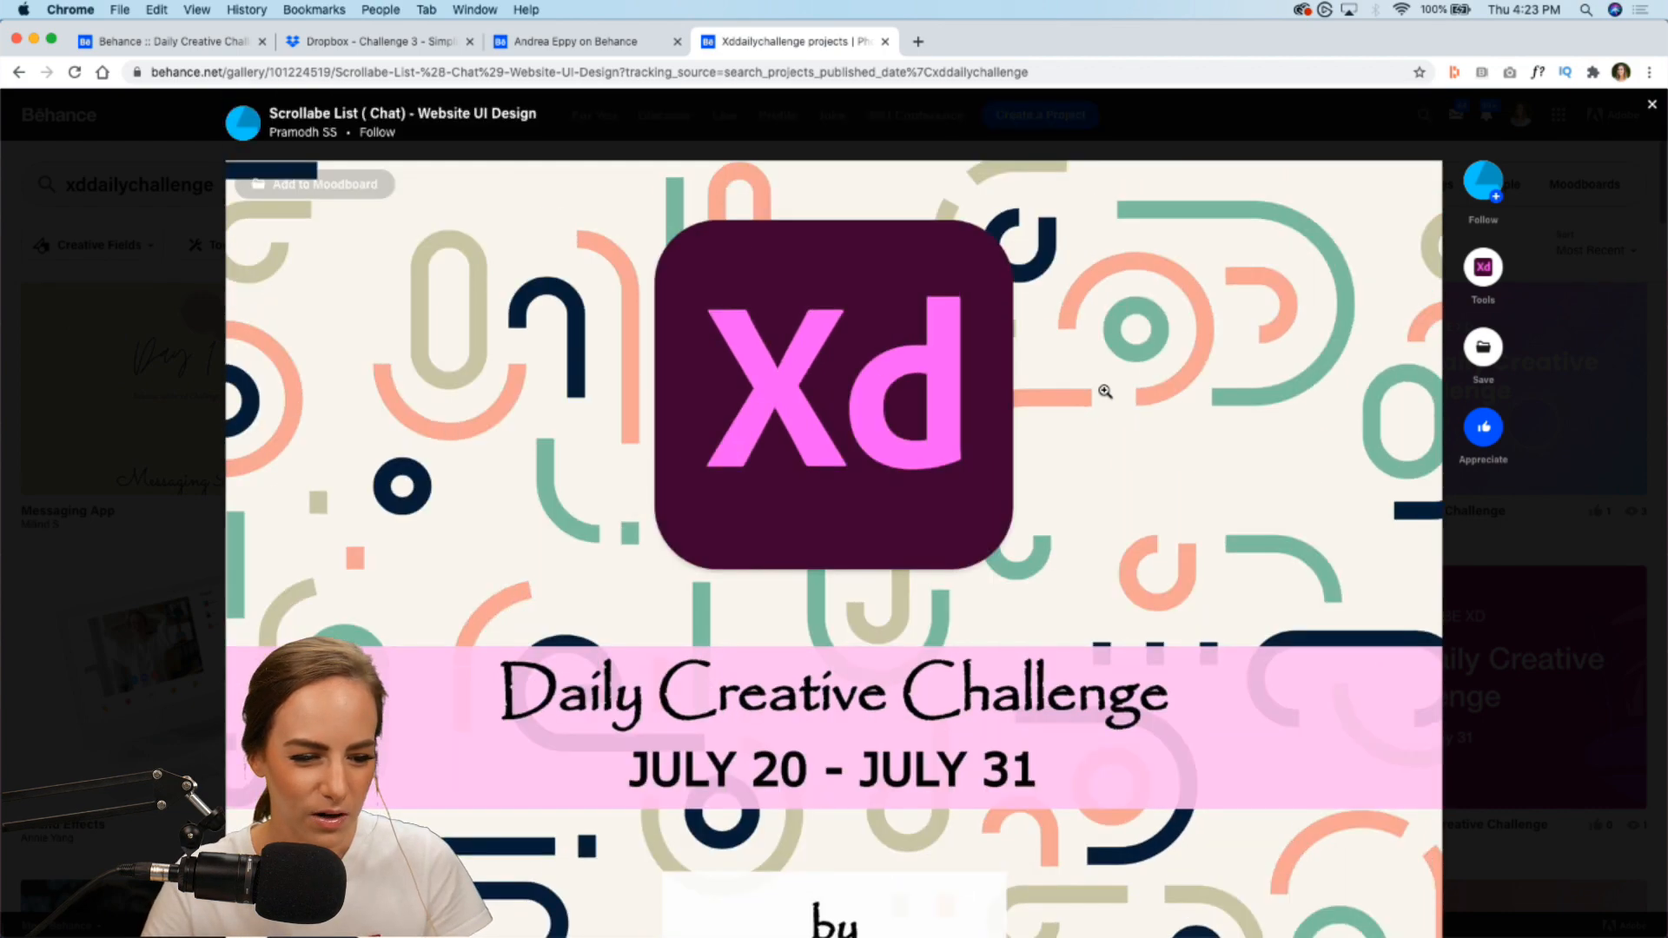
pyautogui.scroll(-15, 344, 320)
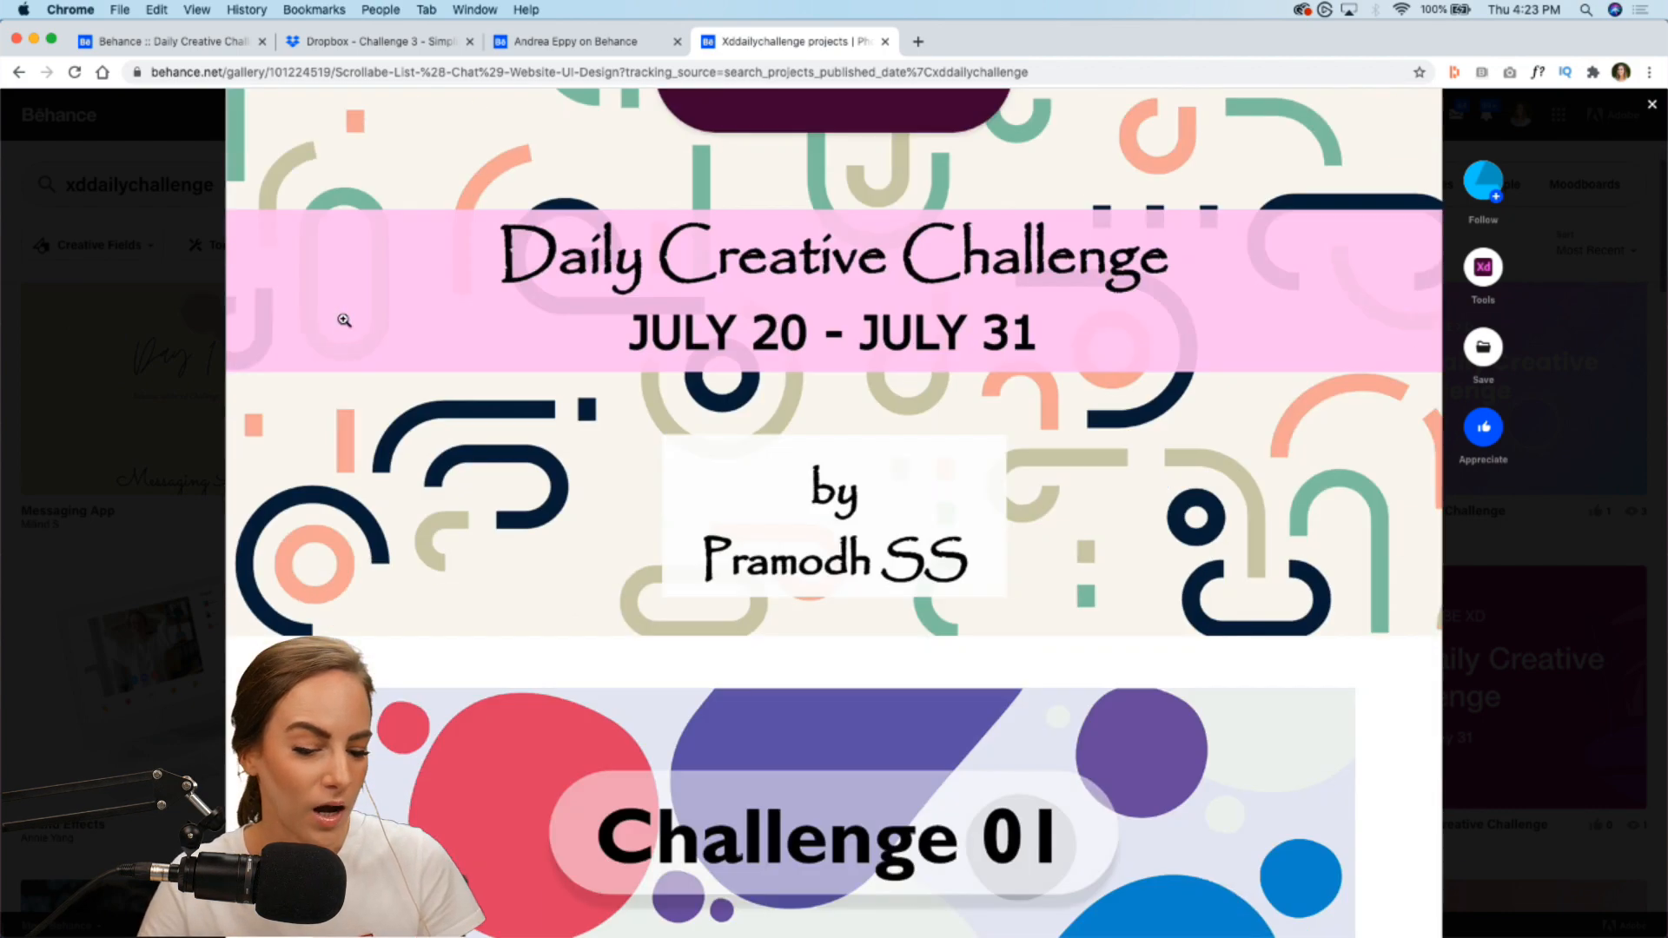
pyautogui.scroll(-6, 344, 320)
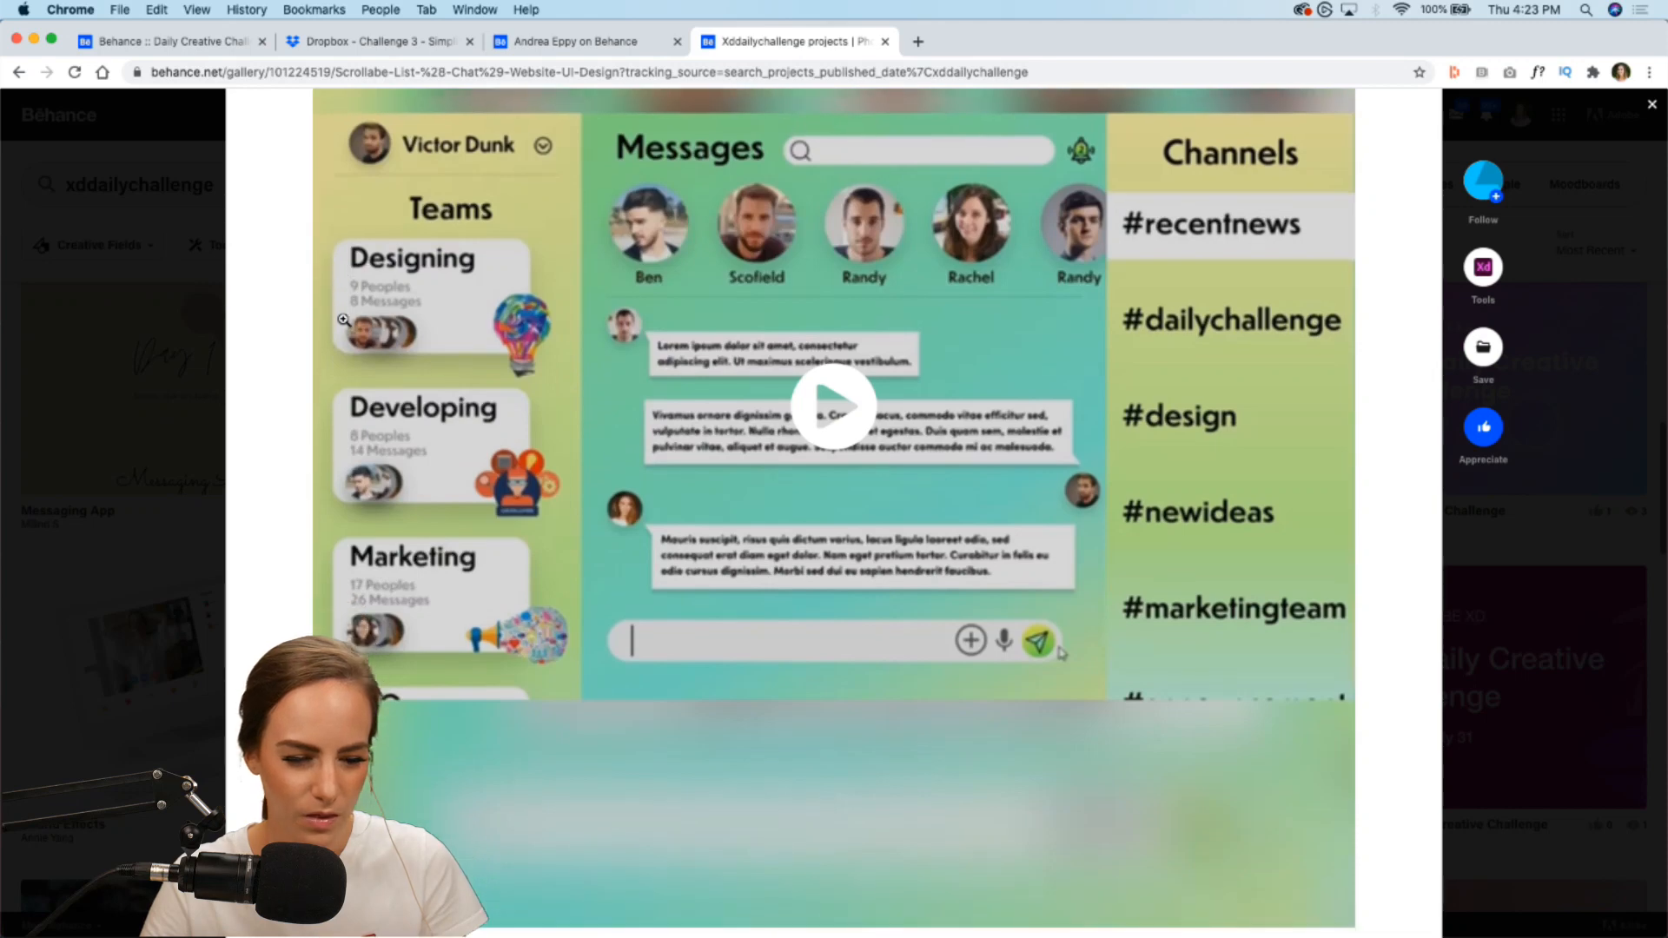
pyautogui.click(829, 374)
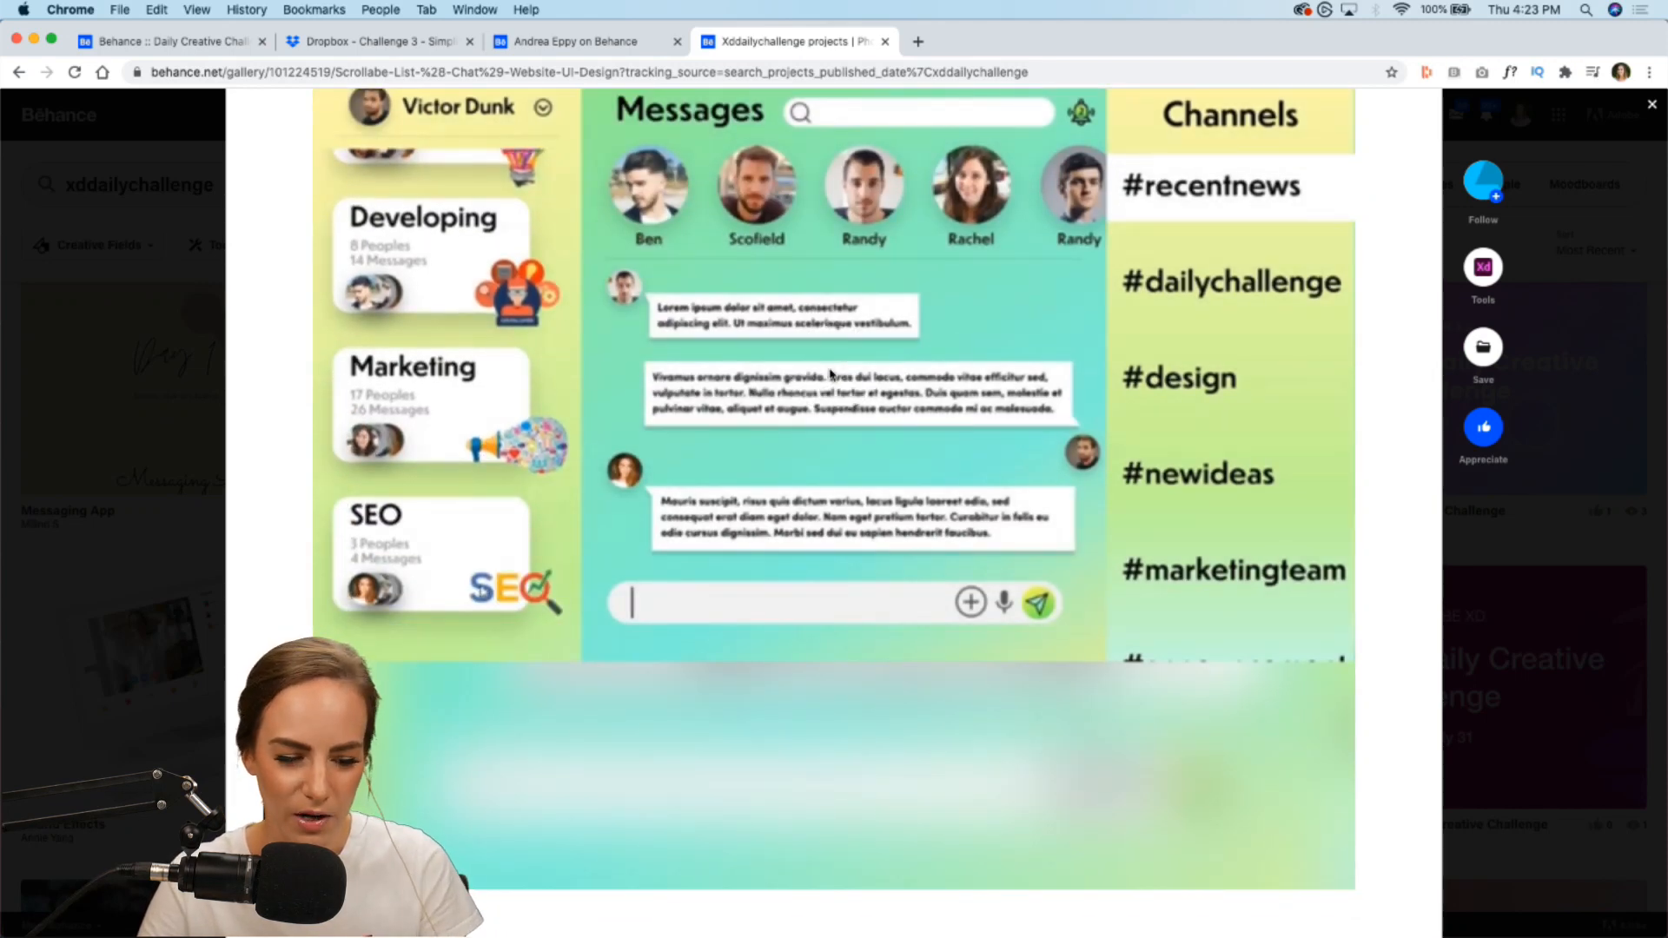
pyautogui.scroll(1, 830, 375)
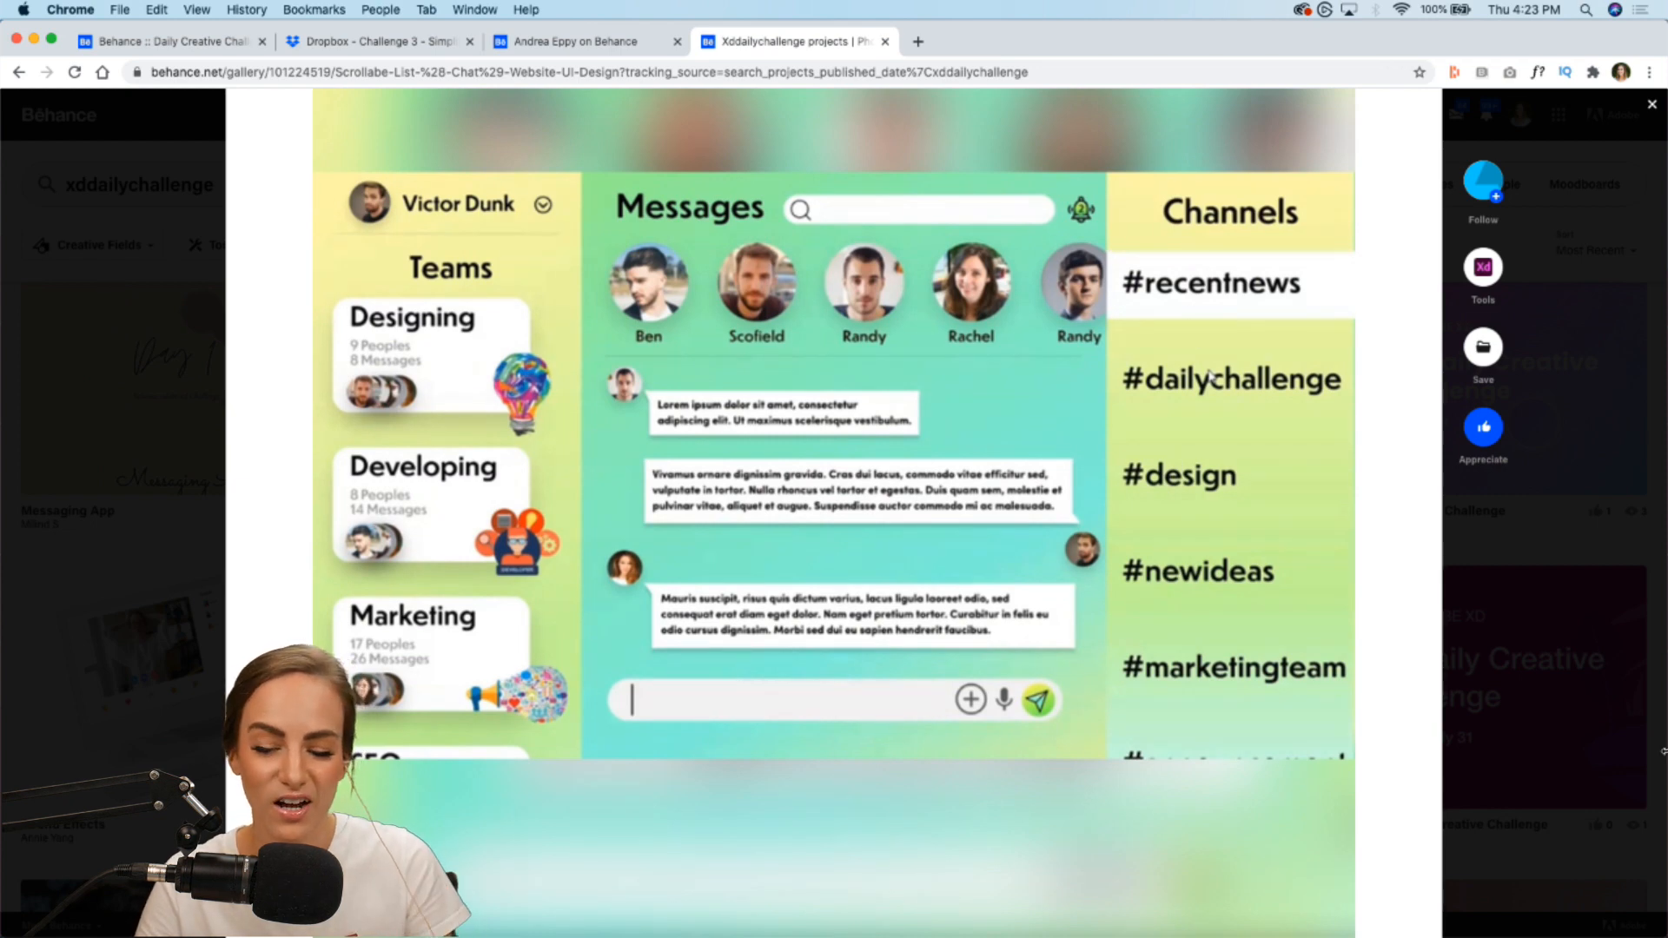
pyautogui.click(1592, 755)
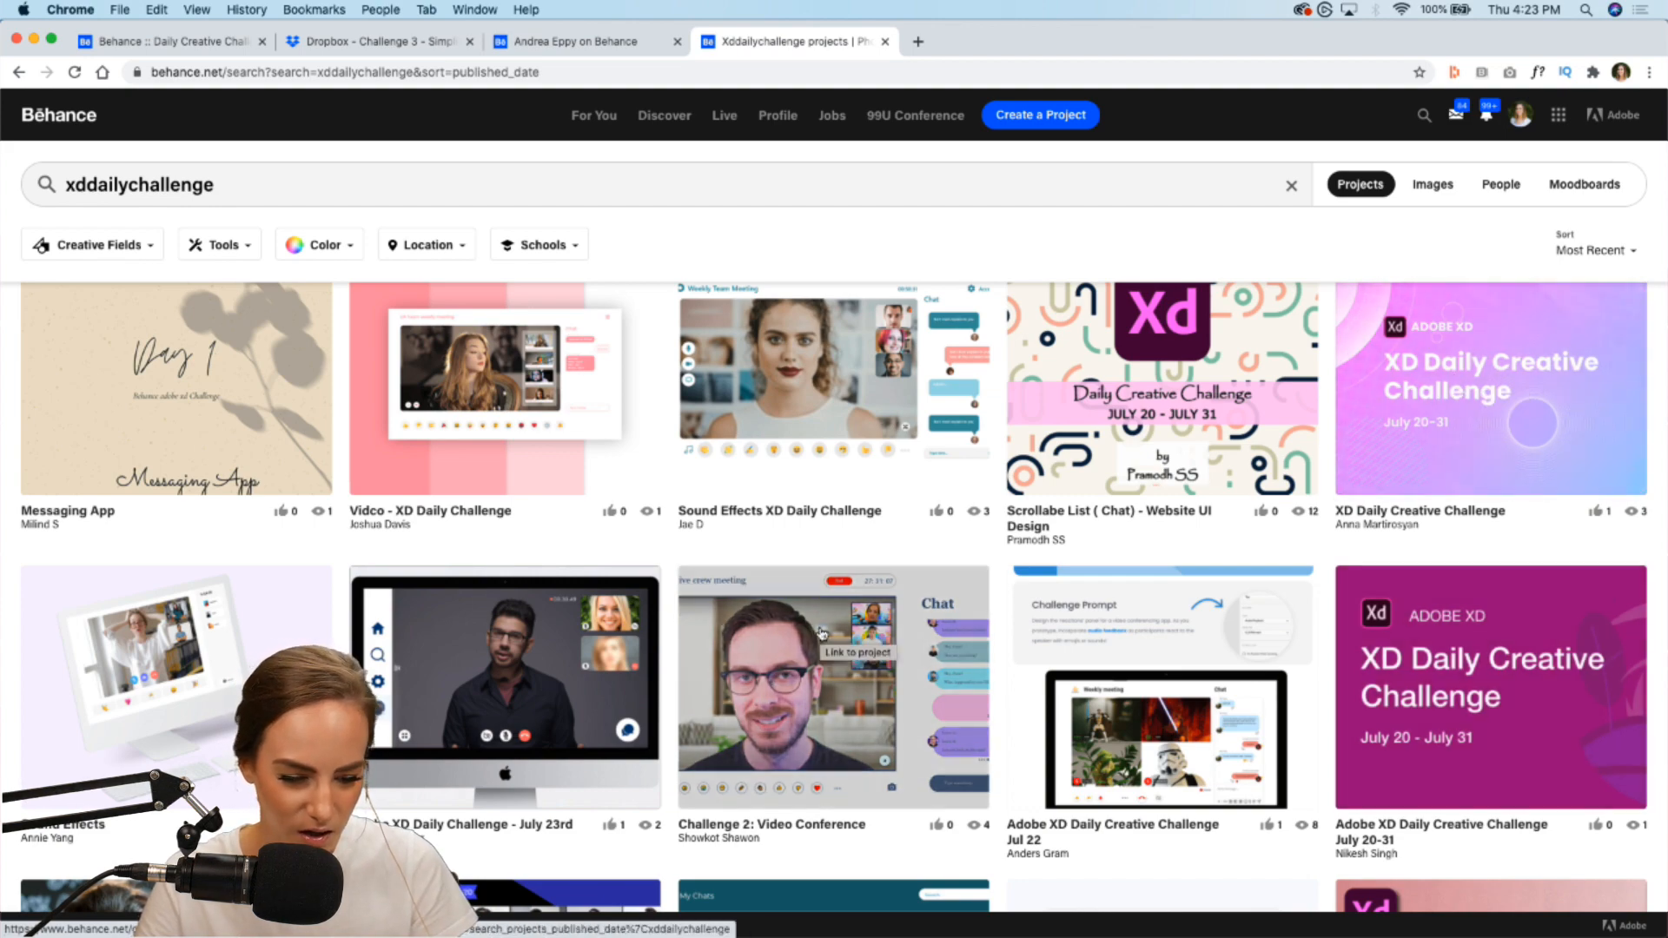
# Step: Open the Adobe XD Daily Challenge - July 23rd project and look through it, returning to its desktop mockup cover
pyautogui.scroll(-4, 822, 634)
pyautogui.click(507, 535)
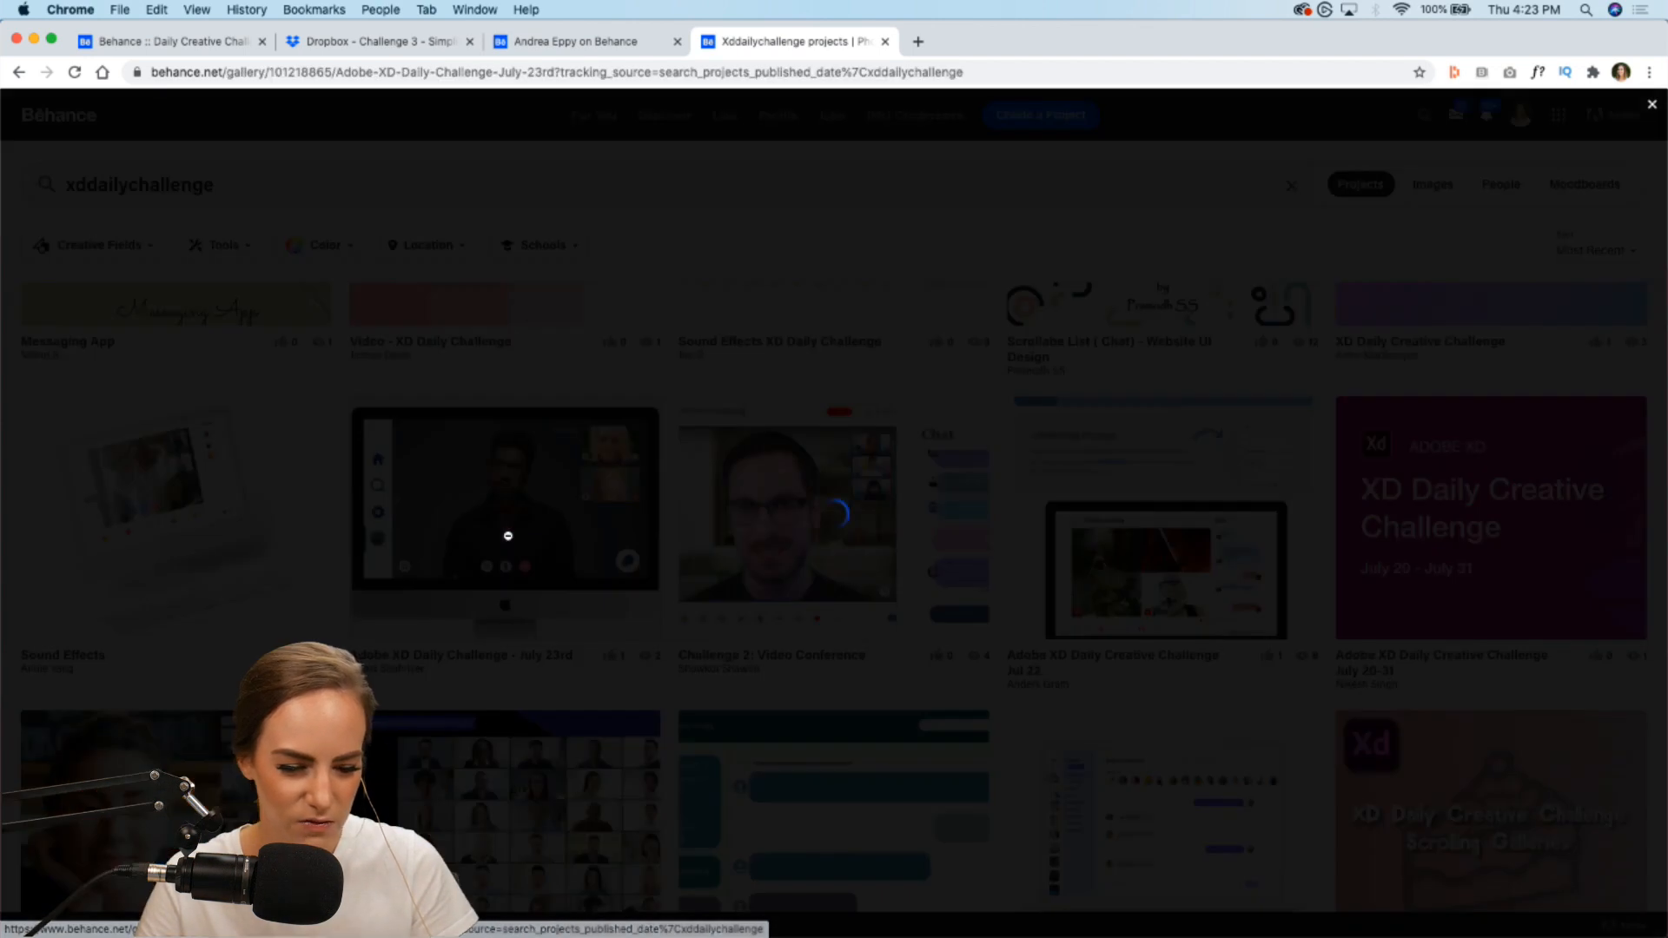
pyautogui.scroll(-15, 508, 536)
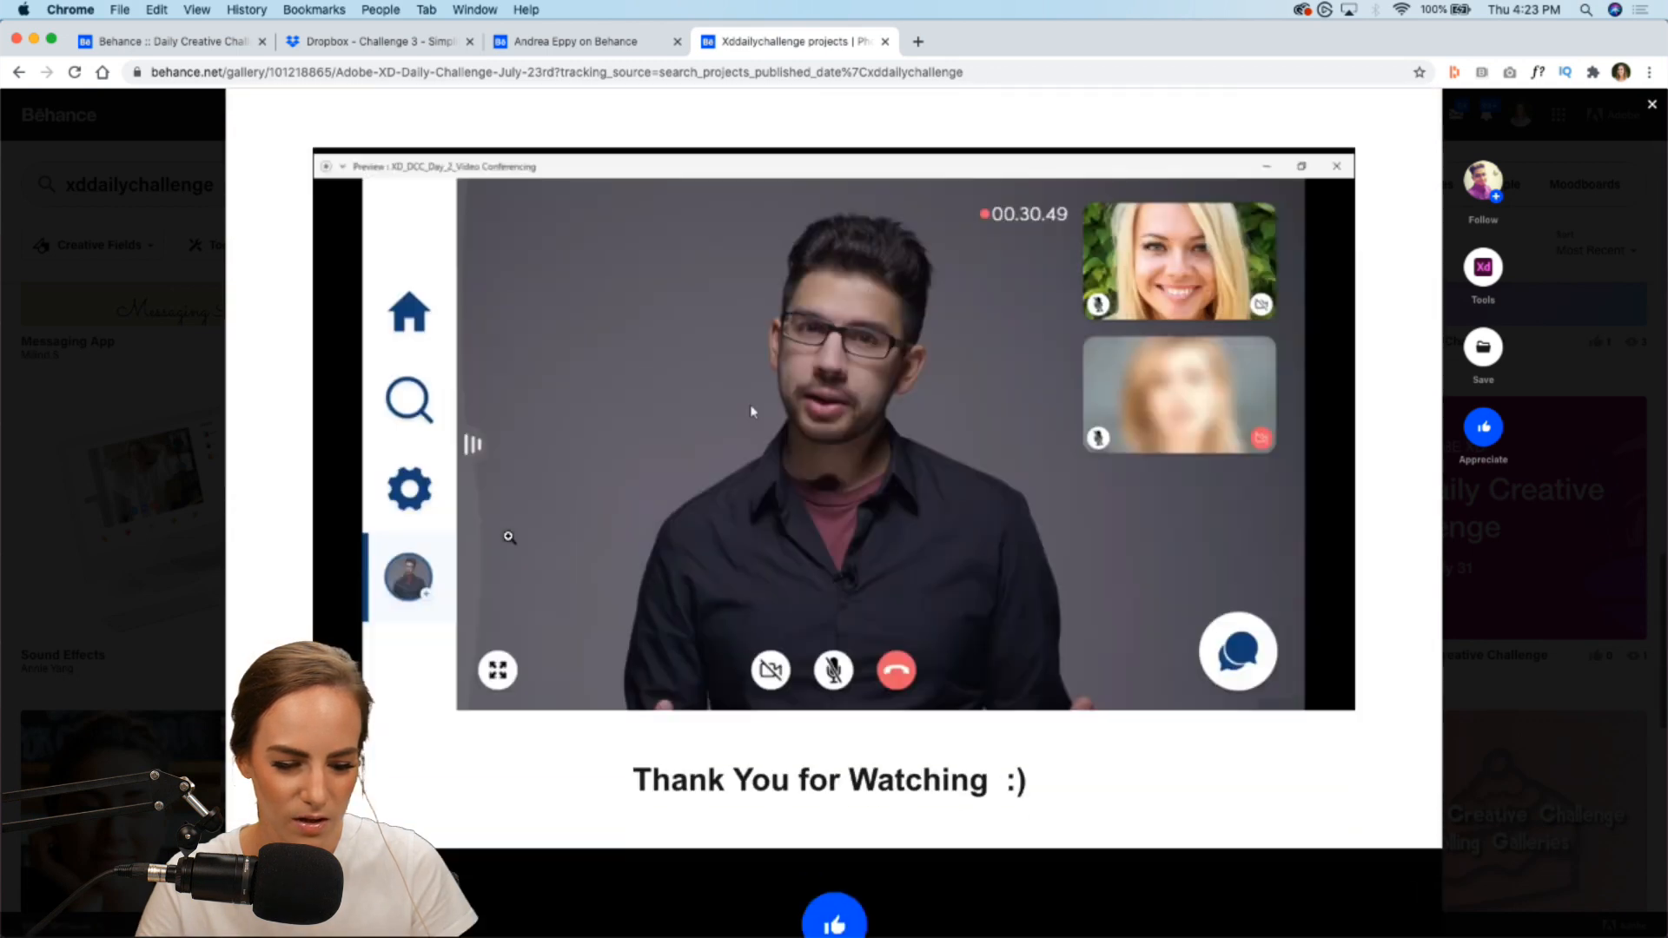
pyautogui.scroll(15, 749, 404)
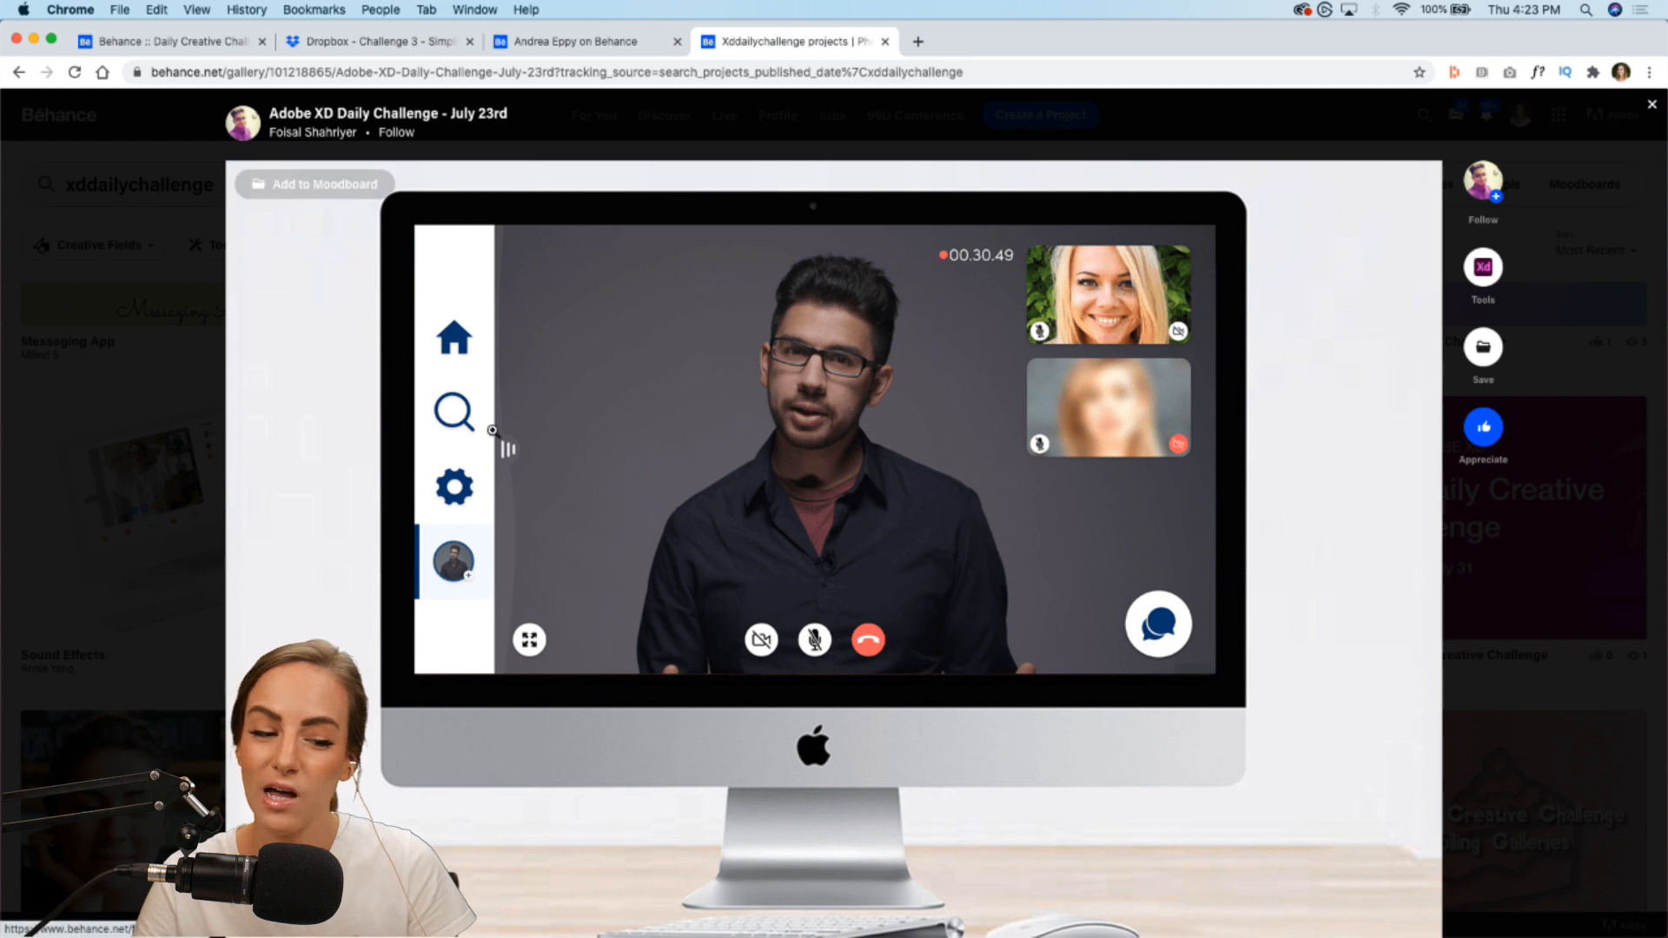
# Step: Watch the project's video conferencing prototype video in full screen, exit full screen, and close the project
pyautogui.scroll(-10, 494, 432)
pyautogui.scroll(-10, 493, 432)
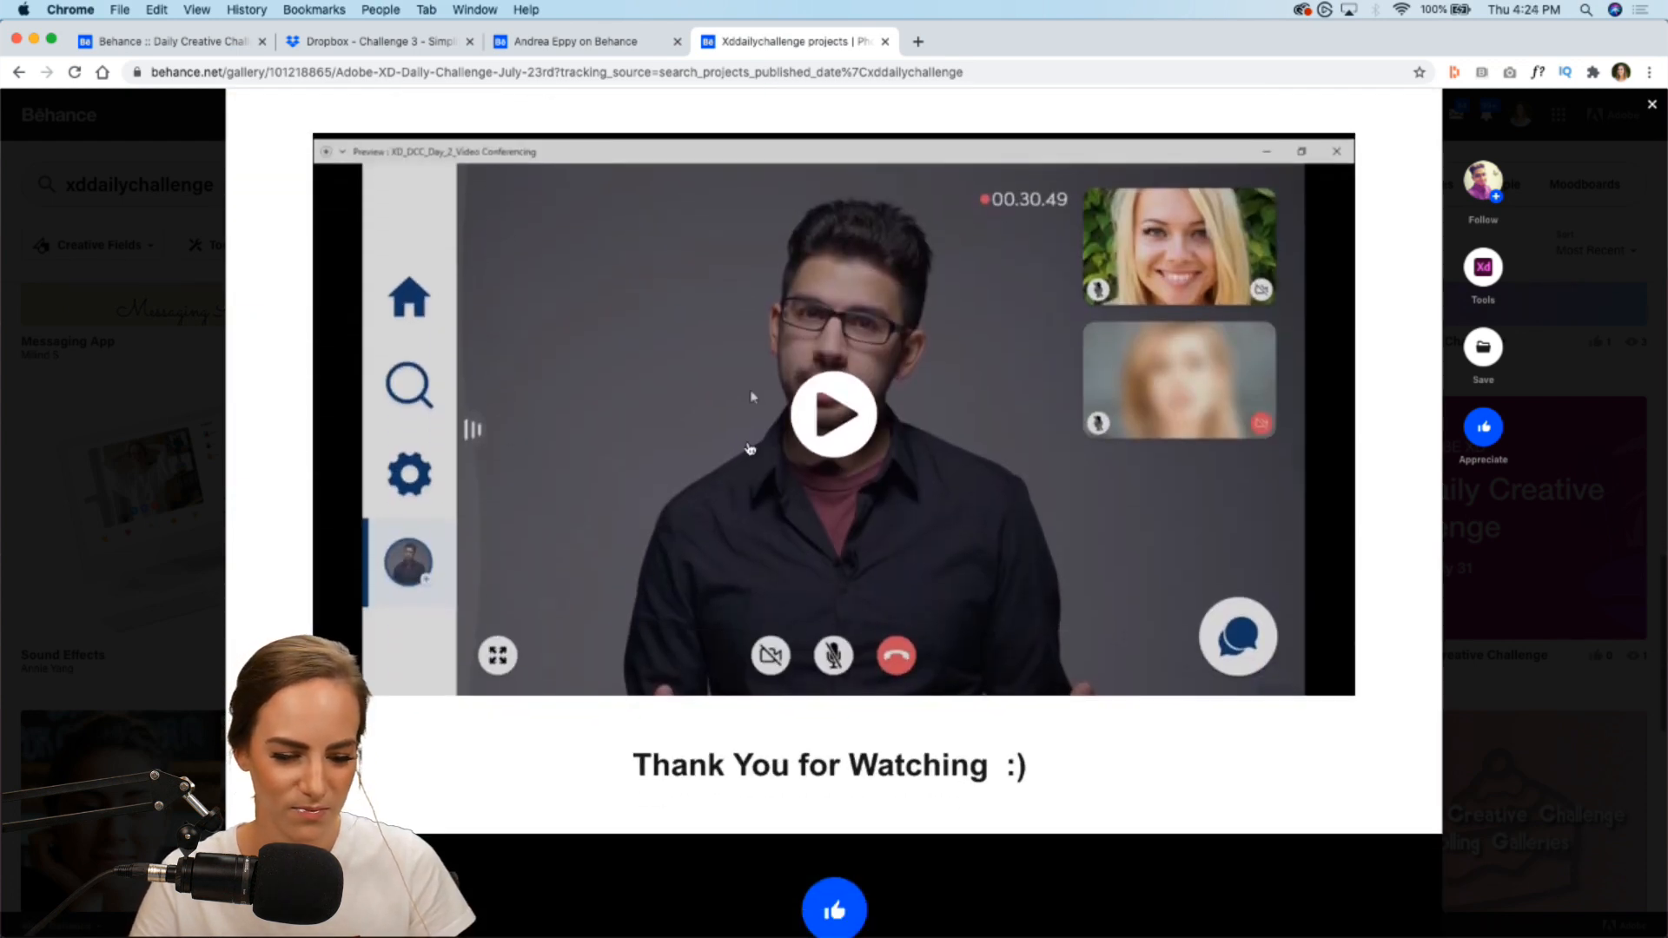
pyautogui.click(834, 418)
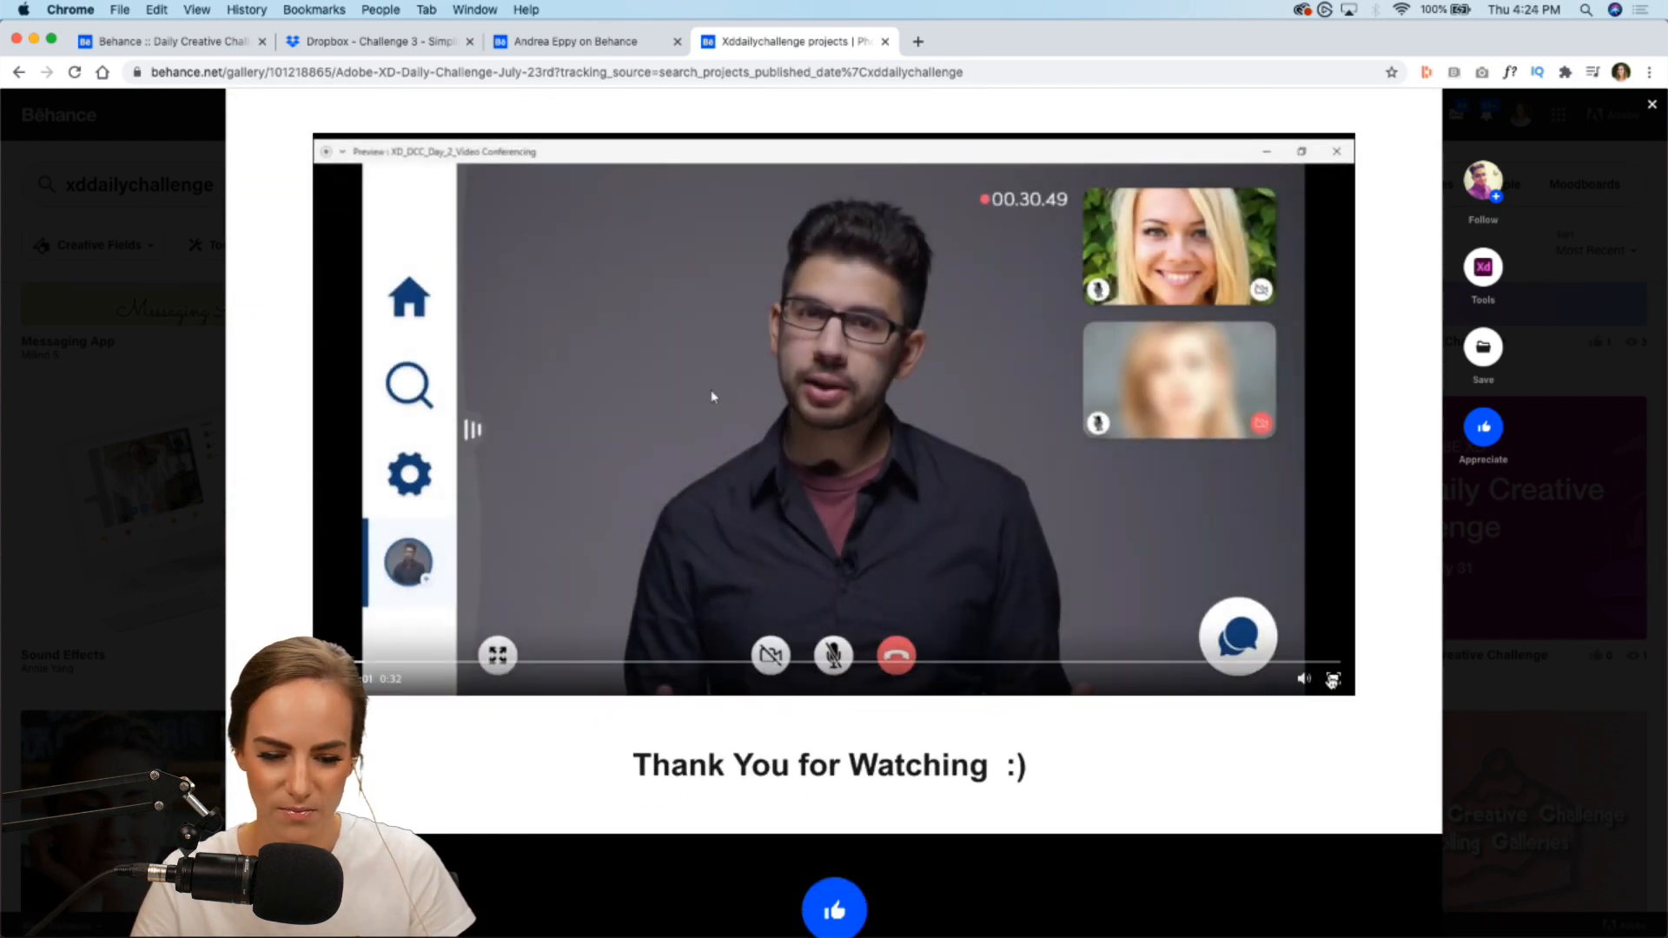
pyautogui.click(1331, 681)
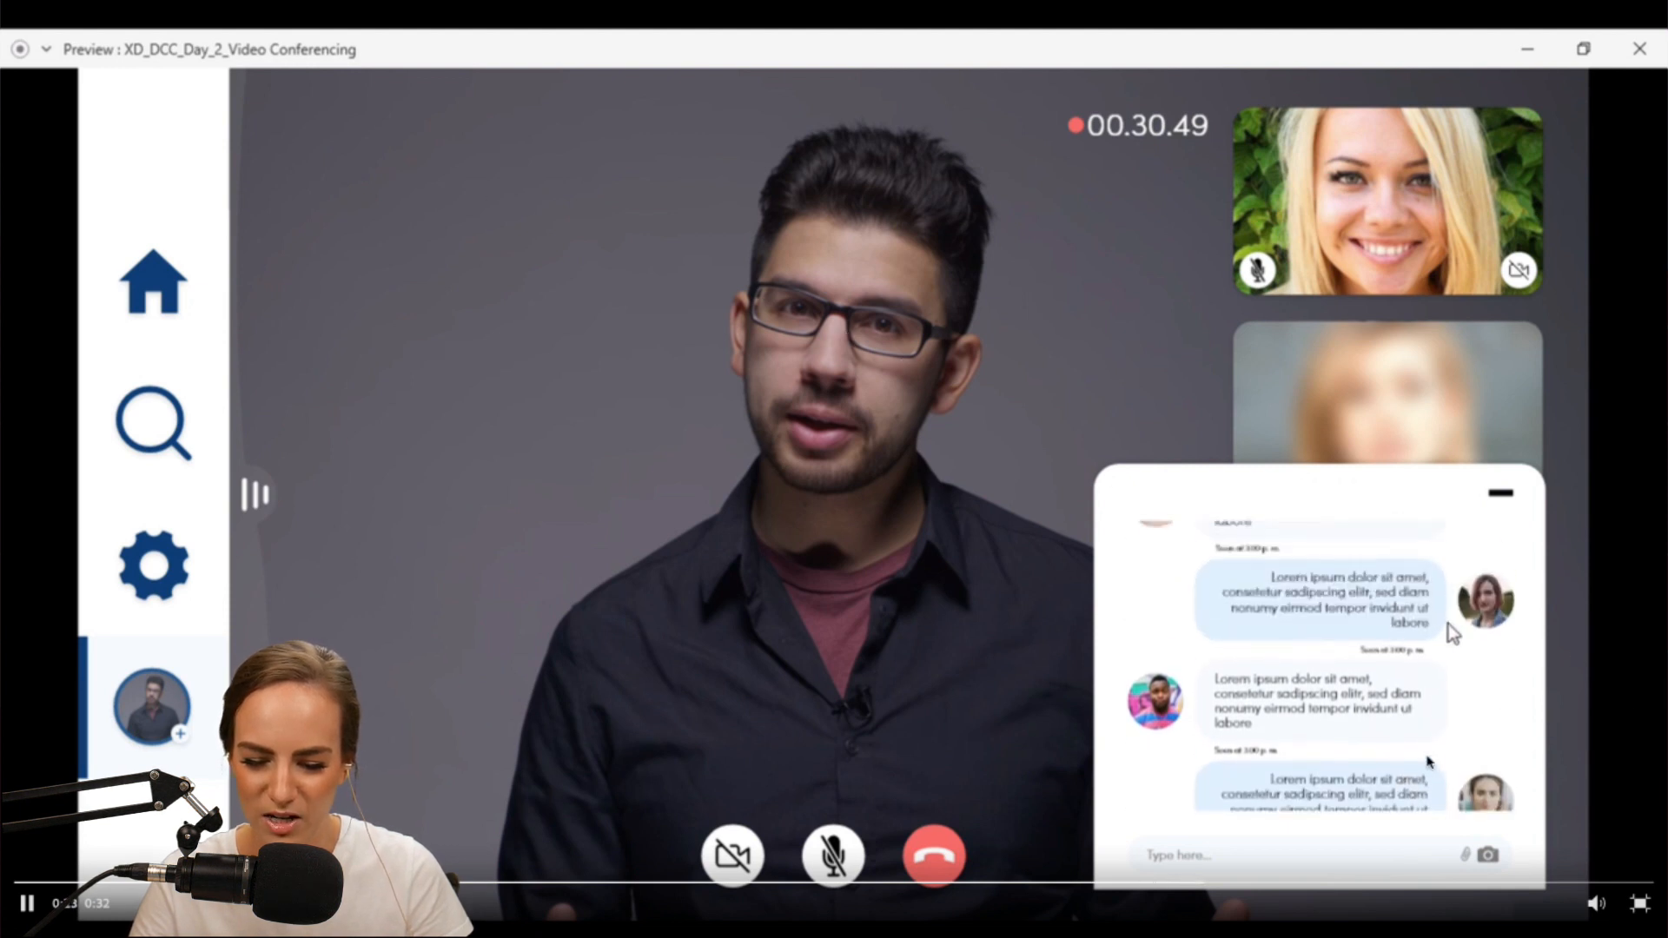
pyautogui.click(1639, 903)
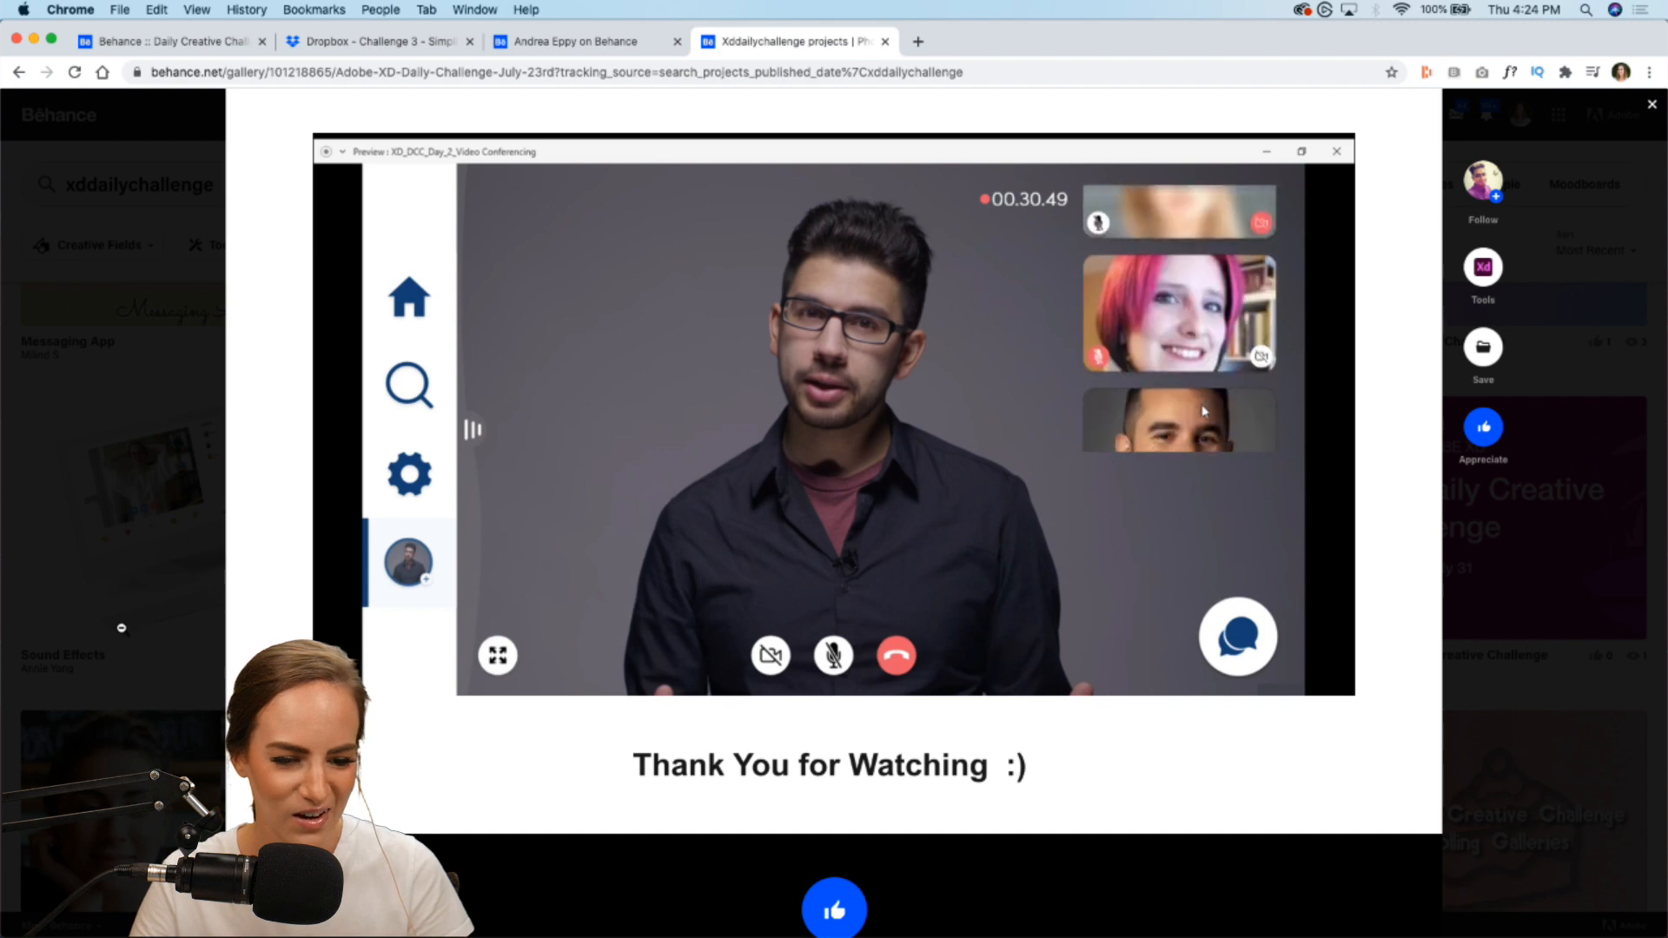
pyautogui.click(121, 627)
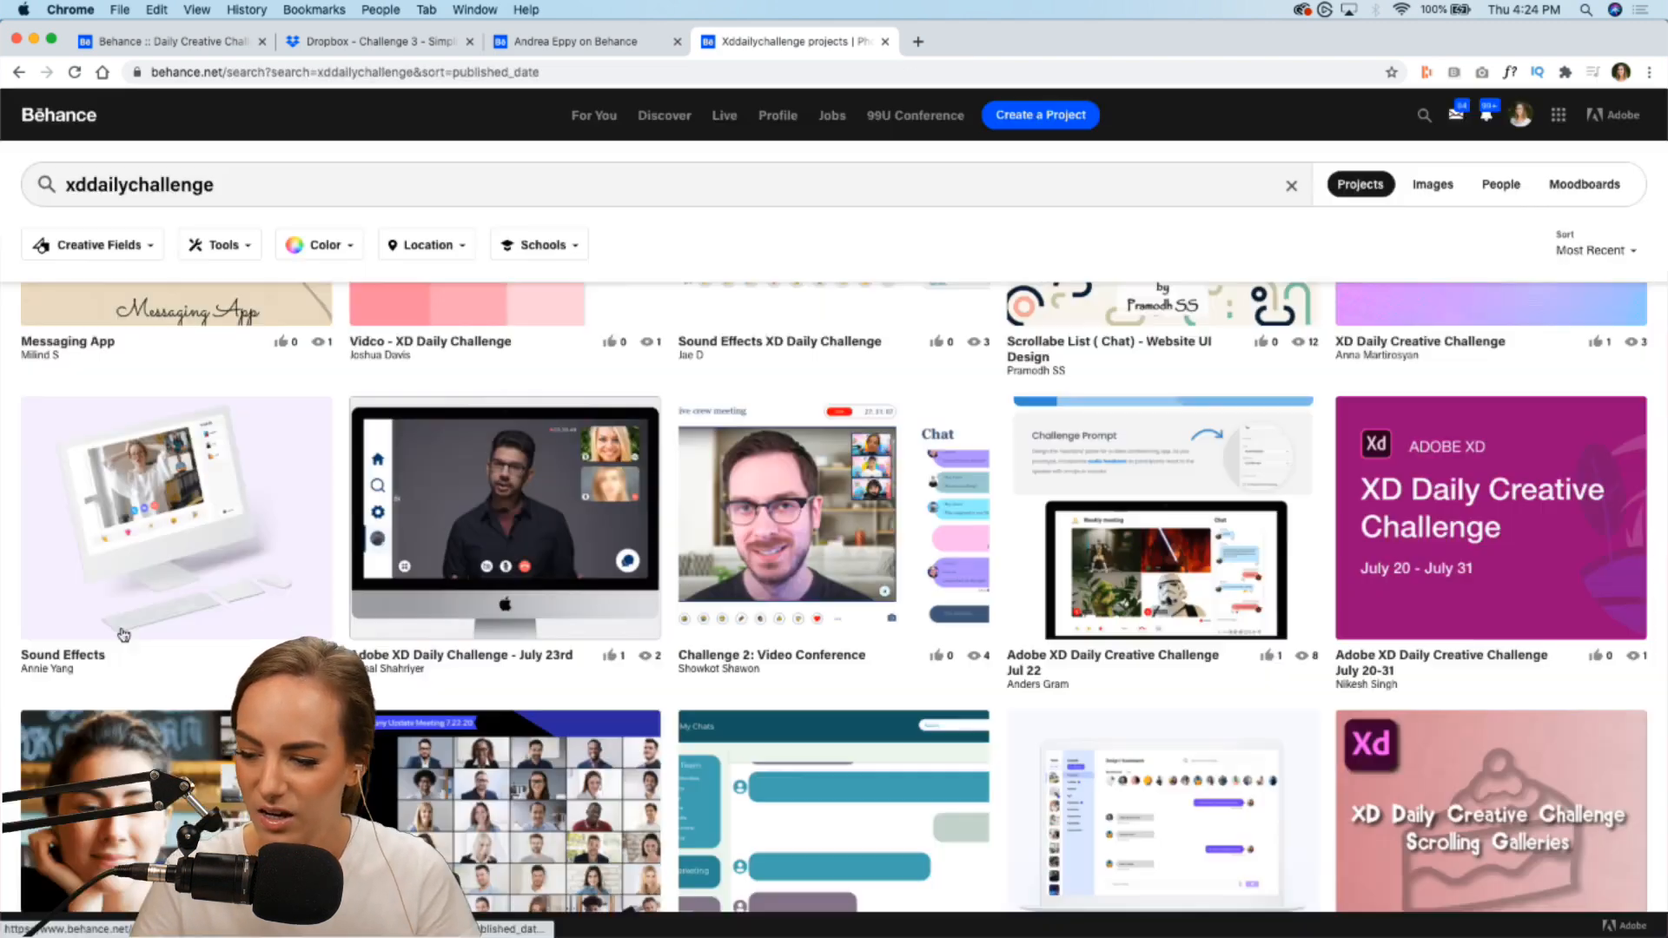
# Step: Browse the older xddailychallenge submissions in the search results and return to the most recent ones
pyautogui.scroll(-3, 642, 579)
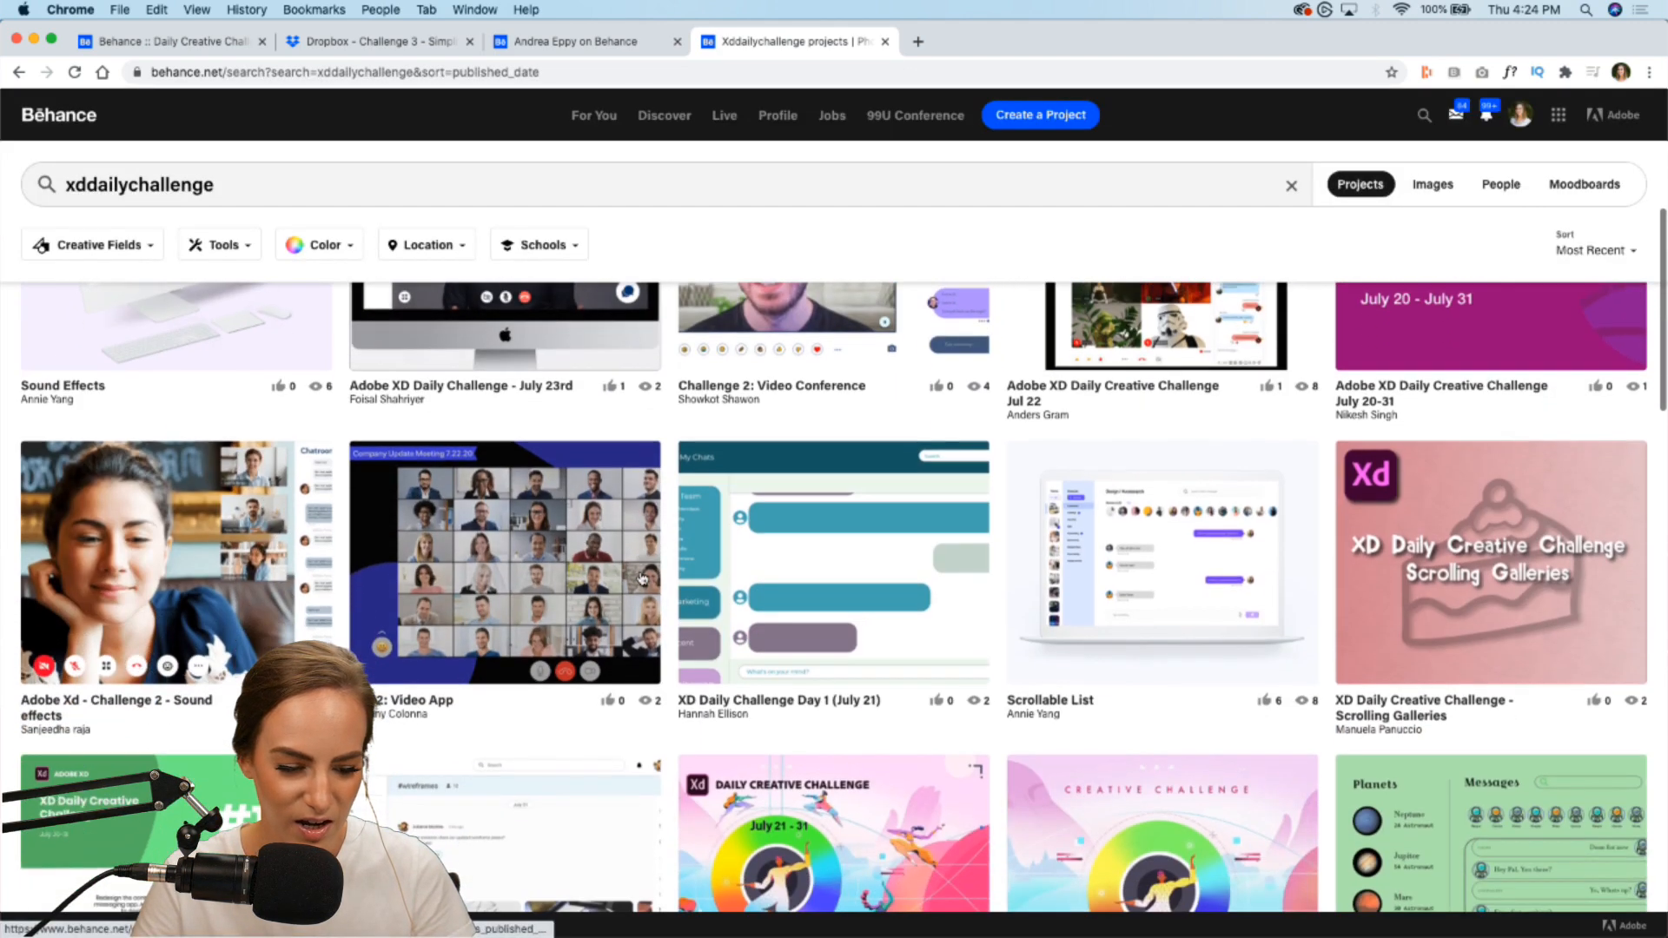
pyautogui.scroll(-4, 641, 578)
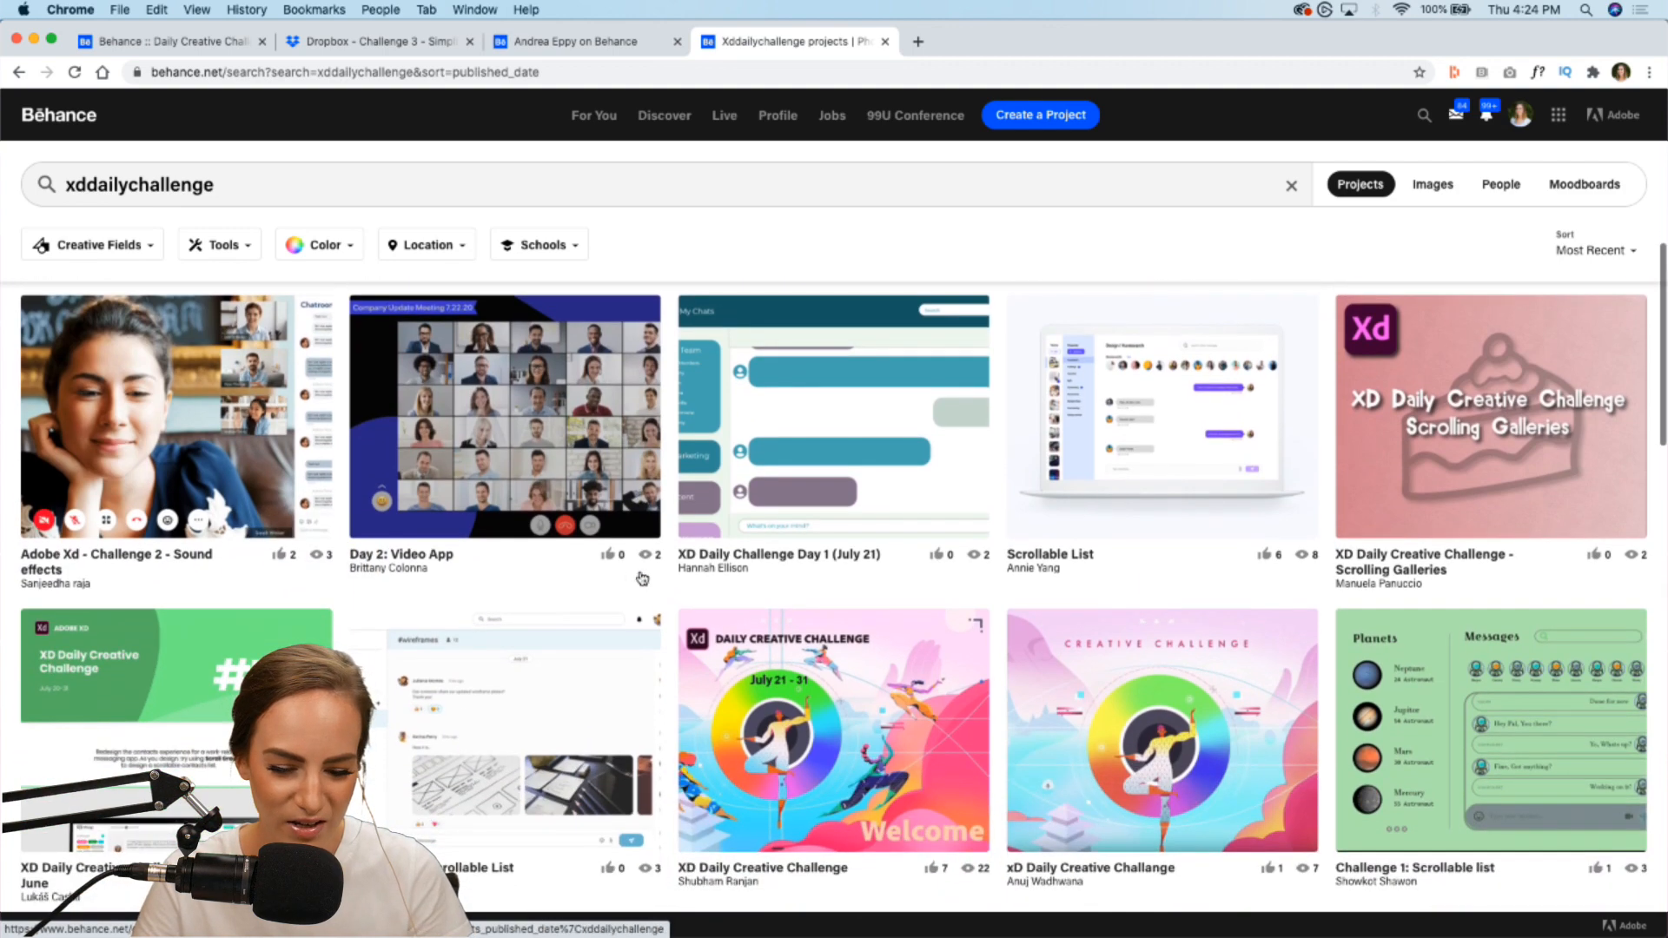
pyautogui.scroll(10, 642, 578)
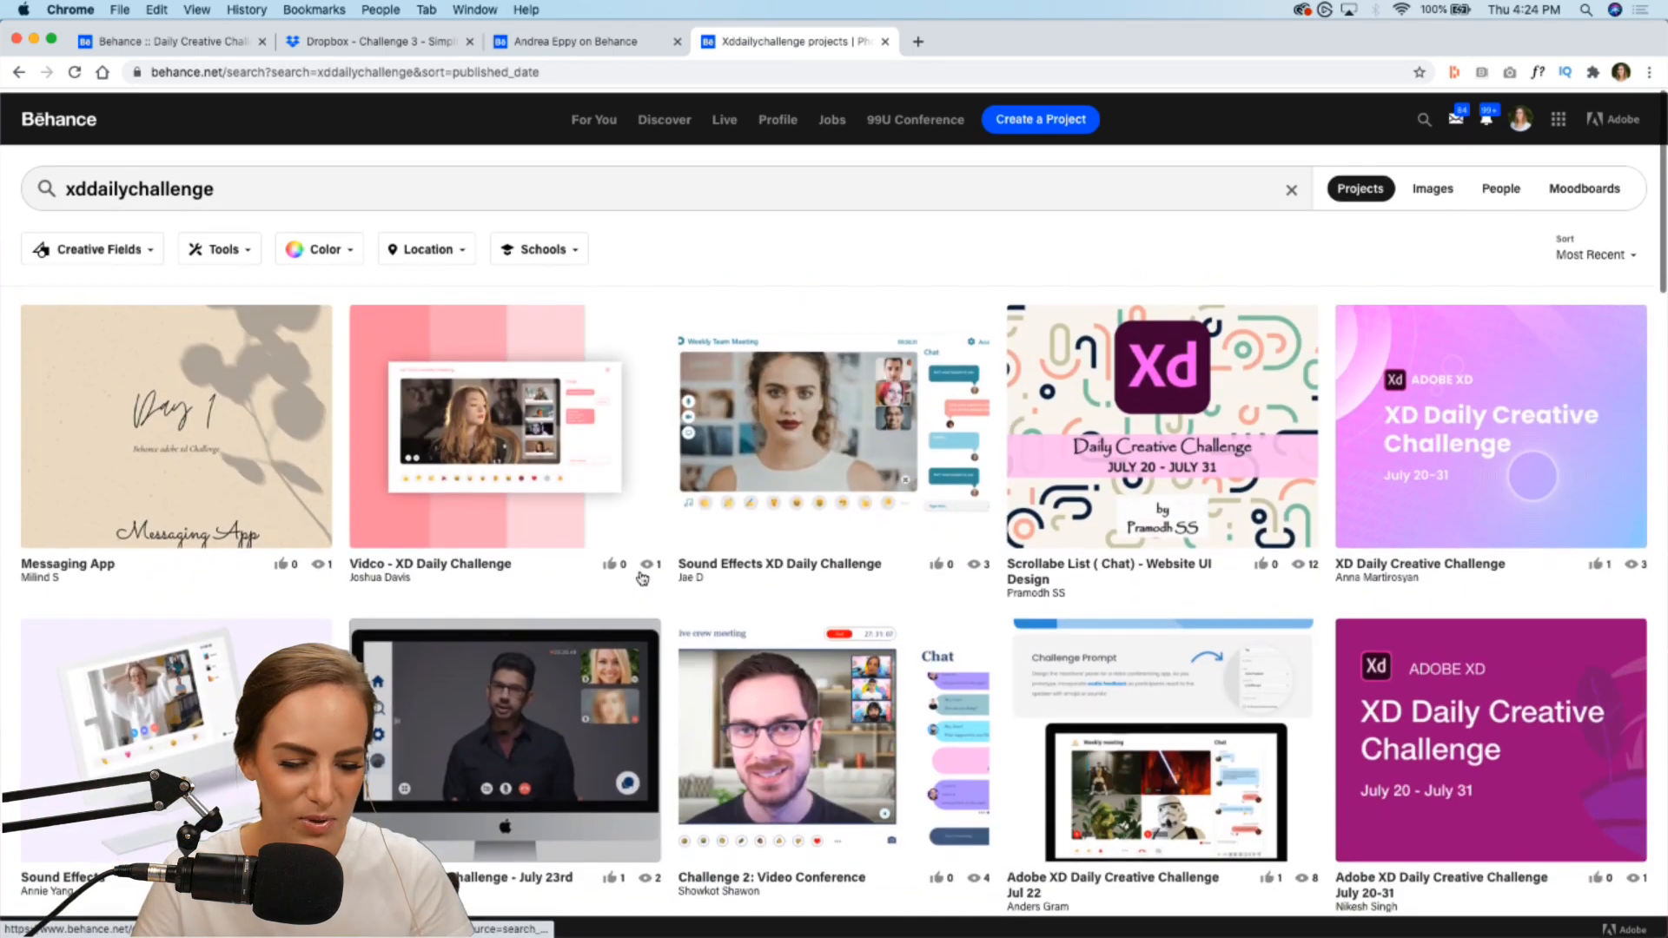